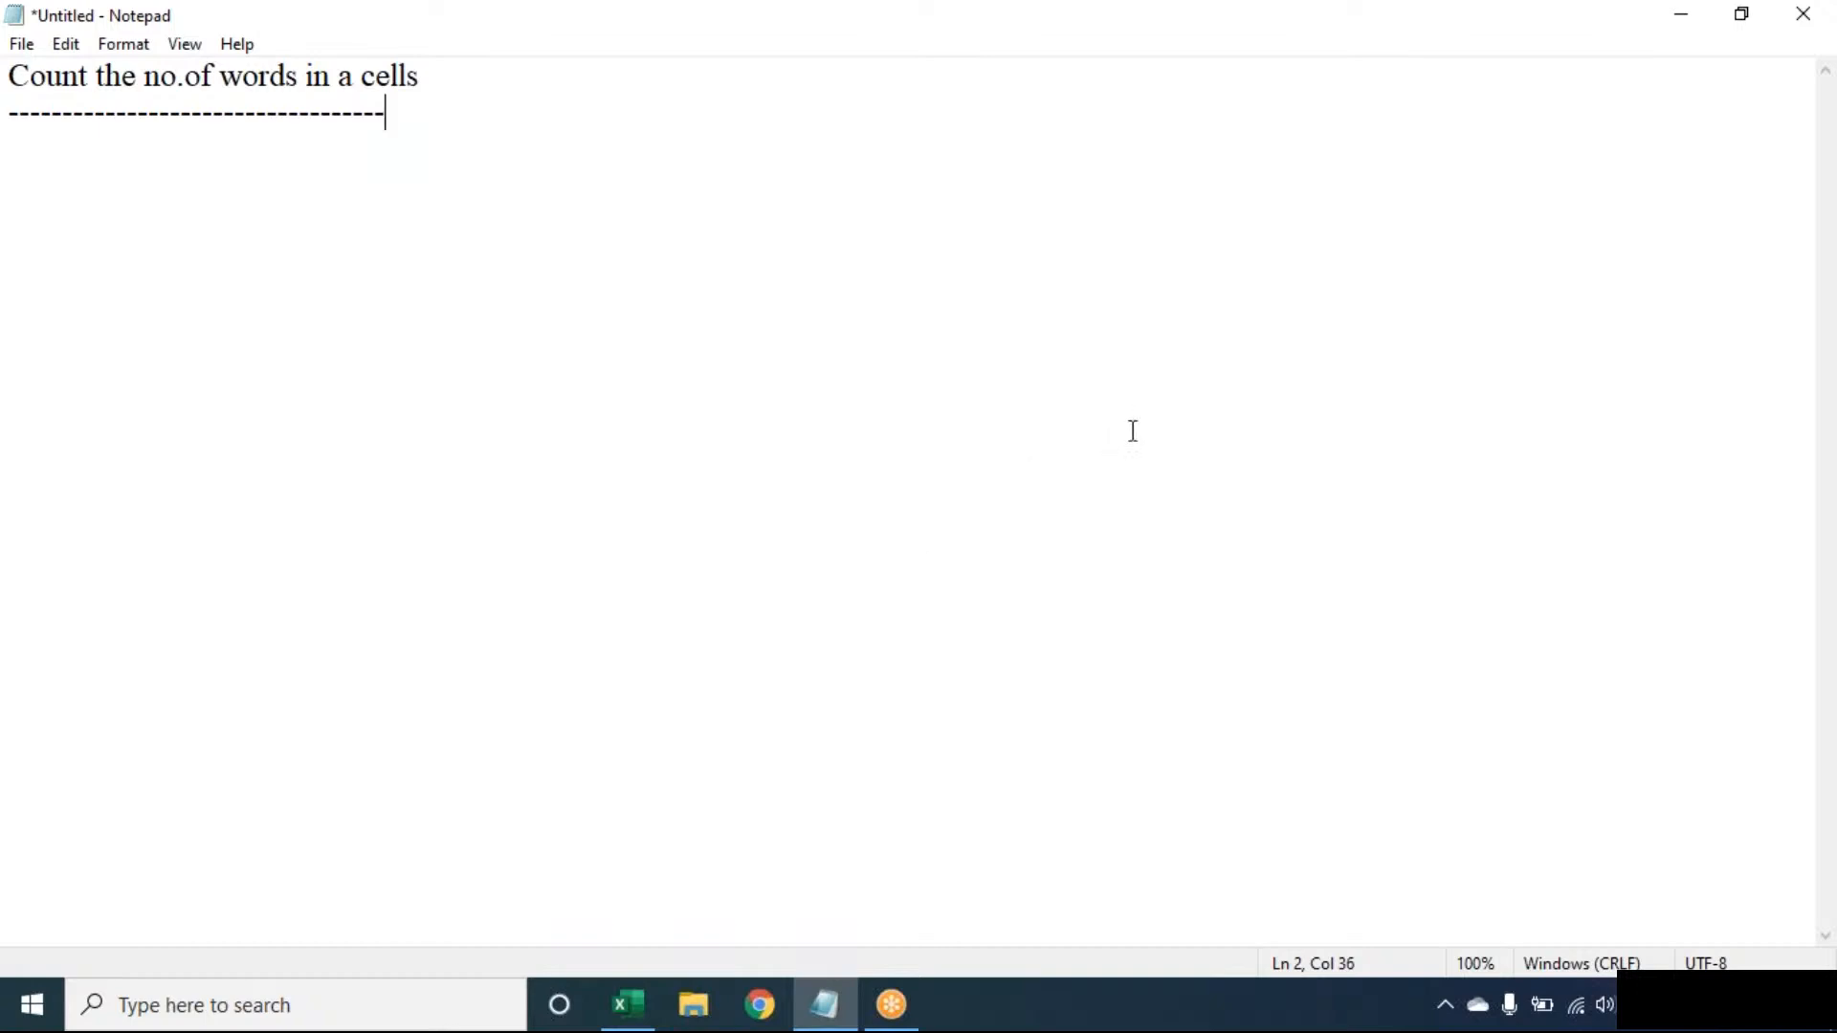
# - Leave the Notepad word-count note and switch to the blank Excel workbook Book1
pyautogui.click(1280, 51)
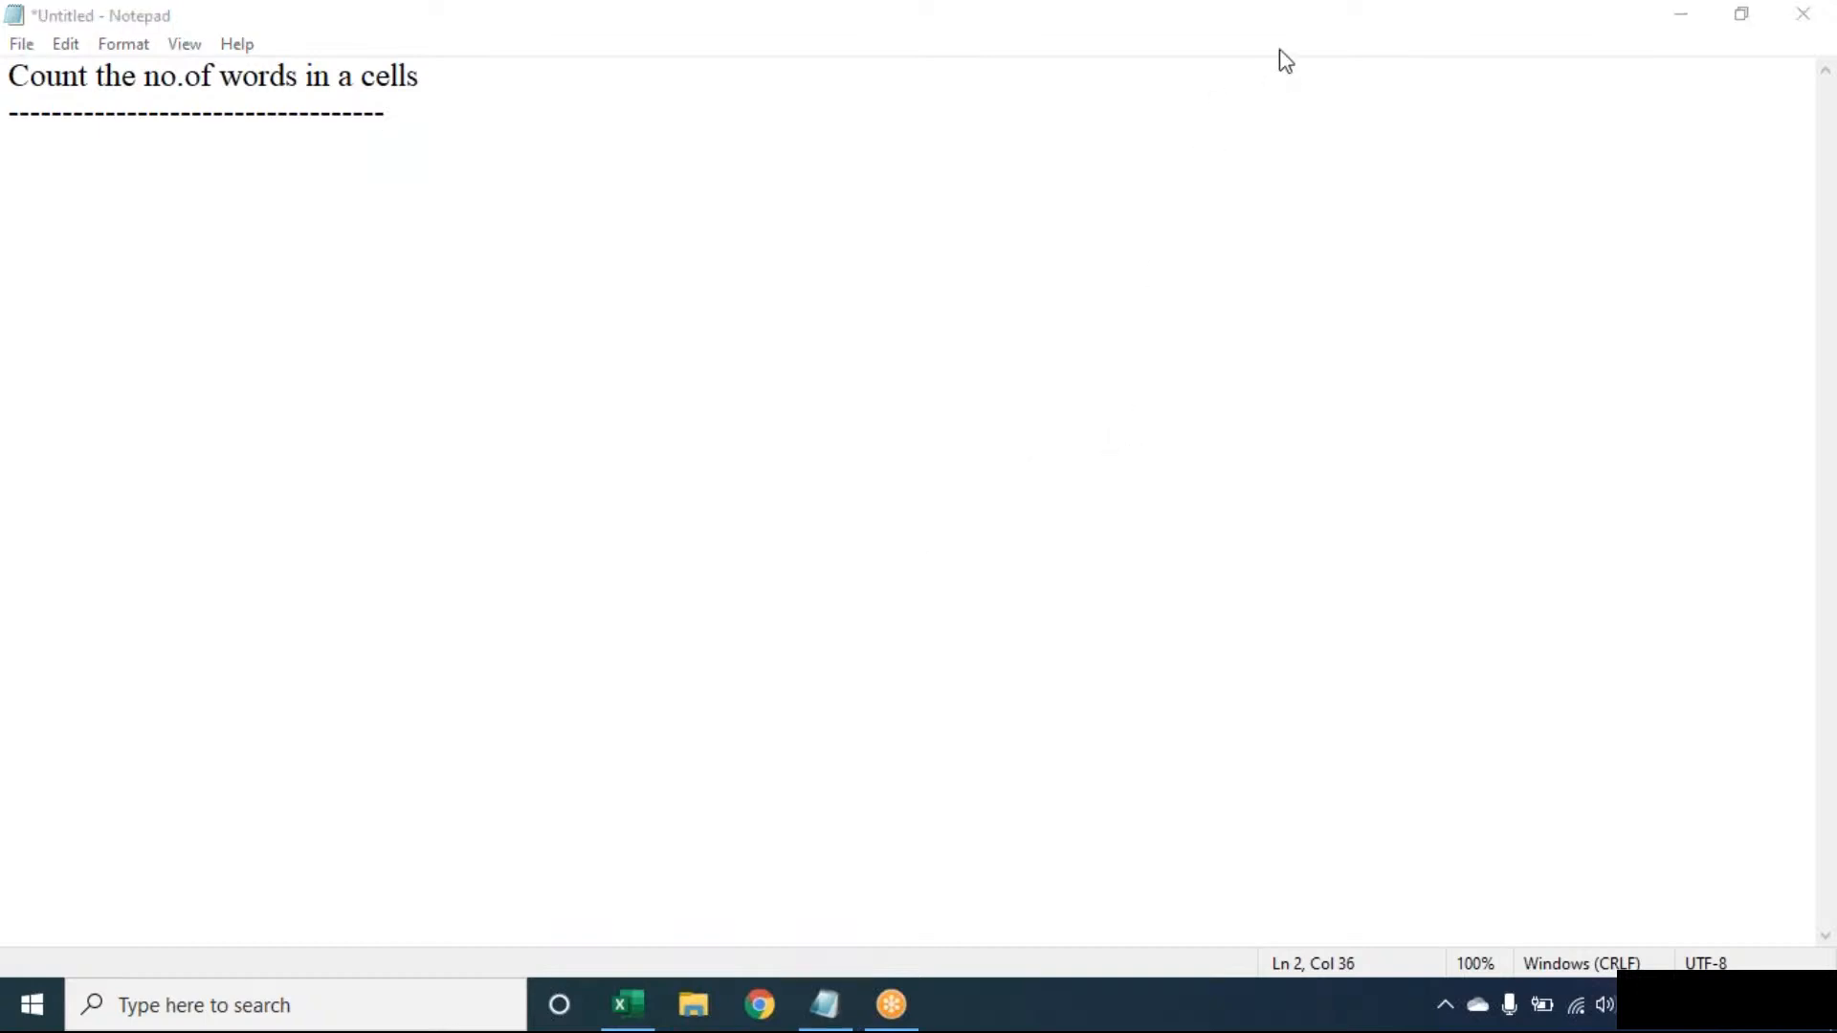
pyautogui.click(1362, 115)
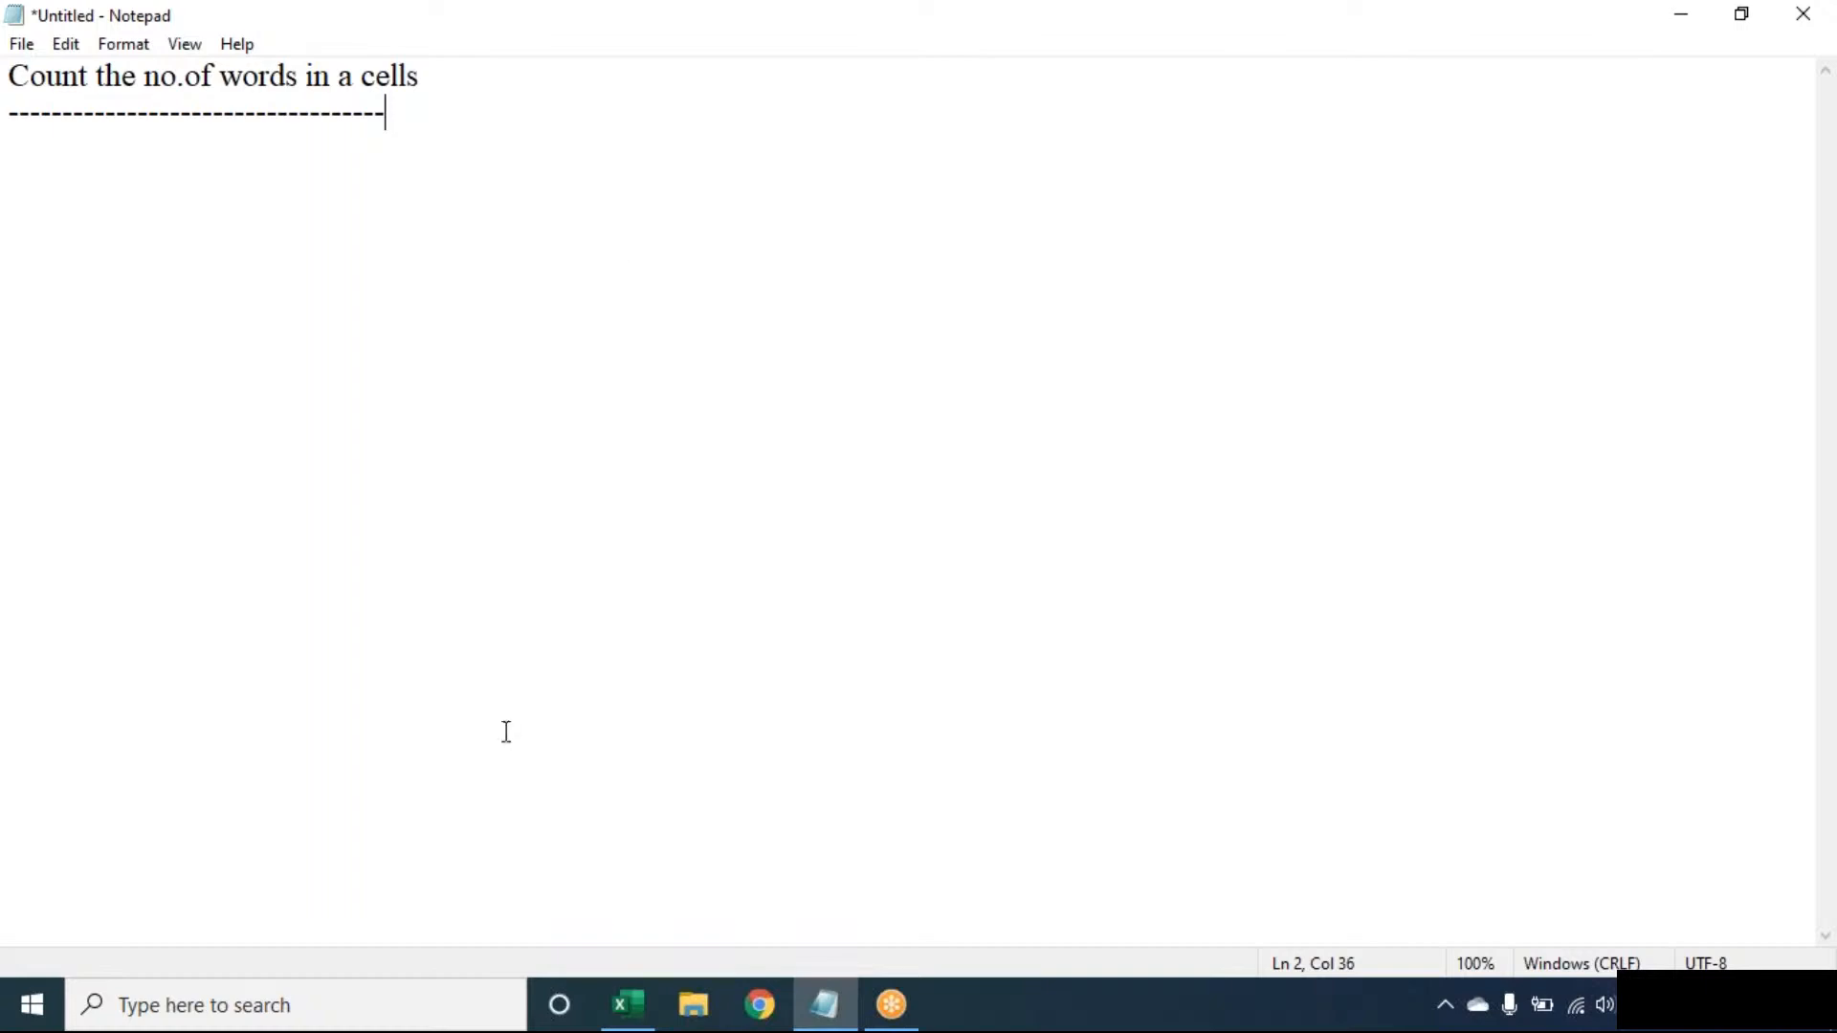
pyautogui.click(627, 1003)
# - Set the sheet zoom to 130%
pyautogui.press('alt')
pyautogui.write('wq1')
pyautogui.write('30')
pyautogui.press('Return')
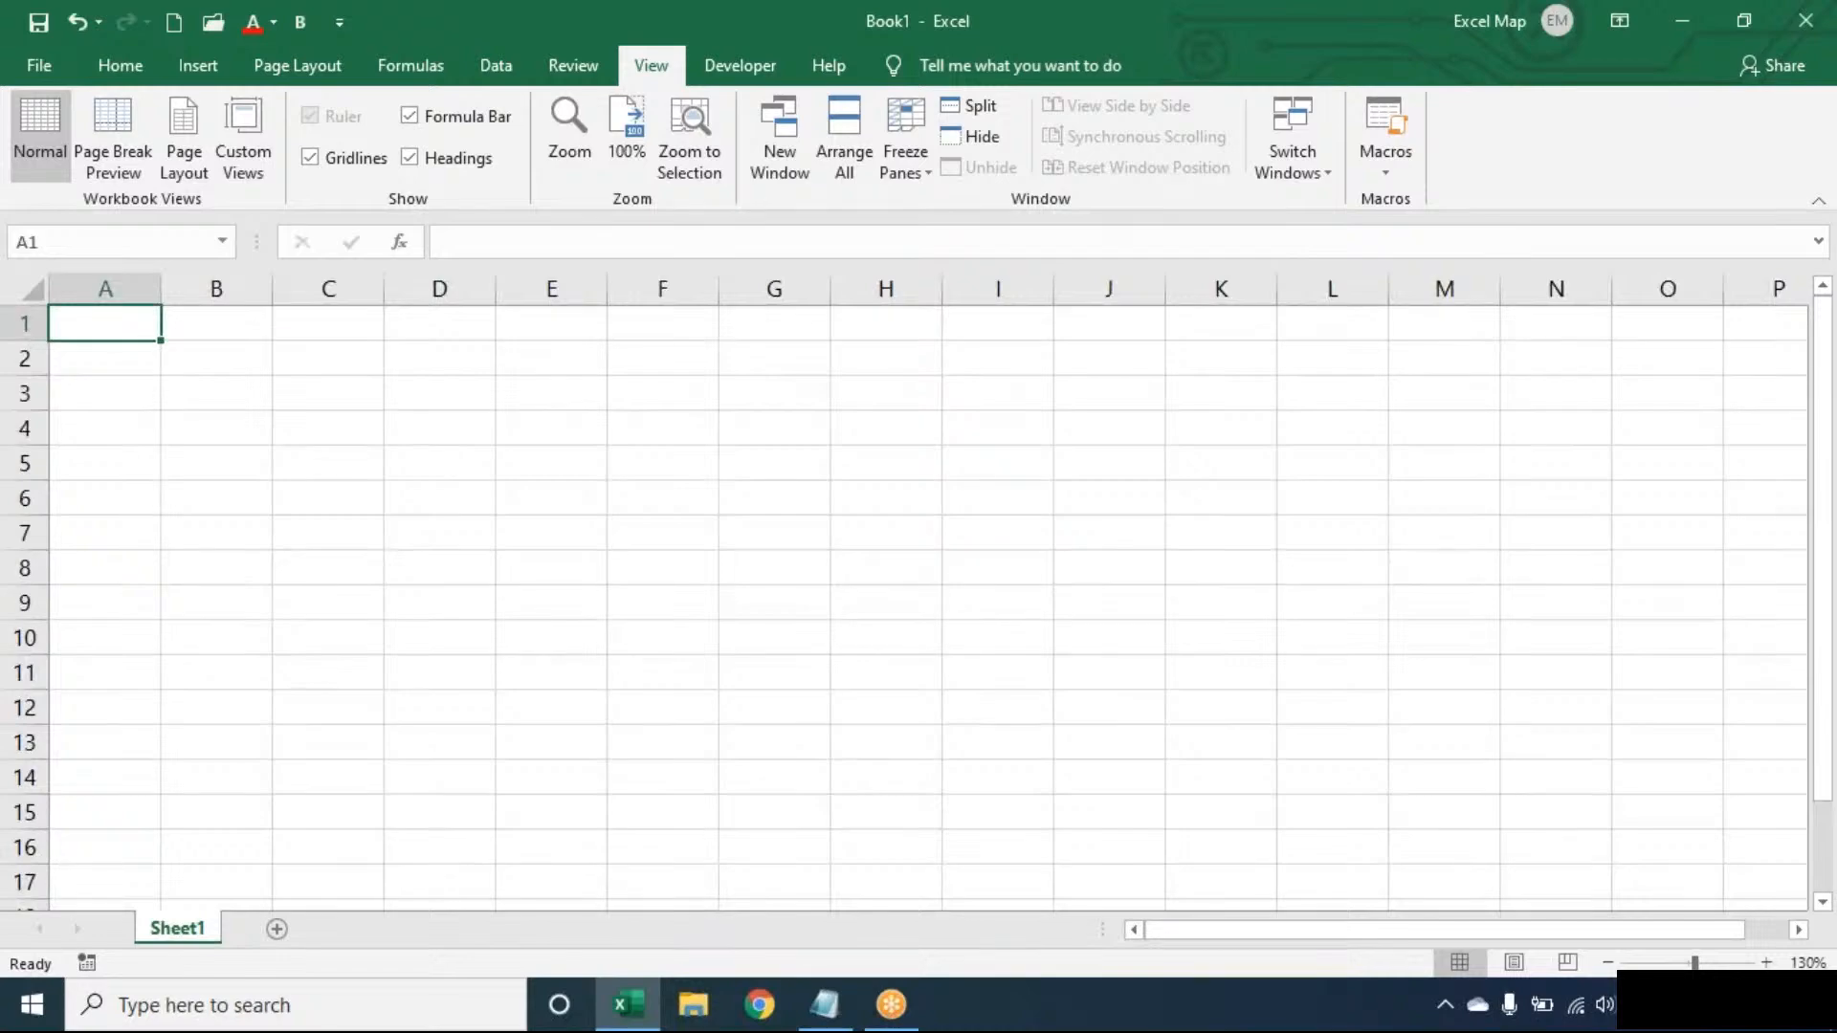
# - Enter a multi-word sample name in A1, a person's name in A2 and EXCEL in A3
pyautogui.write('SALWEEN TECH DSNR')
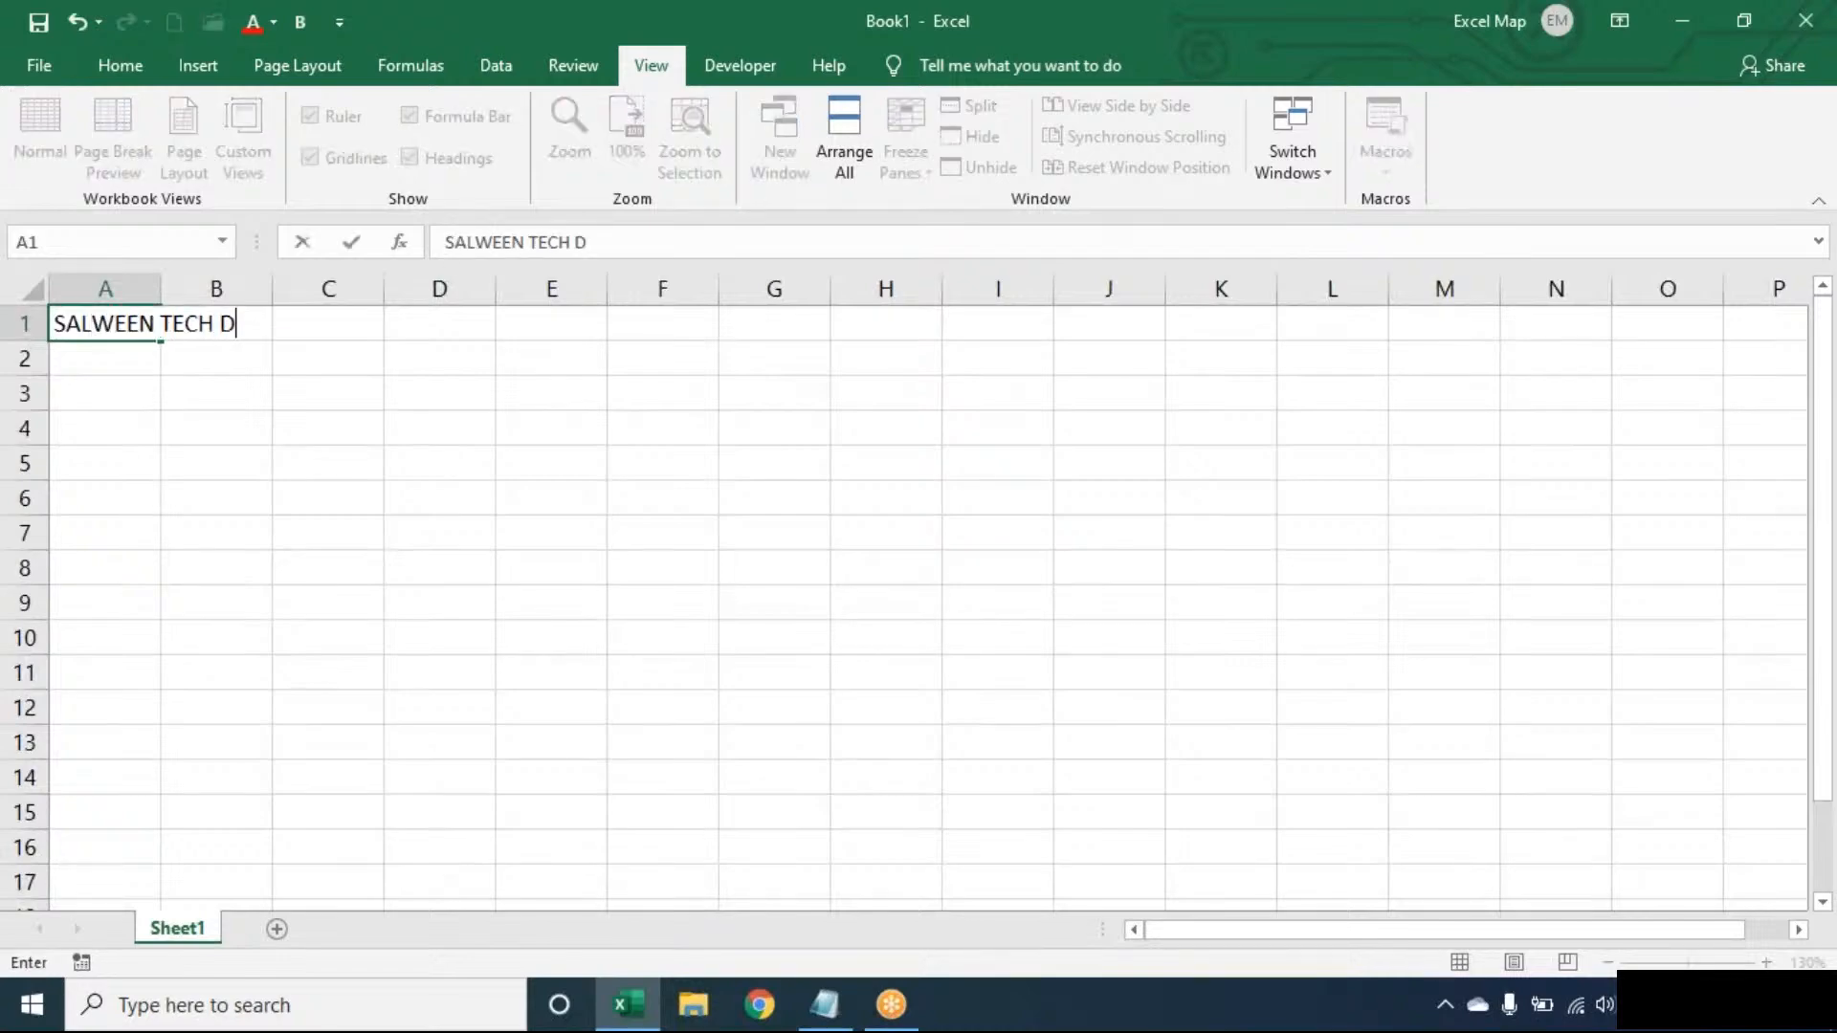
pyautogui.press('Return')
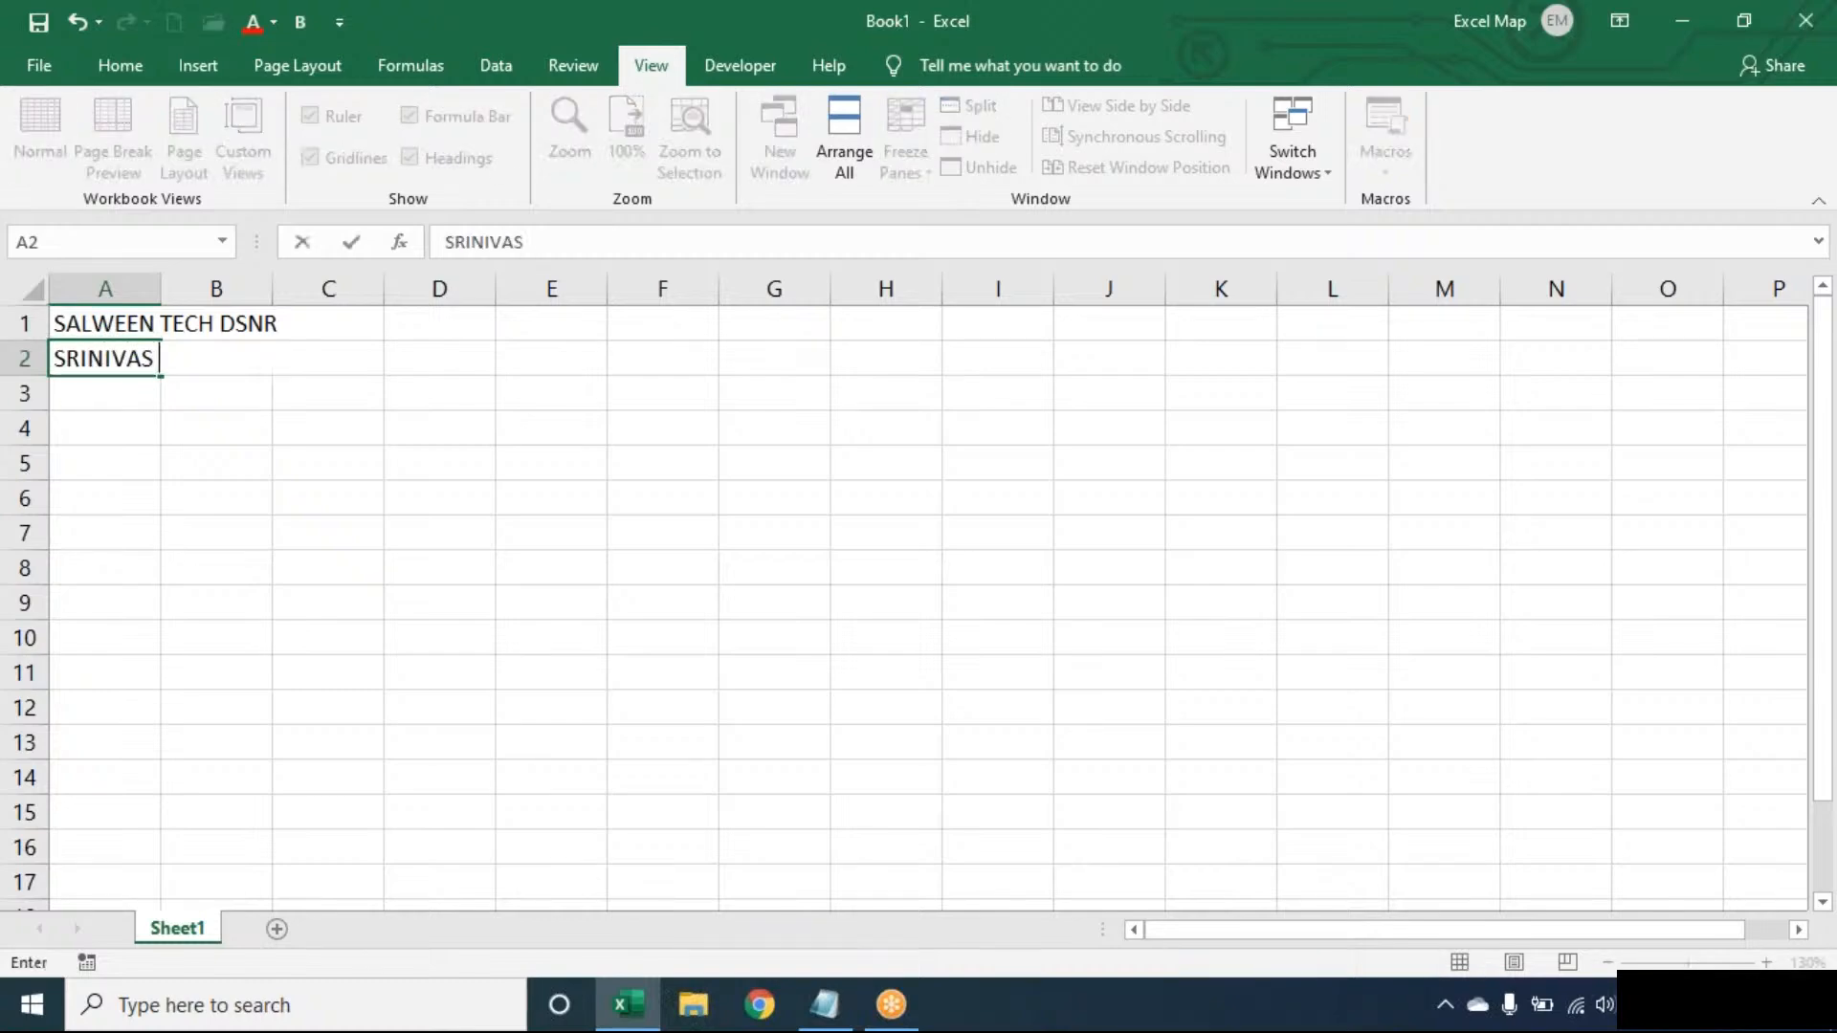
pyautogui.press('Return')
pyautogui.write('EXCEL')
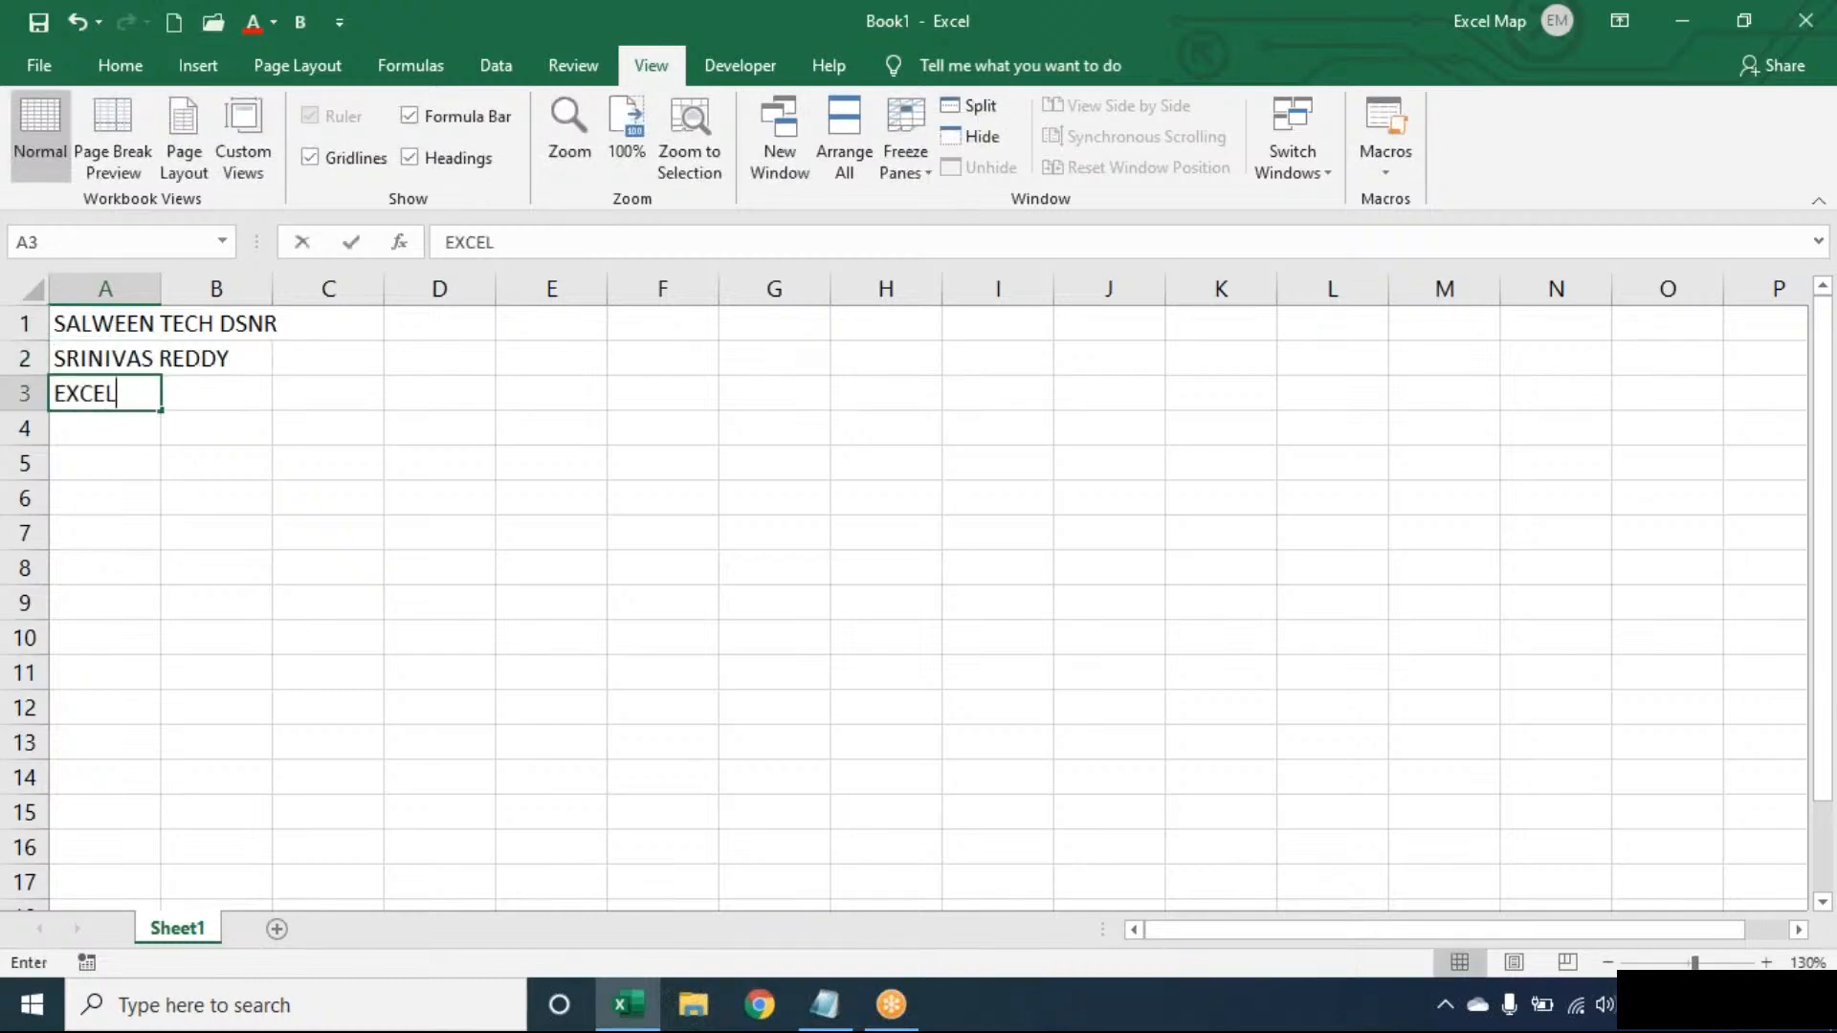
pyautogui.click(159, 324)
# - AutoFit column A's width to fit its text
pyautogui.hotkey('alt', 'o')
pyautogui.press('c')
pyautogui.press('a')
pyautogui.press('Right')
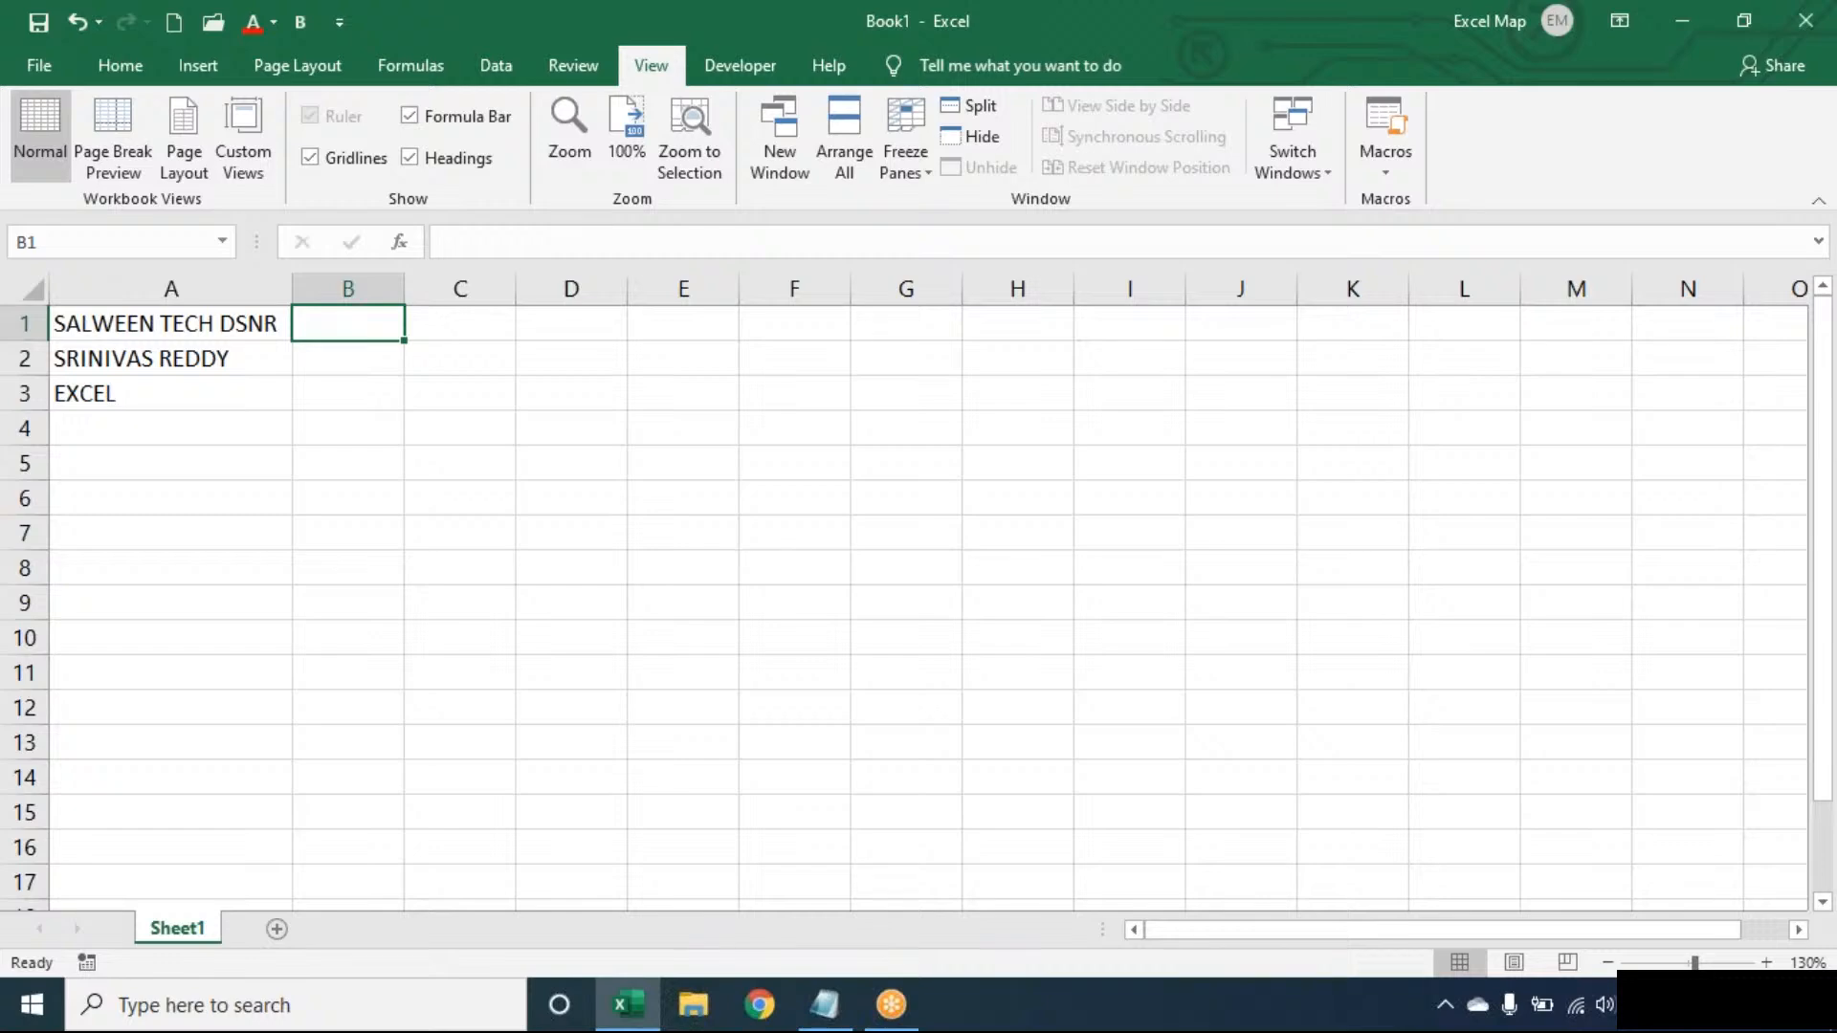
pyautogui.click(258, 399)
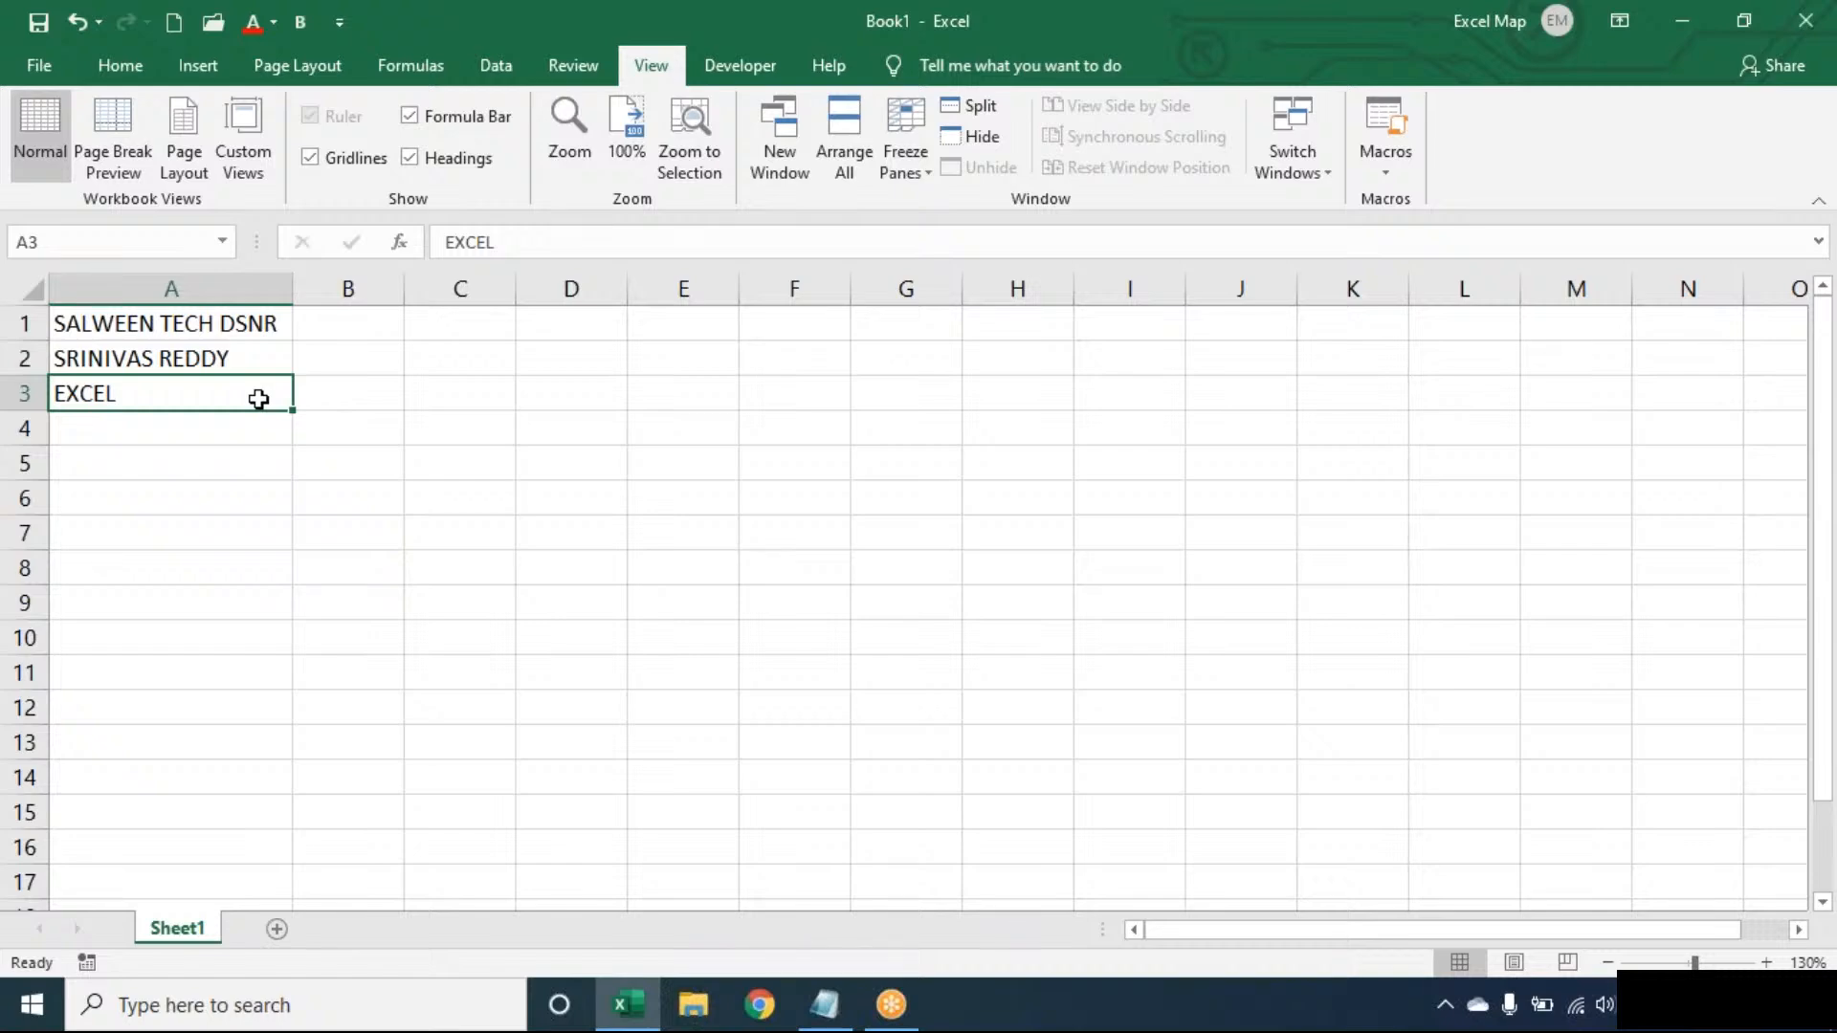
pyautogui.press('Up')
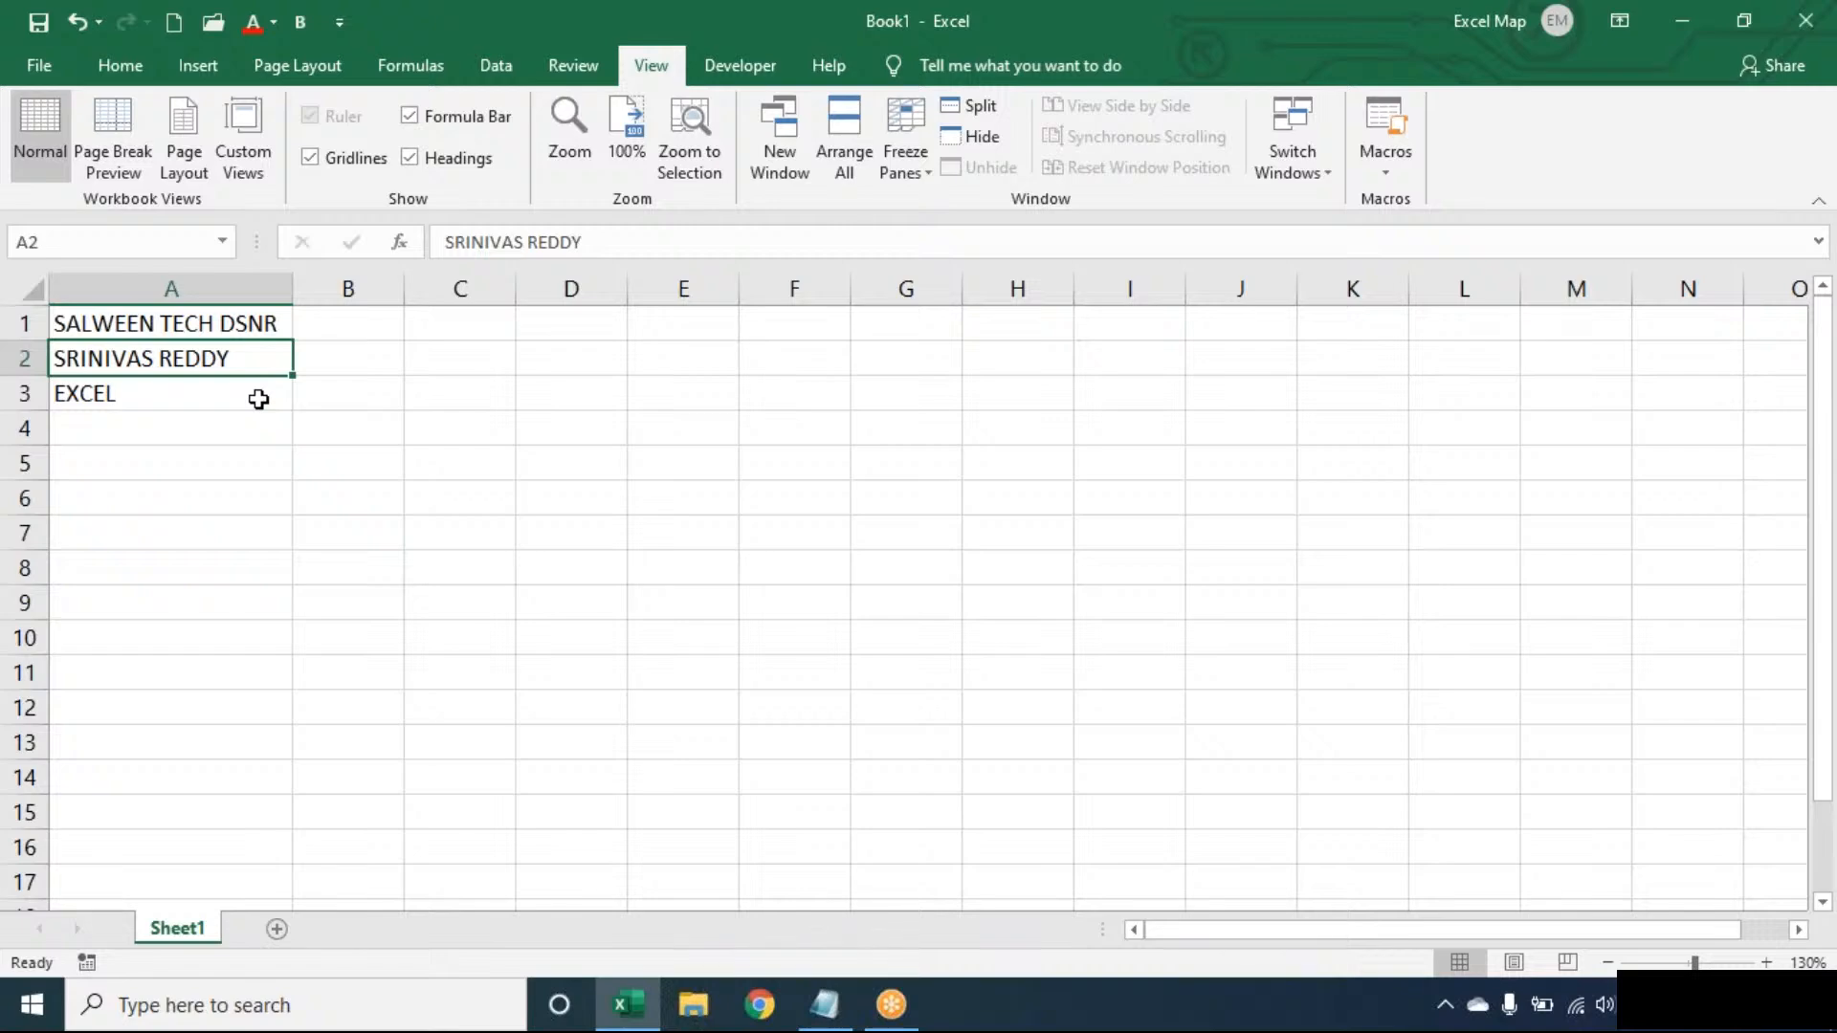
pyautogui.press('Up')
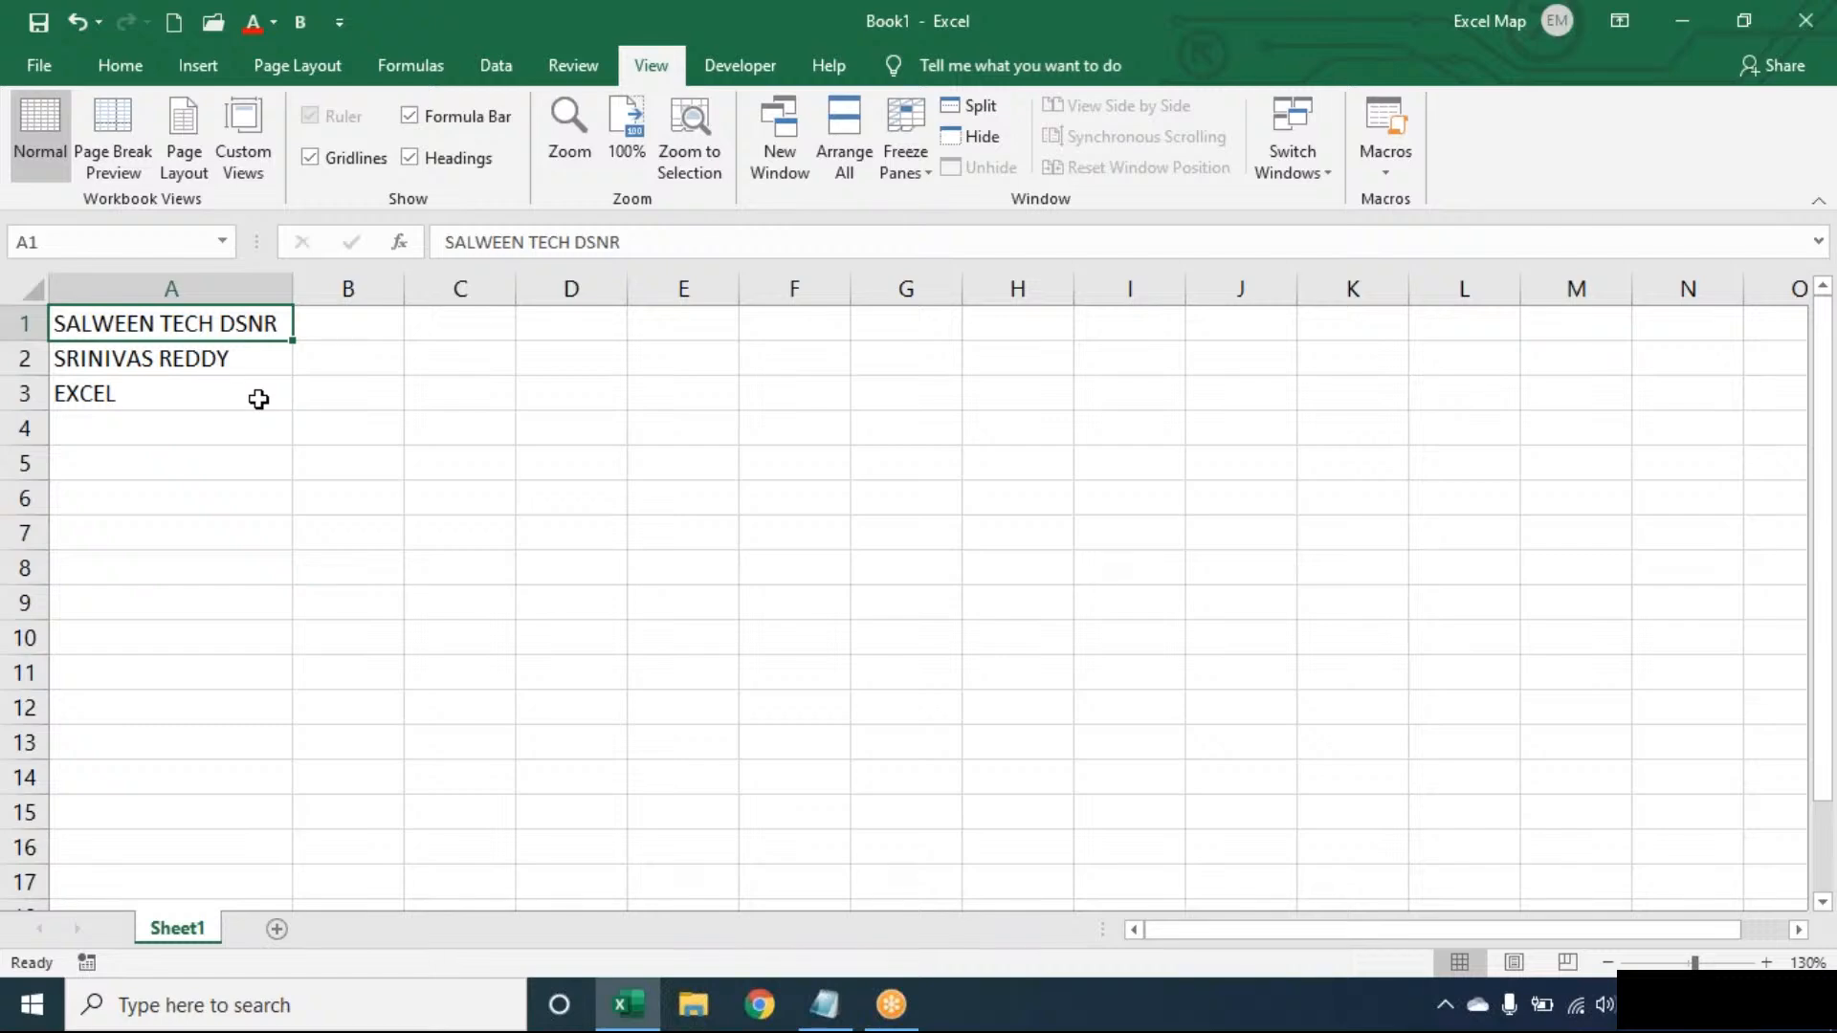
pyautogui.click(258, 398)
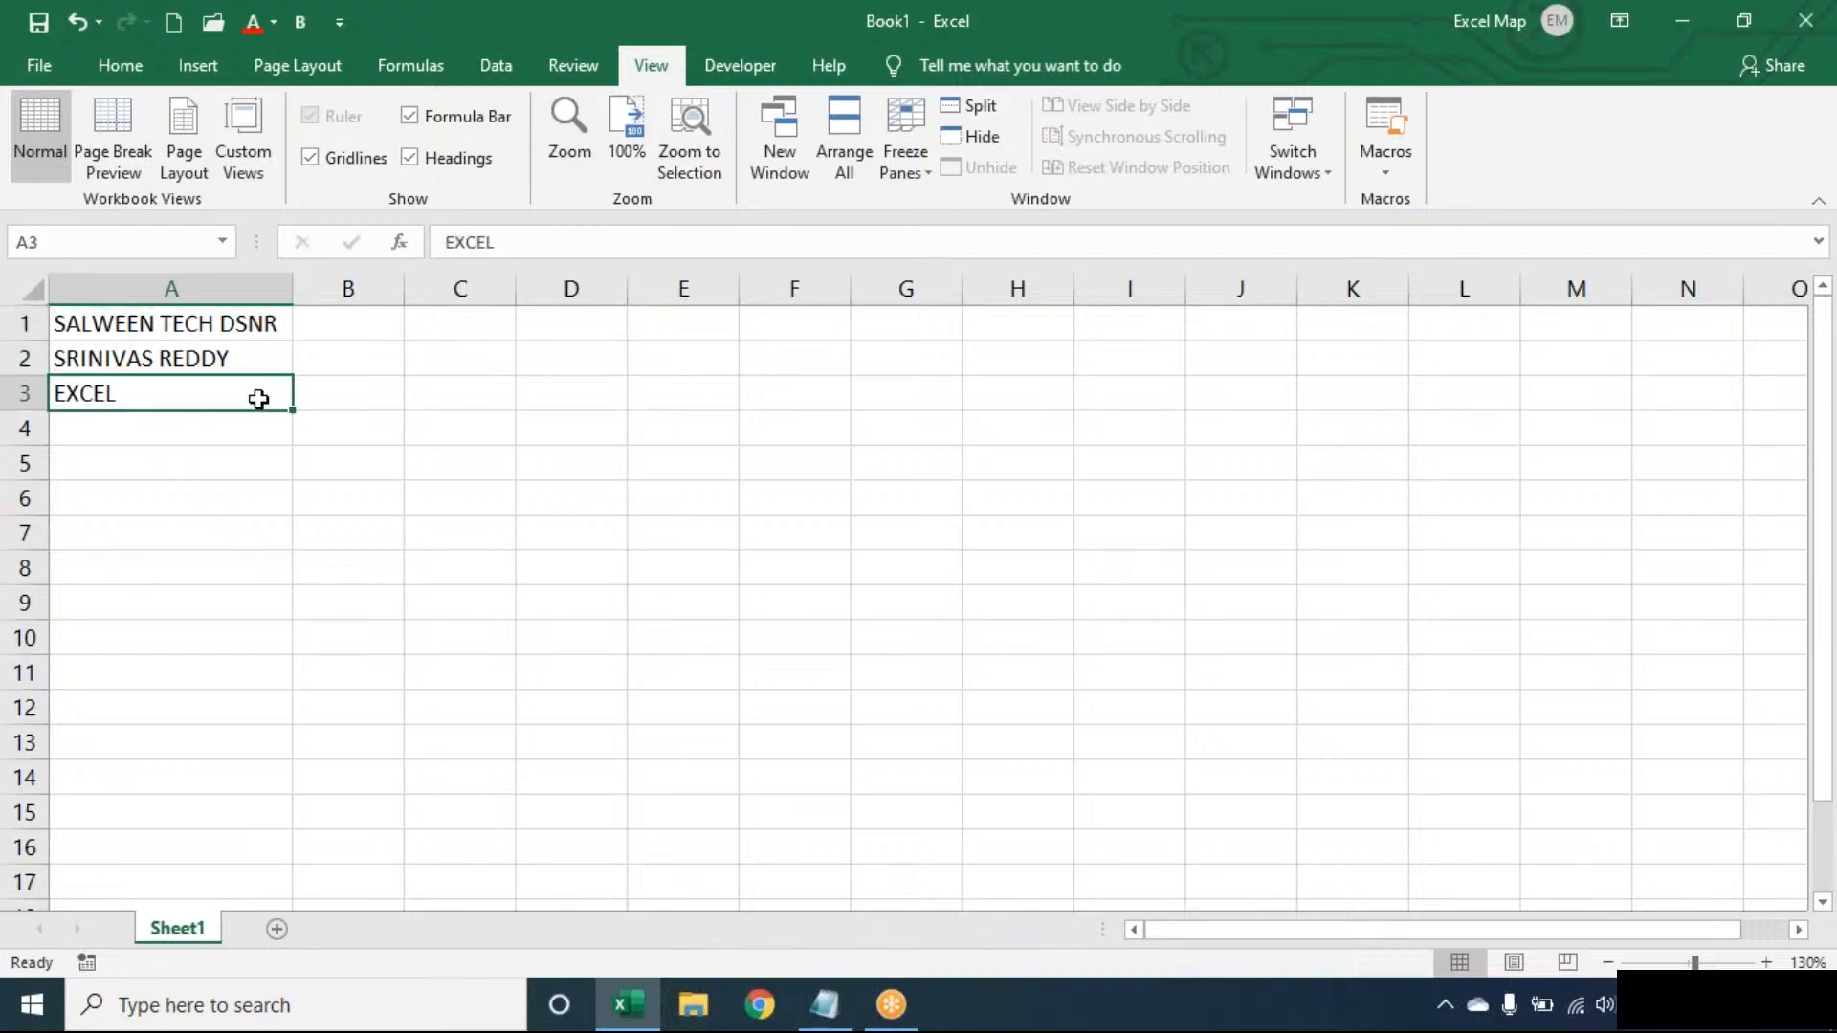
pyautogui.press('Up')
pyautogui.press('Up')
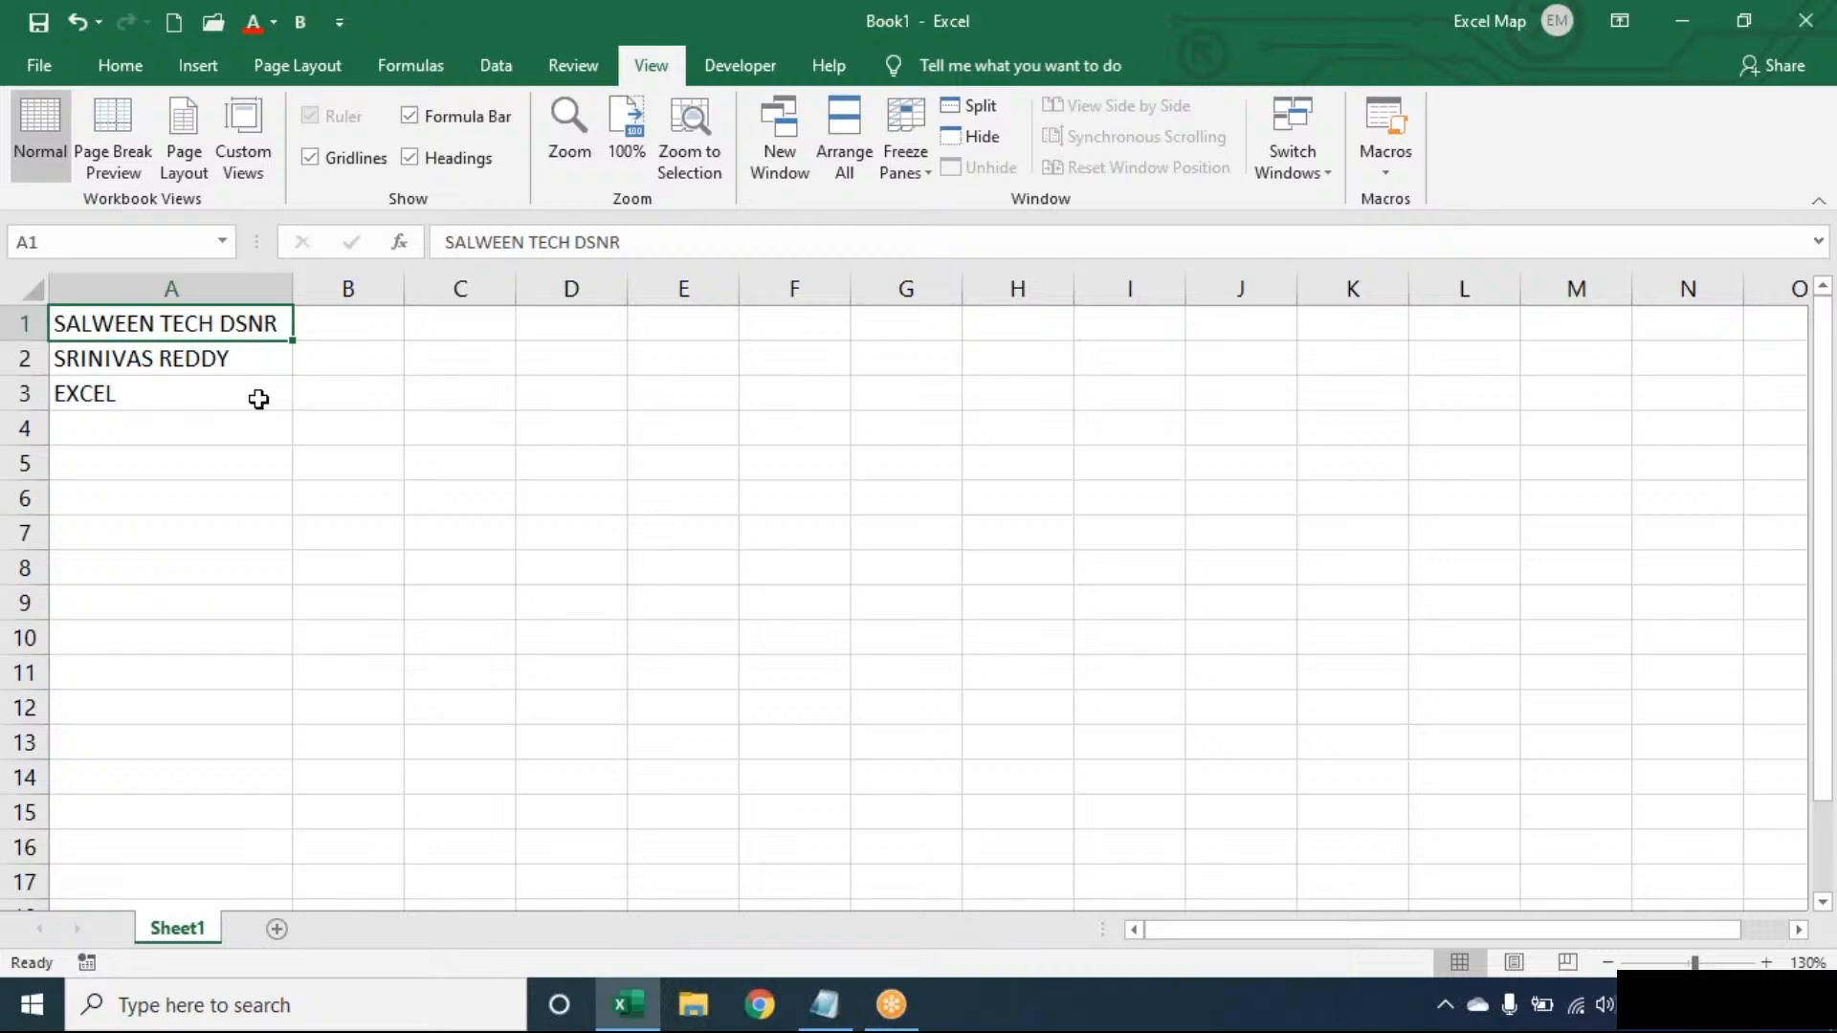
# - Enter =LEN(A1) in C1, returning A1's 17 characters
pyautogui.press('Right')
pyautogui.press('Right')
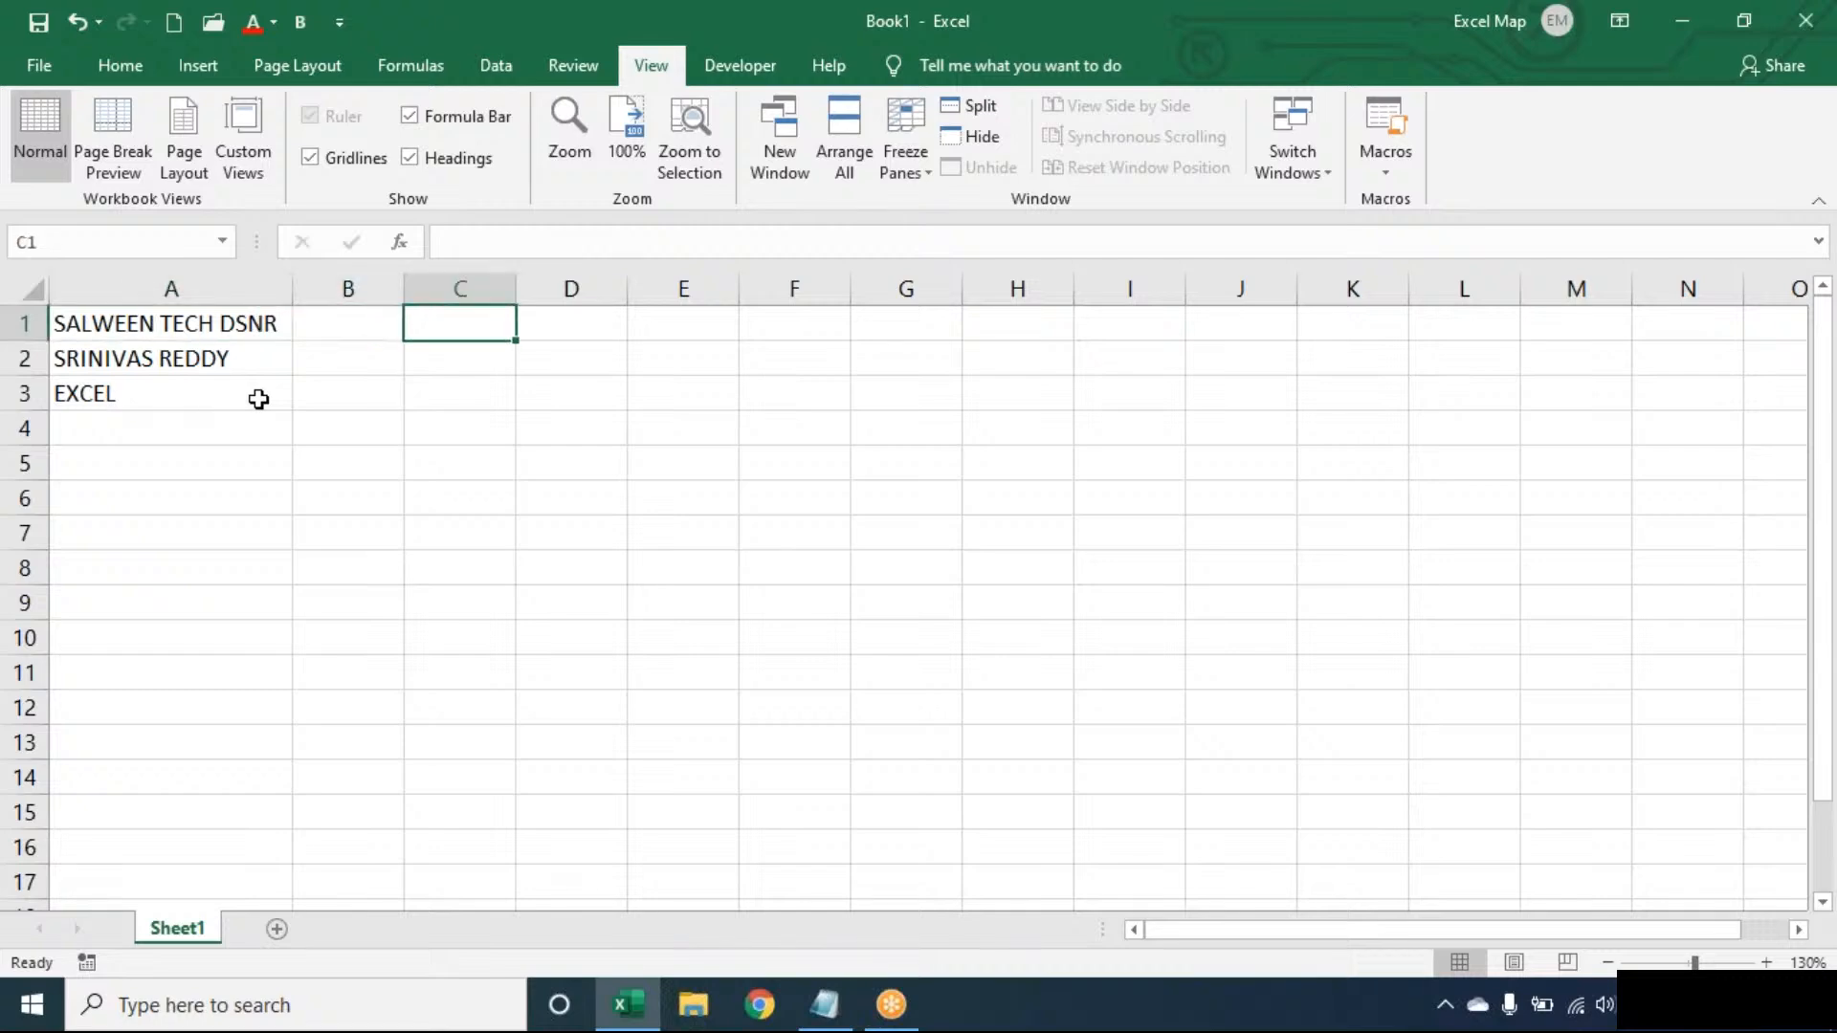
pyautogui.write('=')
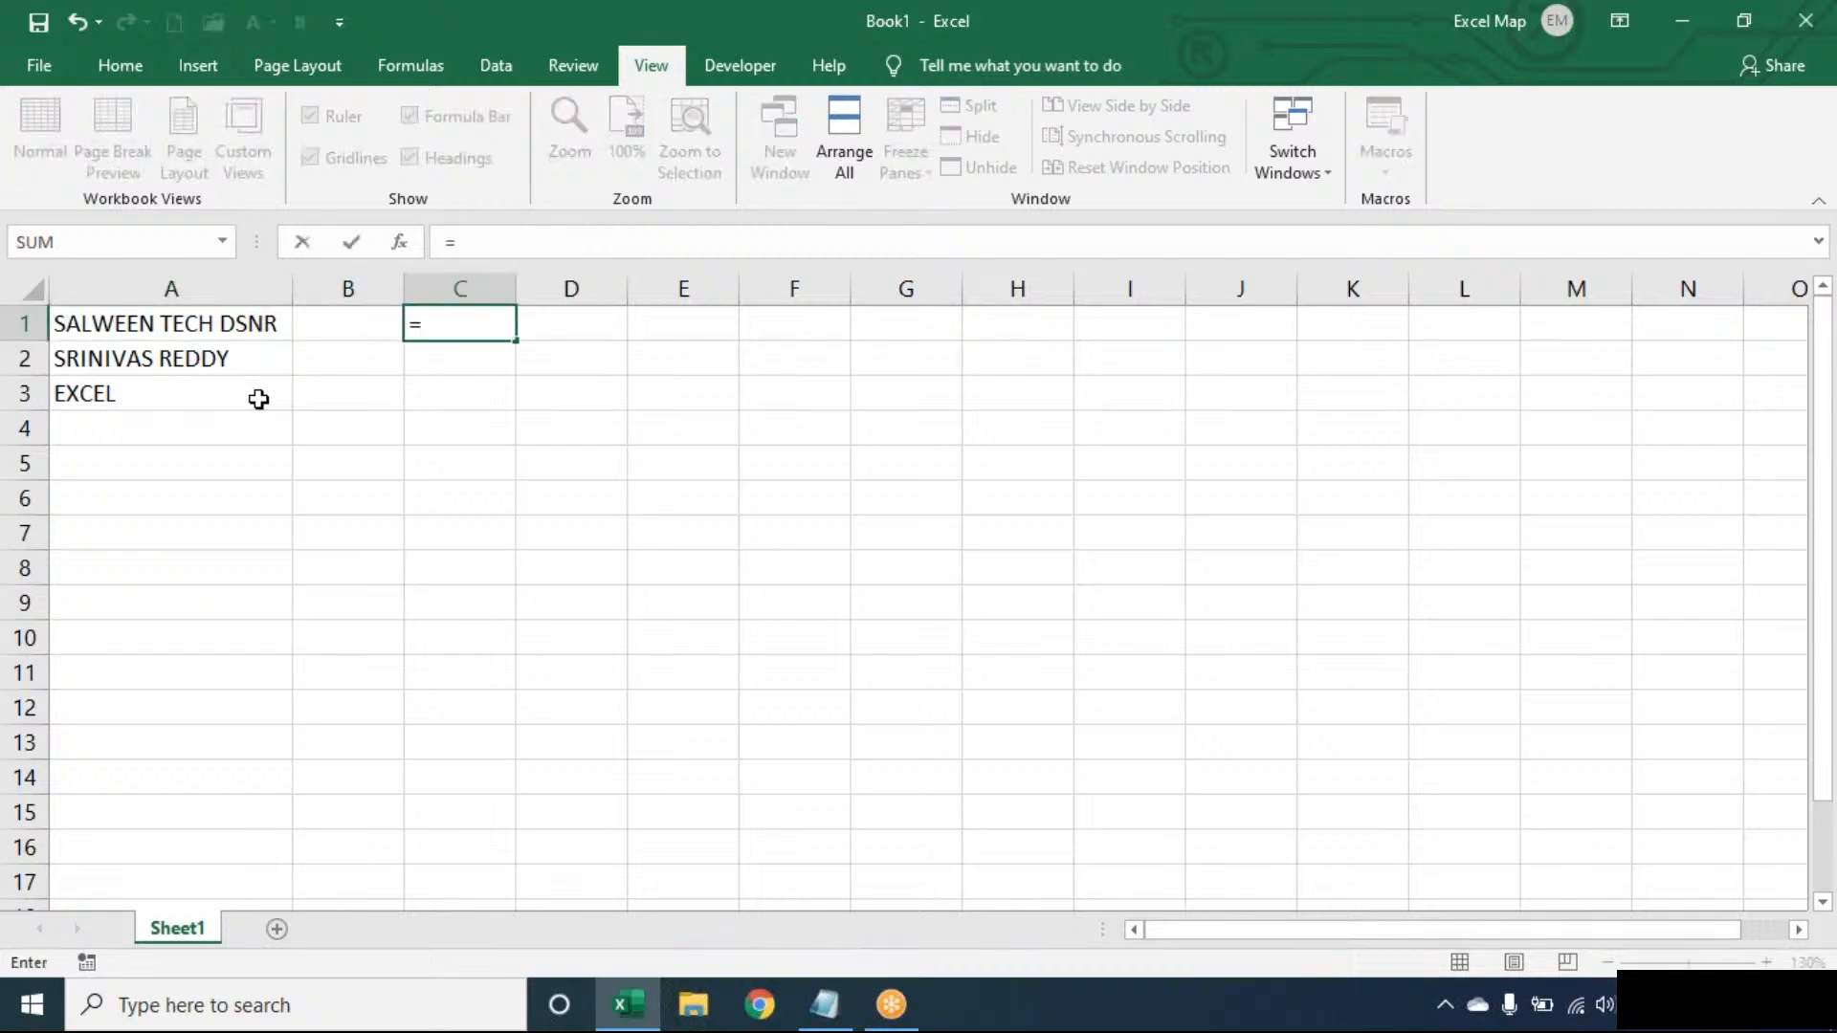
pyautogui.write('LEN(A1)')
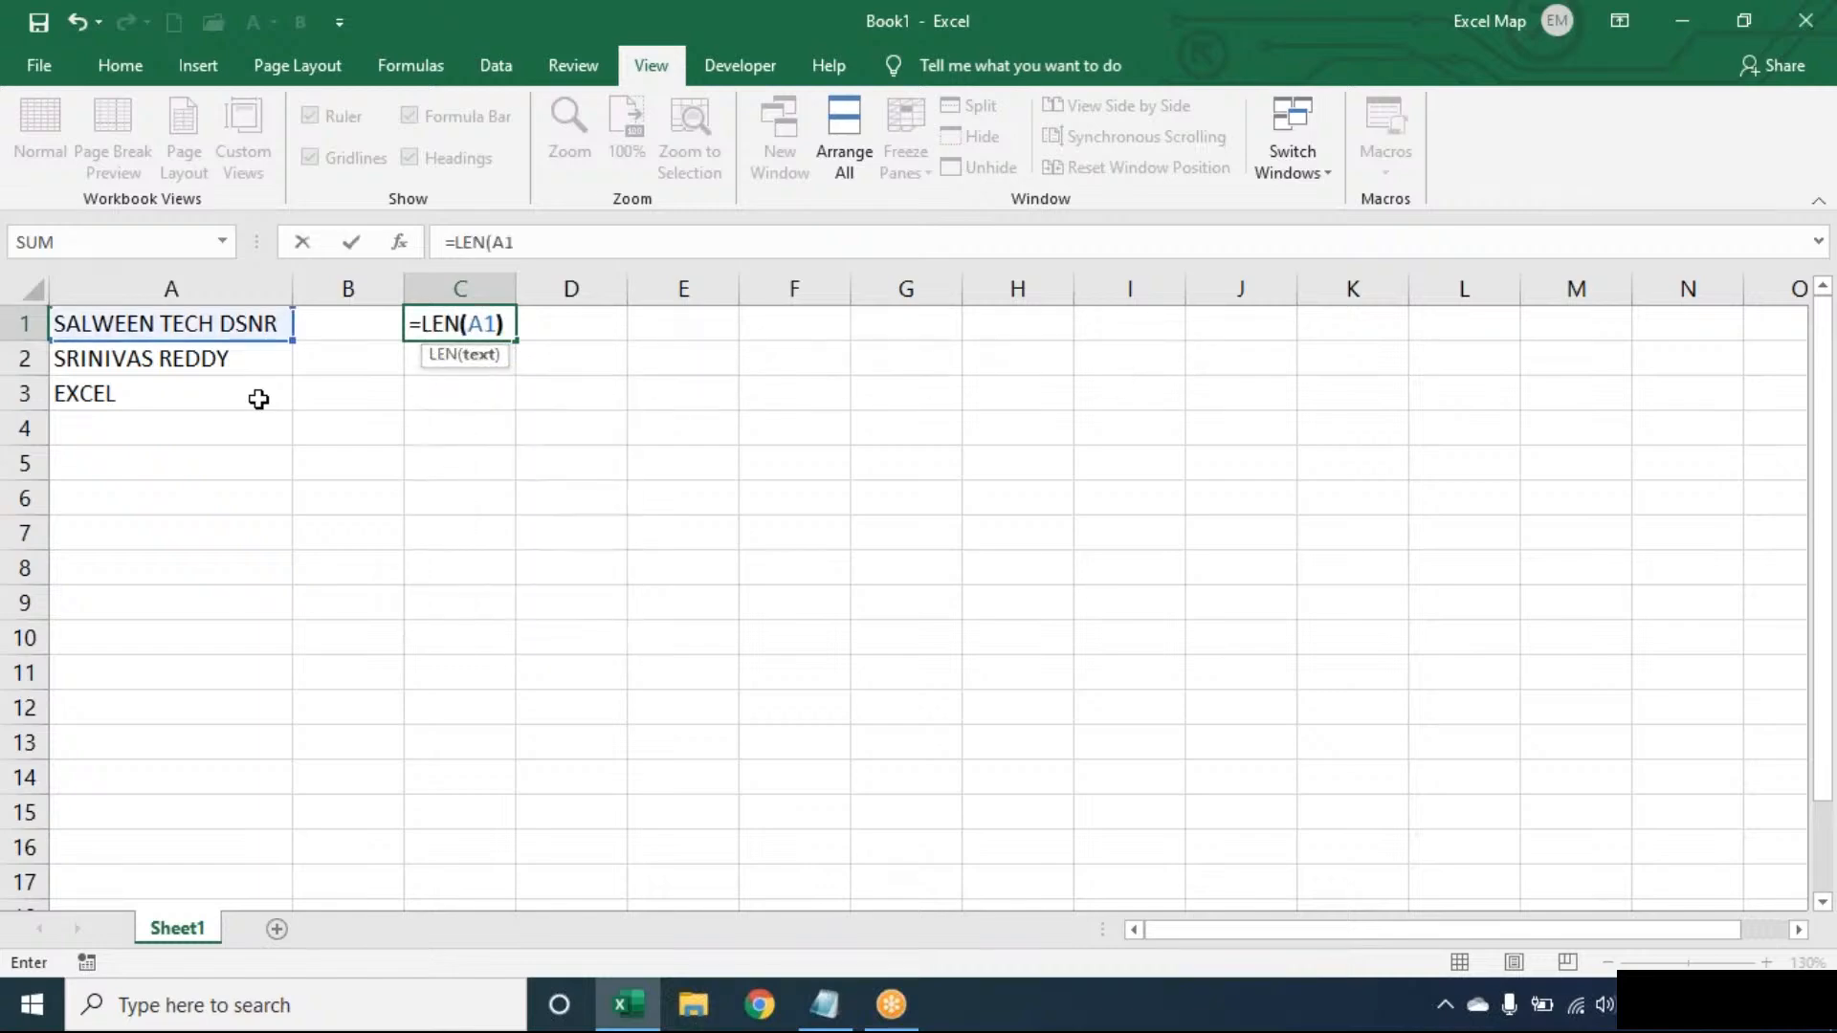
pyautogui.press('Tab')
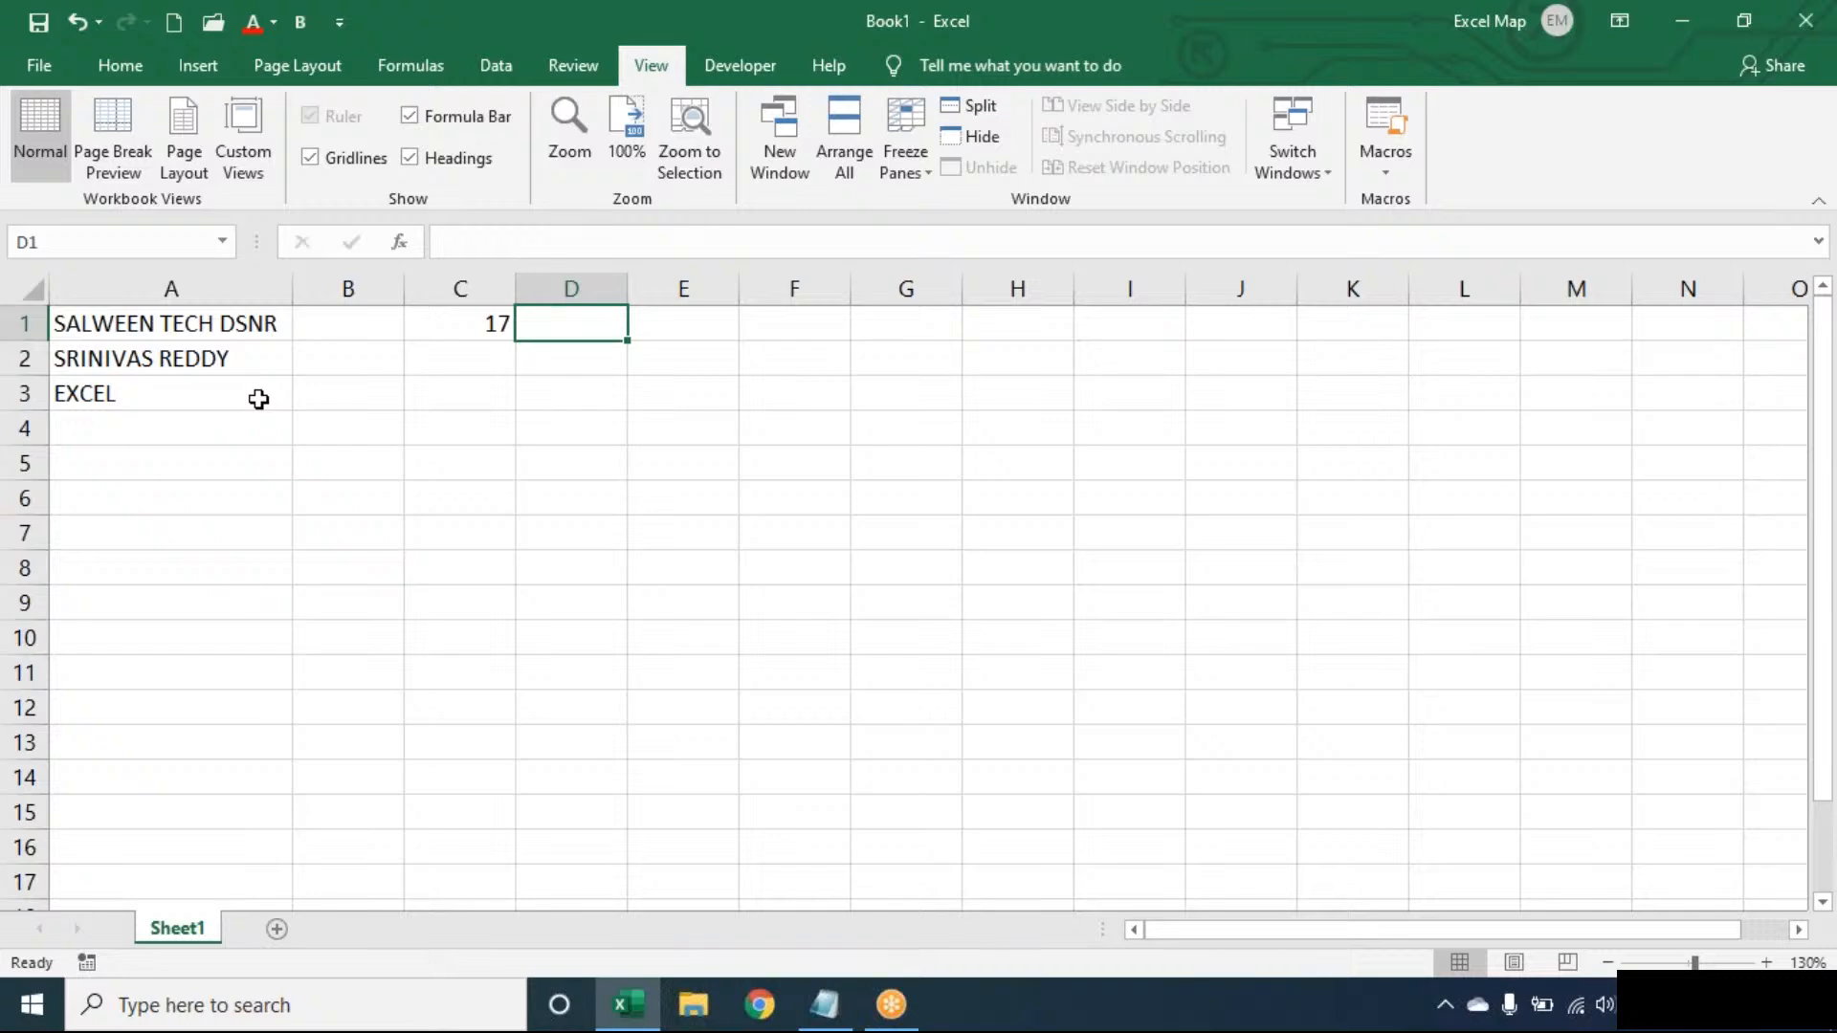
# - Enter =SUBSTITUTE(A1," ","") in D1 to strip the spaces from A1's text
pyautogui.write('=SUBSTITUTE(')
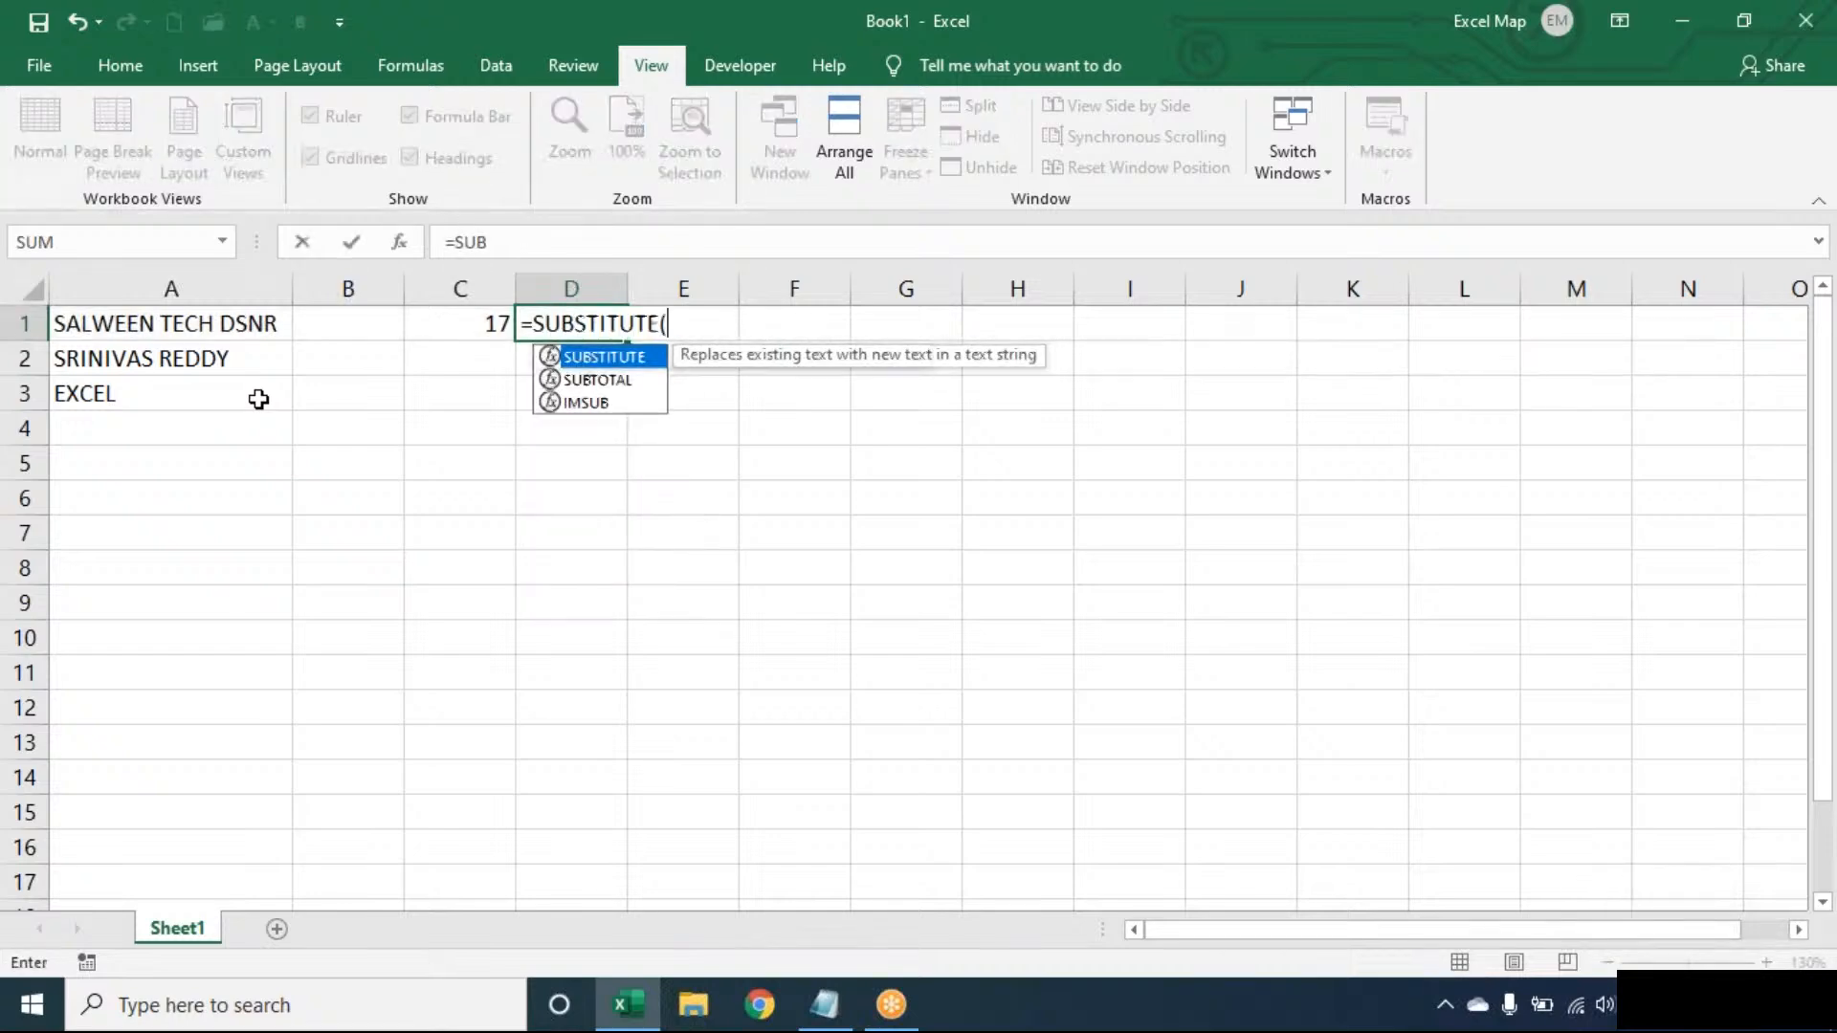
pyautogui.press('Left')
pyautogui.press('Left')
pyautogui.press('Left')
pyautogui.write('," ",')
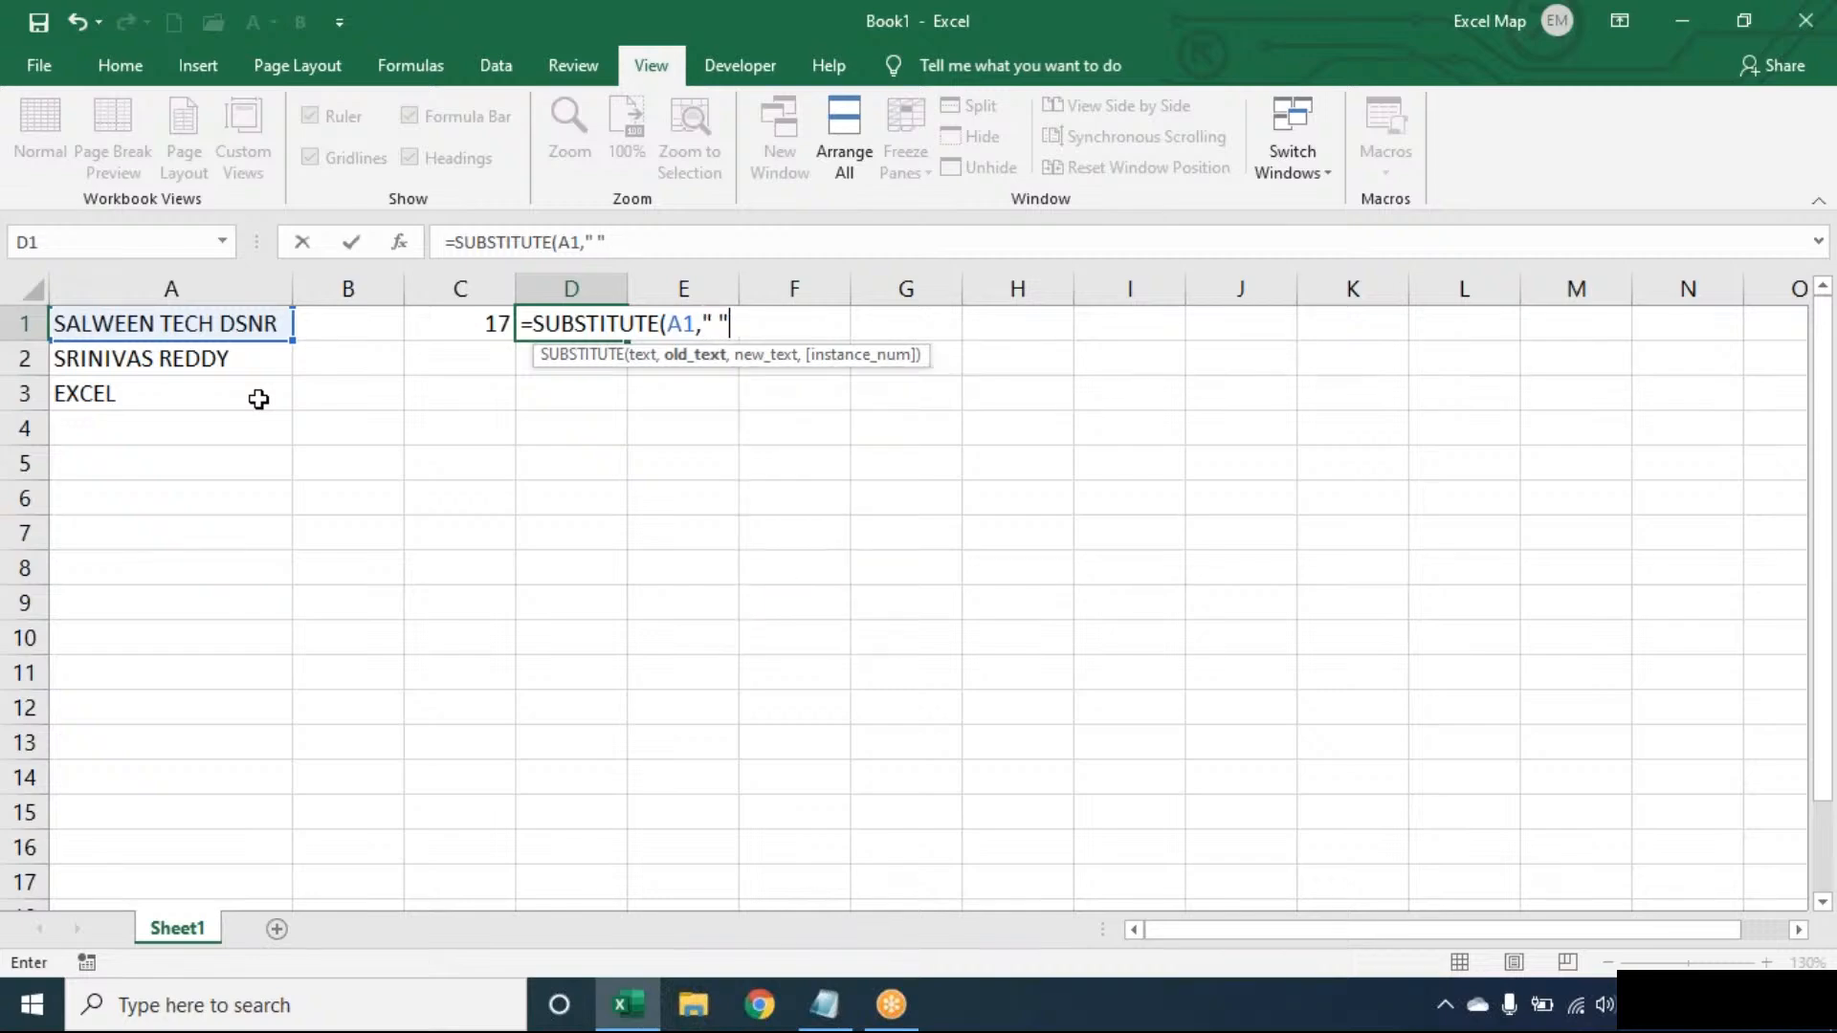
pyautogui.write('"")')
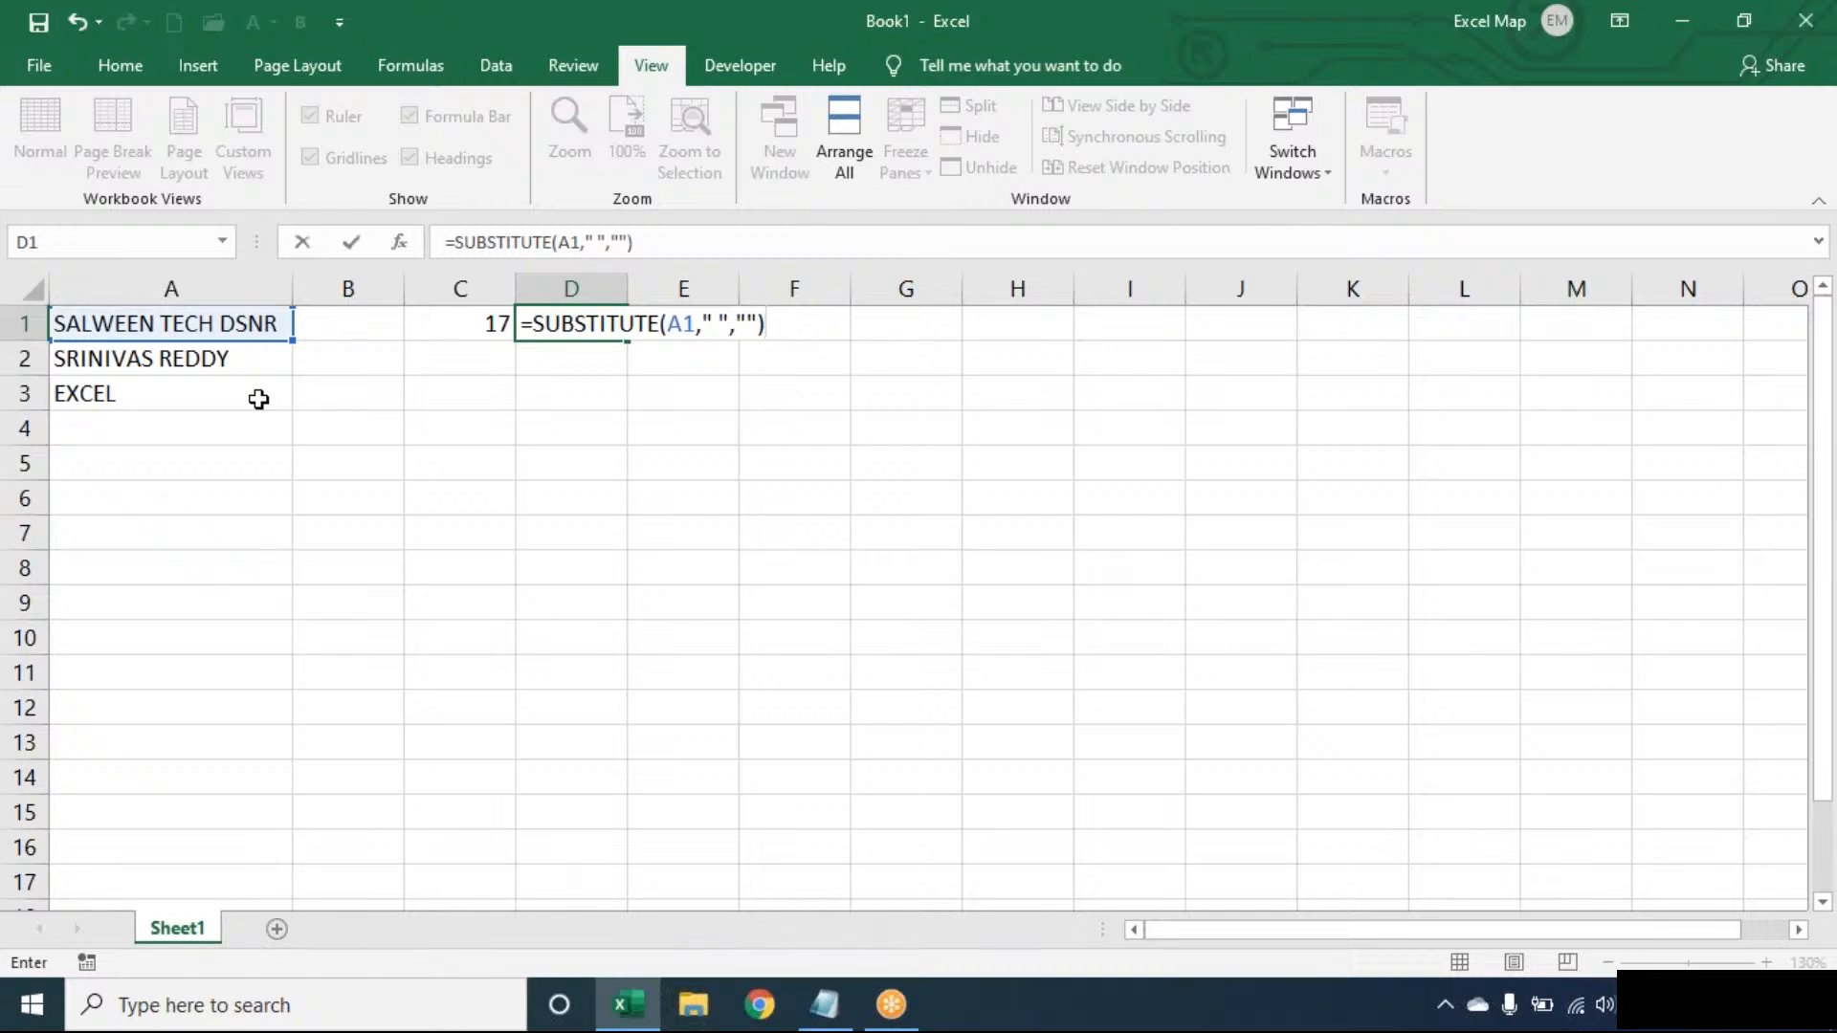
pyautogui.press('Left')
pyautogui.press('Left')
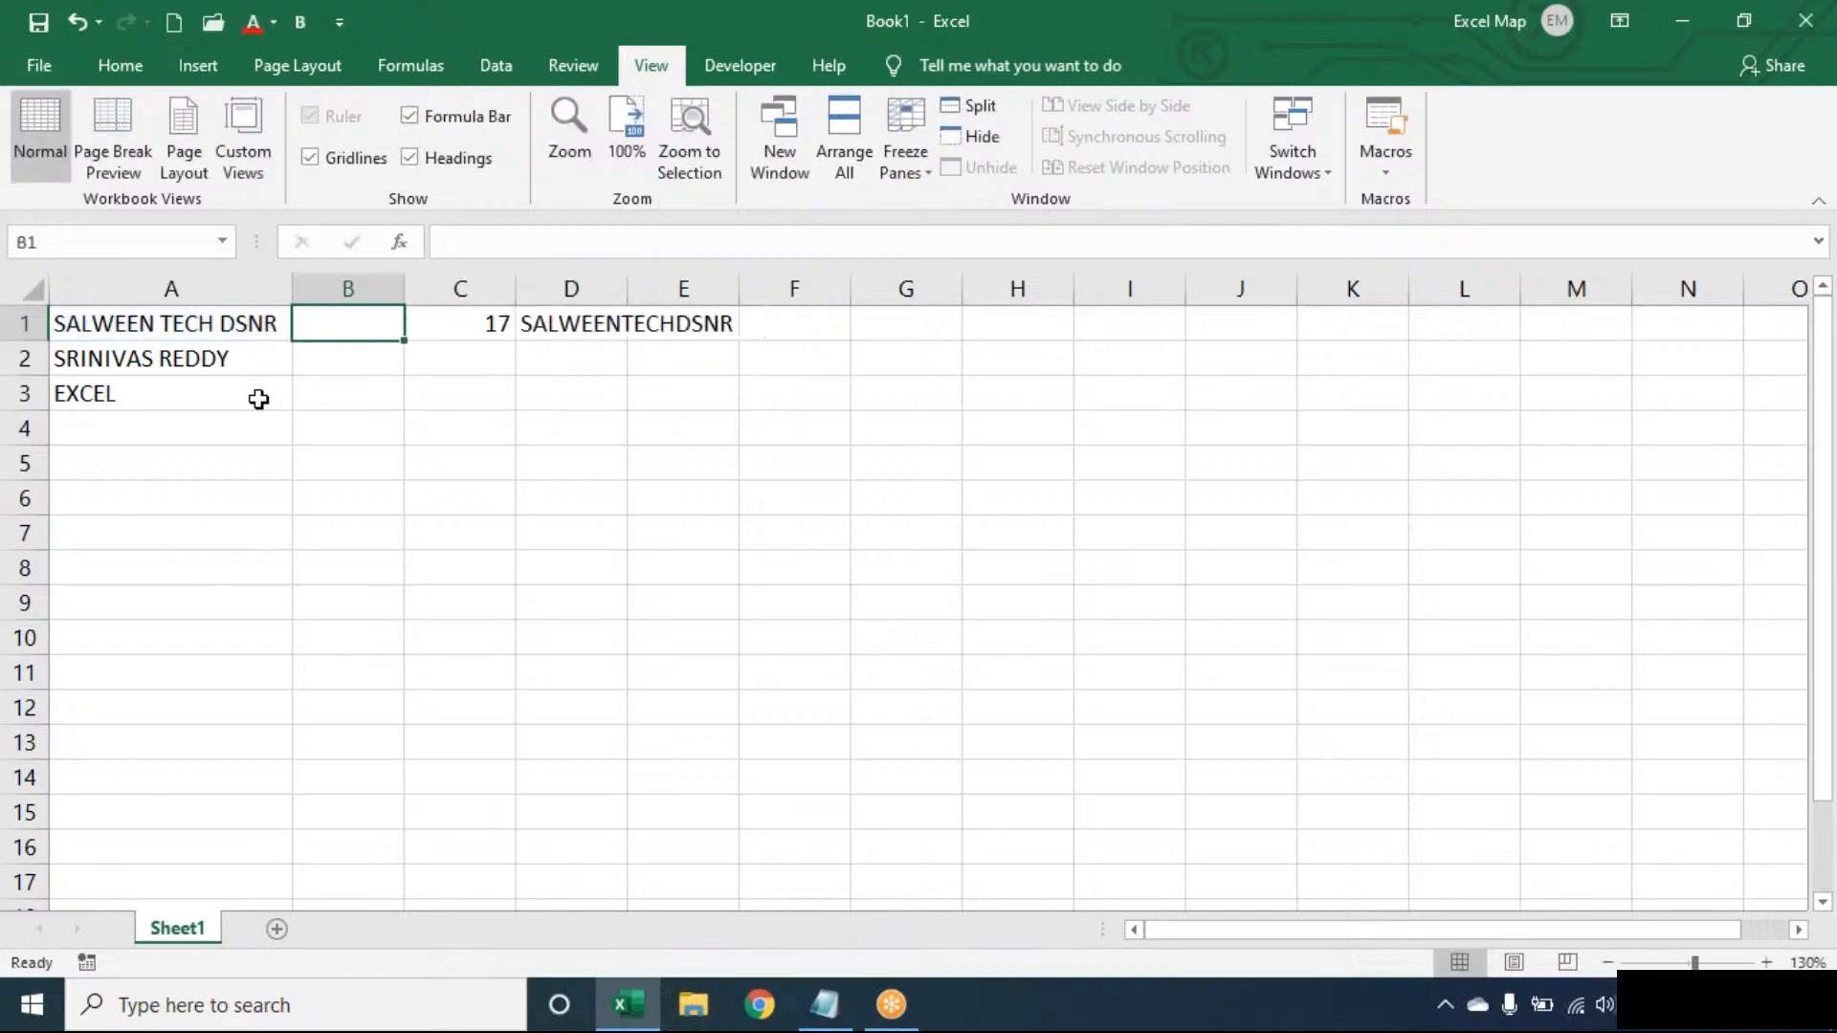
# - Wrap D1's formula in LEN so it returns 15 characters without spaces
pyautogui.doubleClick(585, 324)
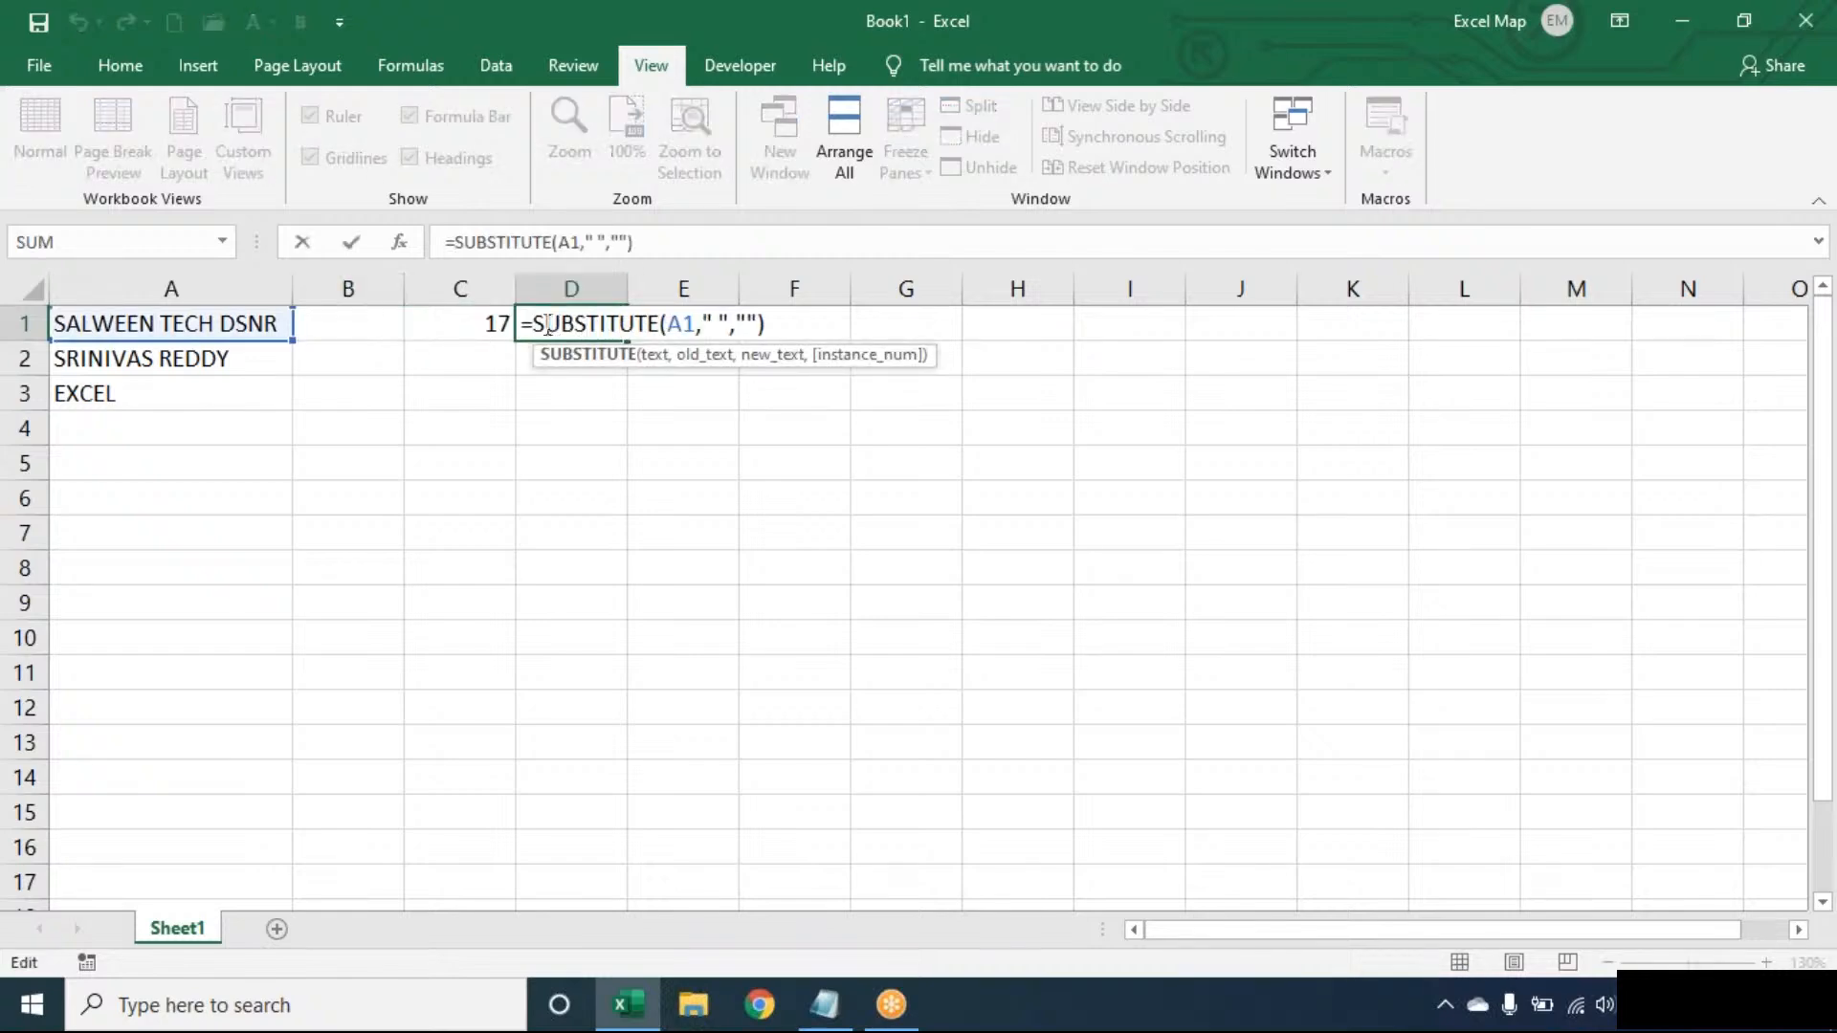
pyautogui.click(532, 323)
pyautogui.write('LEN(')
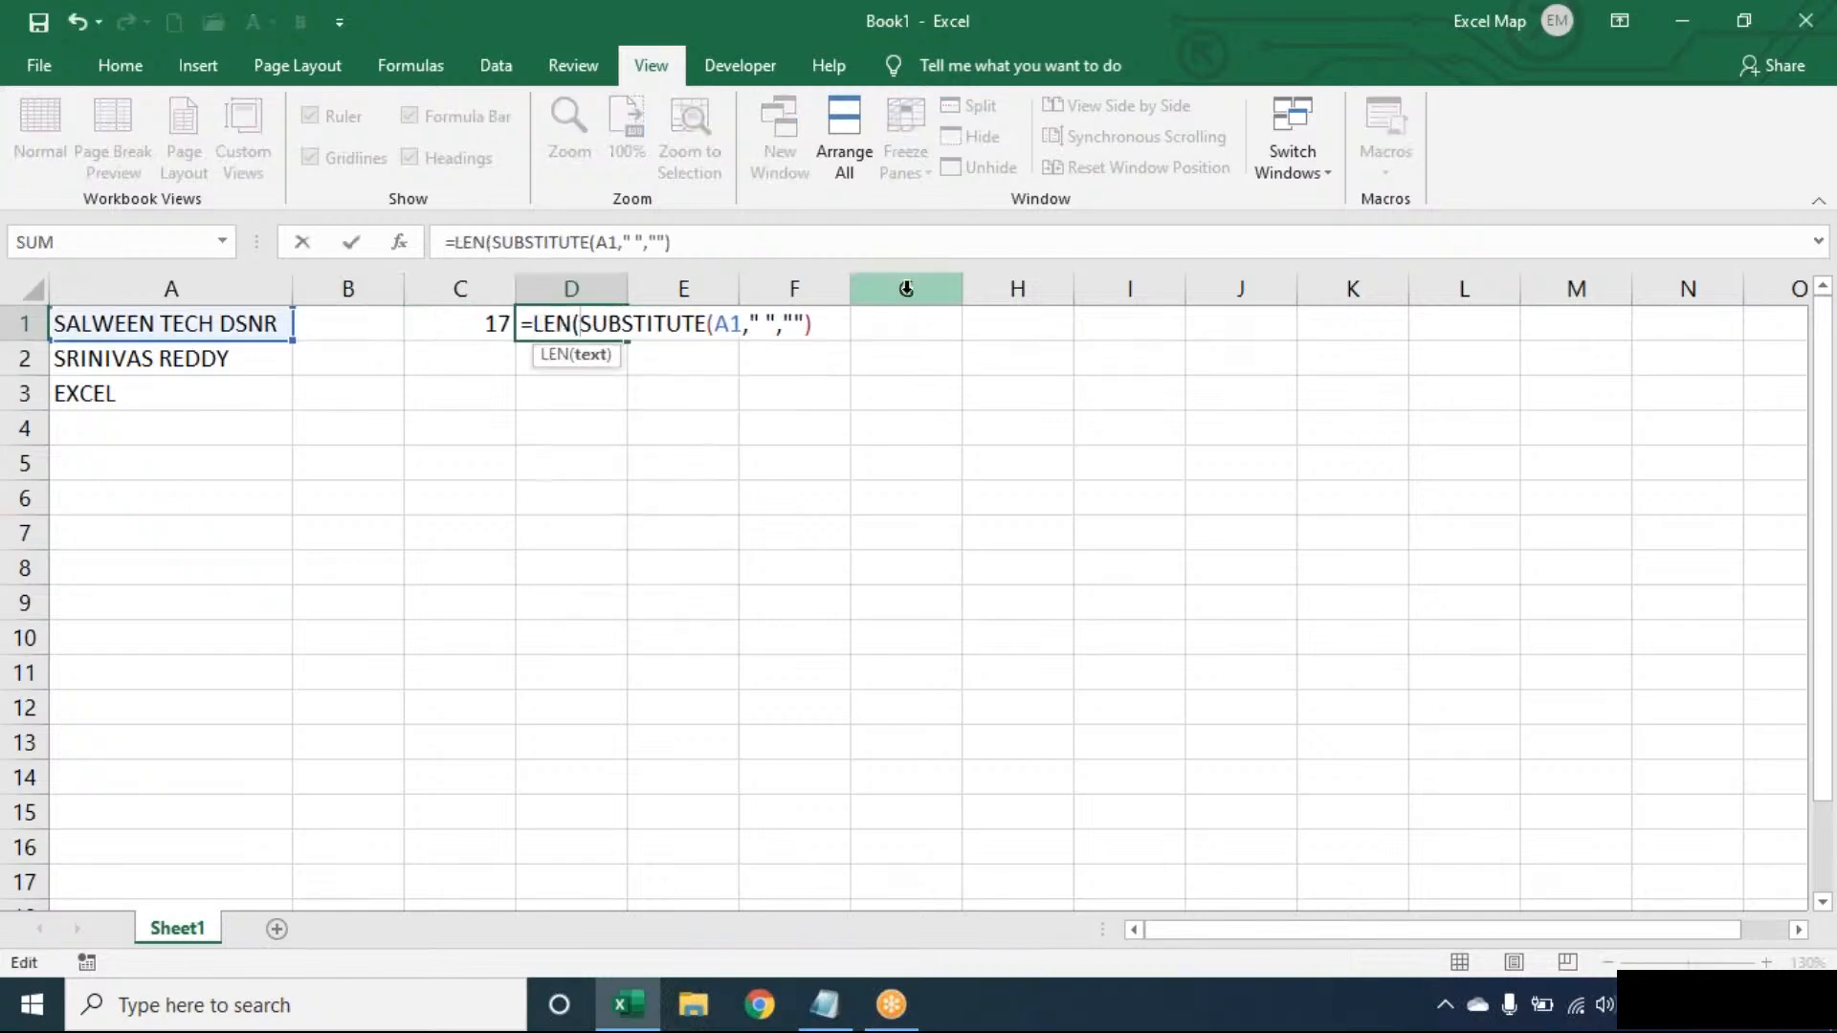
pyautogui.click(837, 321)
pyautogui.write(')')
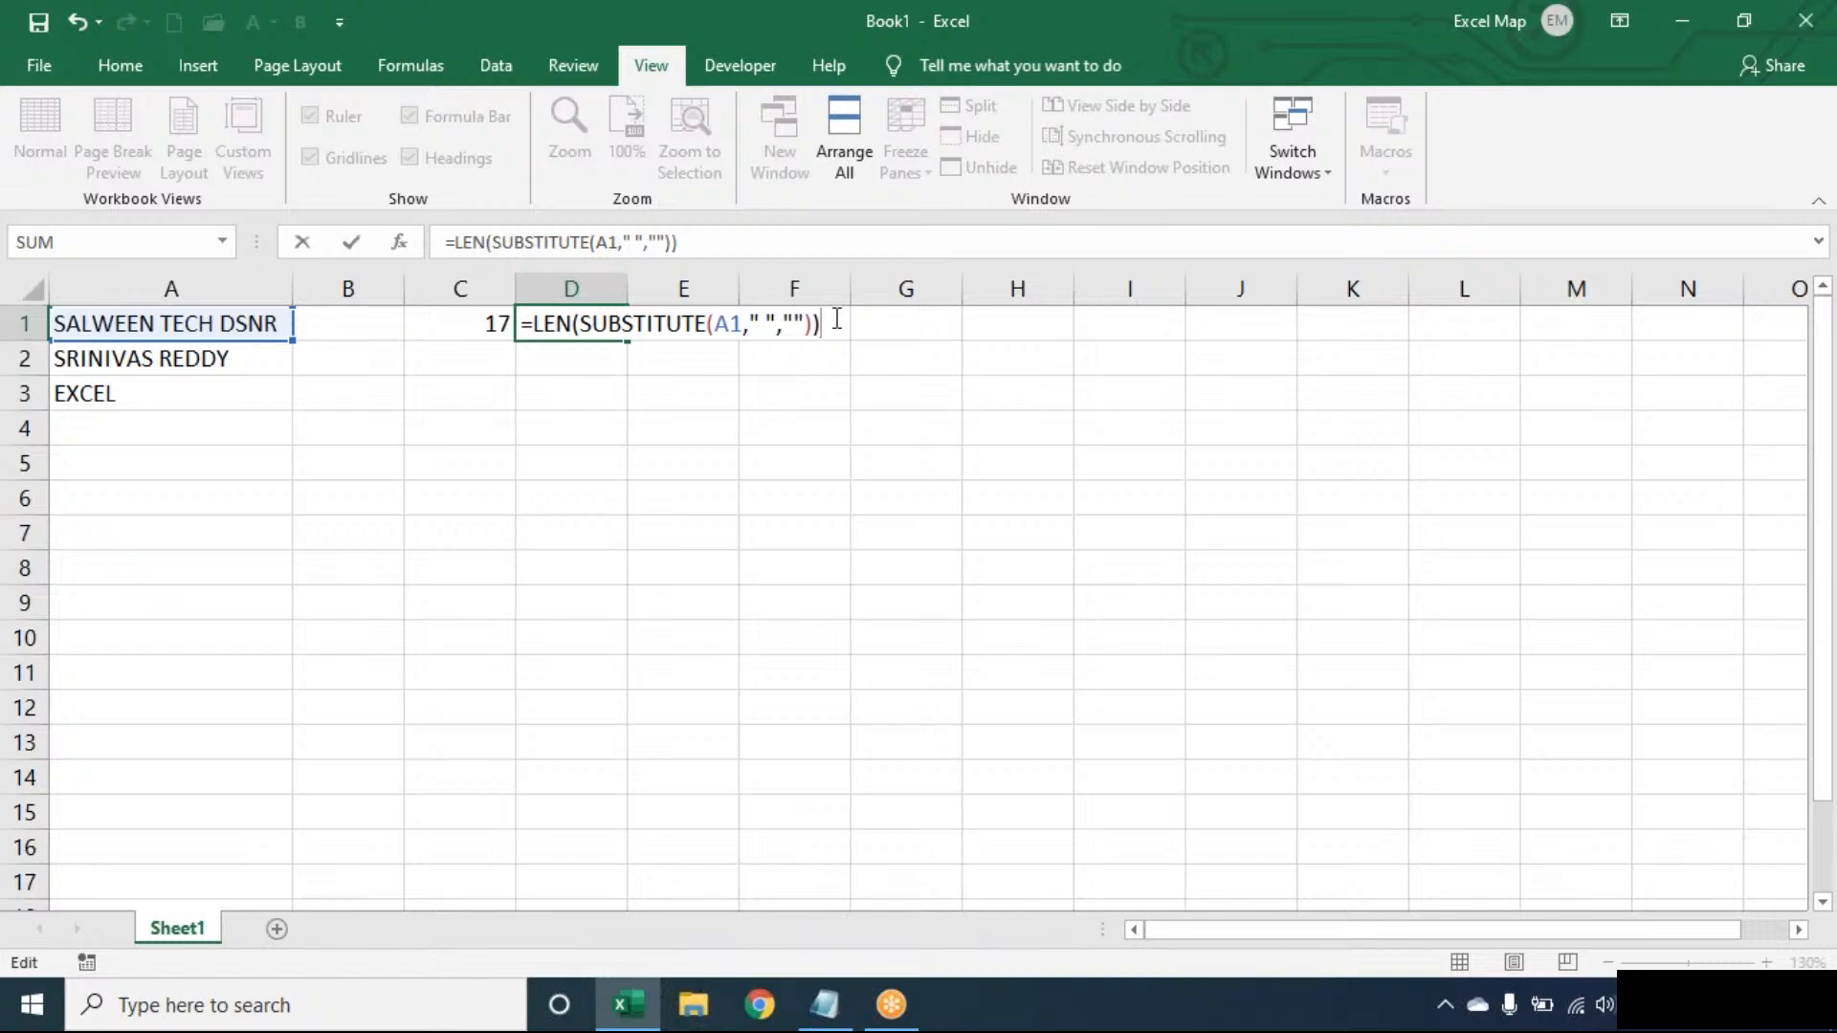
pyautogui.press('Return')
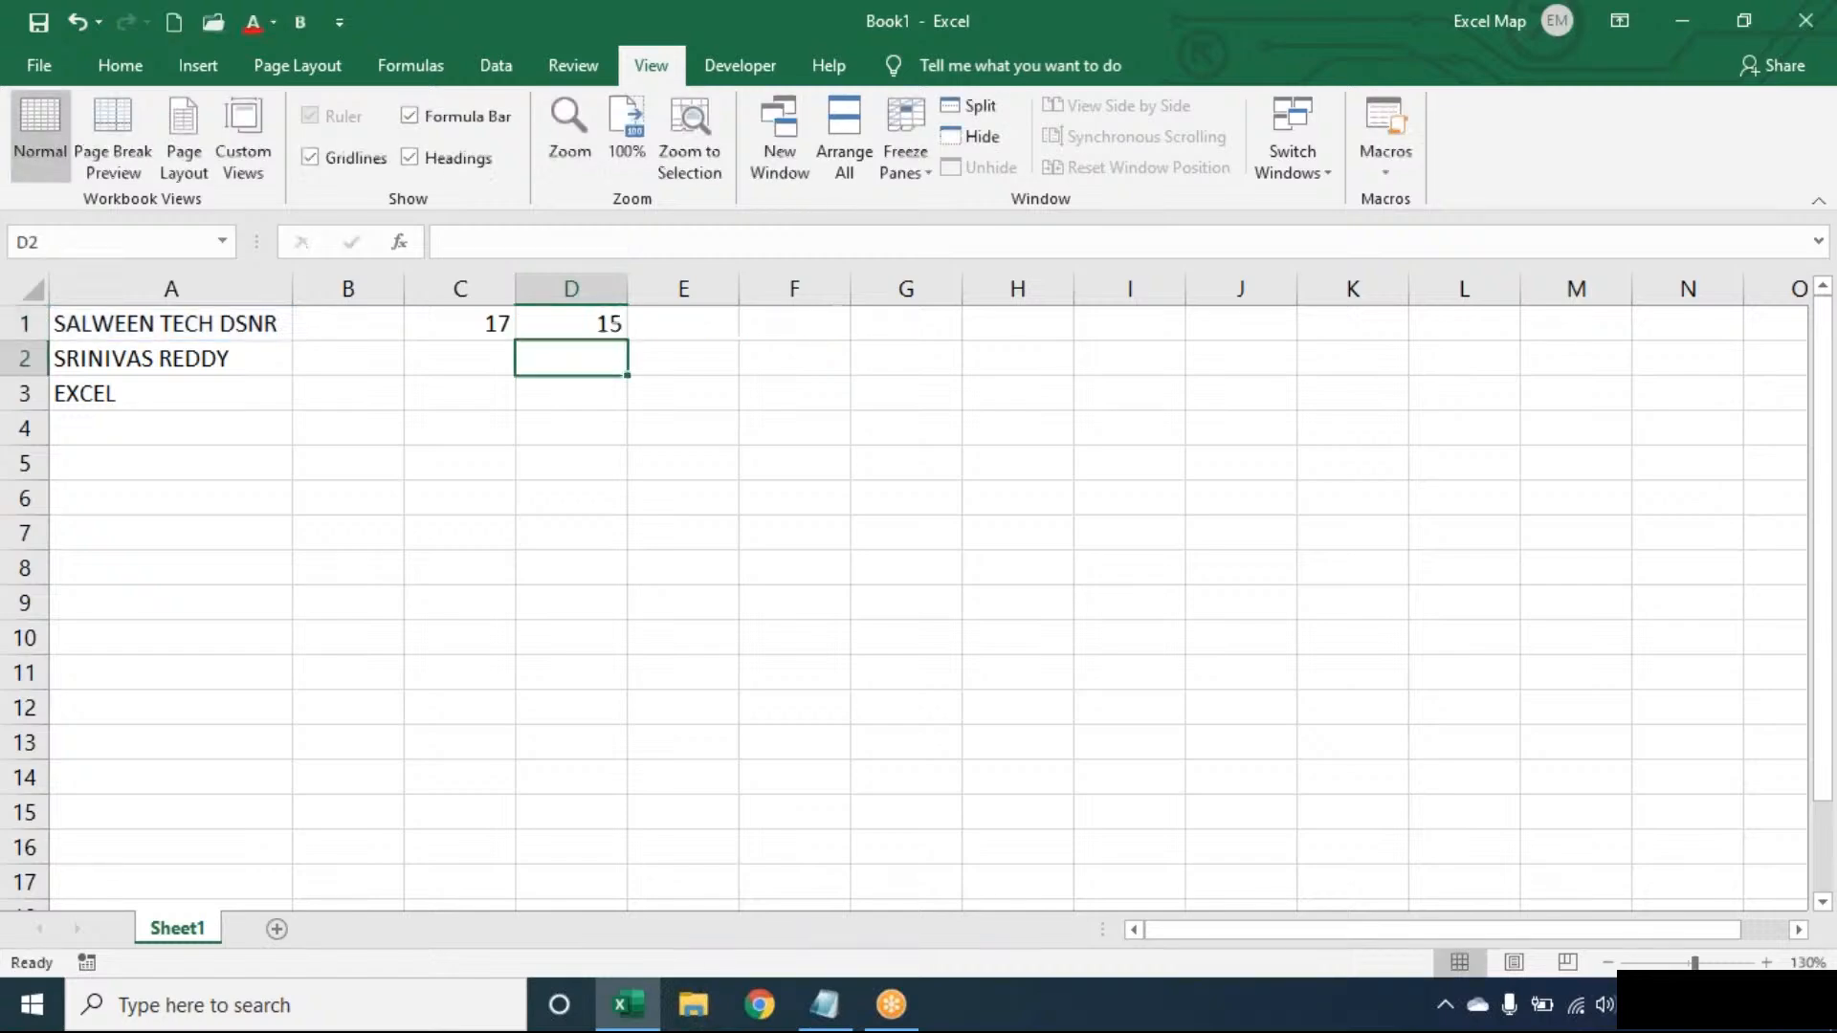
# - Enter =C1-D1 in E1, giving 2 spaces
pyautogui.click(705, 315)
pyautogui.write('=')
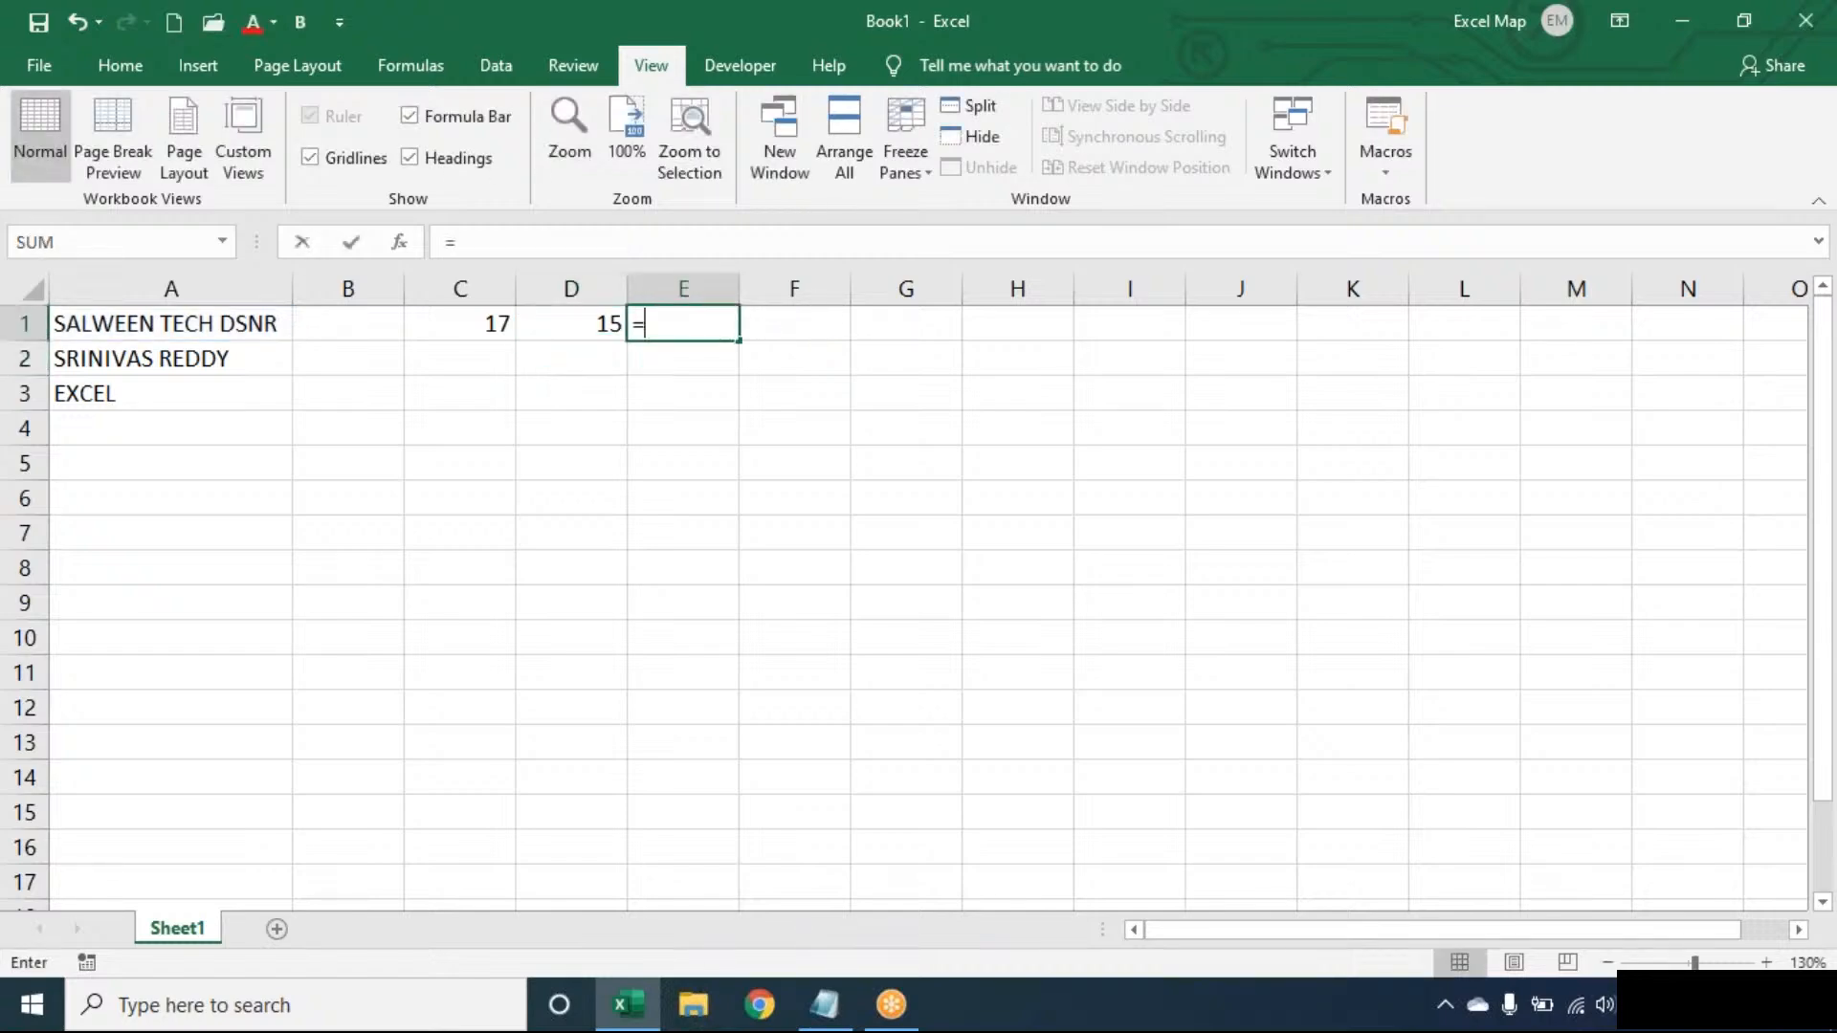
pyautogui.press('Left')
pyautogui.press('Left')
pyautogui.write('-')
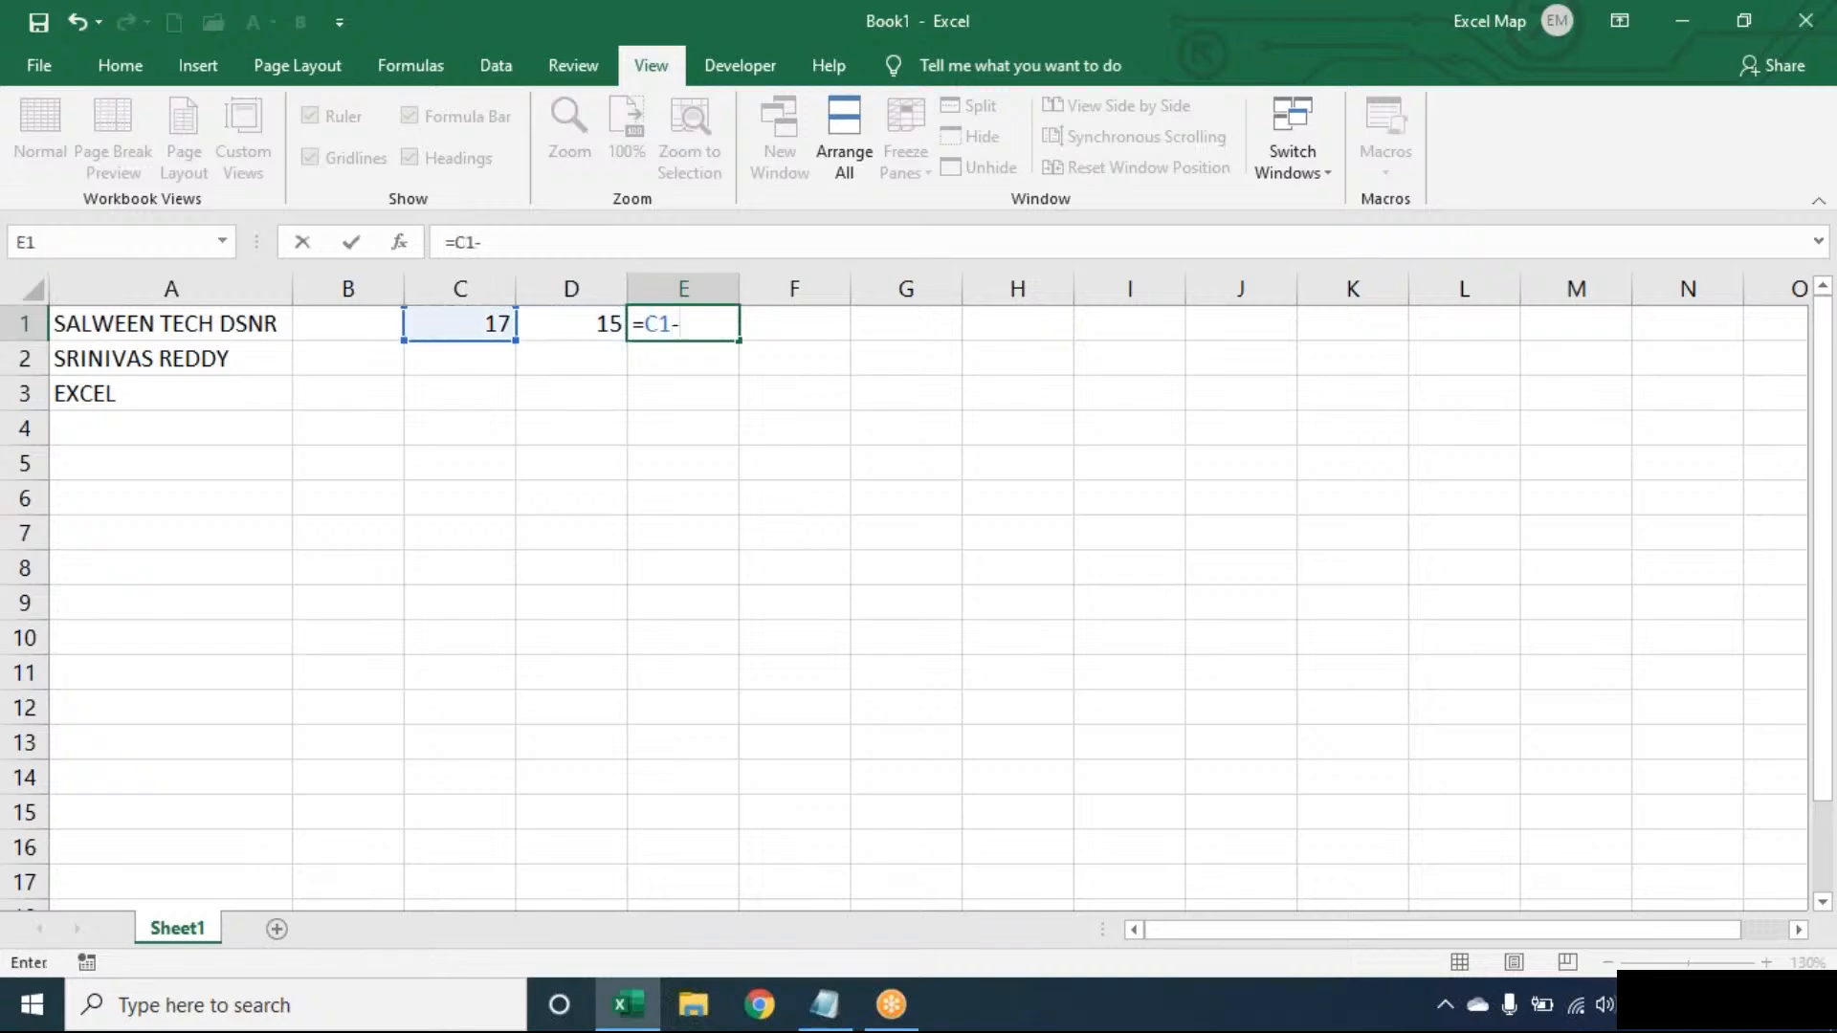
pyautogui.press('Left')
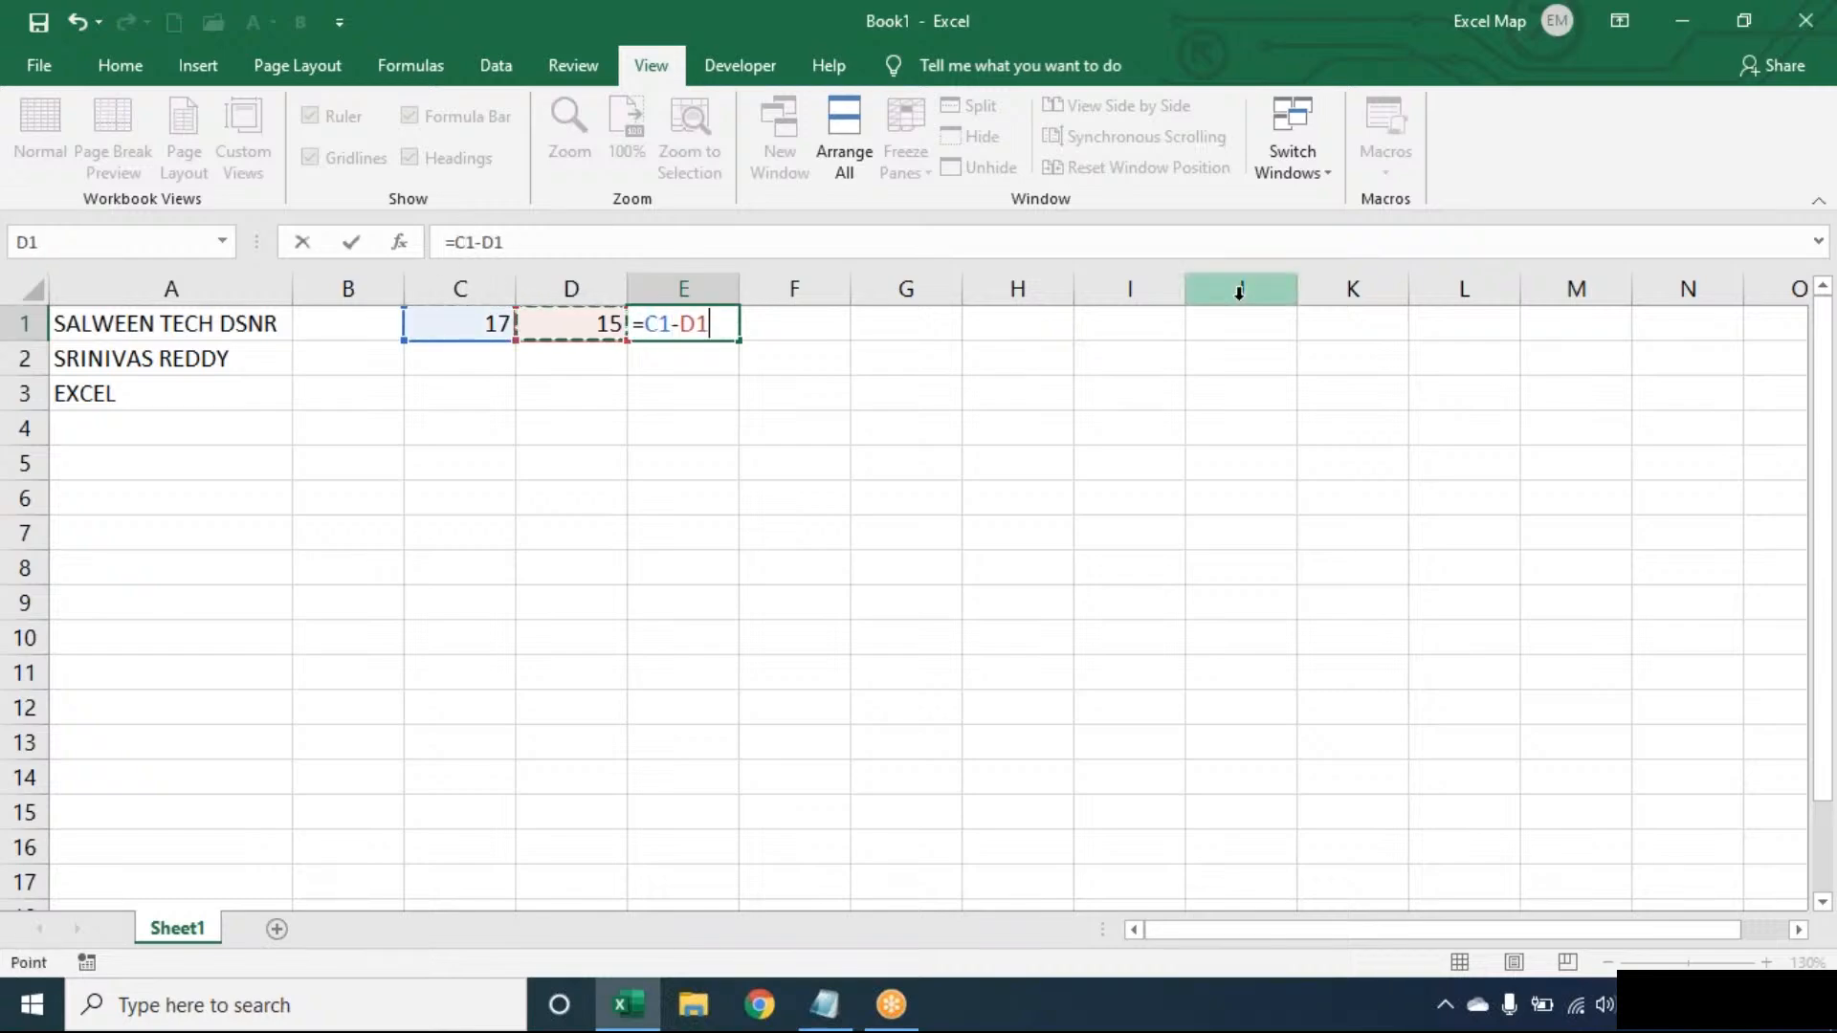
pyautogui.press('Tab')
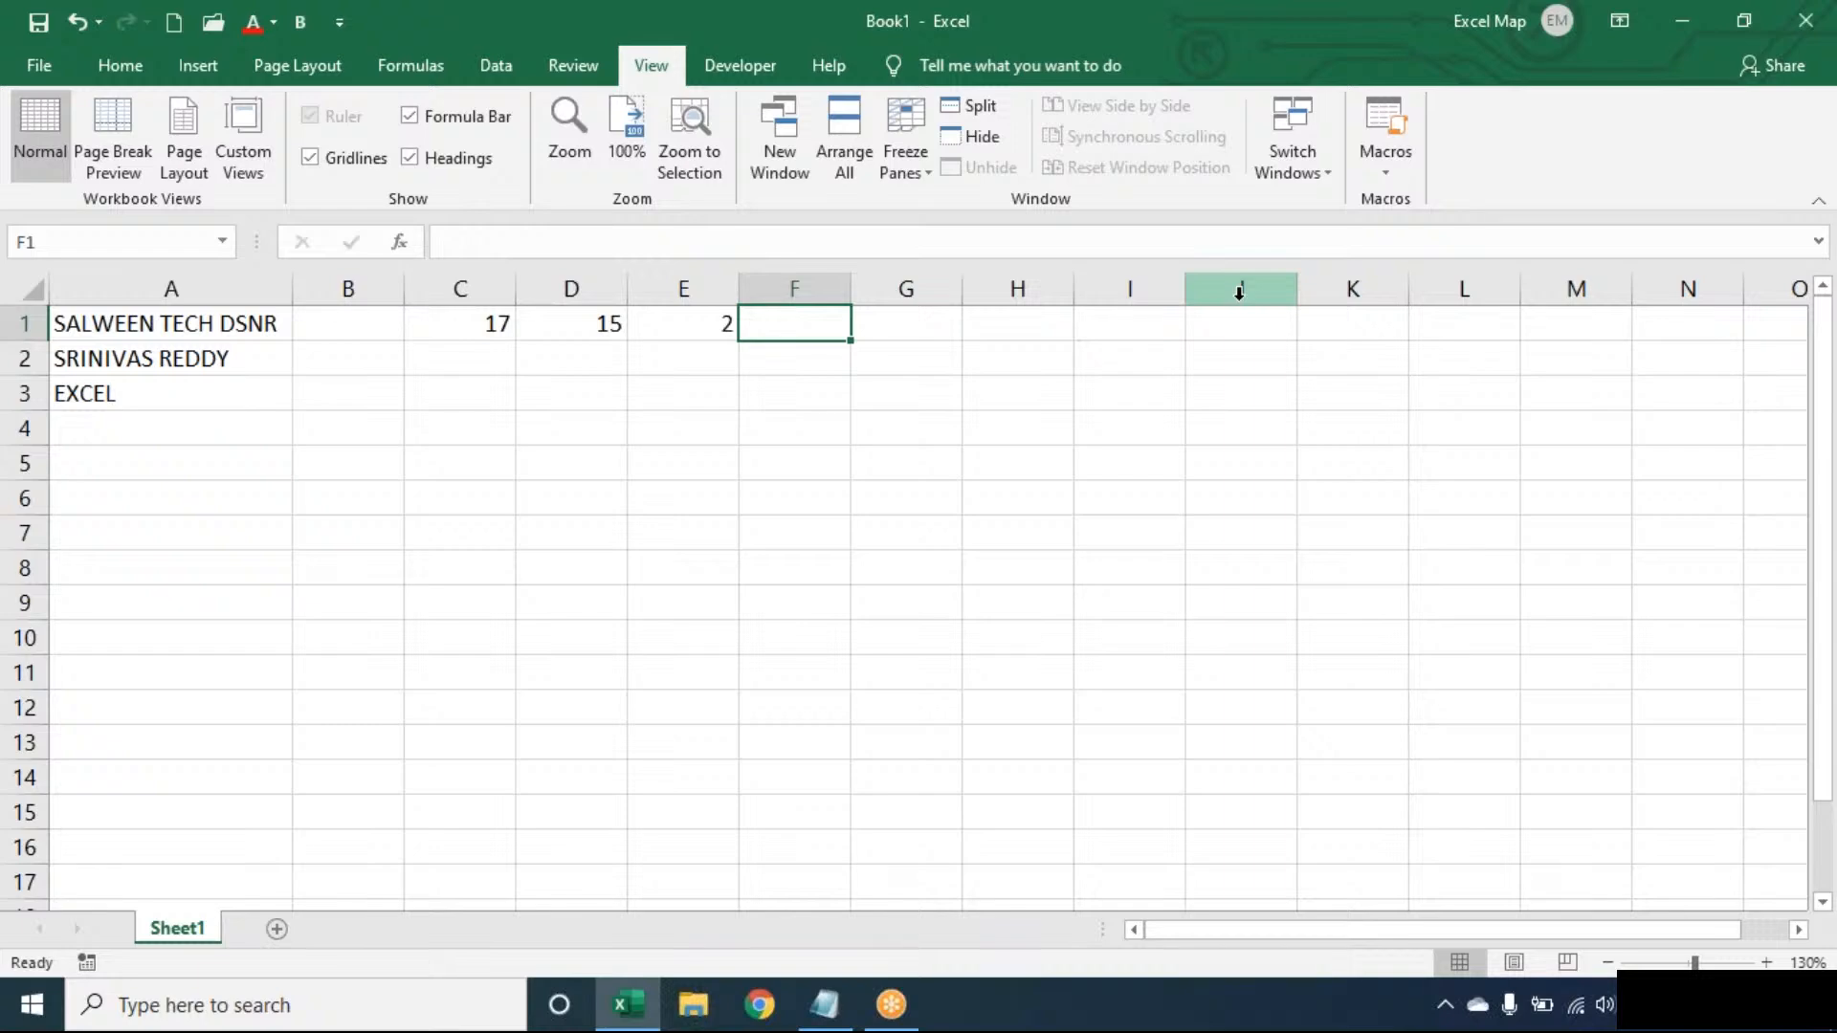
# - Enter =E1+1 in F1, giving a word count of 3
pyautogui.write('=')
pyautogui.press('Left')
pyautogui.write('+1')
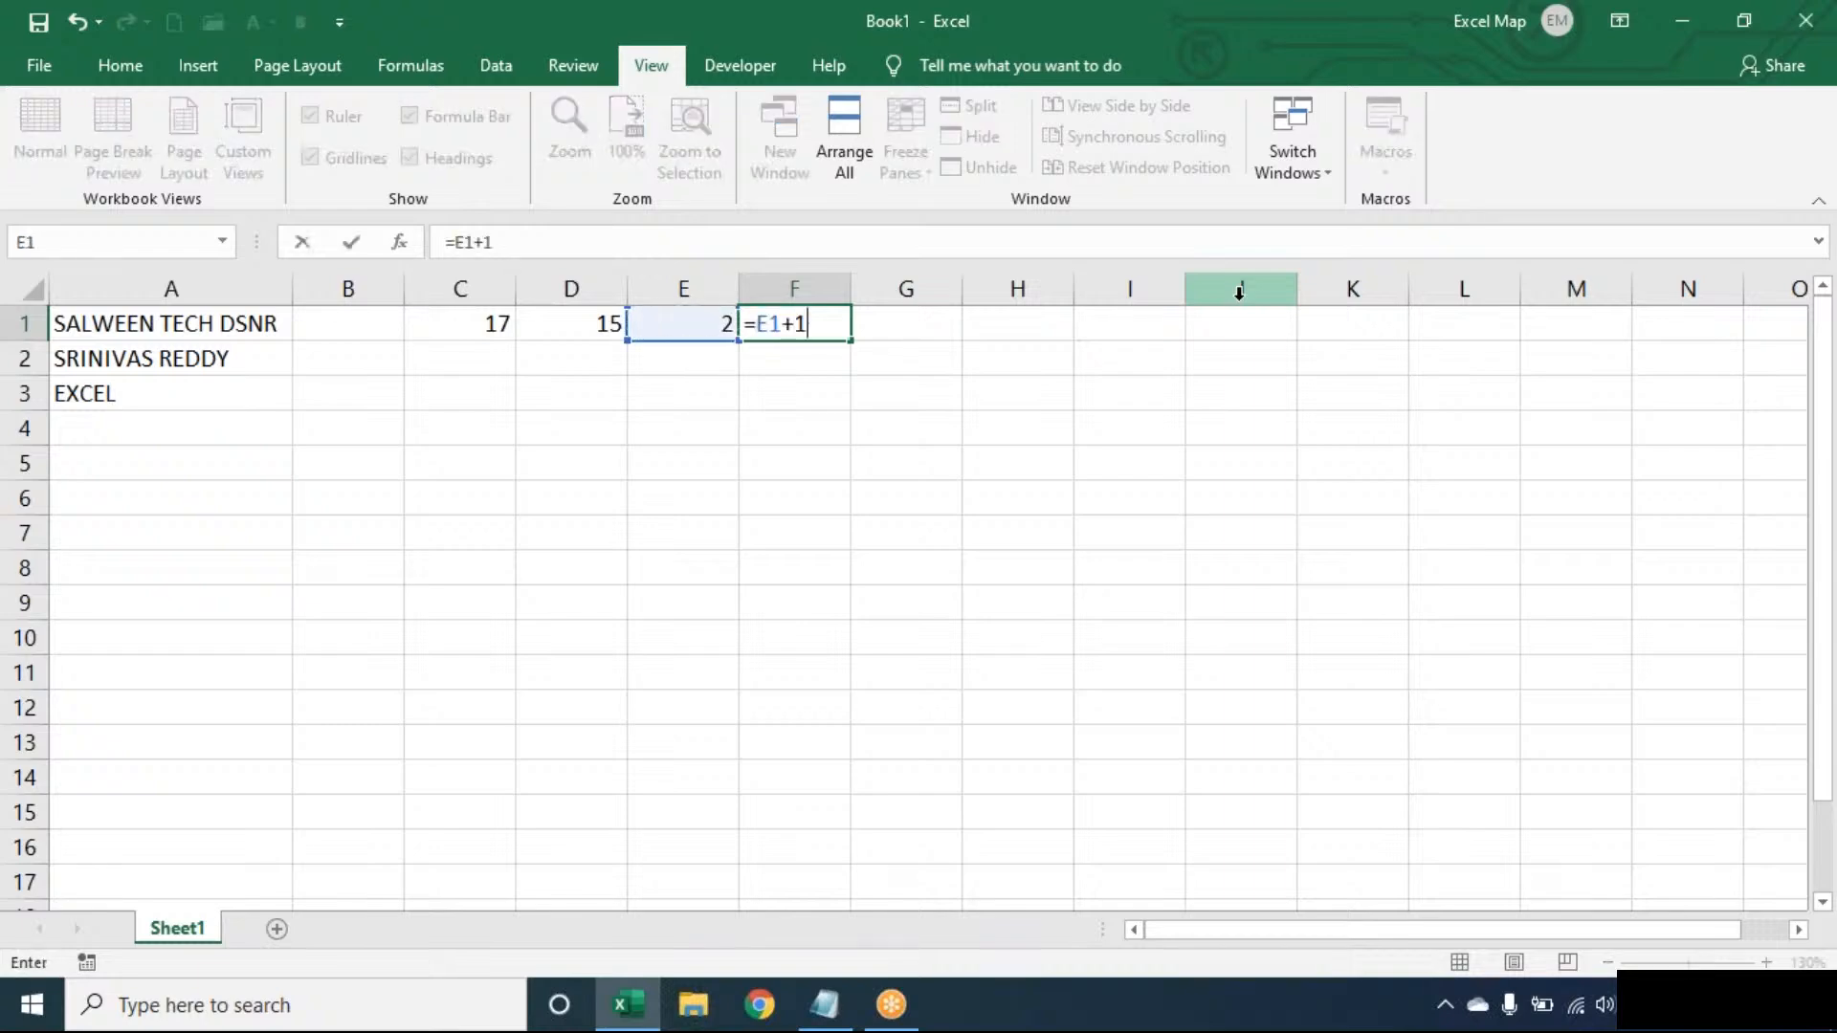
pyautogui.press('Return')
# - Review the formulas in C1, D1, E1 and F1, then return to B1
pyautogui.press('Up')
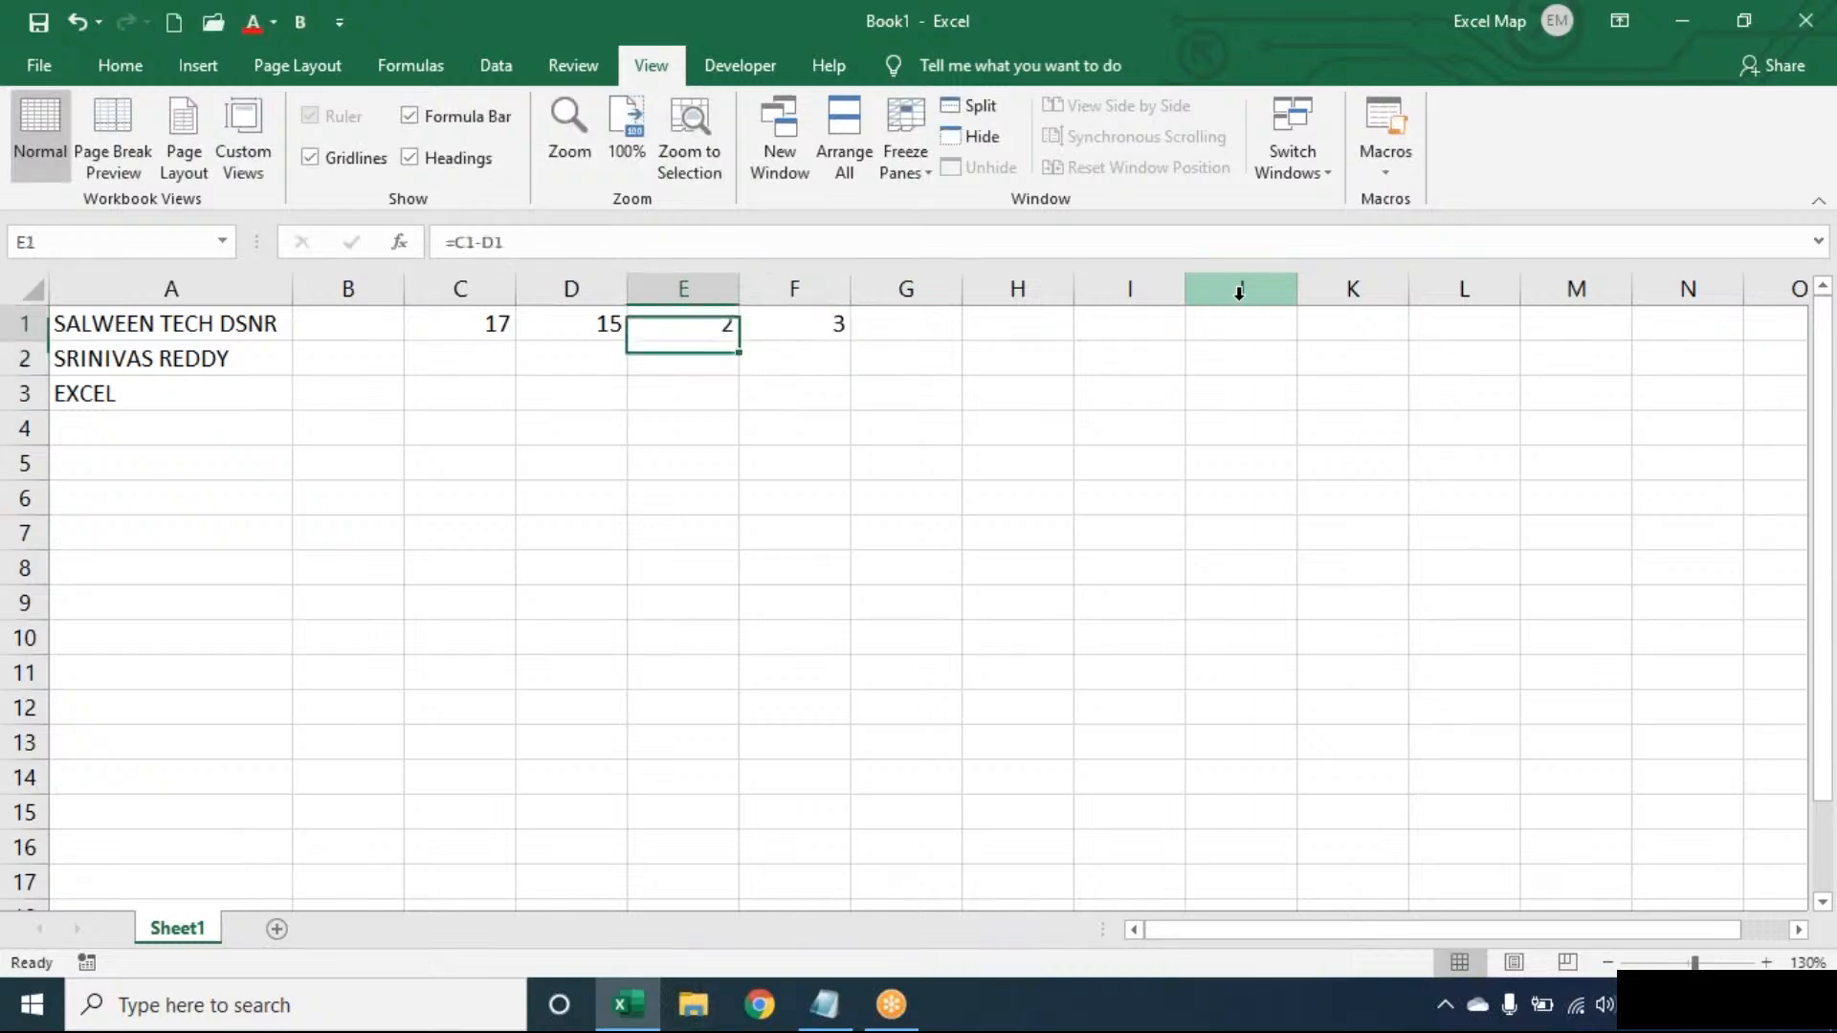
pyautogui.click(483, 315)
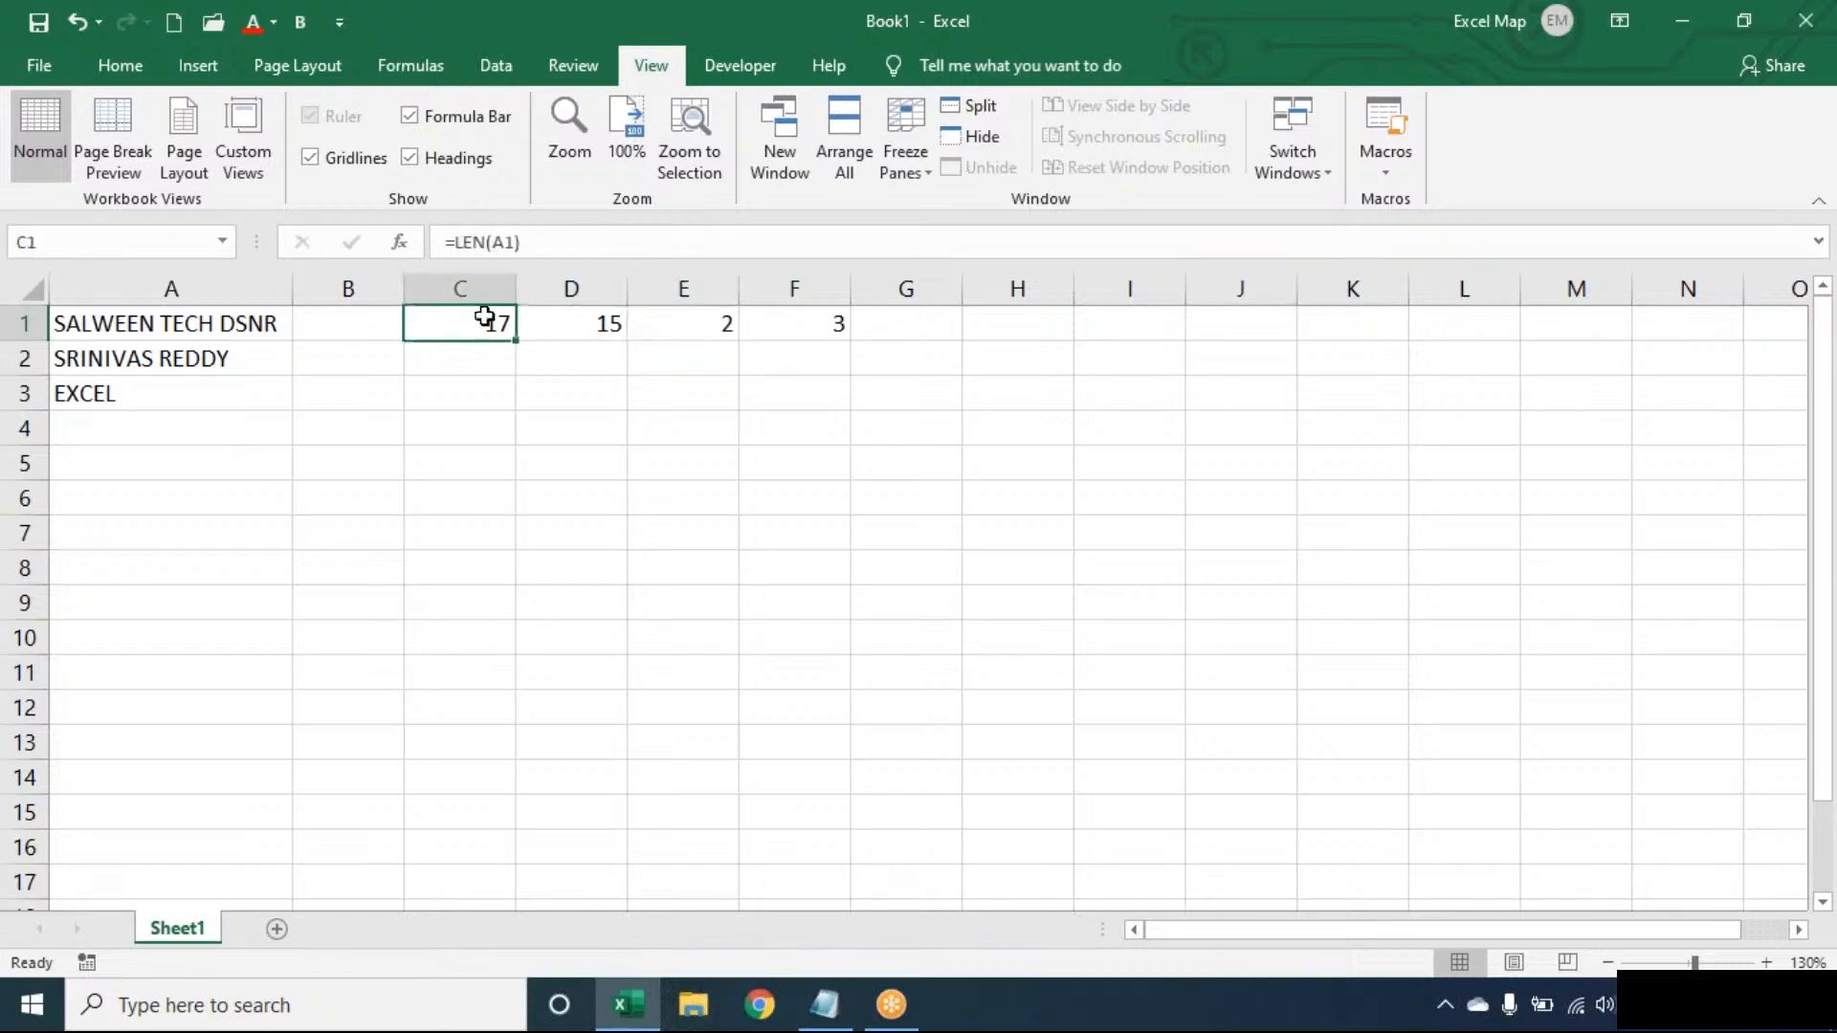
pyautogui.click(636, 321)
pyautogui.click(595, 318)
pyautogui.click(461, 323)
pyautogui.click(554, 318)
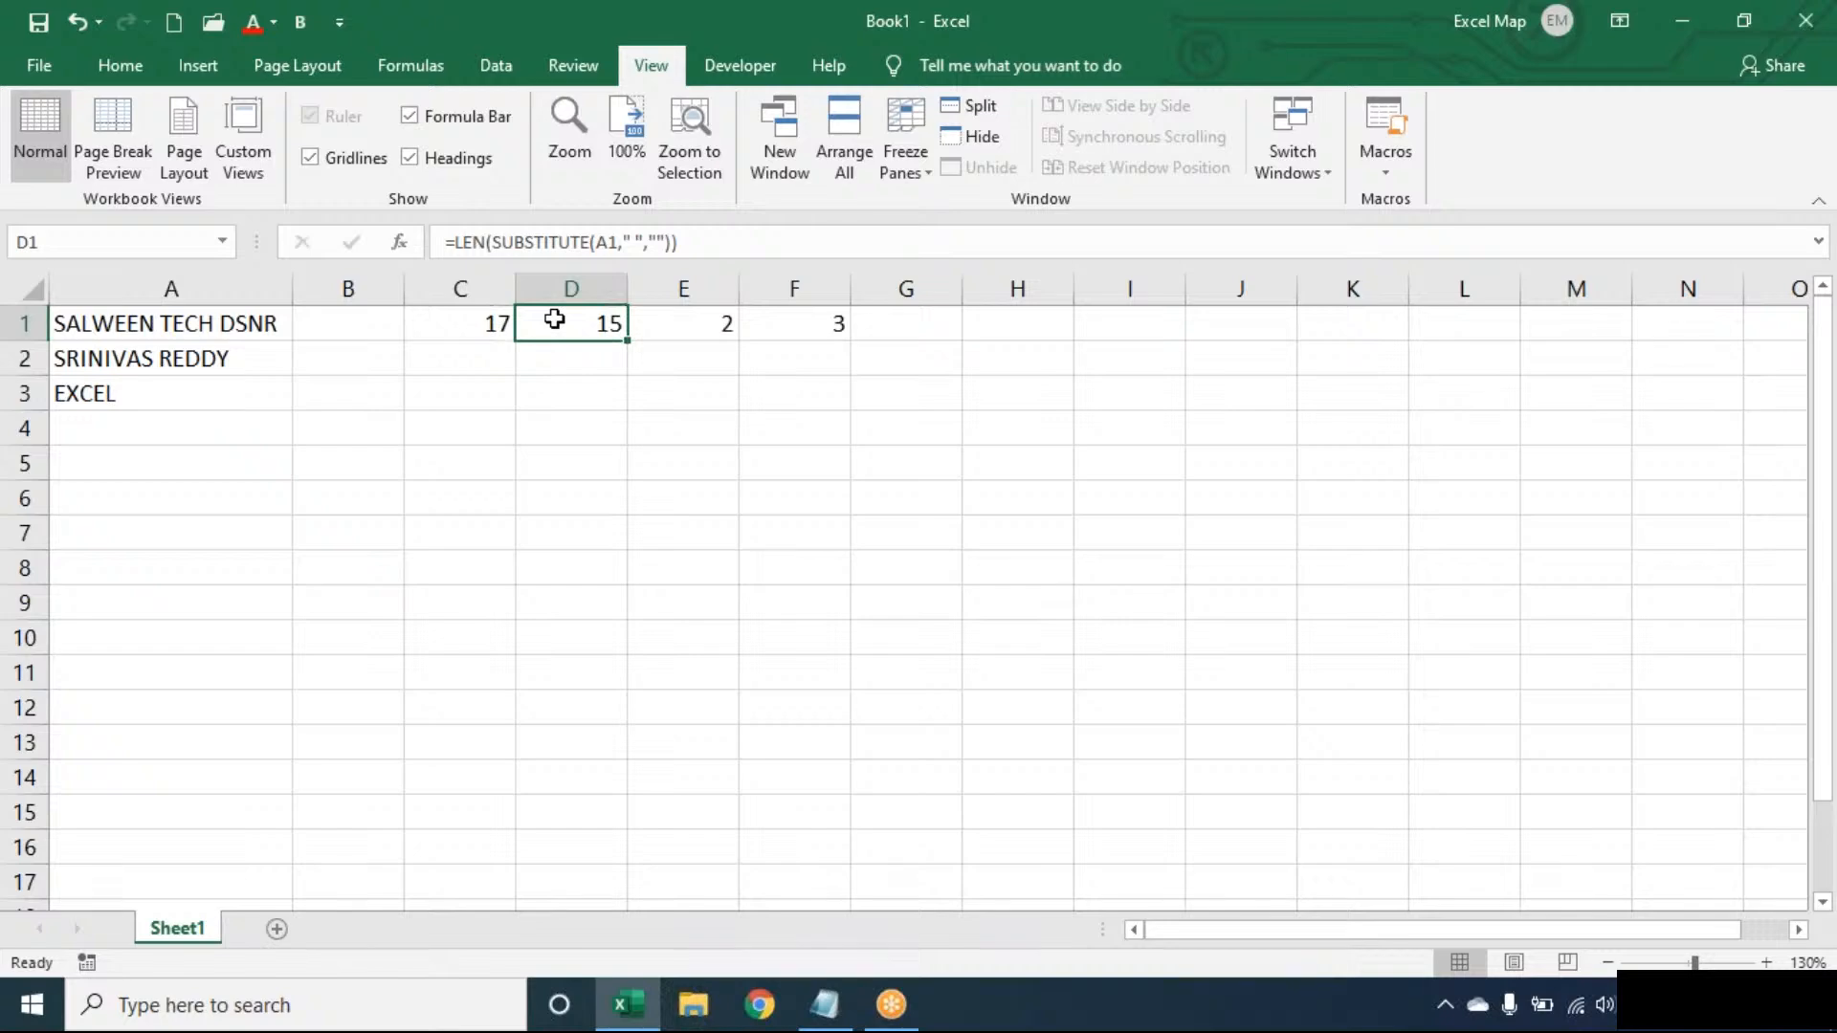
pyautogui.click(706, 315)
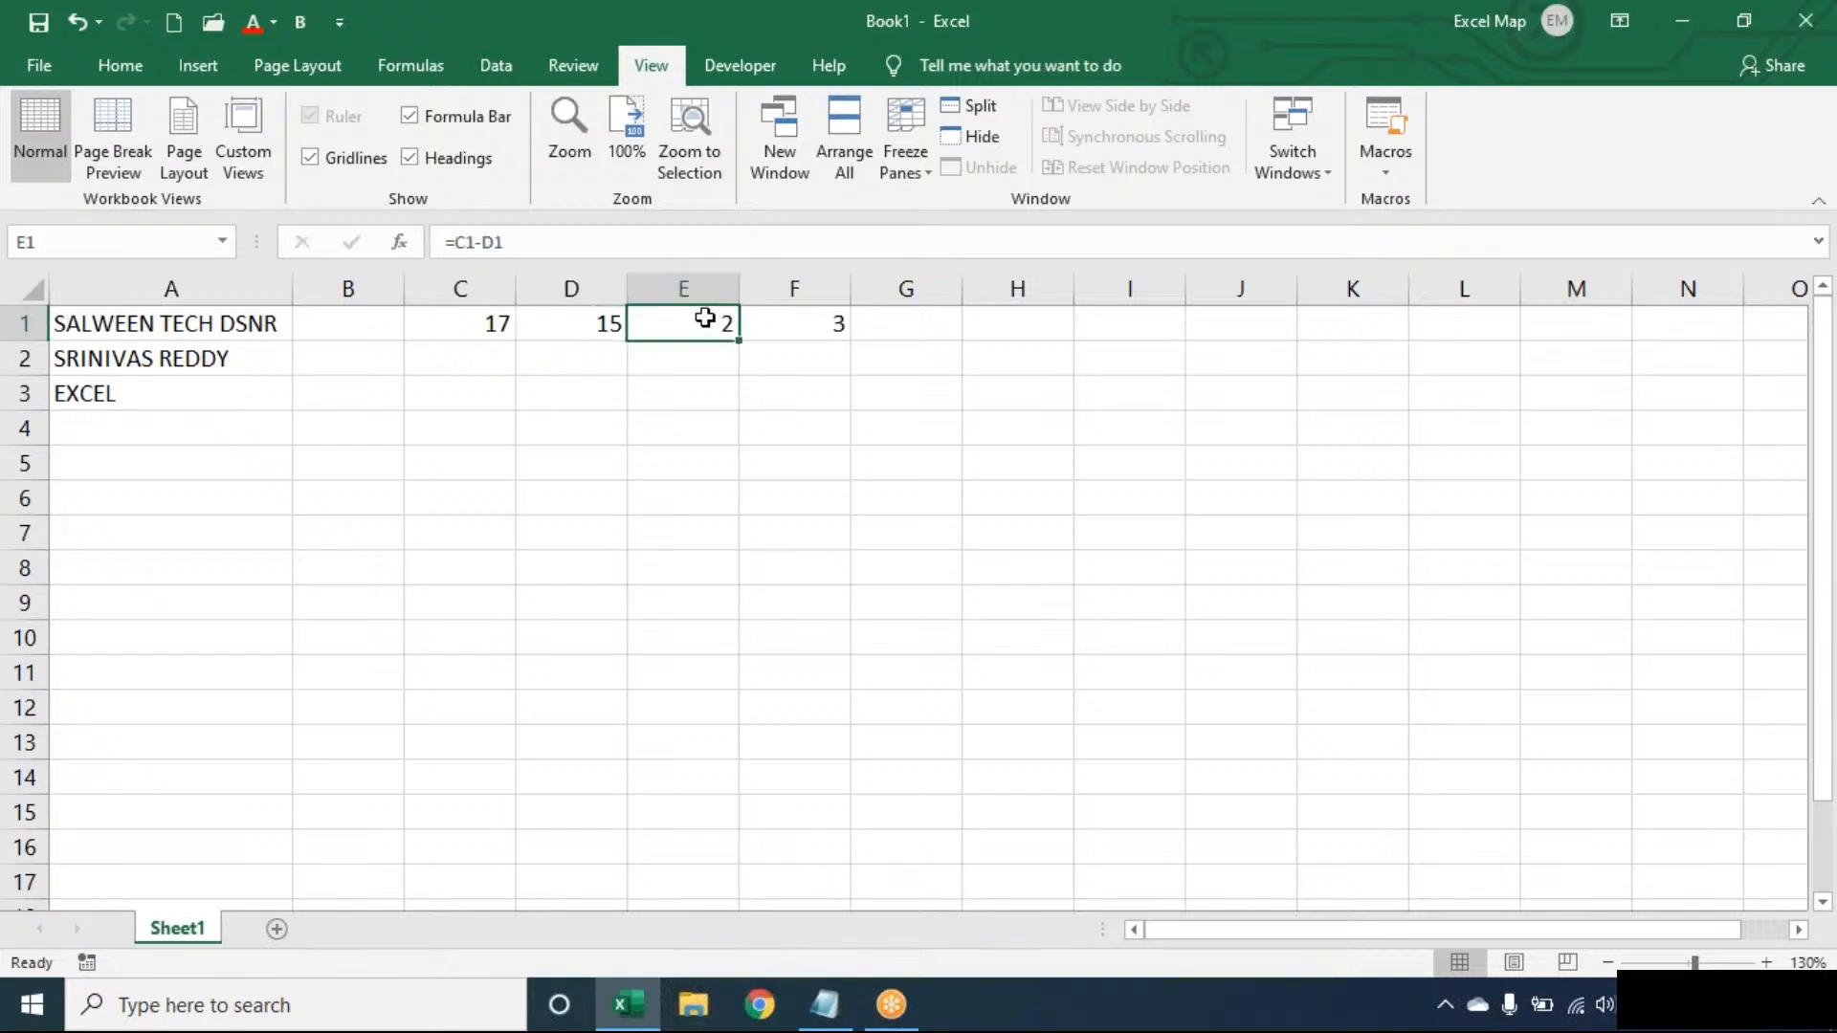
pyautogui.doubleClick(771, 320)
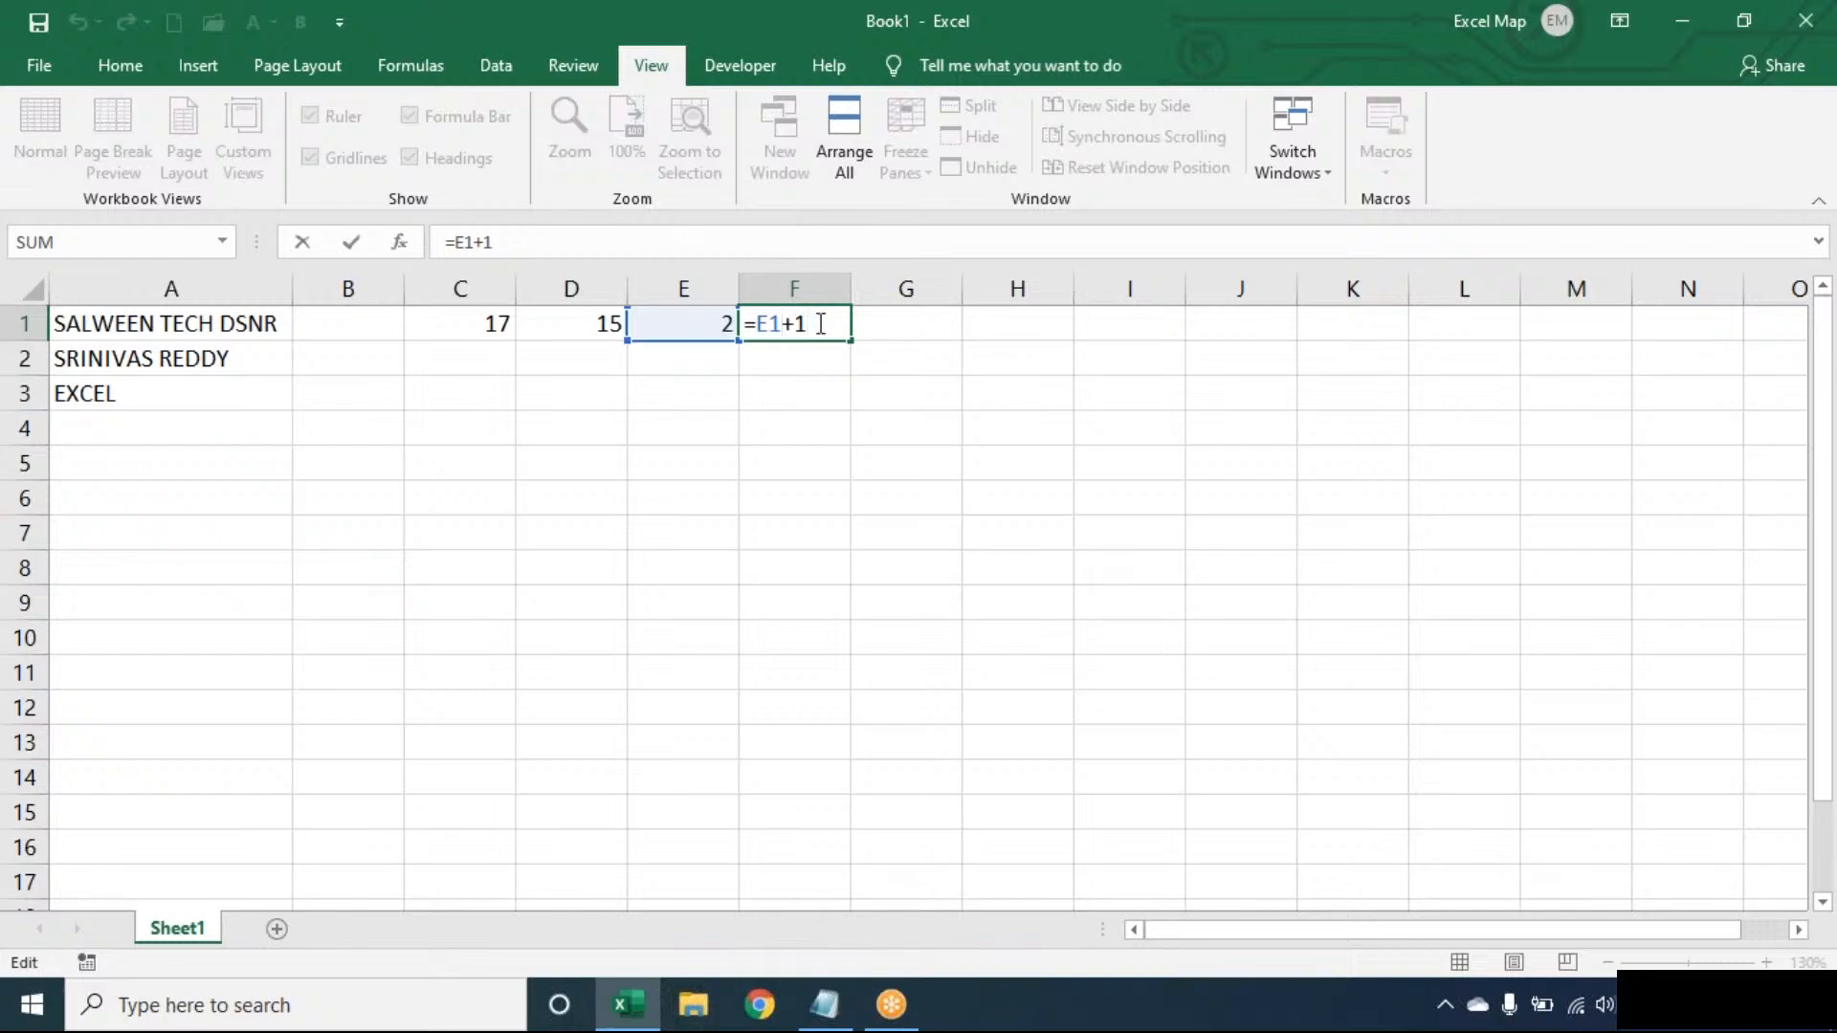
pyautogui.hotkey('shift', 'Tab')
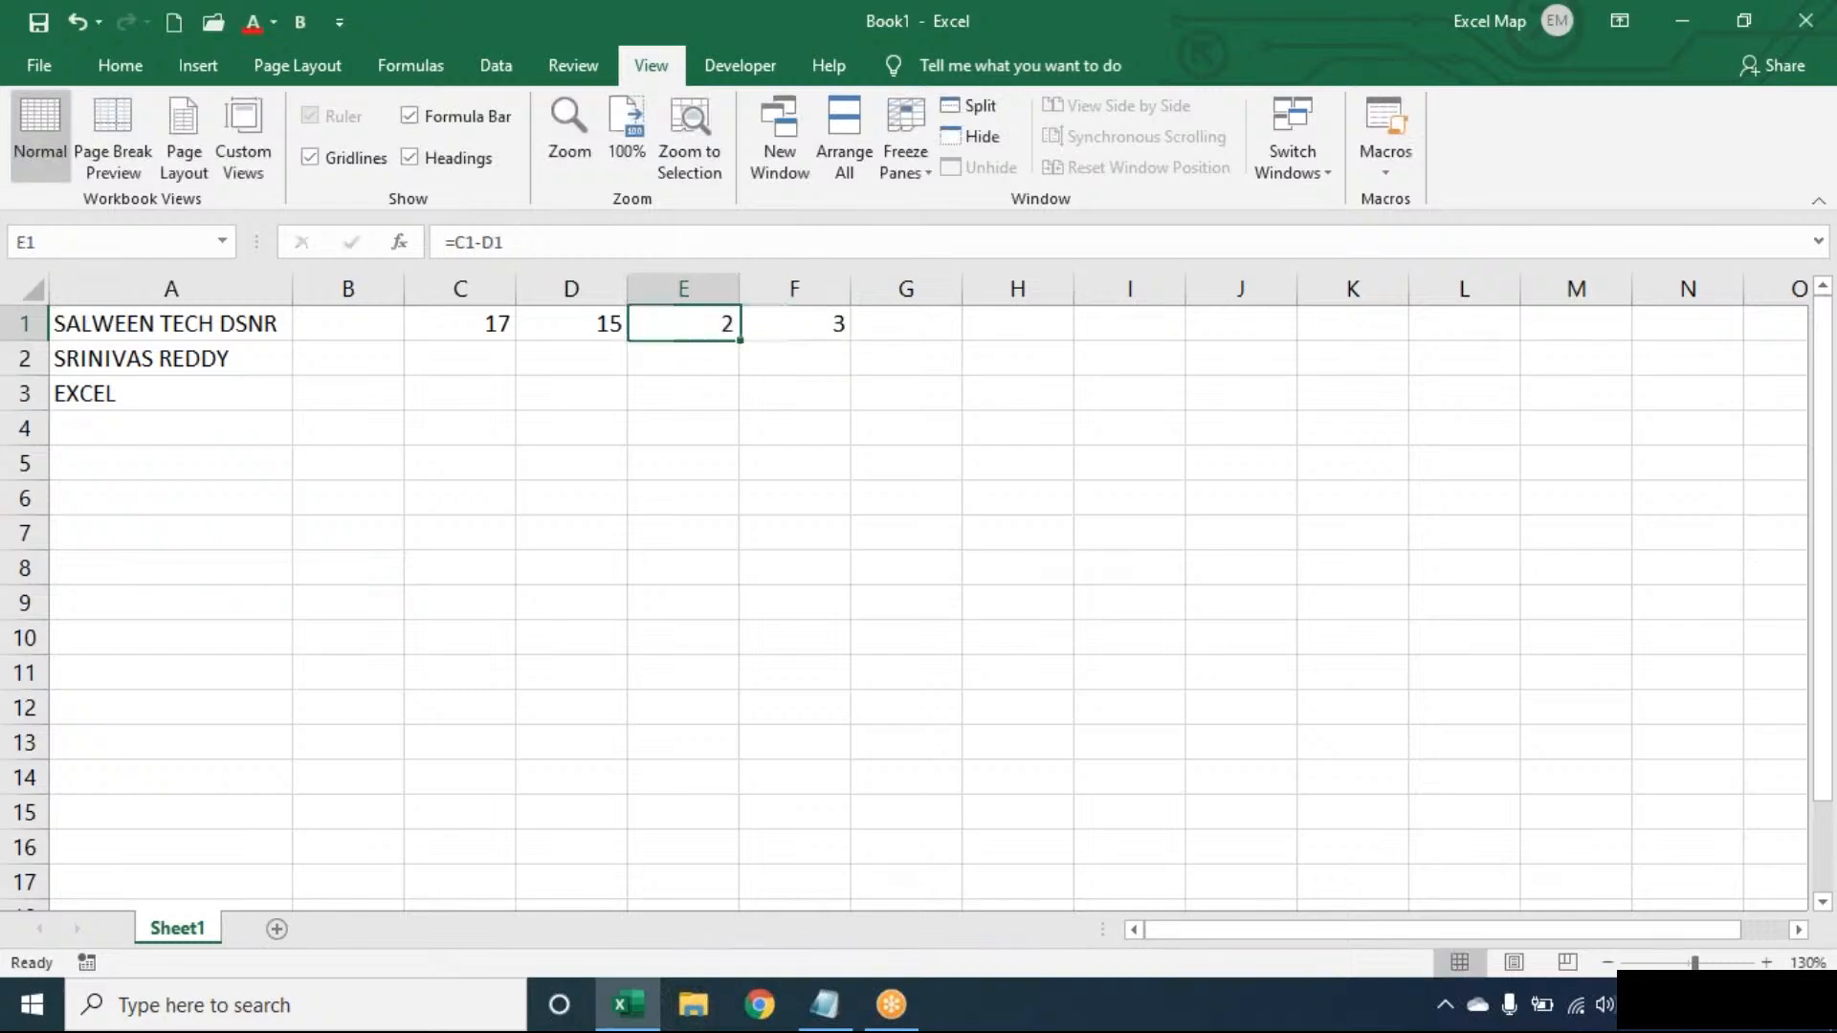
pyautogui.press('Left')
pyautogui.press('Left')
pyautogui.press('Left')
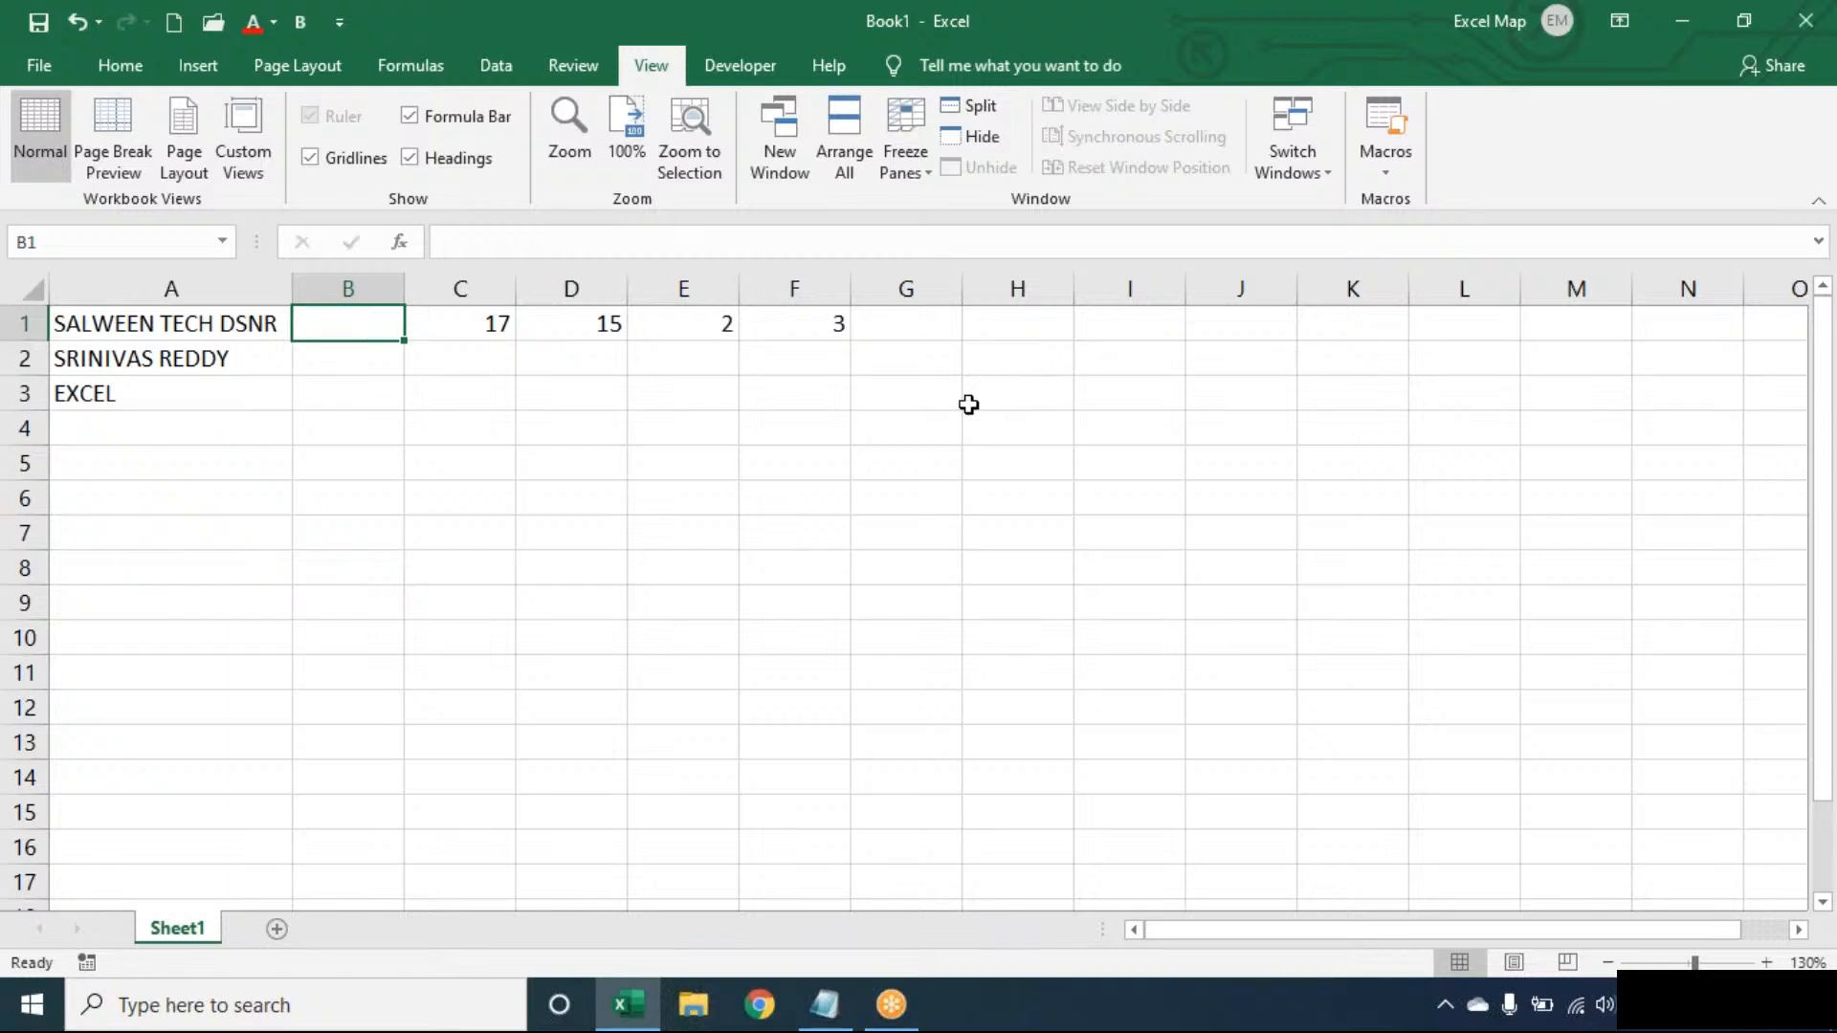
# - Enter =LEN(TRIM(A1))-LEN(SUBSTITUTE(TRIM(A1)," ",""))+1 in B1, returning 3
pyautogui.write('=LEN(TRIM(')
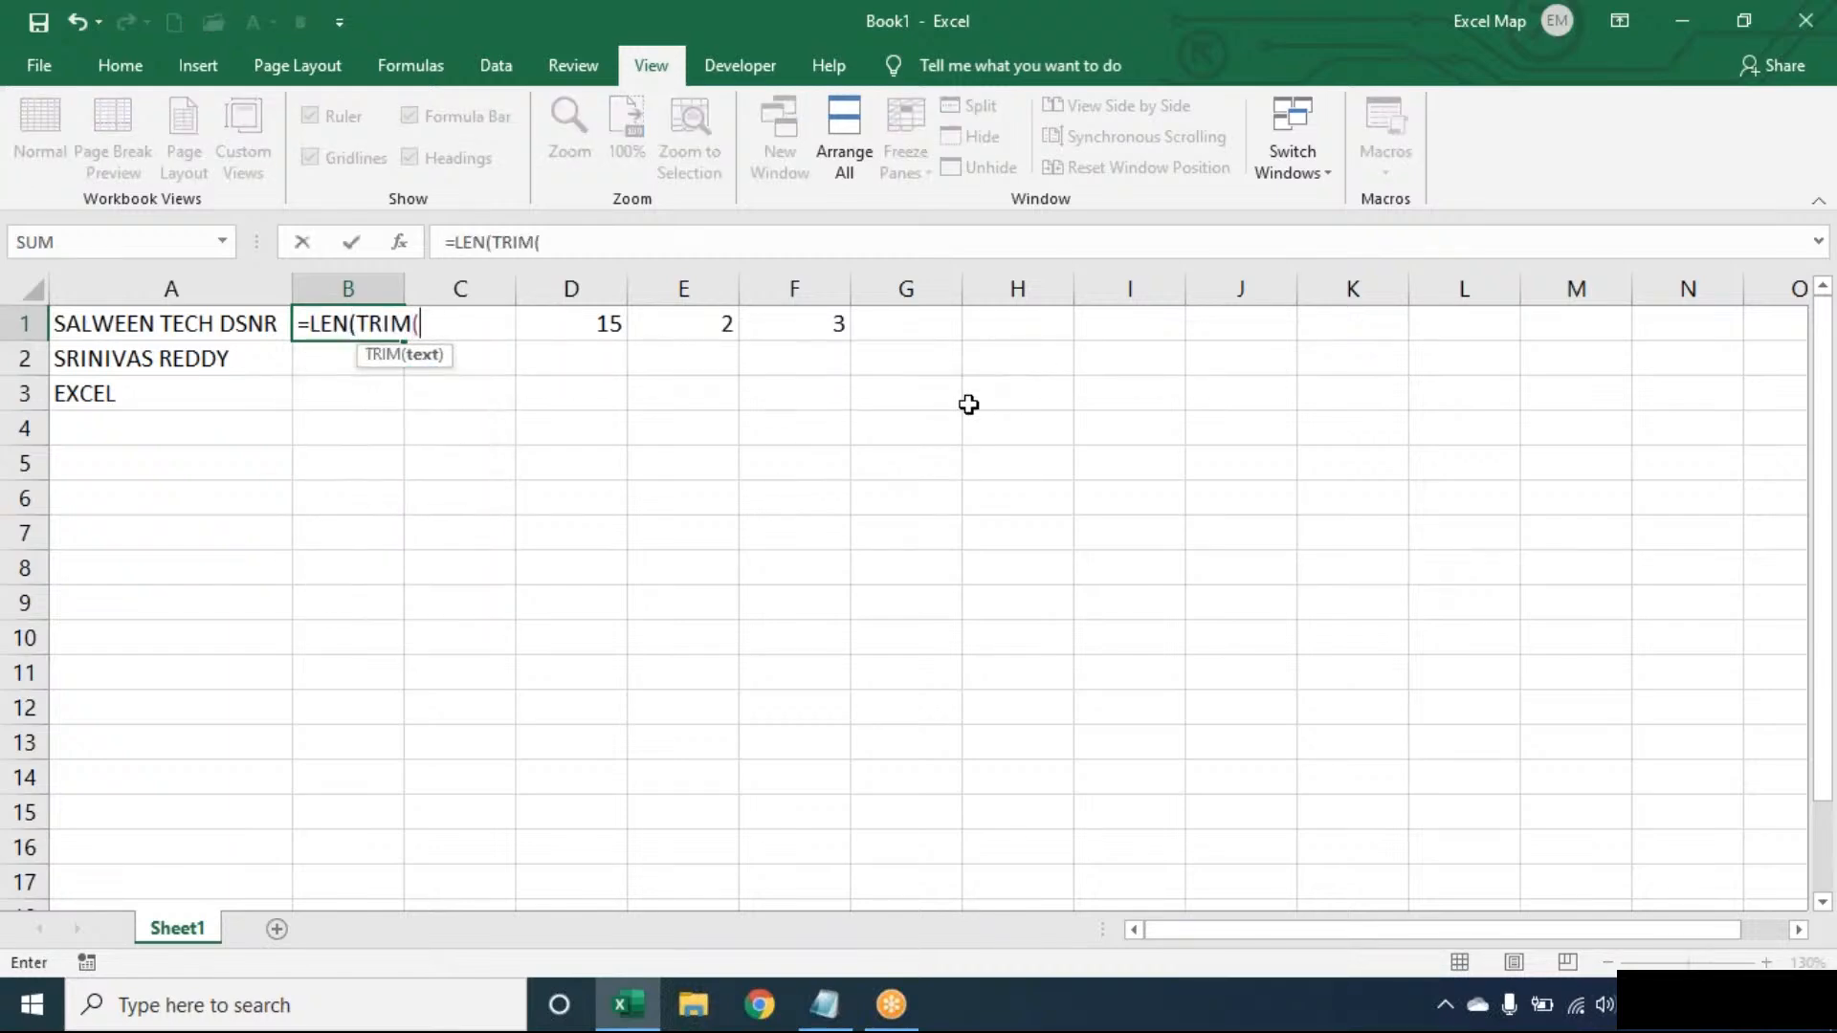
pyautogui.write('A1))-LEN(')
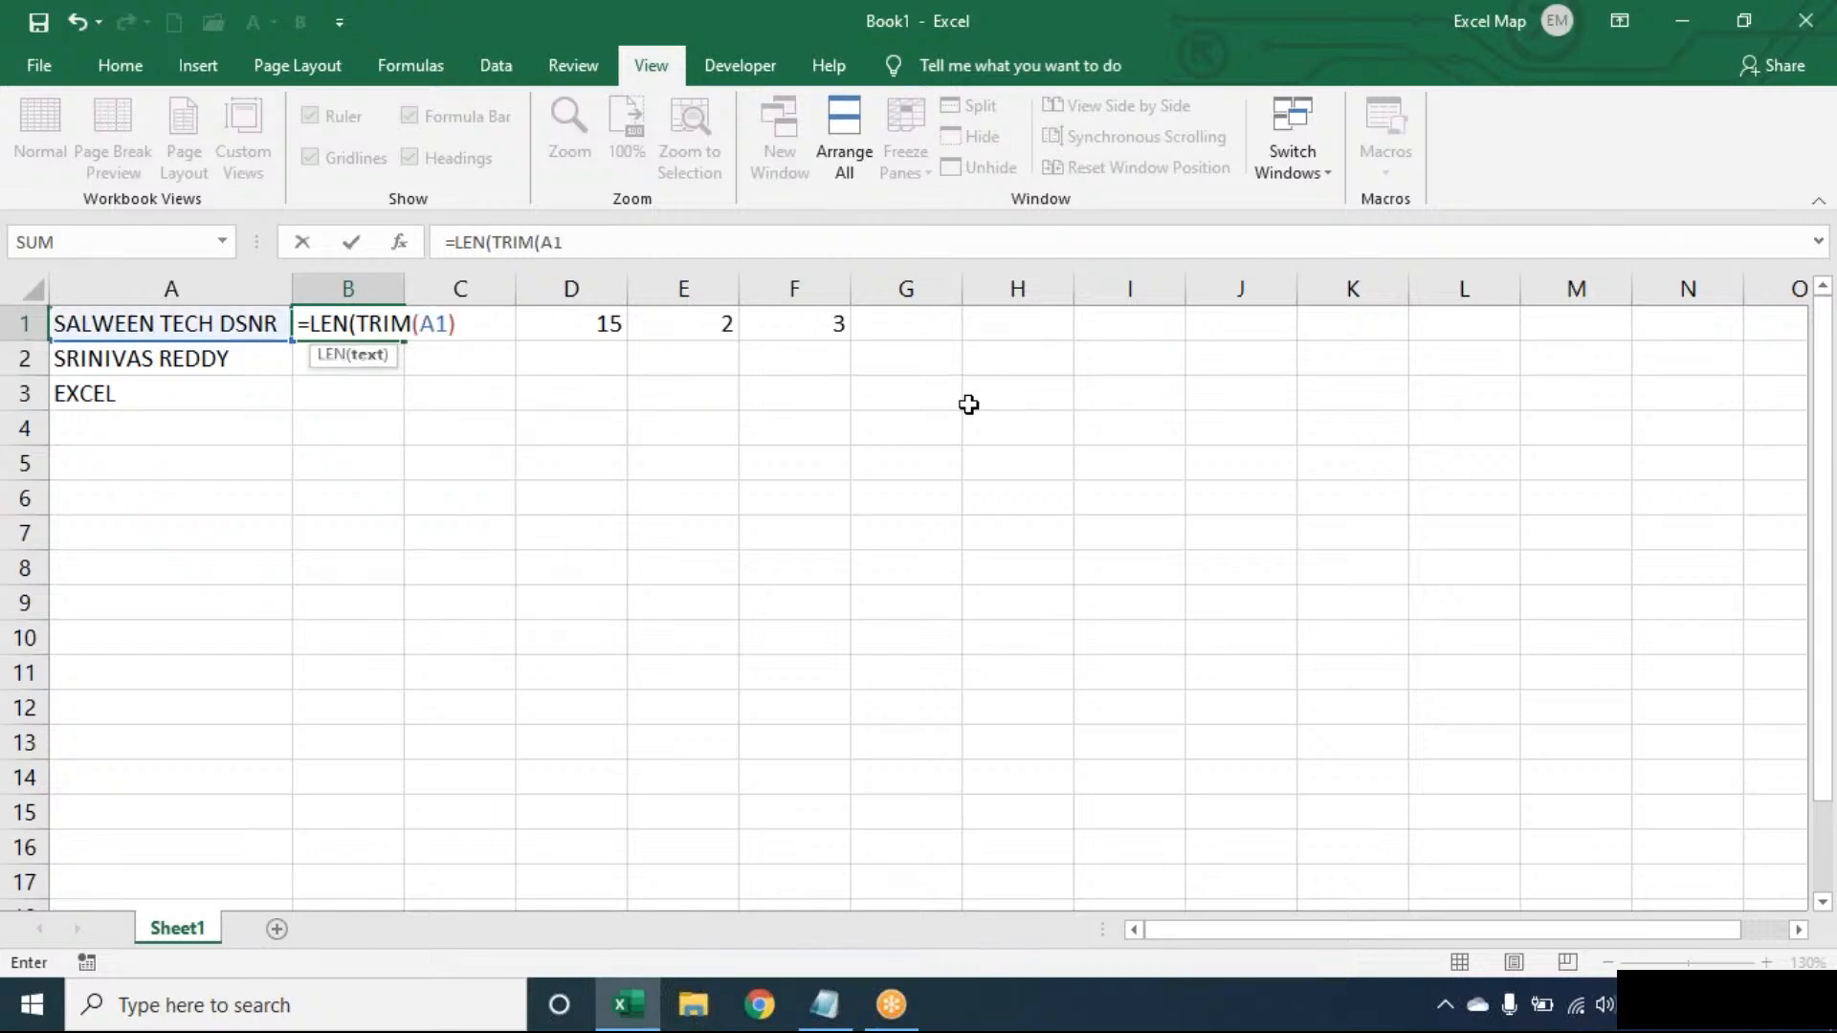
pyautogui.write('LEN(SUB')
pyautogui.press('Tab')
pyautogui.write('TRIM(A1')
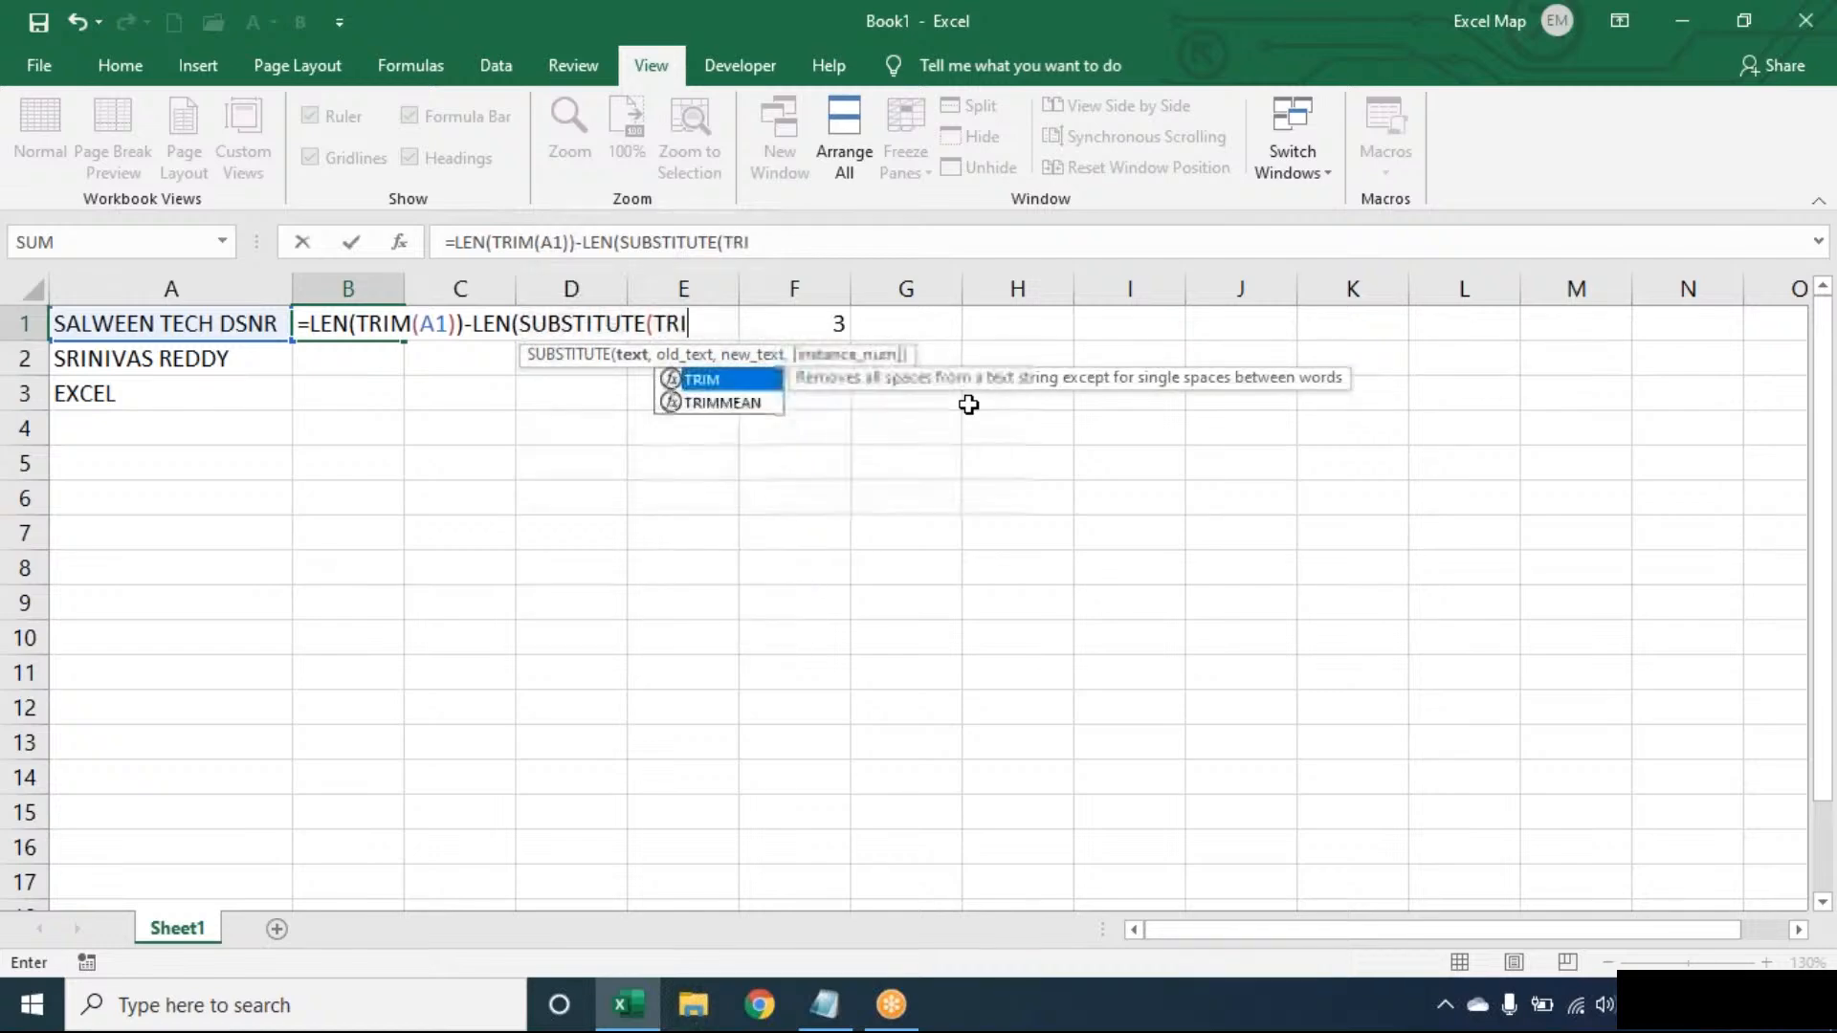
pyautogui.write(')," ",')
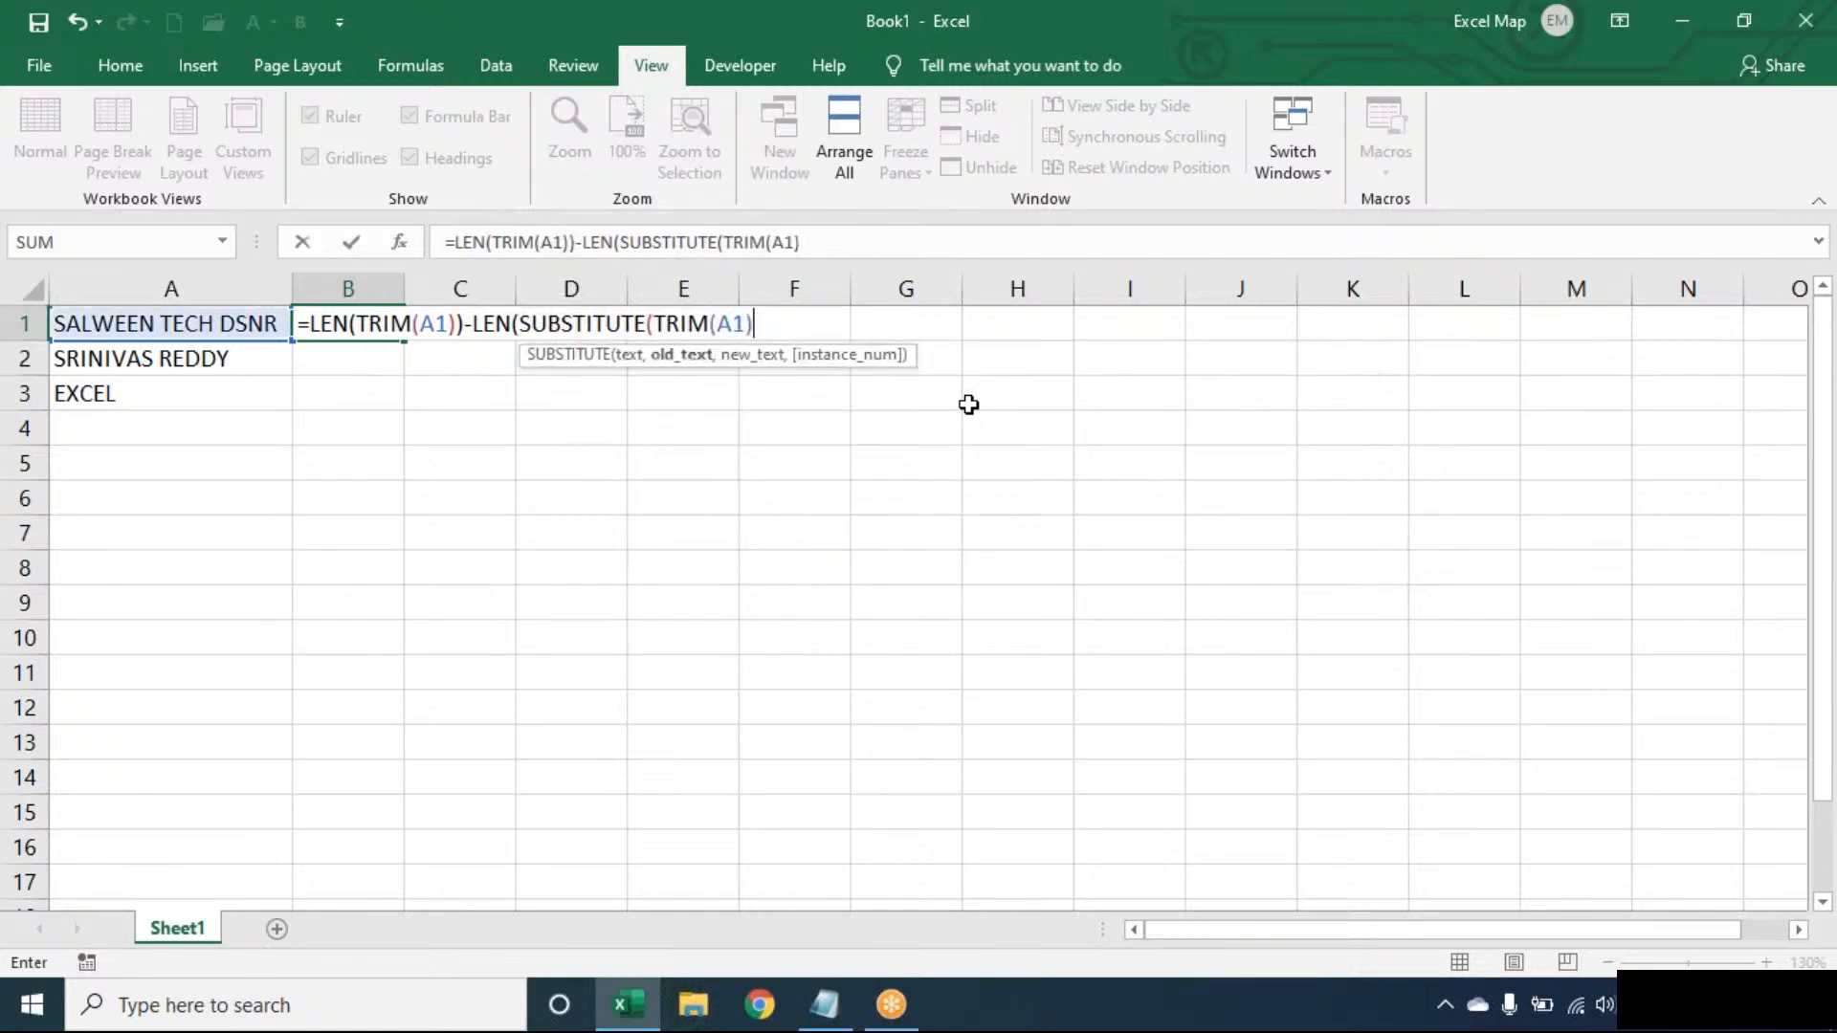
pyautogui.write('""))+2')
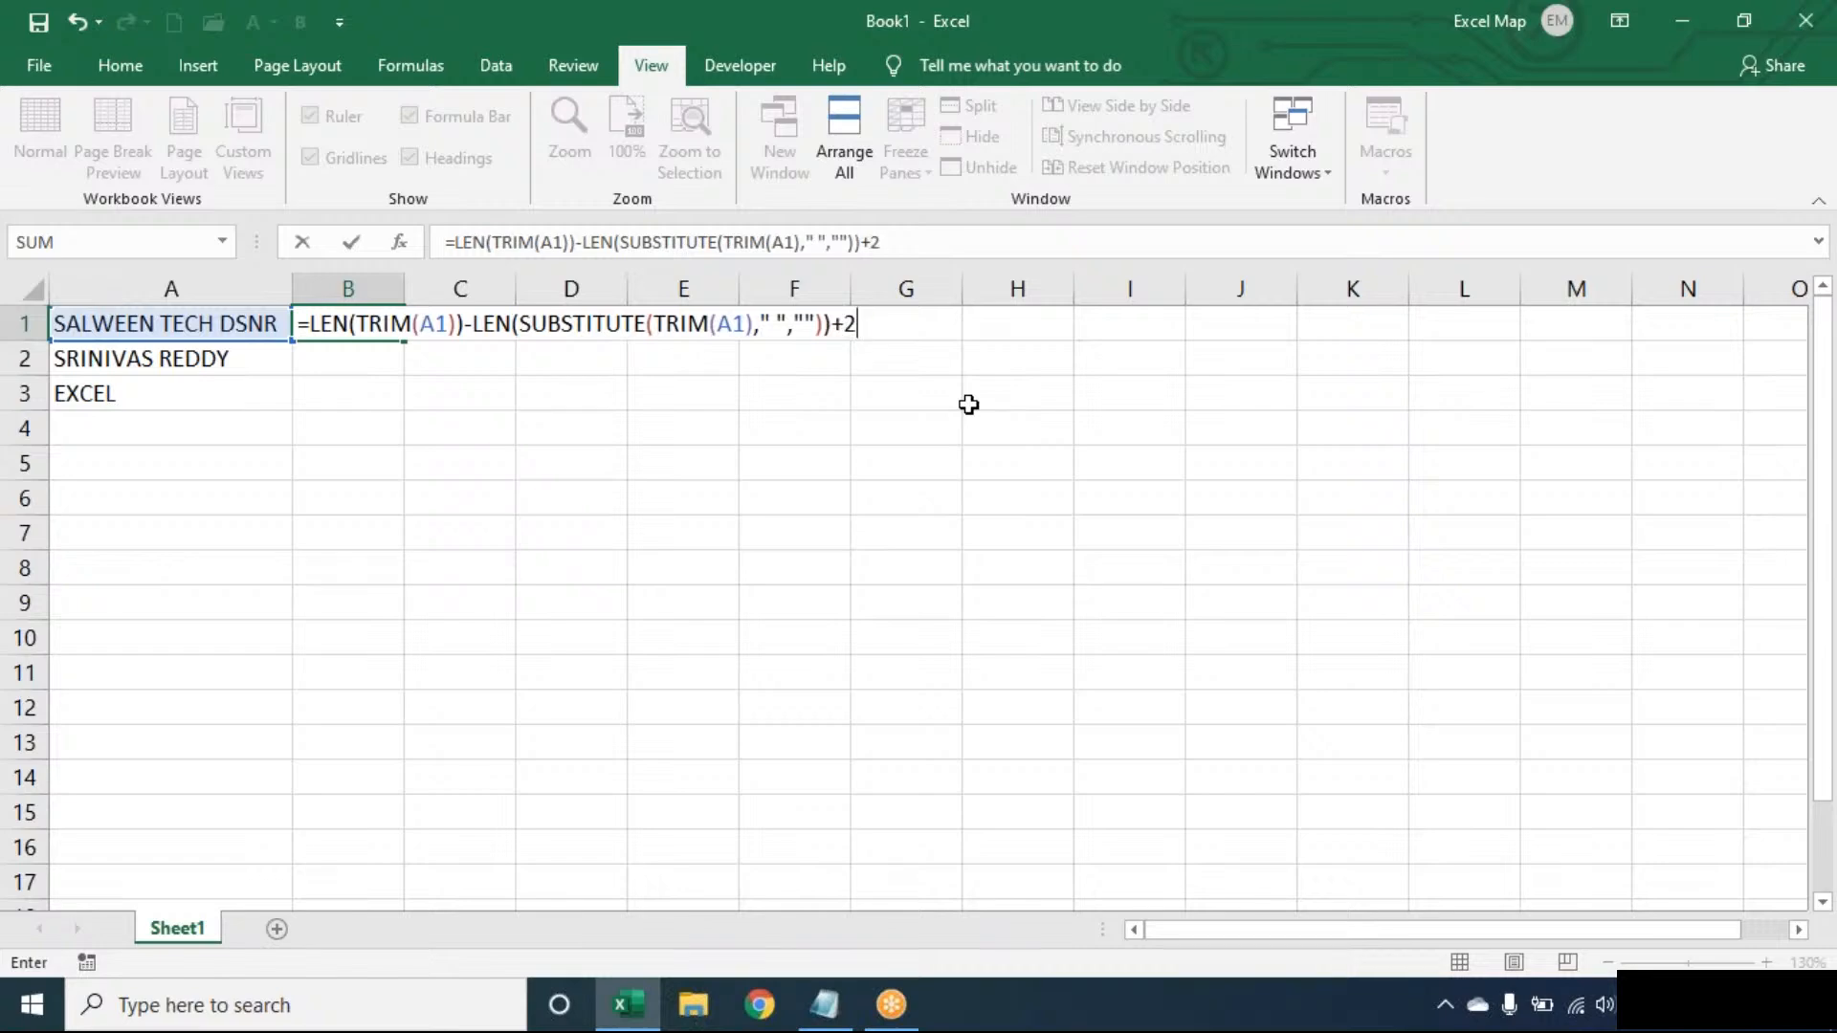
pyautogui.press('BackSpace')
pyautogui.write('1')
pyautogui.press('Return')
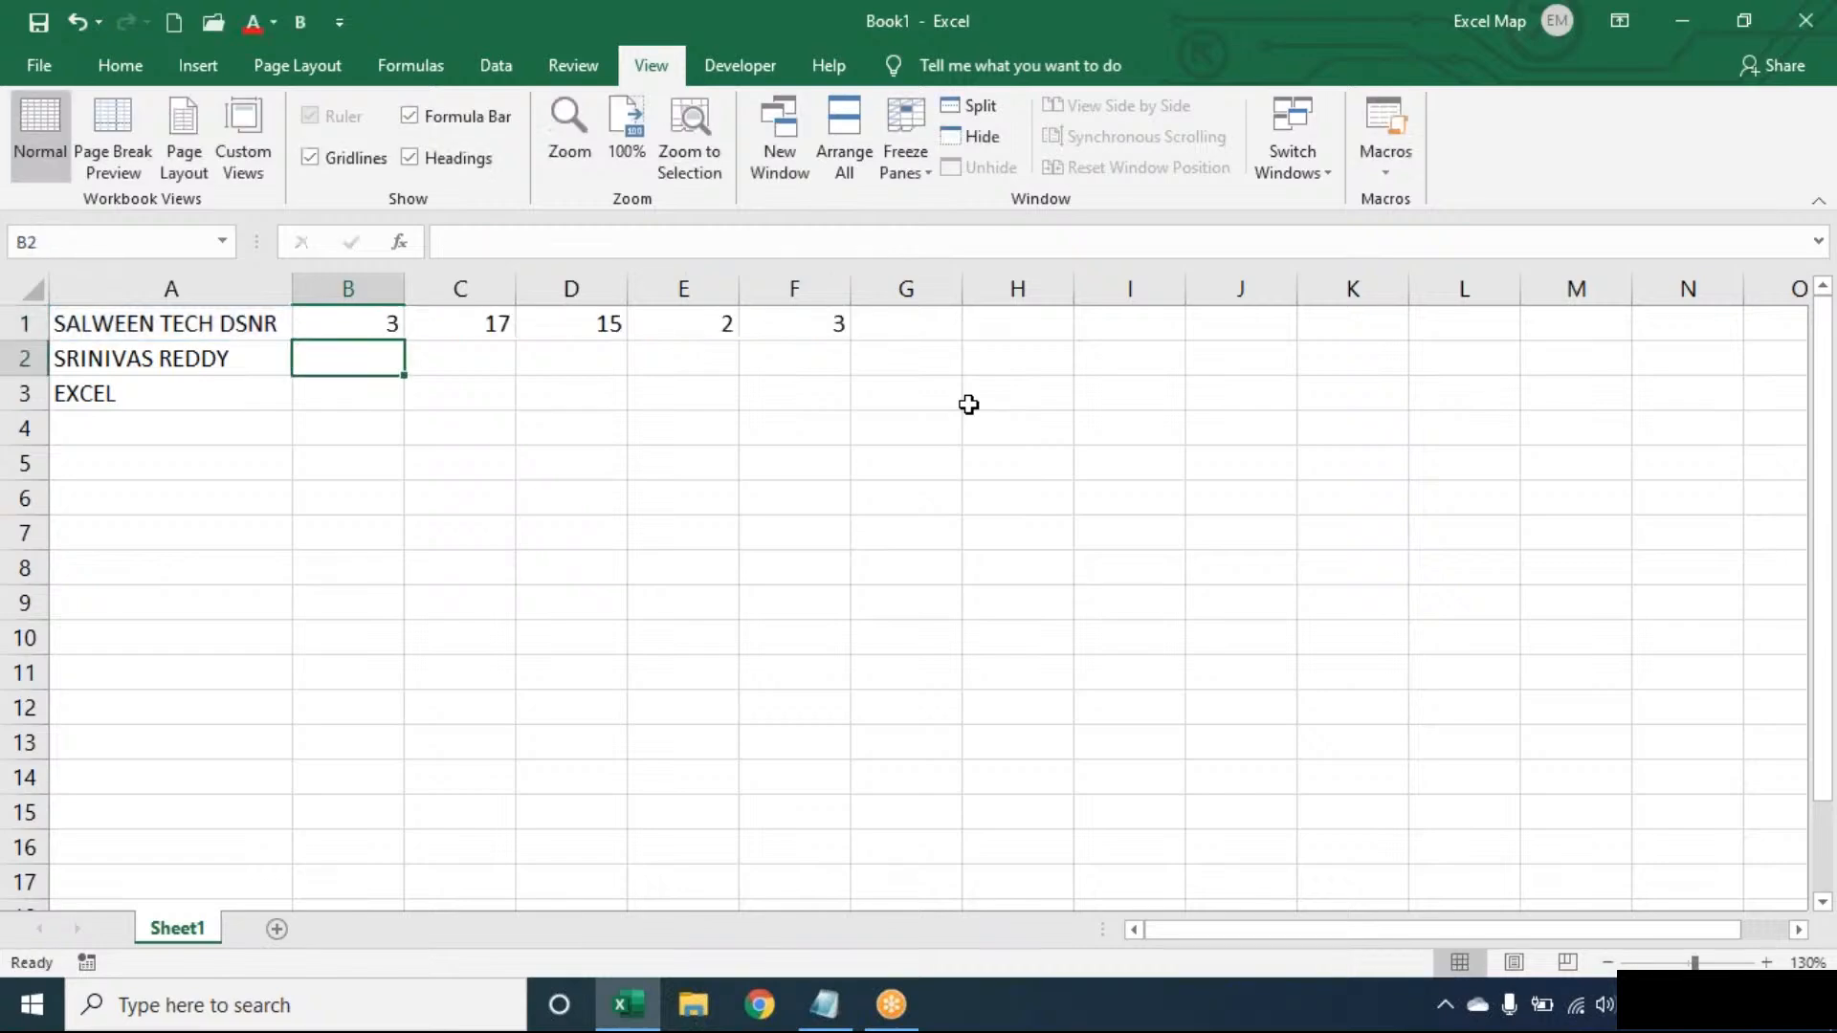
# - Fill B1's word-count formula down to B2:B3 and review B1's formula
pyautogui.click(378, 325)
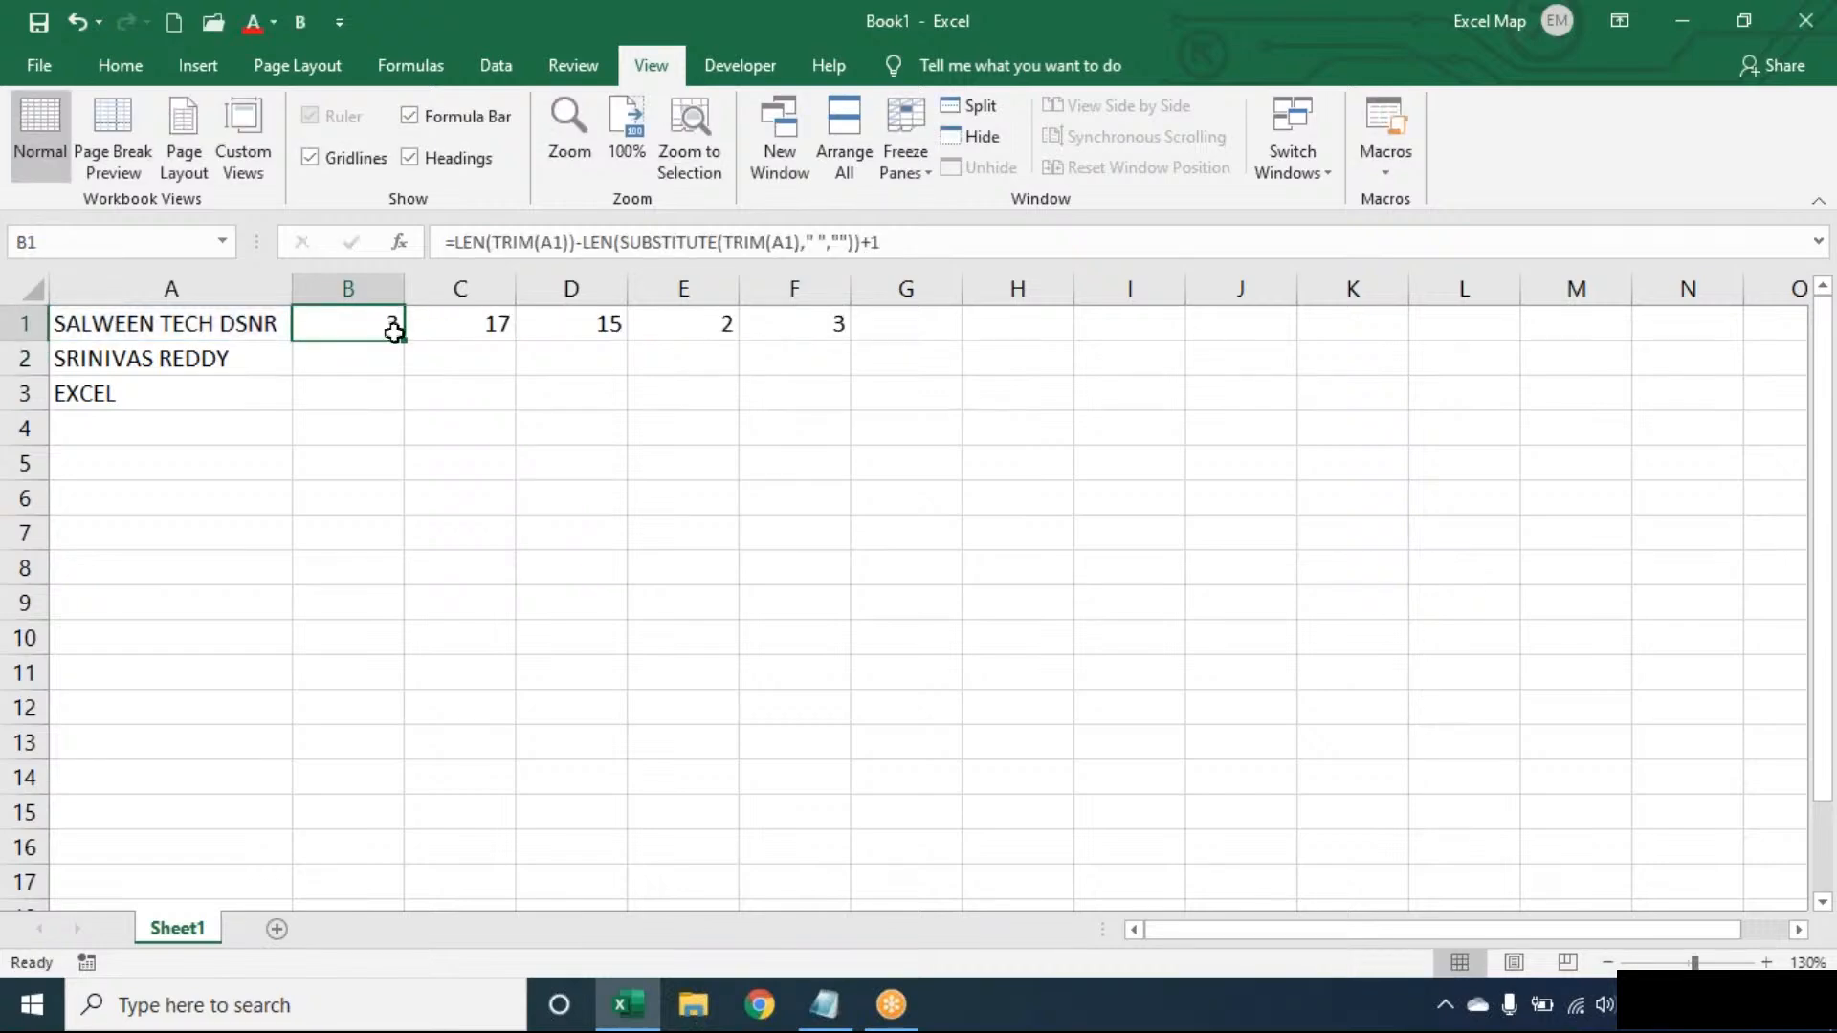
pyautogui.doubleClick(403, 340)
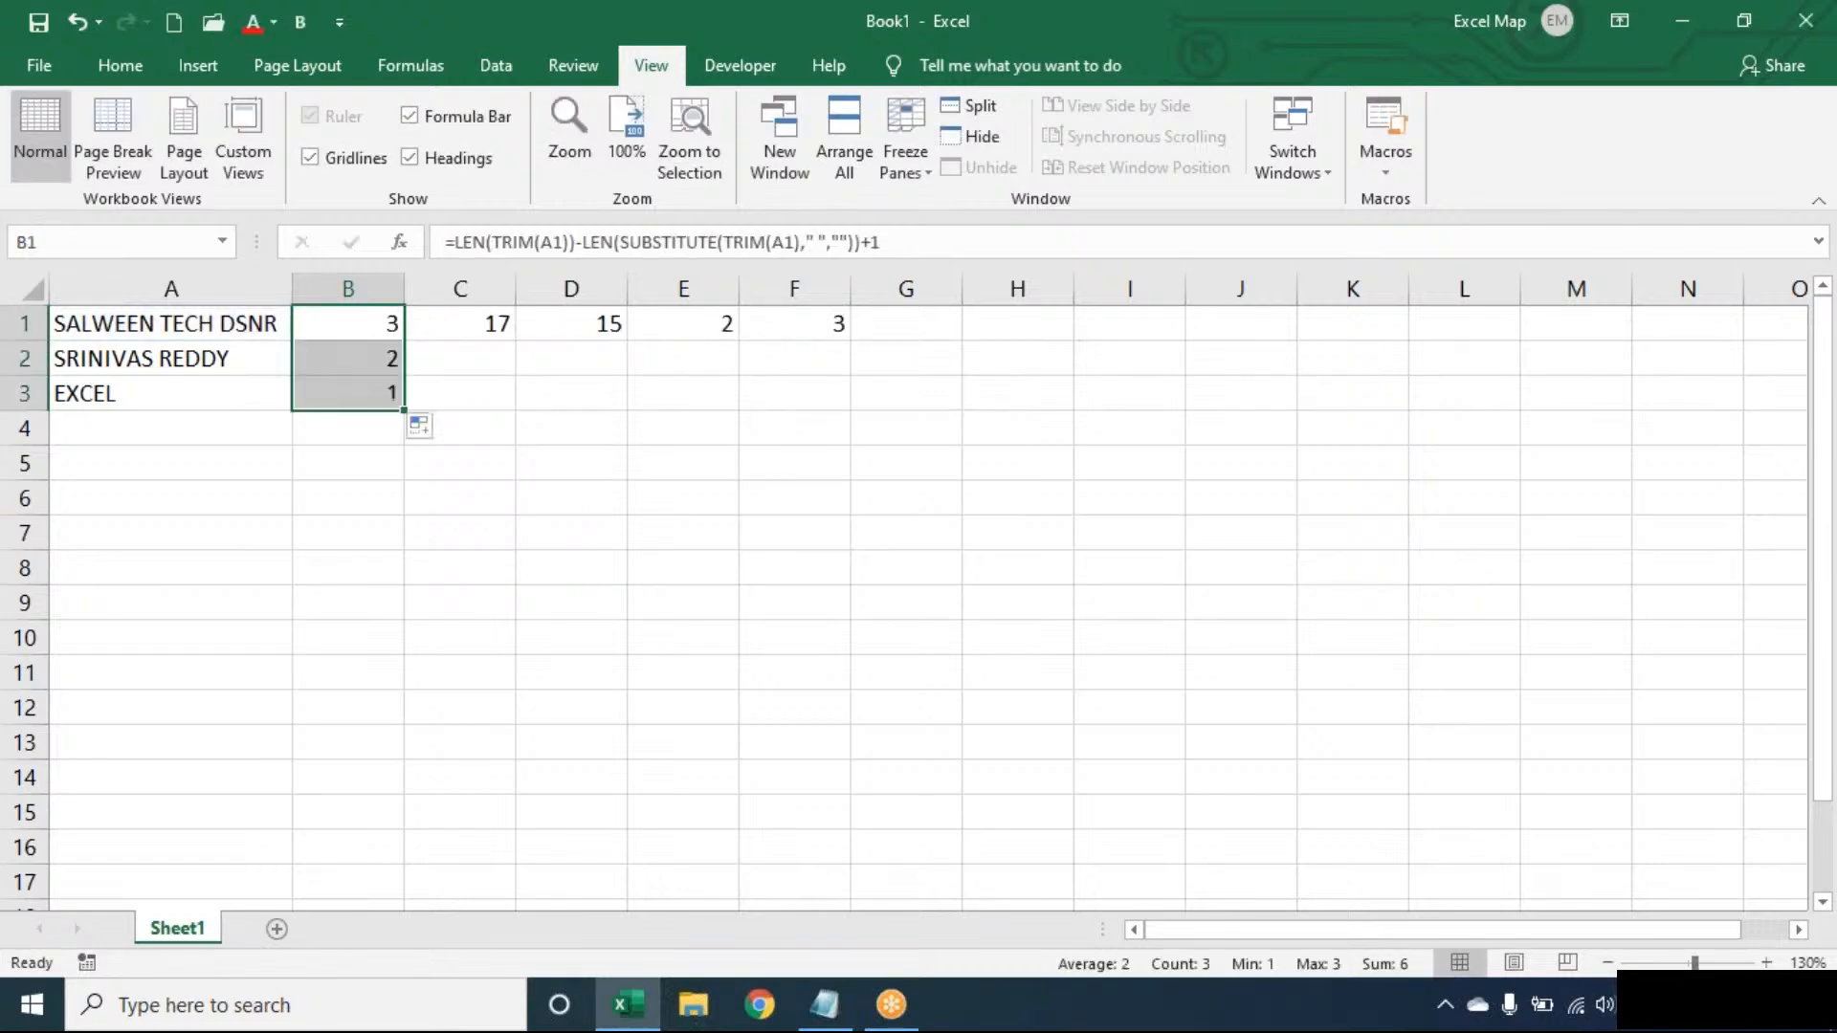
pyautogui.doubleClick(381, 325)
pyautogui.doubleClick(392, 323)
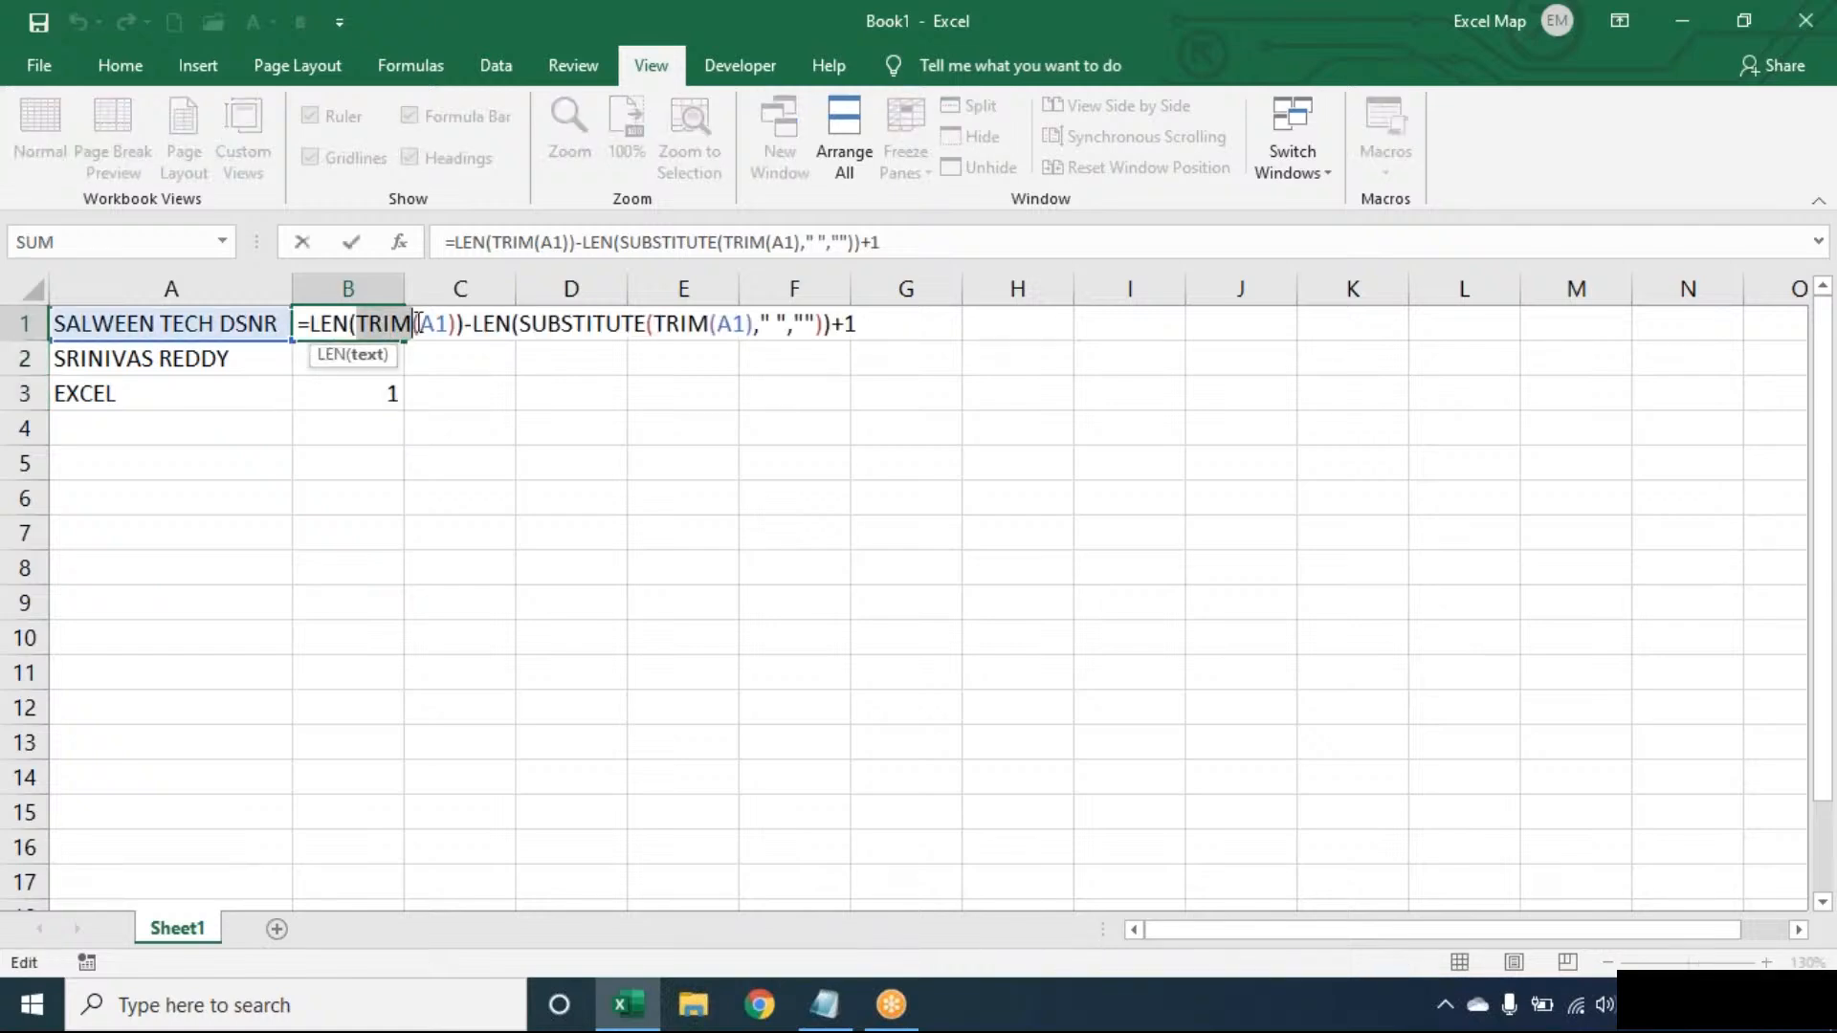
pyautogui.doubleClick(607, 324)
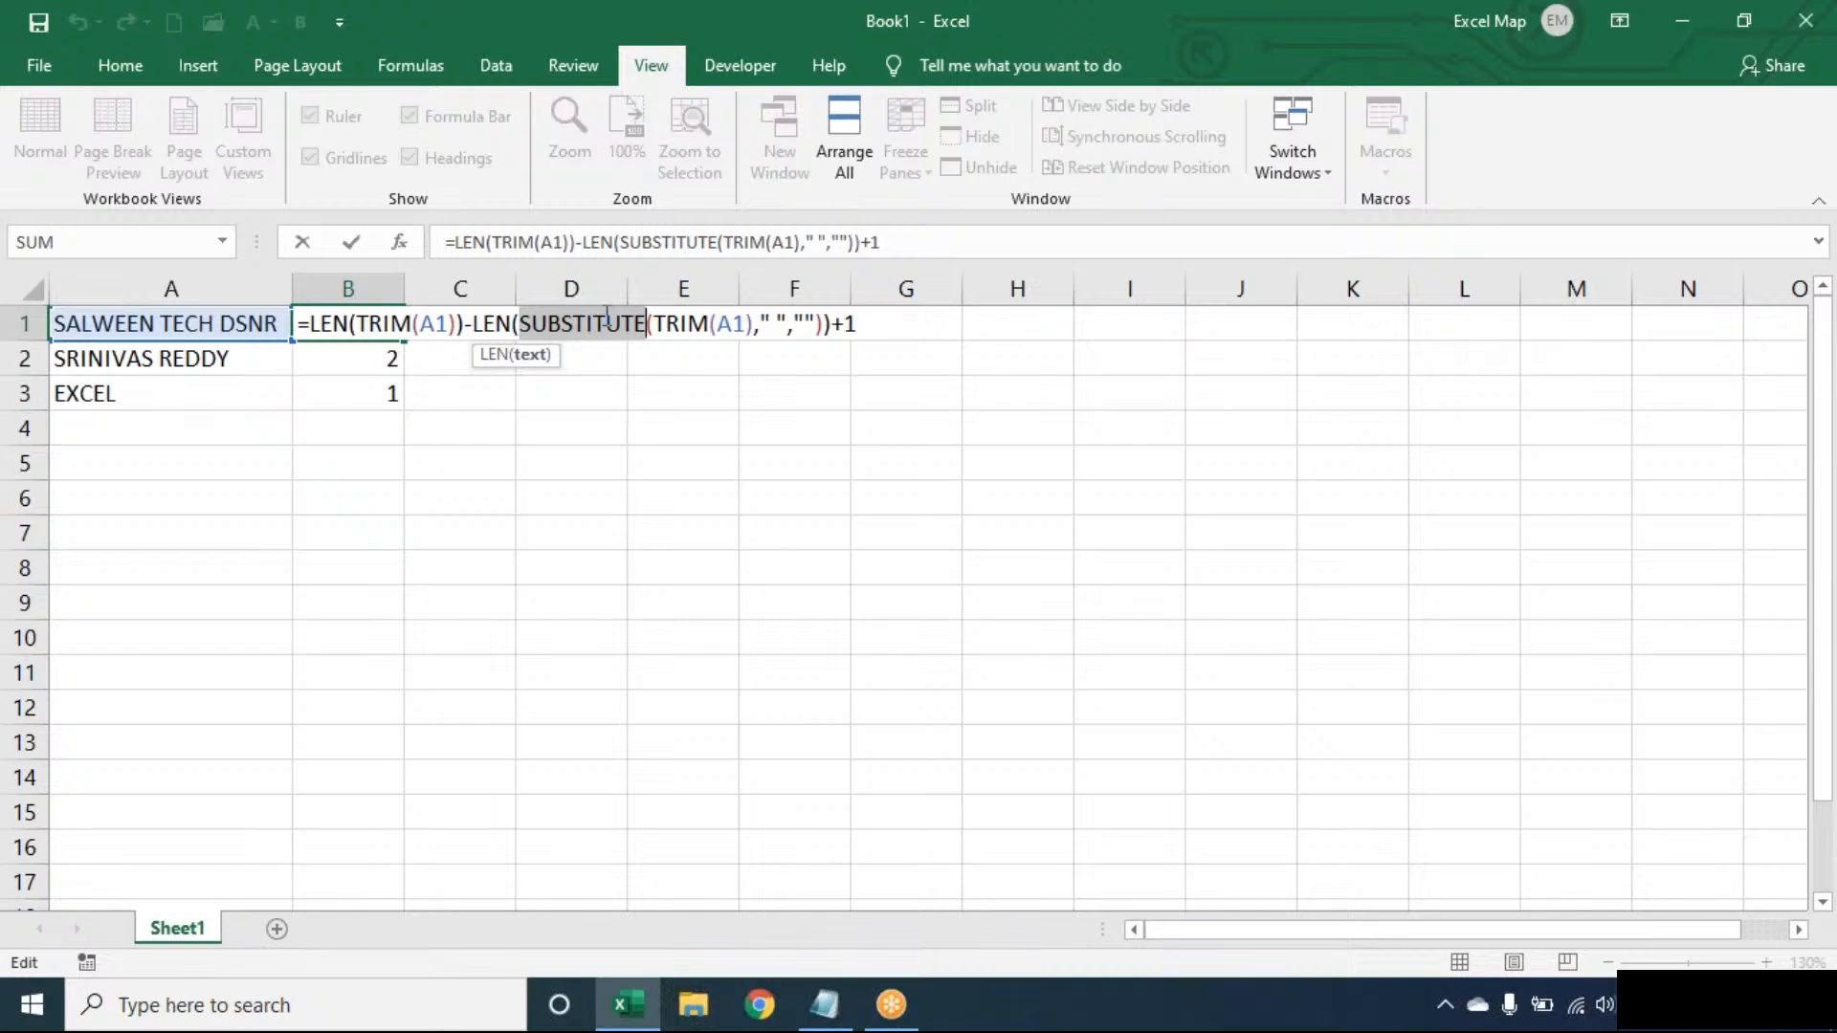
pyautogui.press('Return')
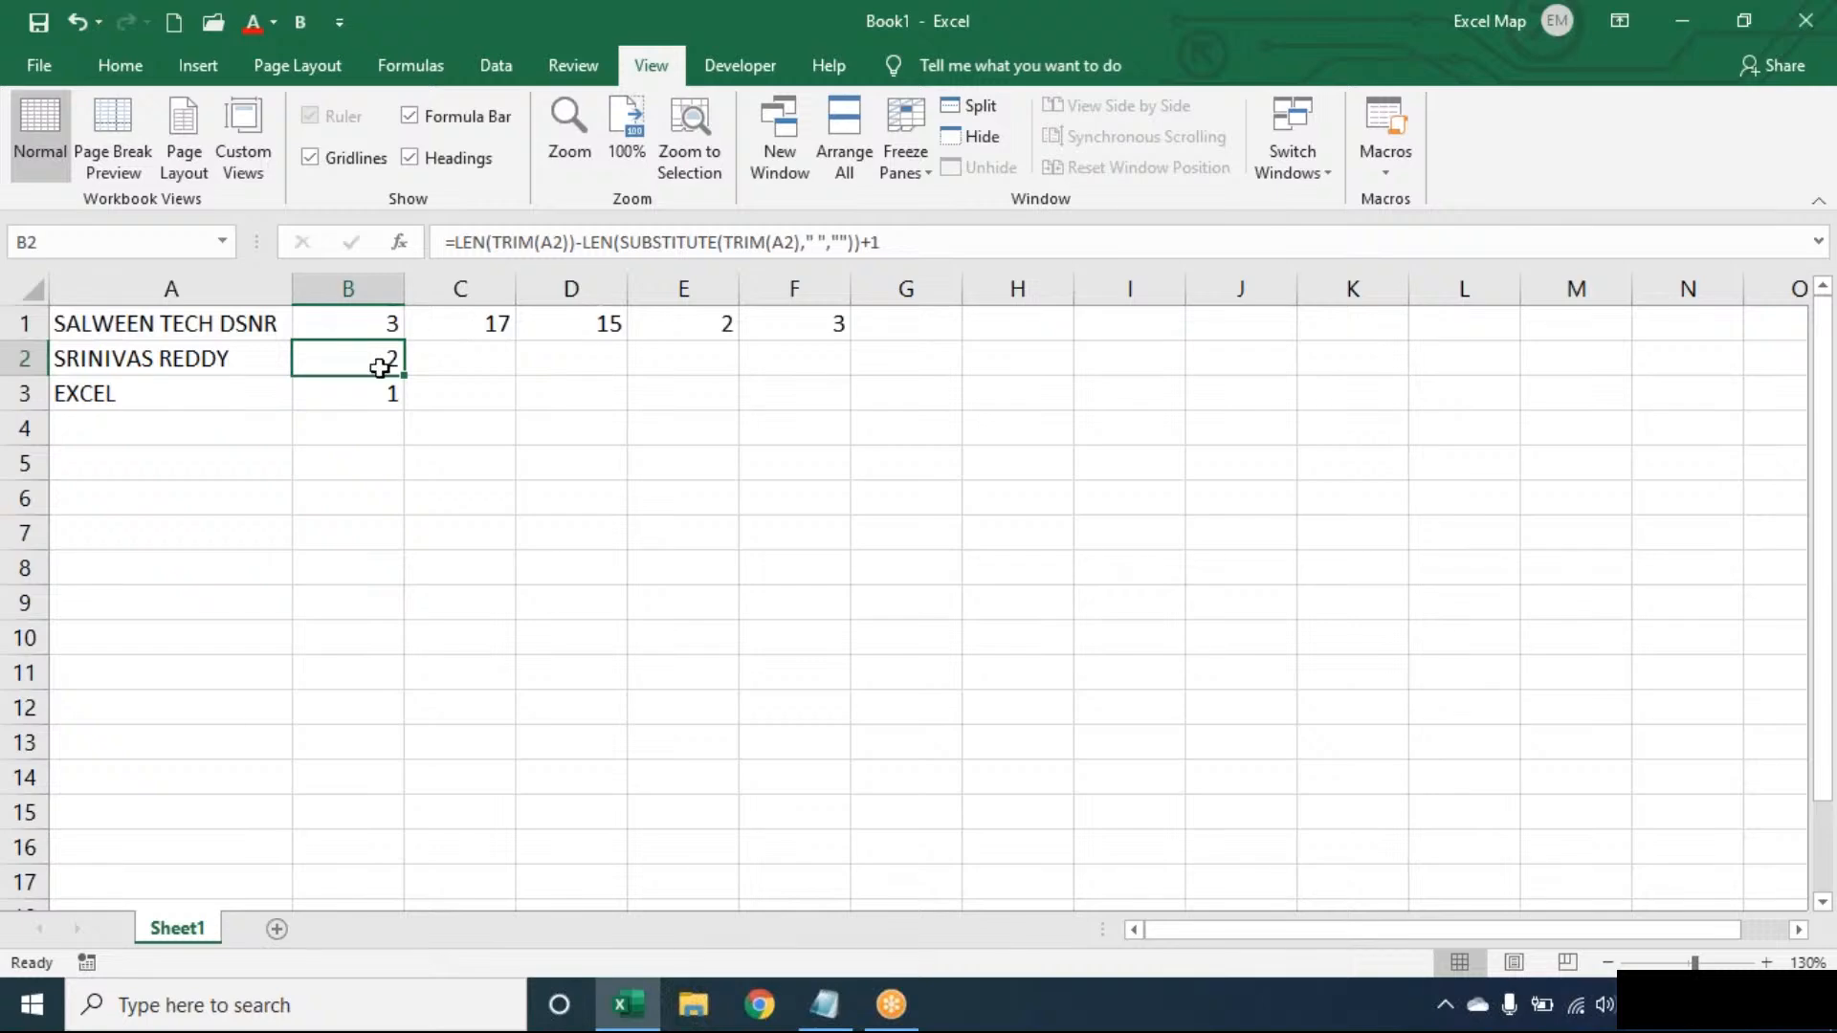
# - Extend the formula from B3 down to B4, which returns 1 beside empty A4
pyautogui.click(393, 393)
pyautogui.moveTo(405, 409); pyautogui.dragTo(406, 433)
pyautogui.click(622, 397)
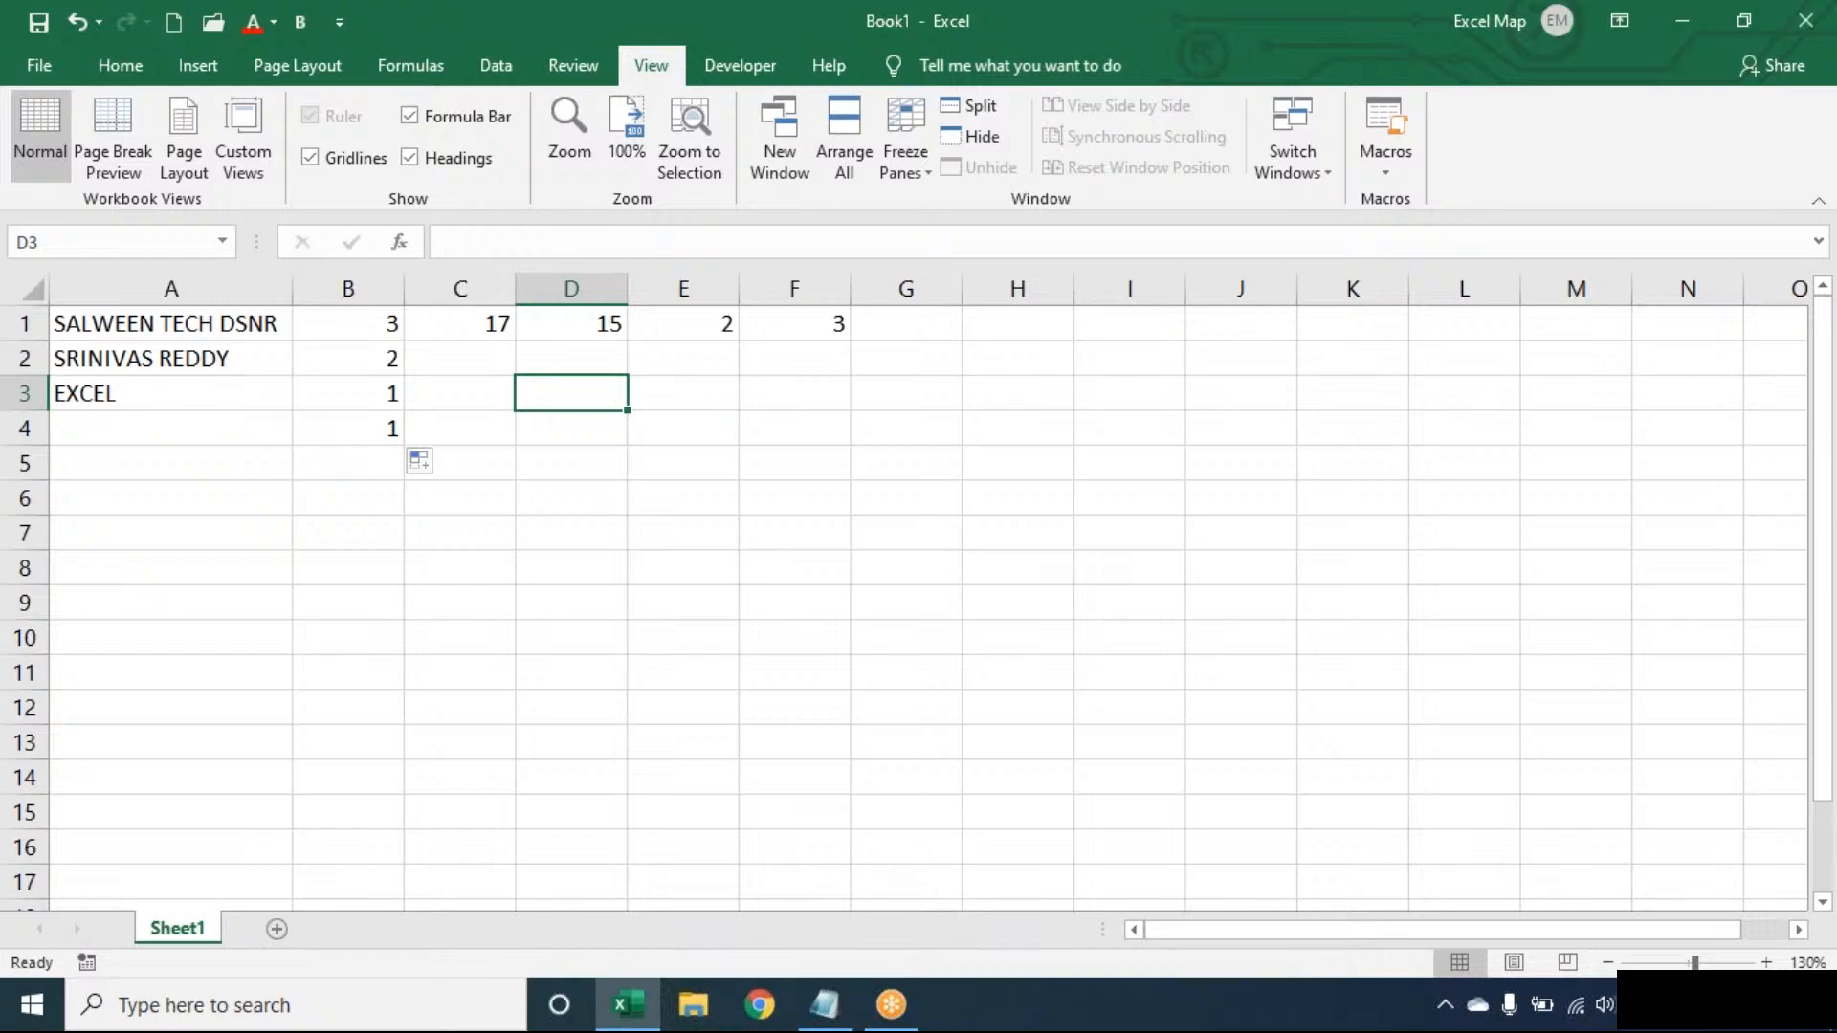
pyautogui.press('Home')
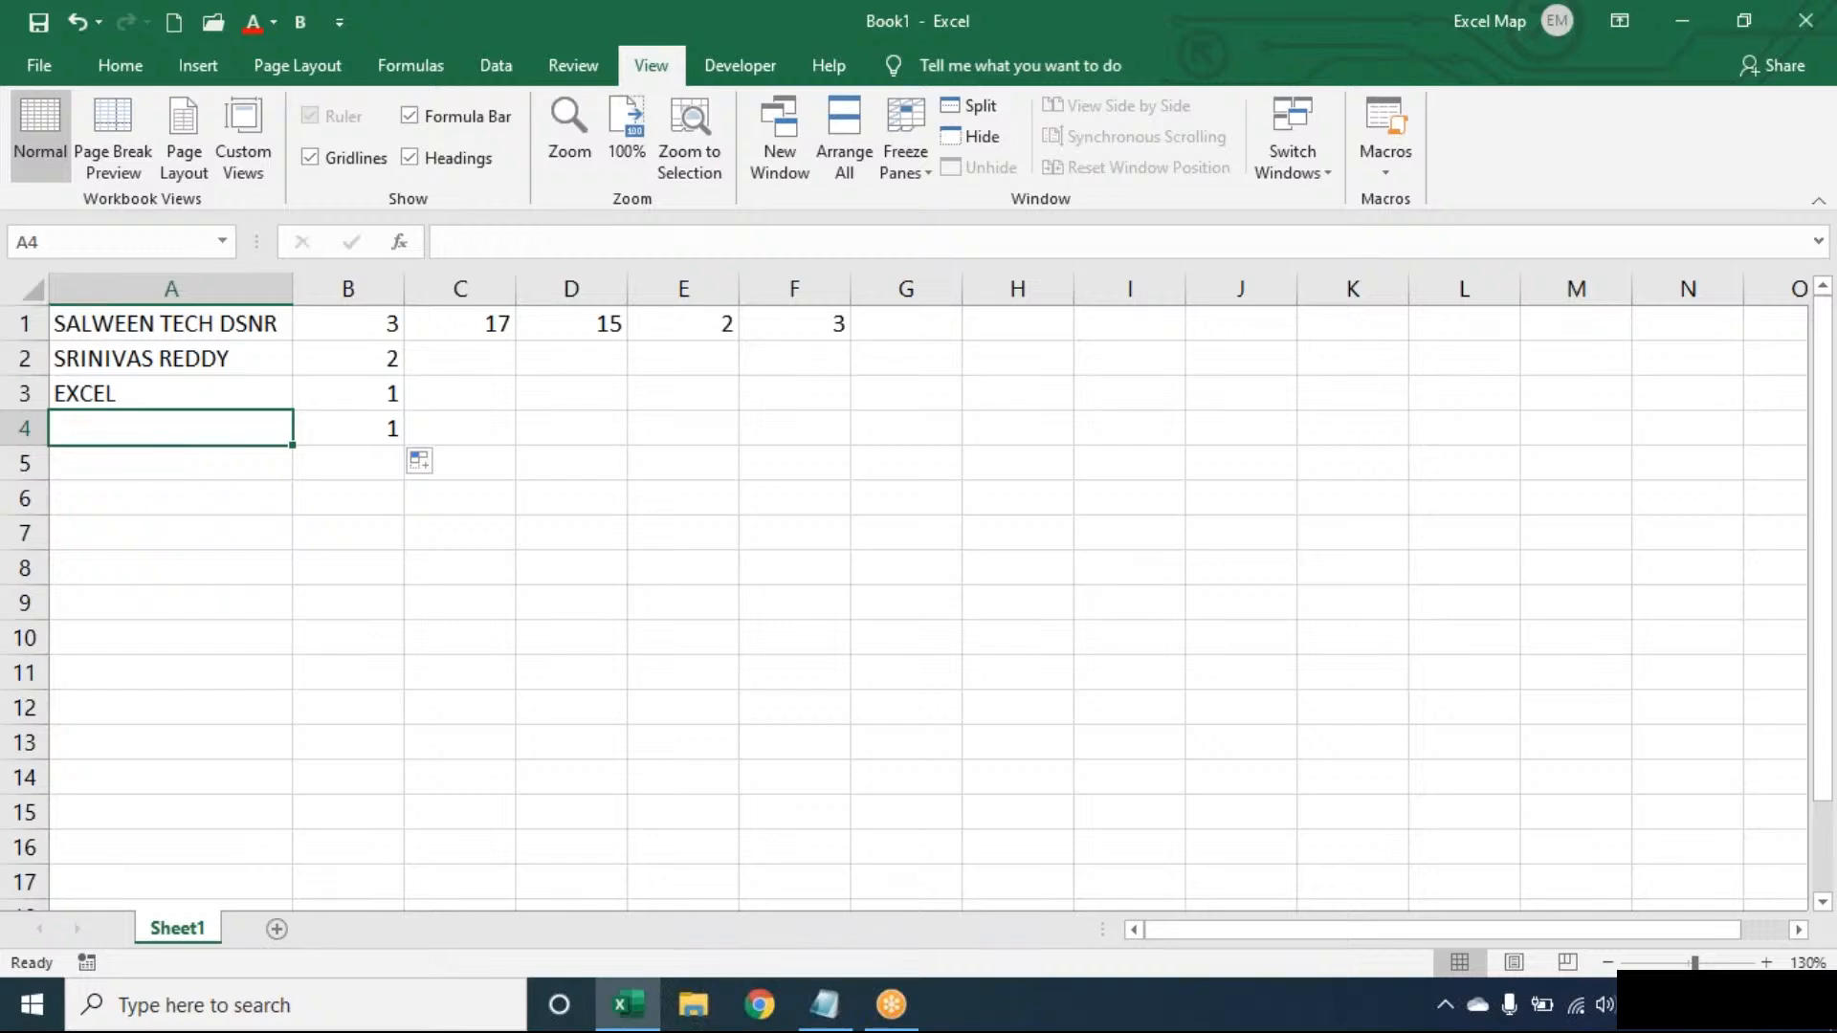
# - Inspect B4's word-count formula, leaving it unchanged
pyautogui.click(381, 427)
pyautogui.doubleClick(383, 428)
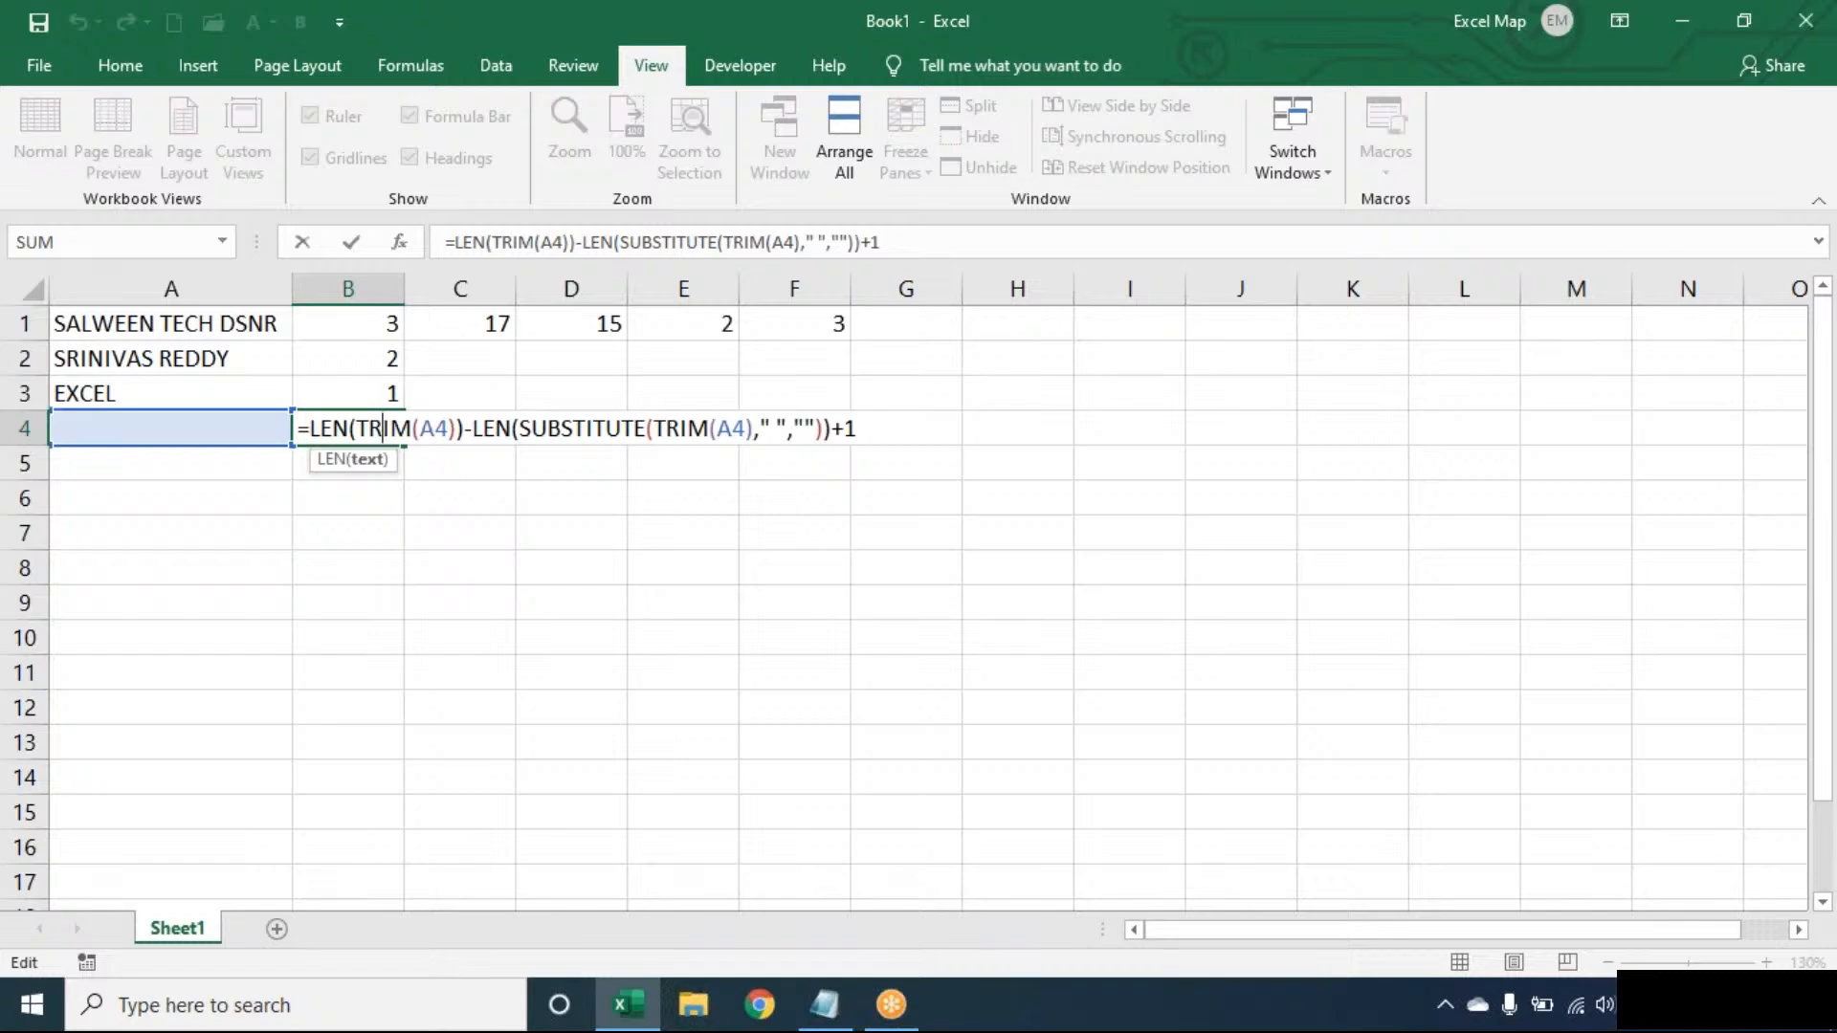
pyautogui.click(597, 425)
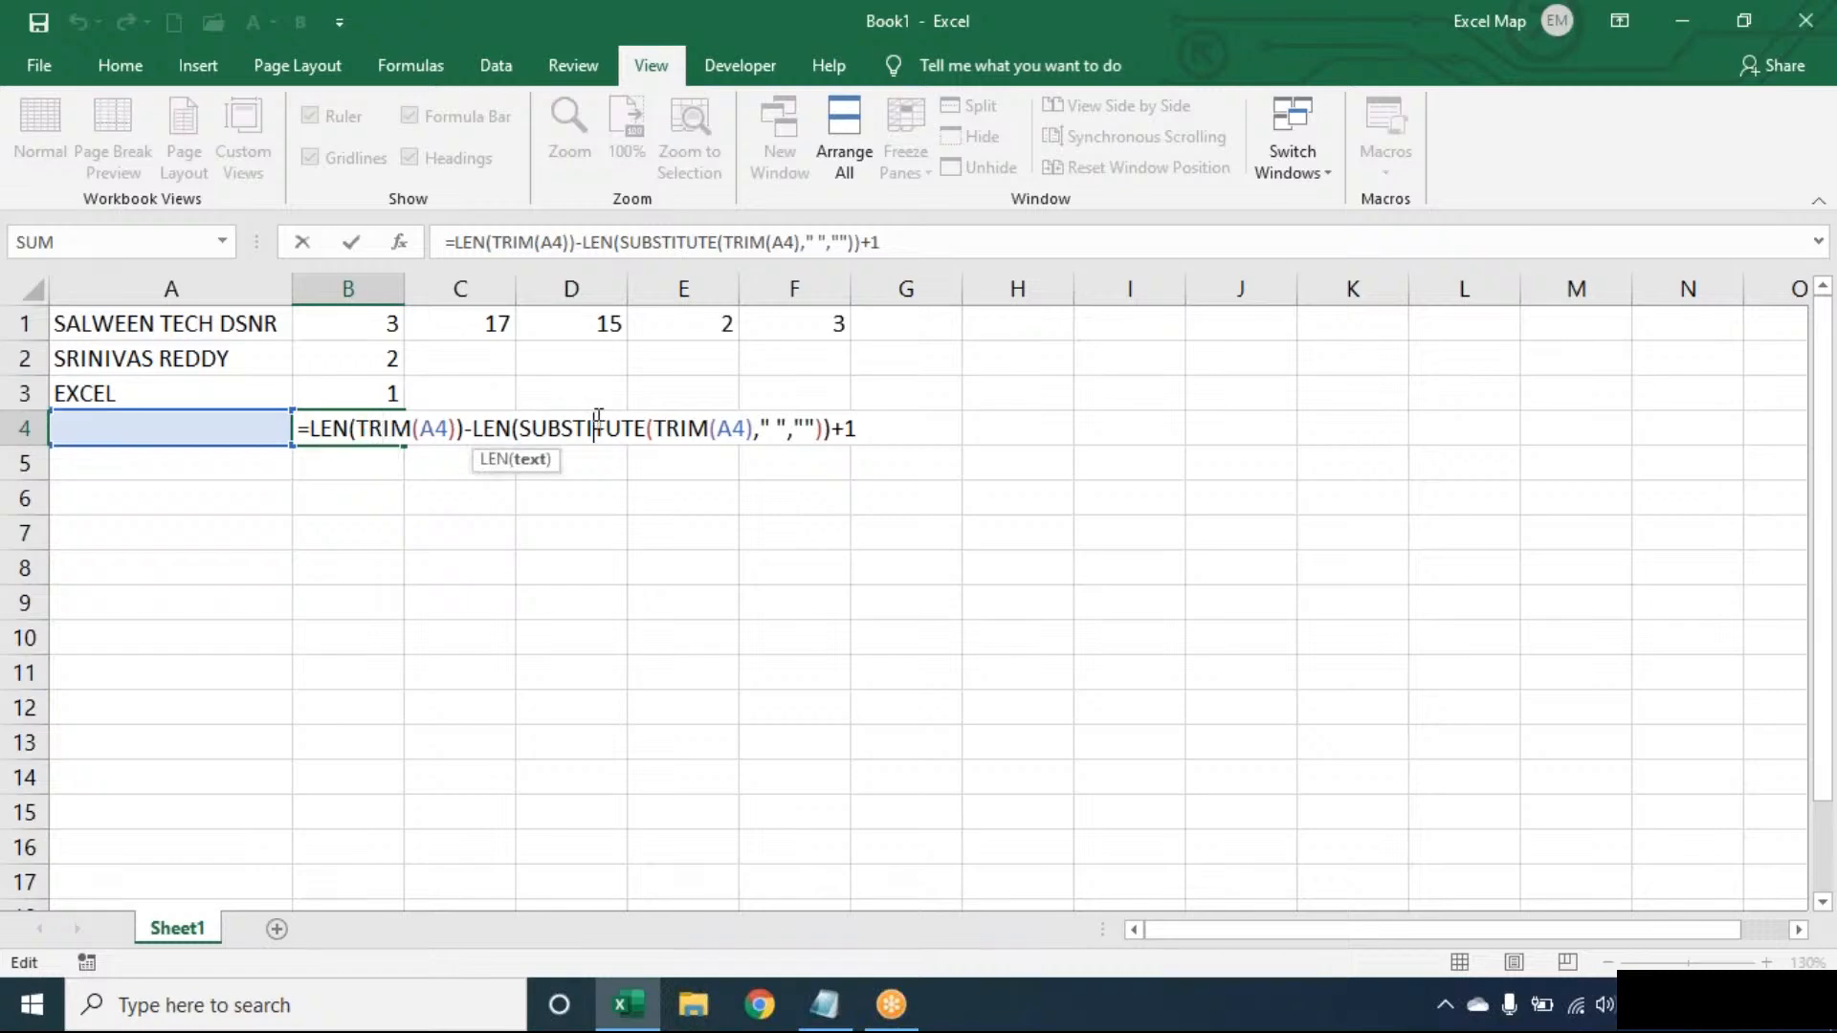
pyautogui.click(886, 425)
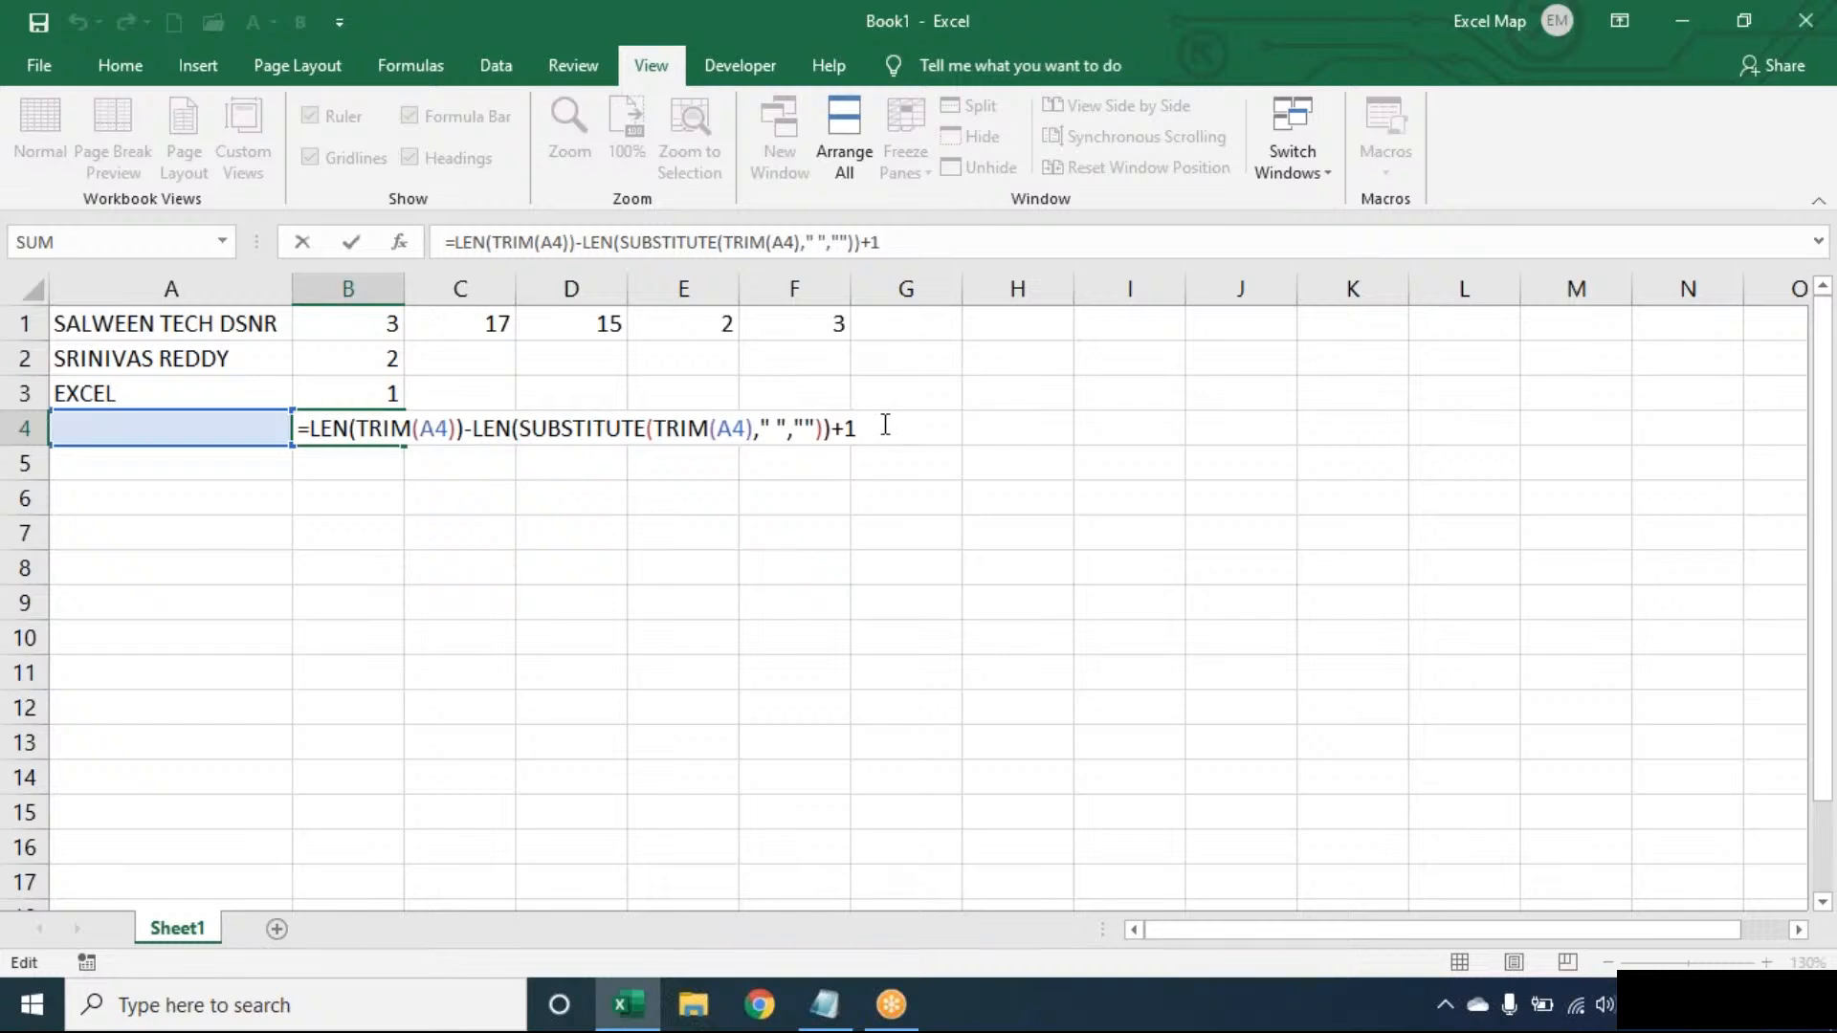
pyautogui.press('Return')
# - Rewrite B1 as IF(LEN(TRIM(A1))>0, word-count formula, 0)
pyautogui.doubleClick(390, 320)
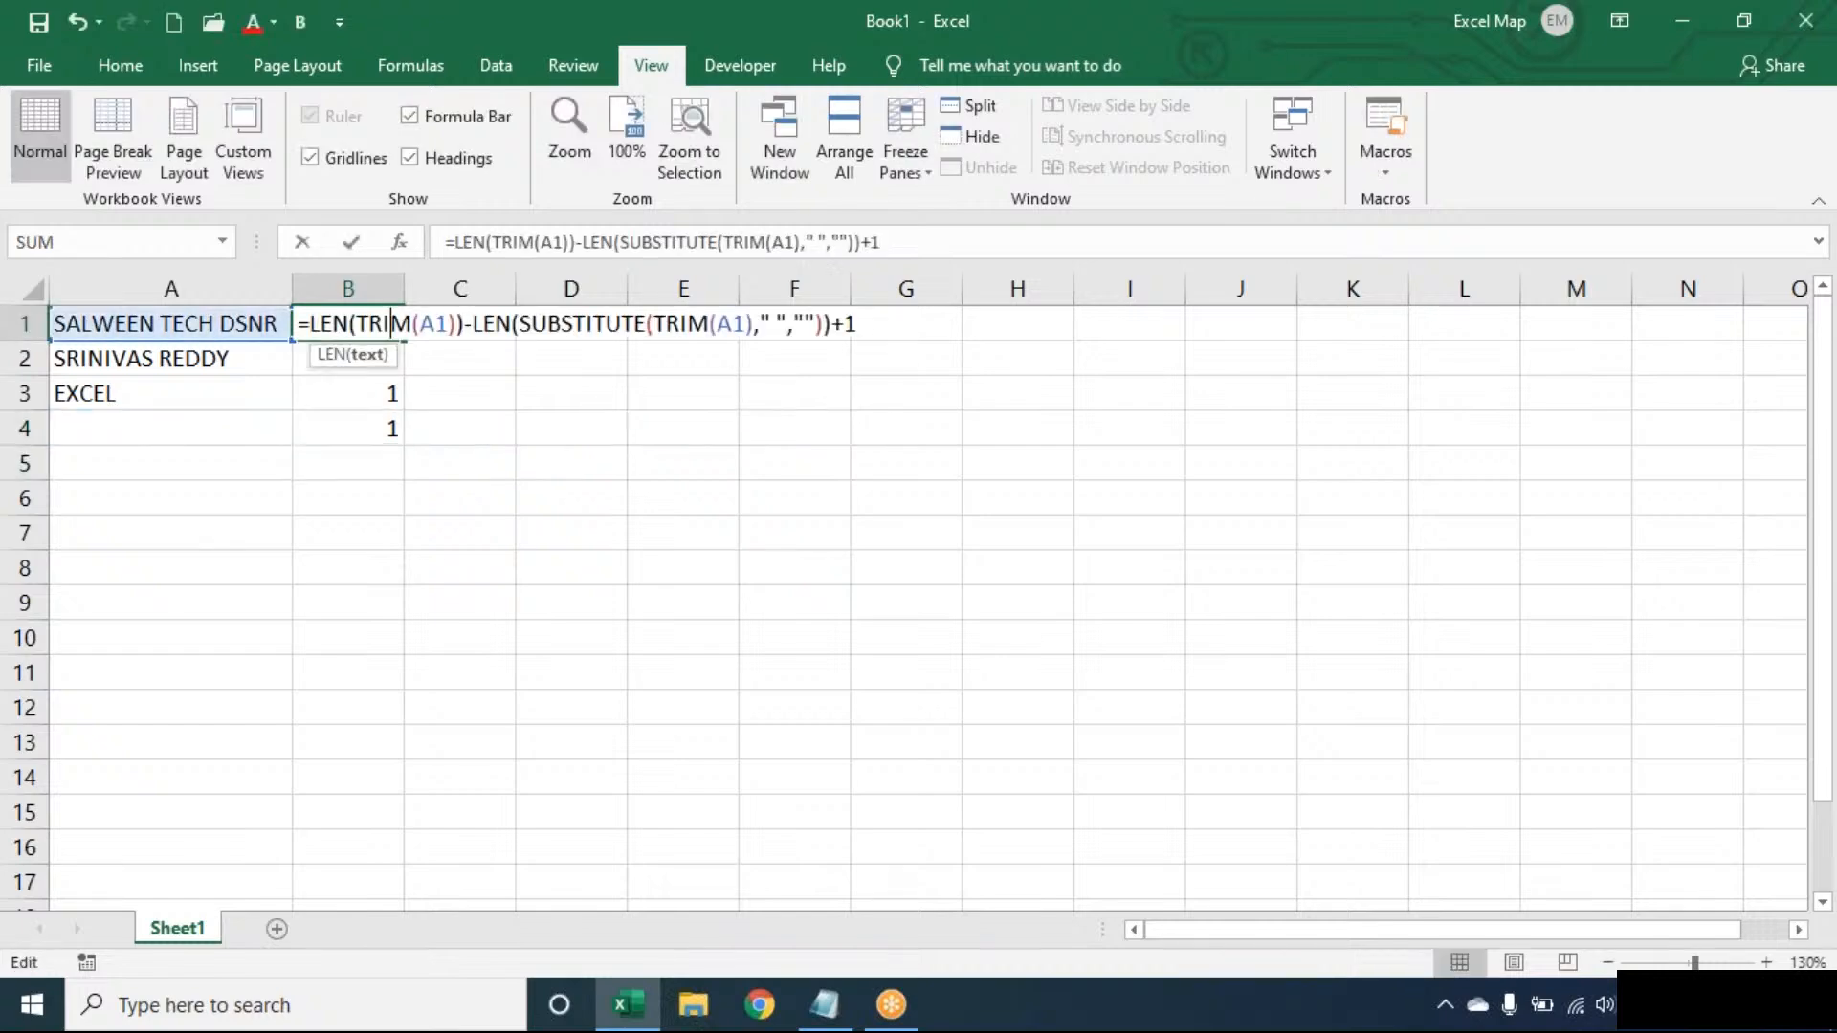
pyautogui.click(309, 323)
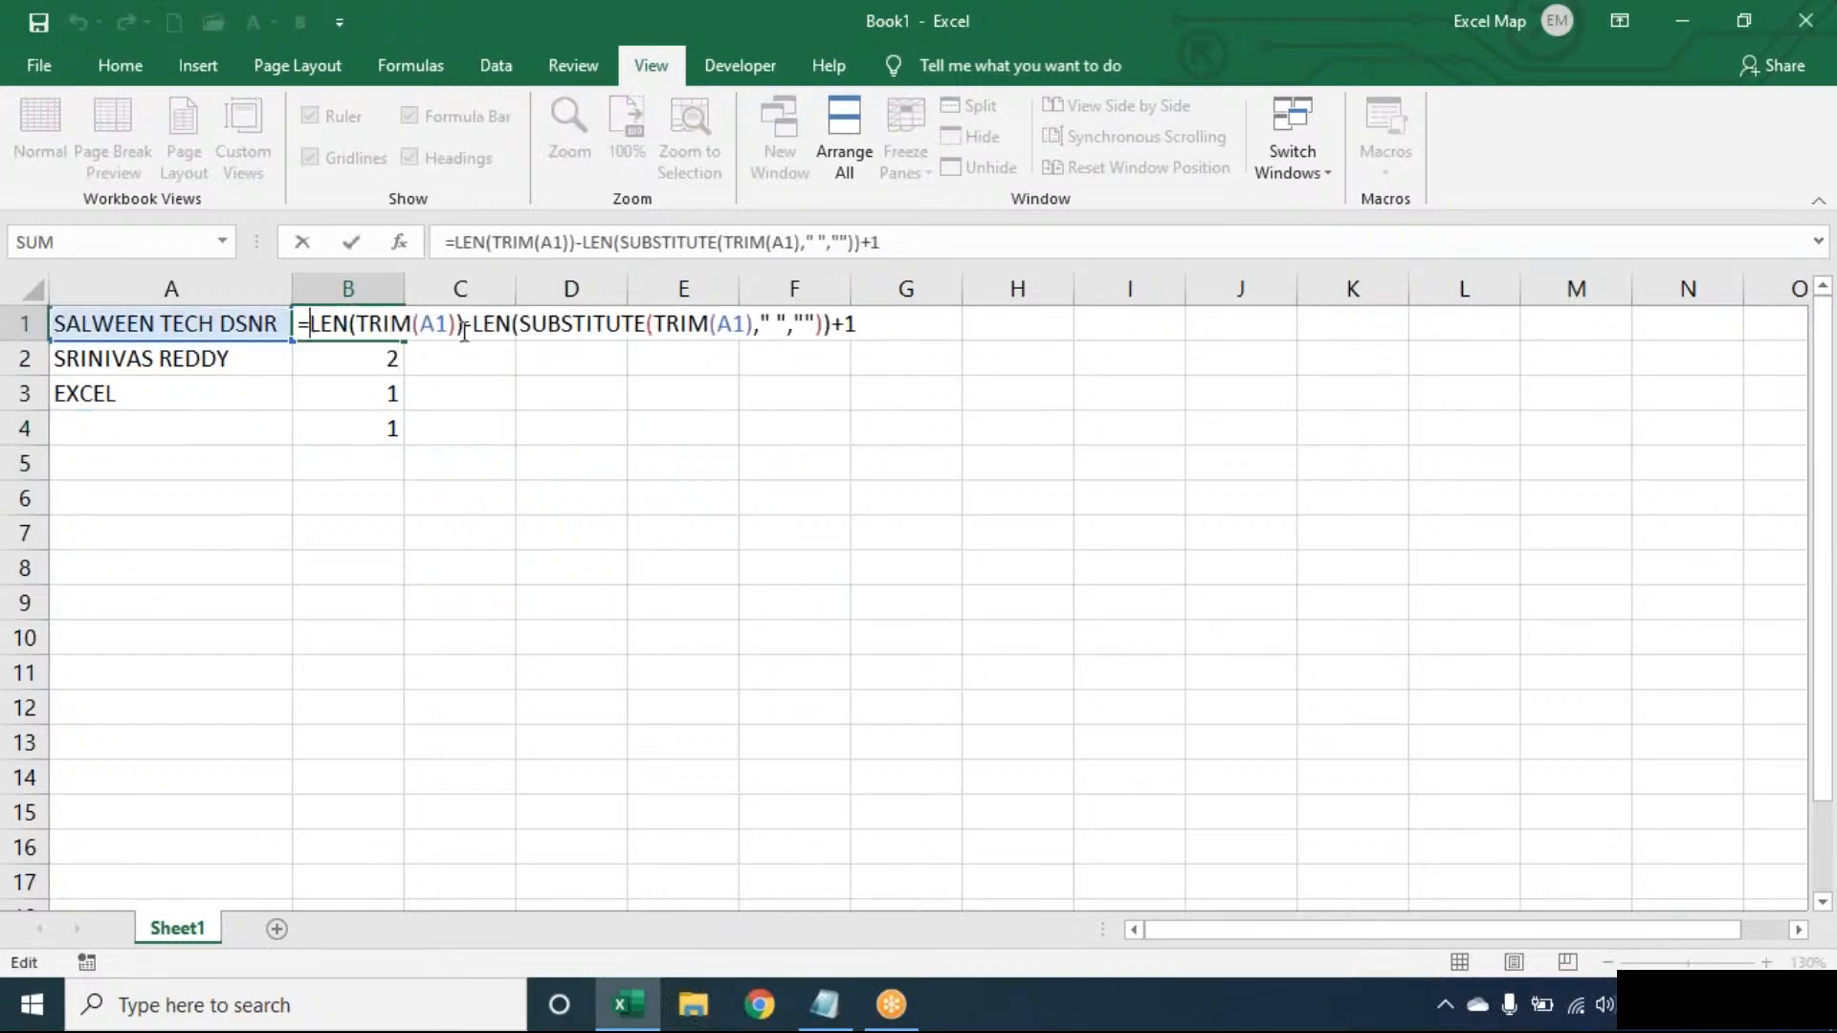
pyautogui.write('LEN(TR')
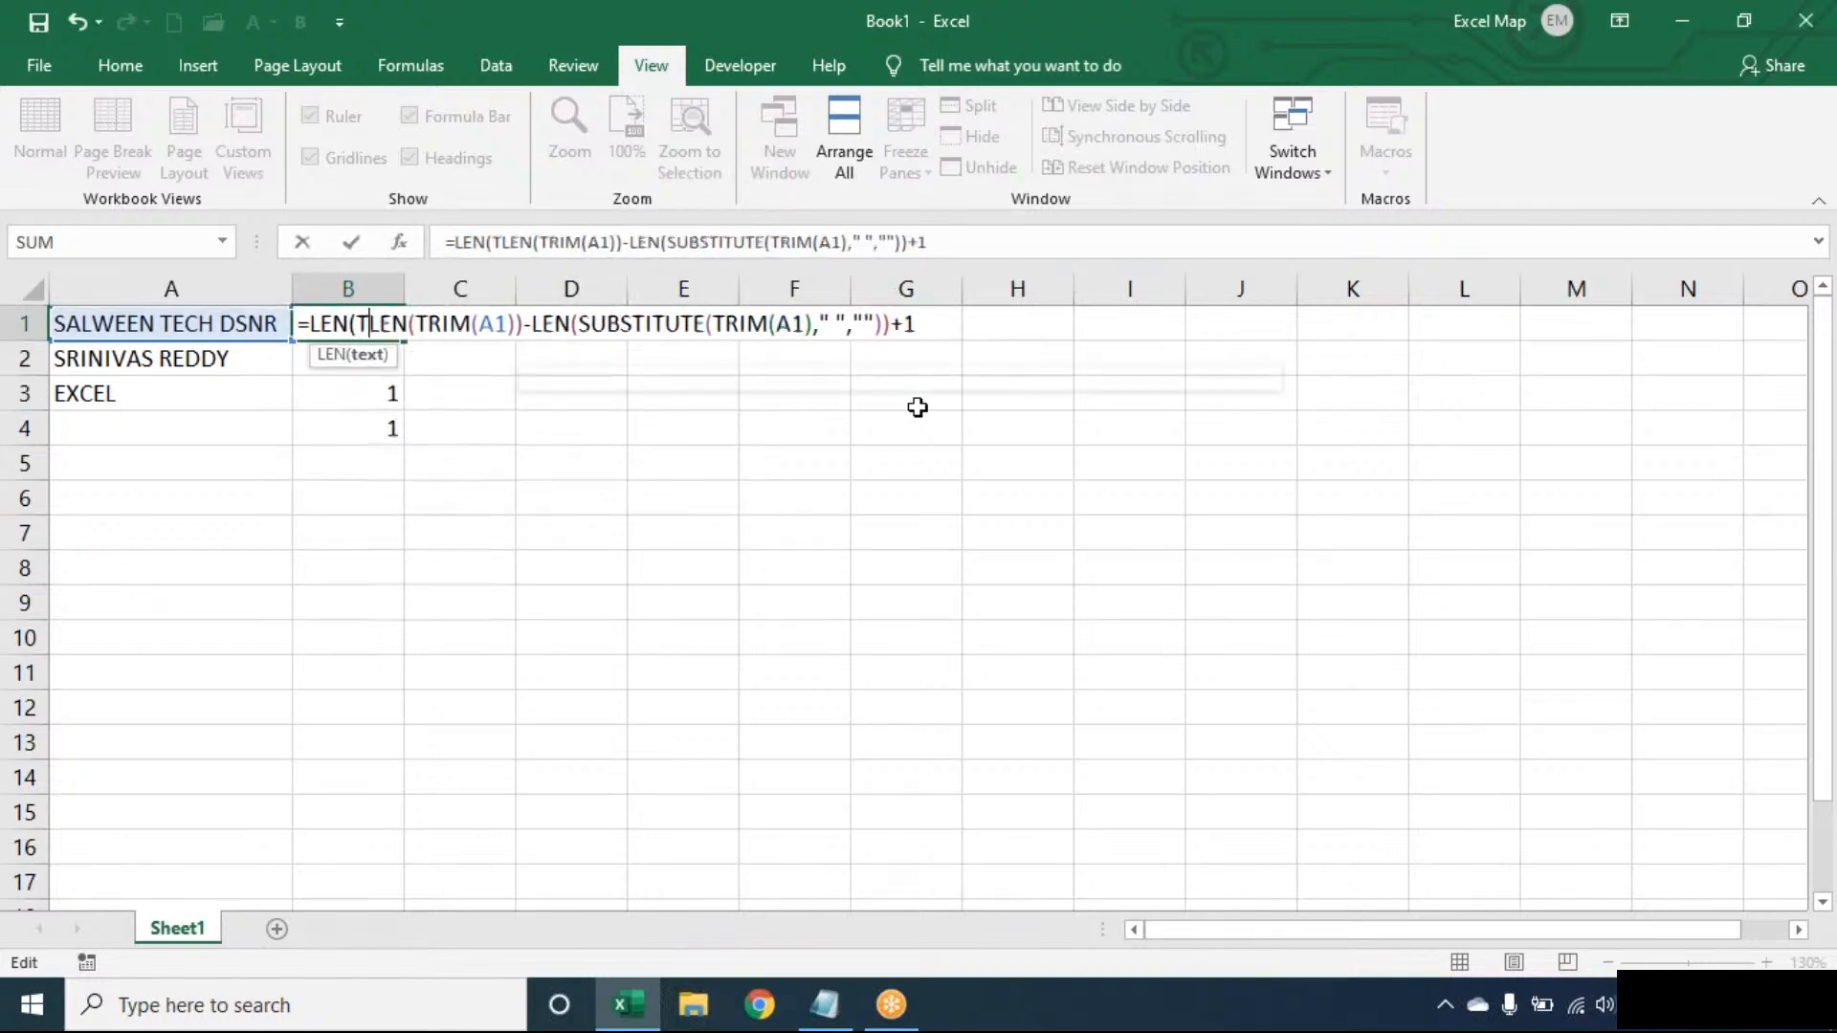
pyautogui.write('IM(A1')
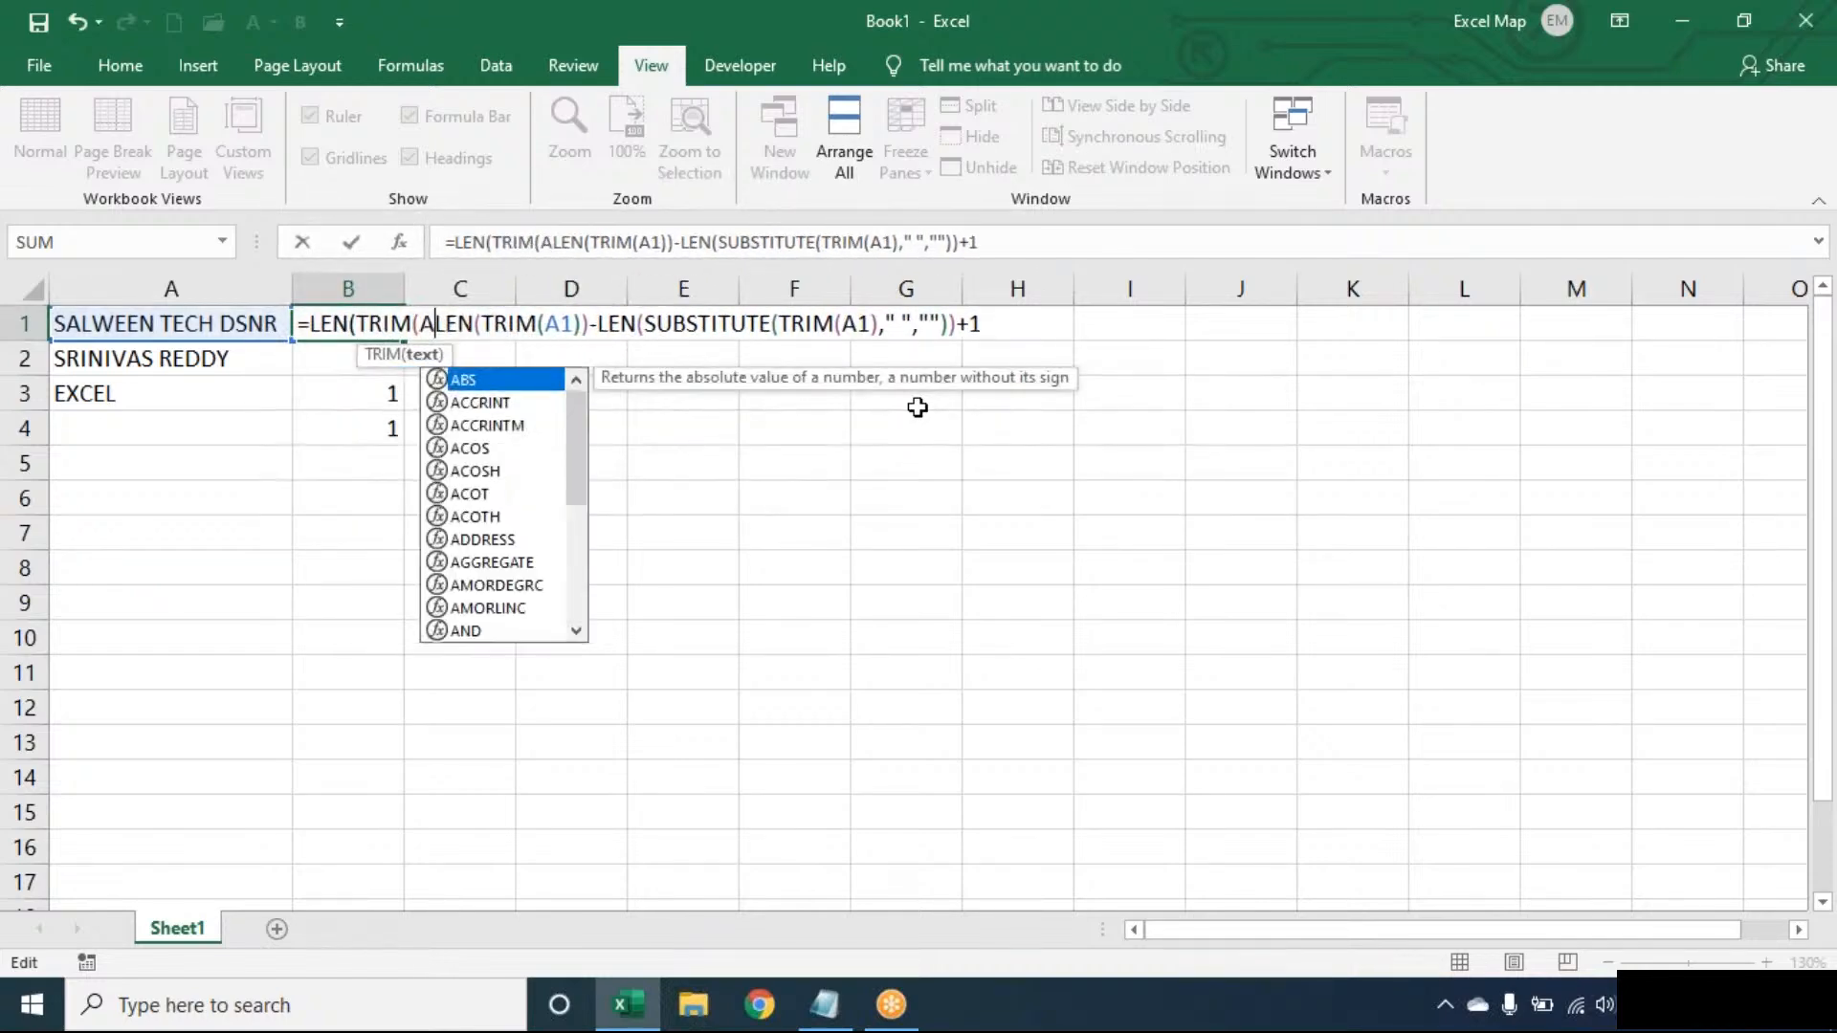
pyautogui.write('))>0,')
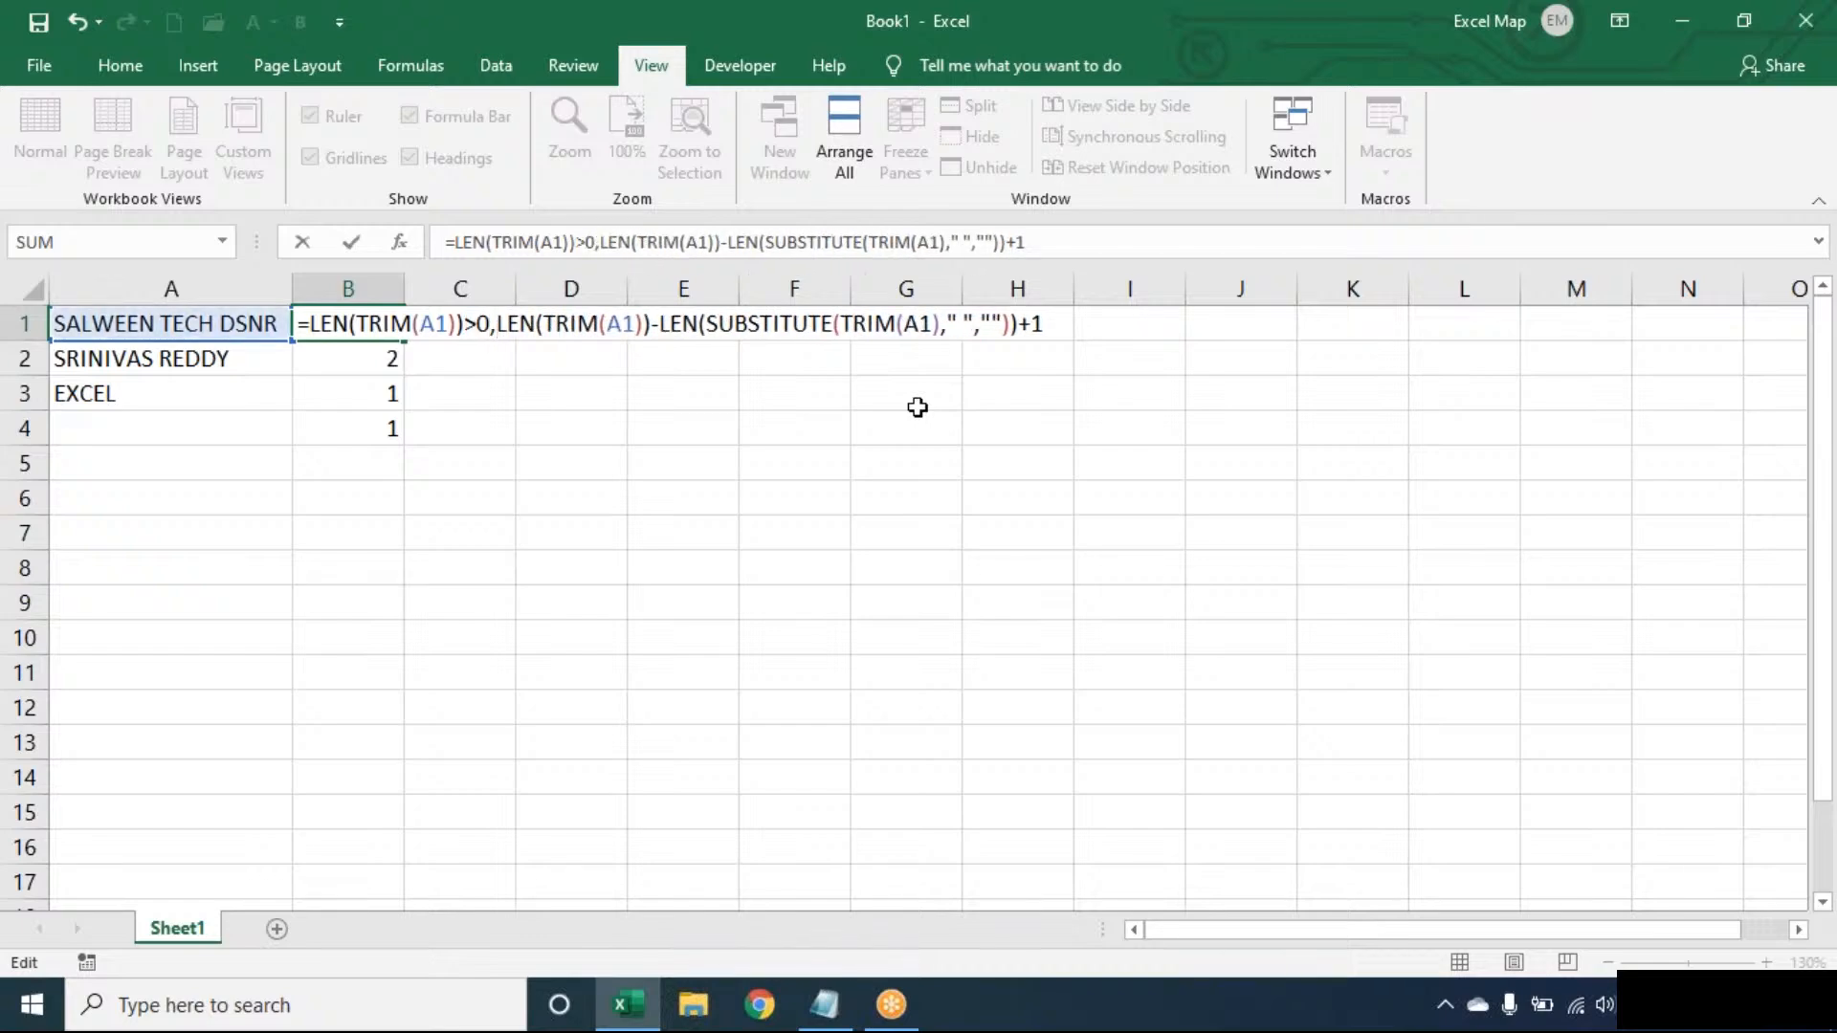
pyautogui.click(315, 324)
pyautogui.write('IF(')
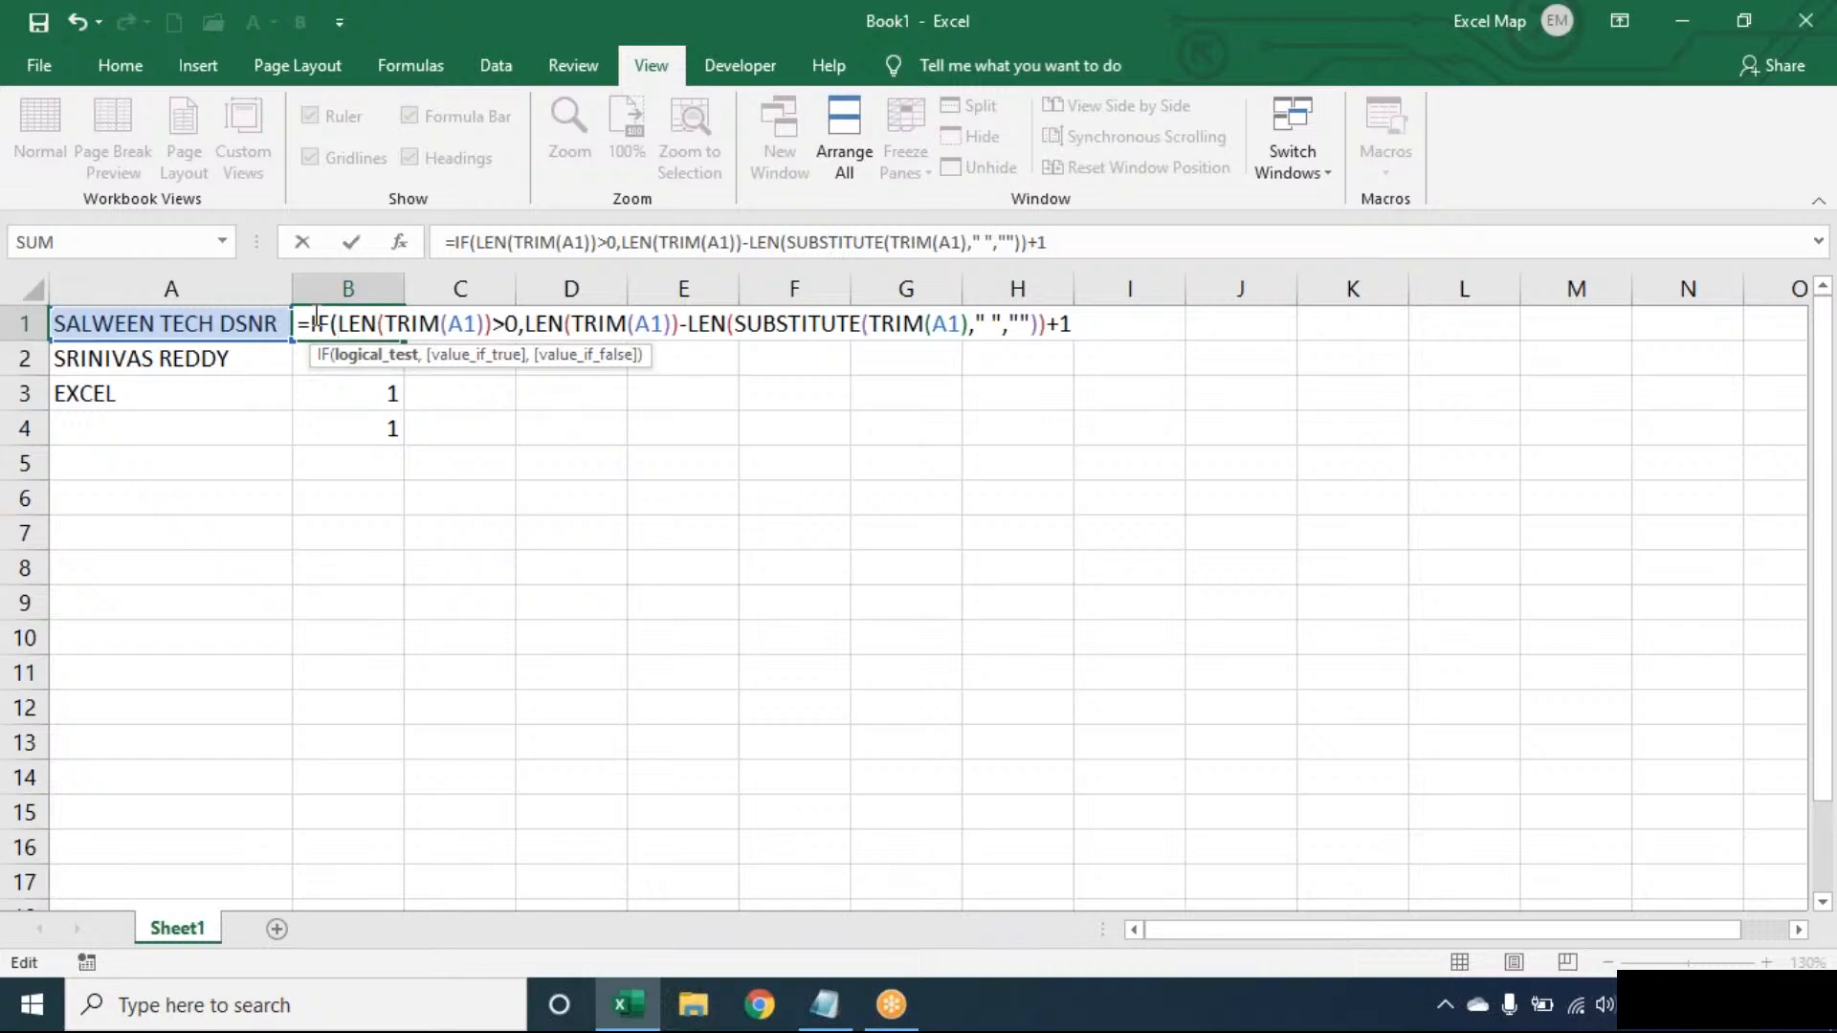
pyautogui.click(1091, 320)
pyautogui.write(',0)')
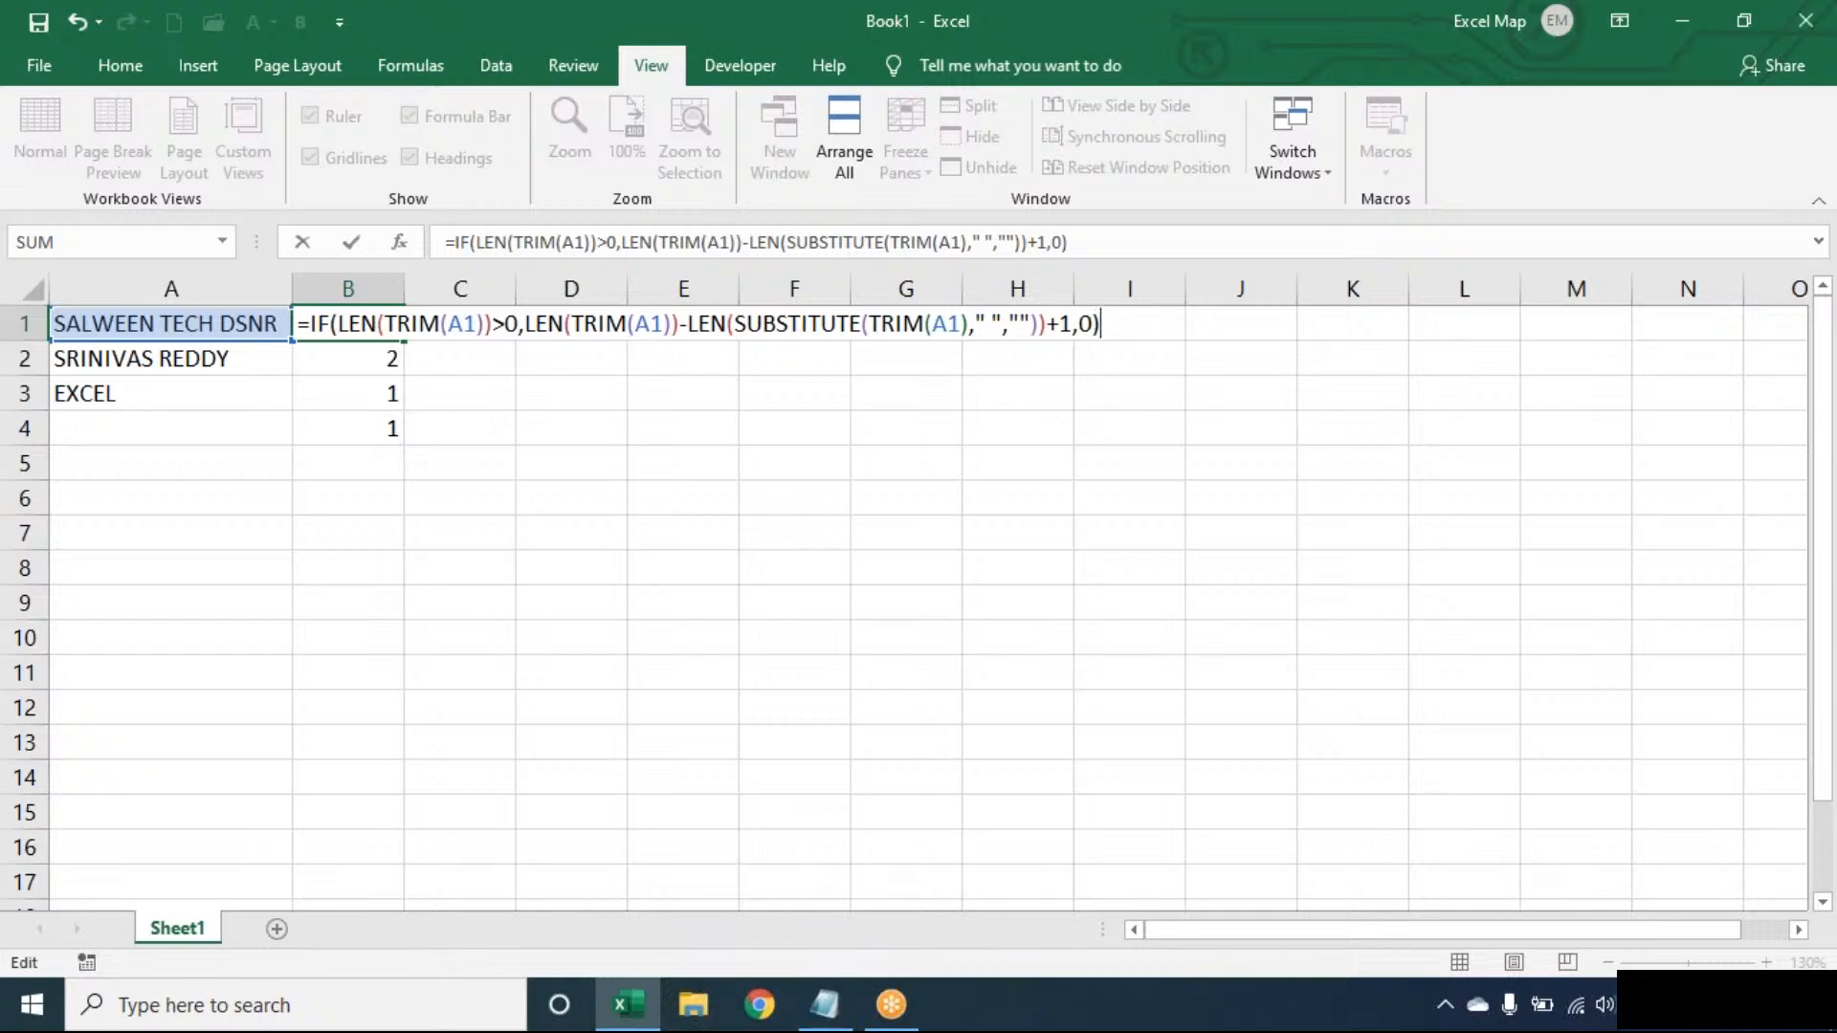
# - Commit B1's IF formula and fill it down to B4, which now shows 0
pyautogui.press('Return')
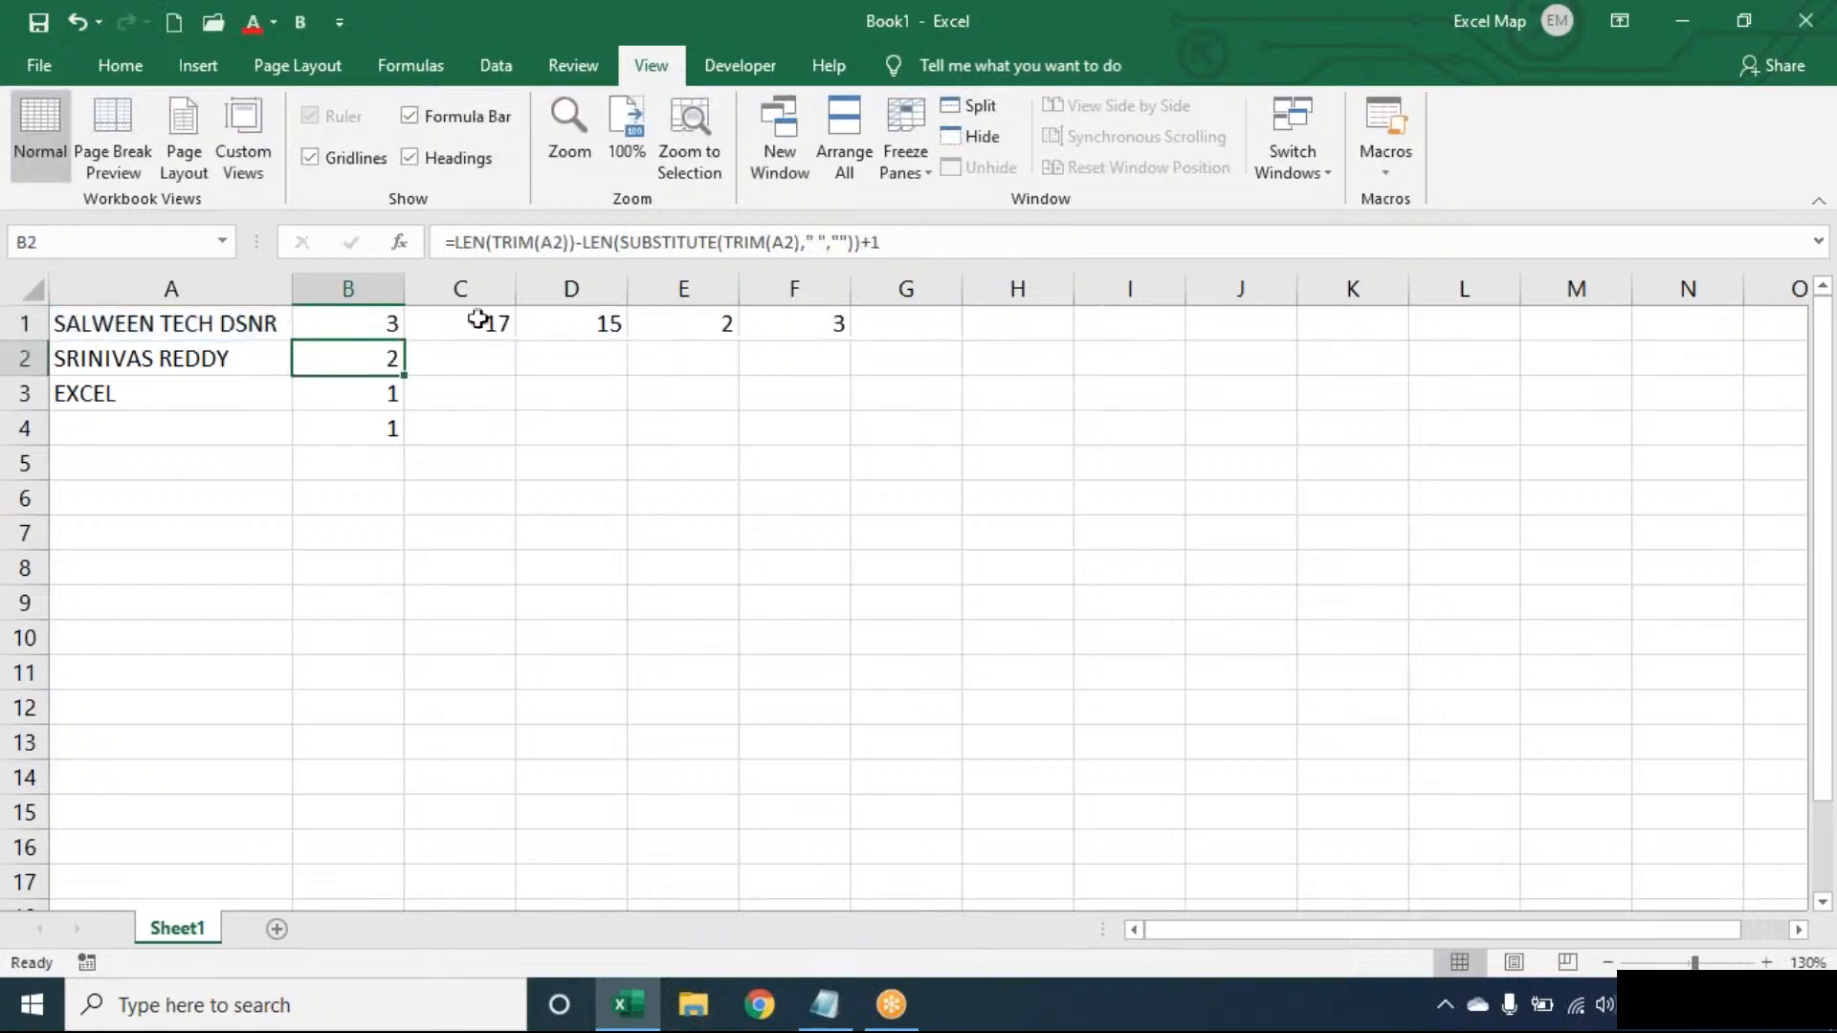
pyautogui.click(402, 327)
pyautogui.doubleClick(404, 337)
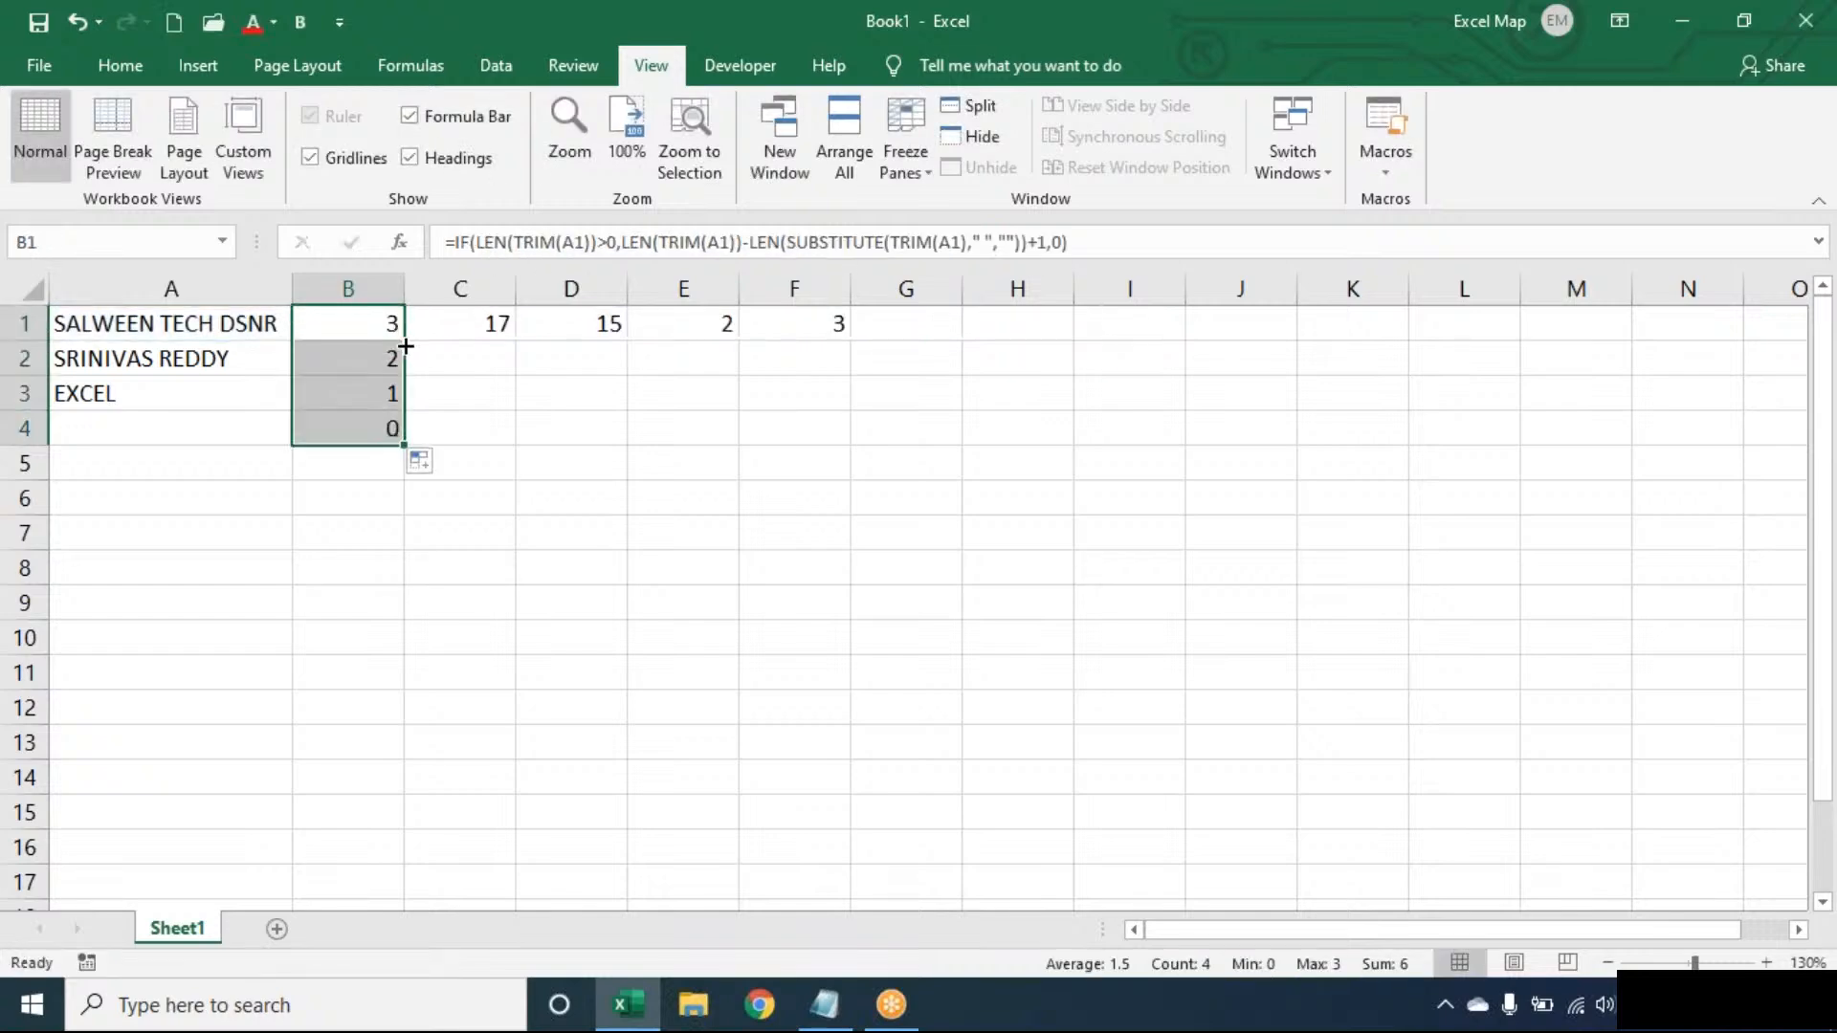
pyautogui.doubleClick(234, 432)
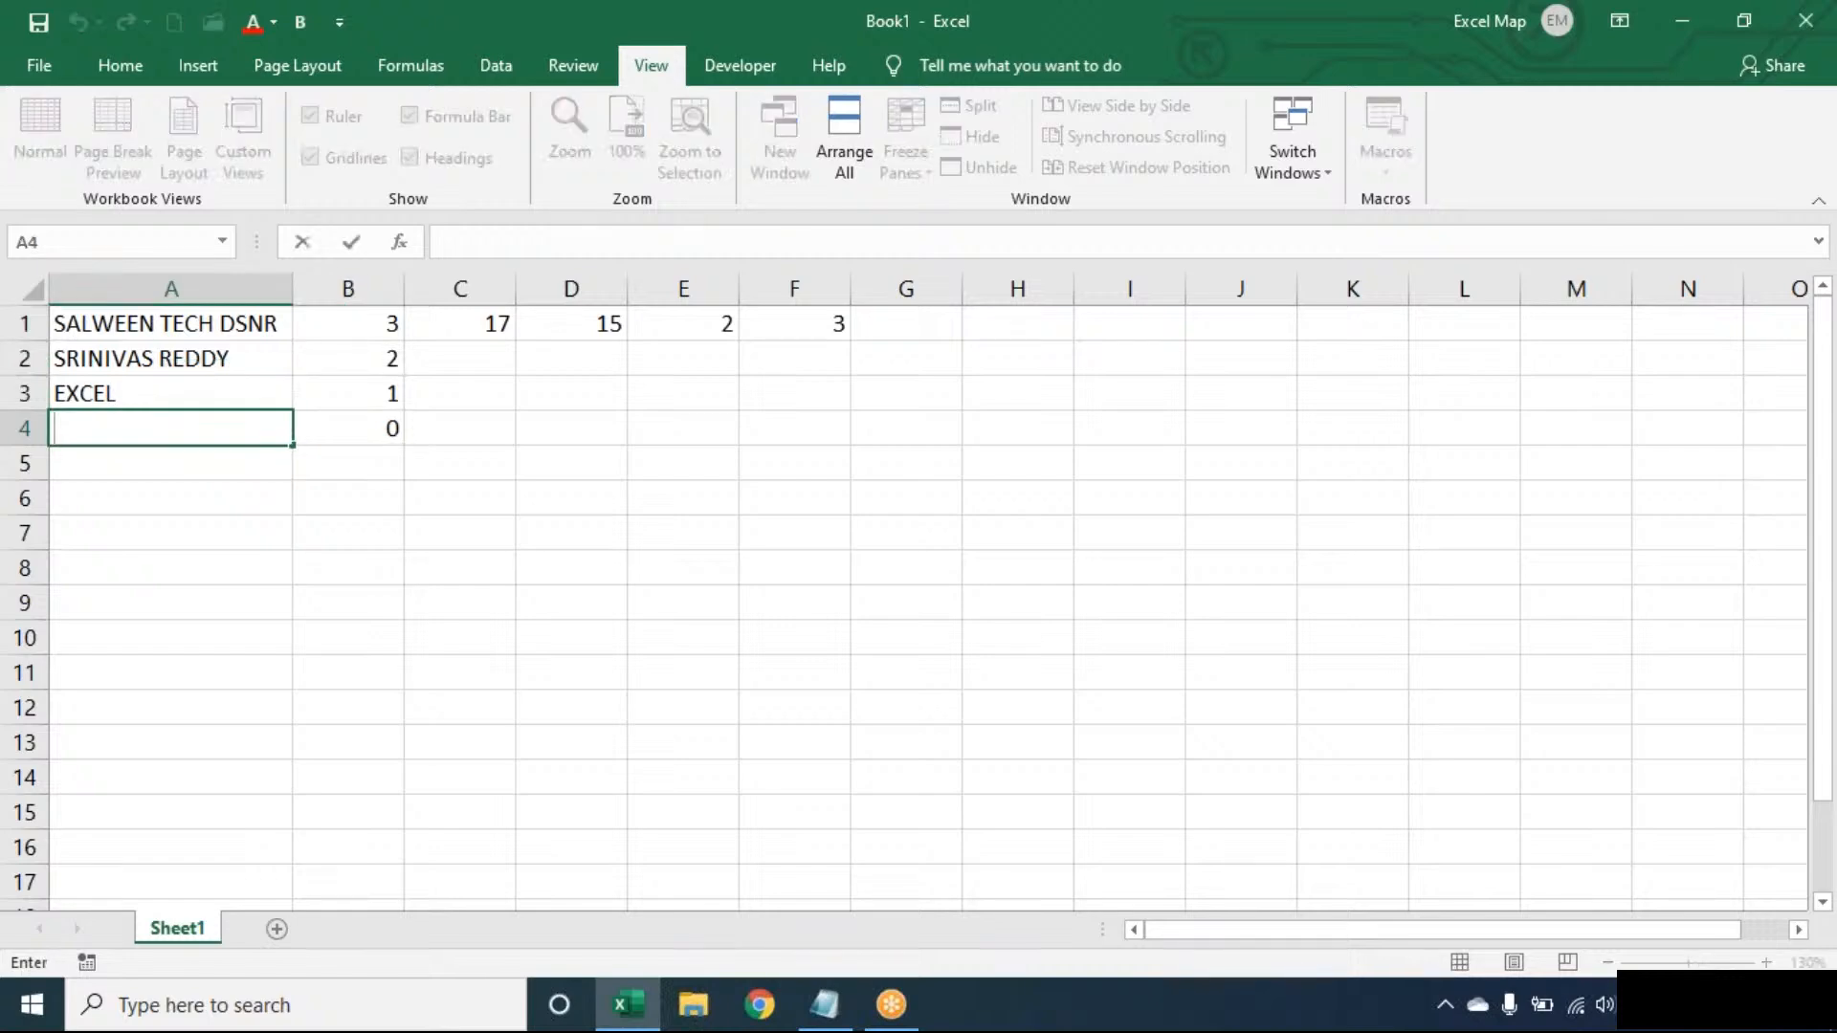
pyautogui.click(369, 428)
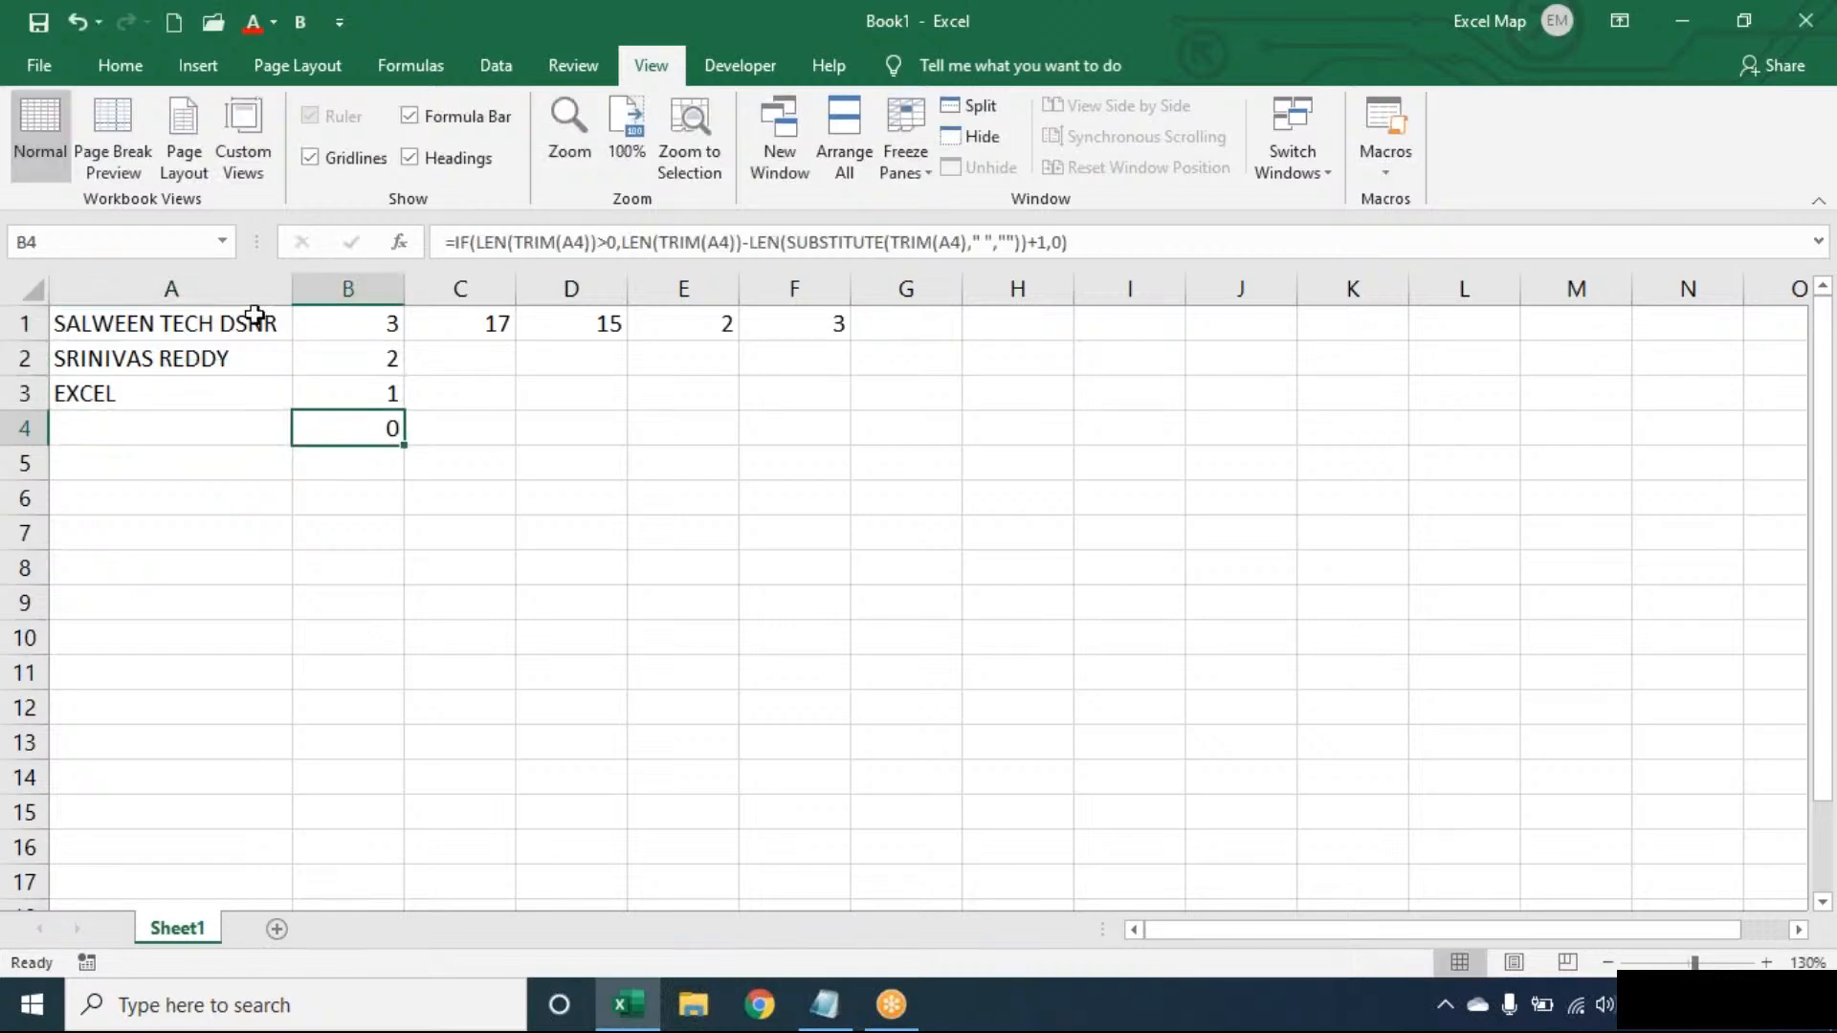
# - Review the TRIM and SUBSTITUTE parts of B1's formula, then switch to Notepad
pyautogui.doubleClick(354, 321)
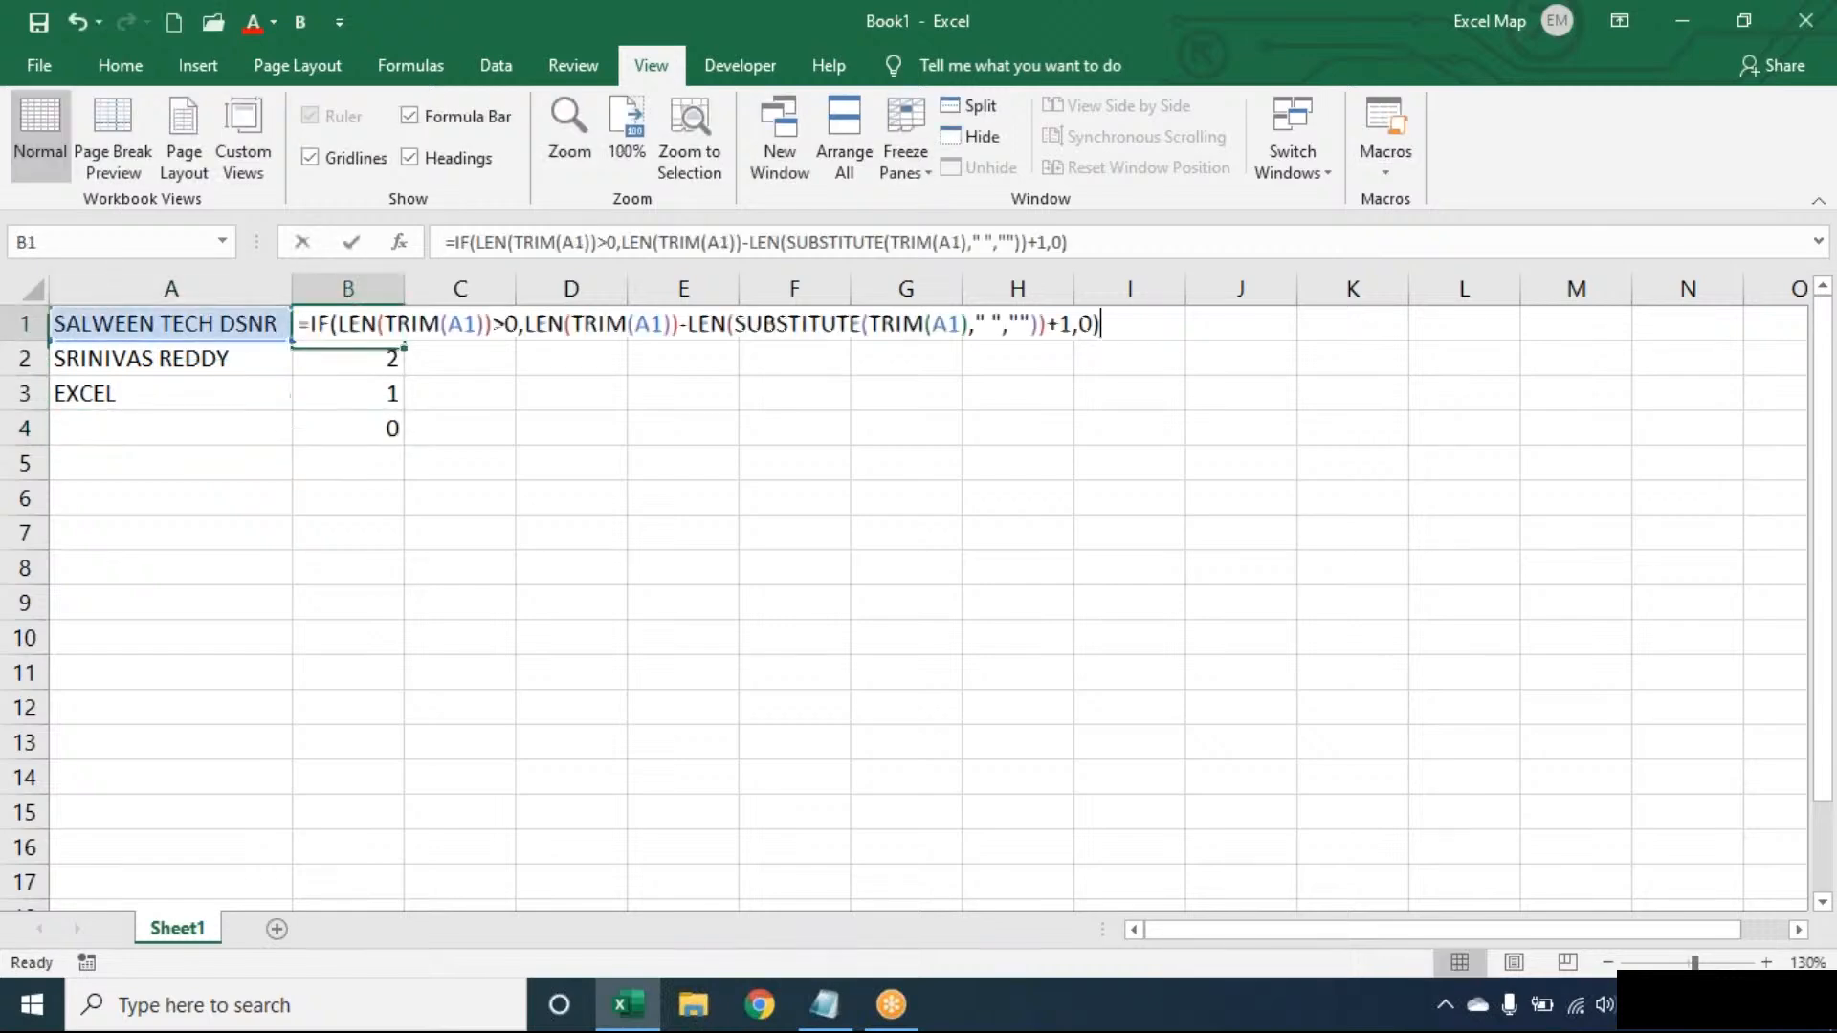
pyautogui.click(1142, 327)
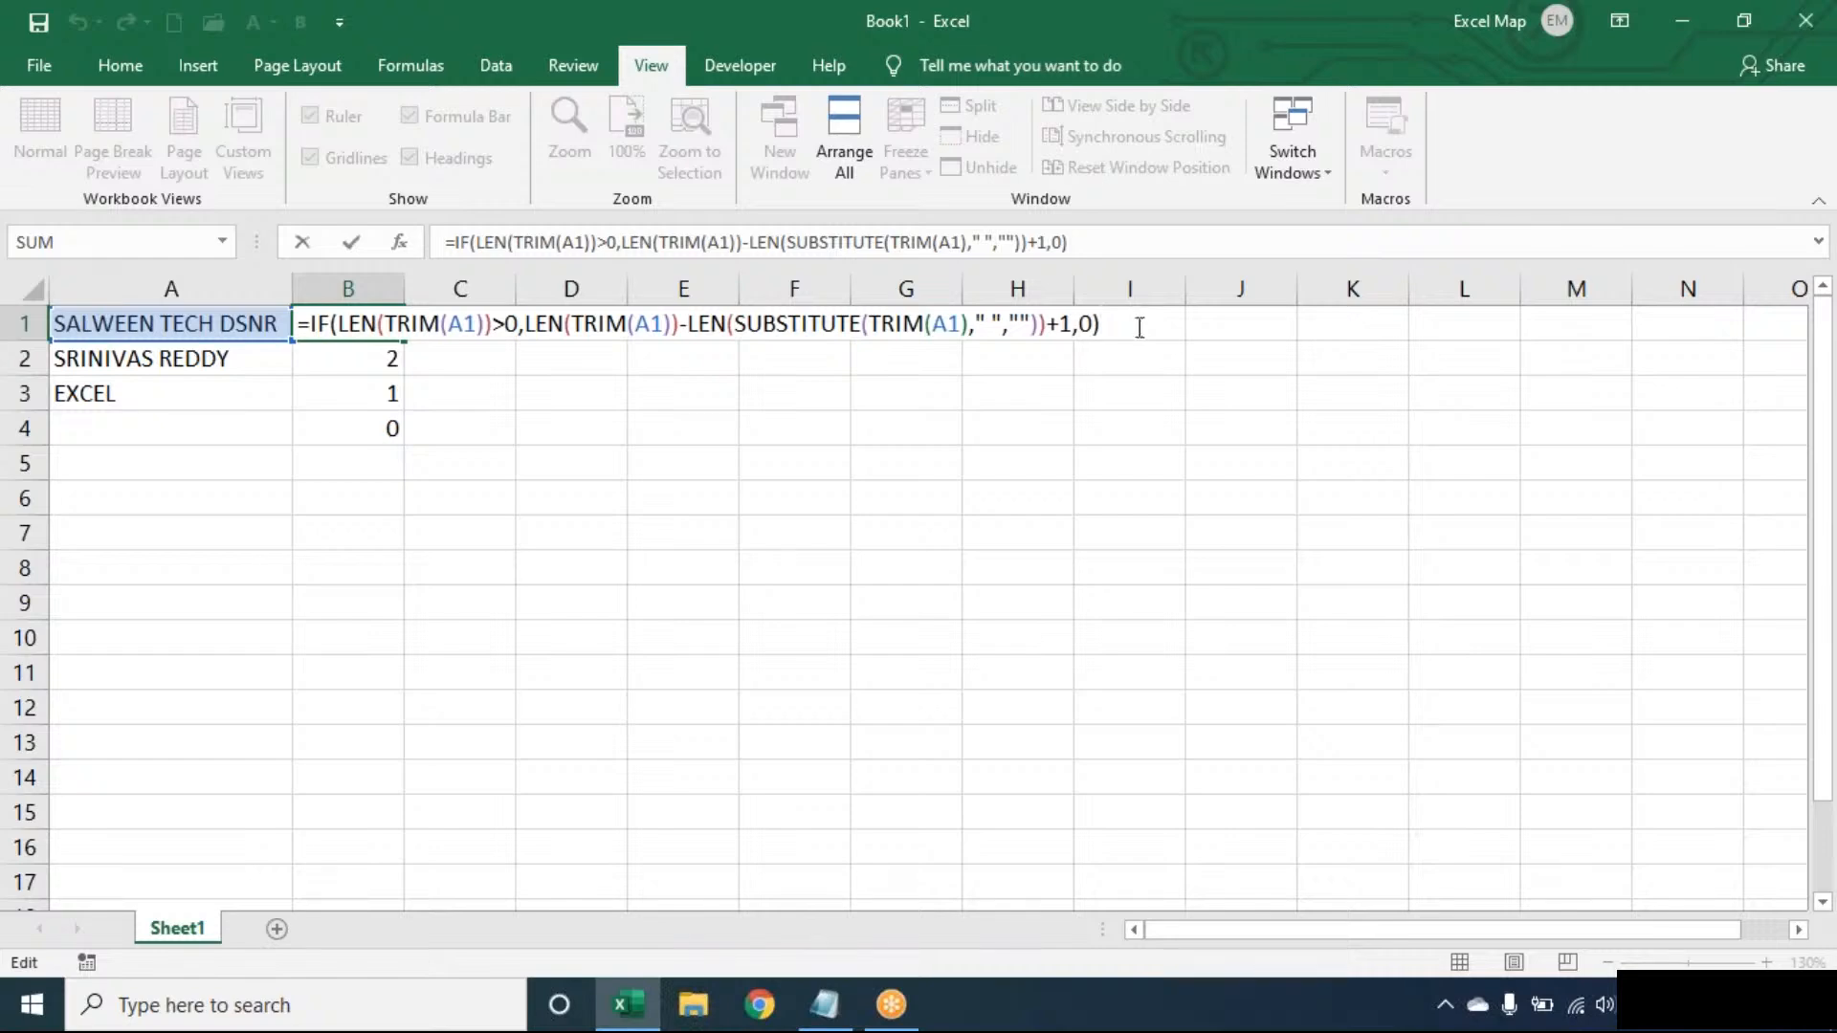
pyautogui.click(599, 322)
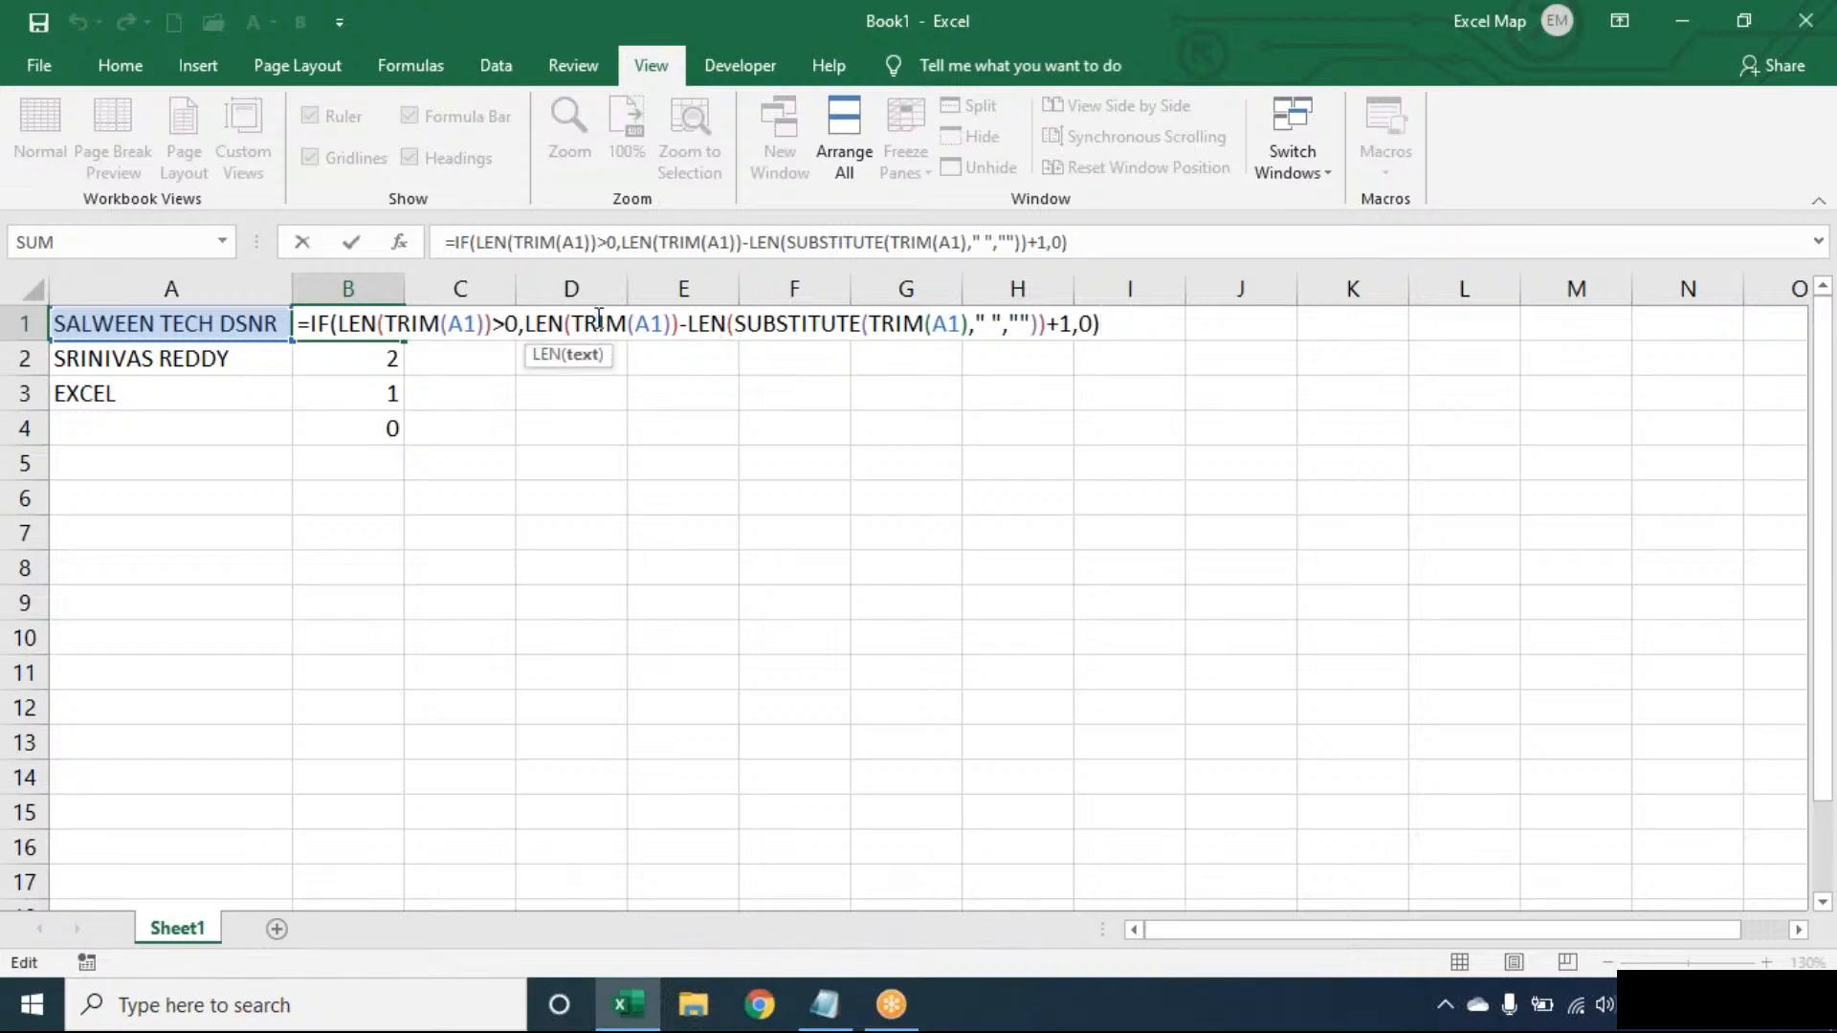
pyautogui.doubleClick(600, 323)
pyautogui.doubleClick(773, 322)
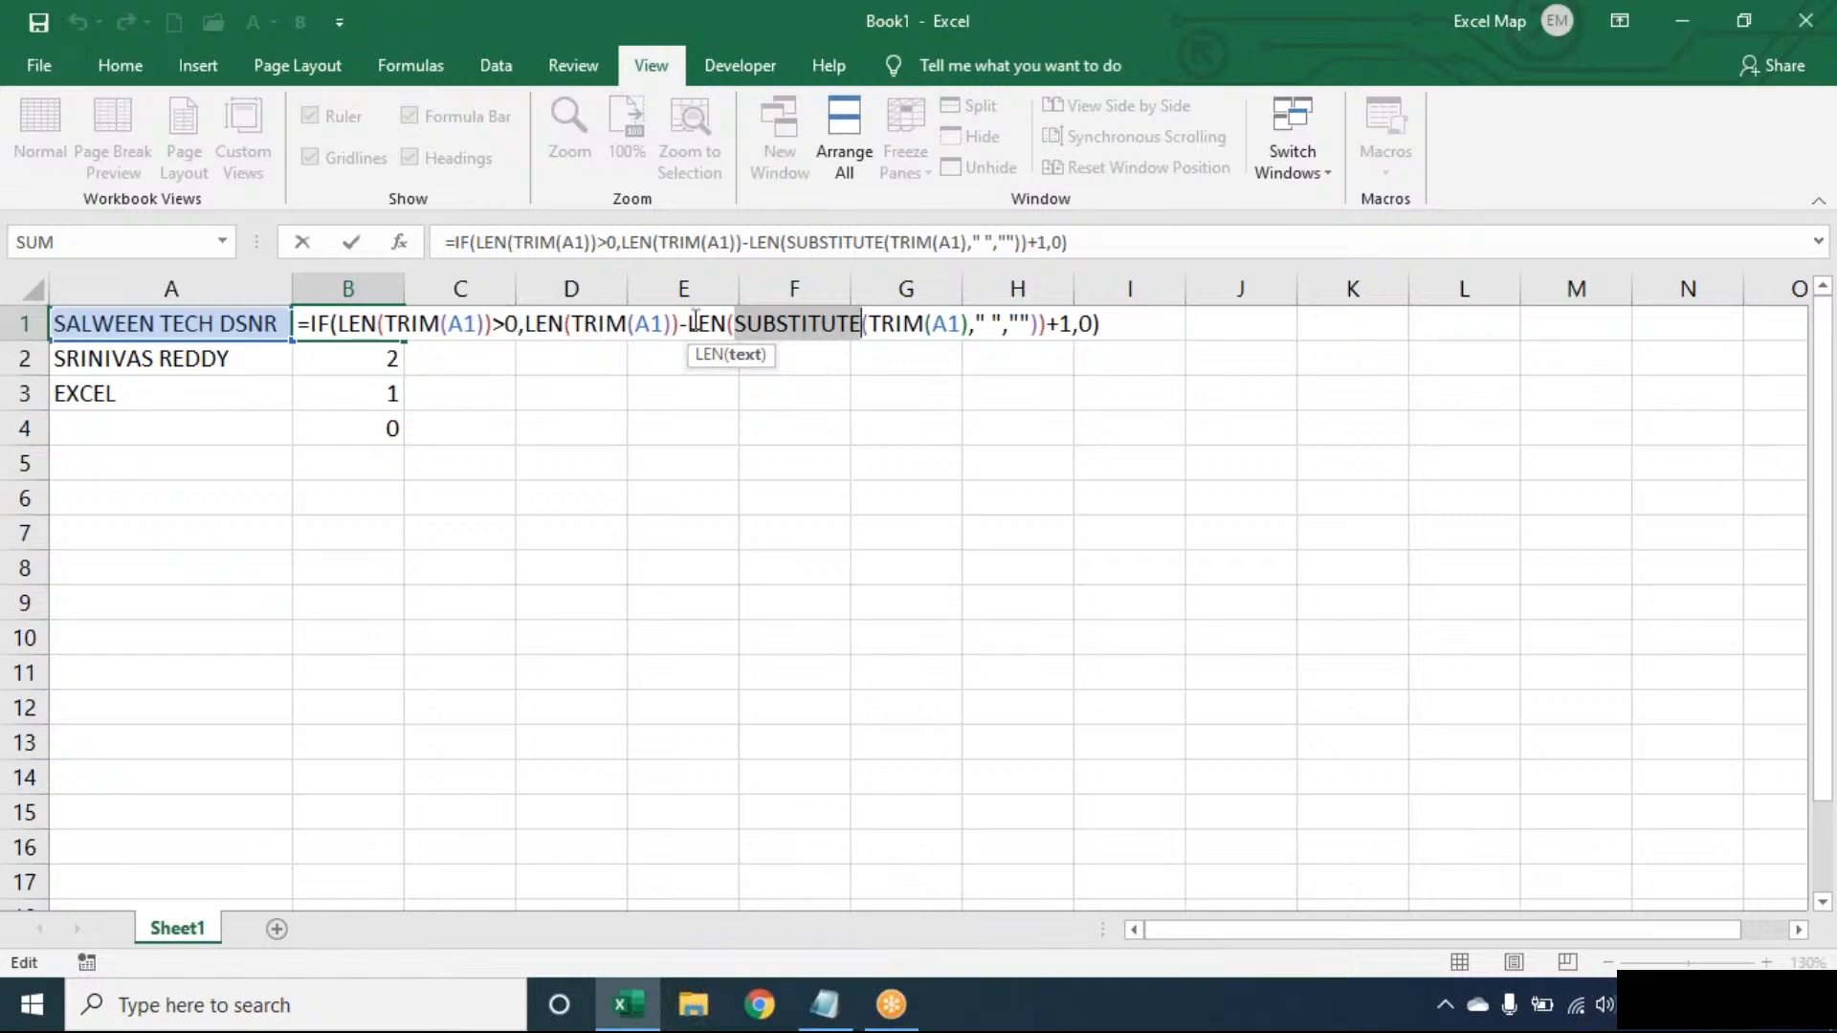
pyautogui.click(1126, 323)
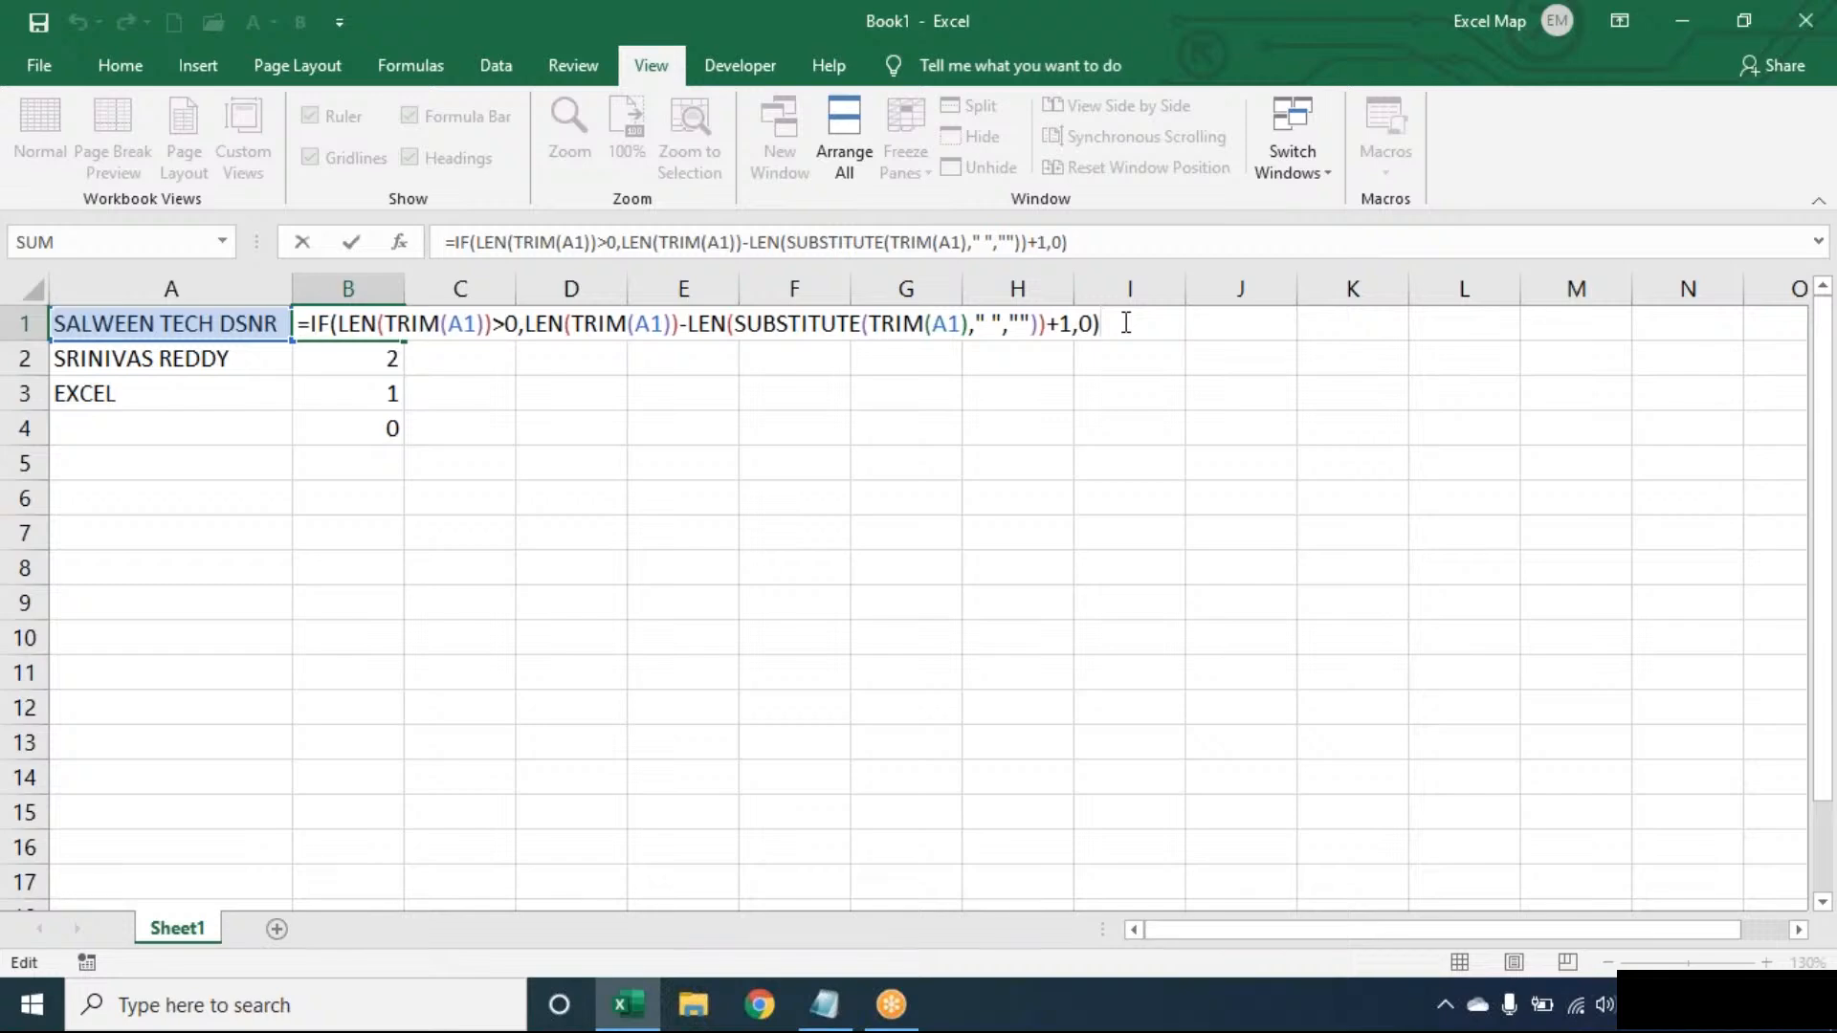
pyautogui.click(811, 1020)
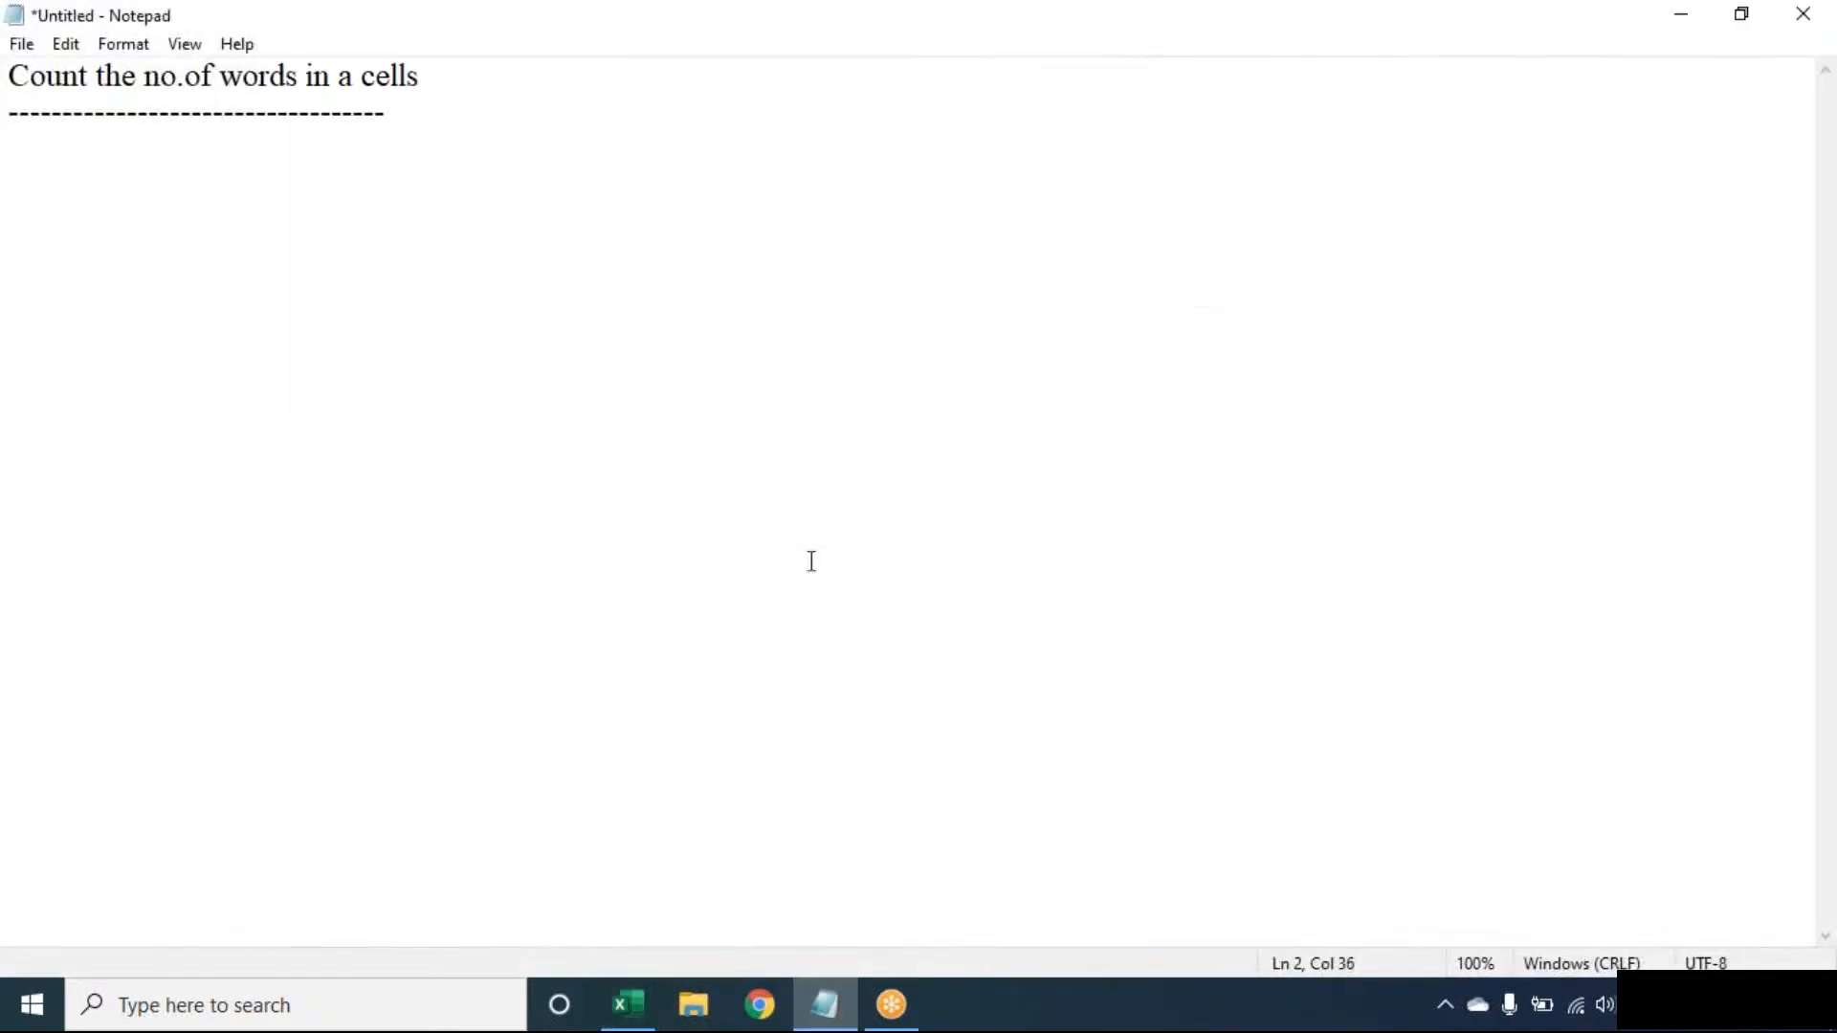
# - Delete the trailing 's' so the heading reads 'Count the no.of words in a cell', then return to Excel
pyautogui.click(611, 74)
pyautogui.press('BackSpace')
pyautogui.click(825, 1004)
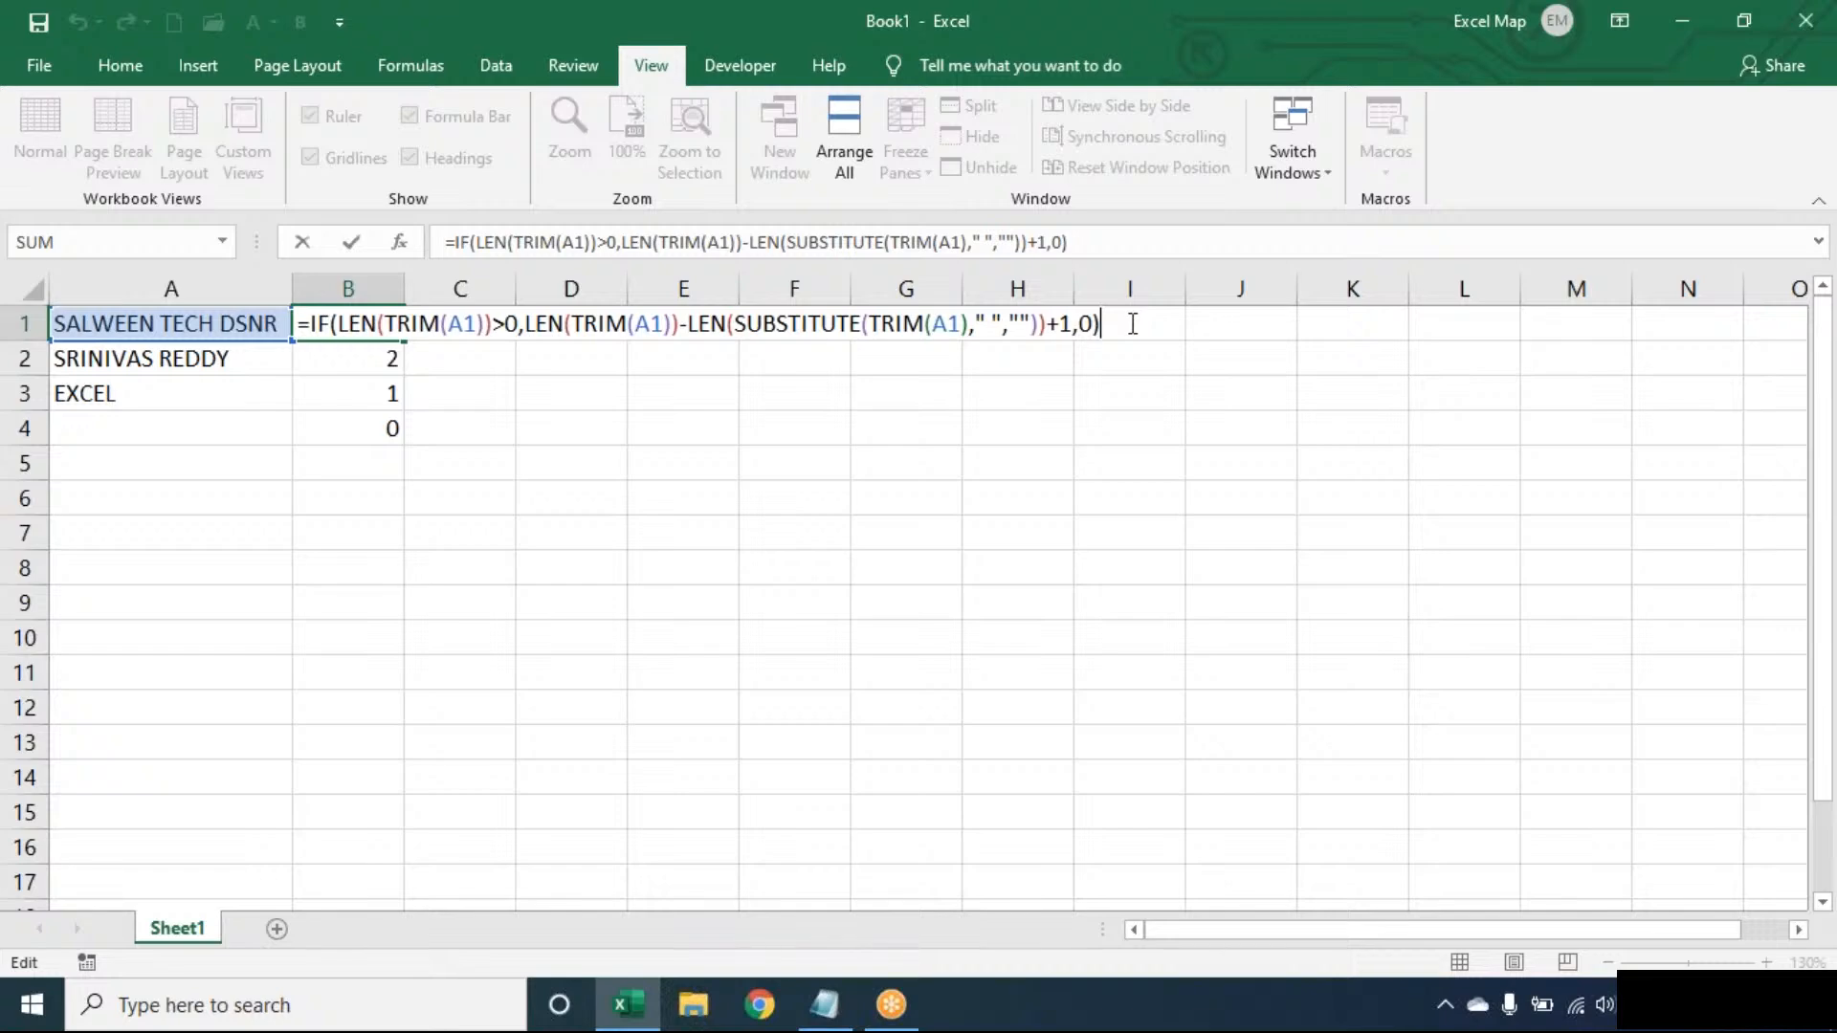
# - Commit B1, then delete every formula and value in B1:F4 so only A1:A3 text remains
pyautogui.press('Return')
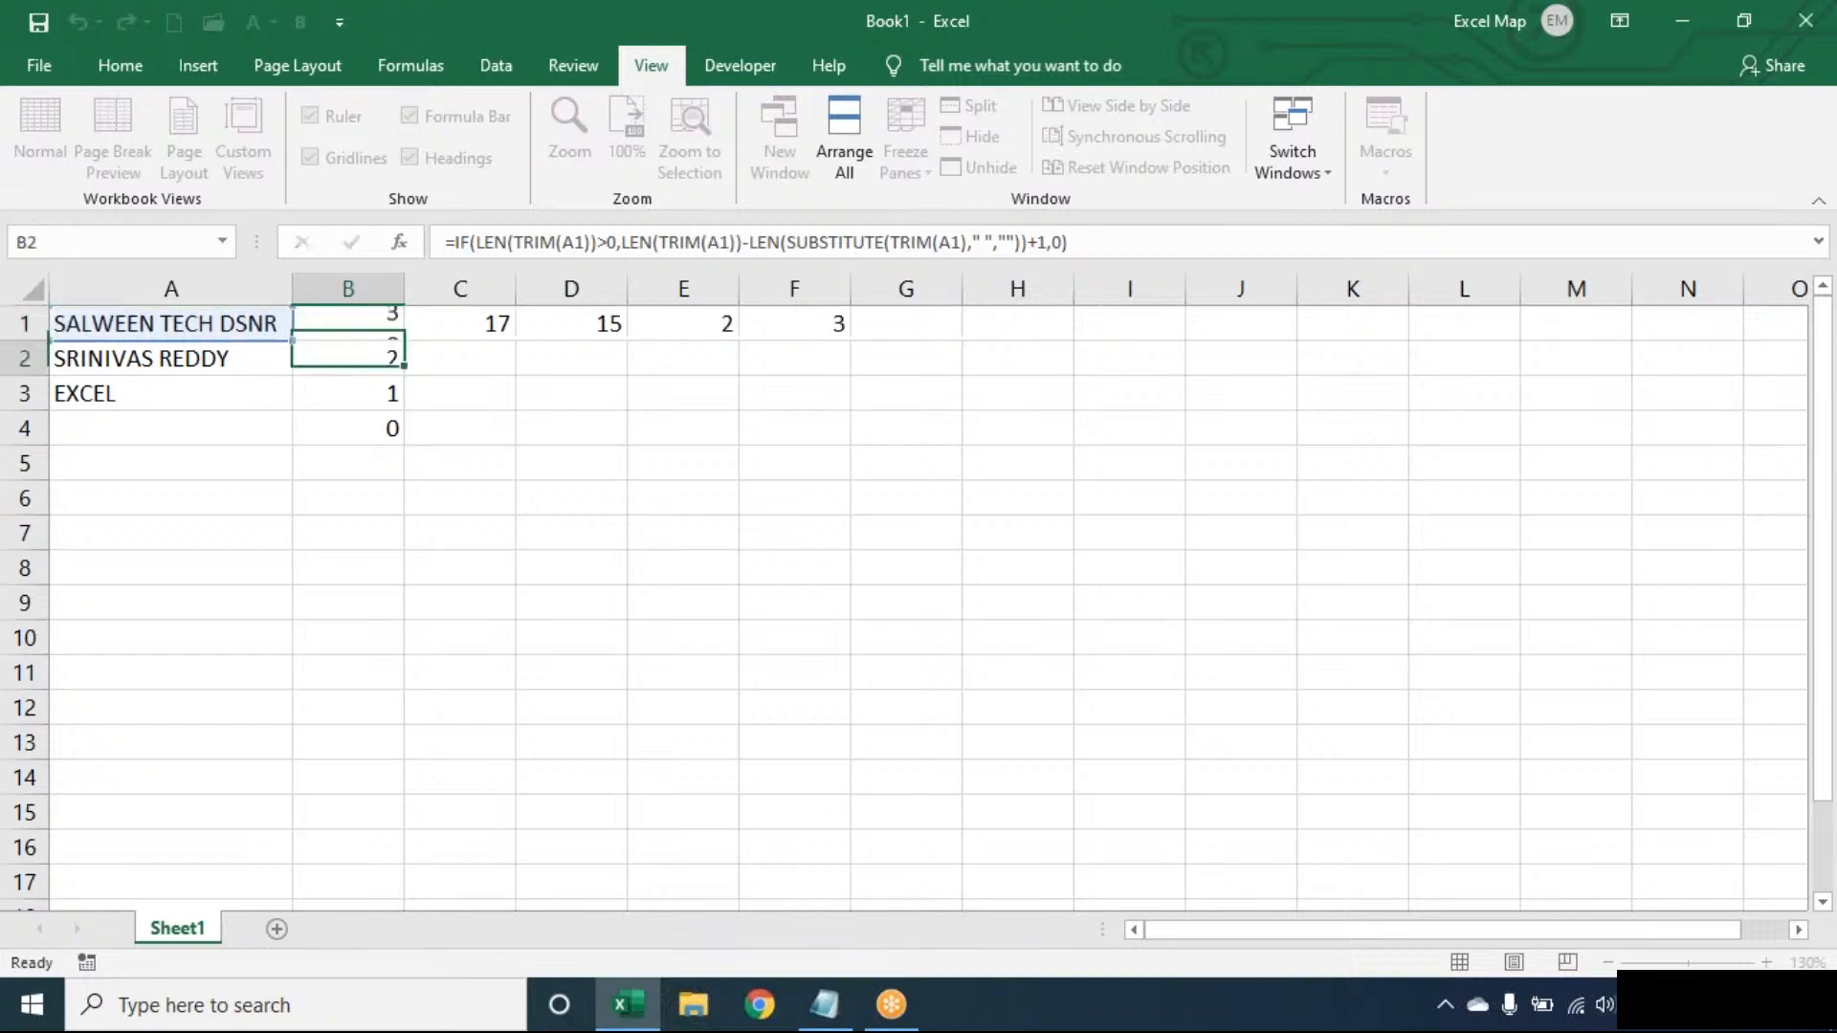
pyautogui.click(379, 331)
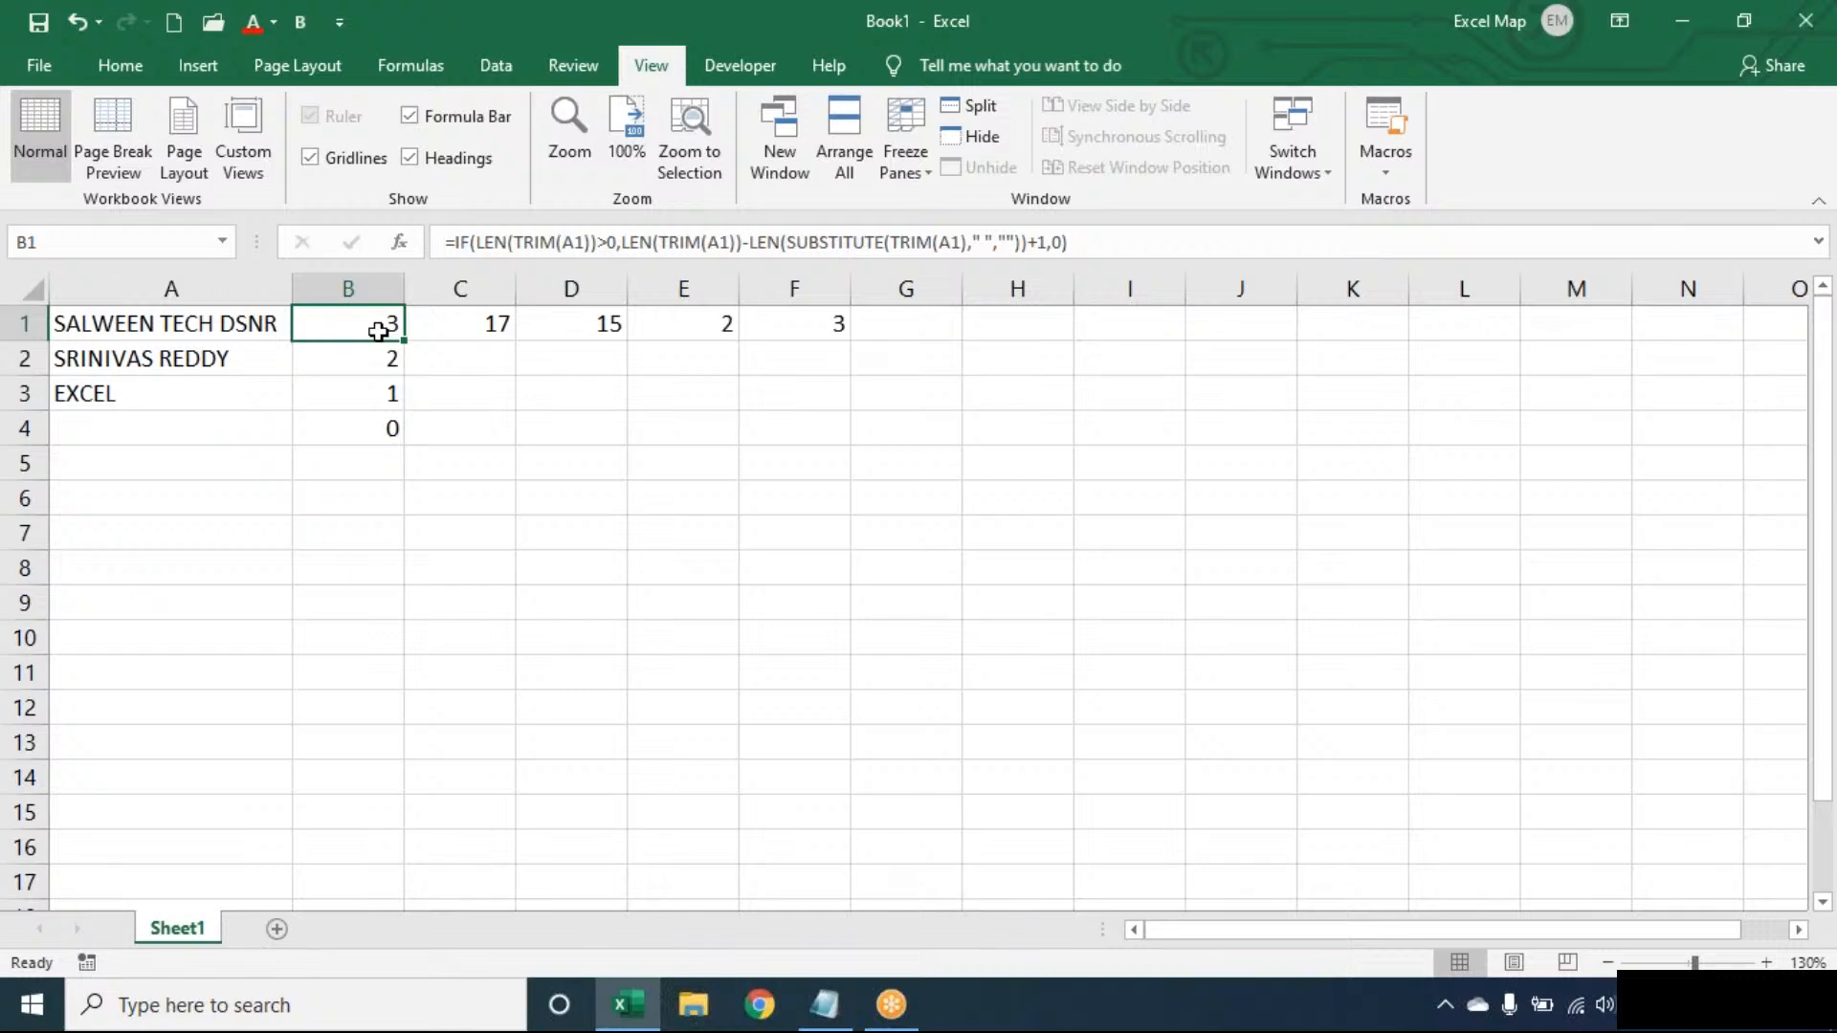
pyautogui.hotkey('ctrl', 'shift', 'End')
pyautogui.press('Delete')
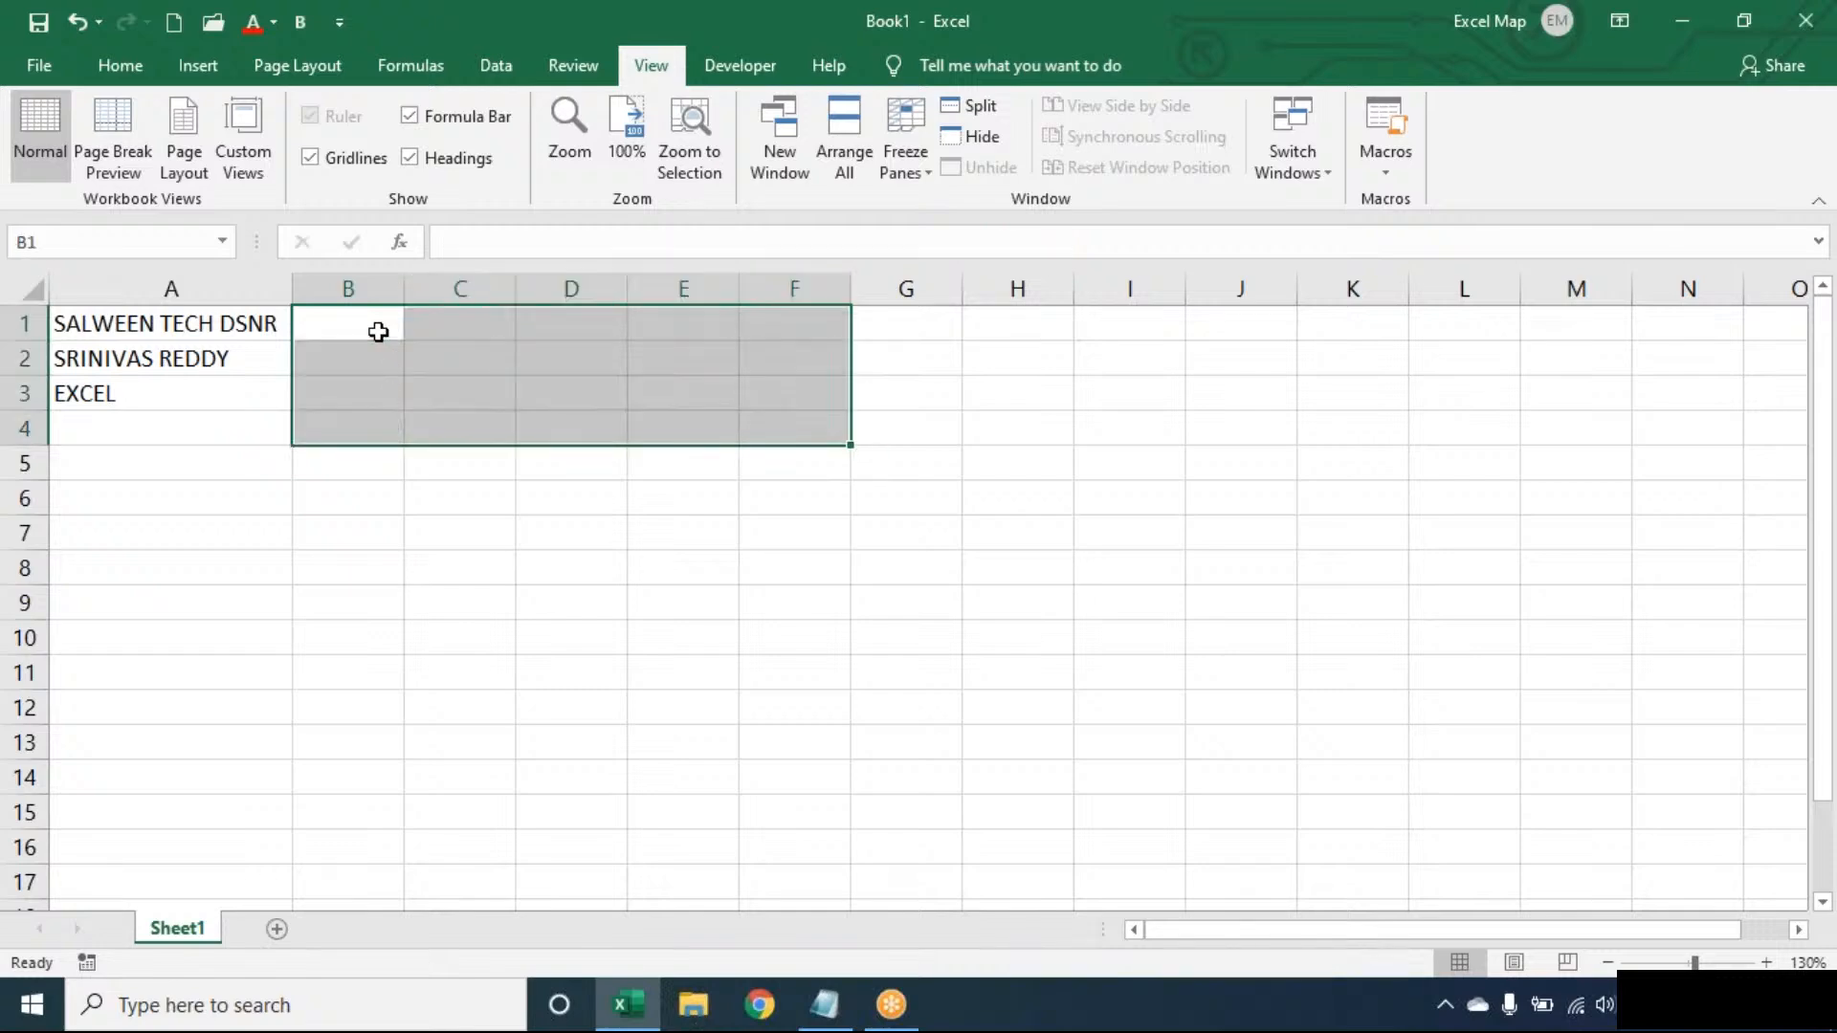
pyautogui.click(375, 331)
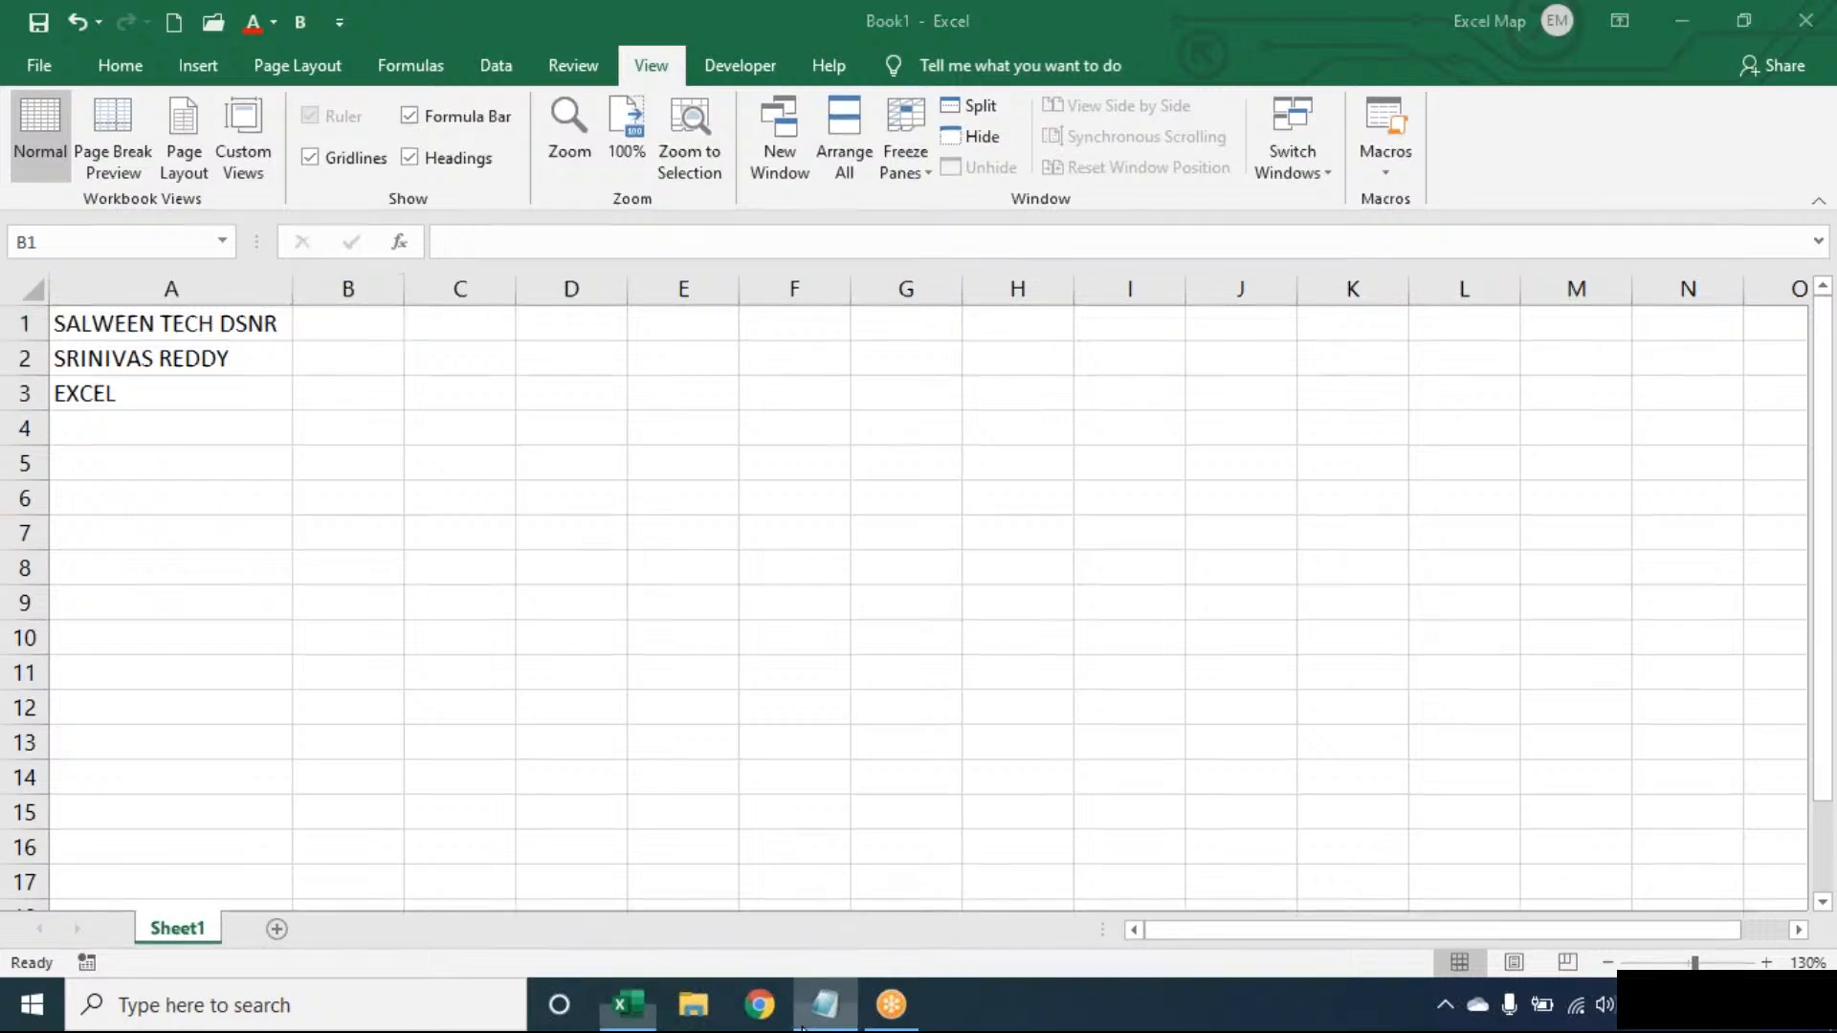
pyautogui.click(824, 1004)
# - Type the heading 'Extract Last Word:' on a new line below the dashes, followed by blank lines
pyautogui.press('BackSpace')
pyautogui.press('BackSpace')
pyautogui.press('Down')
pyautogui.press('Return')
pyautogui.press('Return')
pyautogui.write('Extra')
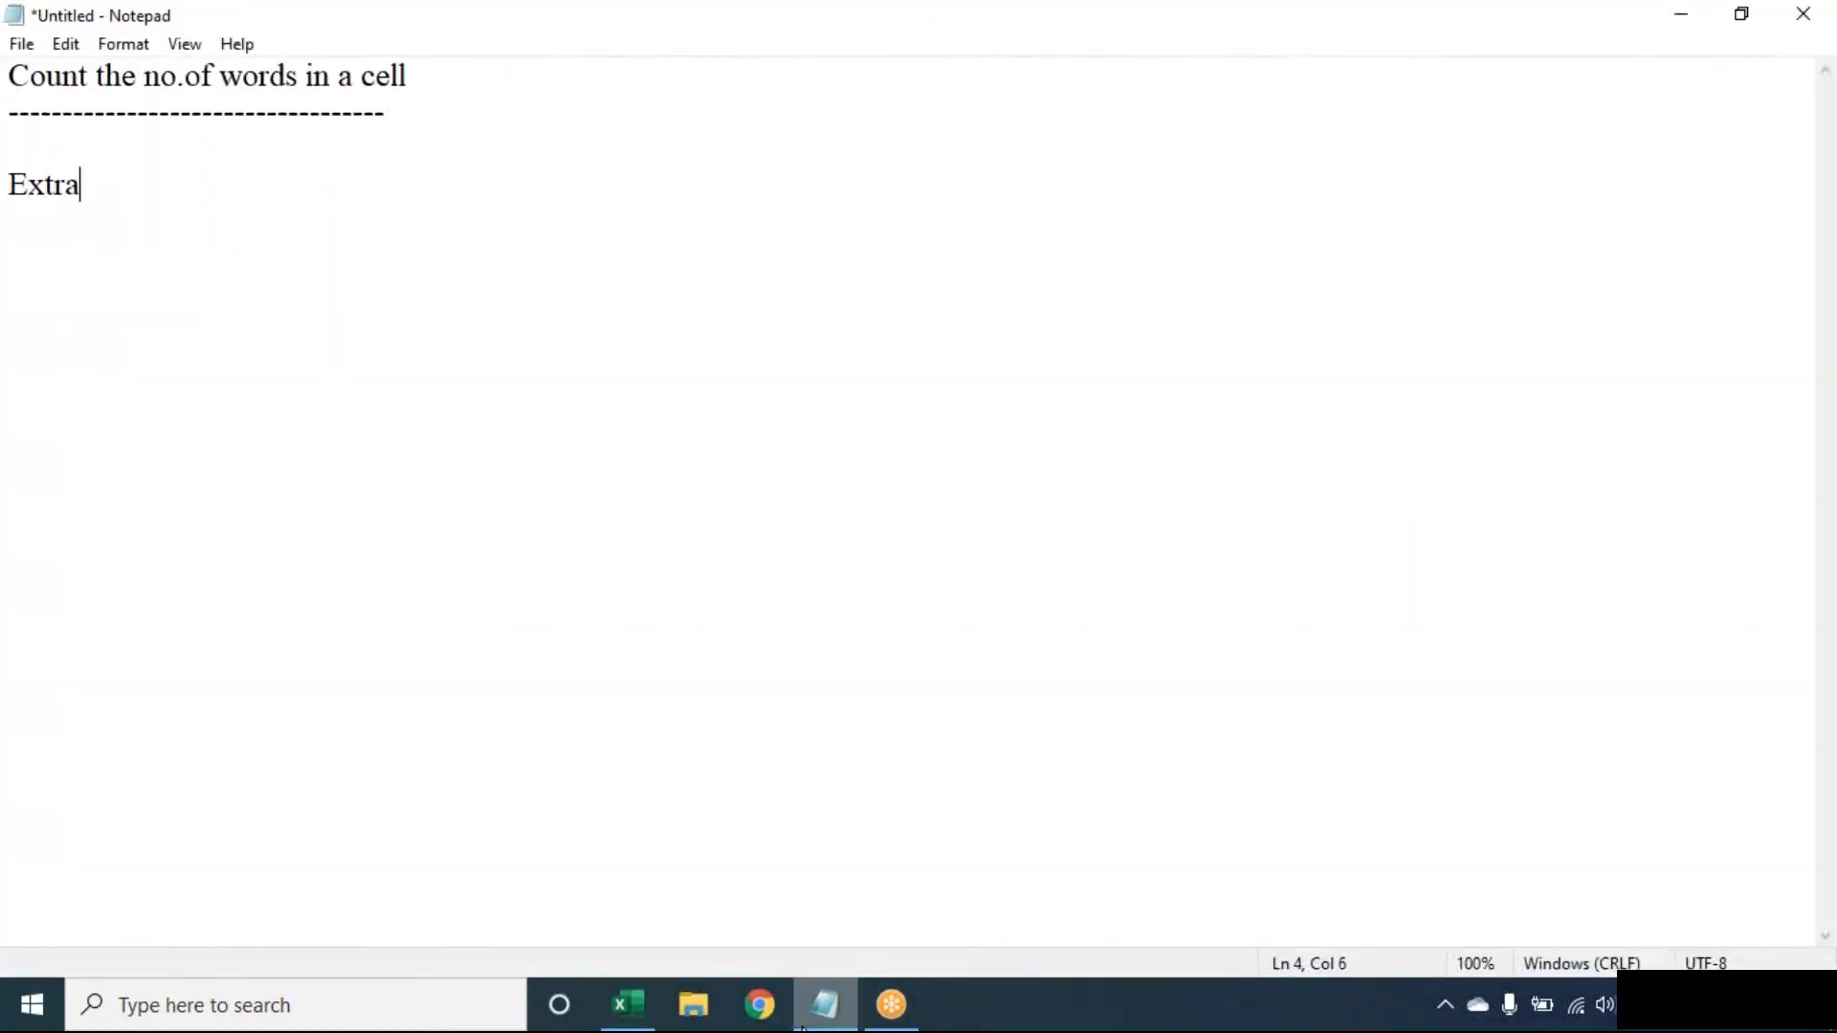
pyautogui.write('ct Last Wor')
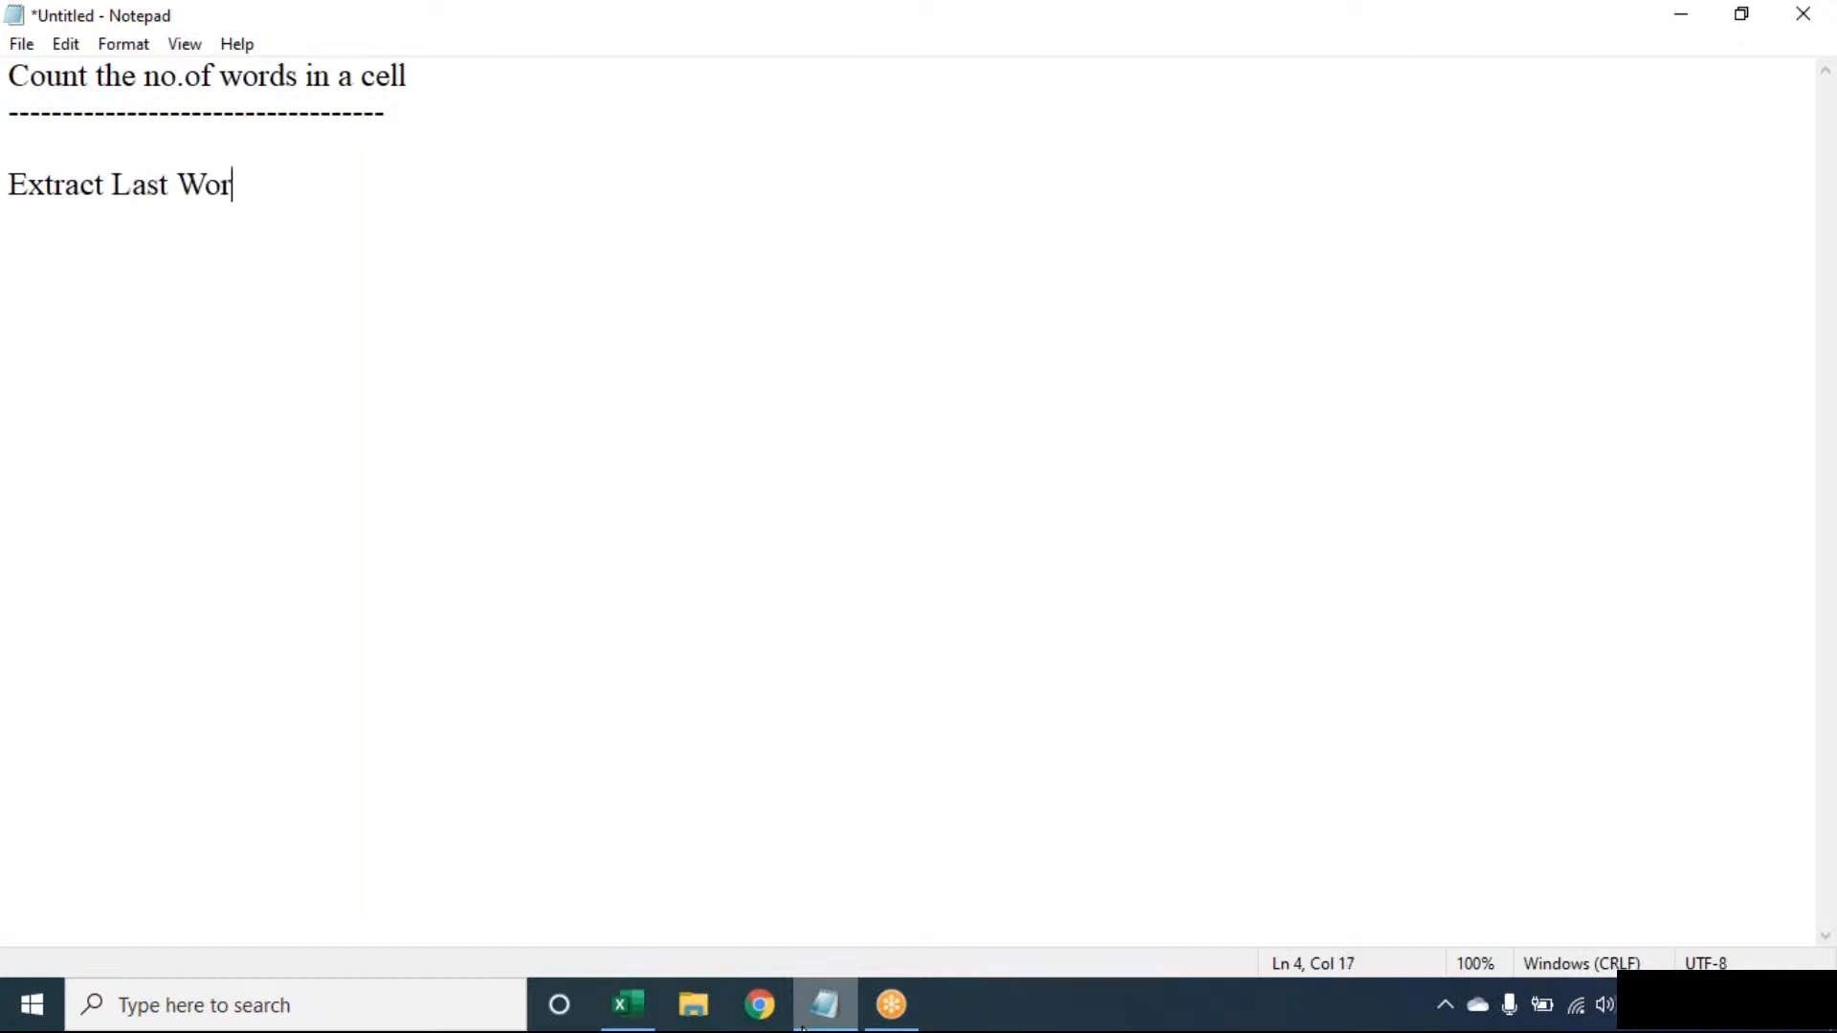
pyautogui.write('d:')
pyautogui.press('Return')
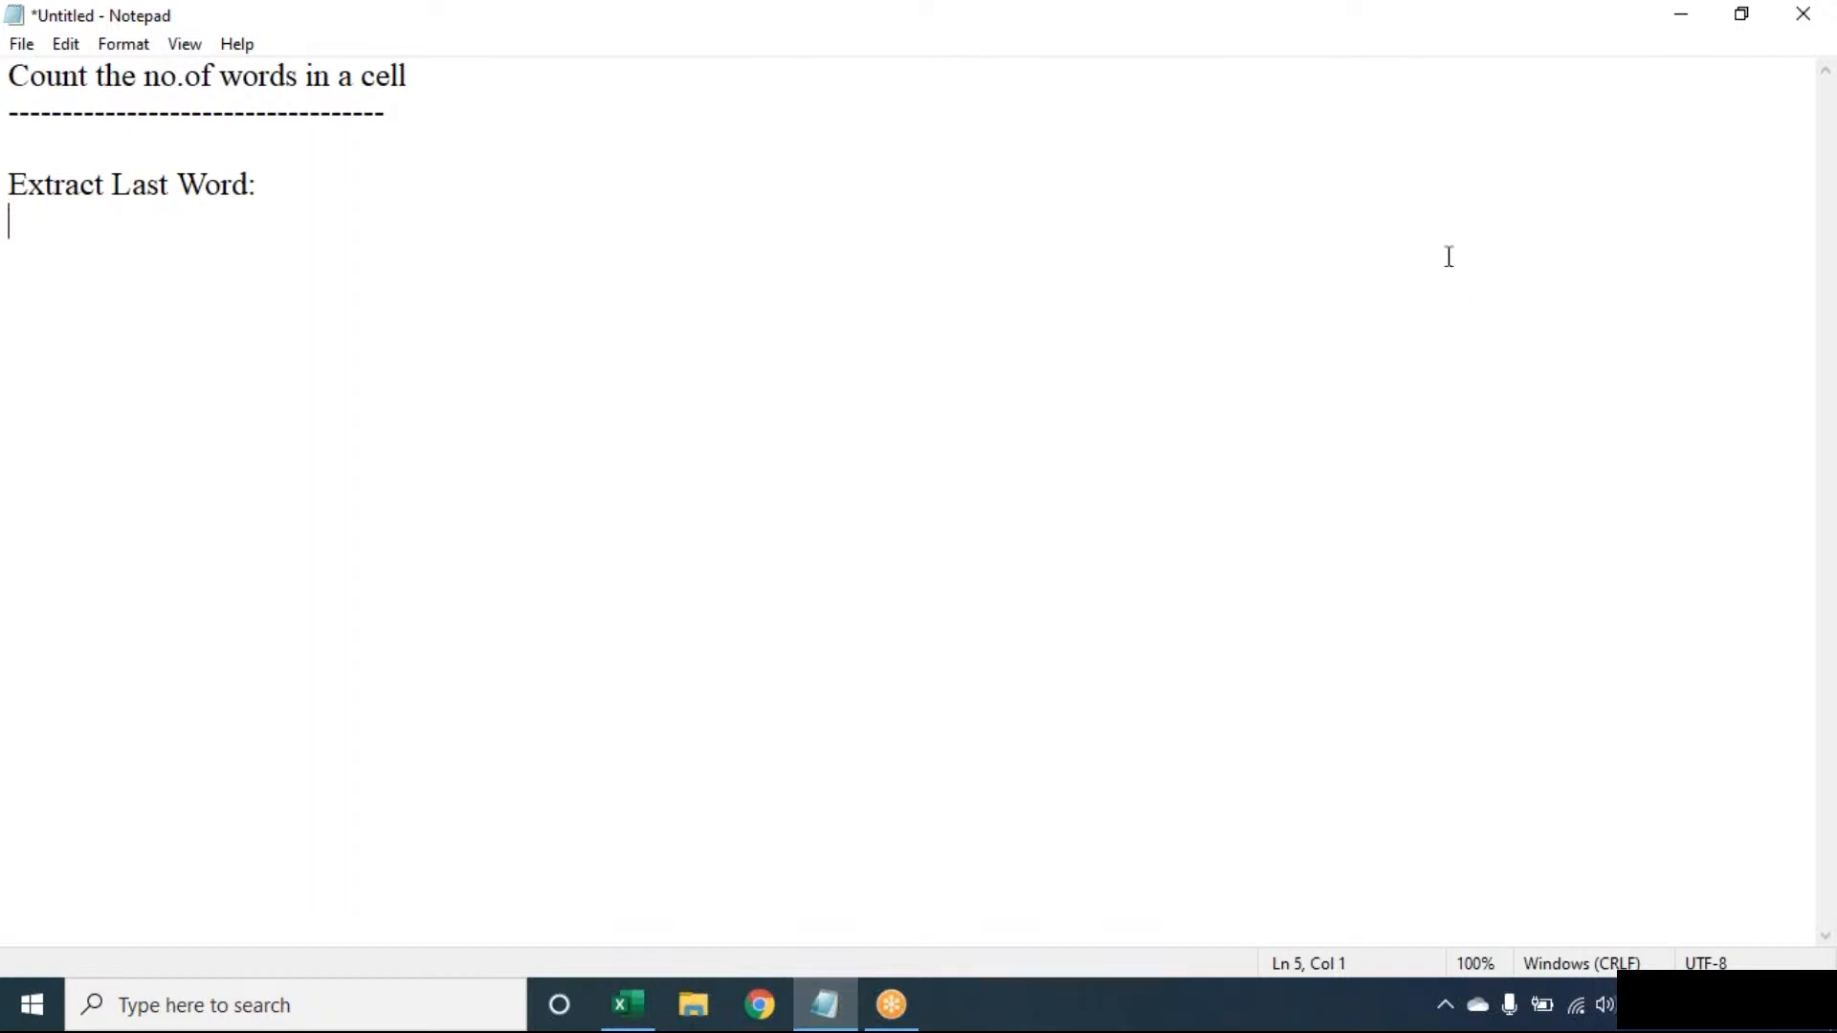
pyautogui.click(1282, 46)
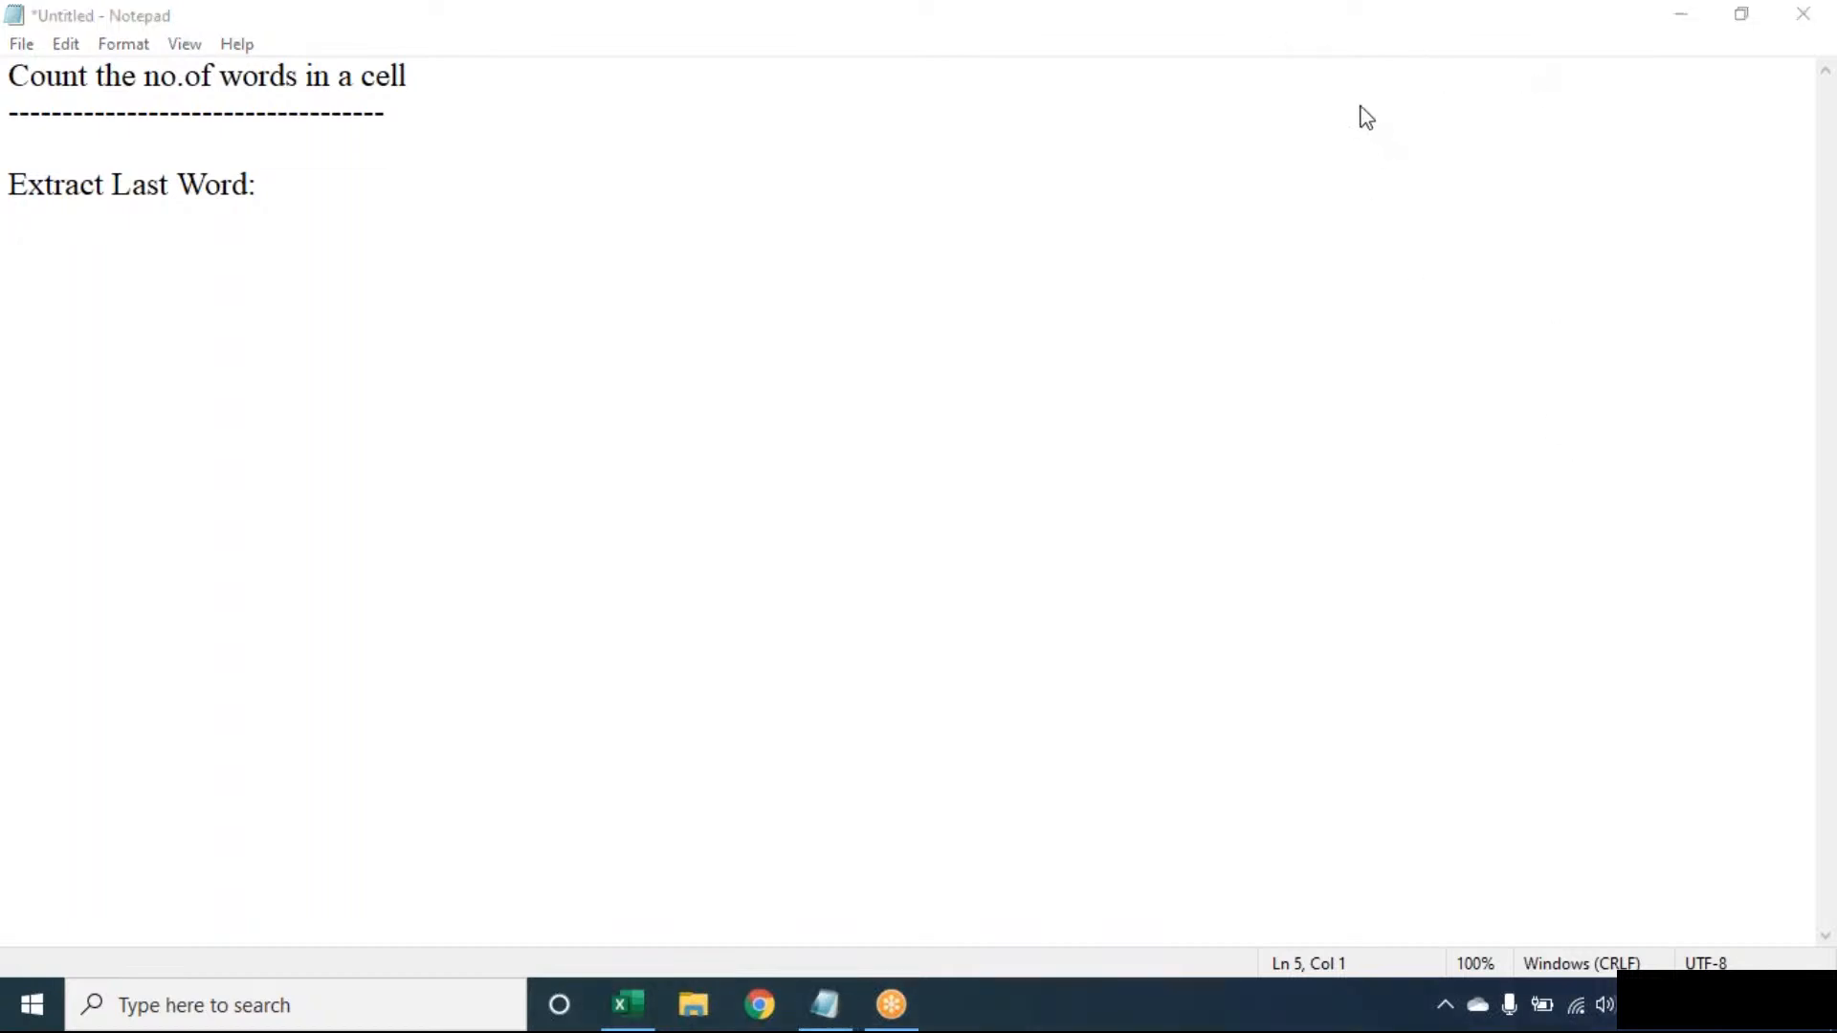
pyautogui.click(1273, 287)
pyautogui.press('Return')
pyautogui.press('Return')
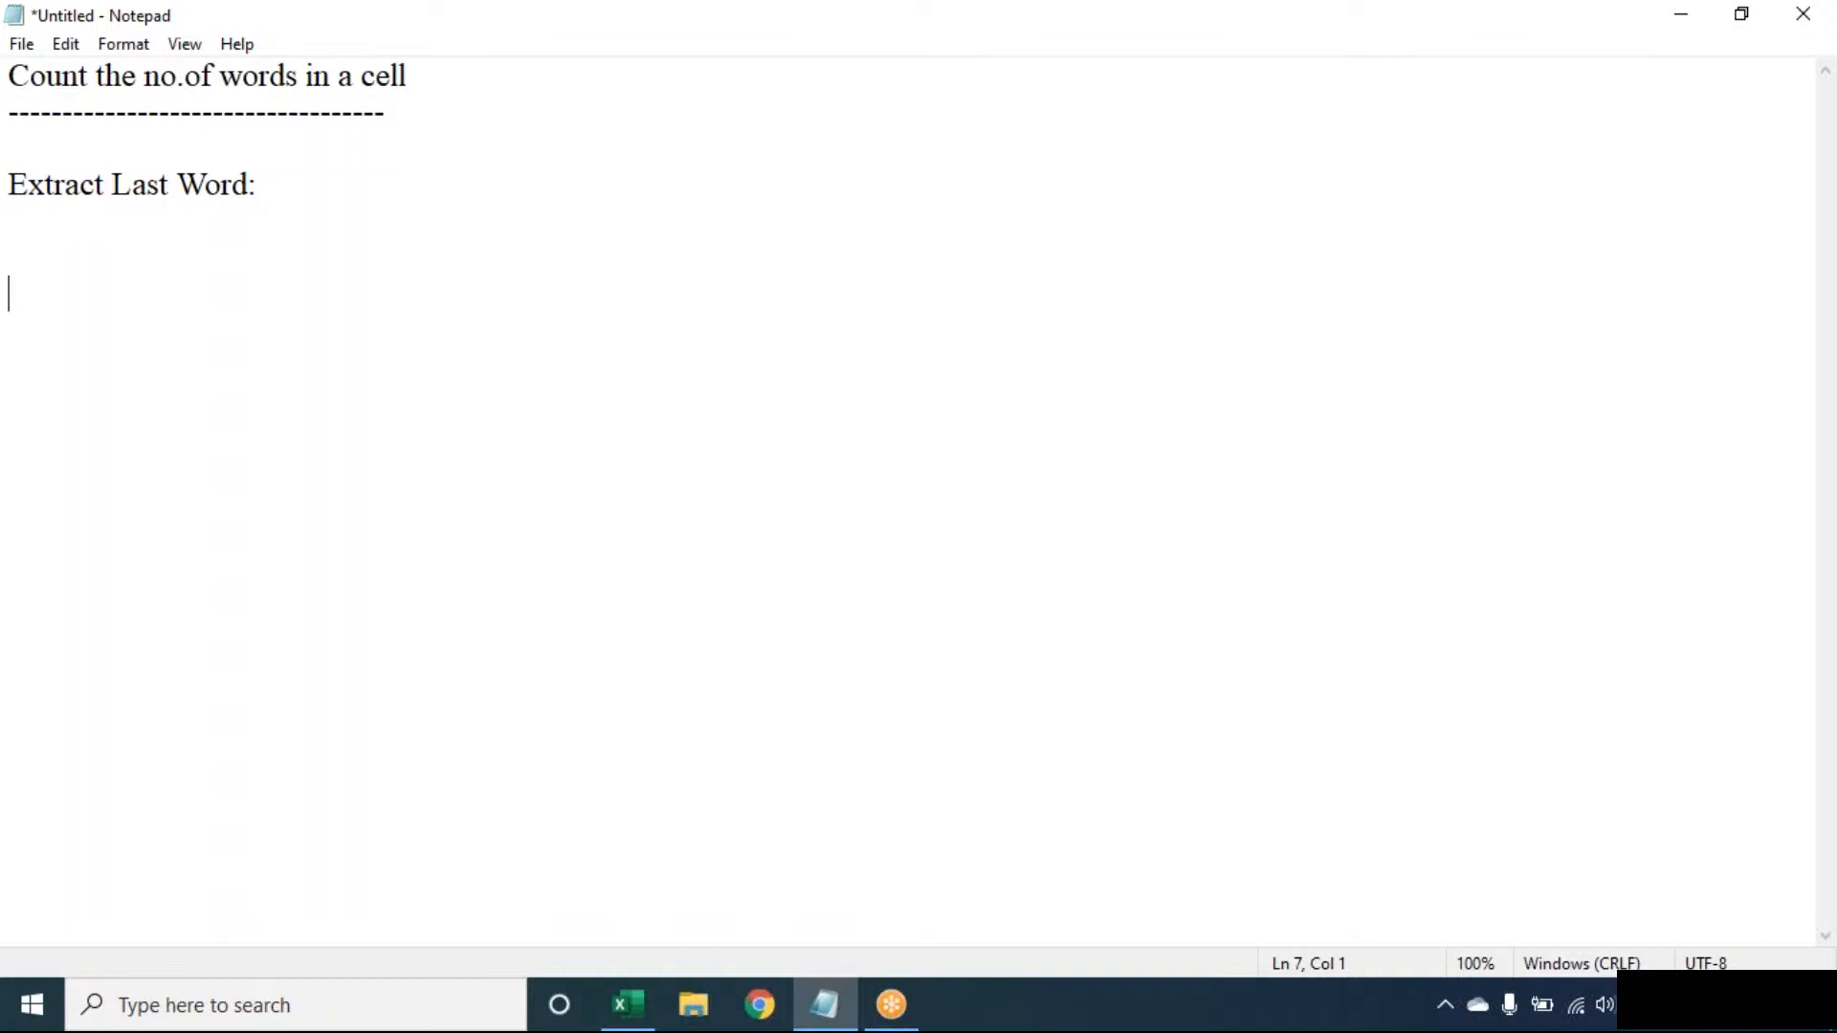
# - Enter =SUBSTITUTE(A1," ",REPT(" ",100)) in B1 to widen each space to 100 spaces
pyautogui.hotkey('alt', 'Tab')
pyautogui.write('=')
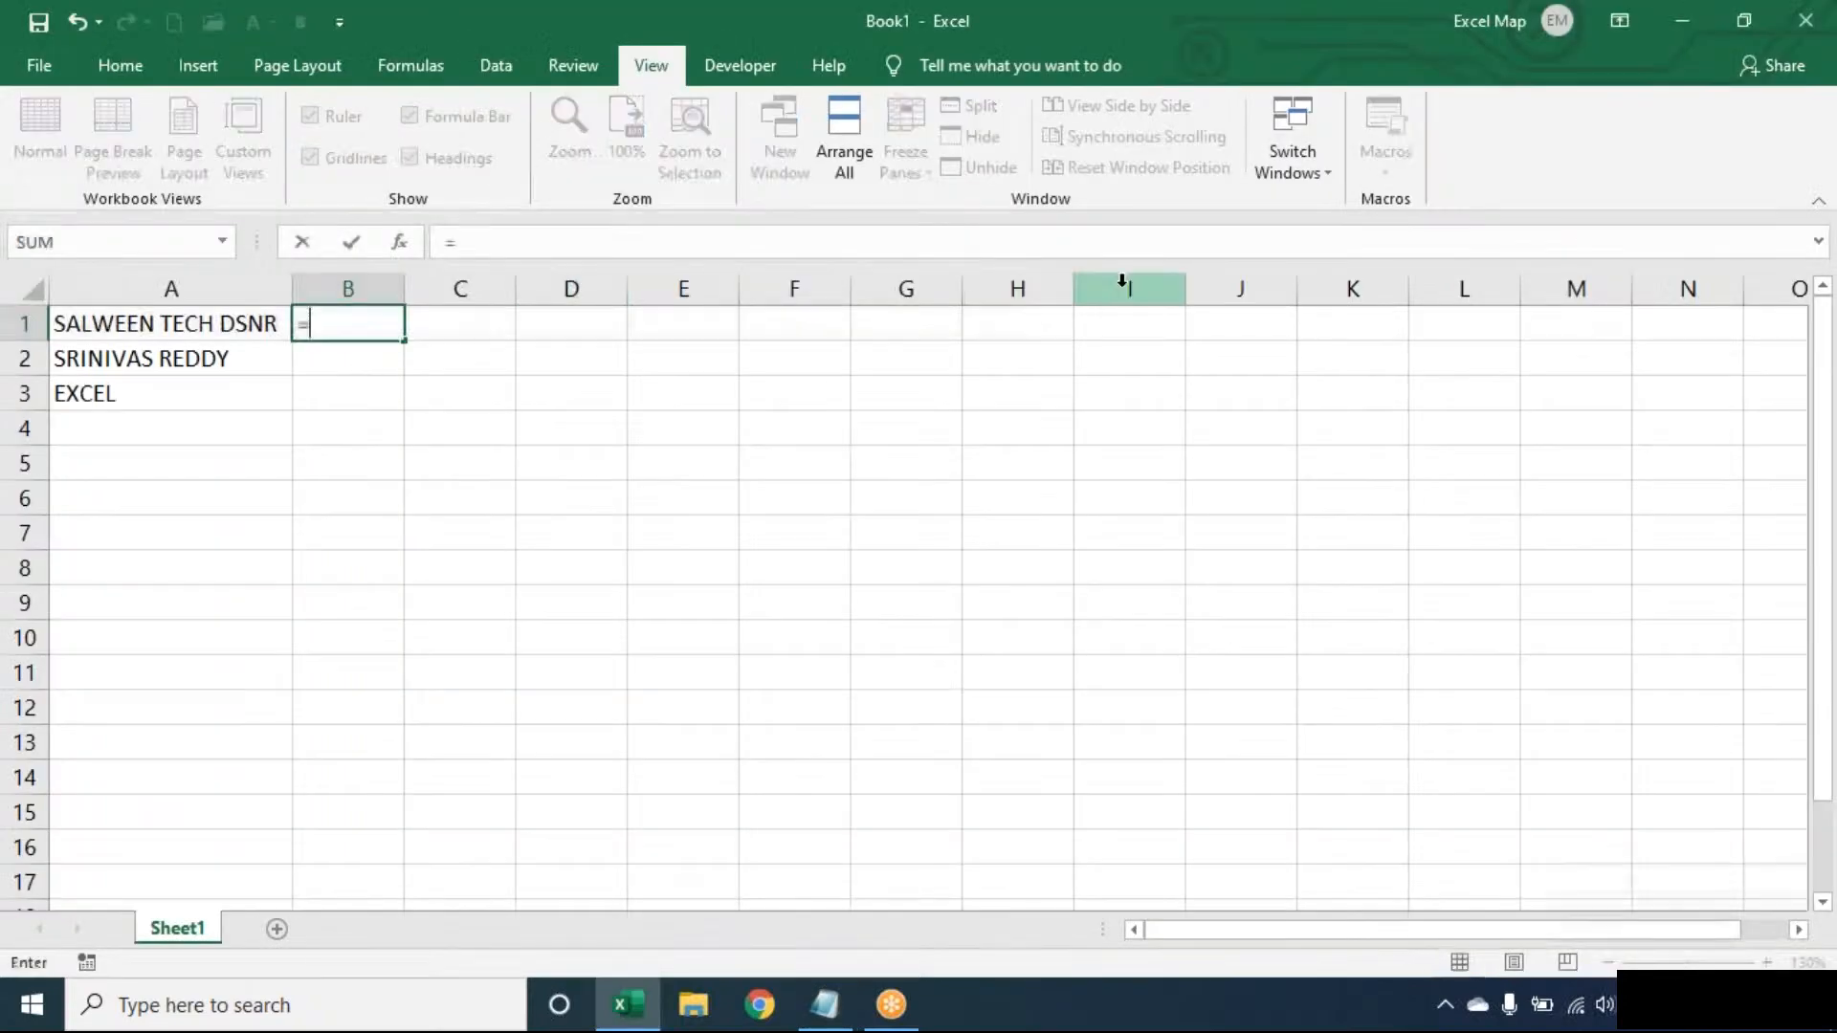
pyautogui.write('su')
pyautogui.press('Tab')
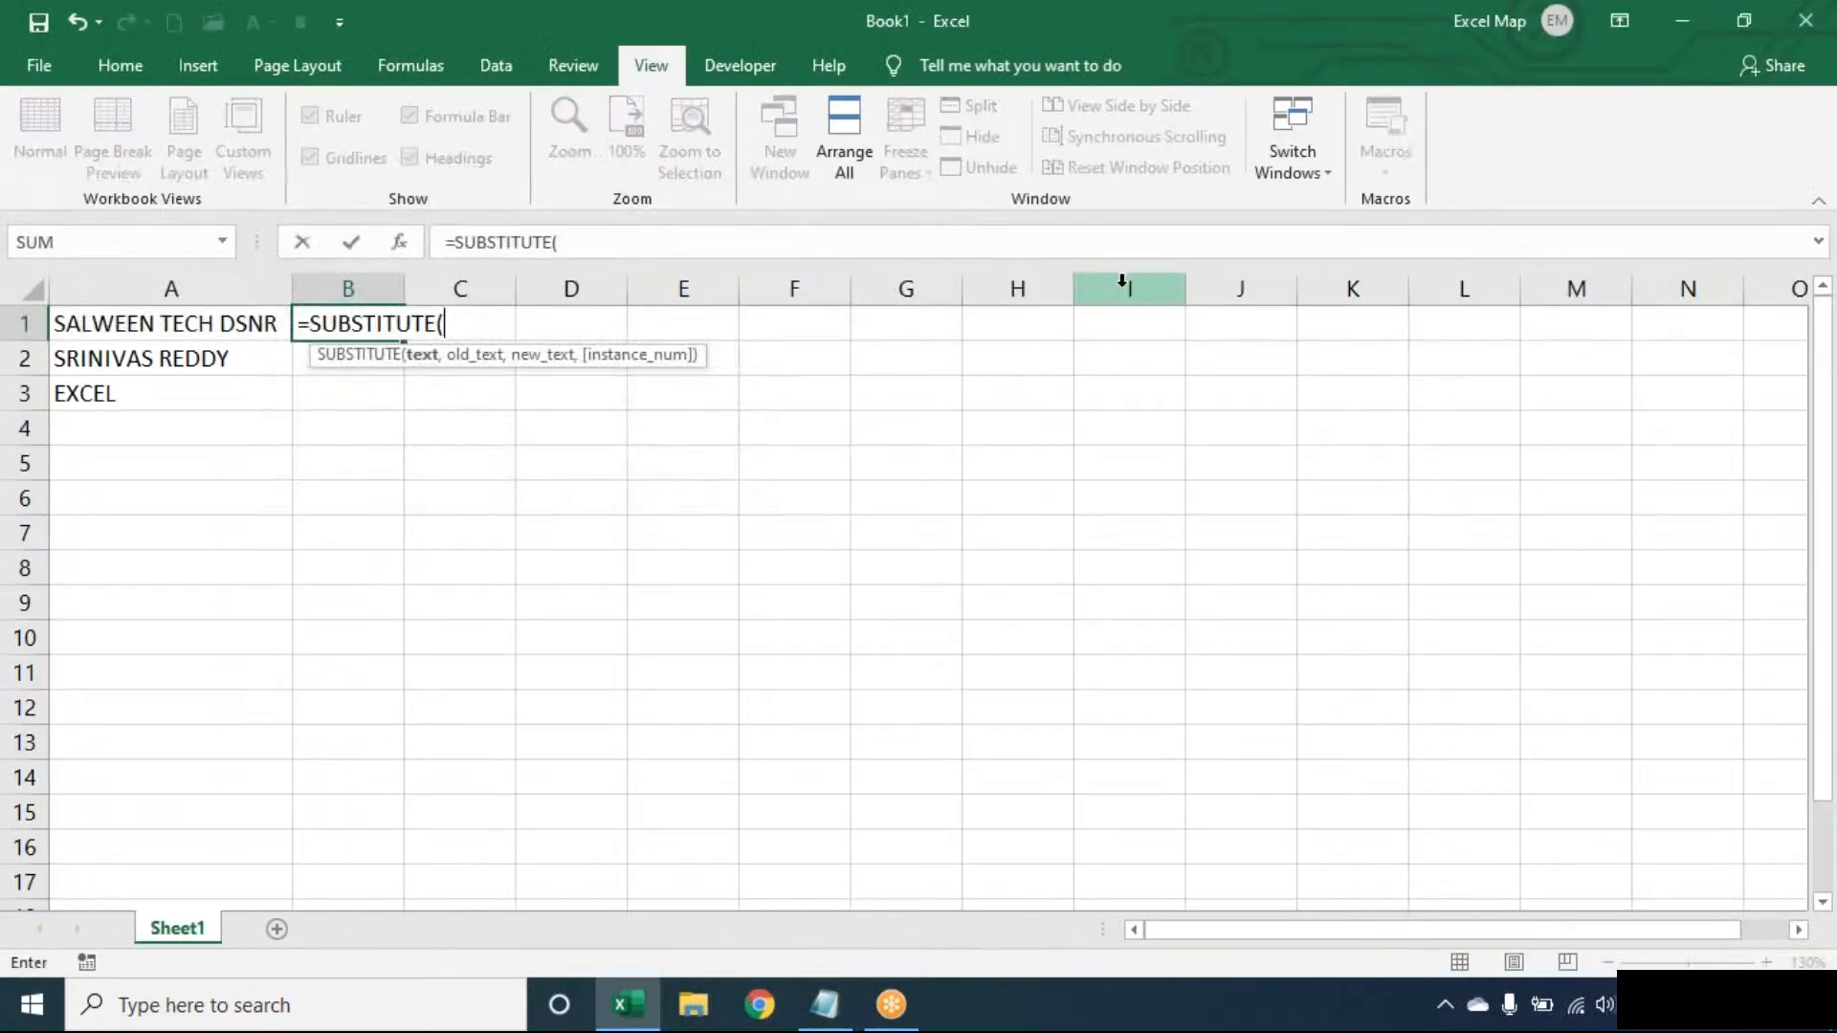
pyautogui.write('A1')
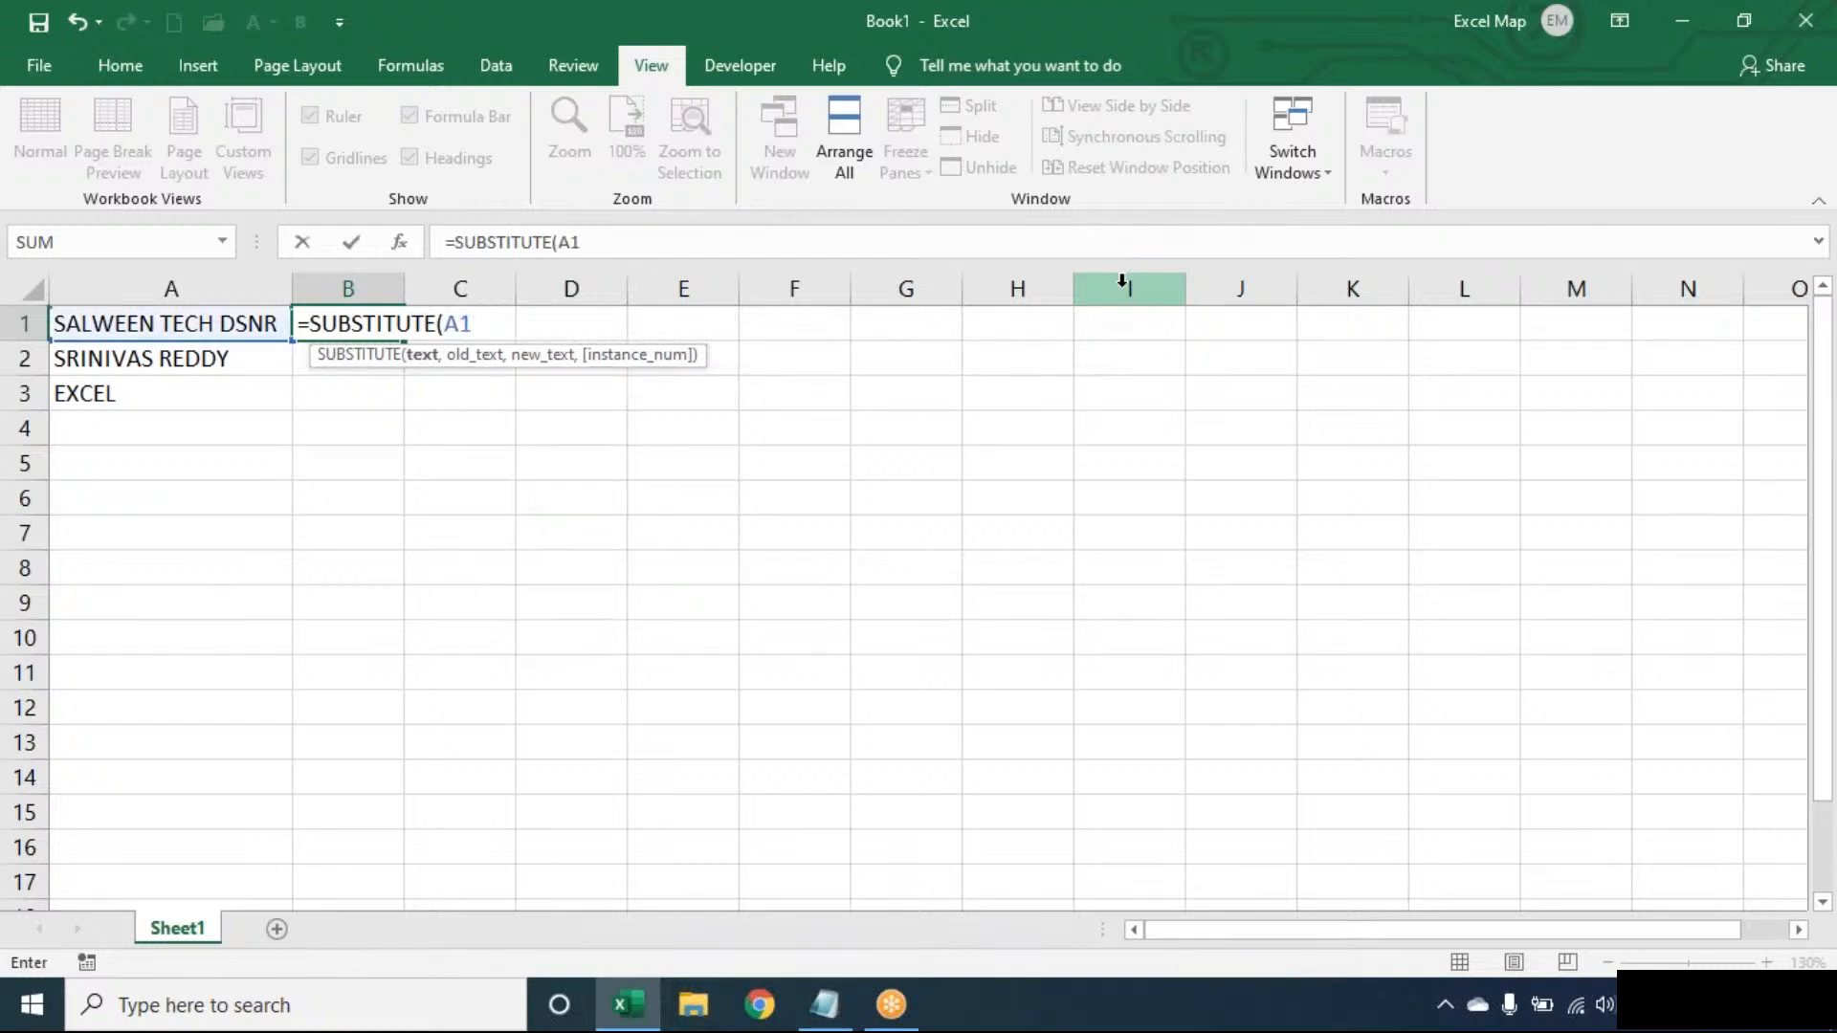
pyautogui.write('," ",')
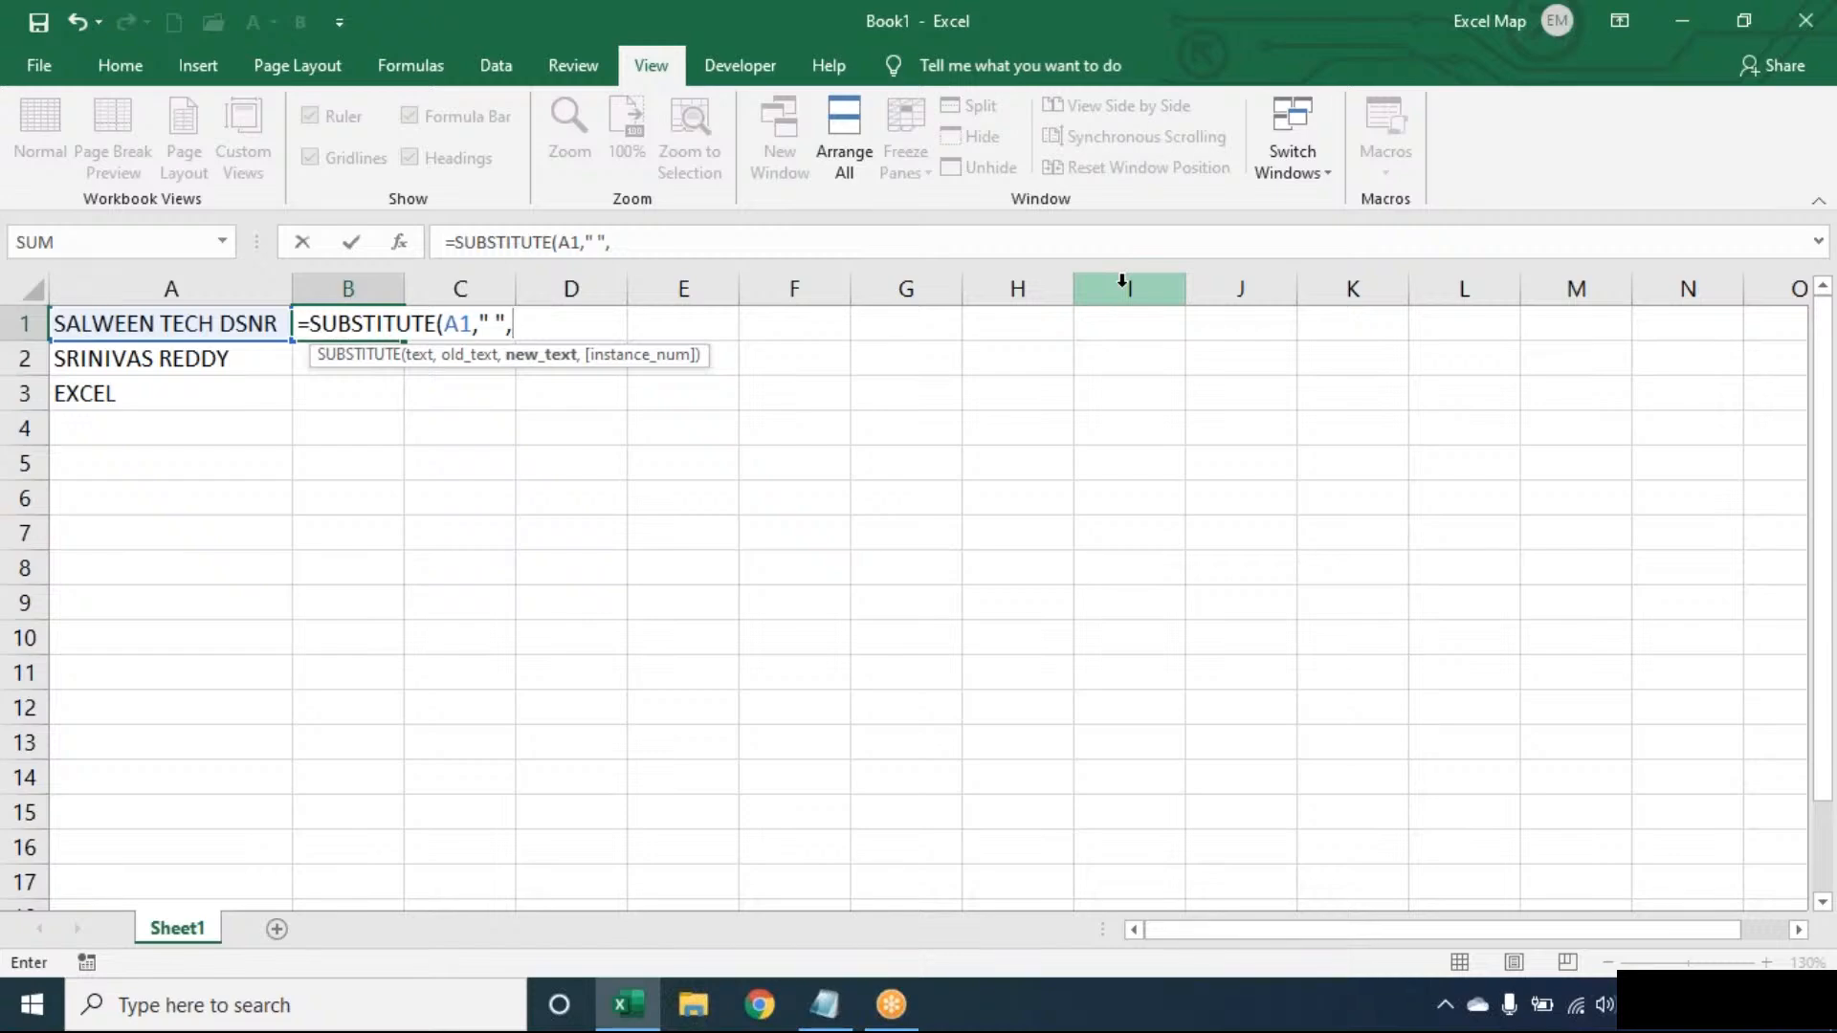
pyautogui.write('REPT(')
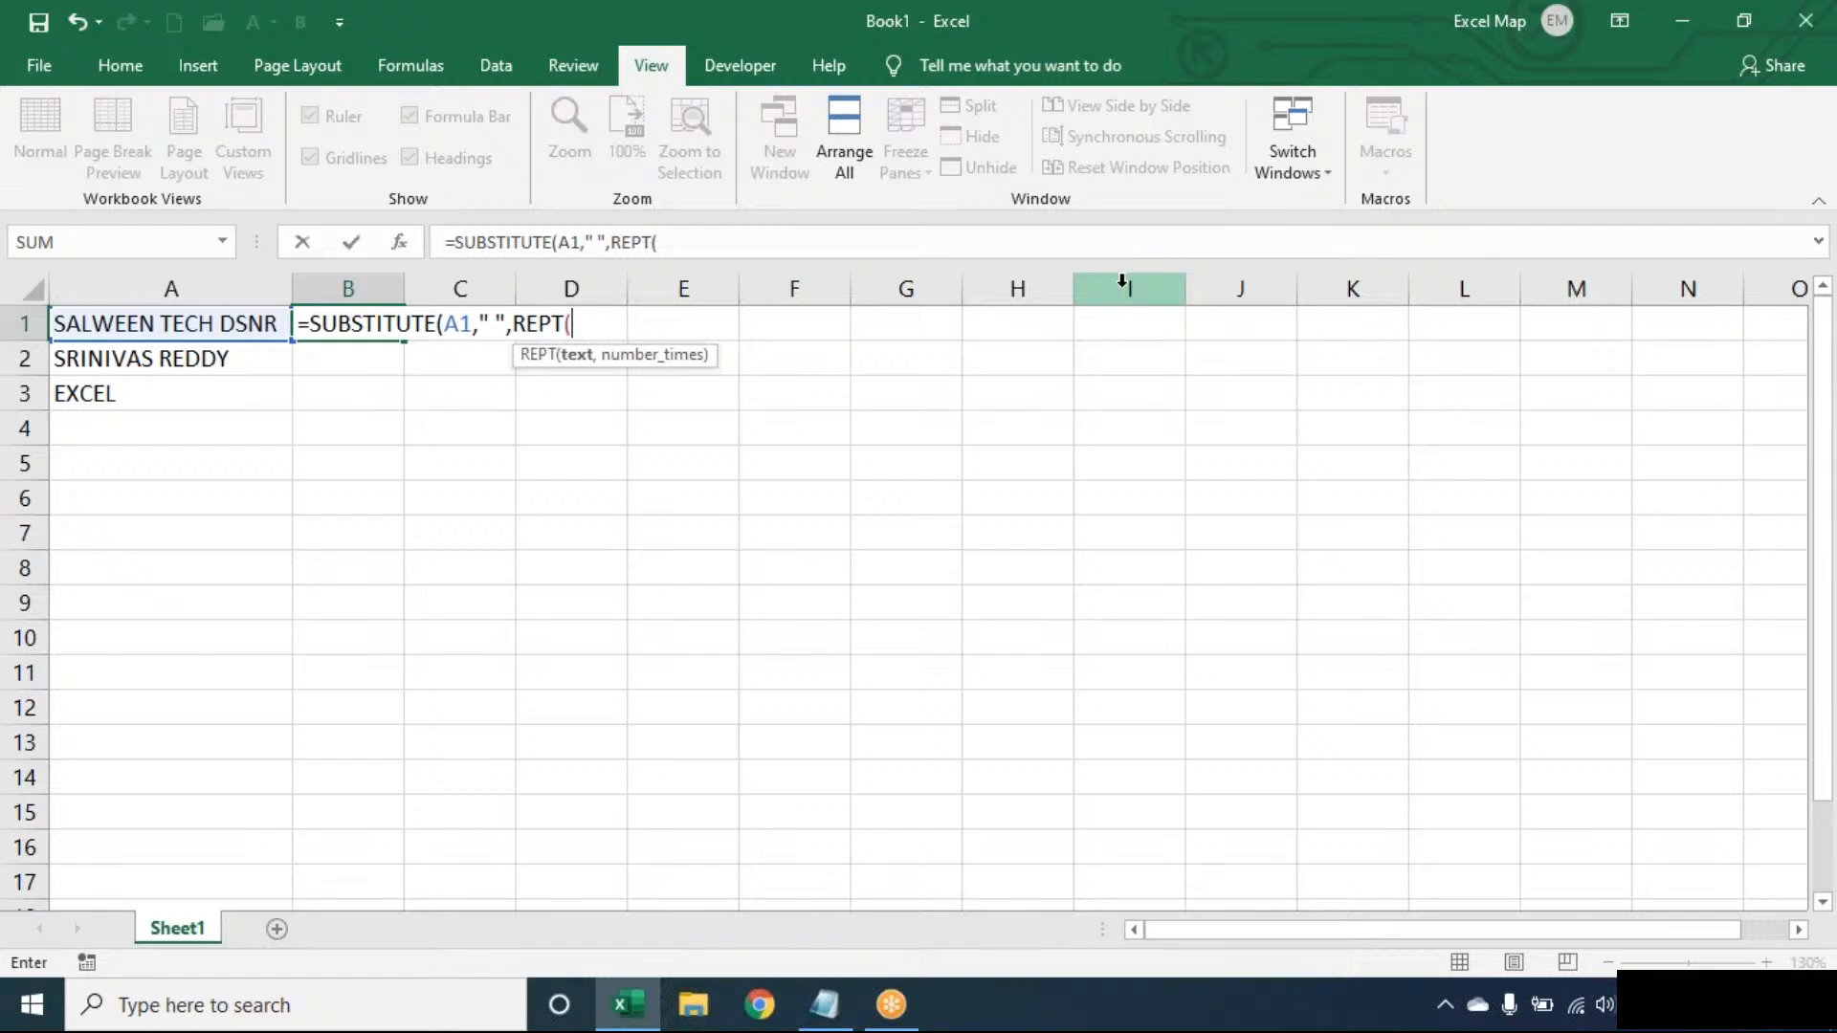
pyautogui.write('" ",100)')
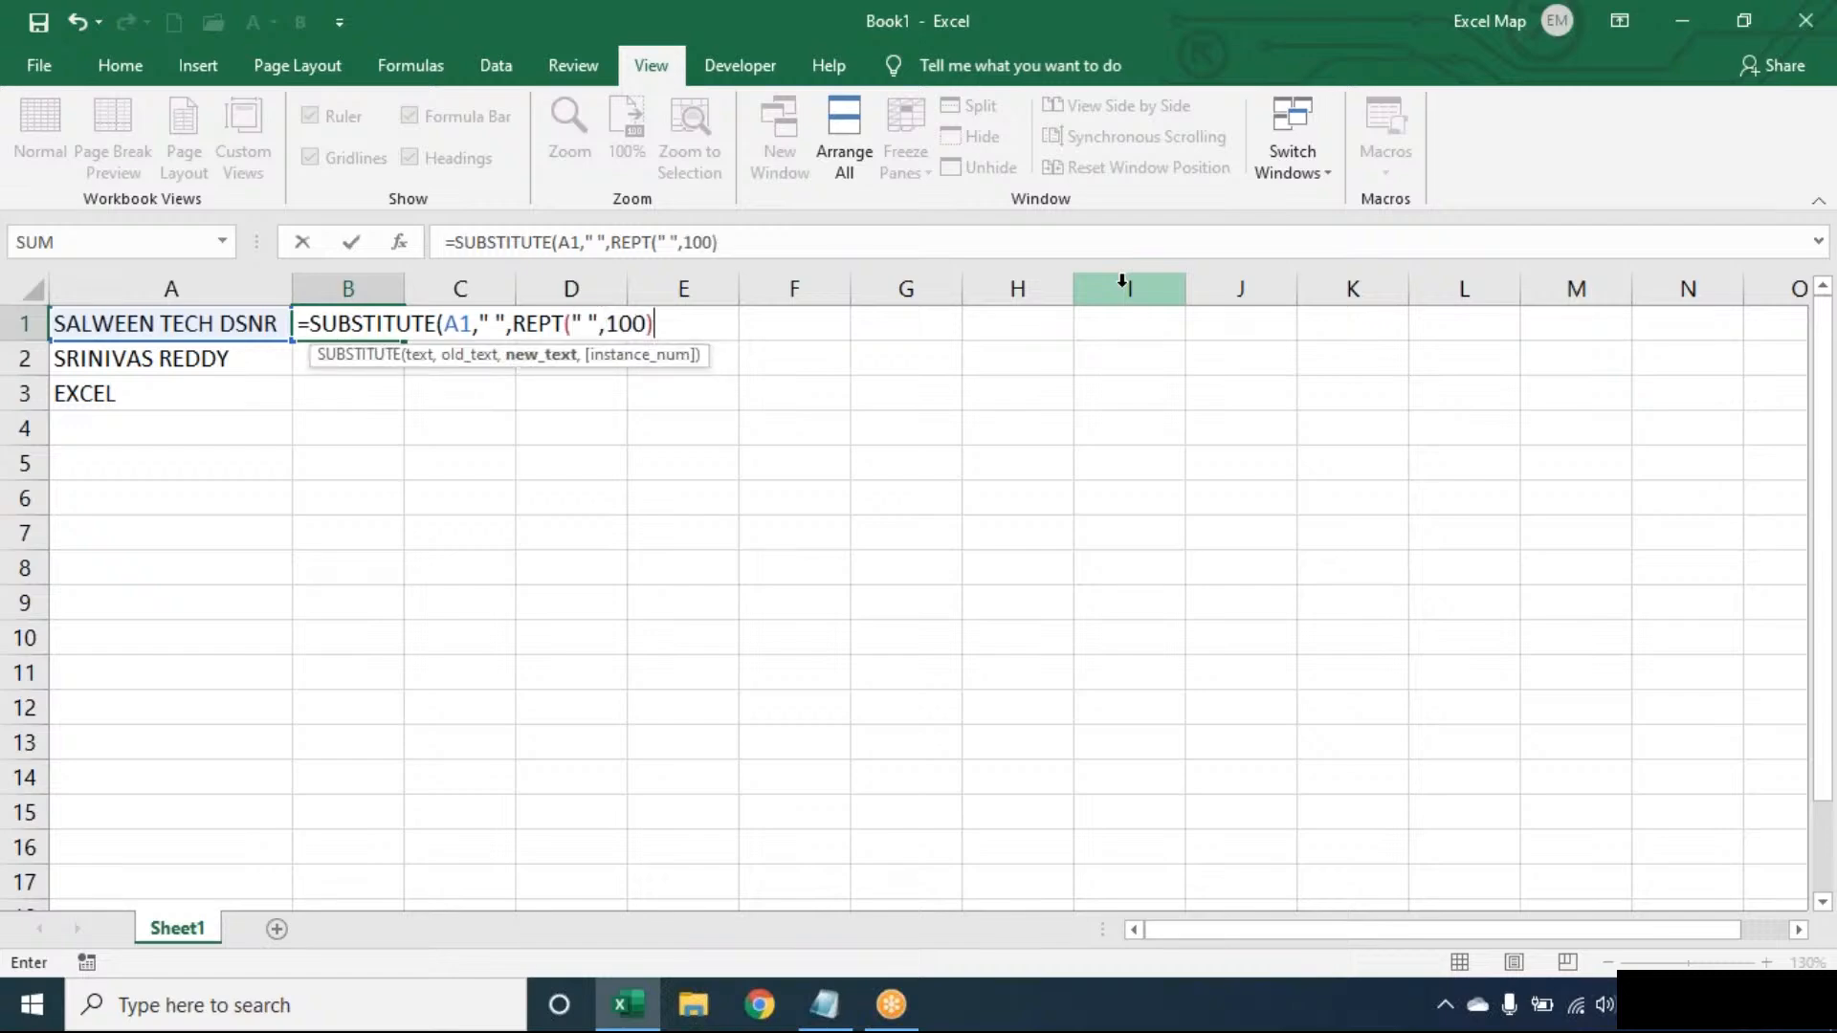
pyautogui.write(')')
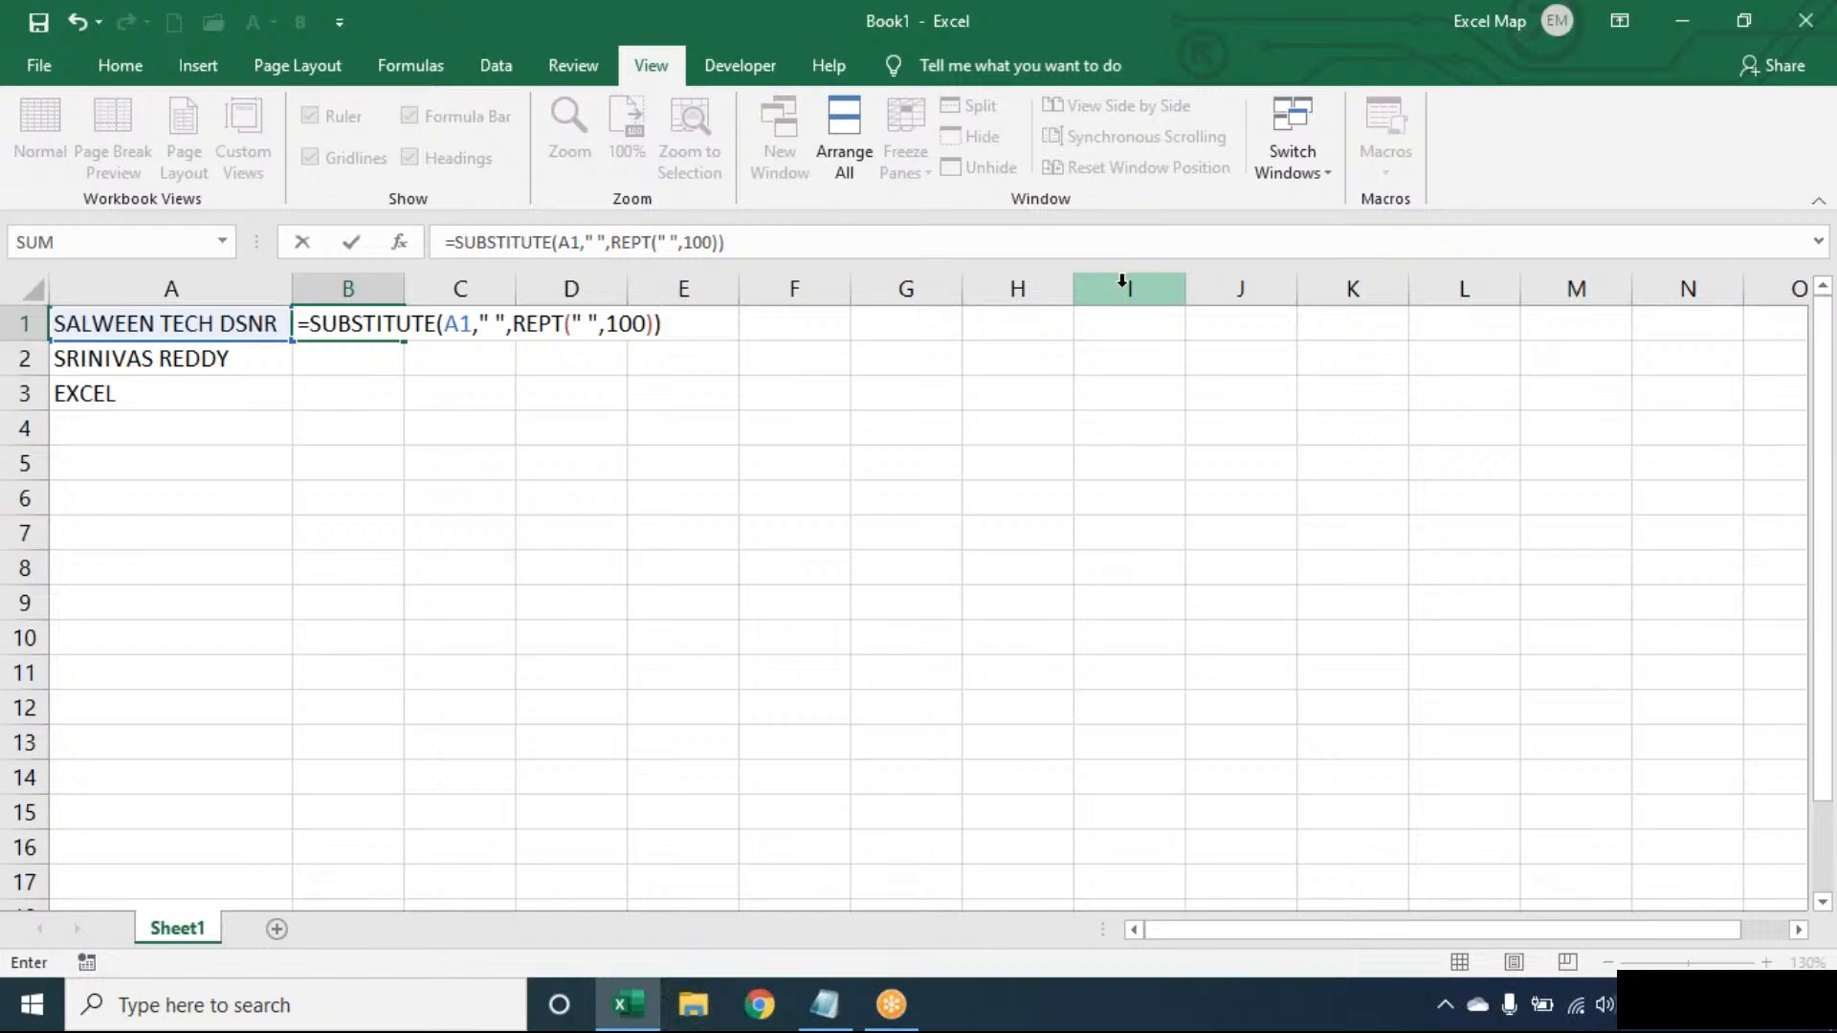
pyautogui.press('Return')
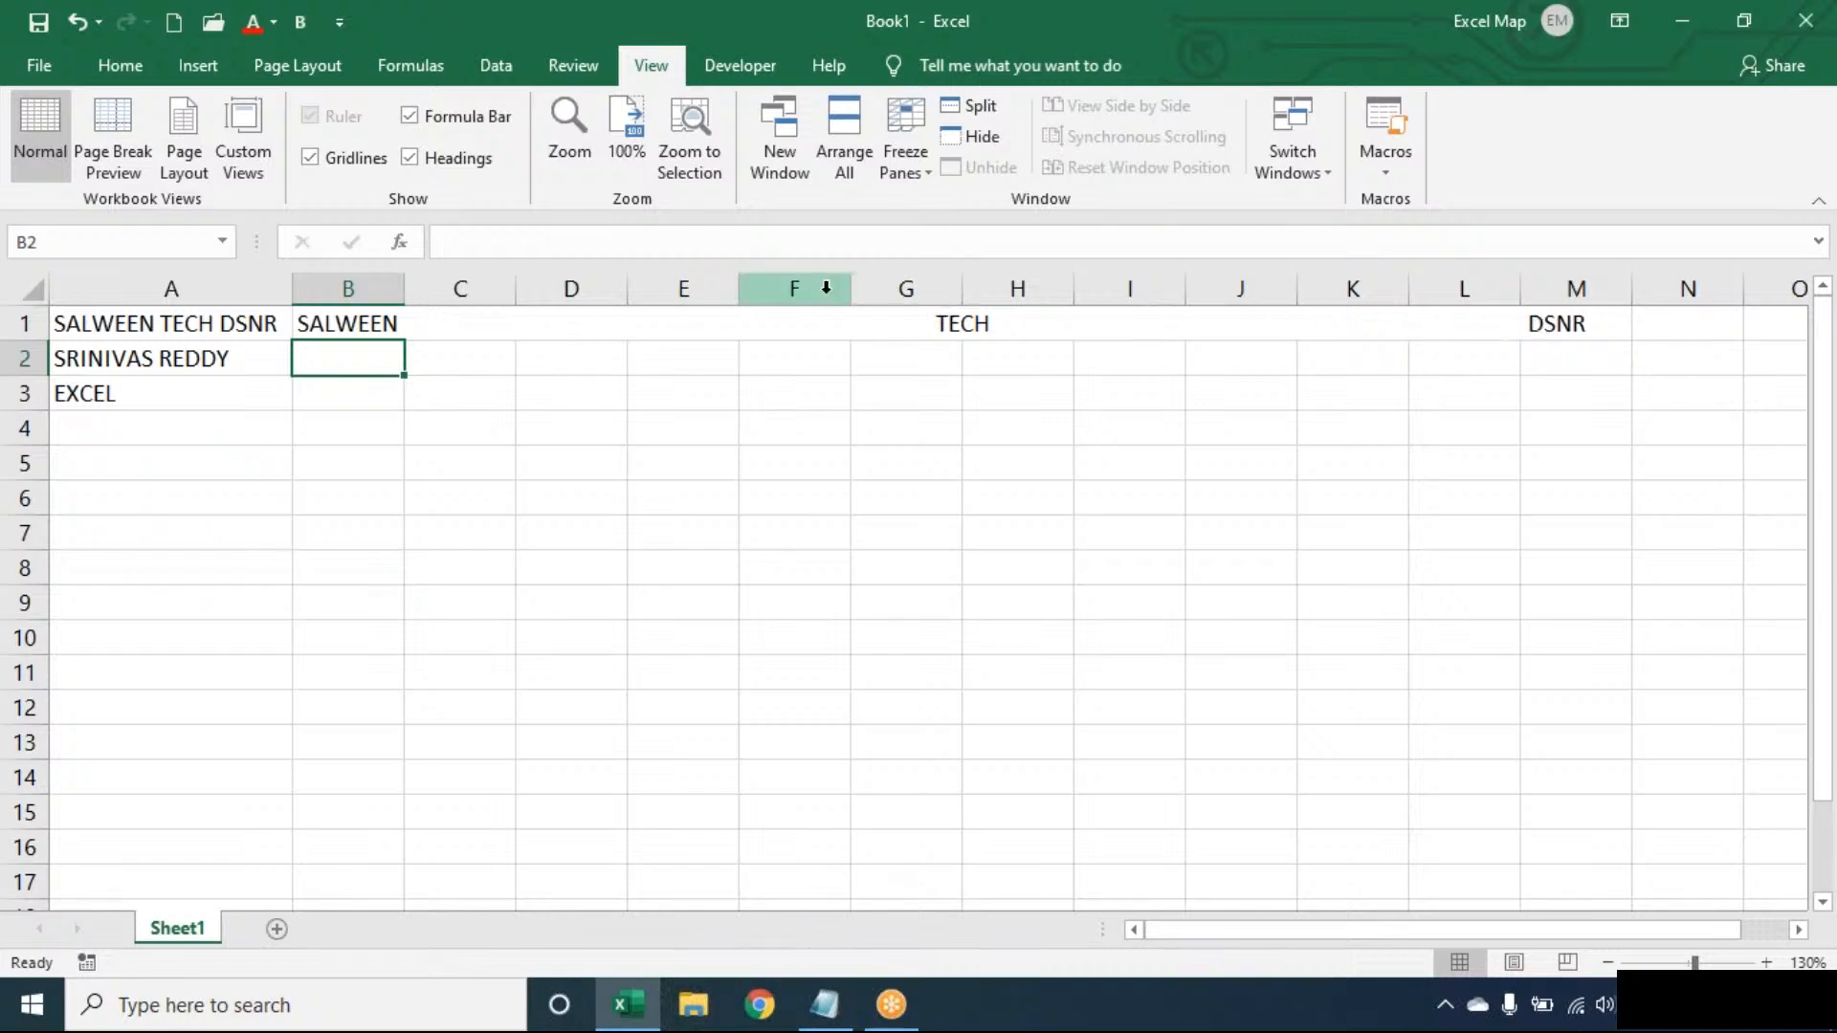
# - Wrap B1's SUBSTITUTE formula in RIGHT(...,100) so only the space-padded DSNR remains
pyautogui.doubleClick(381, 327)
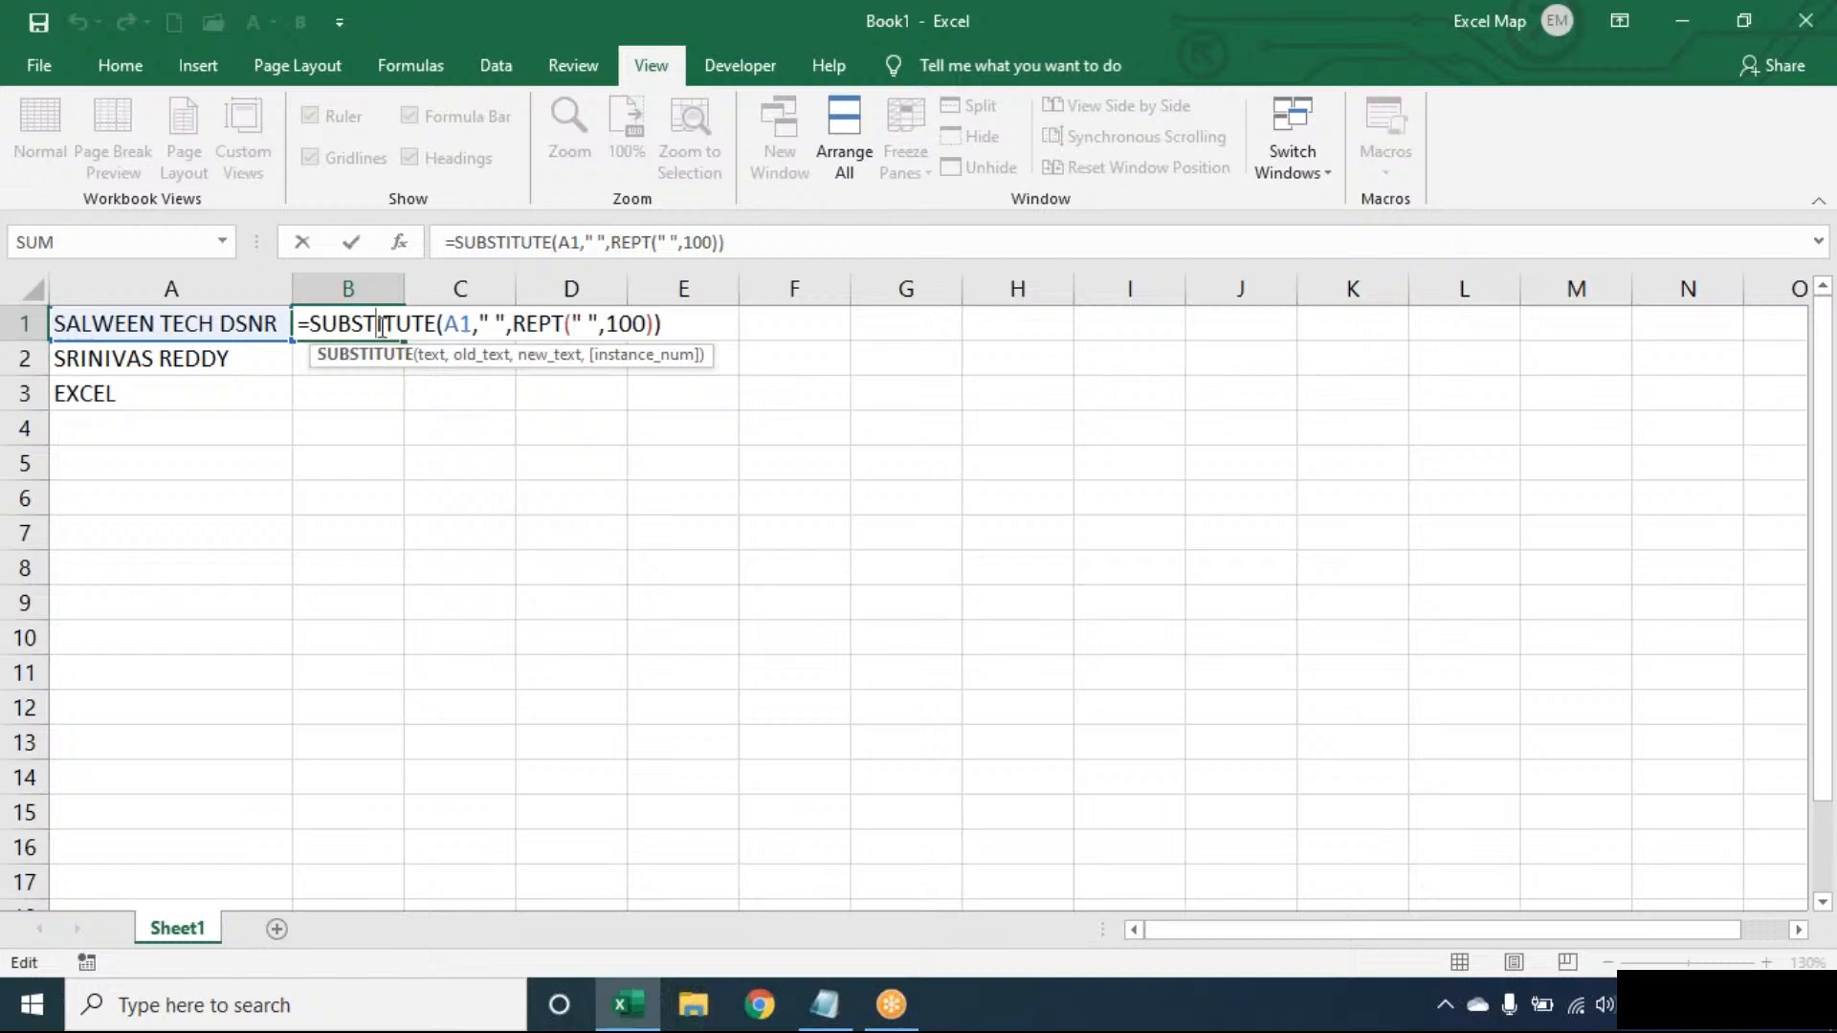
pyautogui.click(711, 323)
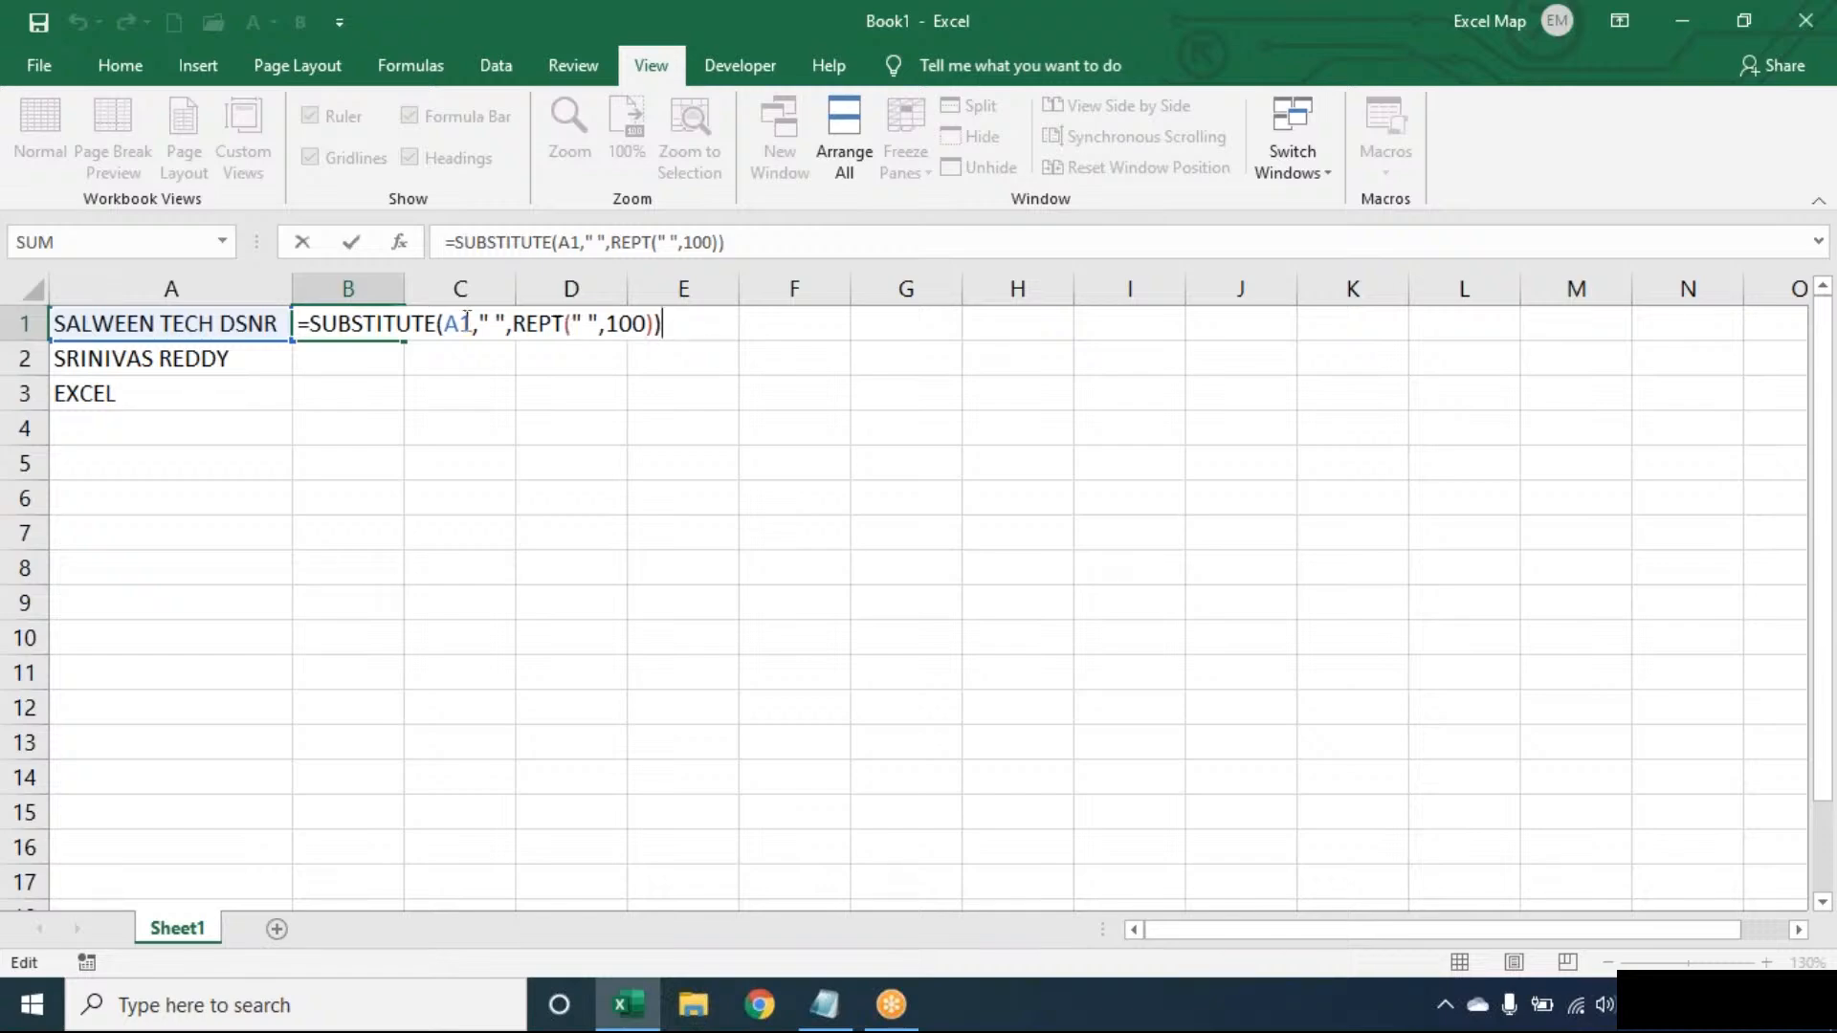
pyautogui.click(321, 319)
pyautogui.write('RIGHT(')
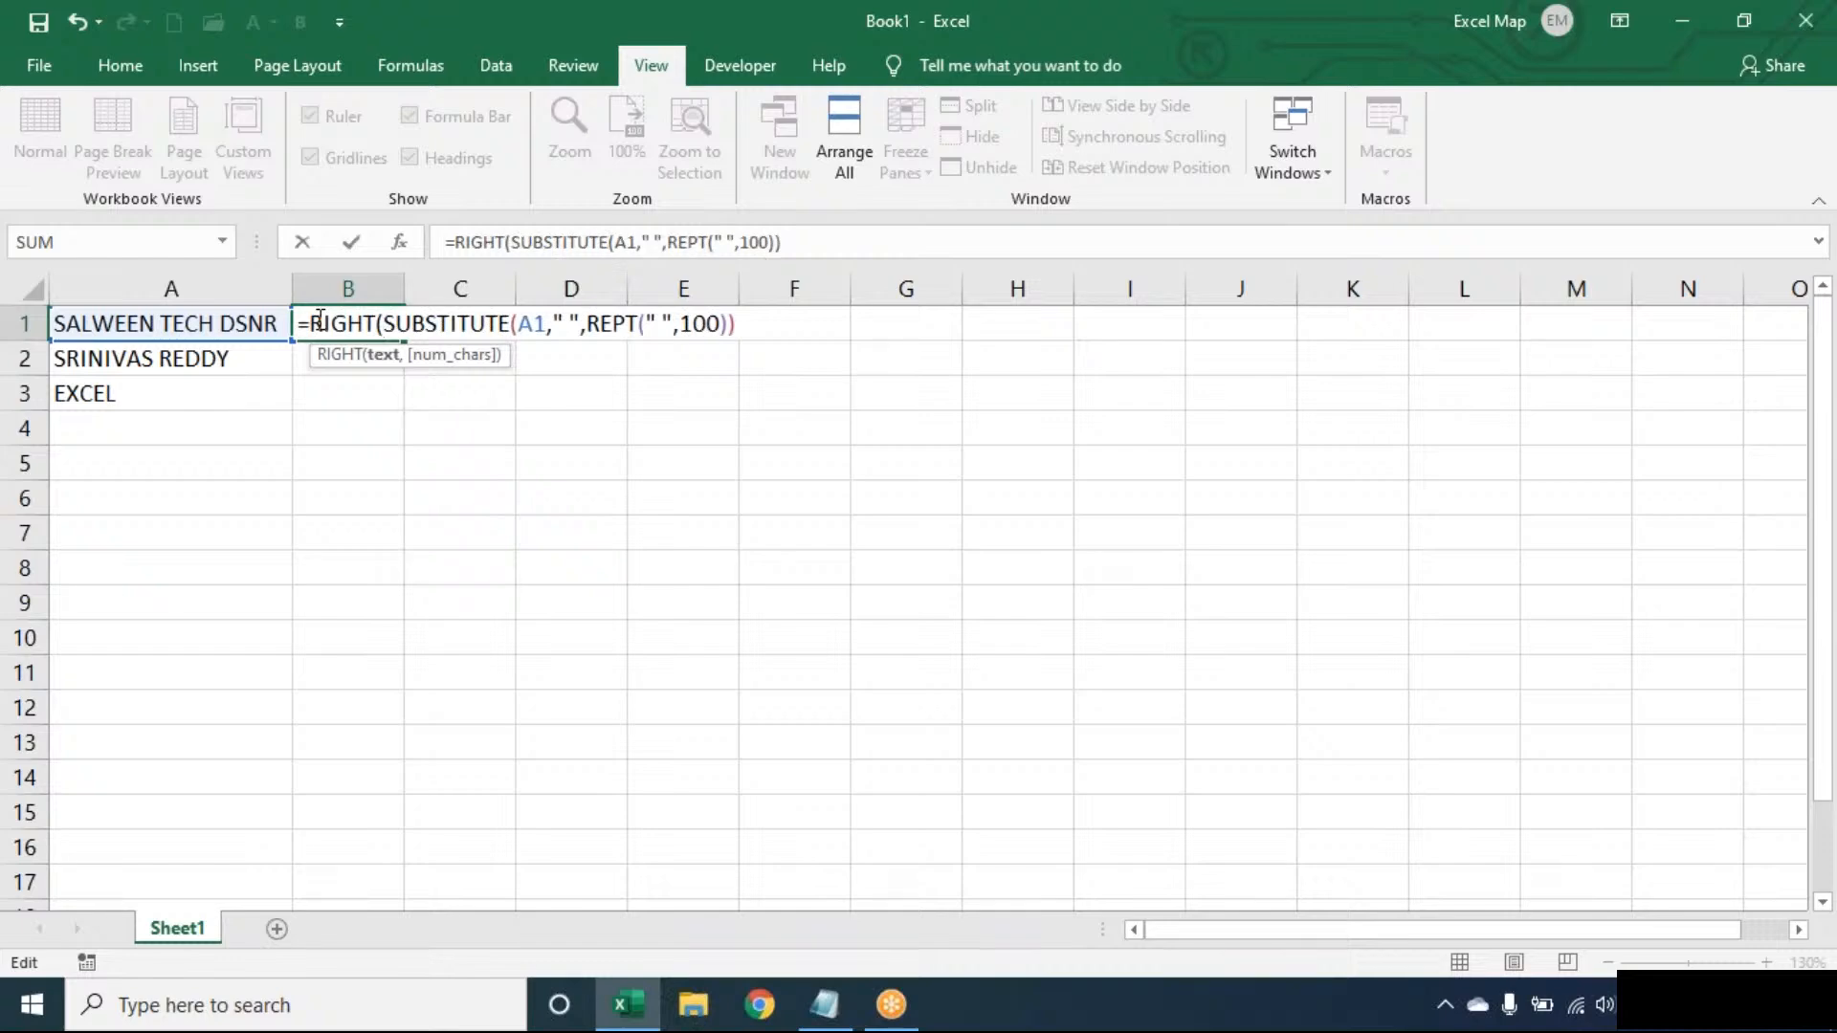
pyautogui.click(779, 318)
pyautogui.write(',100)')
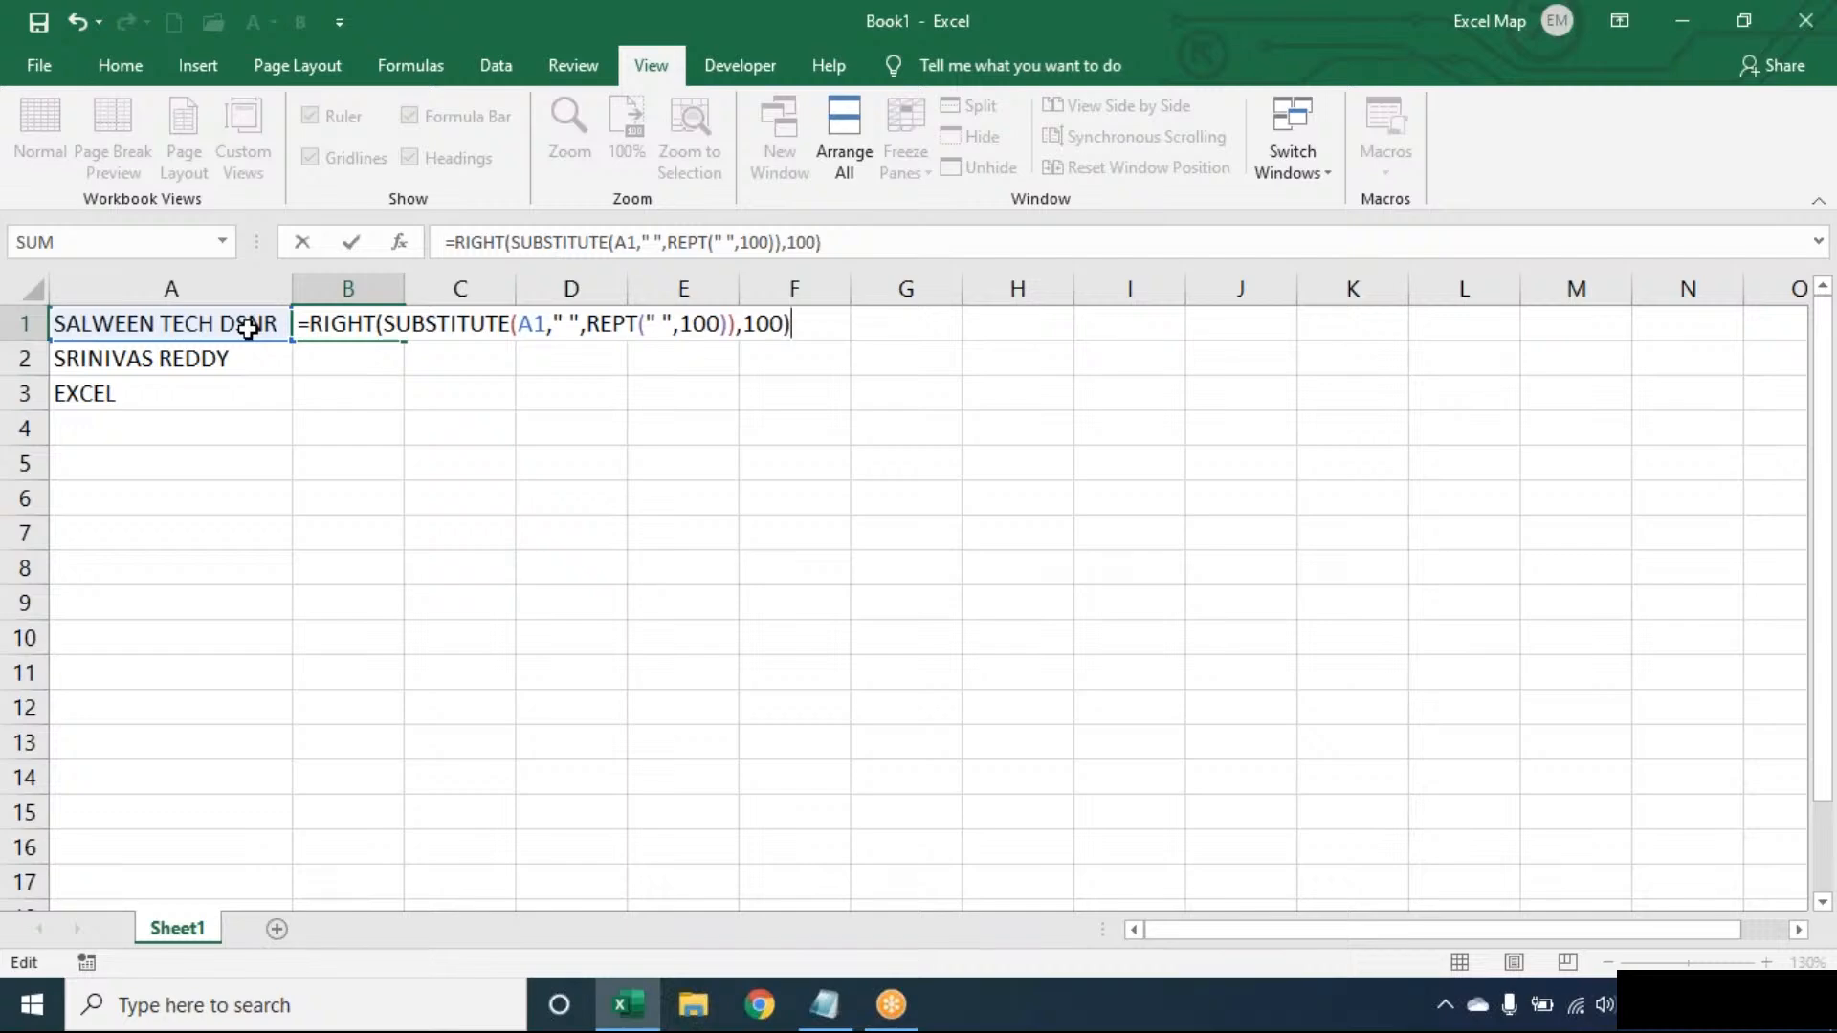
pyautogui.press('Return')
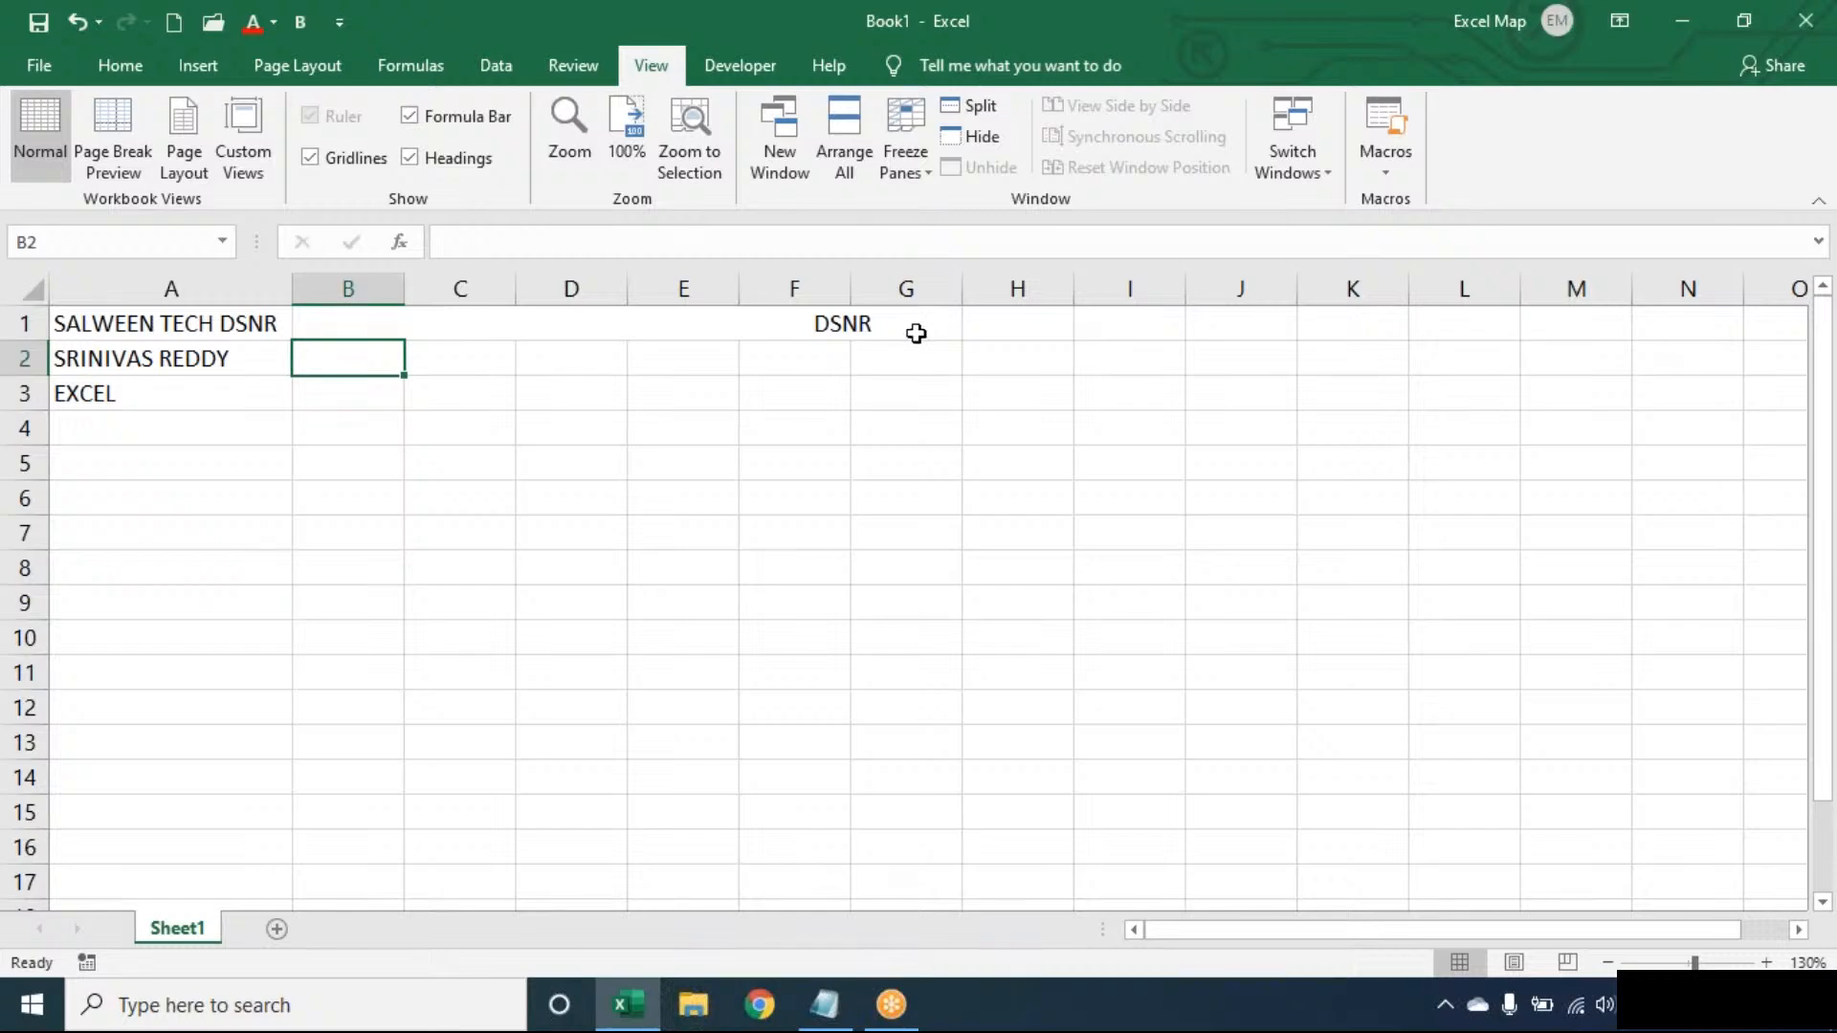
pyautogui.press('Up')
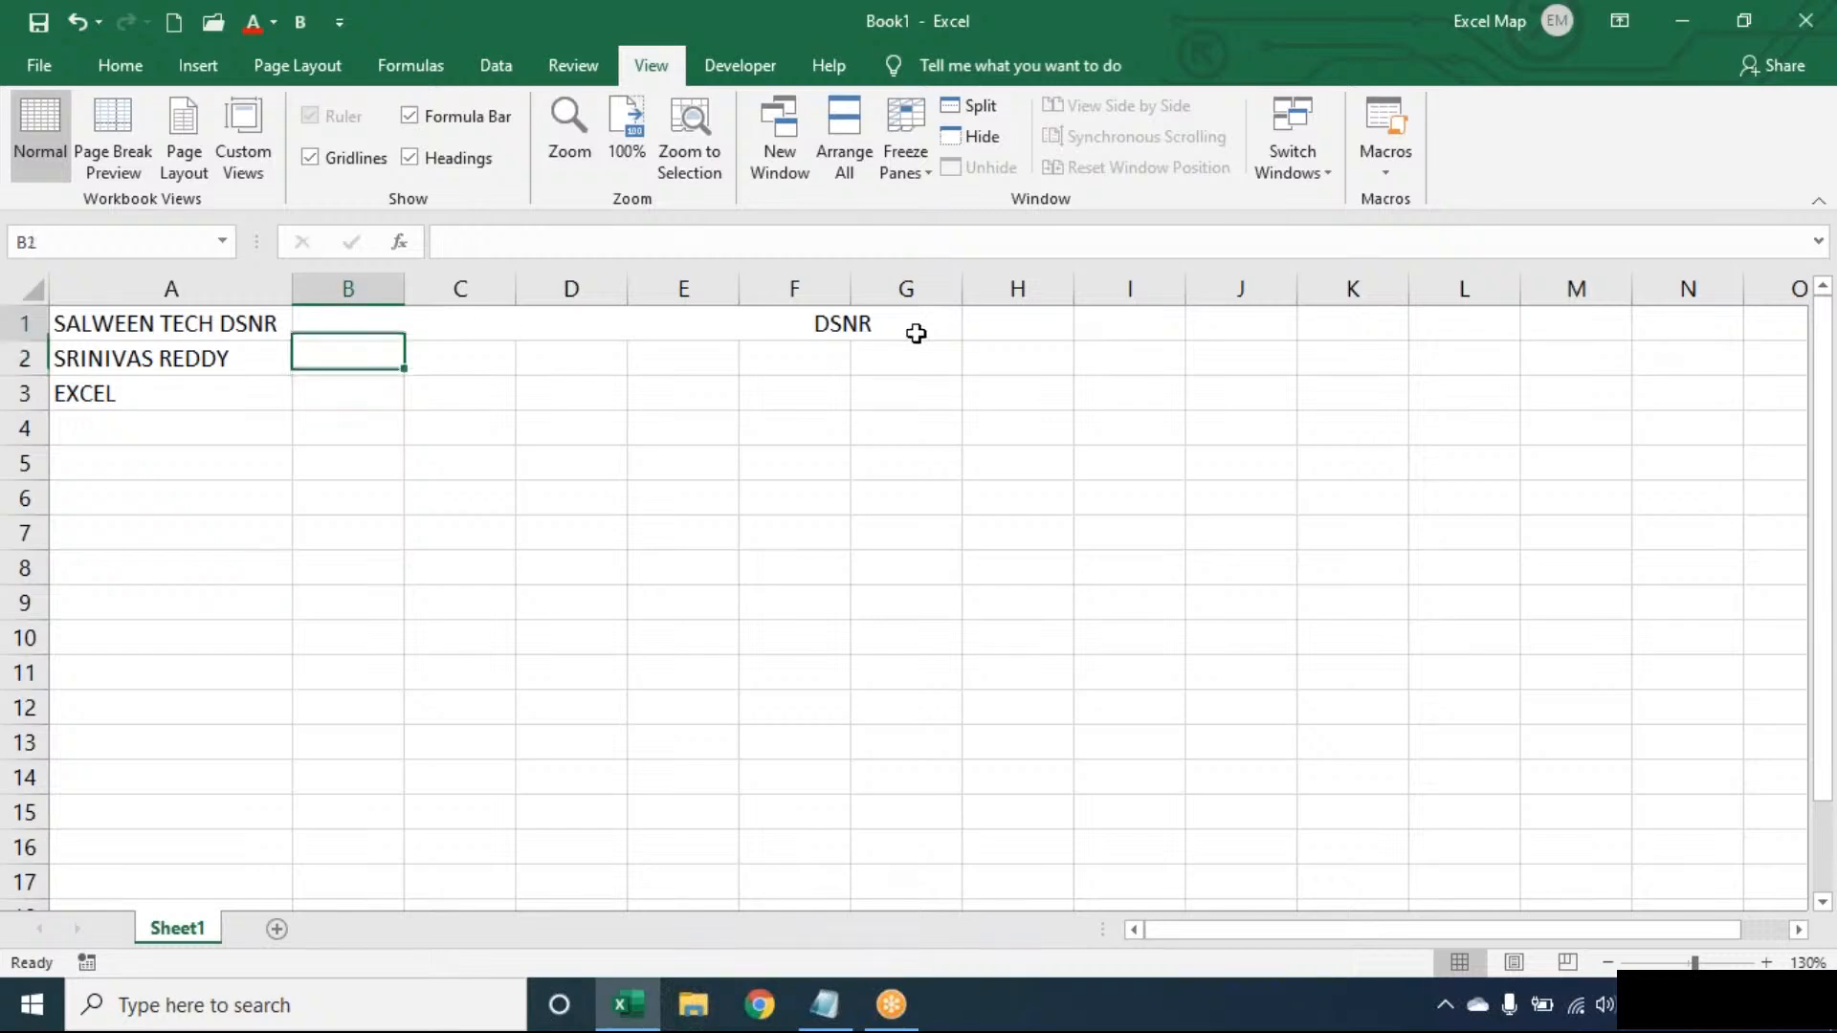
pyautogui.press('F2')
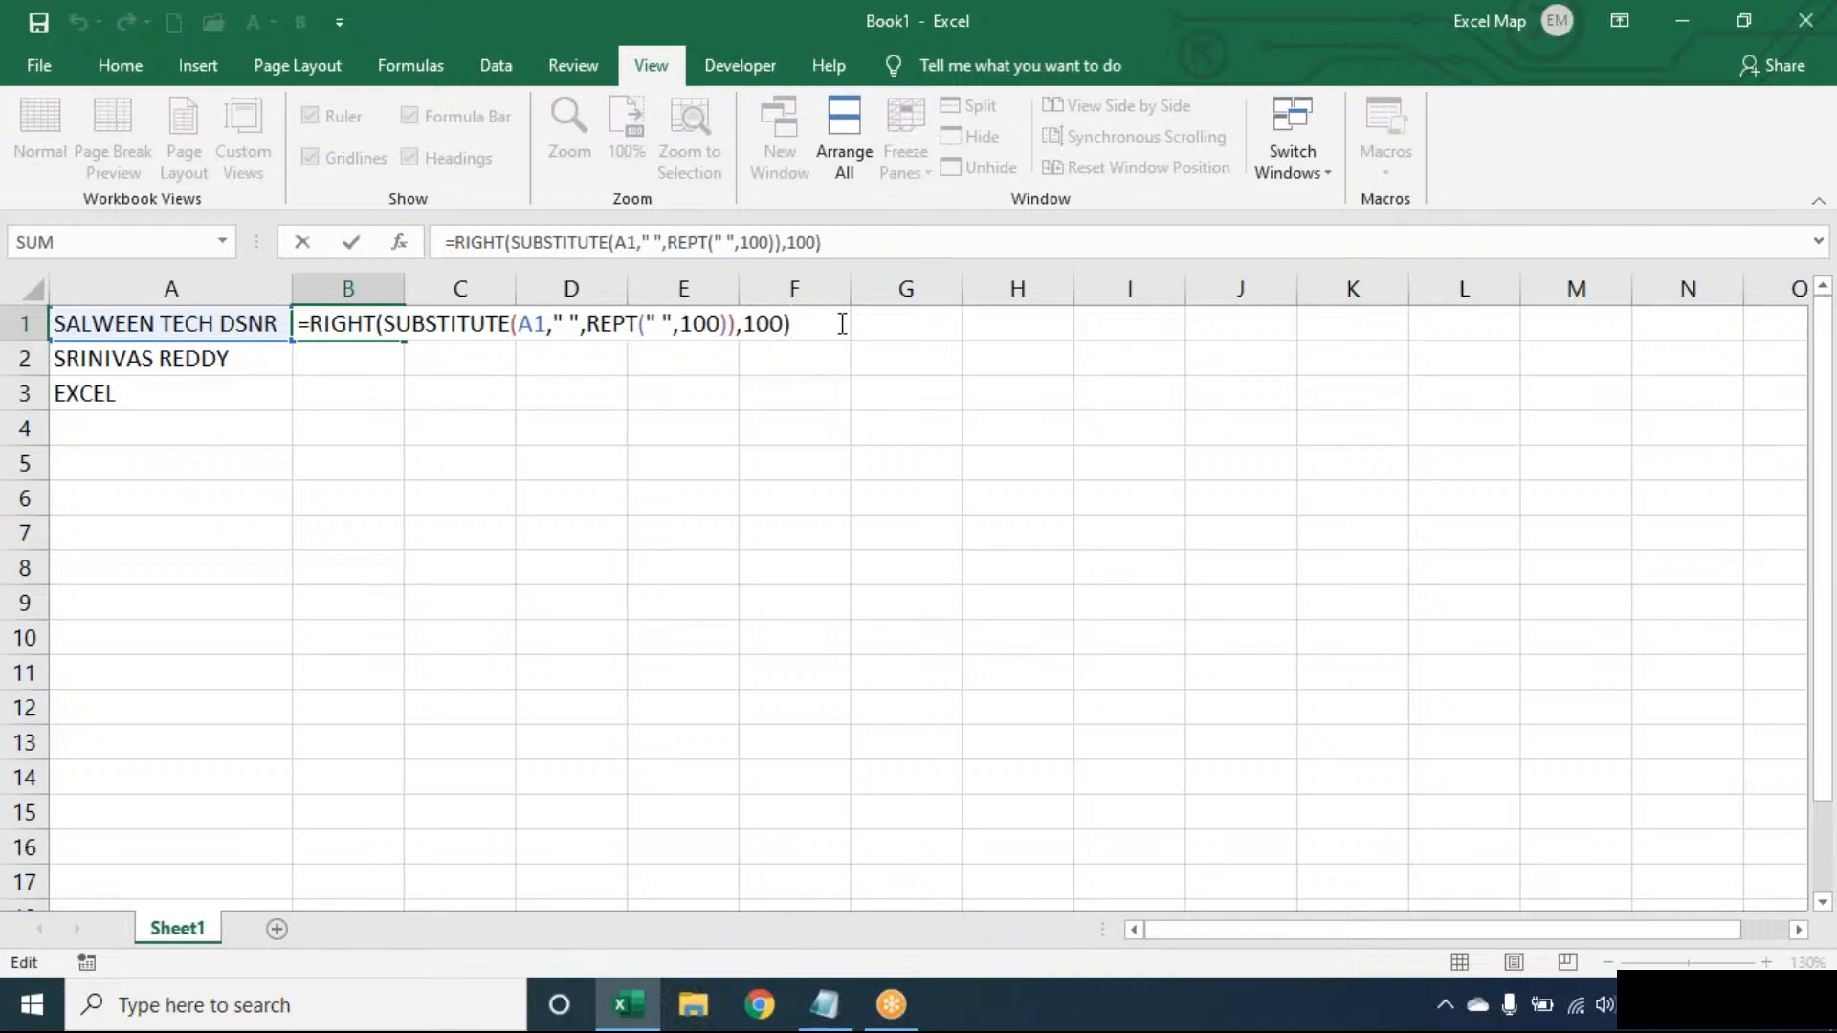
# - Wrap B1's RIGHT formula in TRIM so the cell shows just DSNR
pyautogui.press('Return')
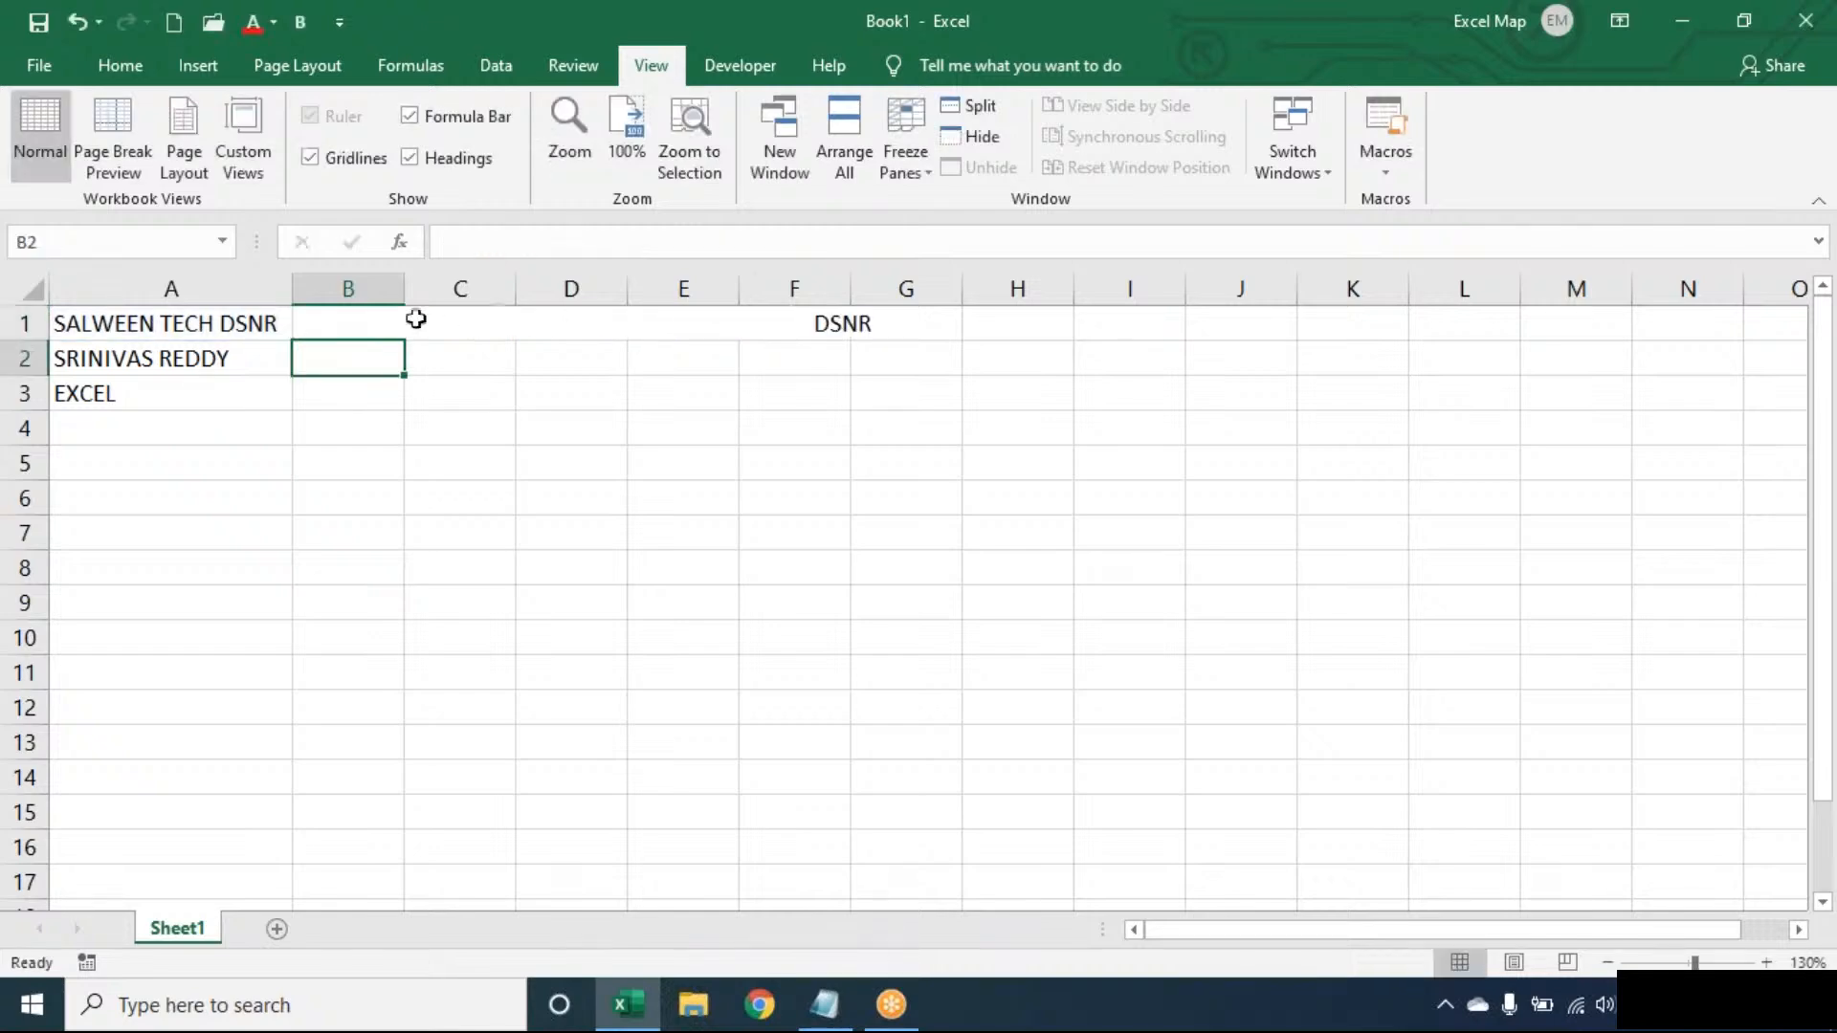
pyautogui.click(350, 312)
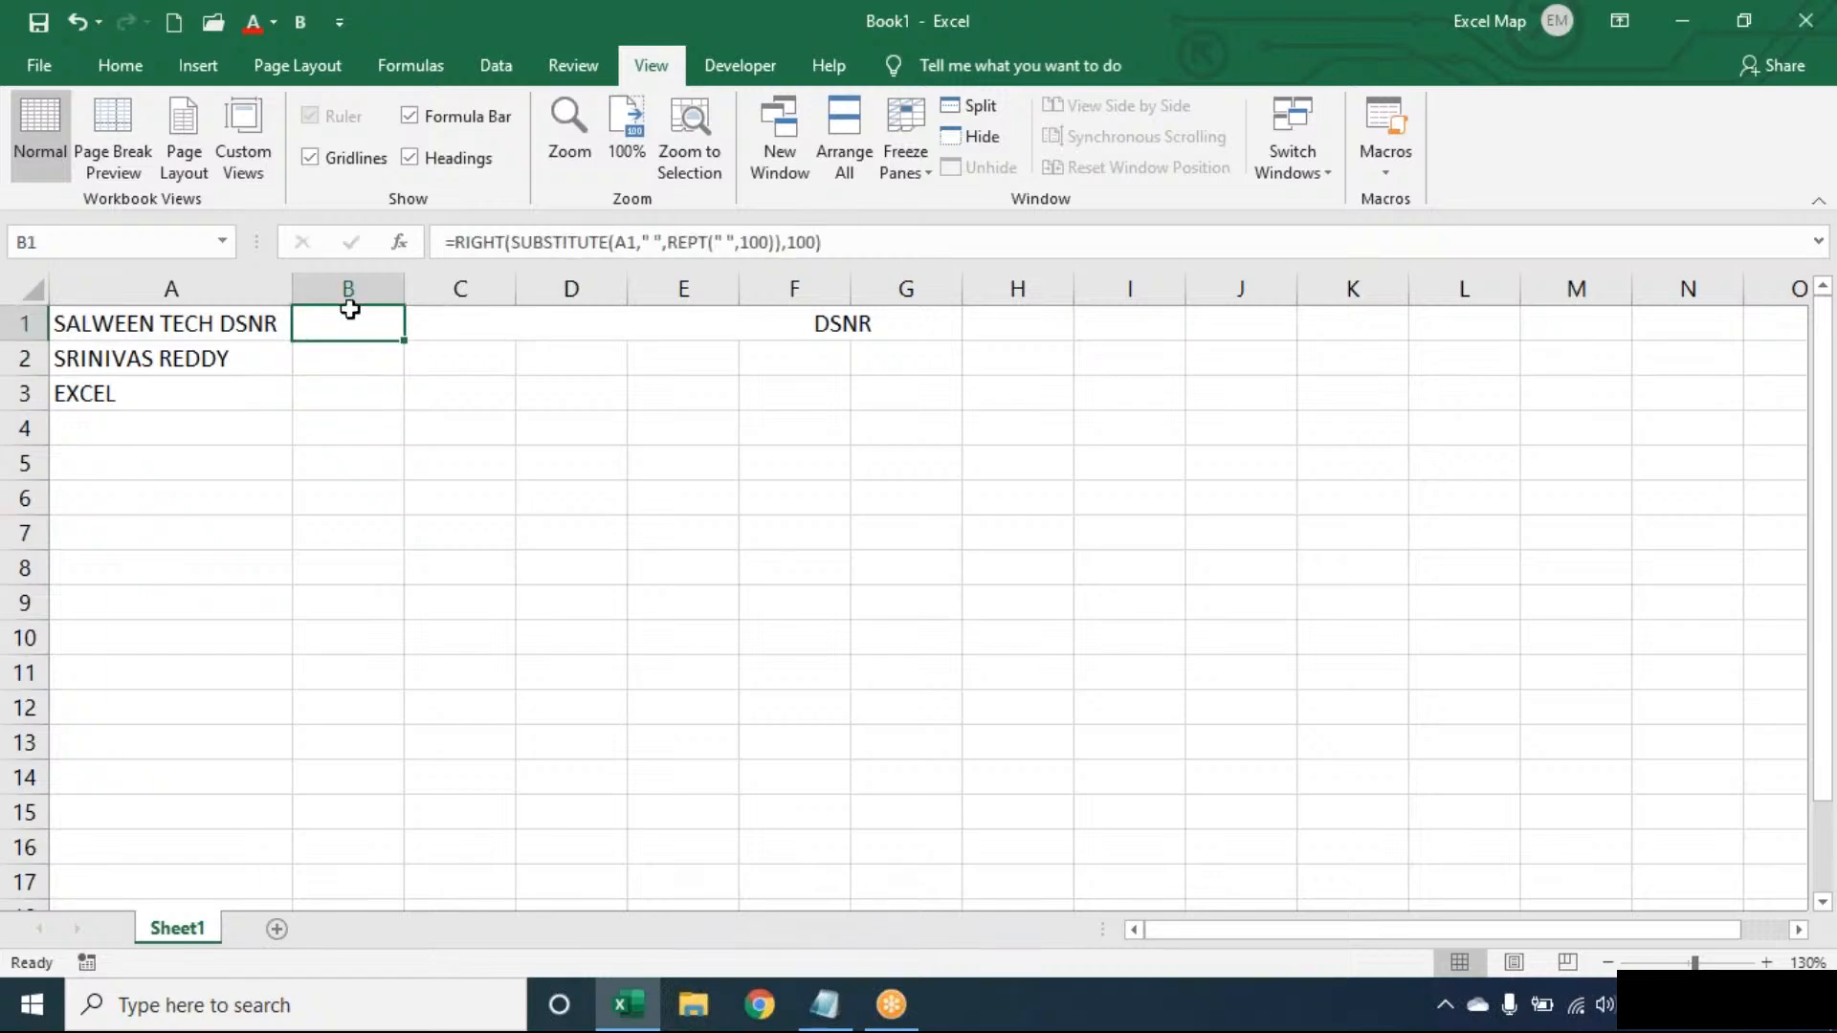
pyautogui.doubleClick(350, 316)
pyautogui.click(314, 322)
pyautogui.write('TRIM(')
pyautogui.click(873, 324)
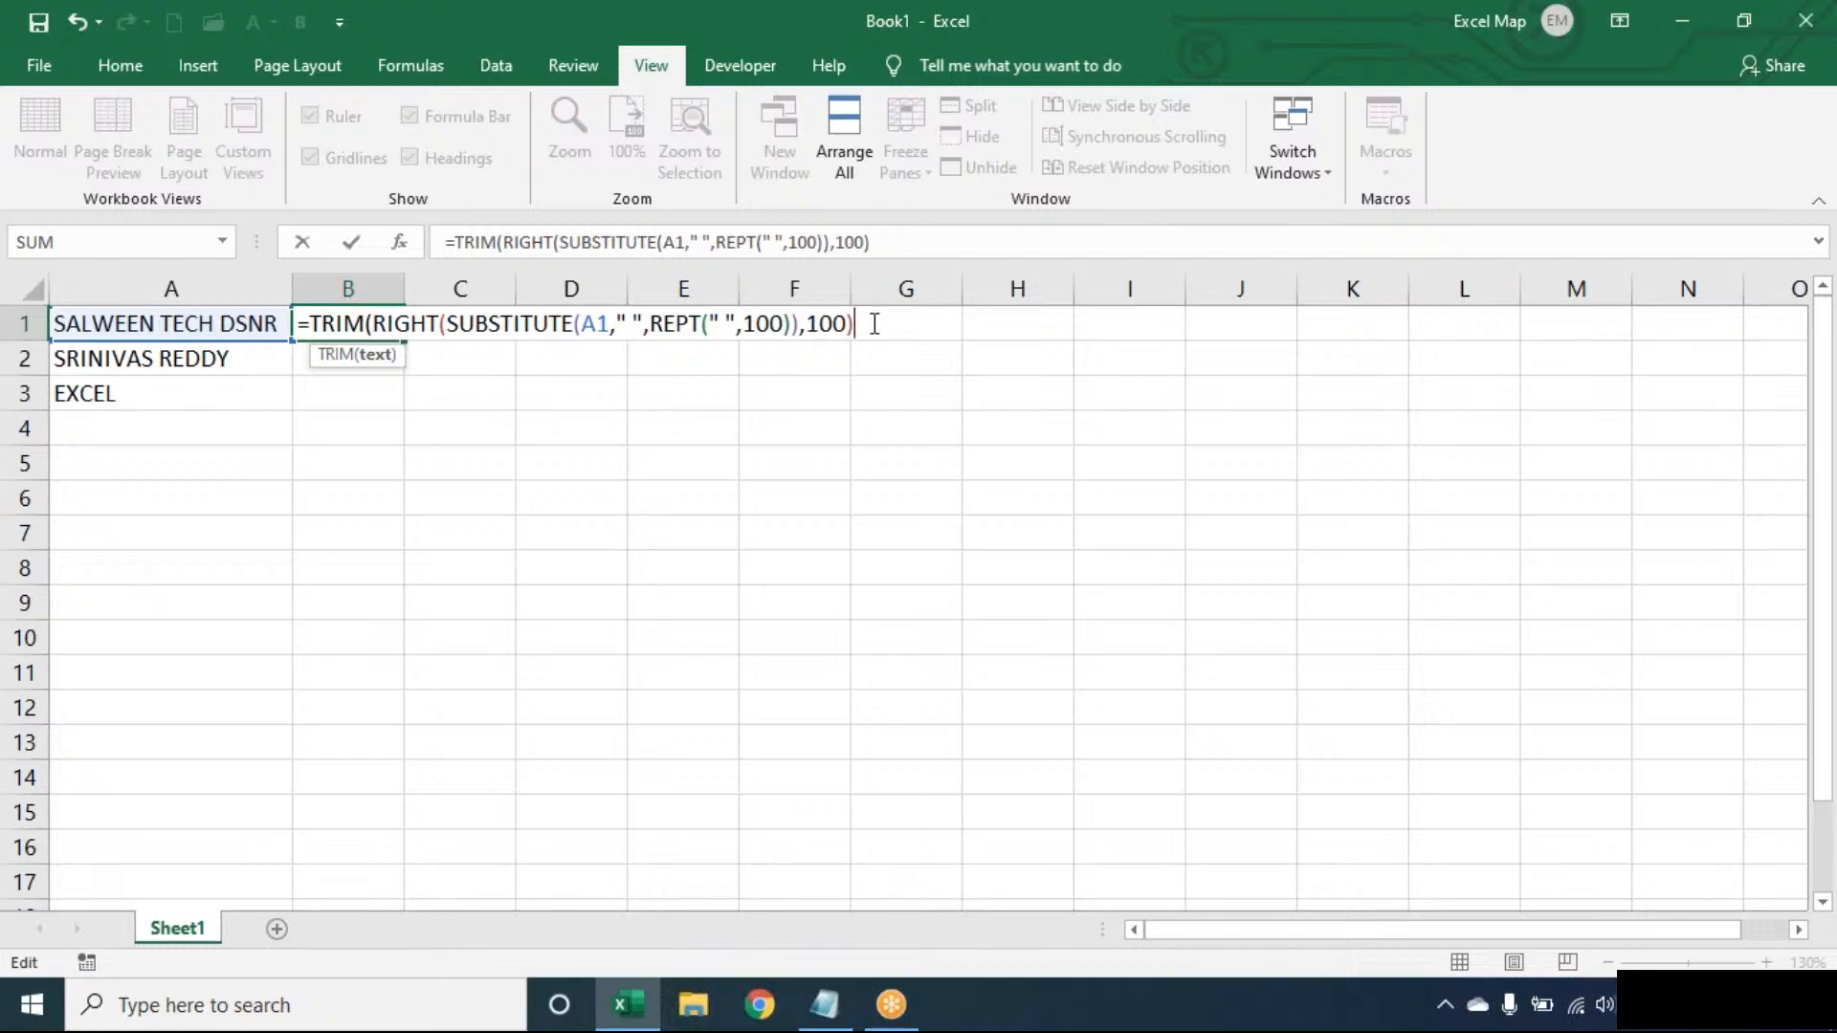
pyautogui.write(')')
pyautogui.press('Return')
pyautogui.click(373, 329)
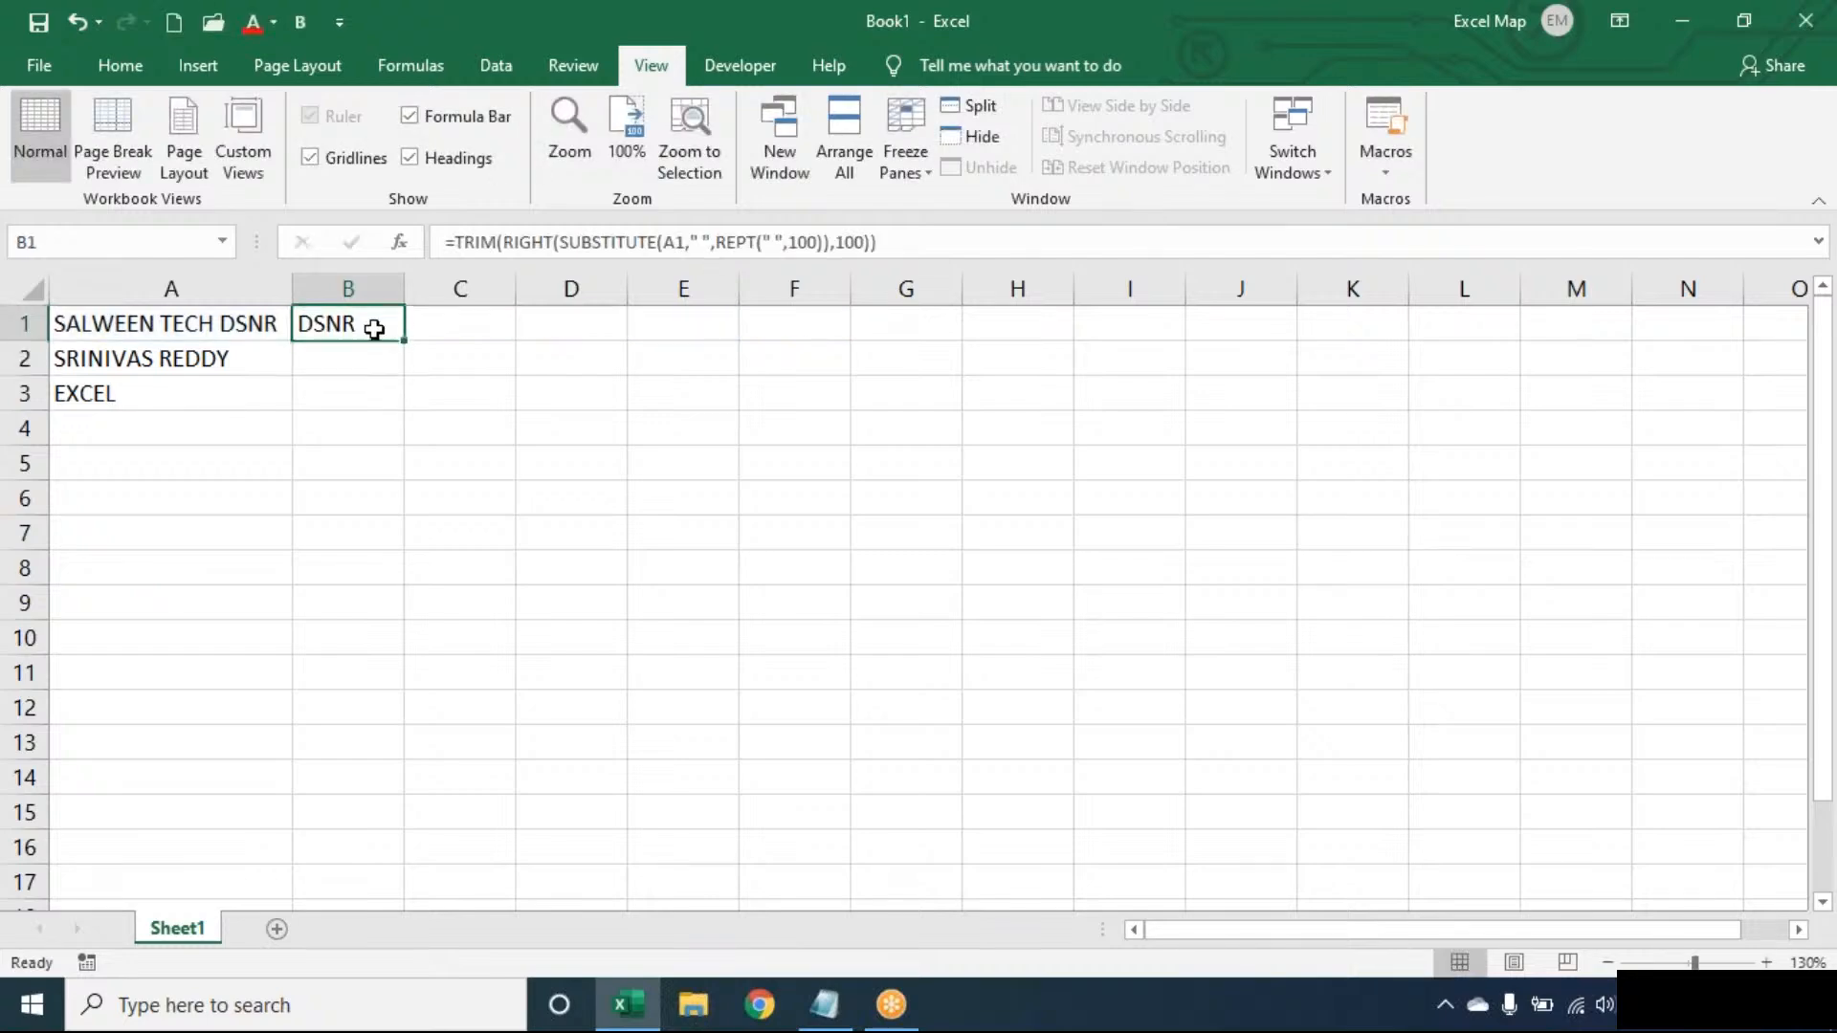
pyautogui.moveTo(401, 344); pyautogui.dragTo(402, 409)
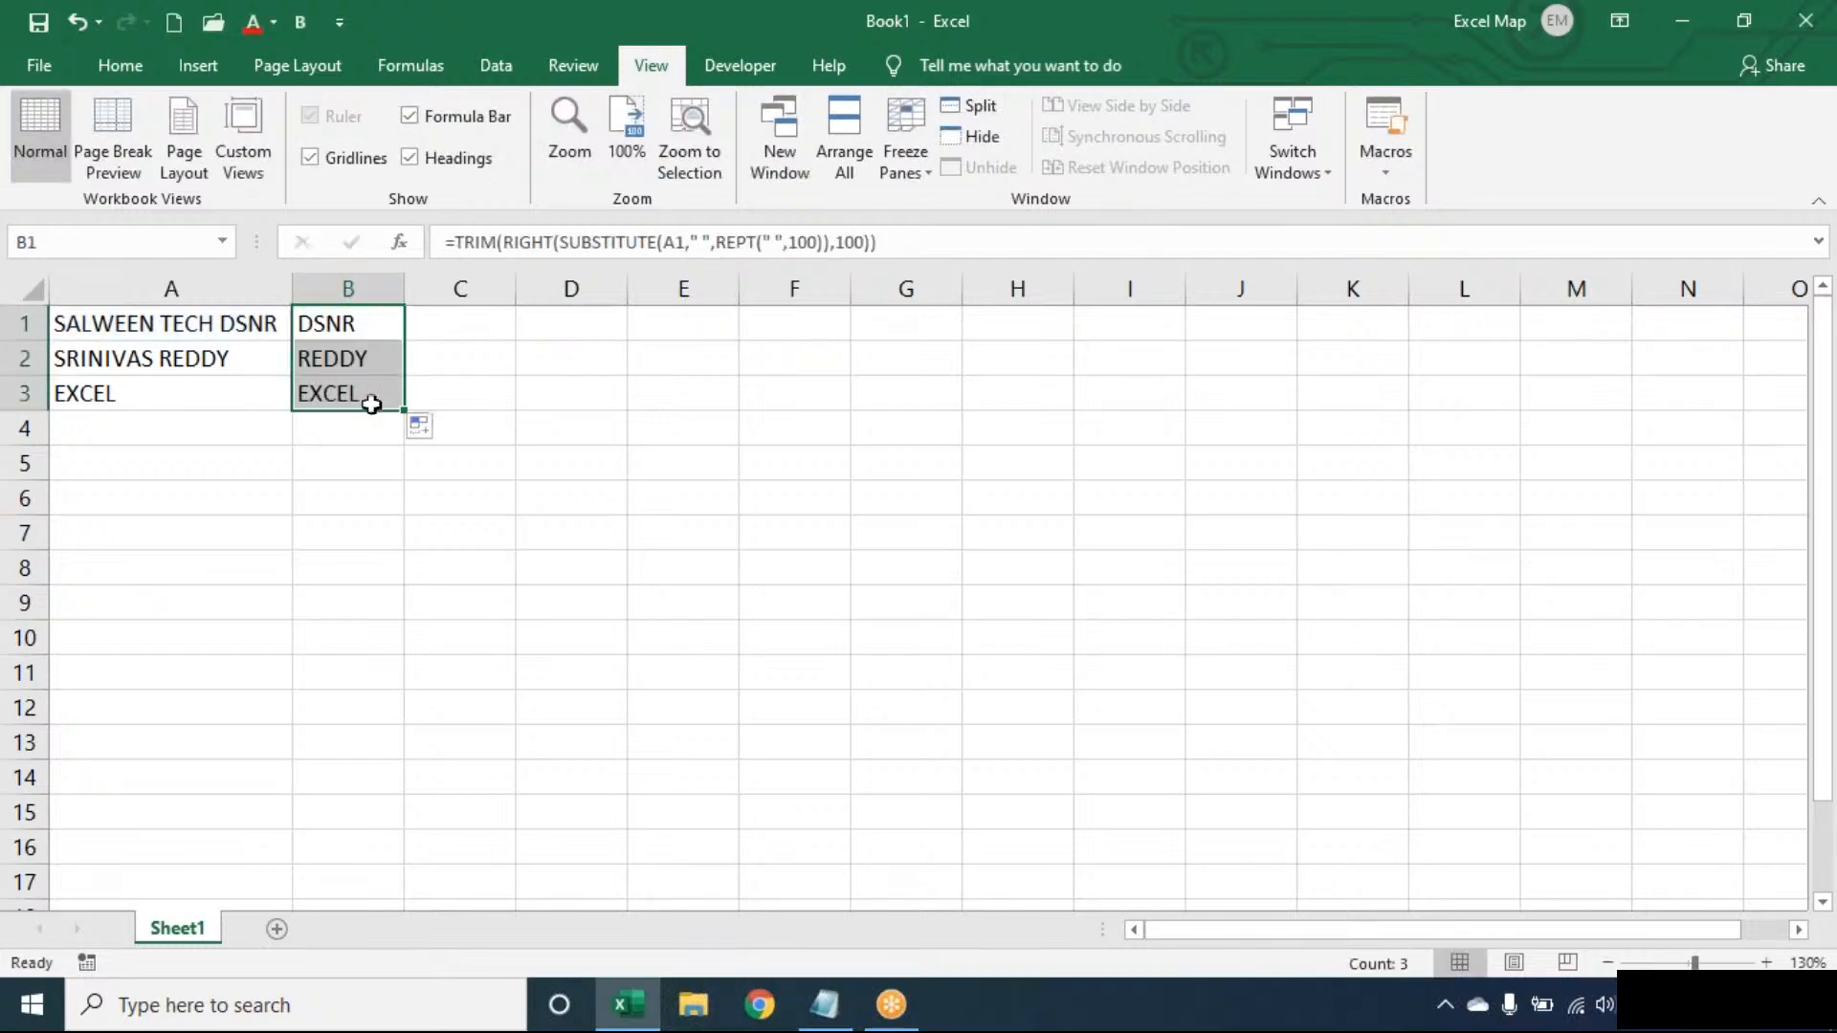
pyautogui.doubleClick(388, 323)
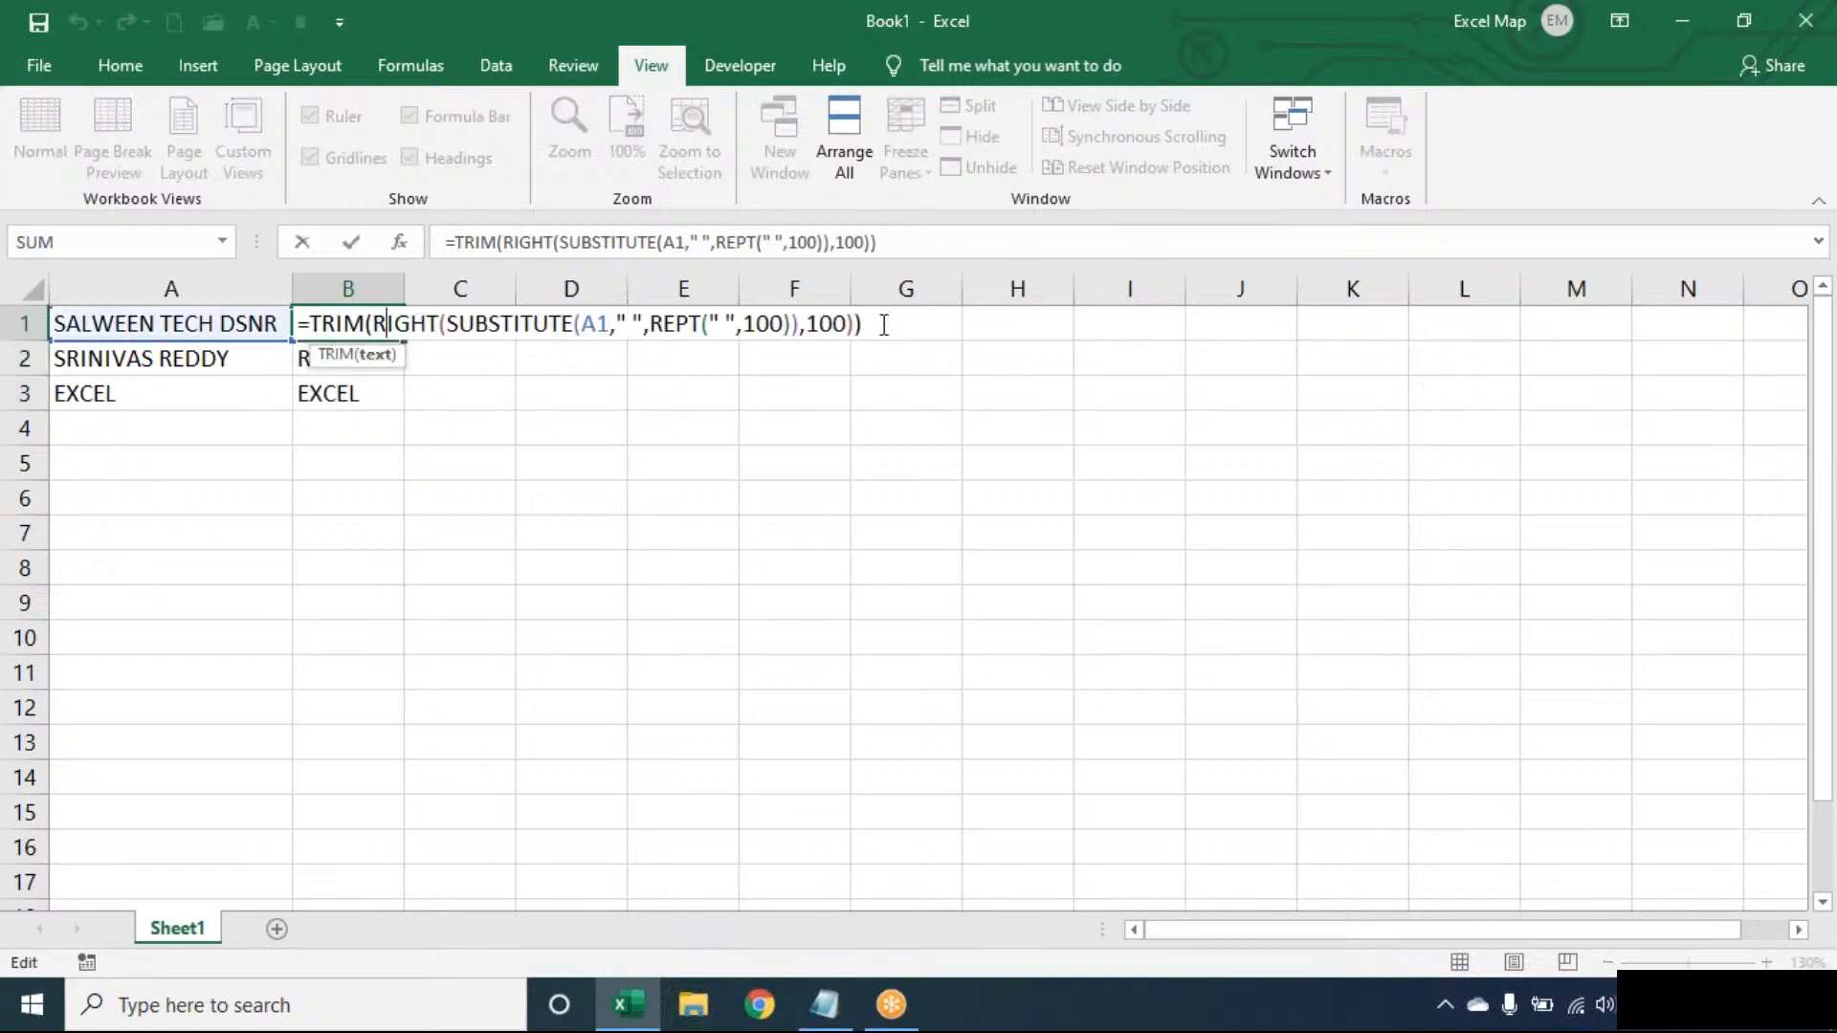
pyautogui.click(882, 325)
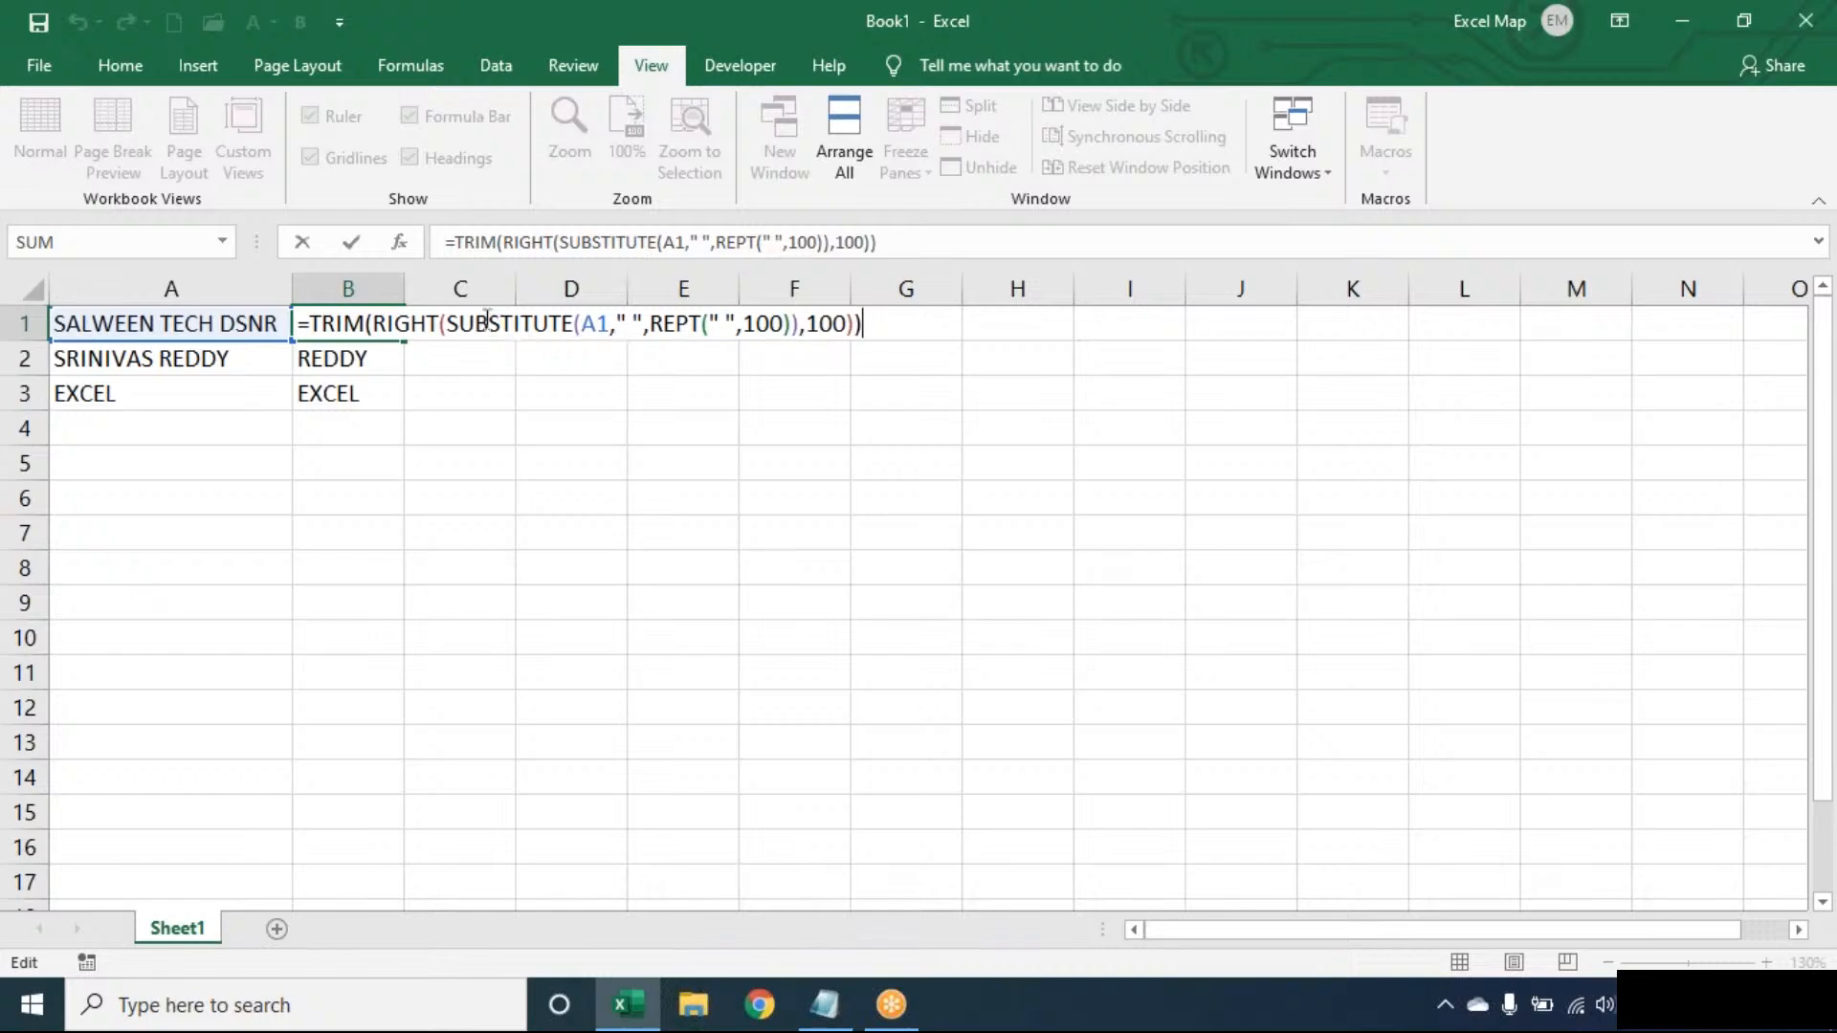
pyautogui.moveTo(461, 323); pyautogui.dragTo(795, 324)
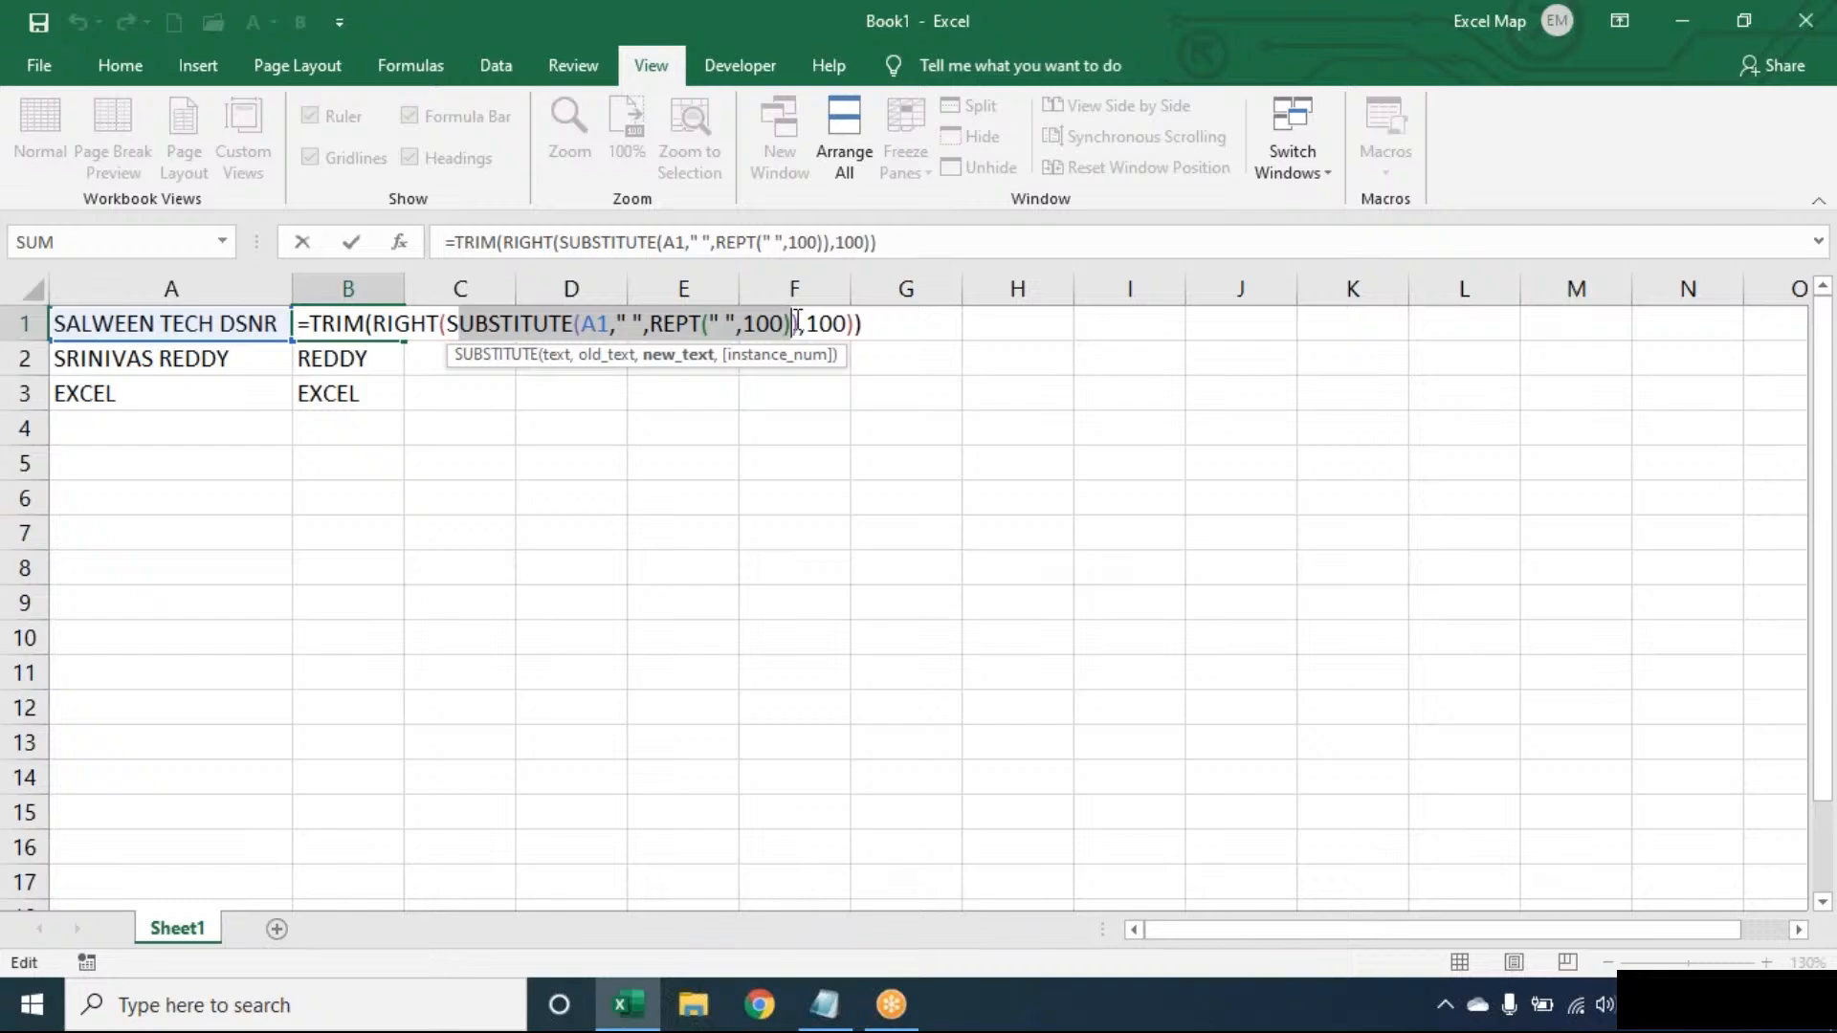
pyautogui.click(877, 317)
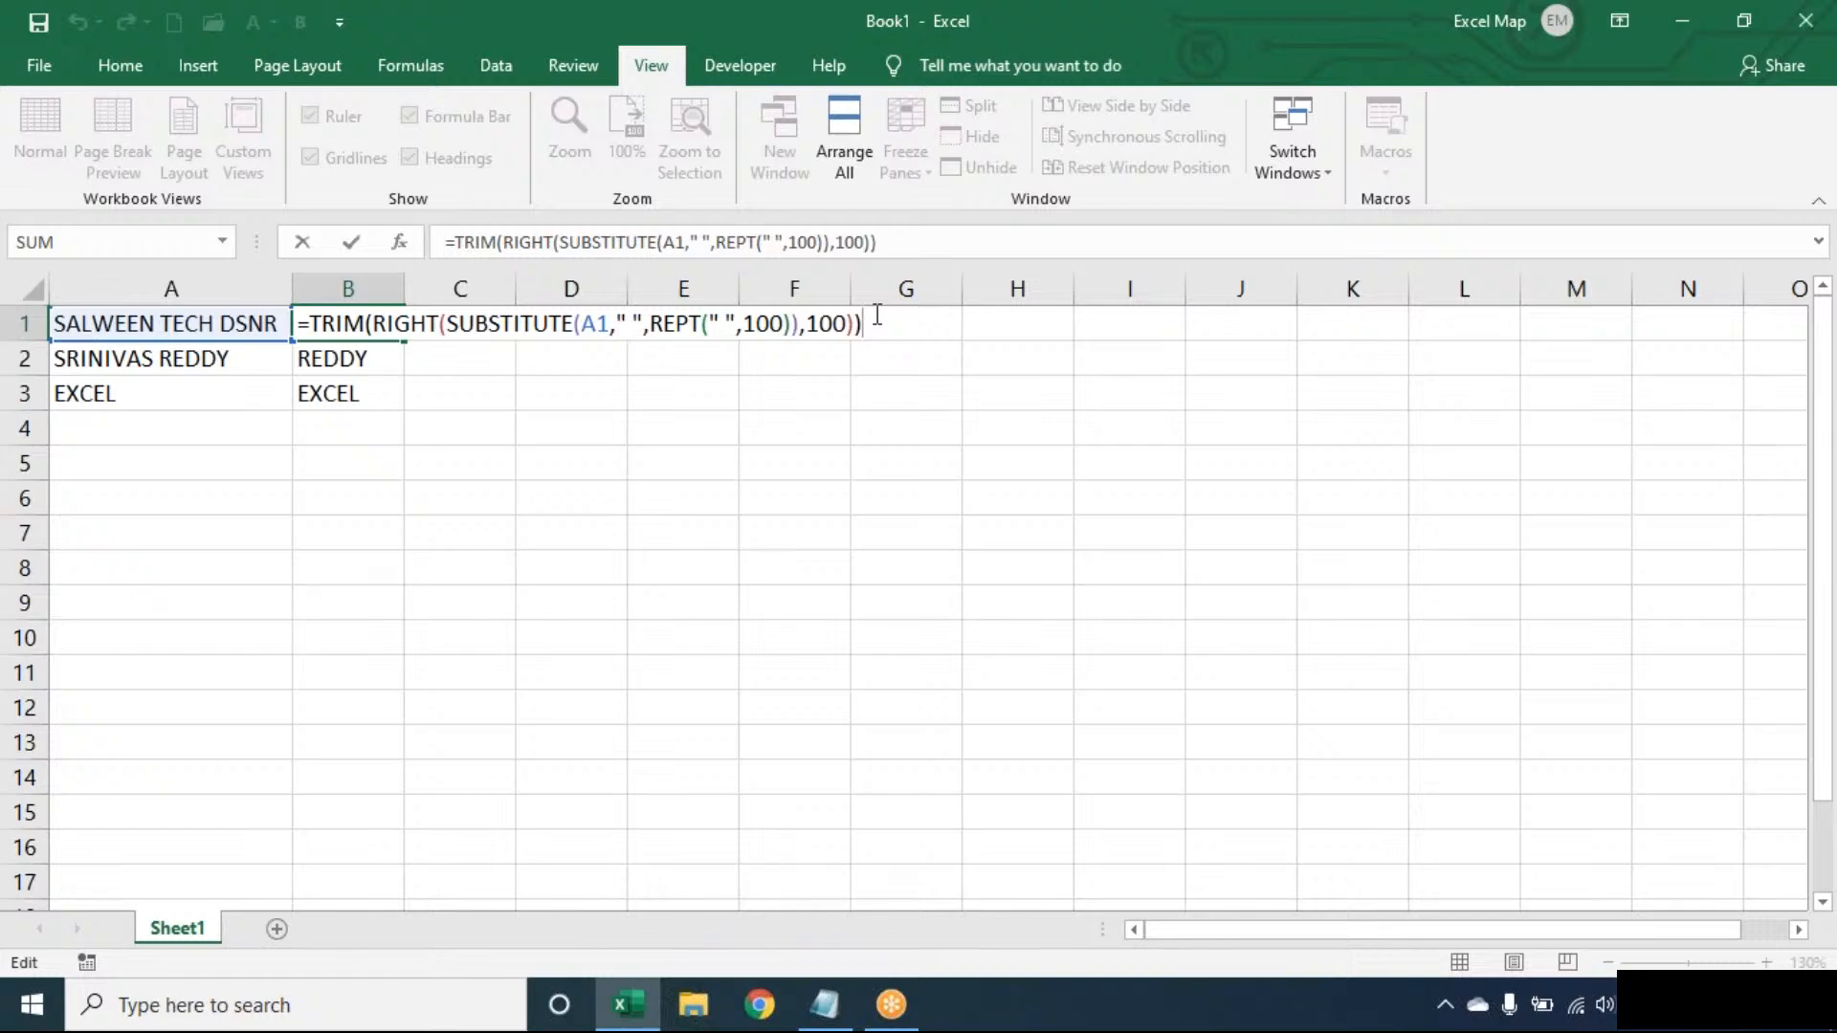
pyautogui.press('Return')
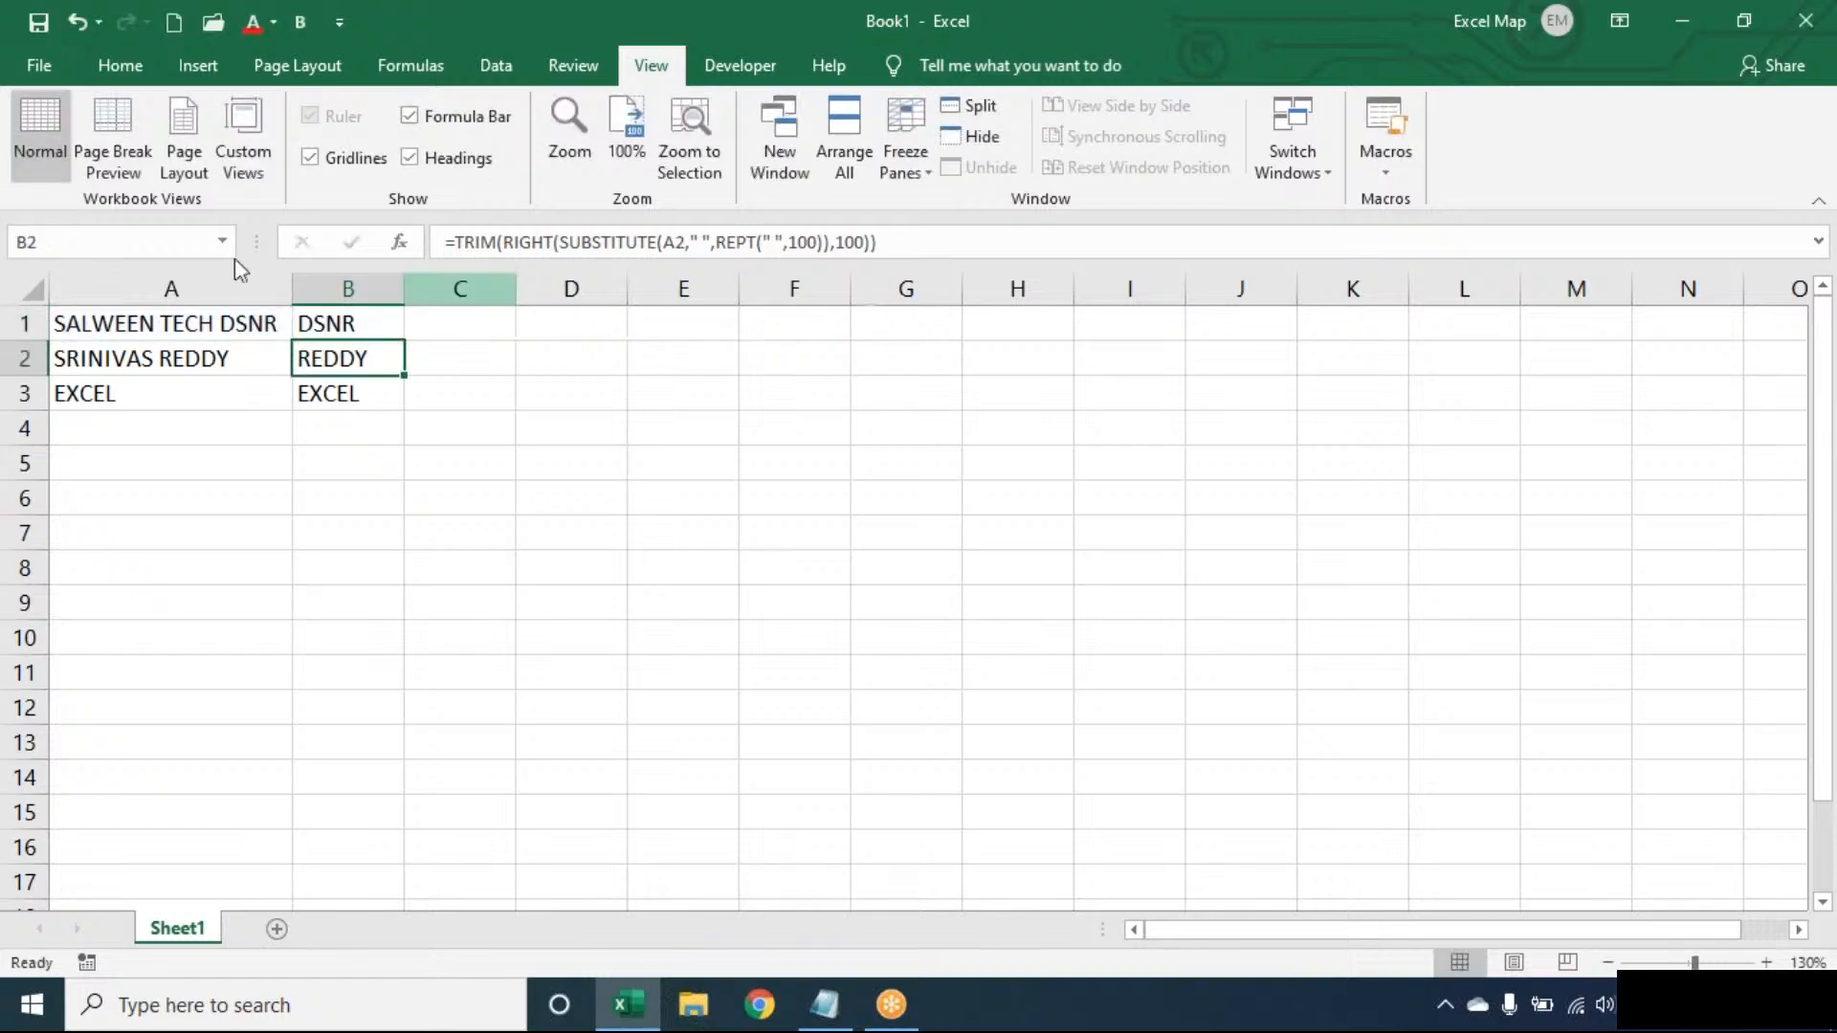
pyautogui.doubleClick(365, 321)
pyautogui.click(1334, 38)
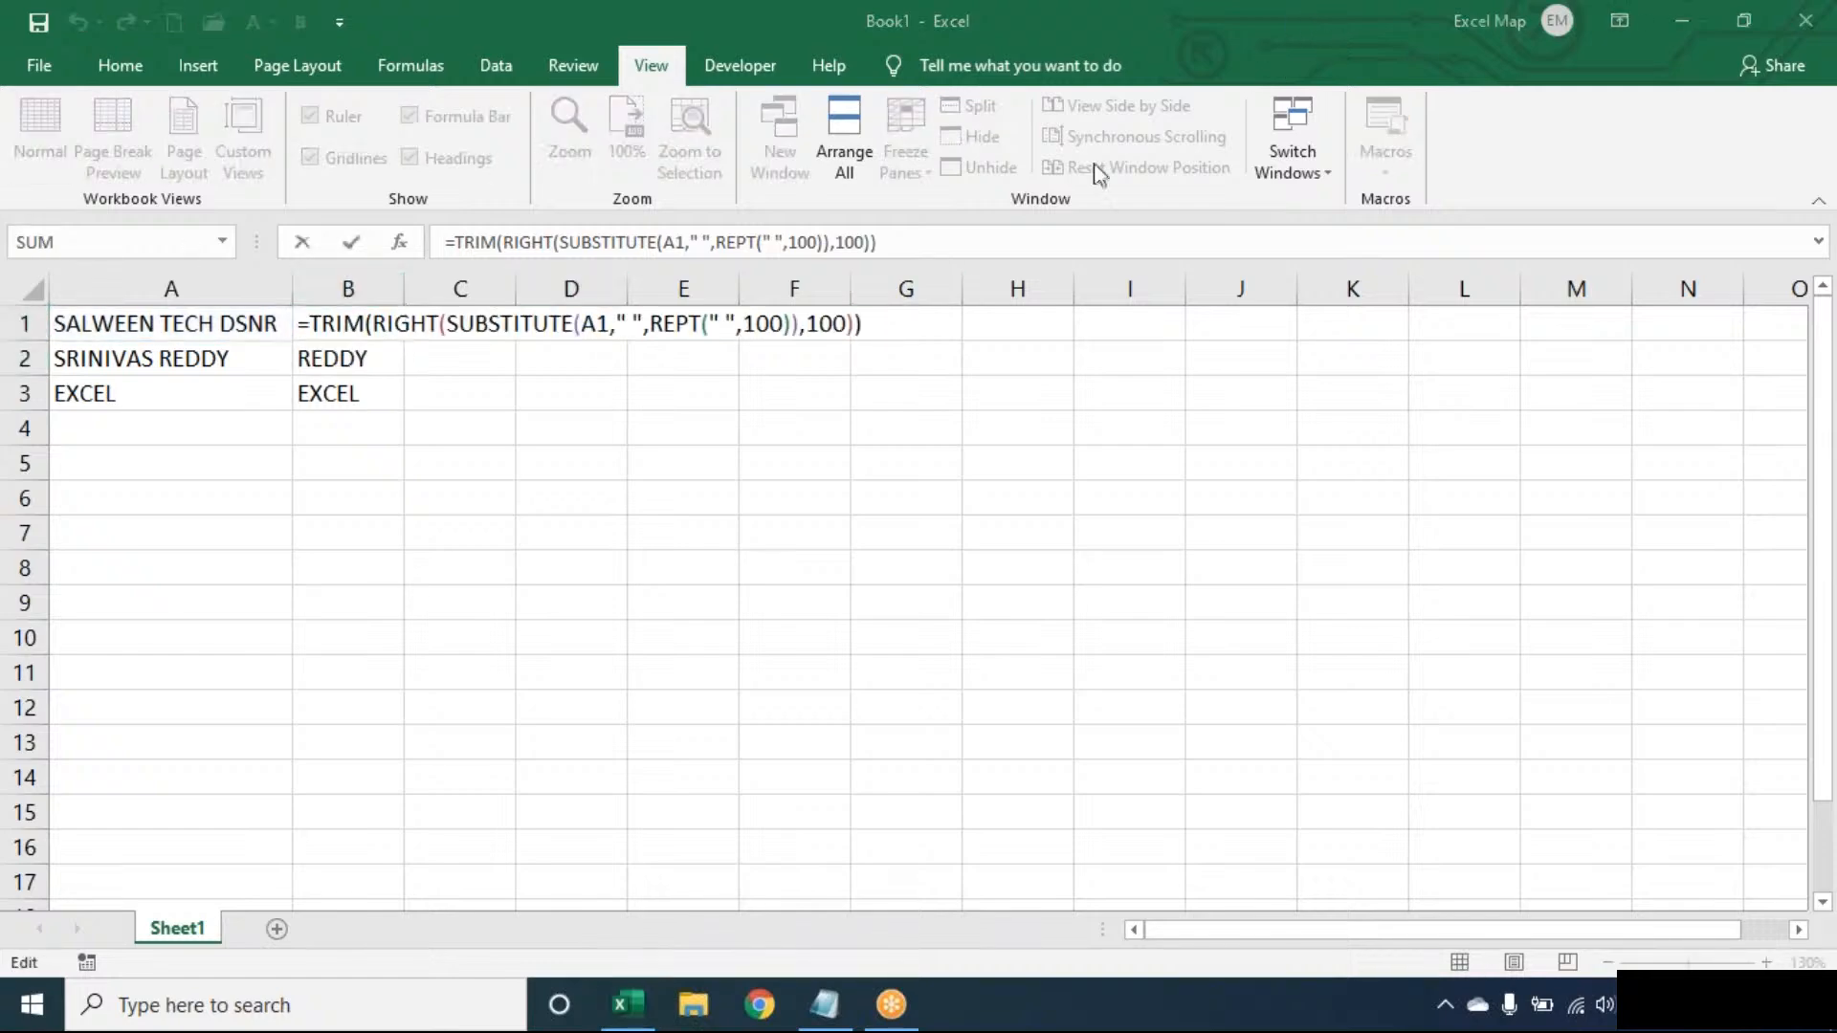
pyautogui.click(1043, 223)
# - Review the end of B1's TRIM-RIGHT-SUBSTITUTE formula and return focus to the workbook
pyautogui.press('End')
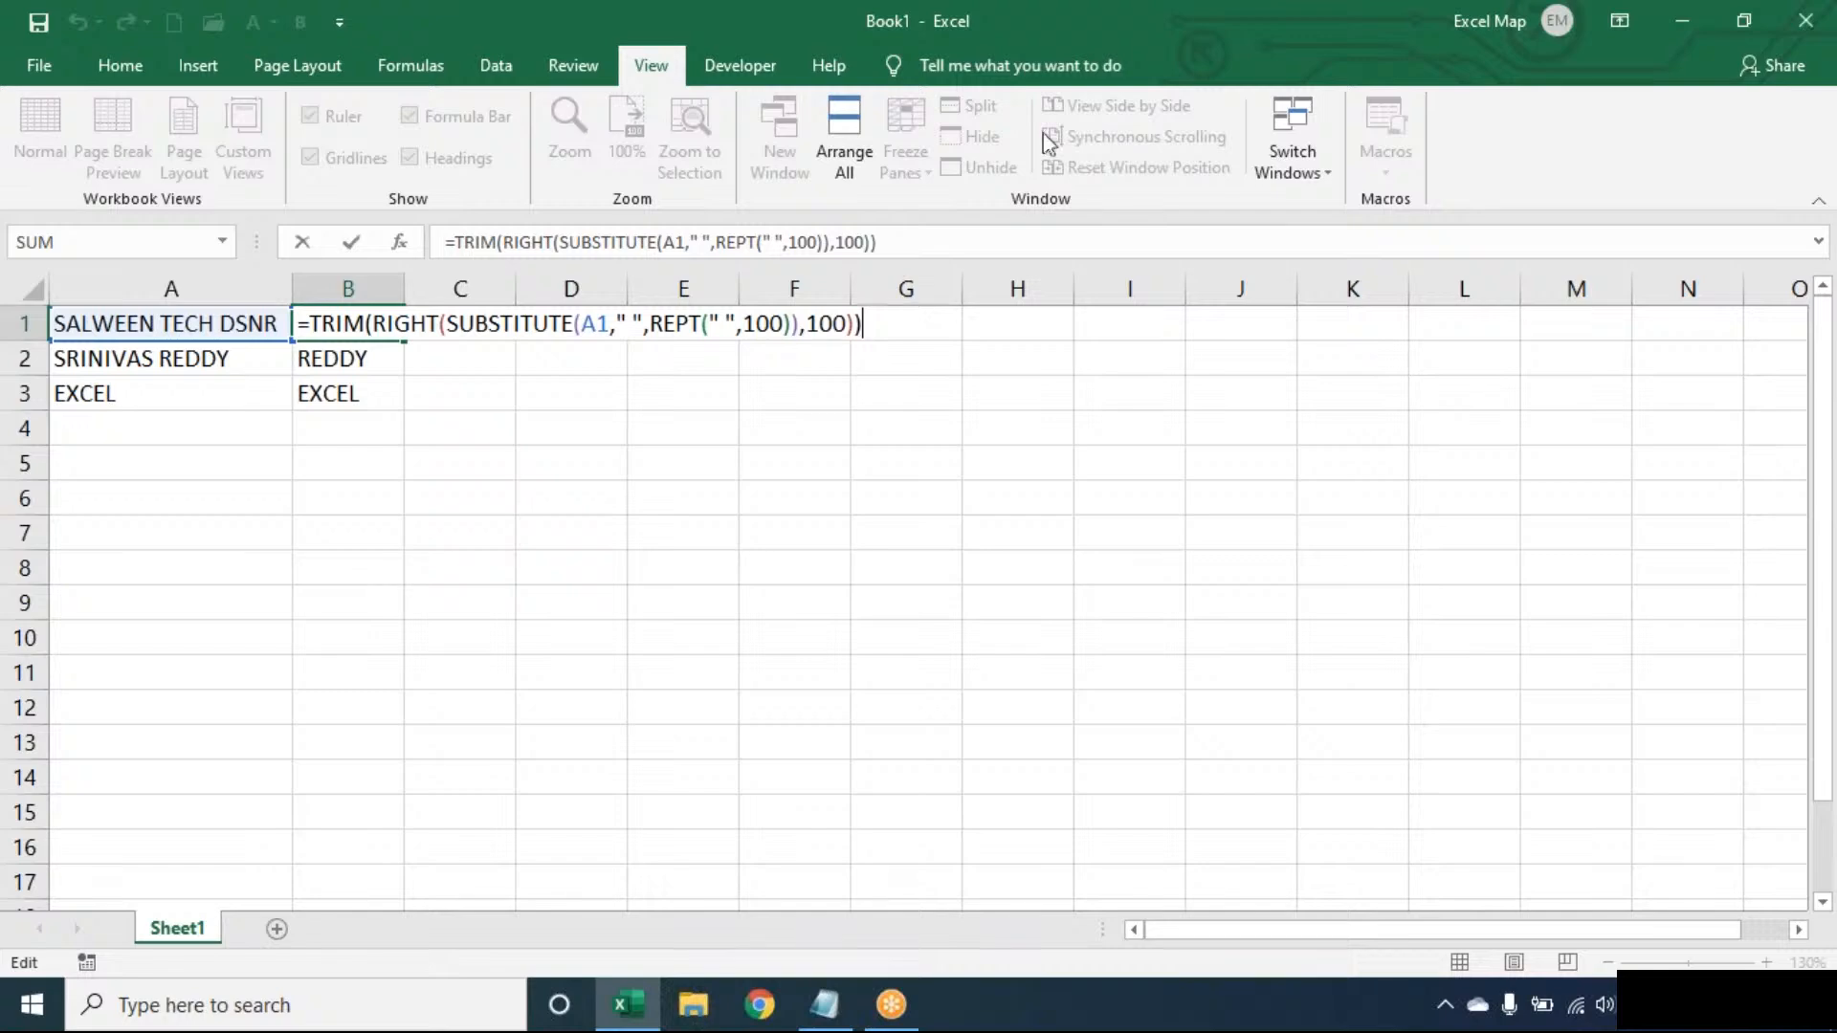
pyautogui.click(1340, 57)
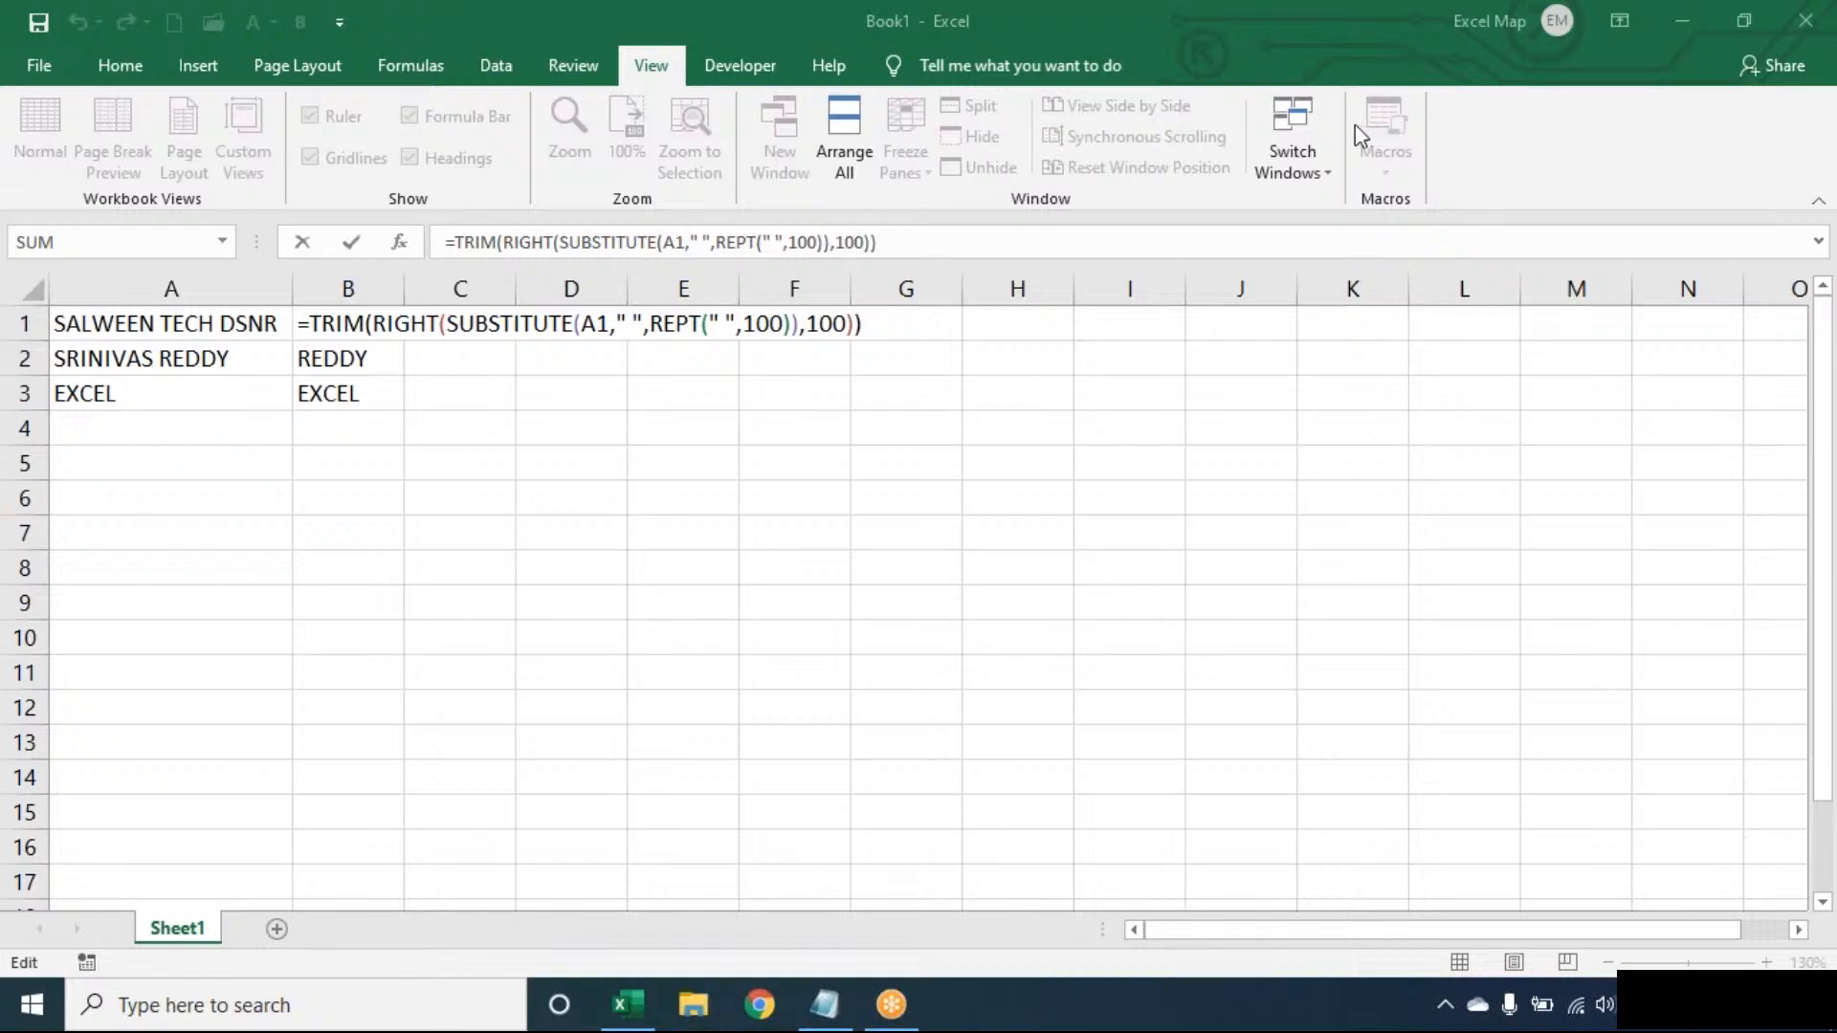
pyautogui.click(886, 328)
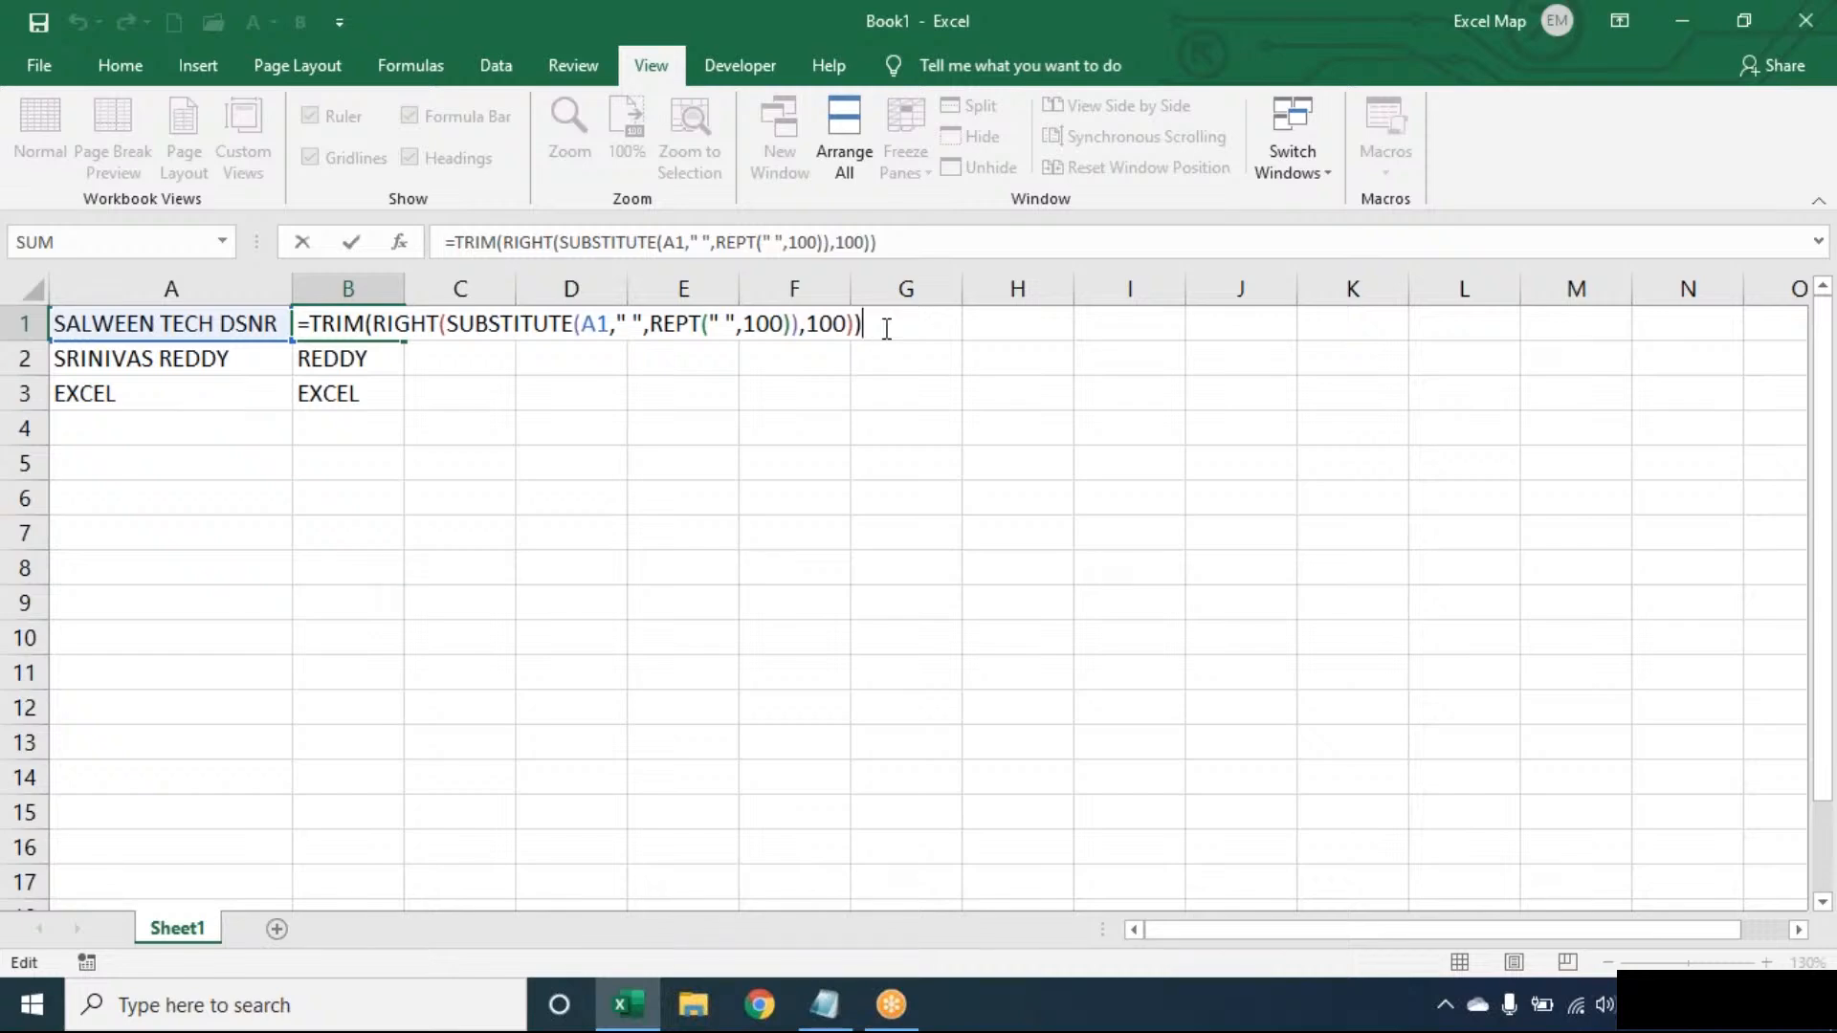
# - Confirm B1, then delete the last-word results in B1:B3
pyautogui.hotkey('ctrl', 'Return')
pyautogui.hotkey('ctrl', 'shift', 'Down')
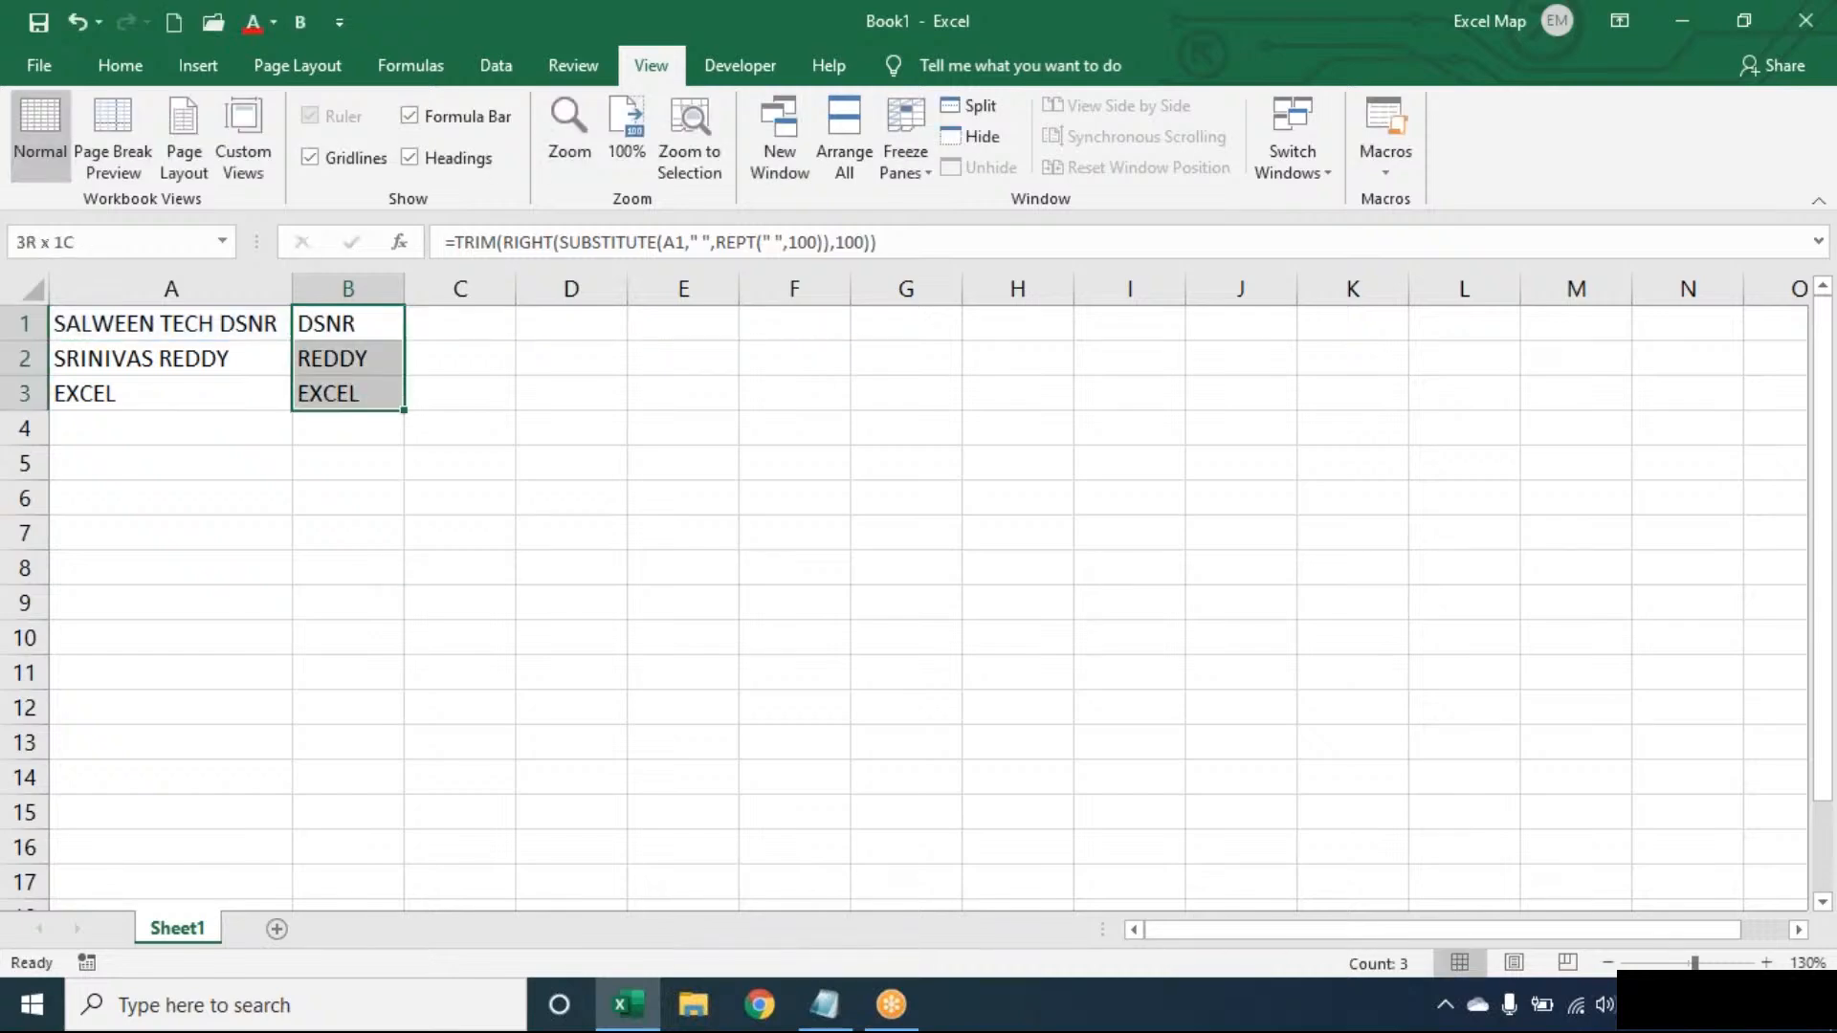
pyautogui.press('Delete')
pyautogui.press('Up')
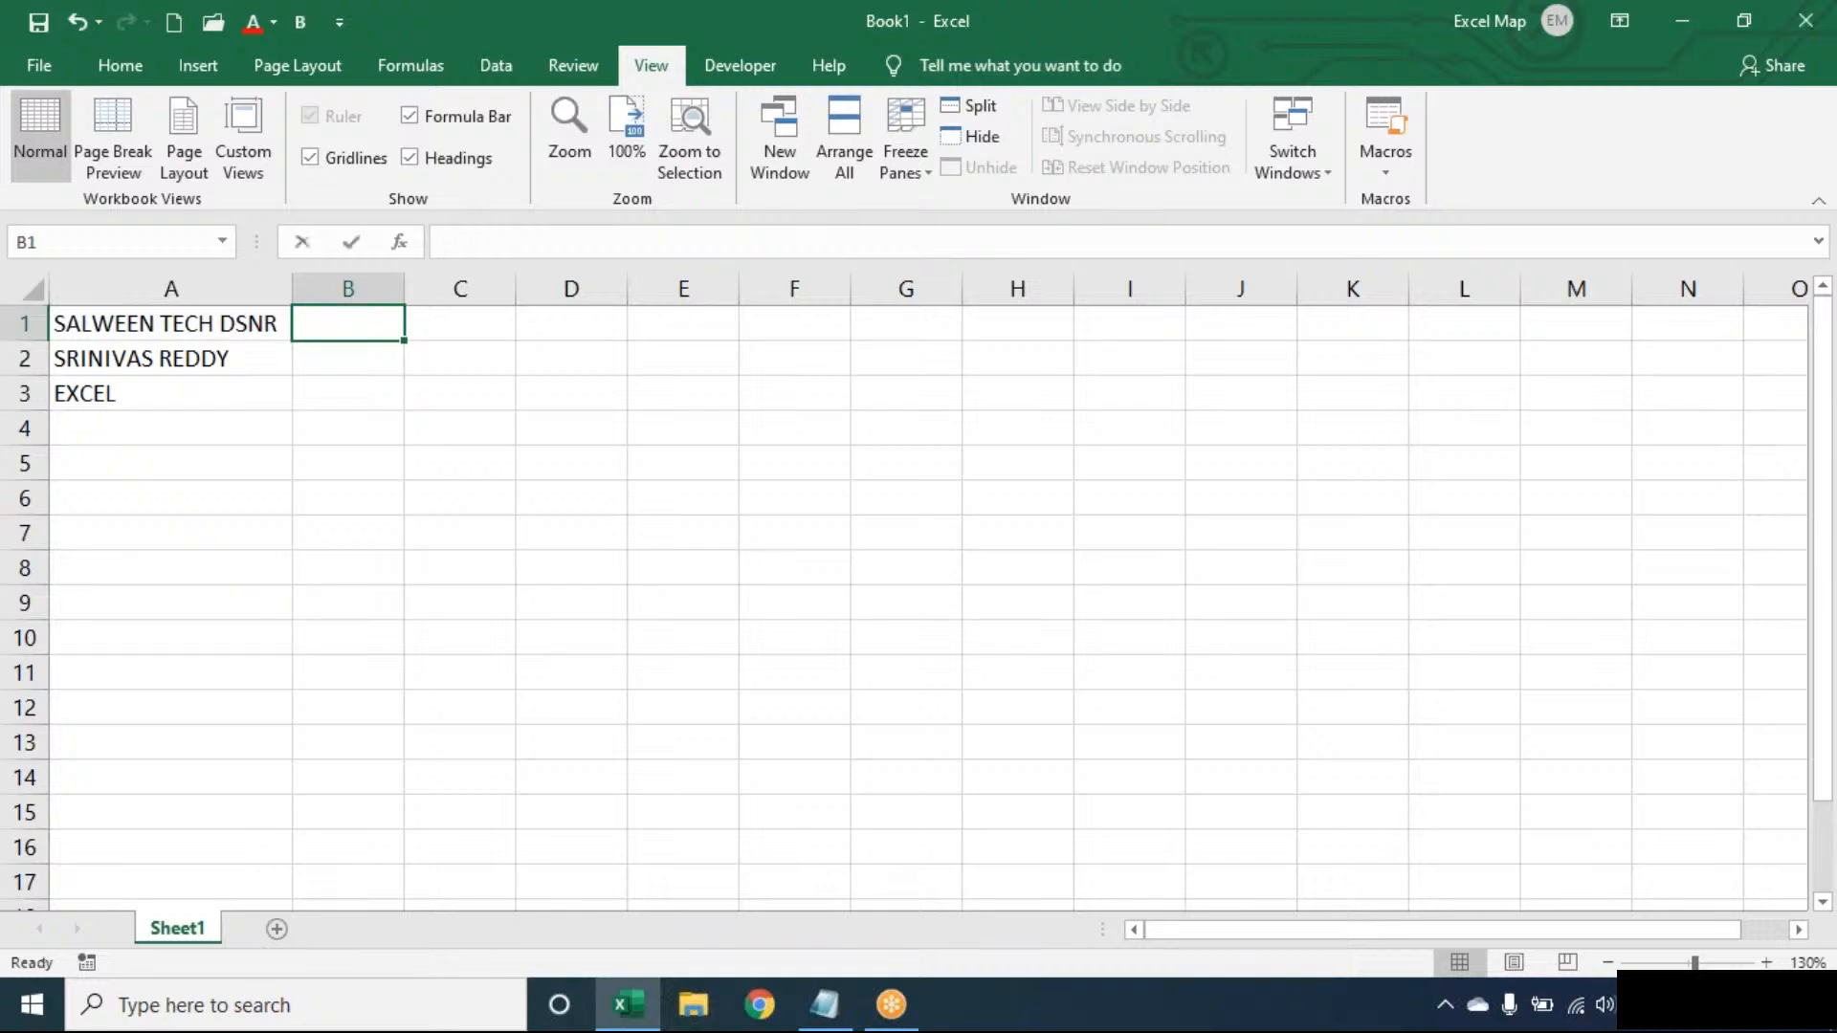
# - Enter =SUBSTITUTE(A1," ",REPT(" ",100)) in B1, pointing out the space and REPT parts
pyautogui.write('=SUB')
pyautogui.press('Tab')
pyautogui.press('Left')
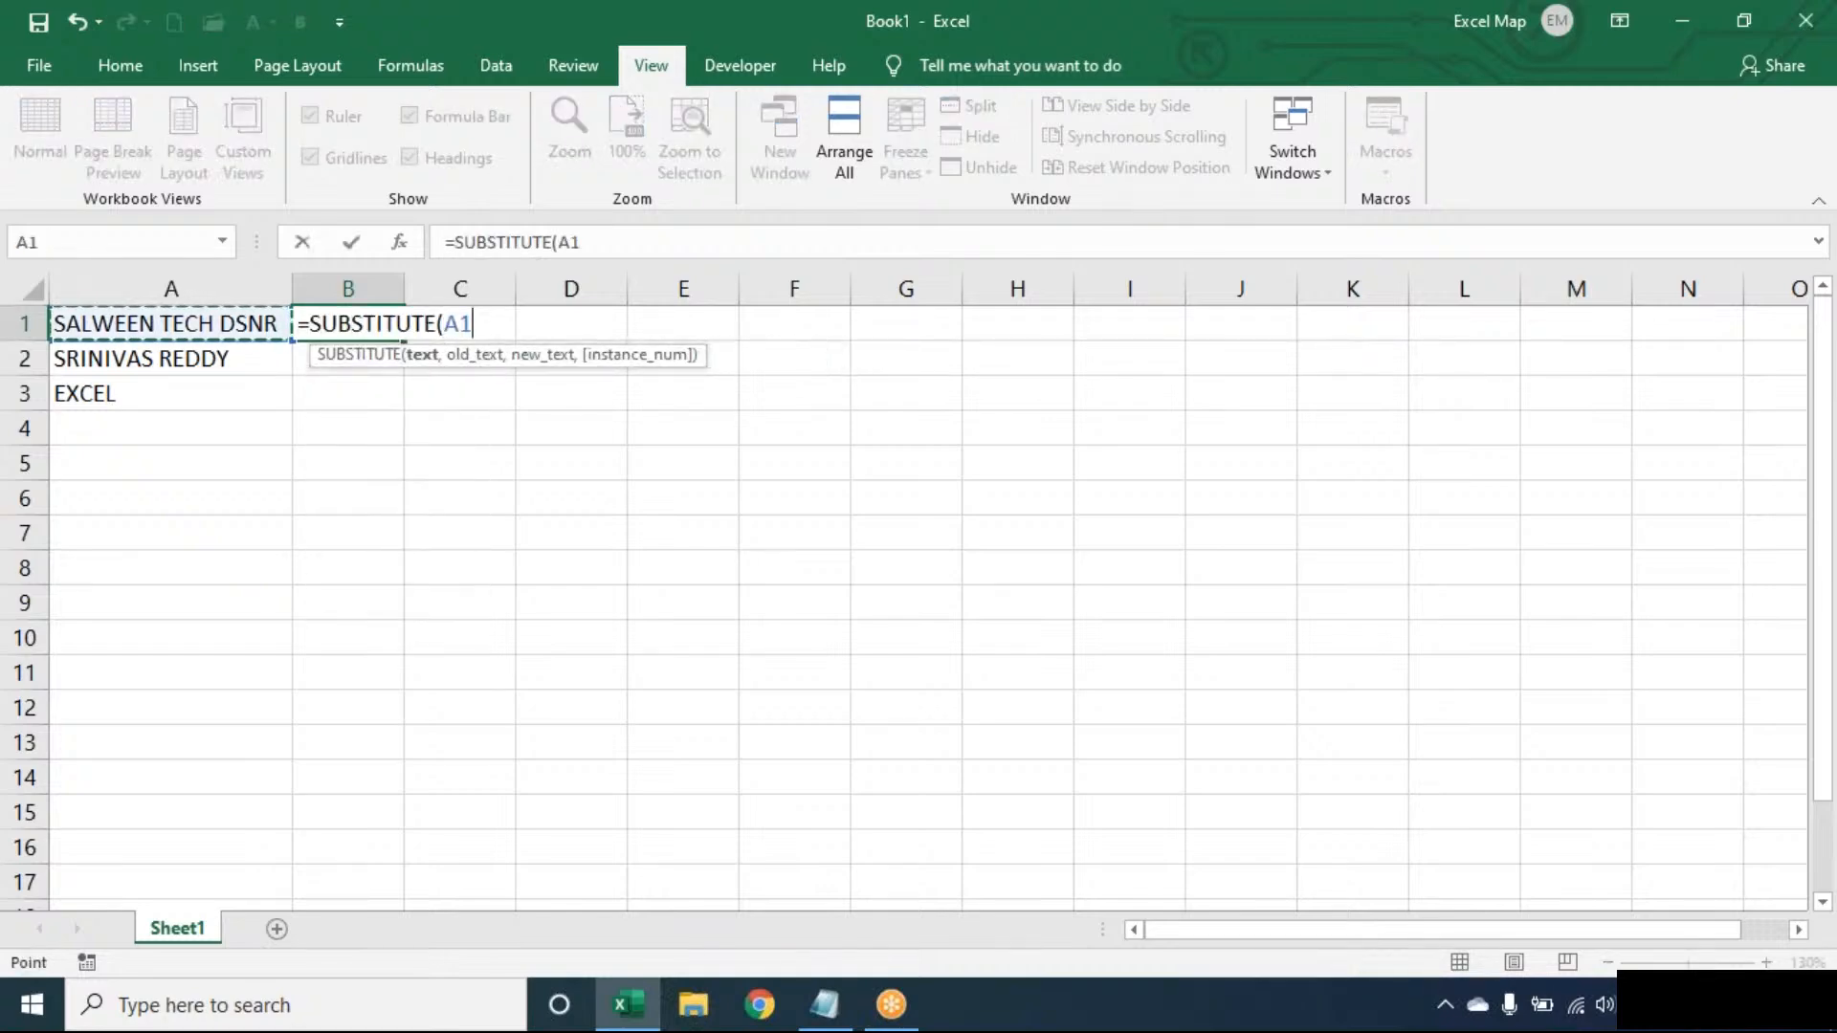
pyautogui.write('," ",REPT(')
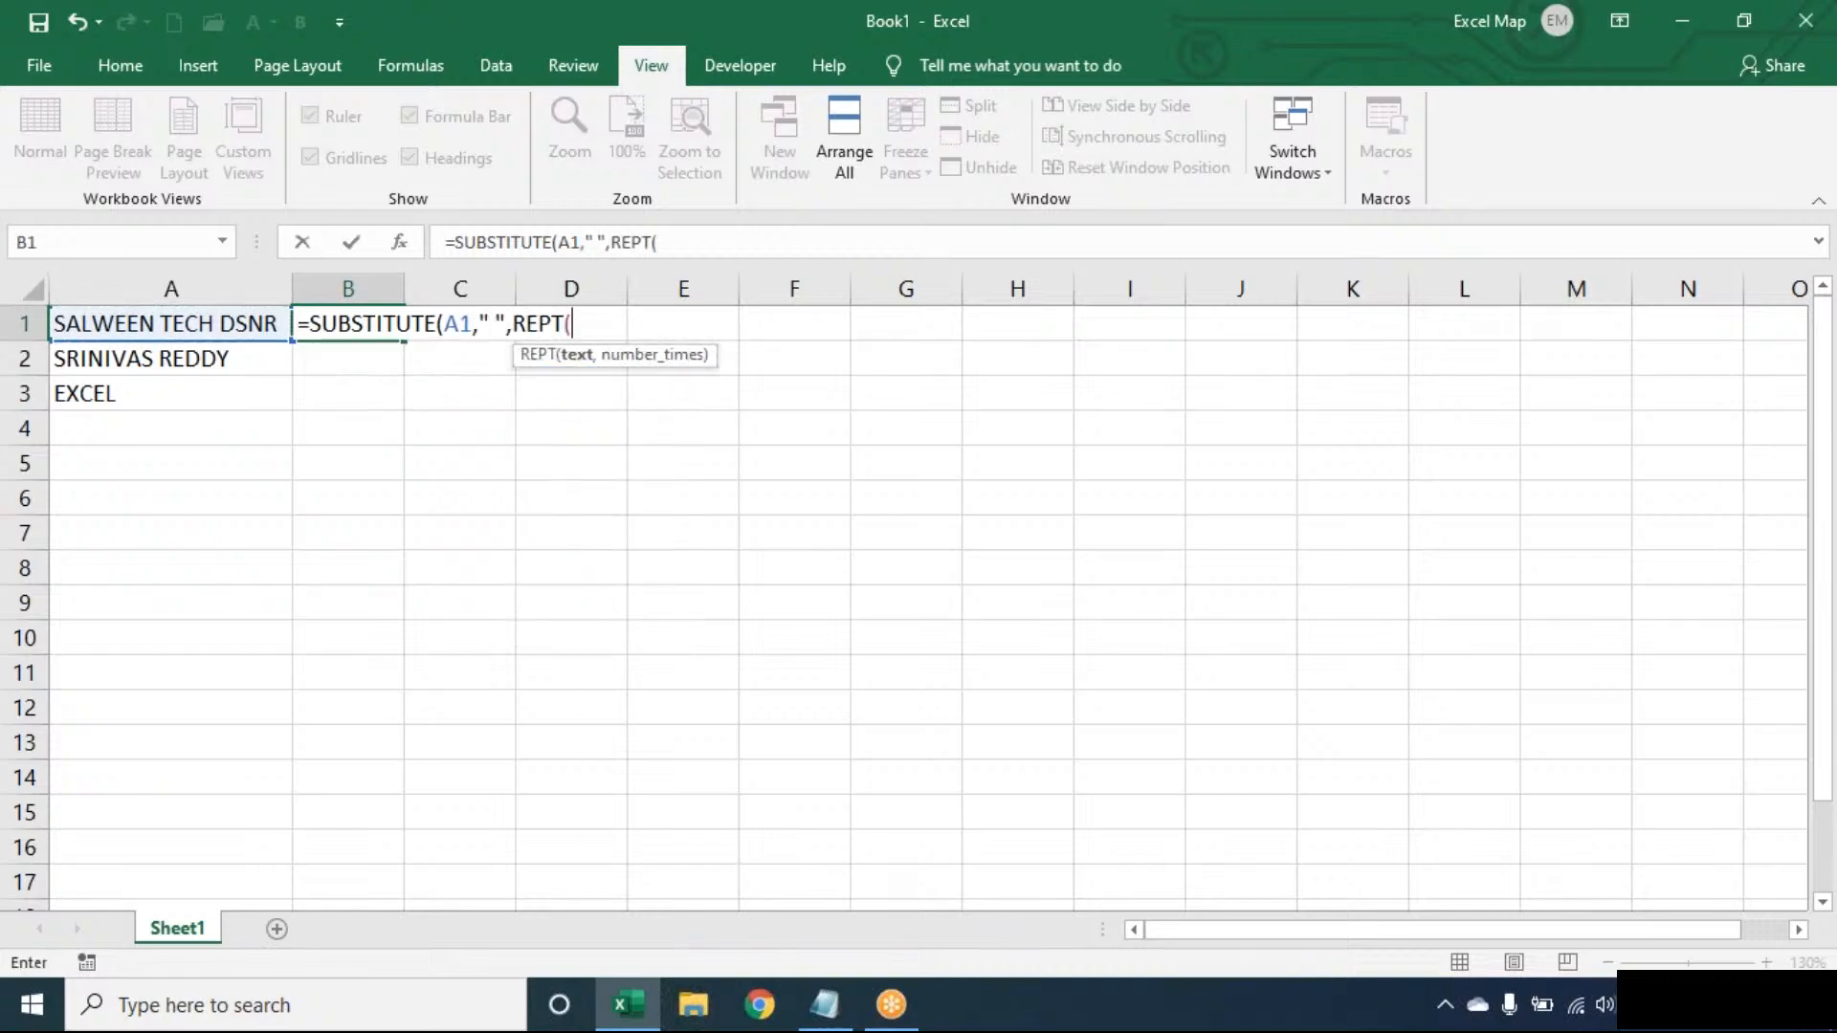
pyautogui.write('" ",100')
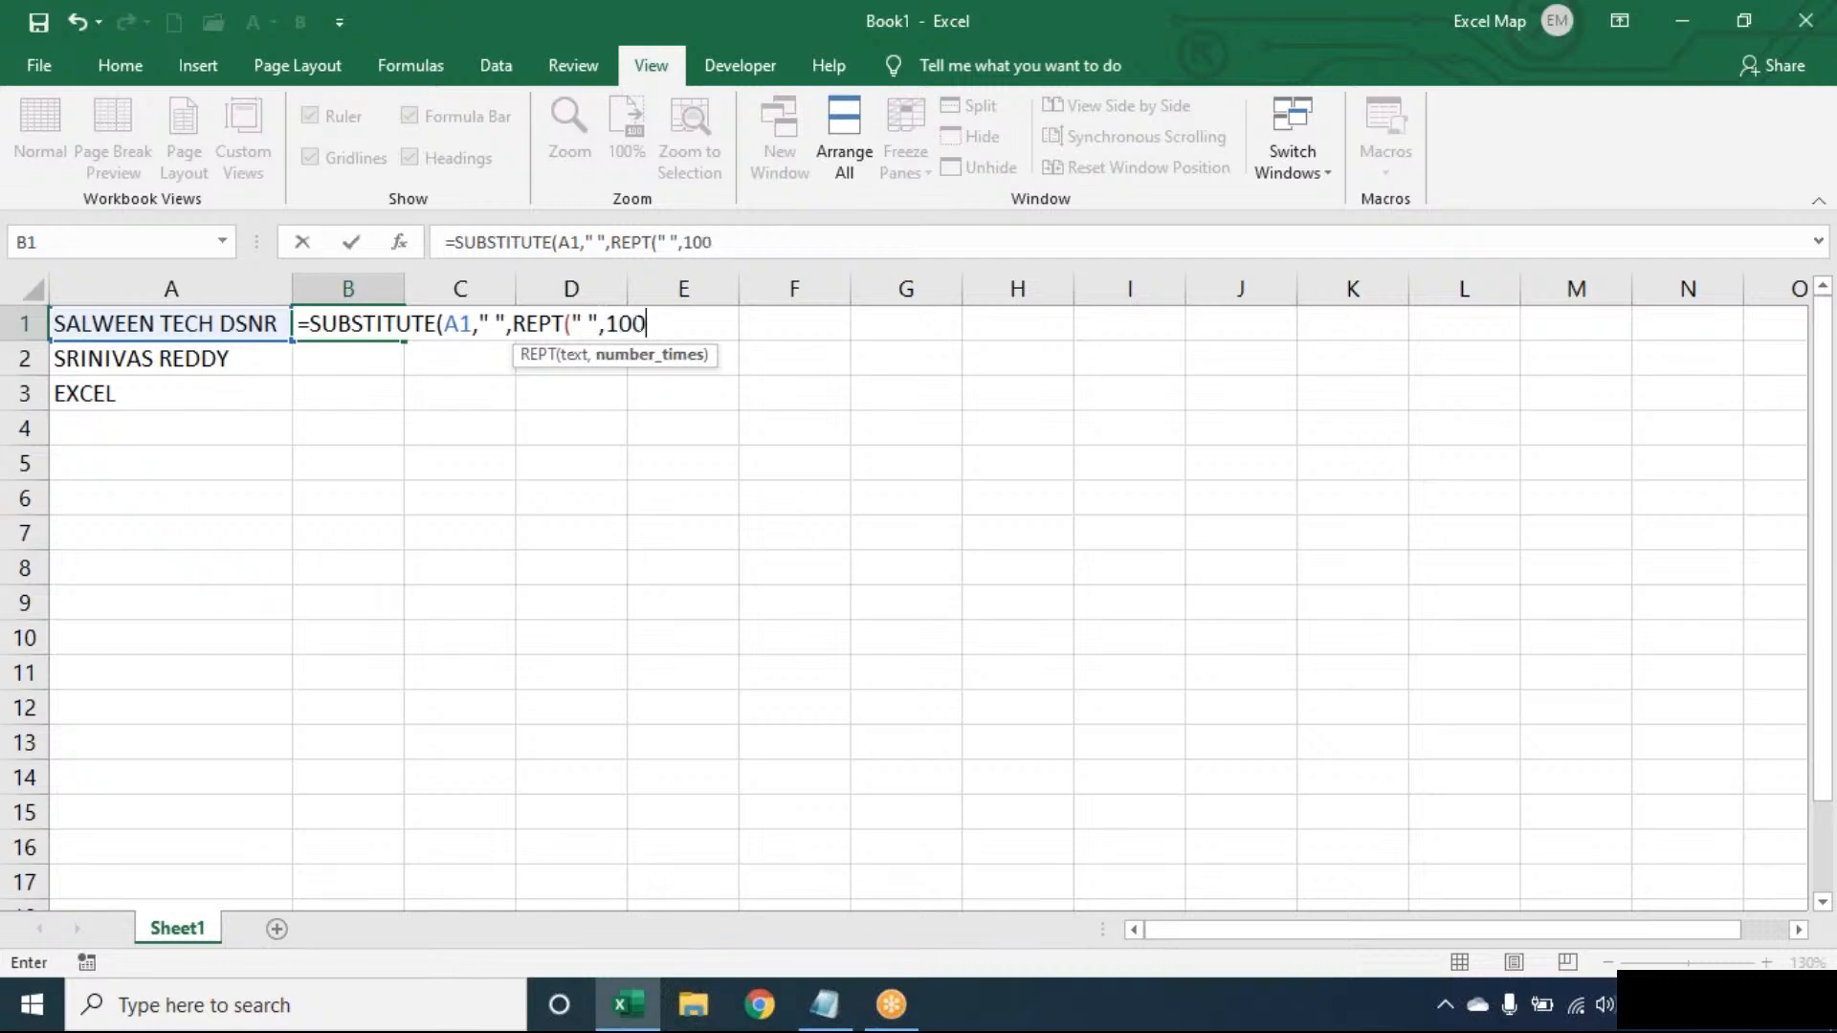
pyautogui.write('))')
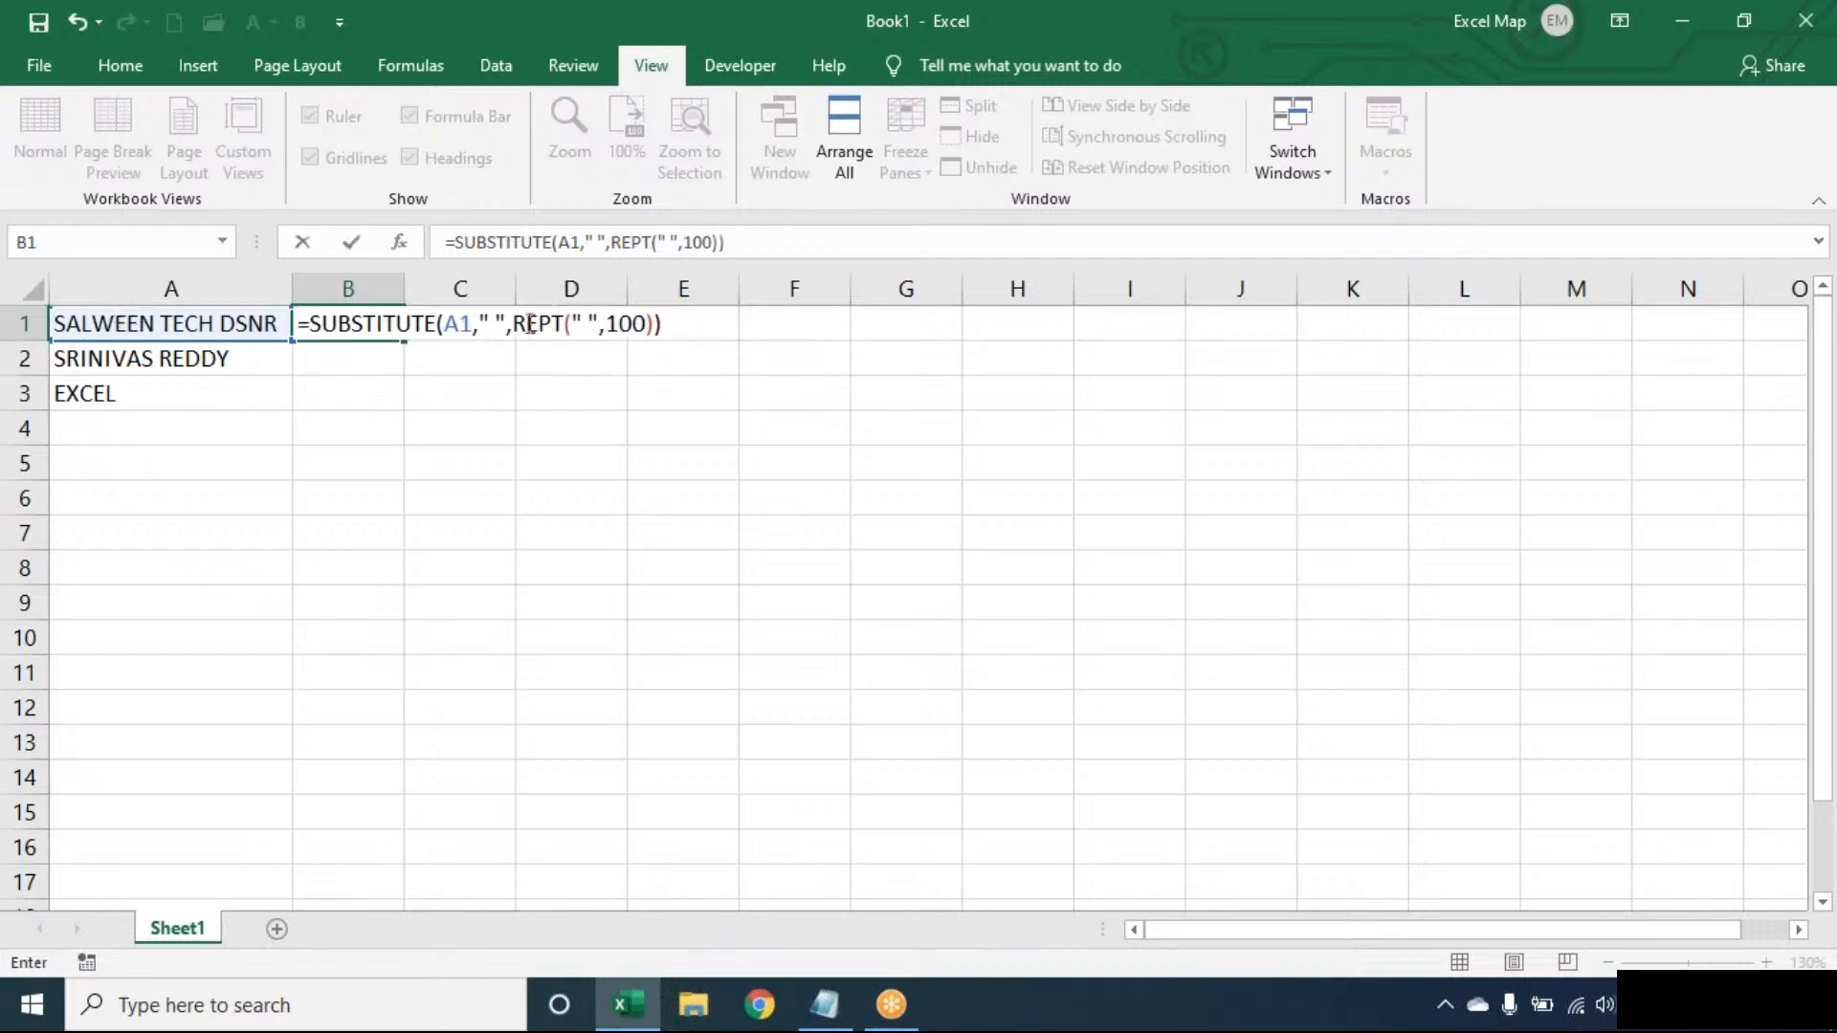
pyautogui.click(489, 316)
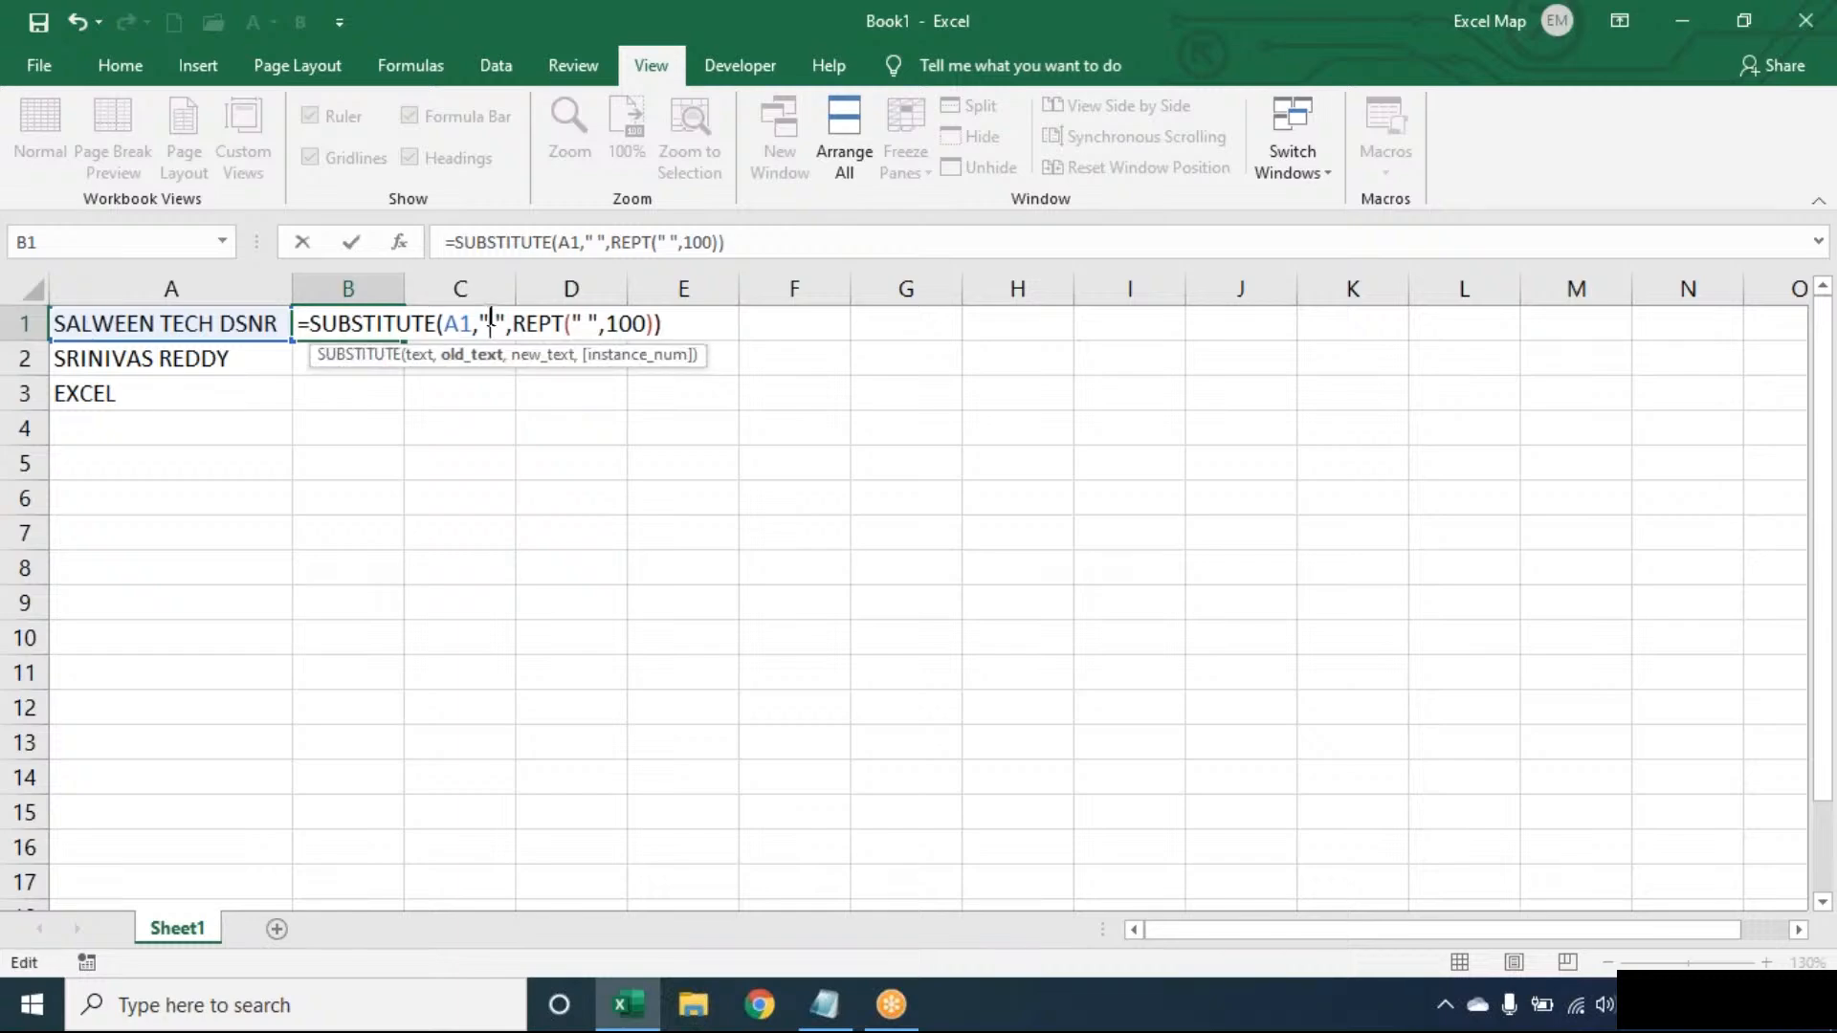
pyautogui.doubleClick(541, 324)
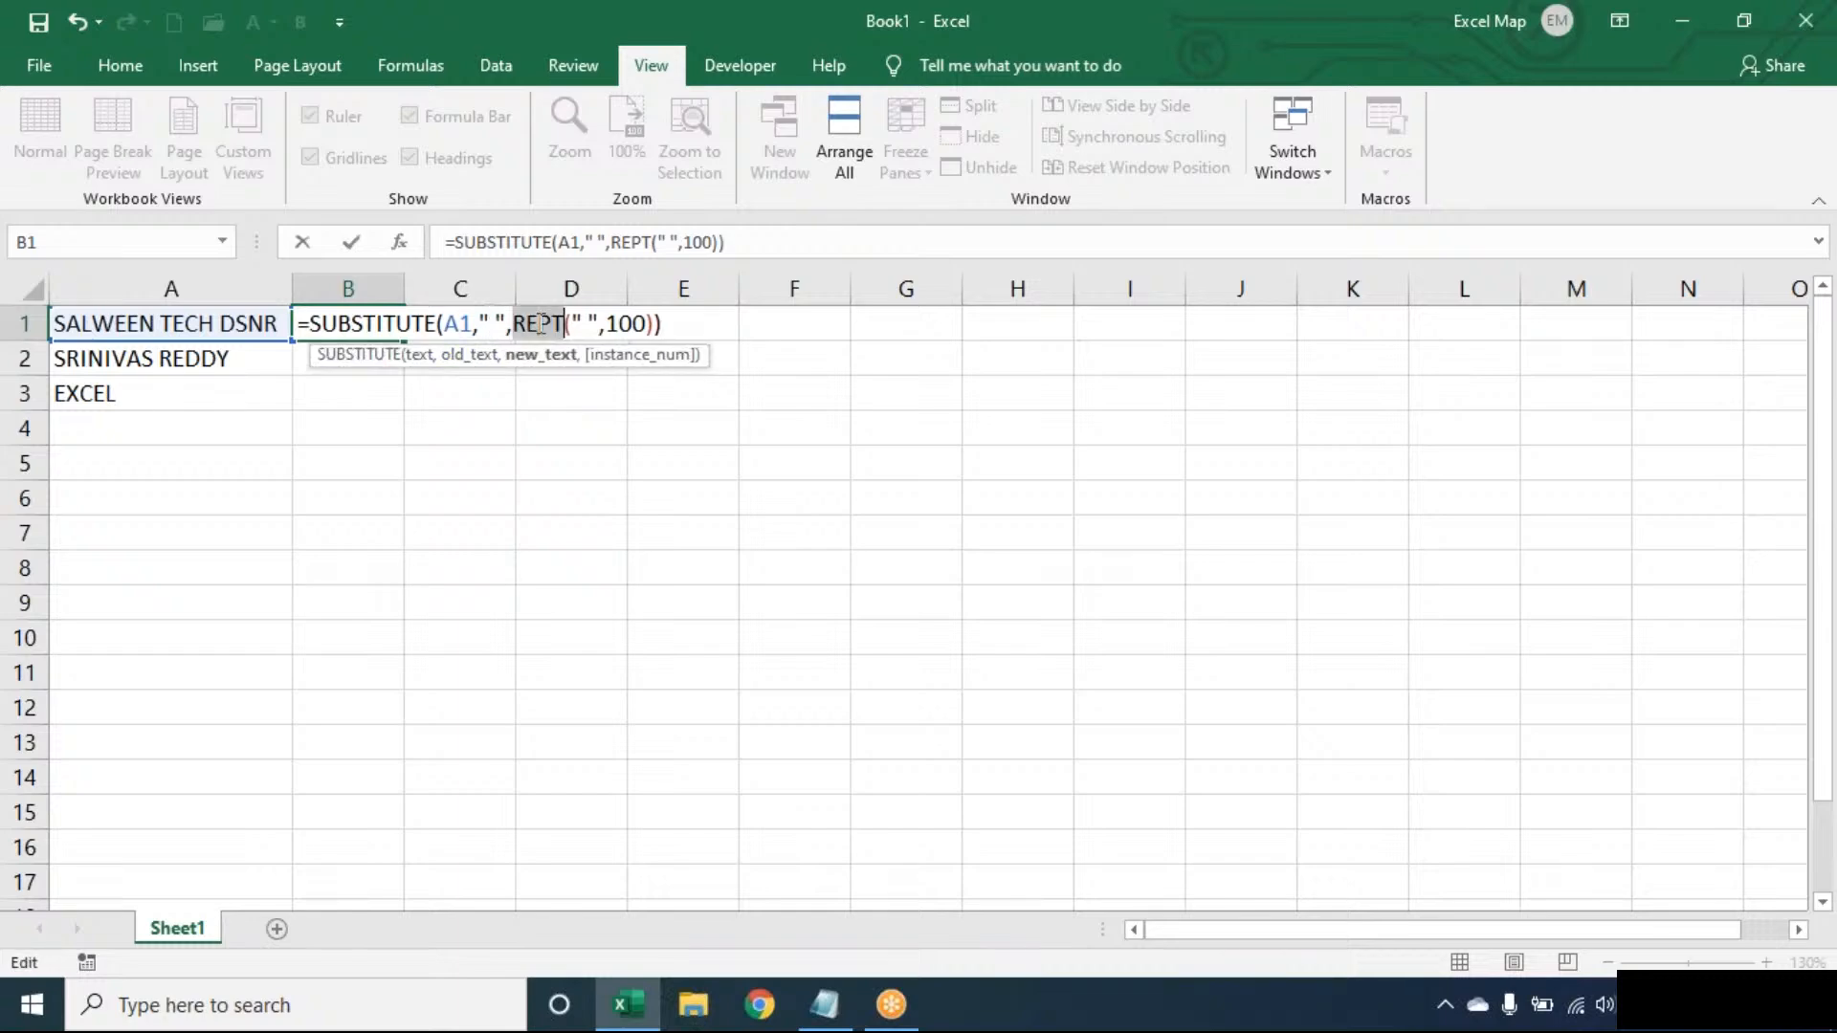
pyautogui.press('Return')
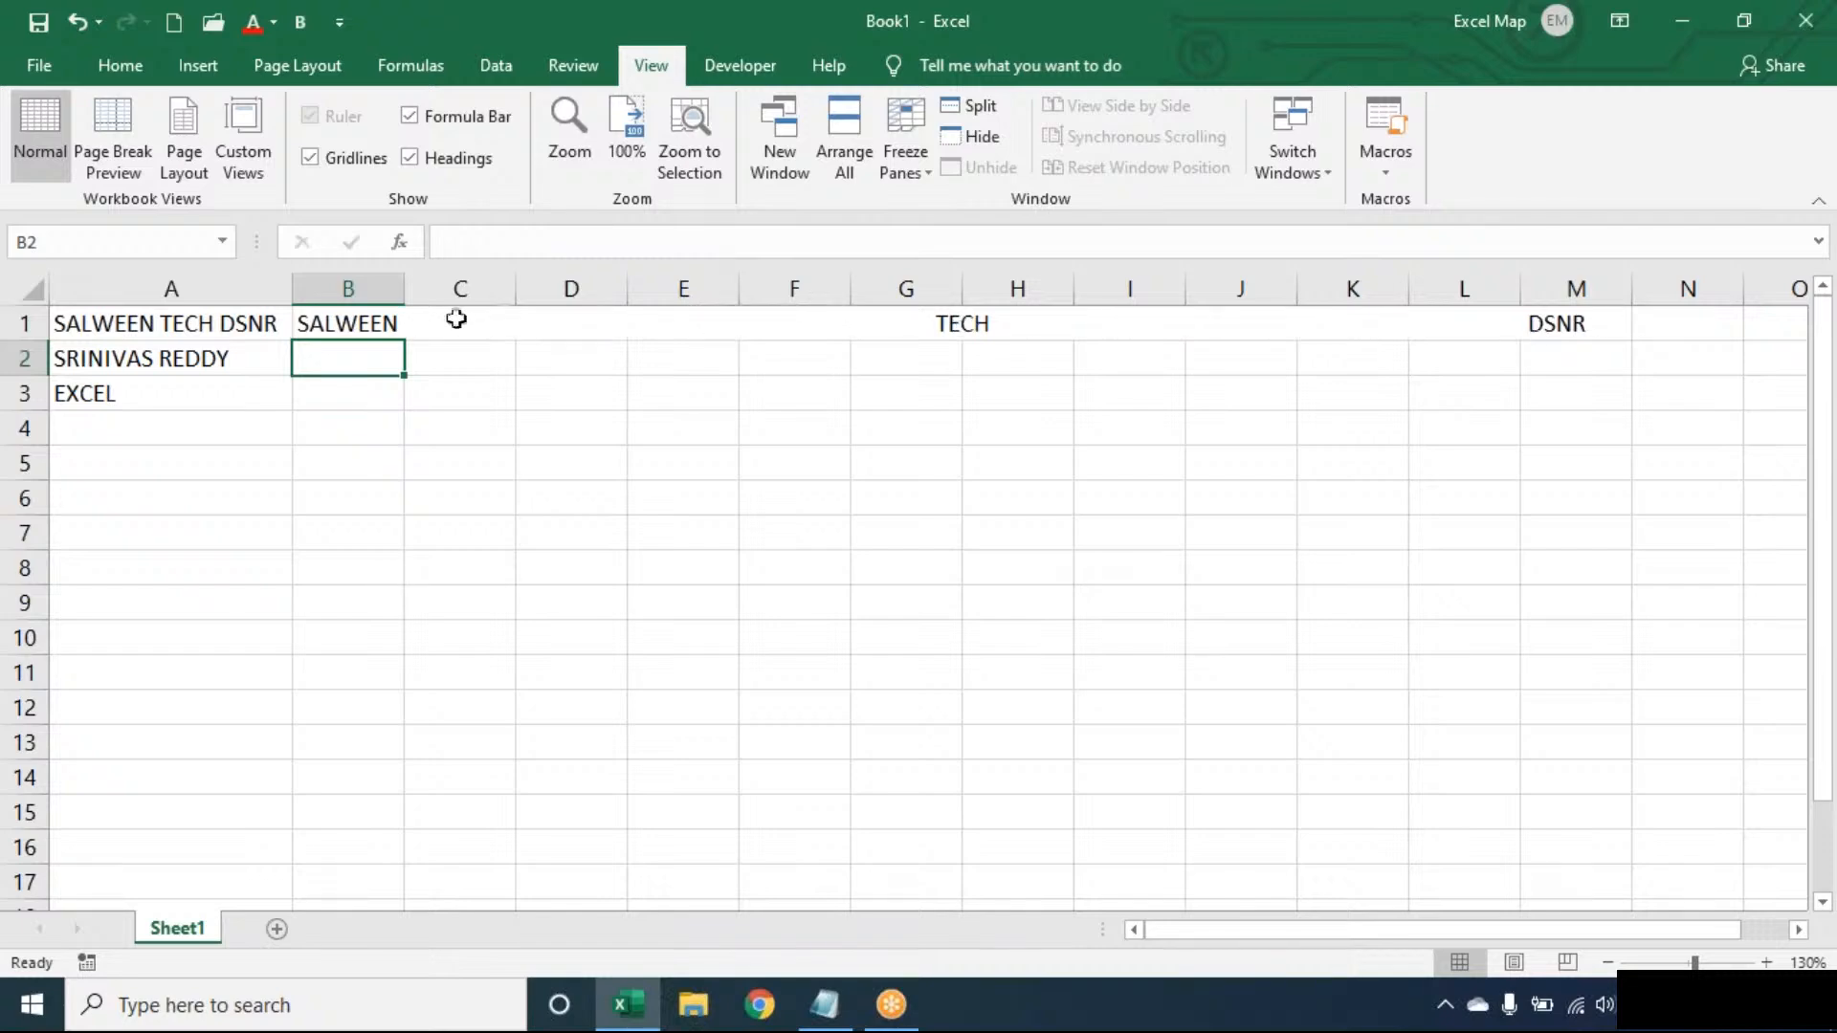
# - Wrap B1's SUBSTITUTE formula in RIGHT(...,100) to keep the last 100 characters
pyautogui.doubleClick(328, 321)
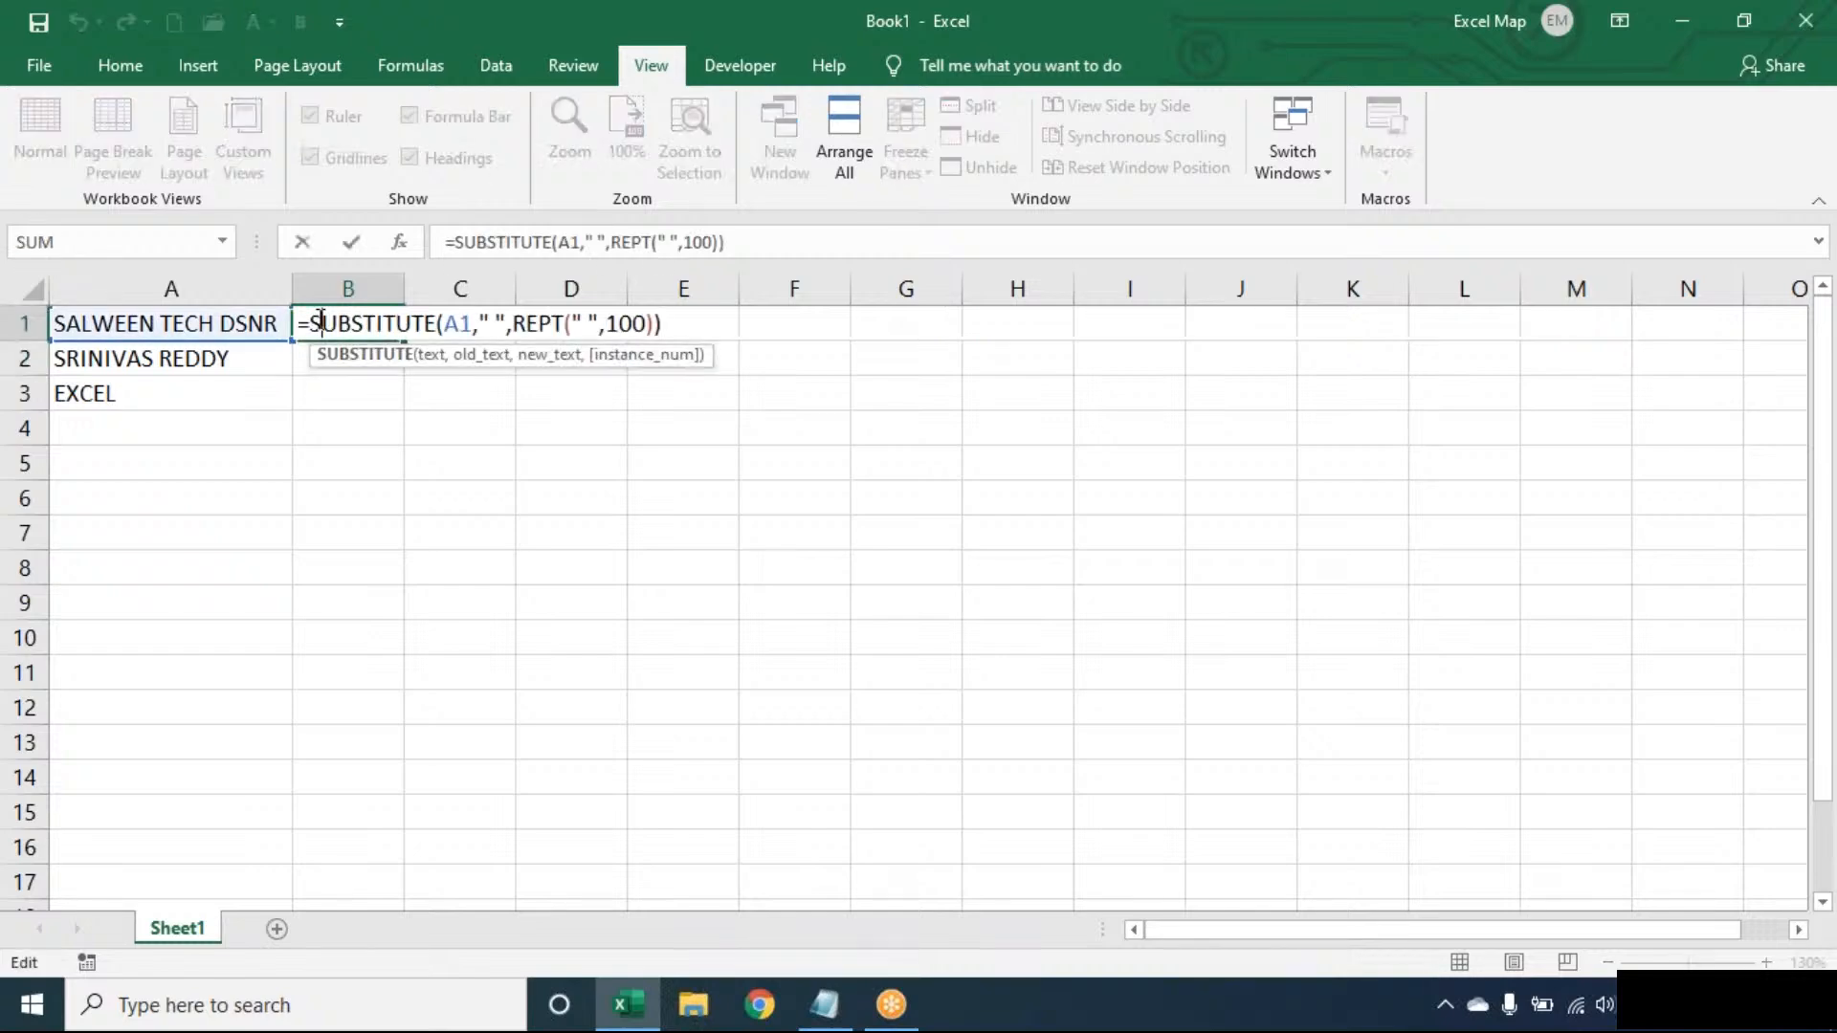
pyautogui.click(320, 320)
pyautogui.write('RIGHT(')
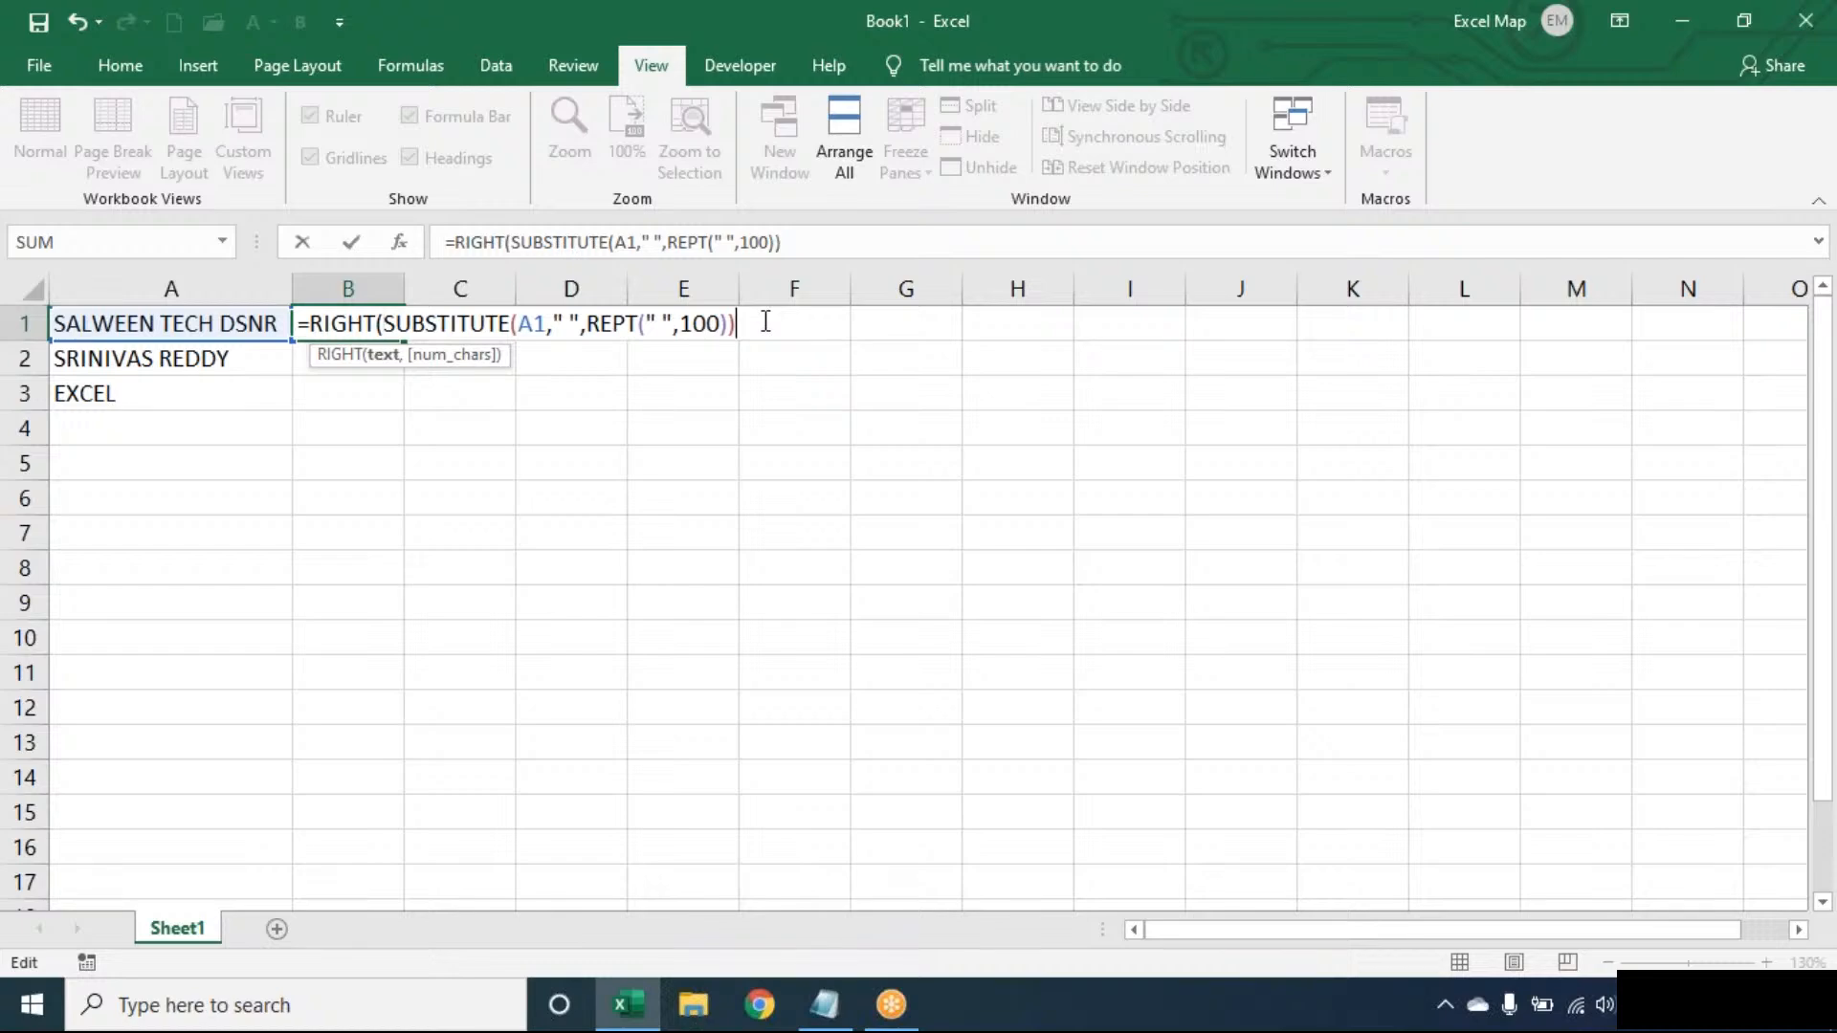
pyautogui.write(',100)')
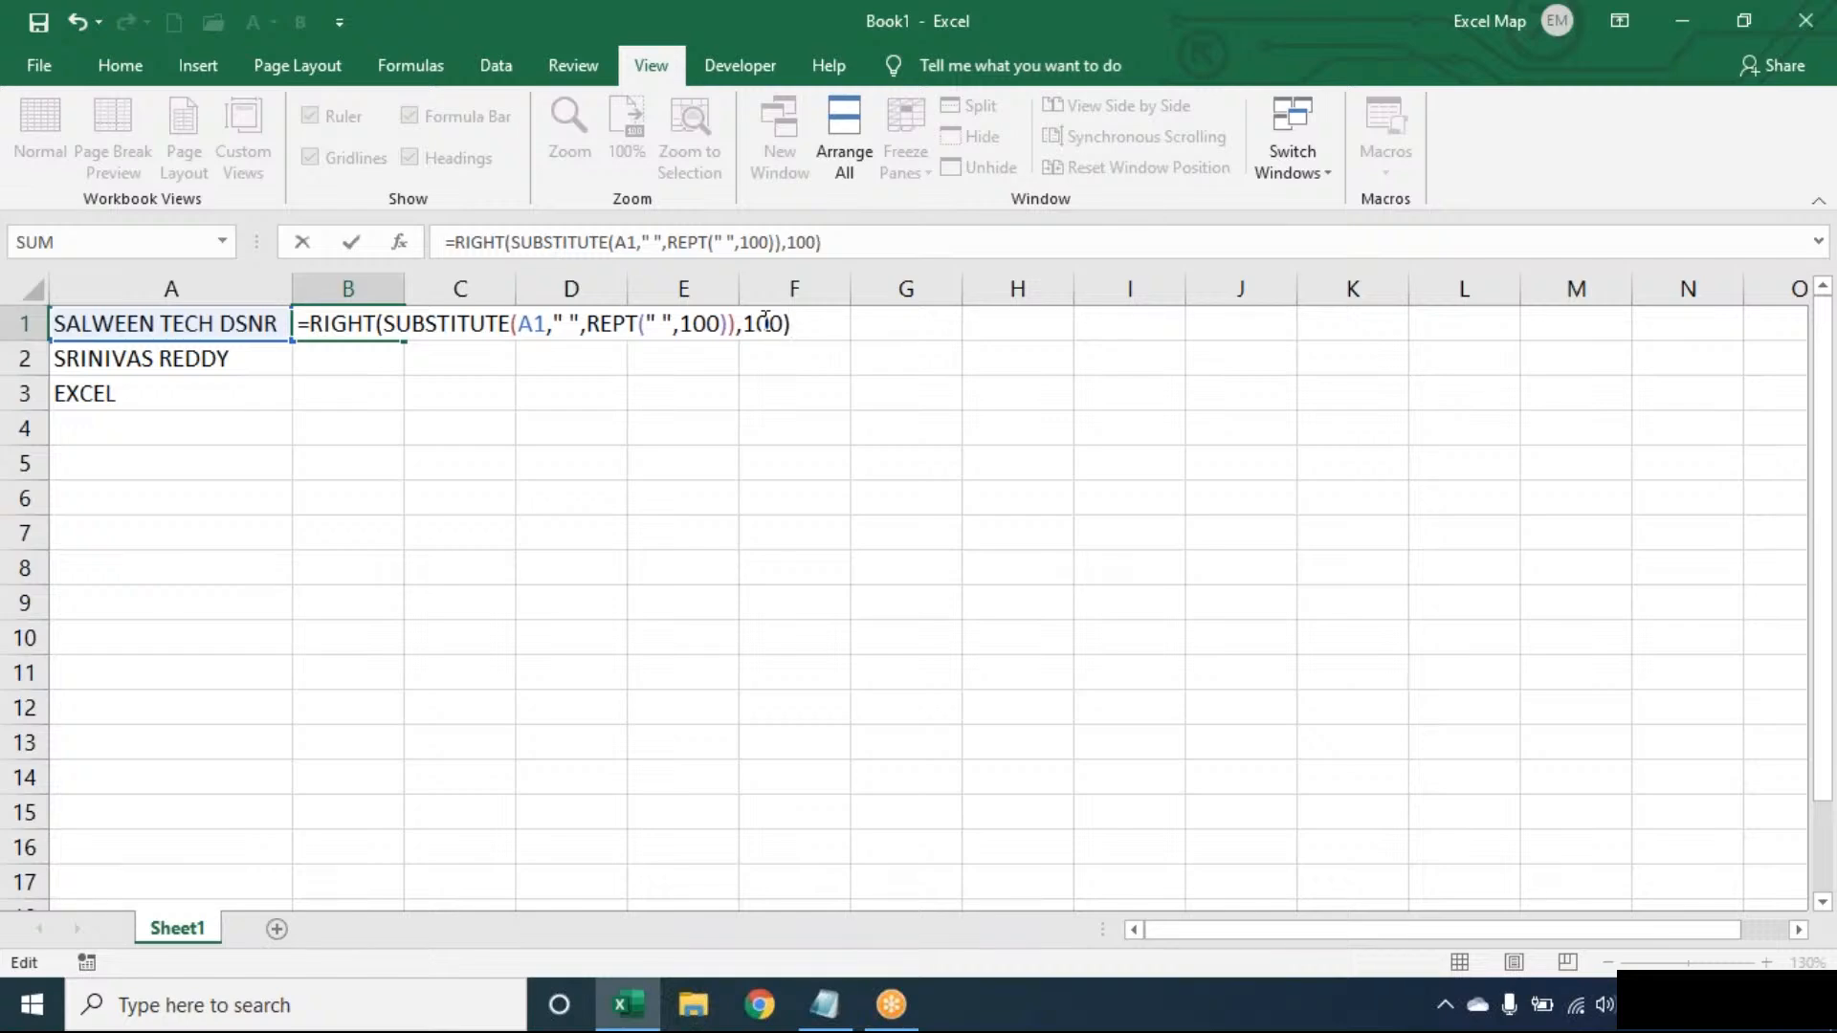
pyautogui.press('Return')
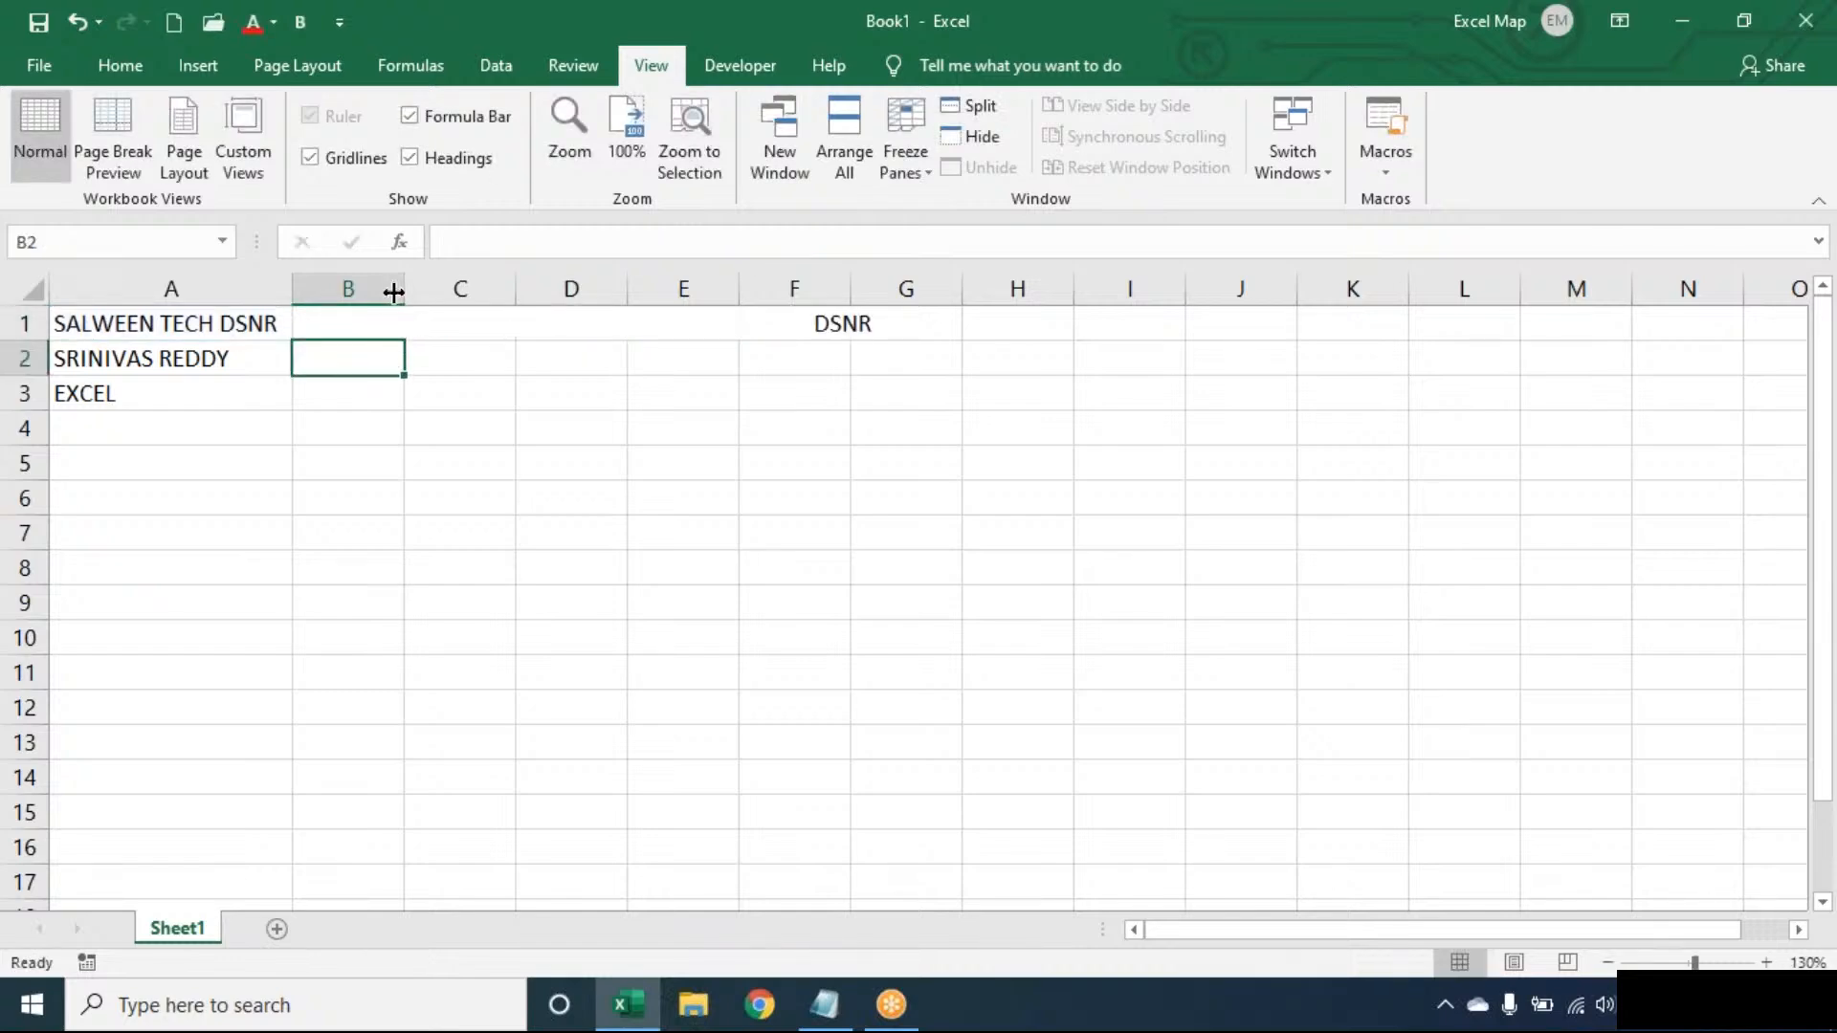
# - Wrap the RIGHT formula in TRIM so B1 shows just DSNR
pyautogui.doubleClick(353, 313)
pyautogui.click(316, 324)
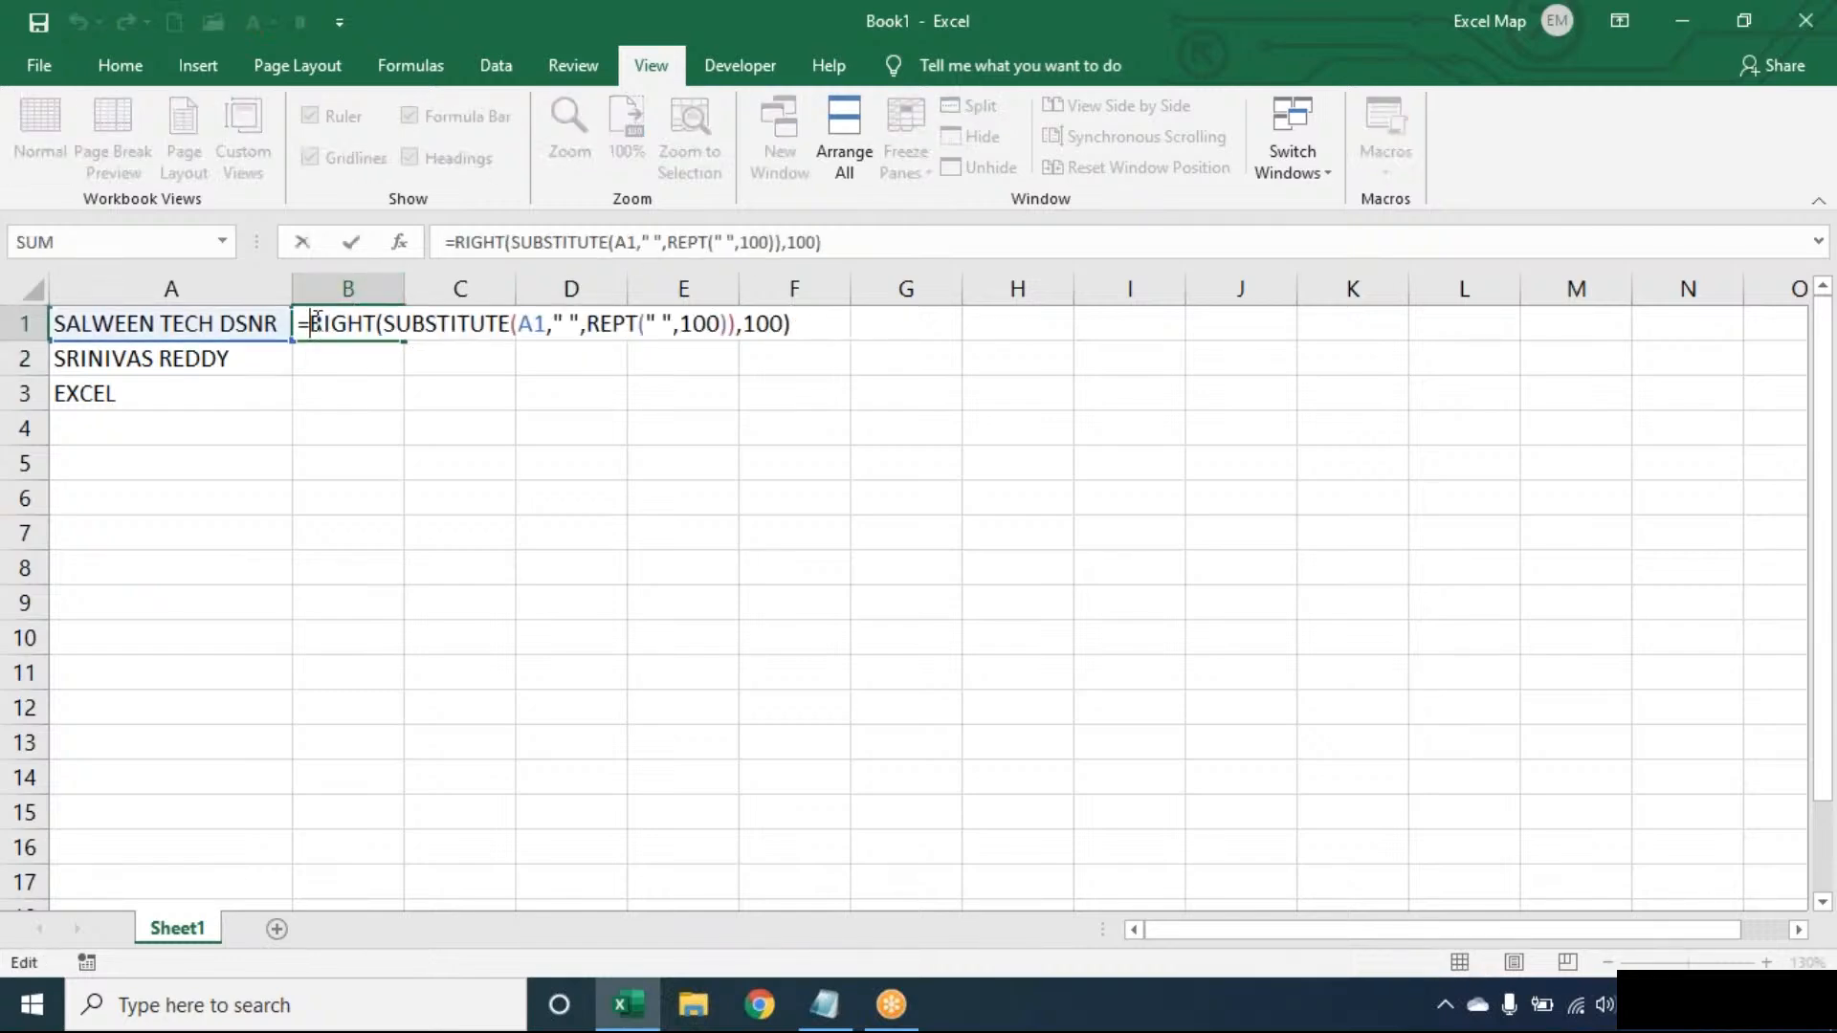
pyautogui.write('TRIM(')
pyautogui.press('End')
pyautogui.write(')')
pyautogui.press('Return')
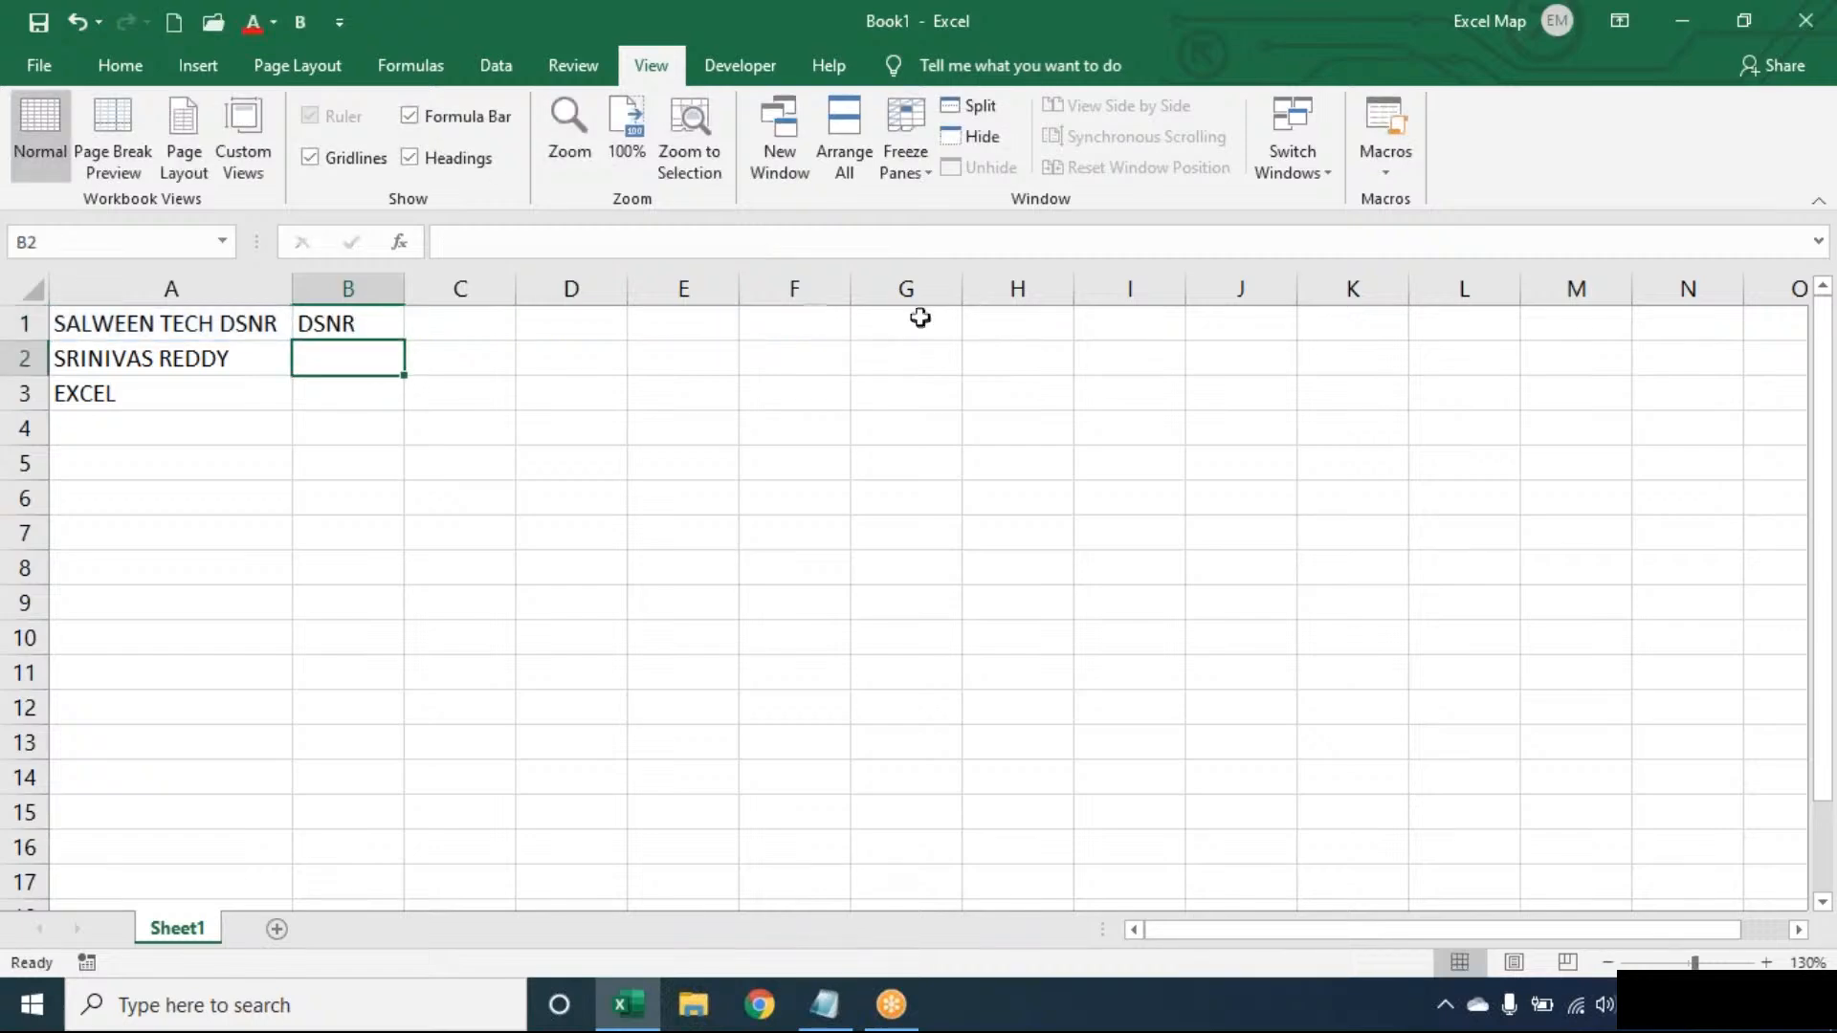
pyautogui.click(383, 321)
pyautogui.doubleClick(404, 340)
pyautogui.doubleClick(389, 322)
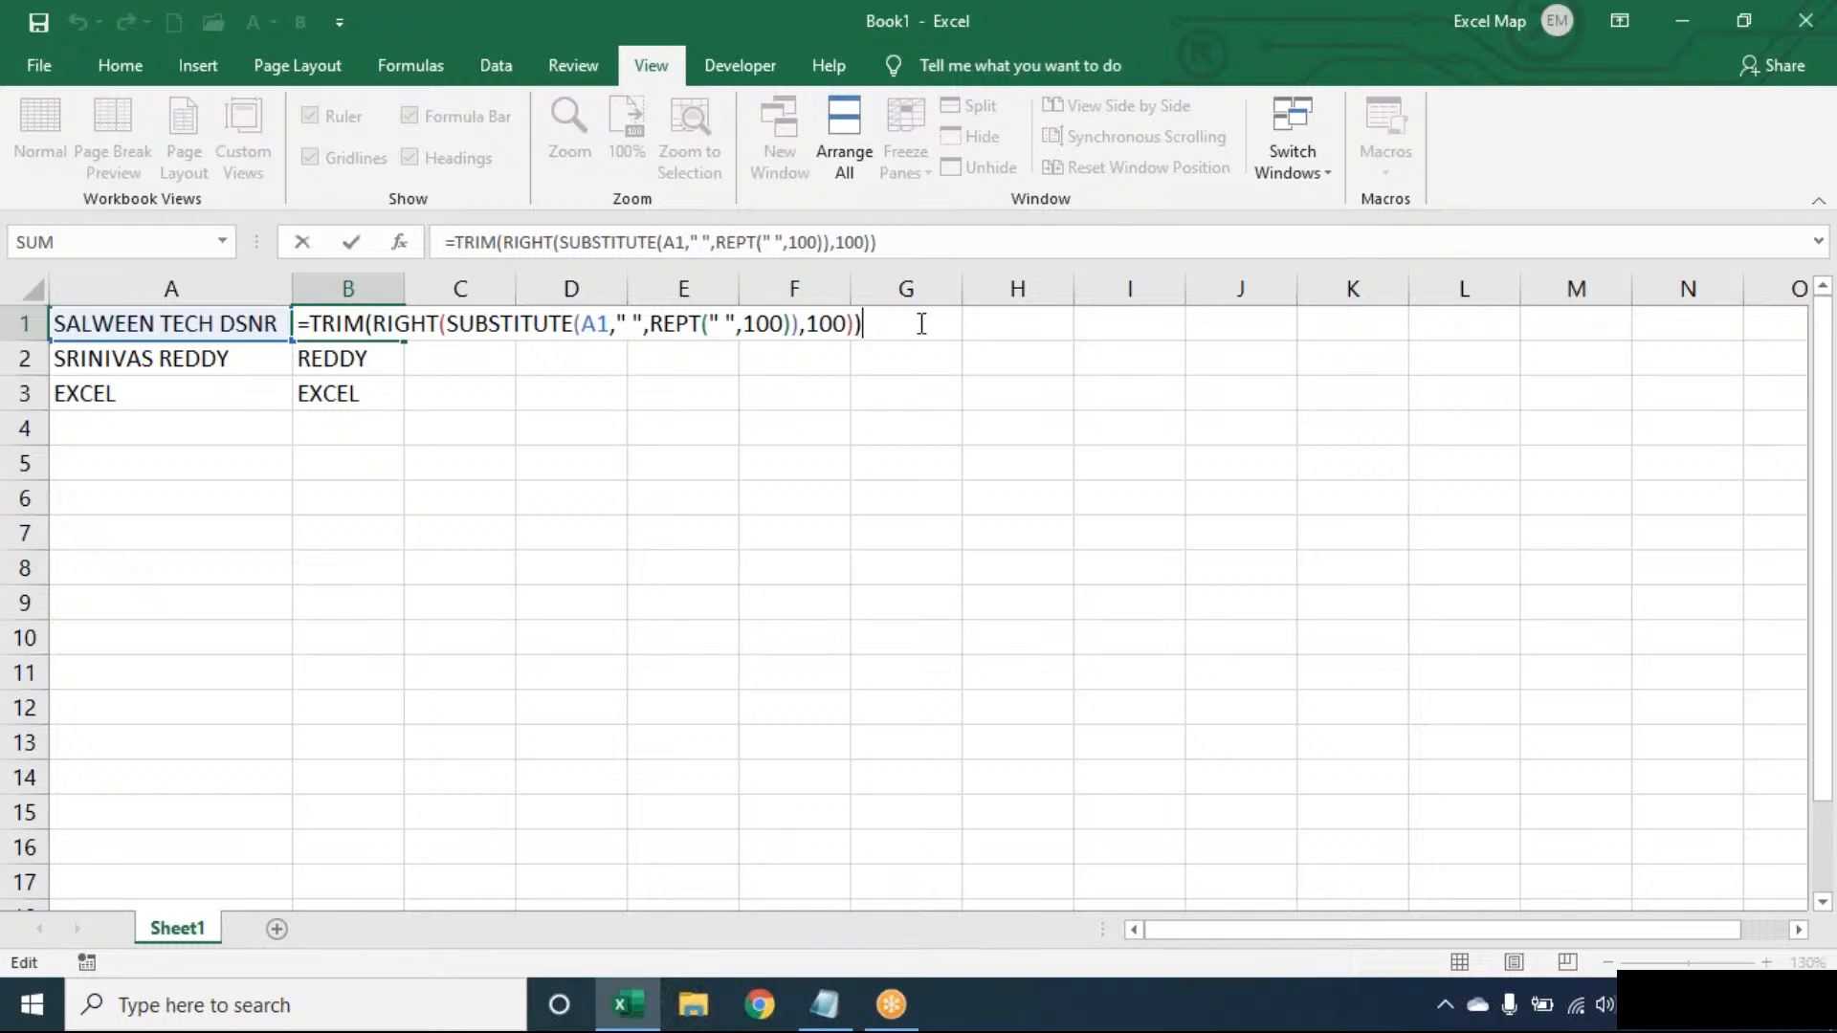
# - Confirm B1 unchanged, then delete the last-word results from B1:B3
pyautogui.hotkey('ctrl', 'Return')
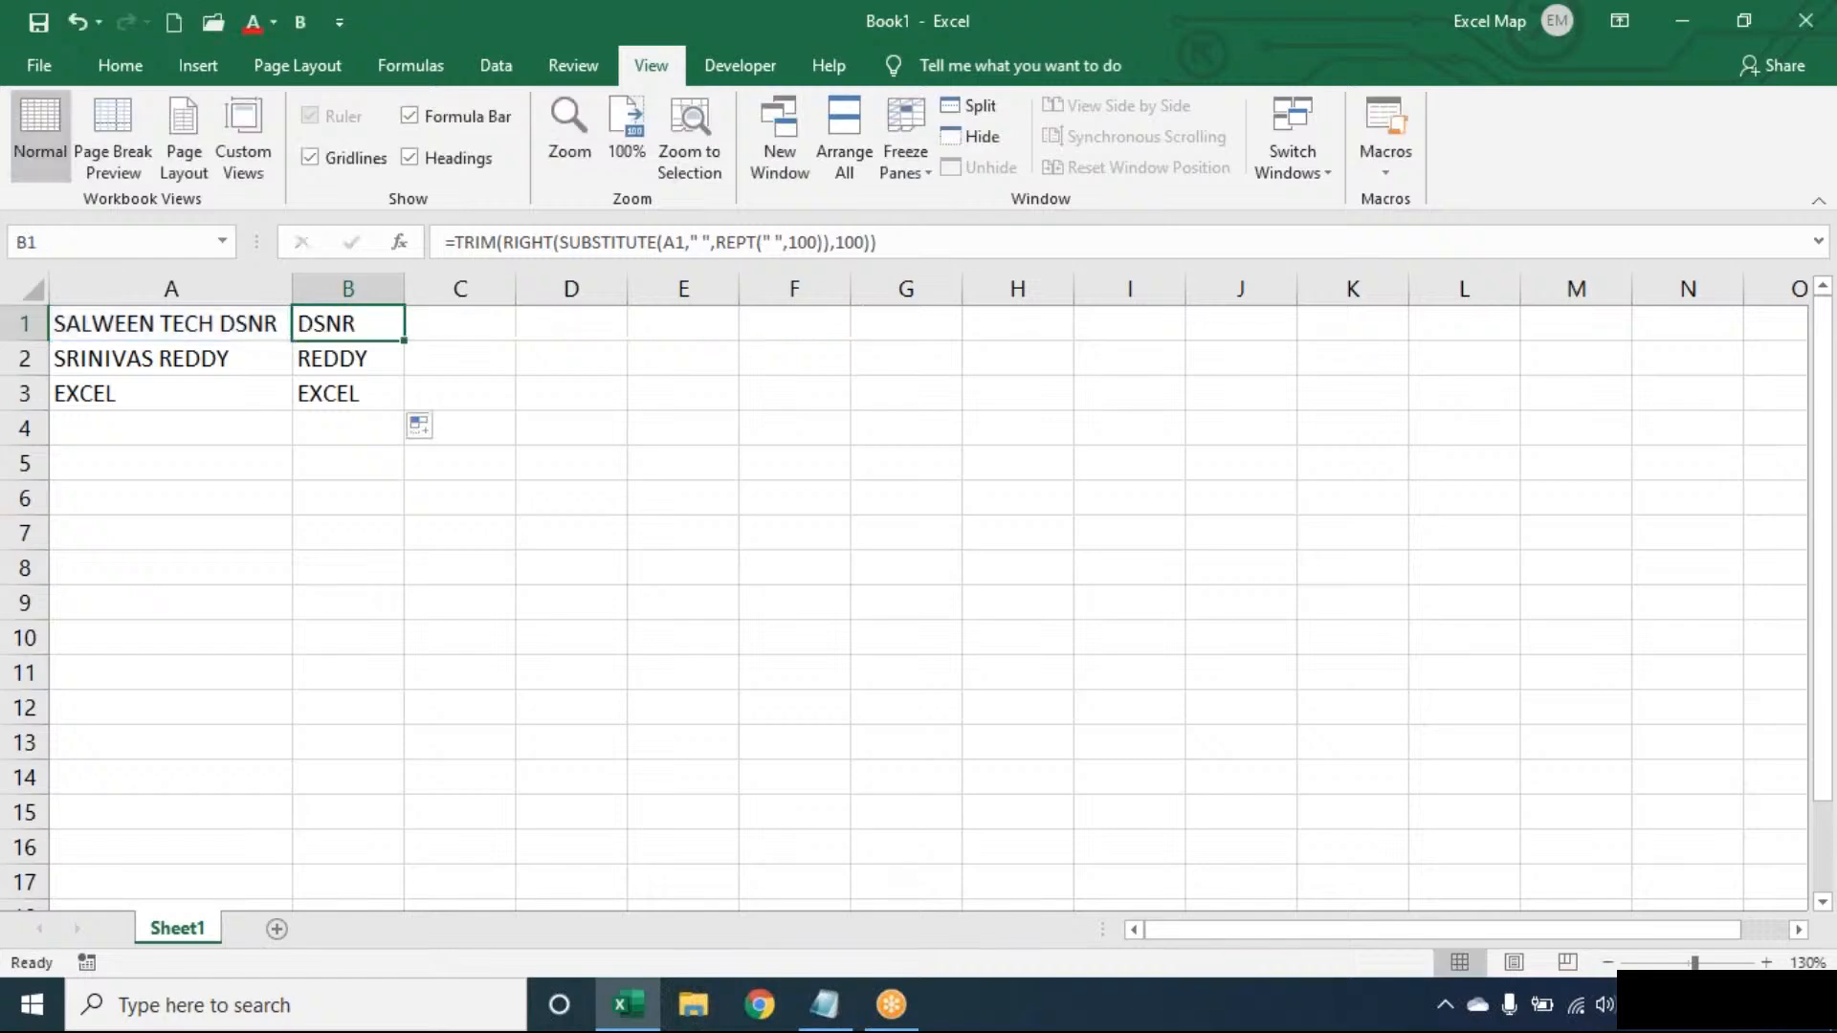
pyautogui.hotkey('ctrl', 'shift', 'Down')
pyautogui.press('Delete')
# - Enter =LEN(TRIM(A1))-LEN(SUBSTITUTE(TRIM(A1)," ","")) in B1, giving a space count of 2
pyautogui.click(348, 323)
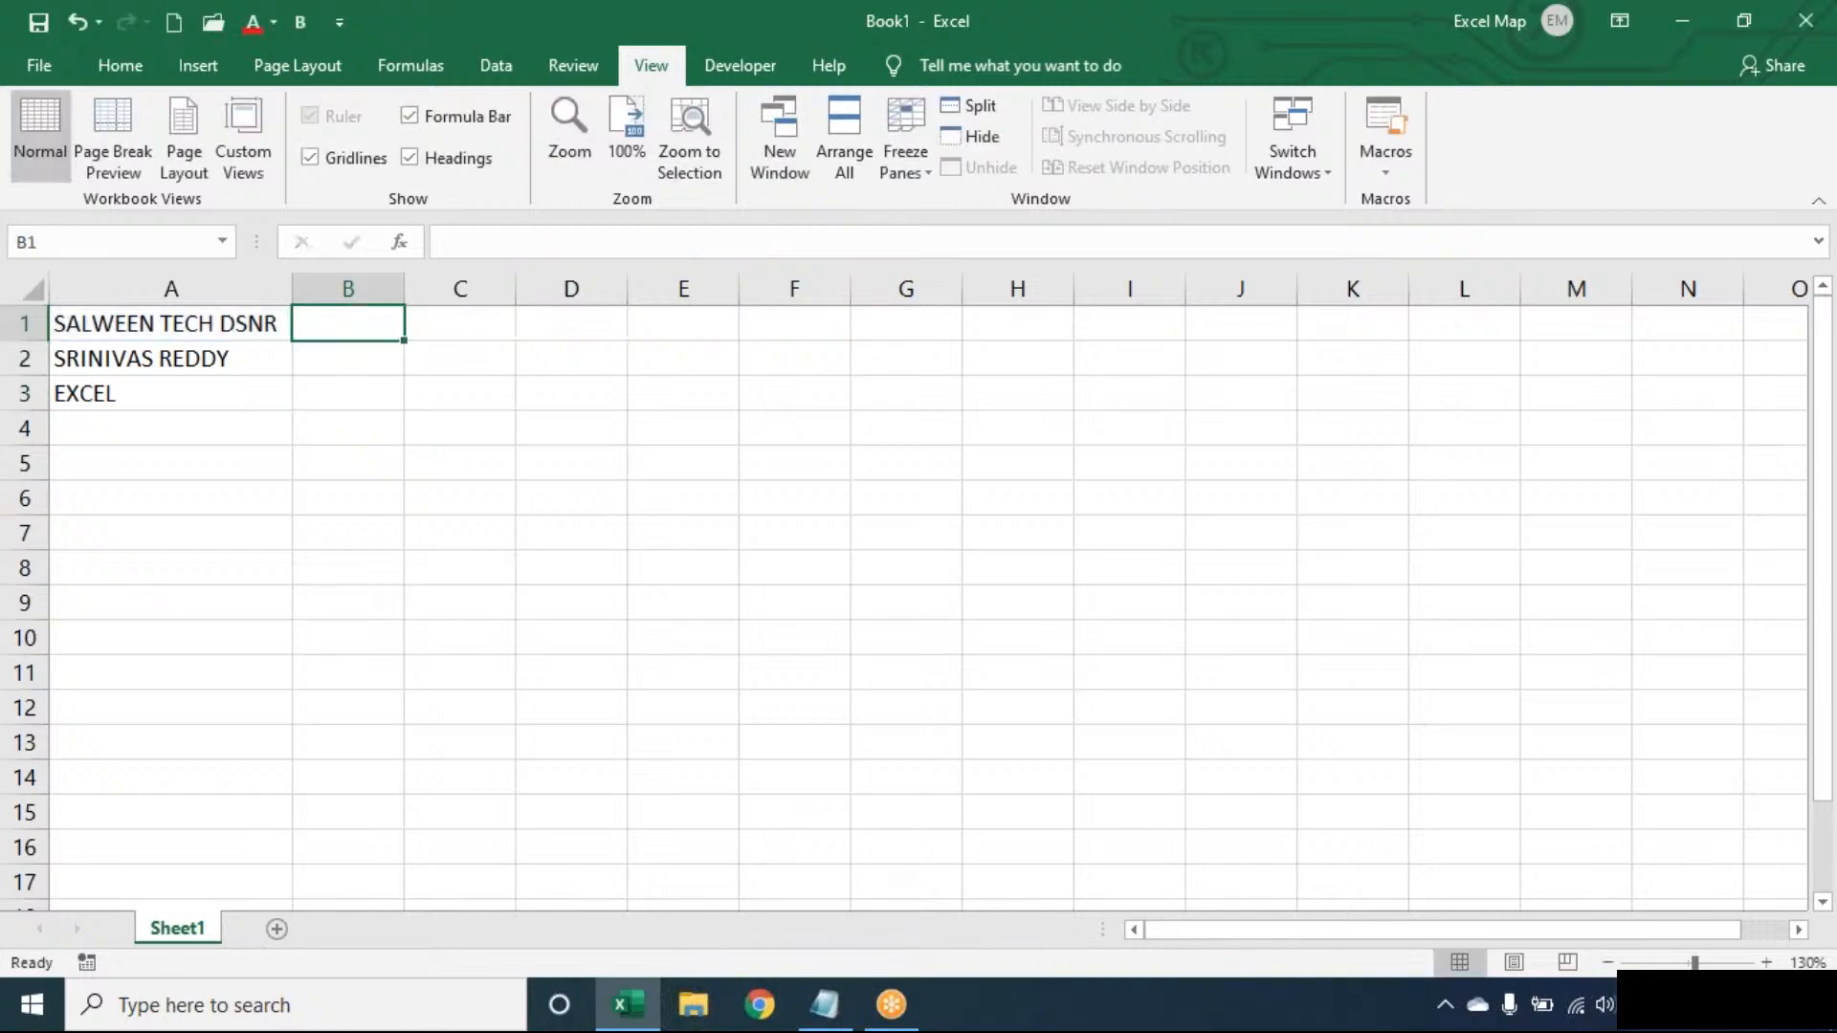
pyautogui.write('=LEN(TR')
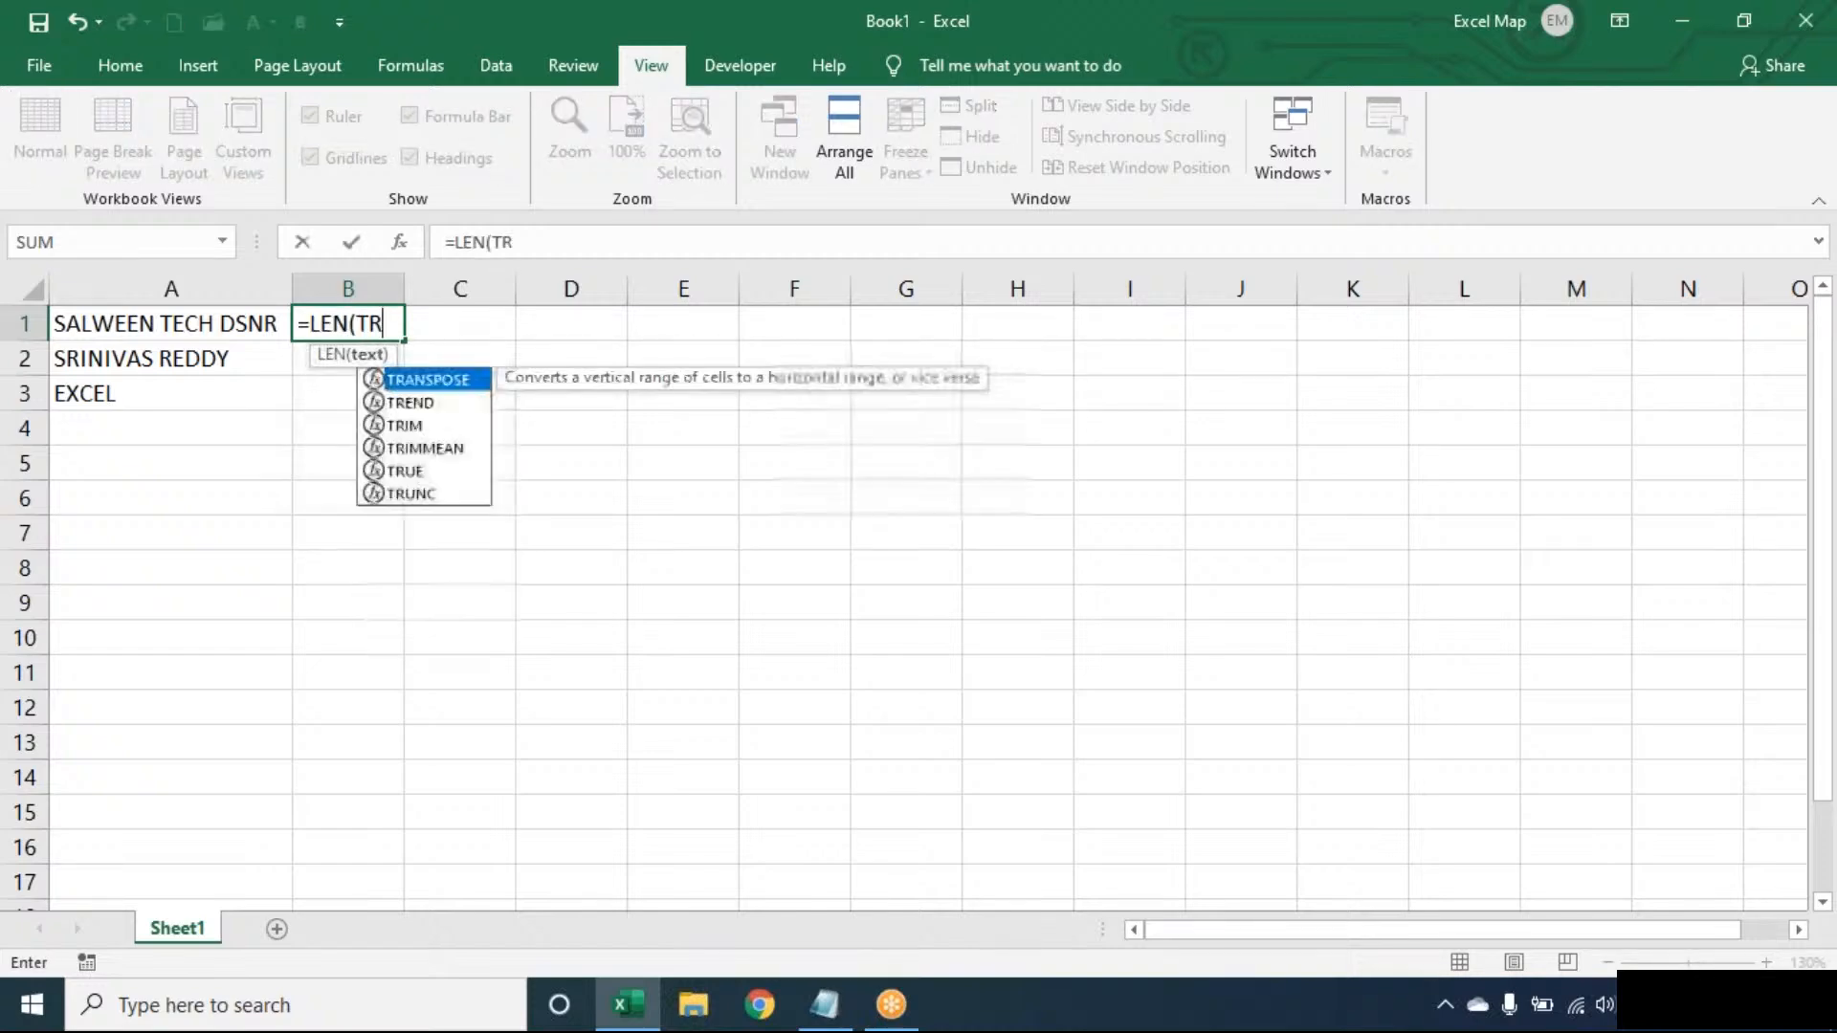
pyautogui.write('IM(A1))-')
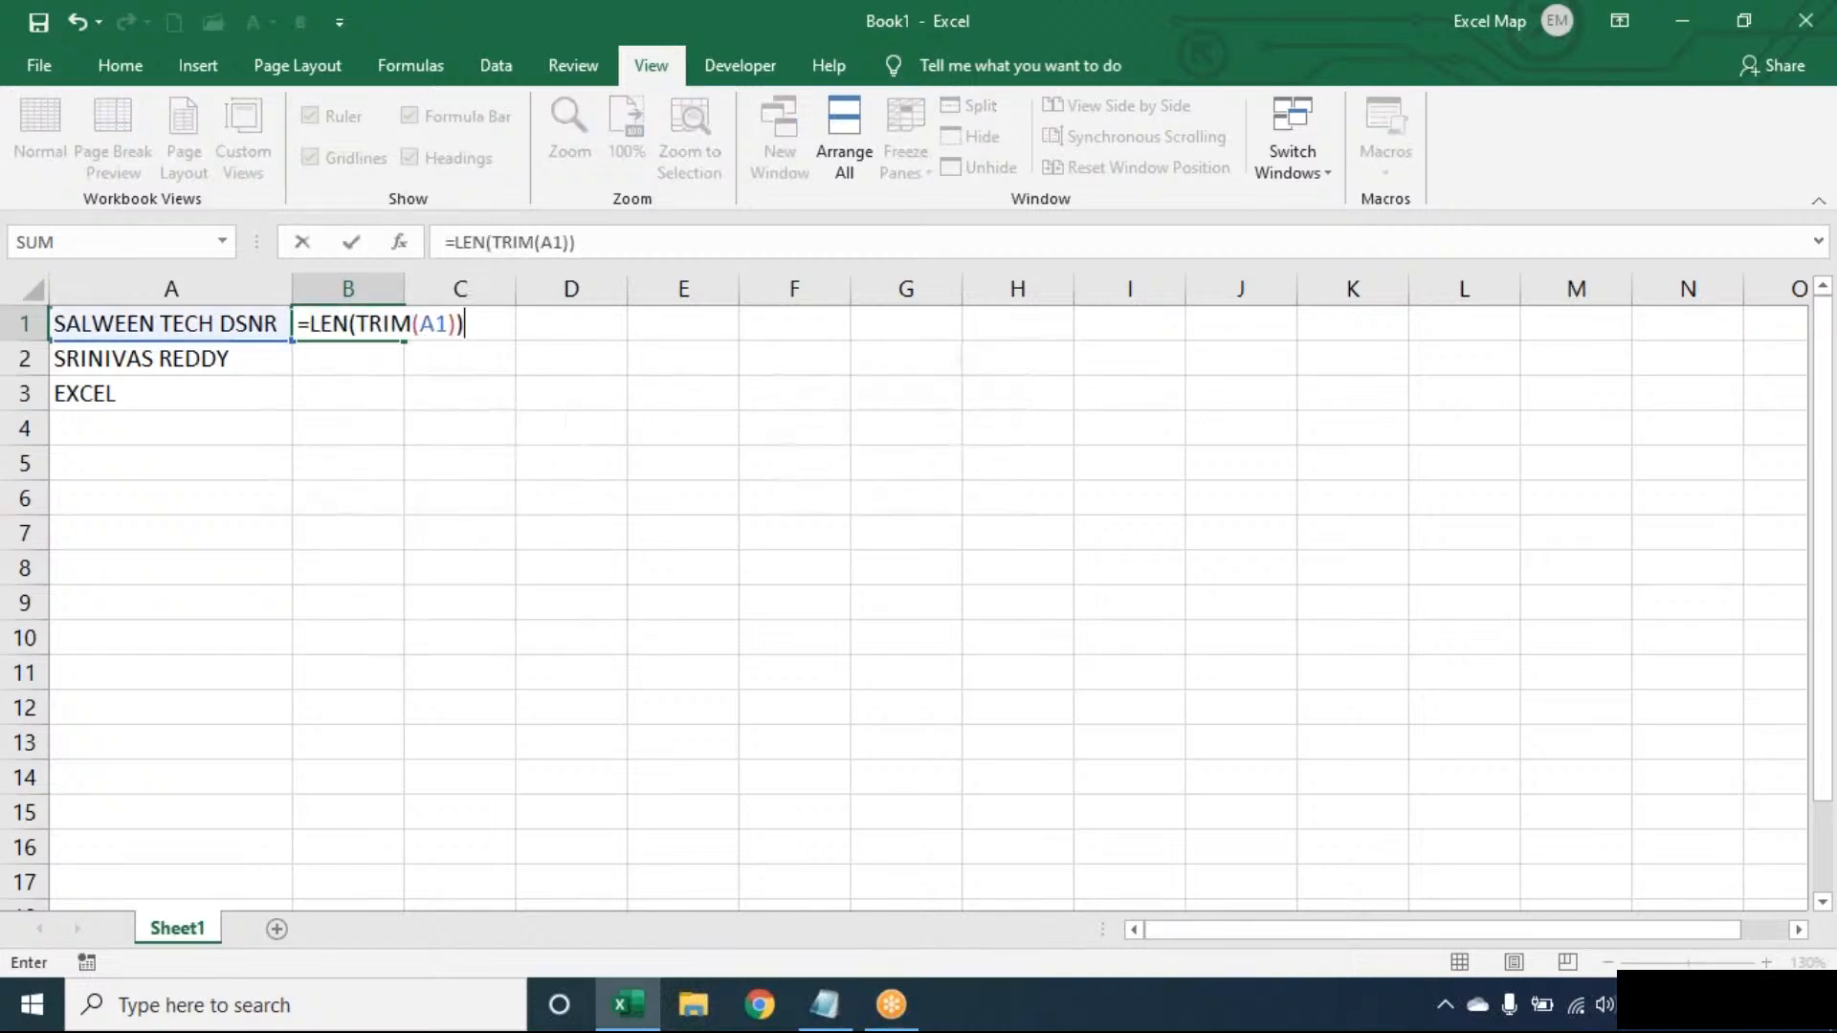
pyautogui.write('LEN(SUB')
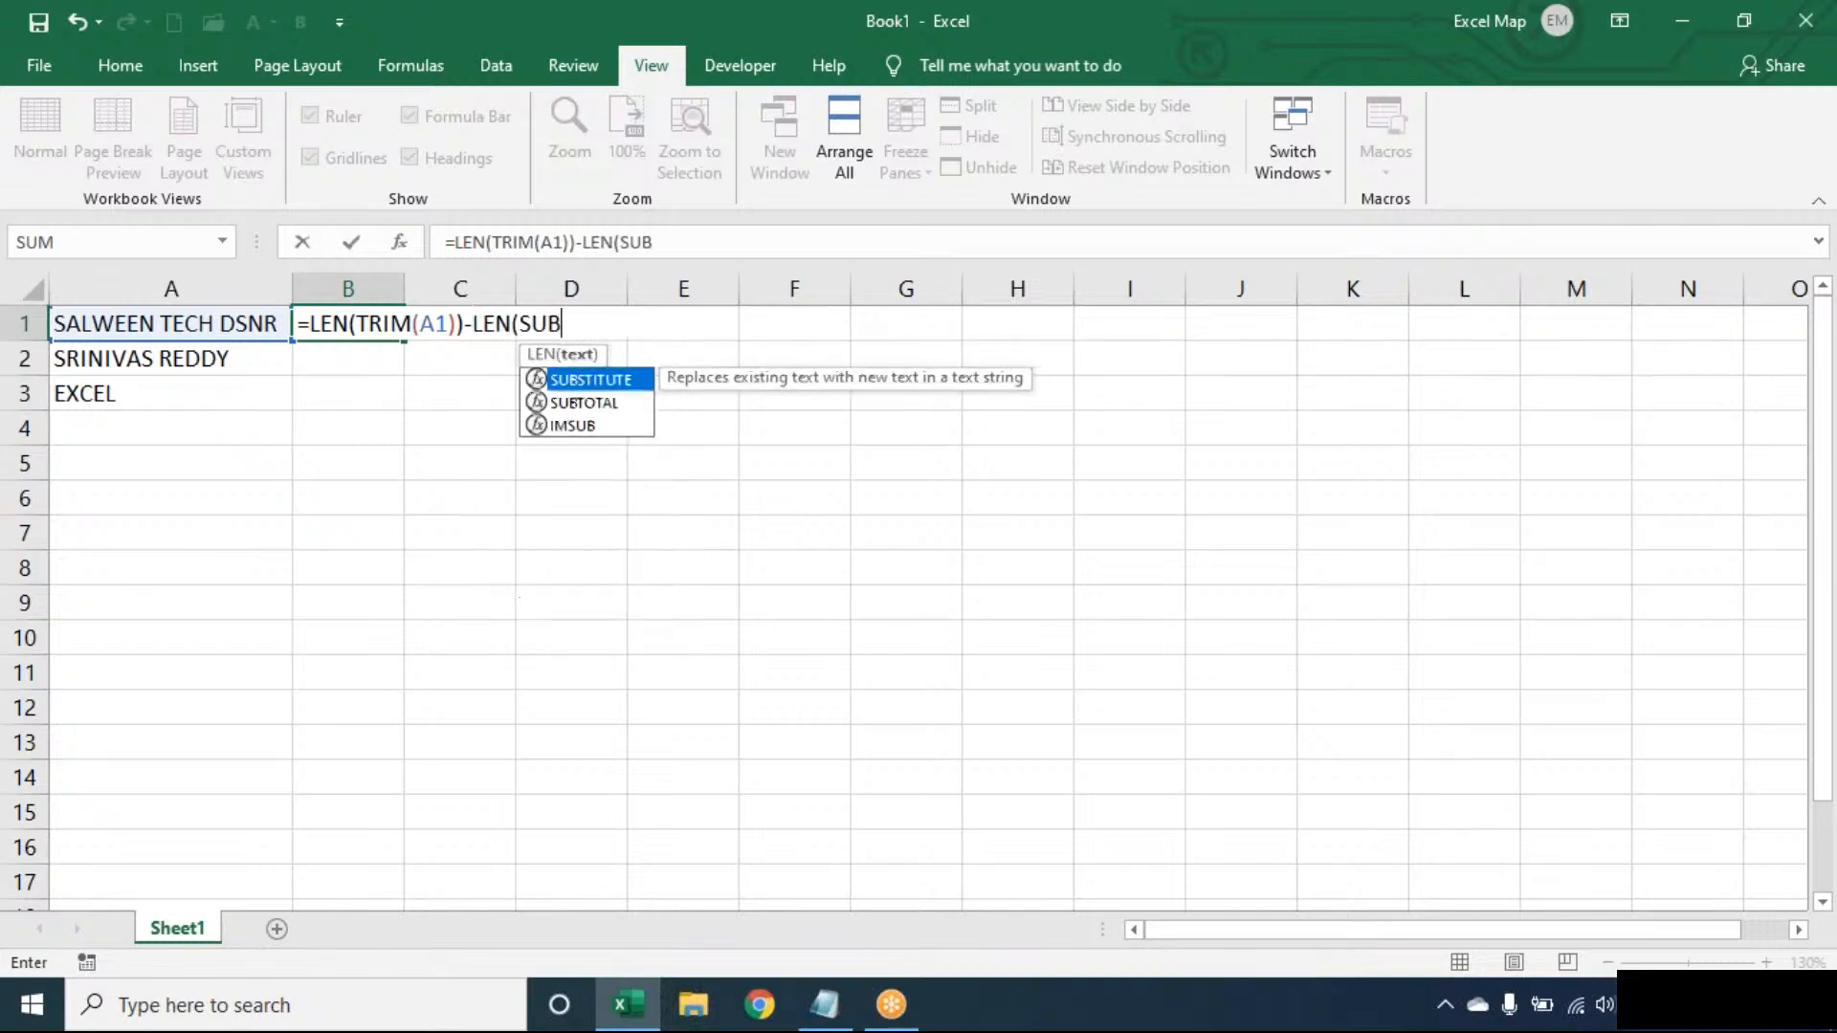
pyautogui.press('Tab')
pyautogui.write('TRIM(')
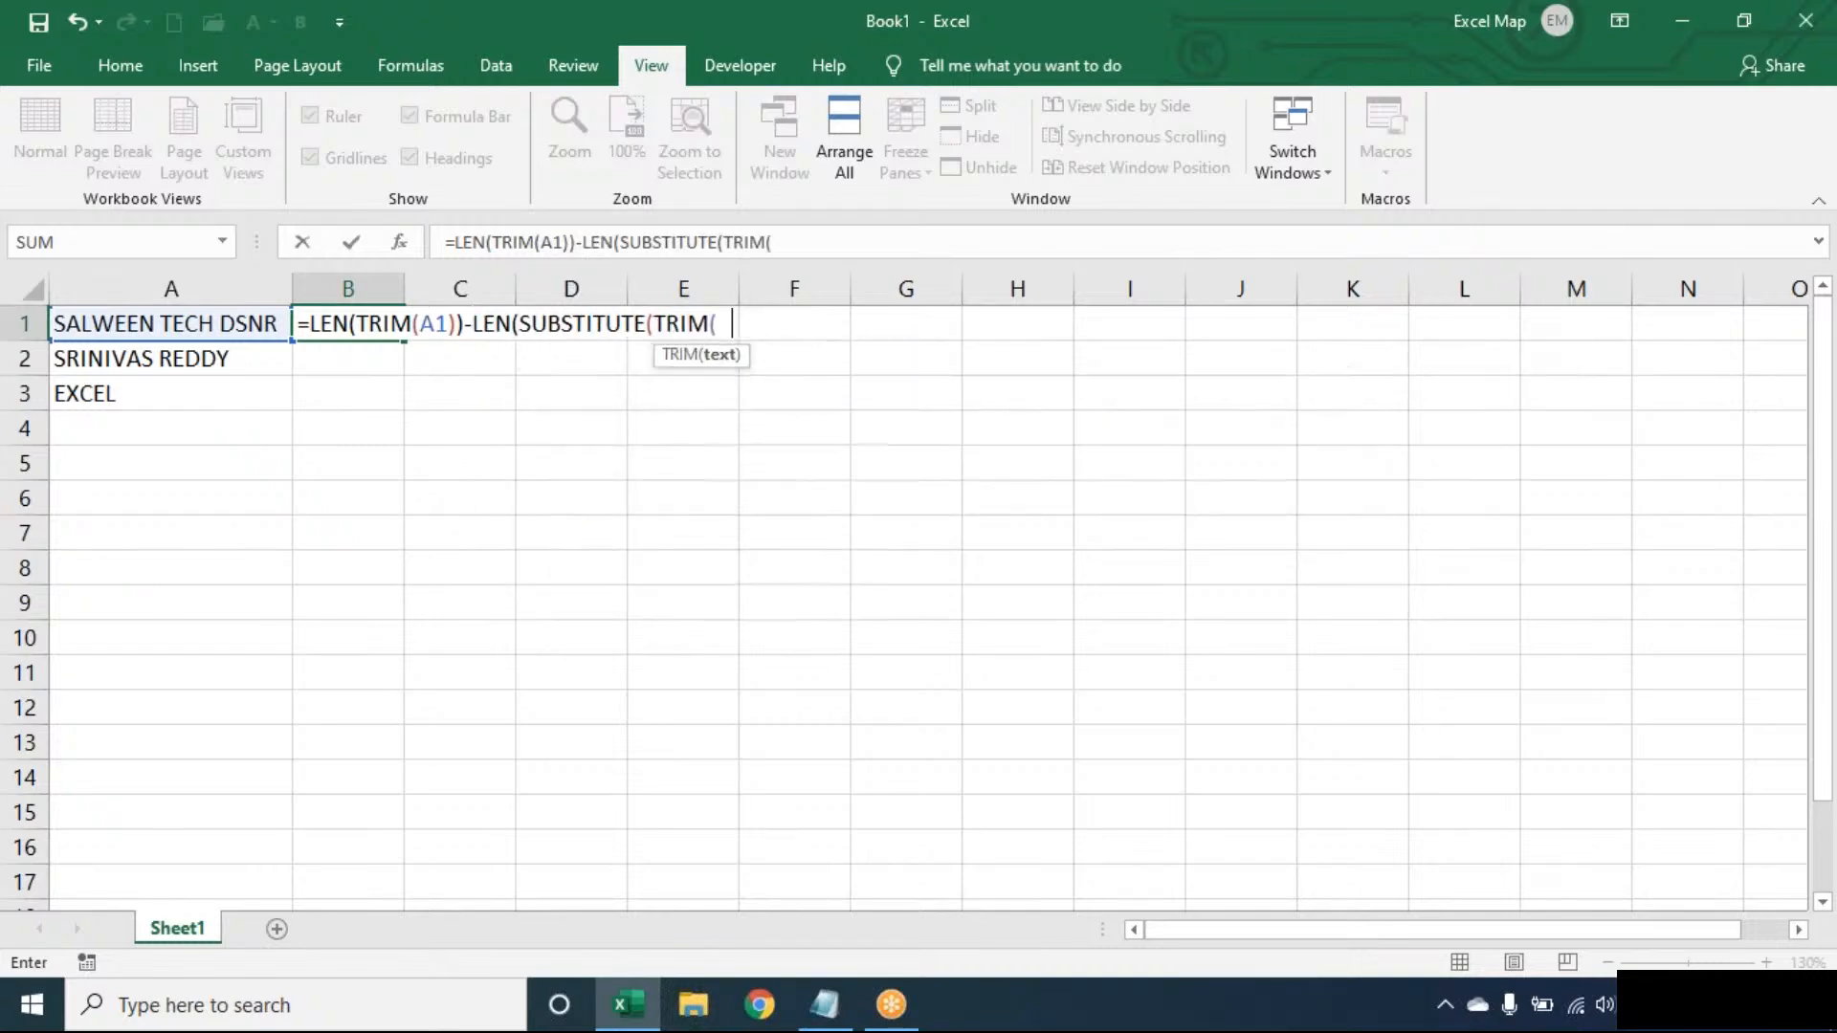
pyautogui.write('A1)," ",""))')
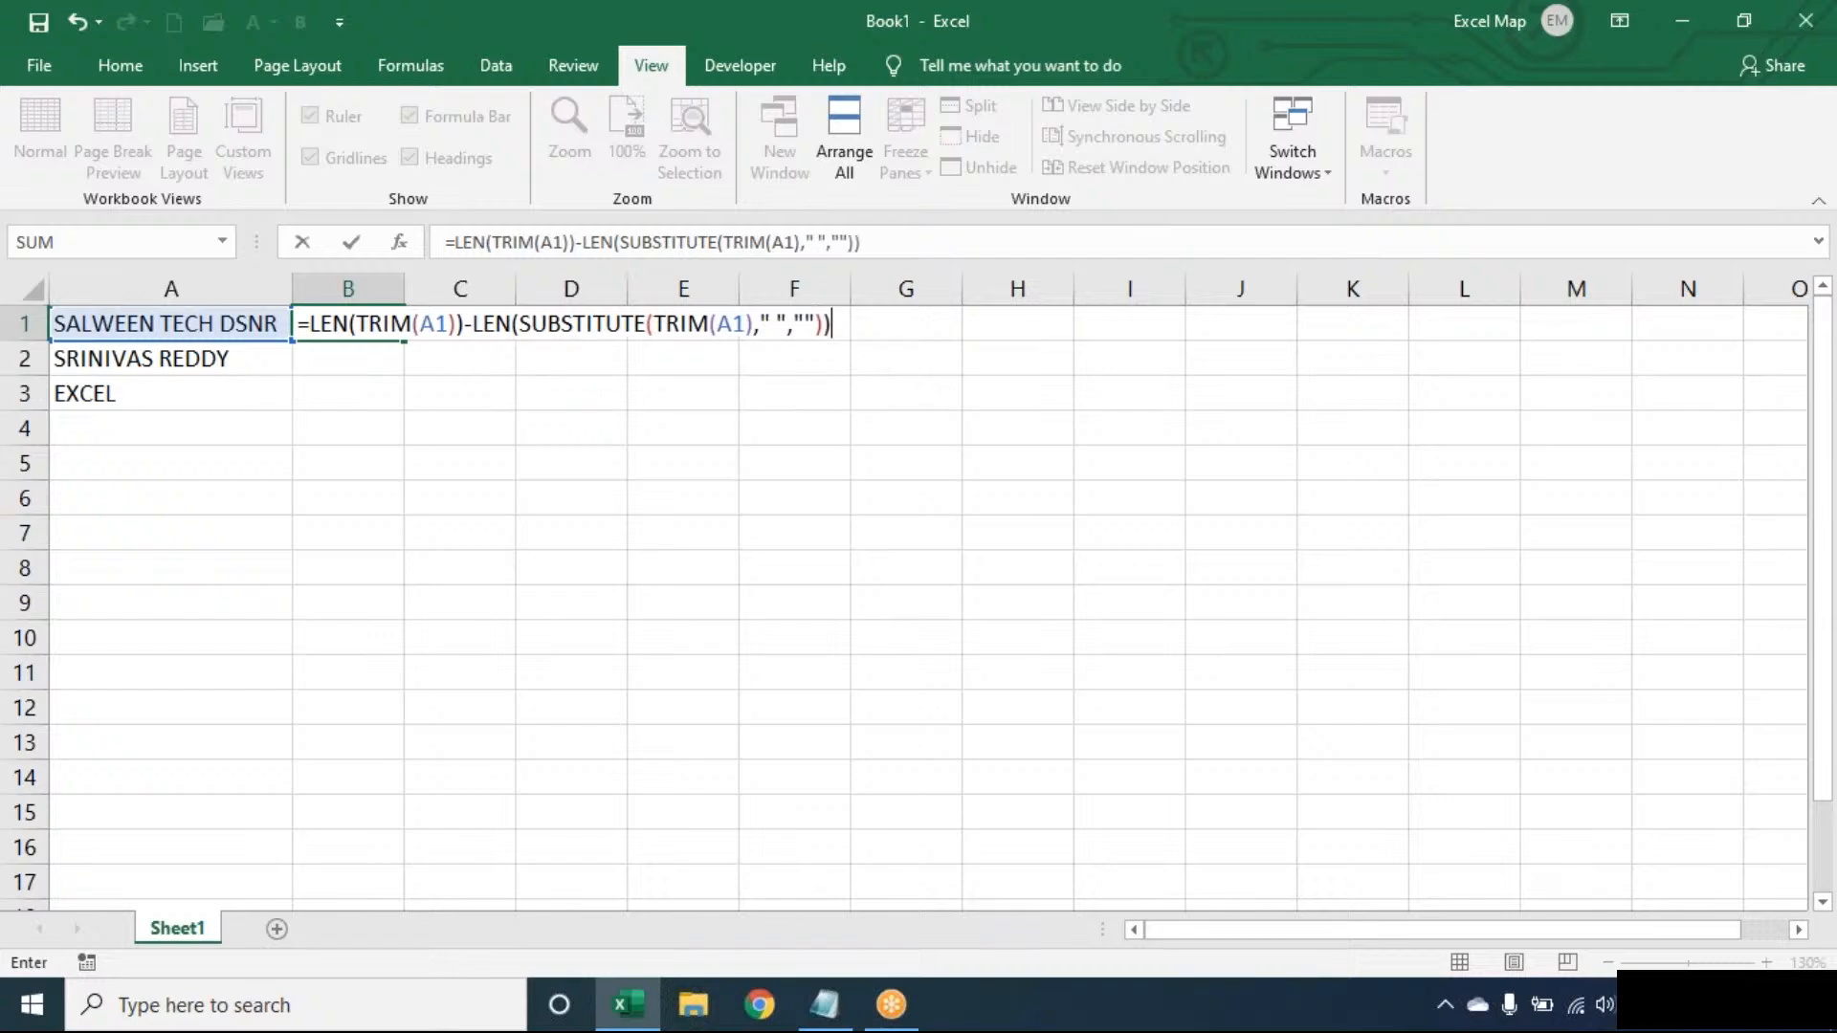
pyautogui.press('Return')
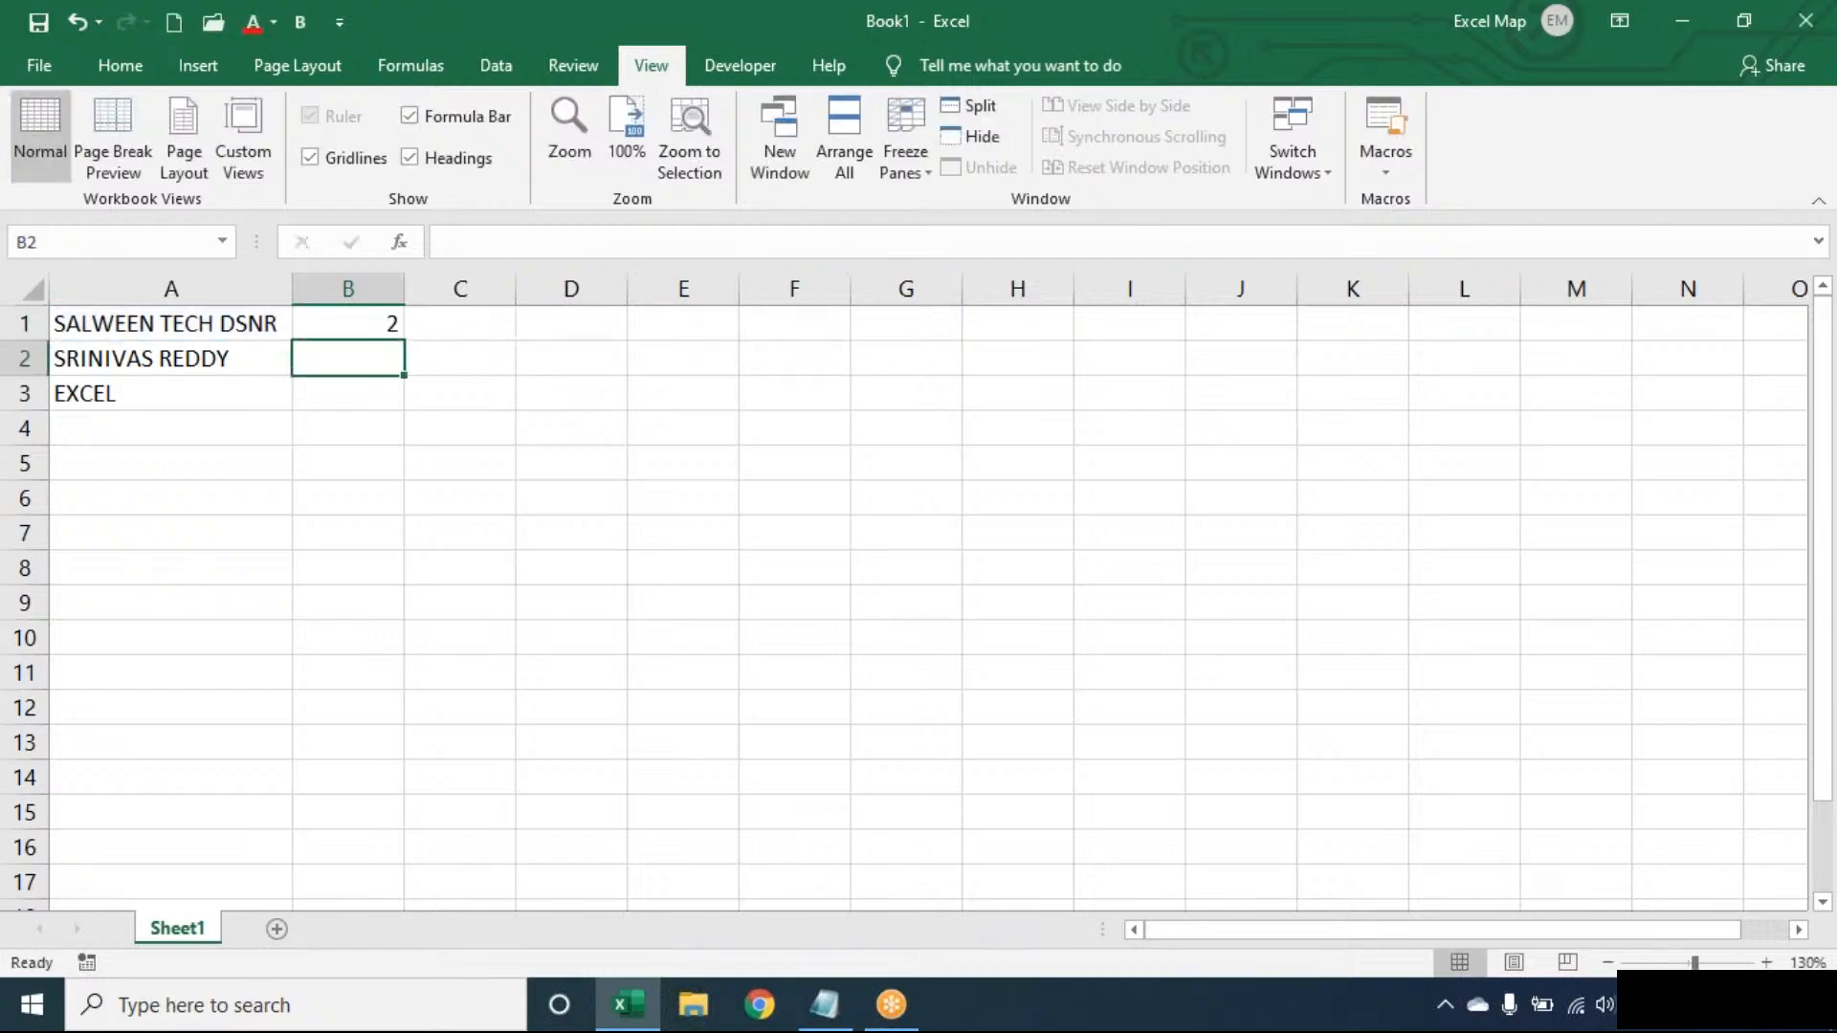
pyautogui.doubleClick(380, 323)
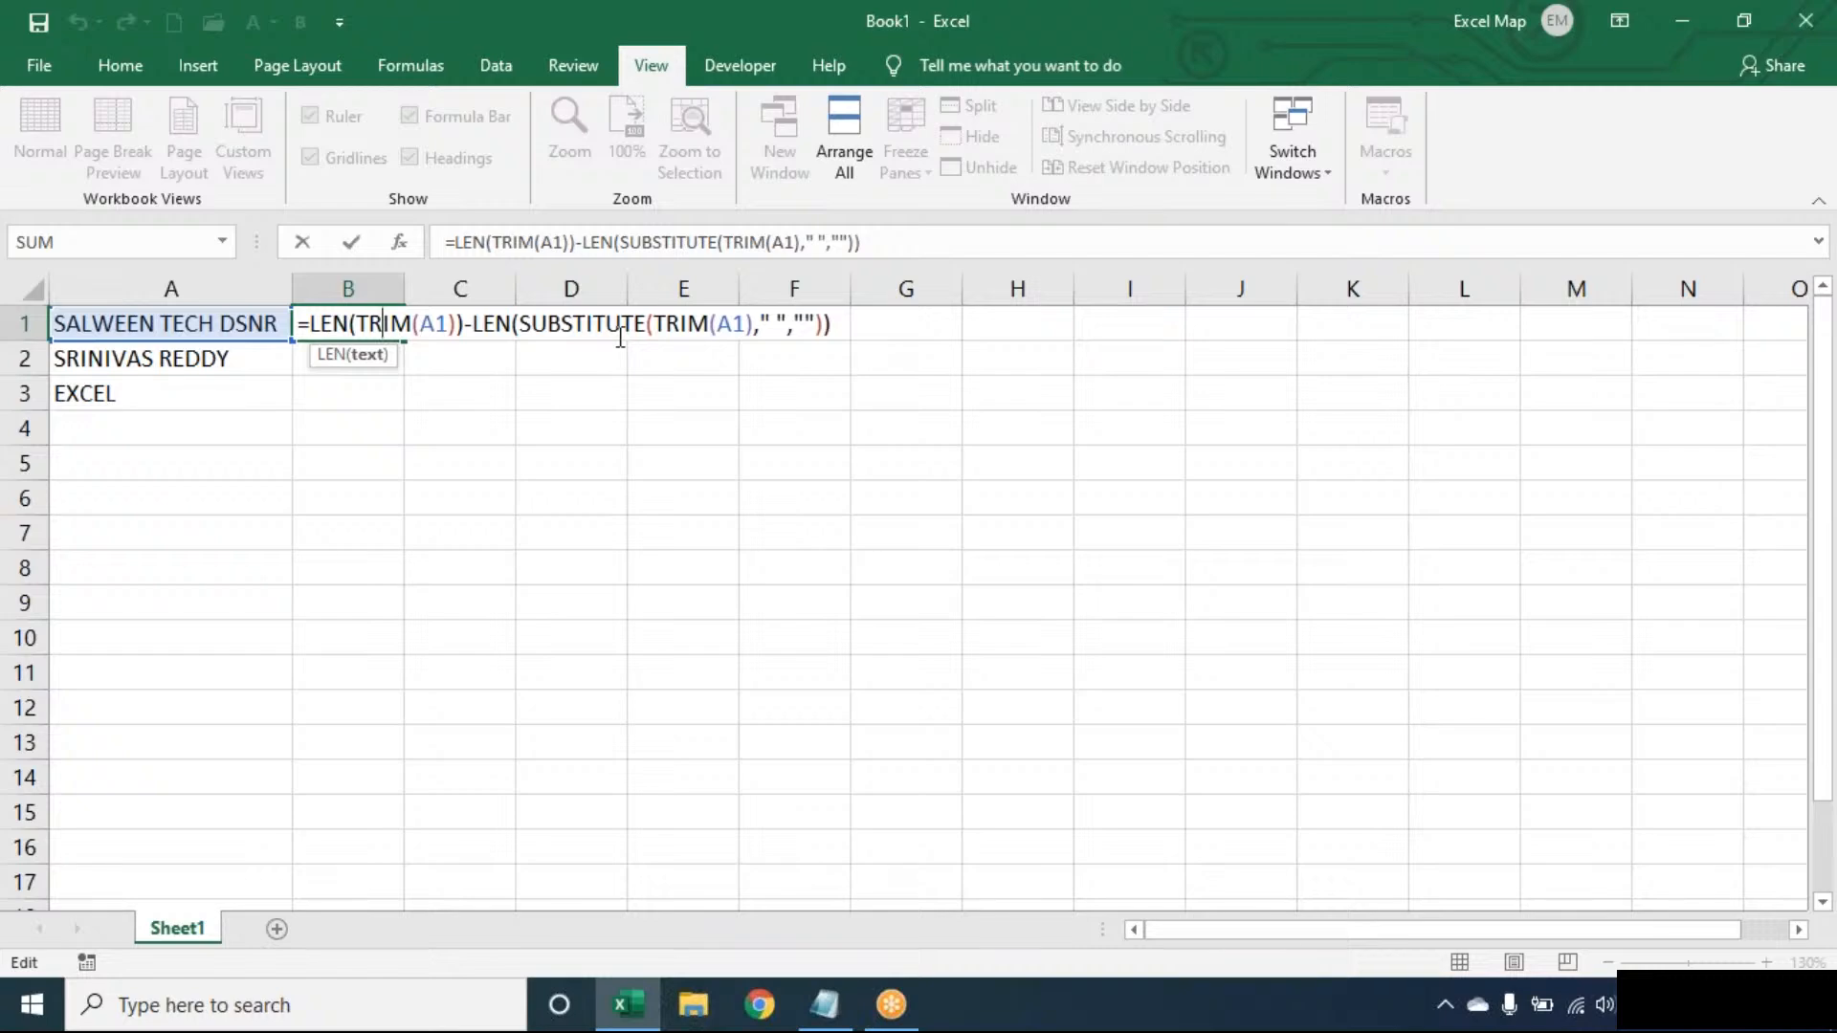
pyautogui.press('Return')
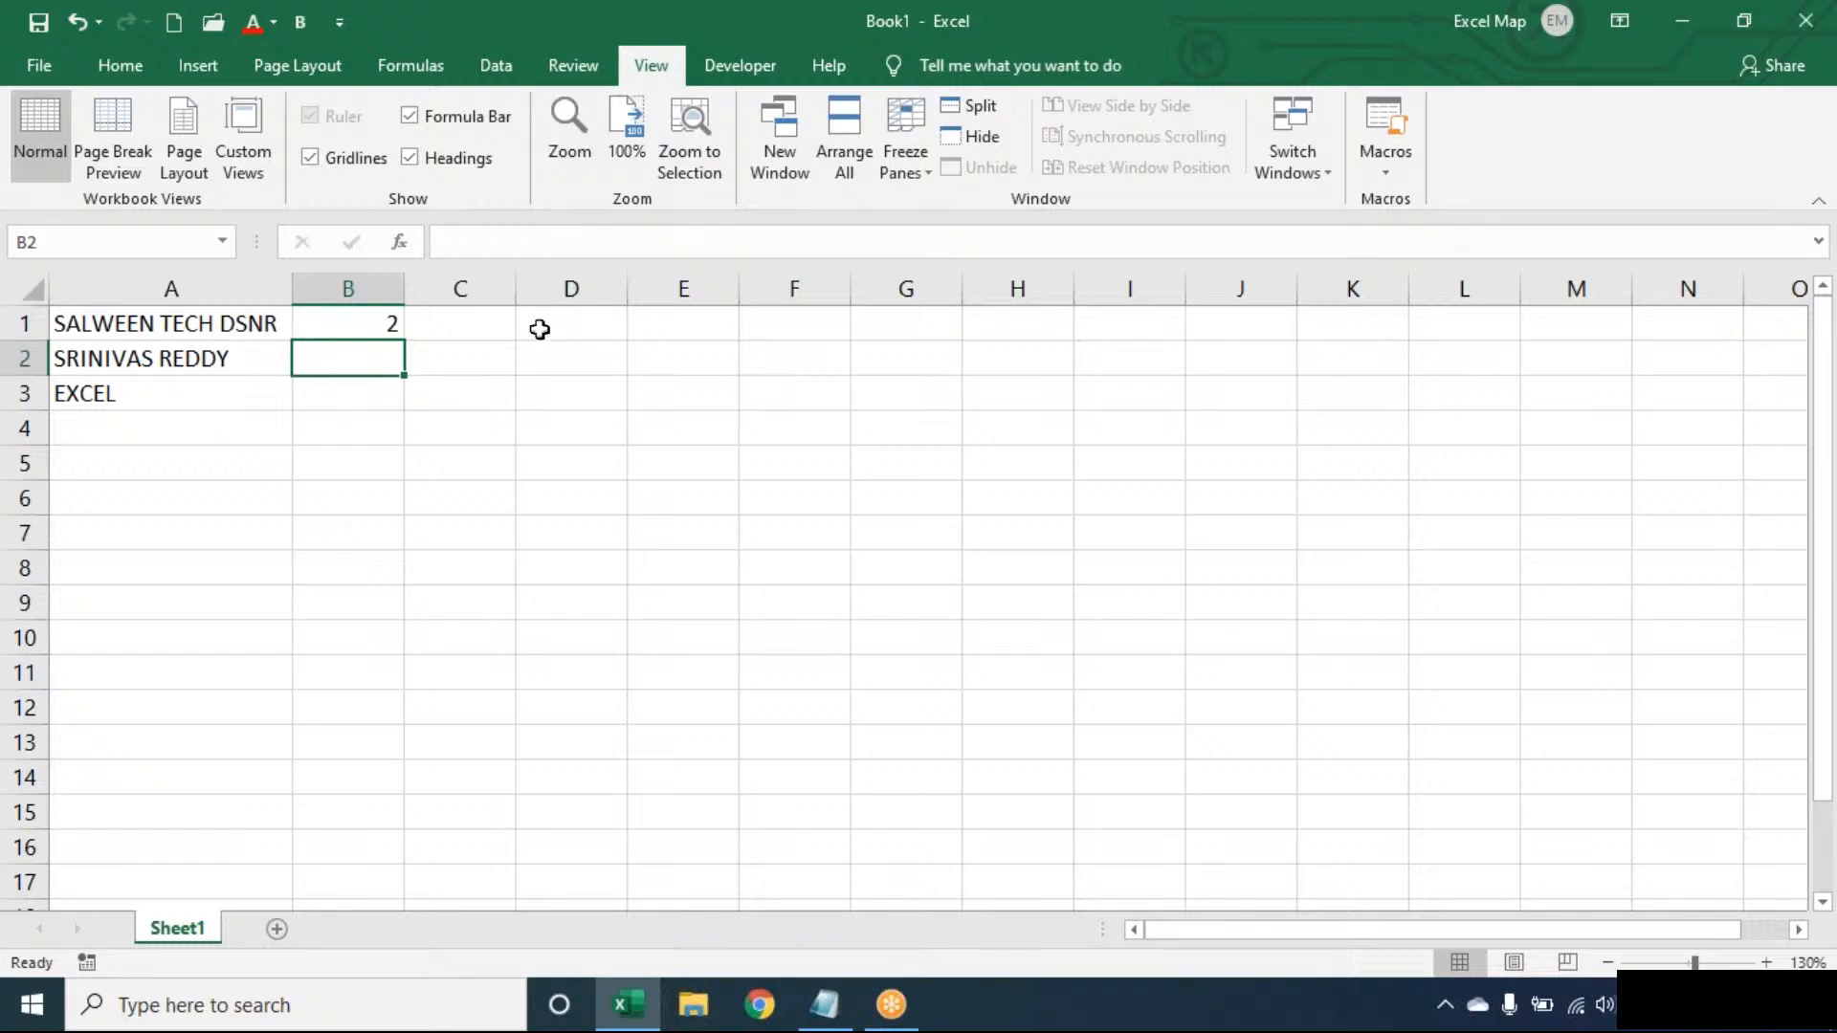
# - Wrap B1's formula in SUBSTITUTE(TRIM(A1)," ","*",…) and fix its parentheses so B1 shows SALWEEN TECH*DSNR
pyautogui.doubleClick(336, 324)
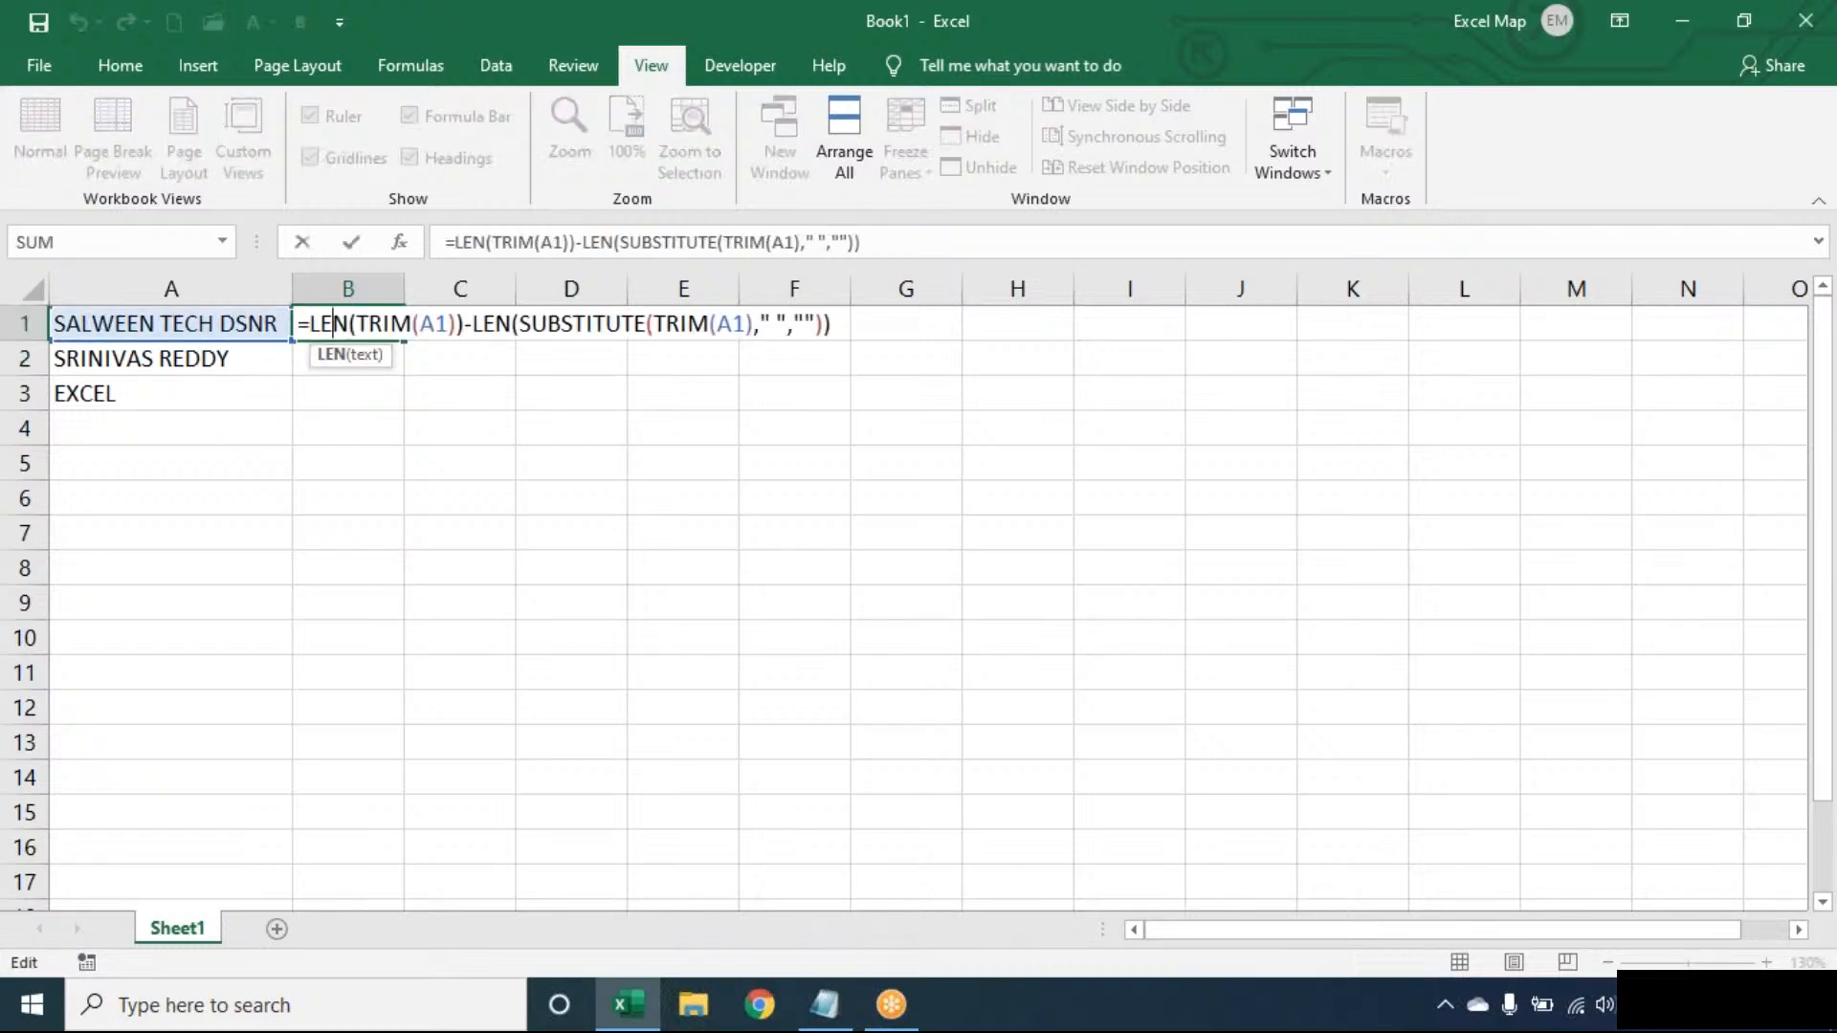
pyautogui.click(309, 325)
pyautogui.write('SUBSTITUTE(')
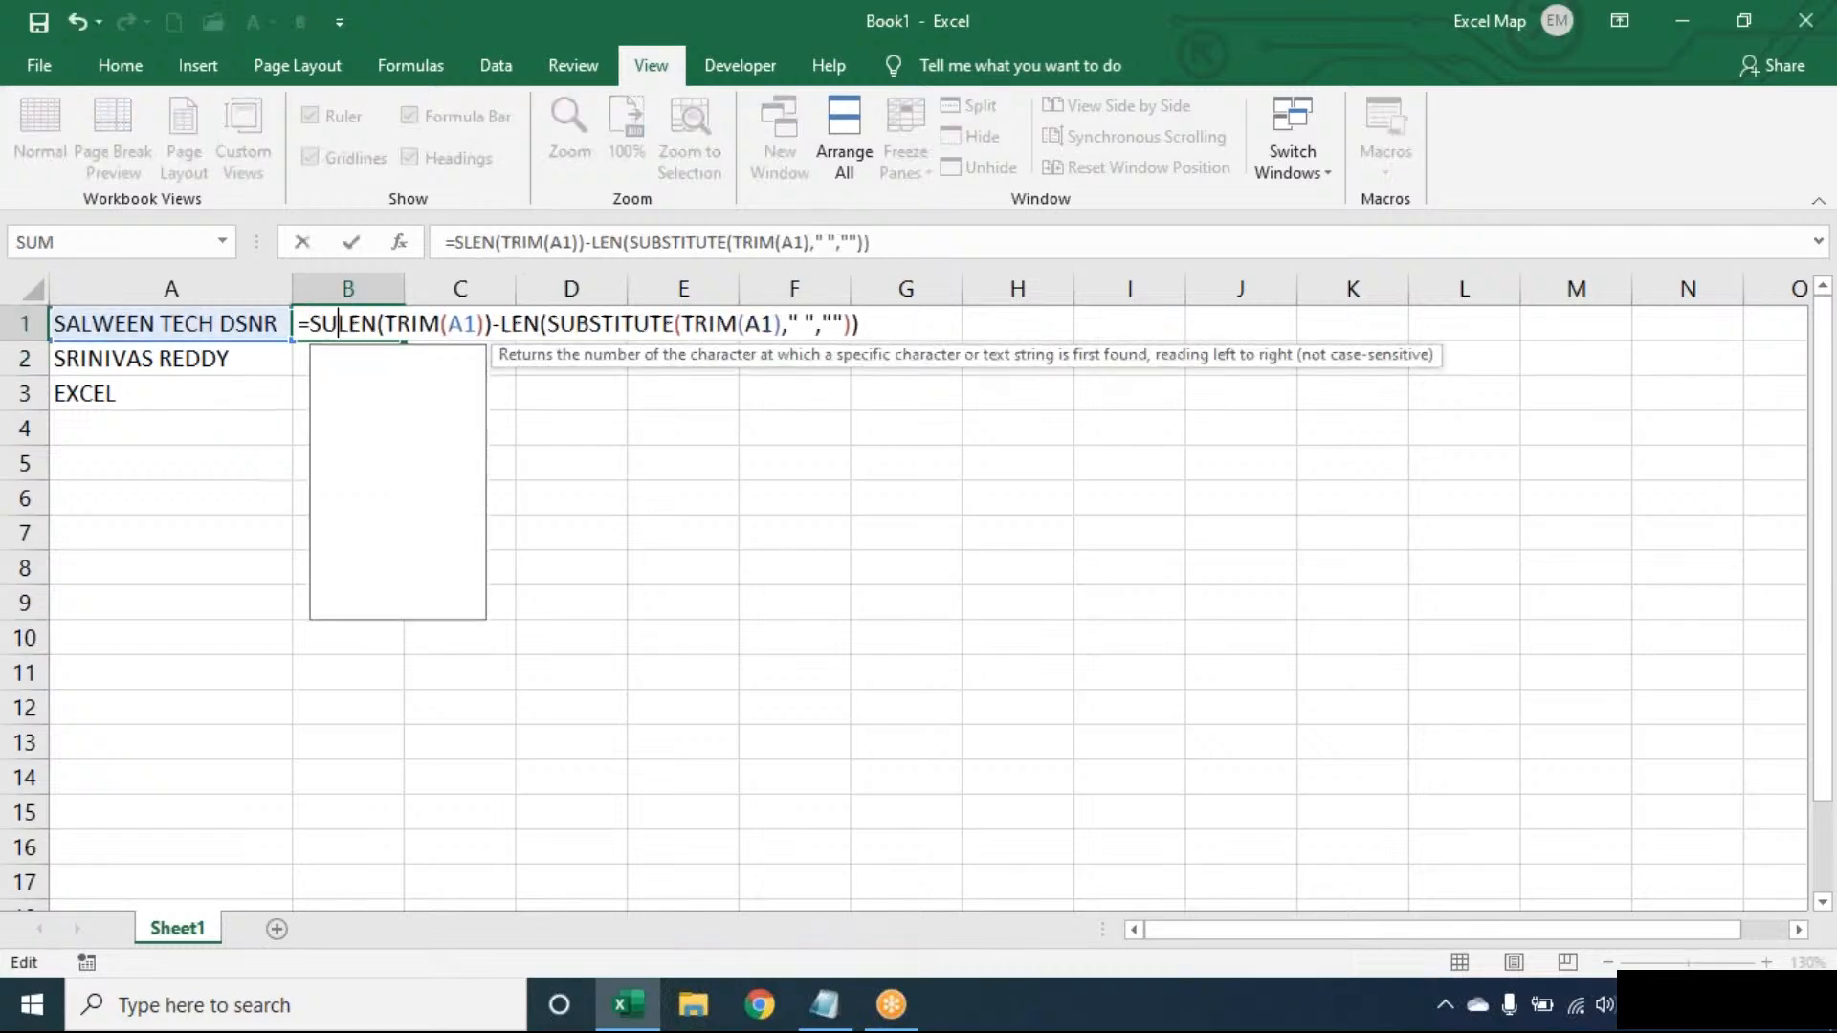
pyautogui.write('TRIM(A1),')
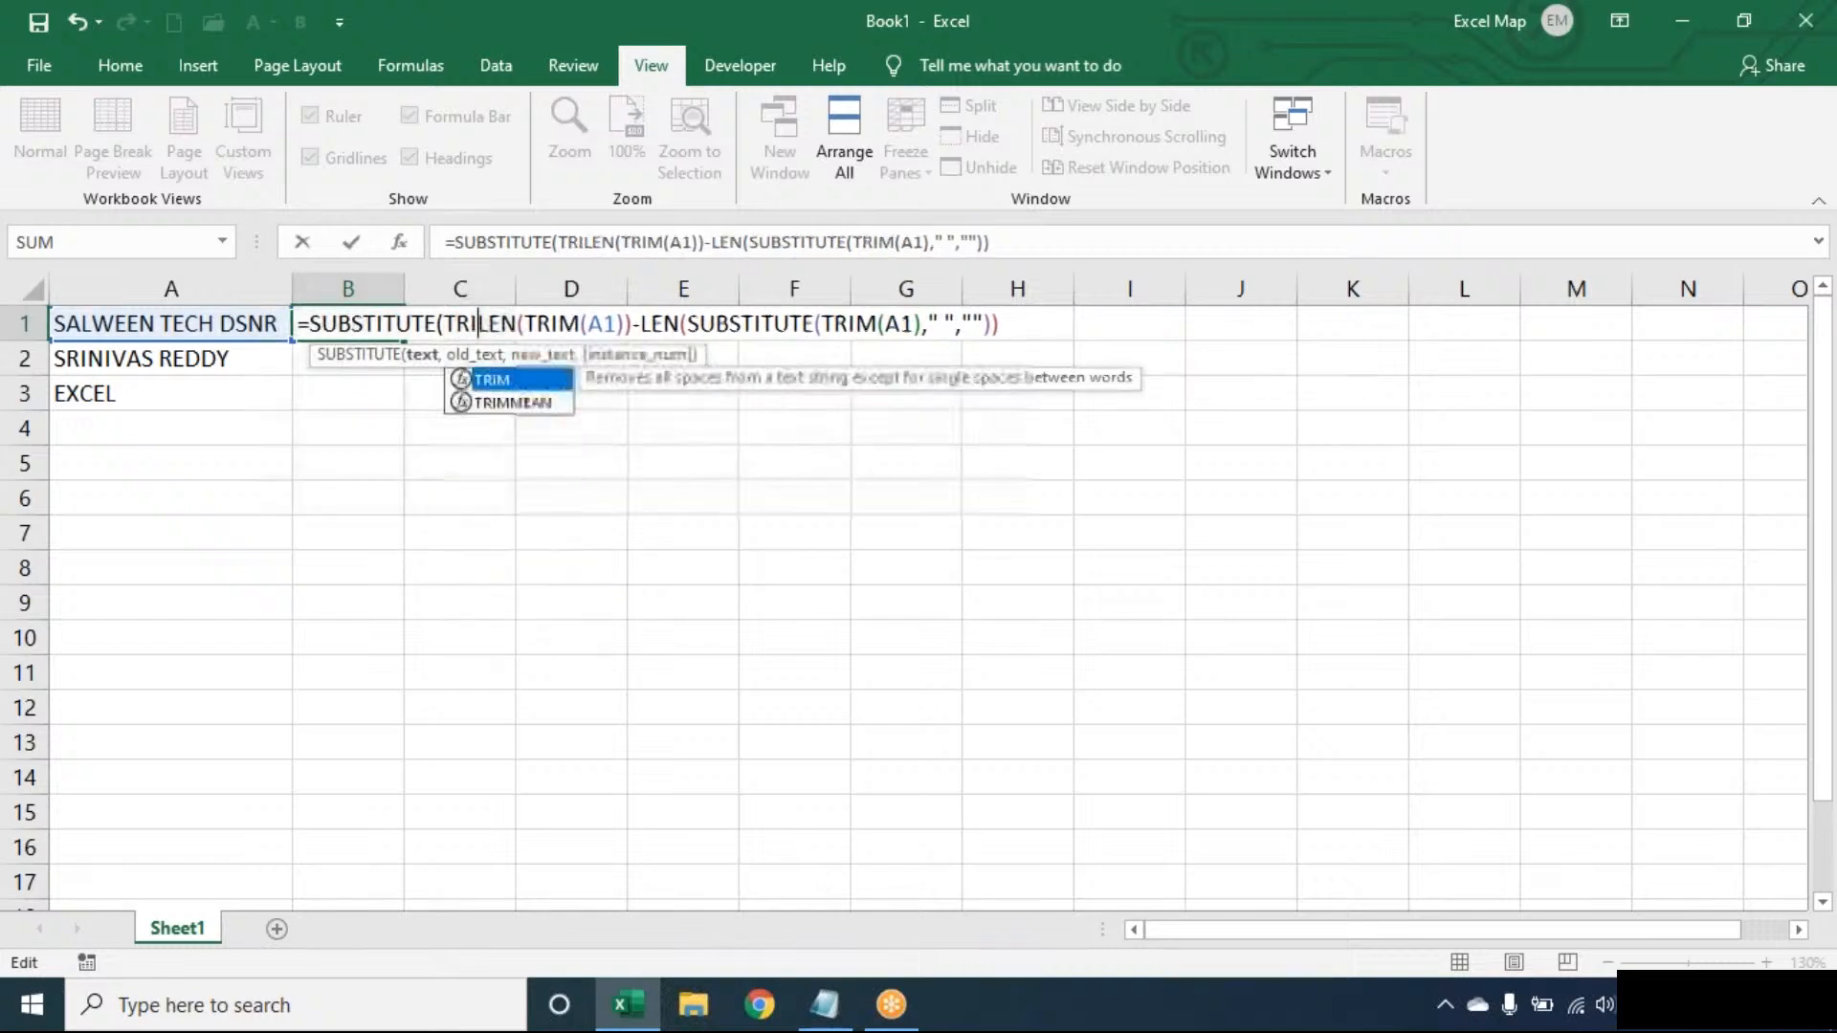
pyautogui.write('" ",')
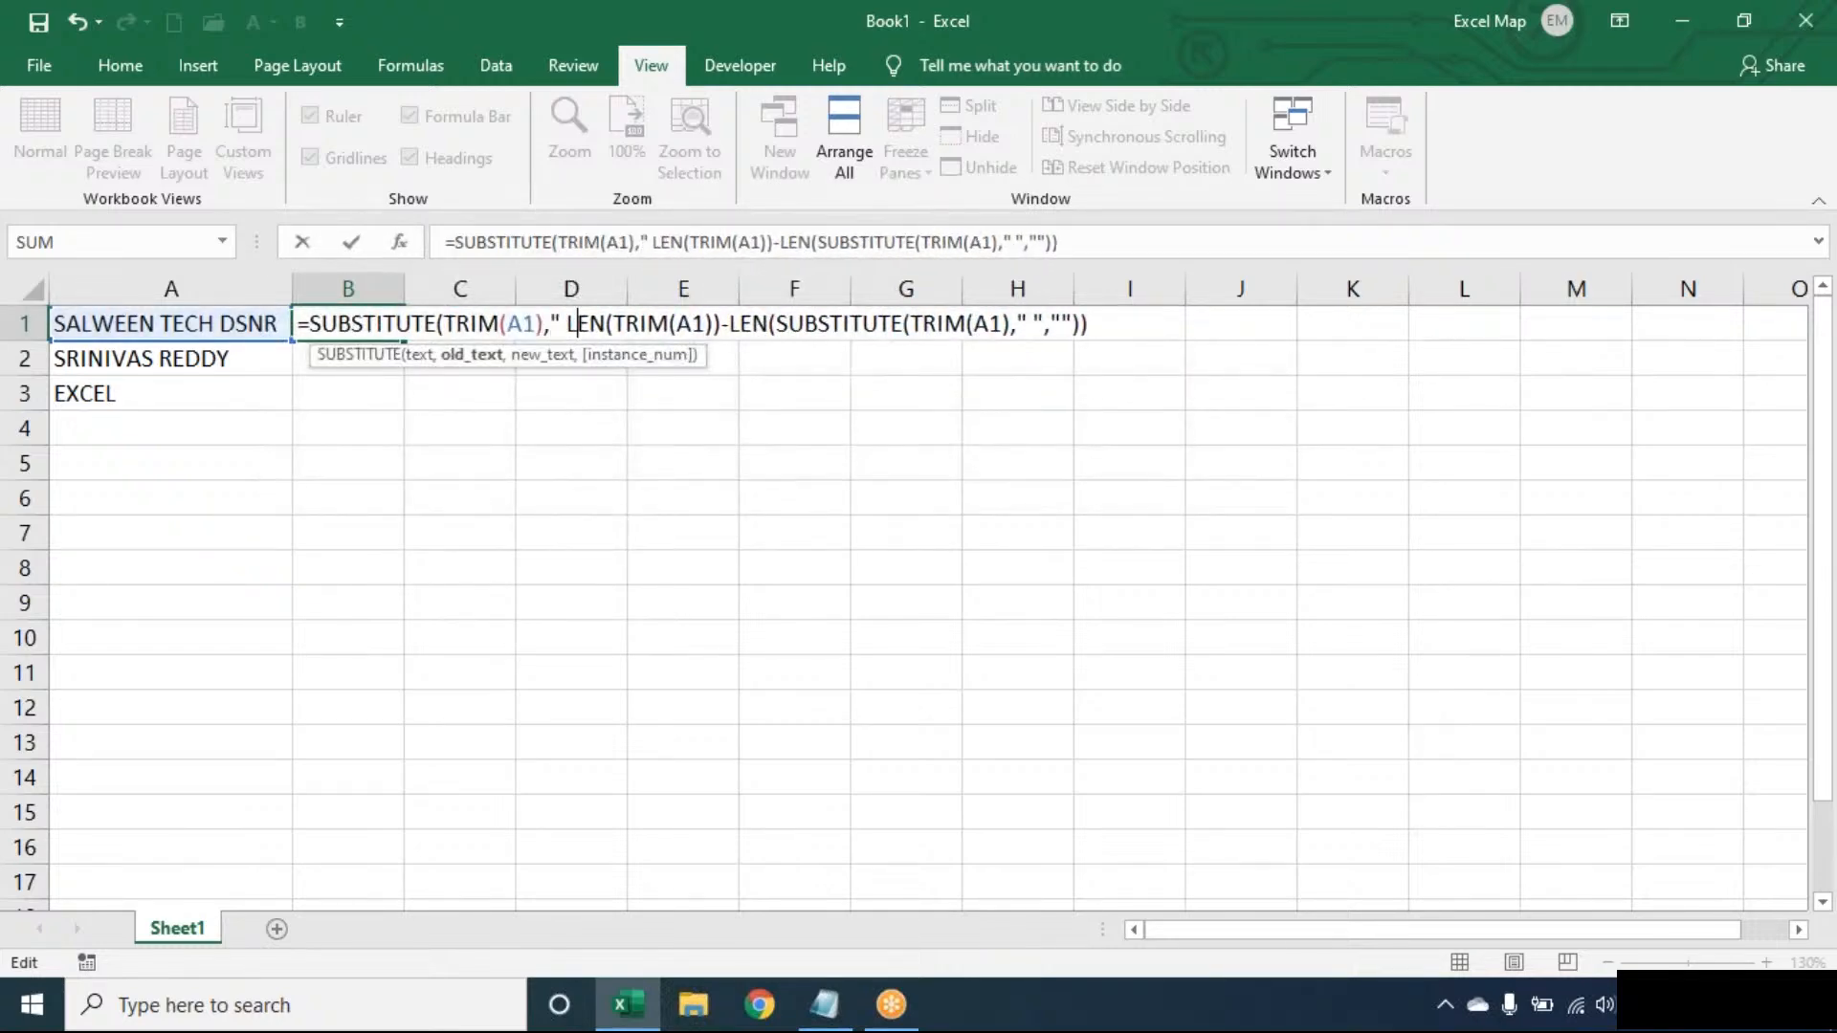
pyautogui.write('"*"')
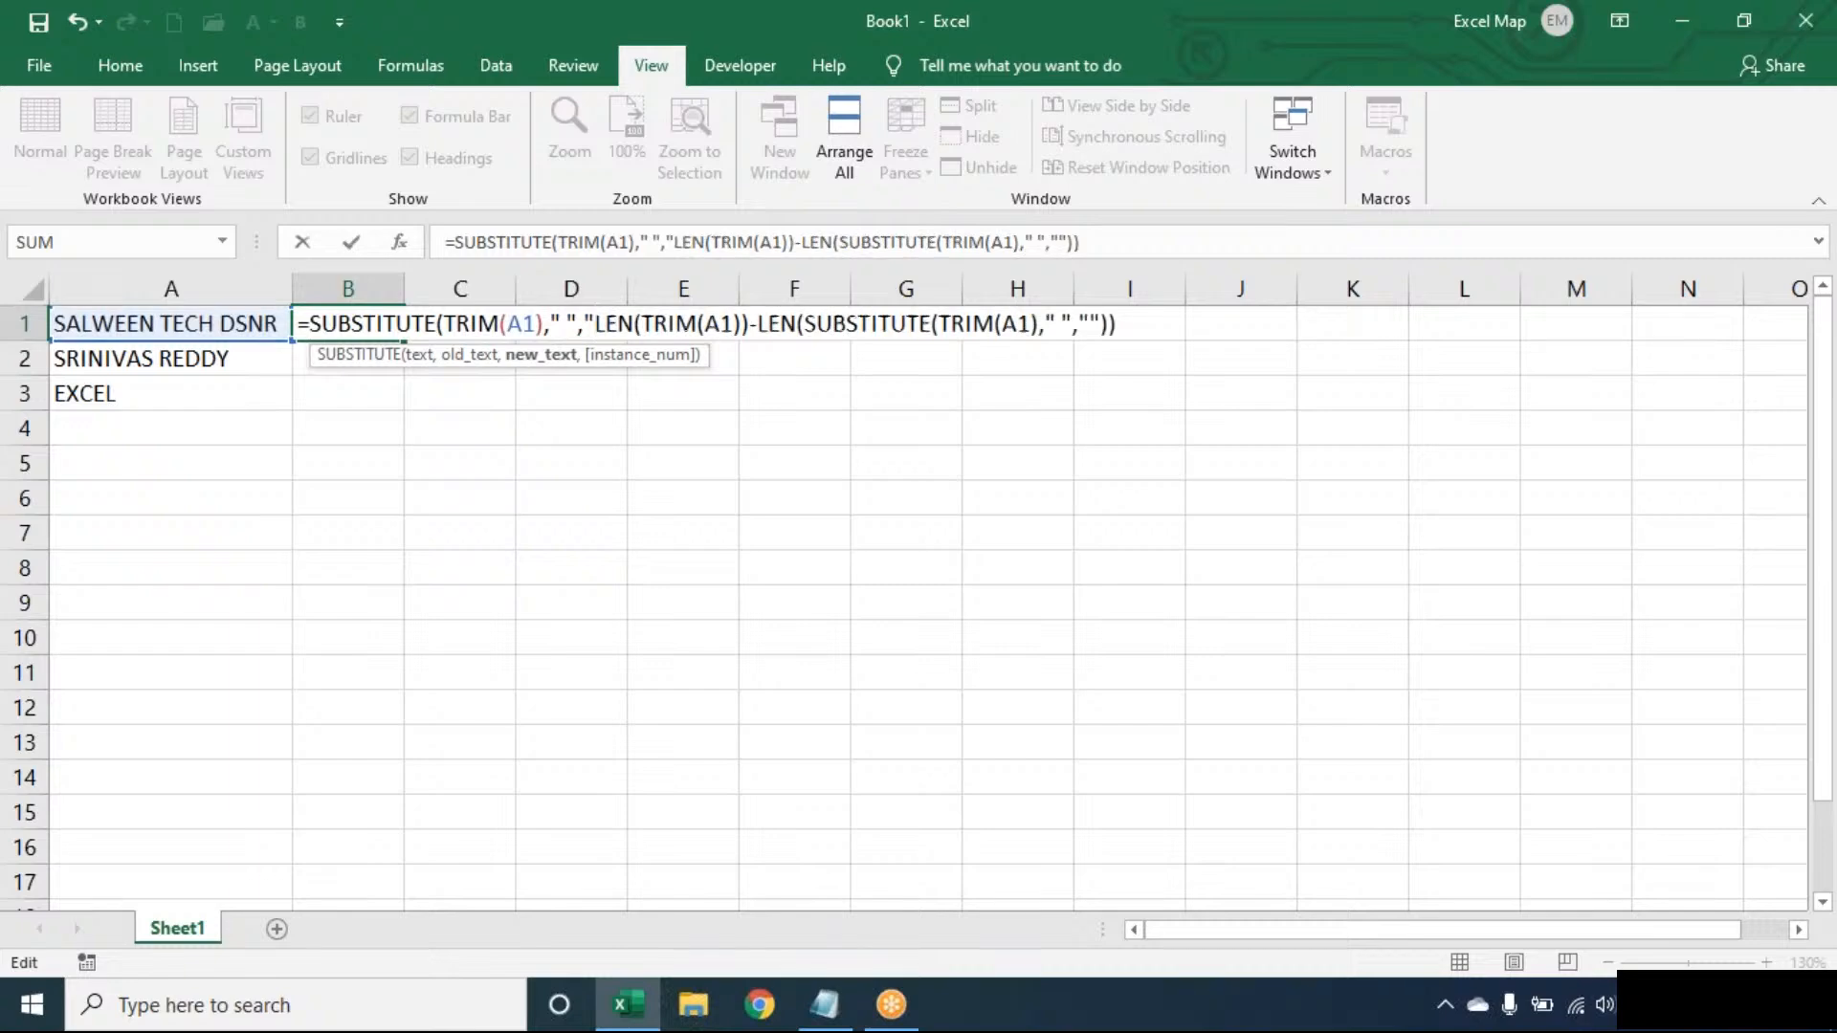
pyautogui.write(',')
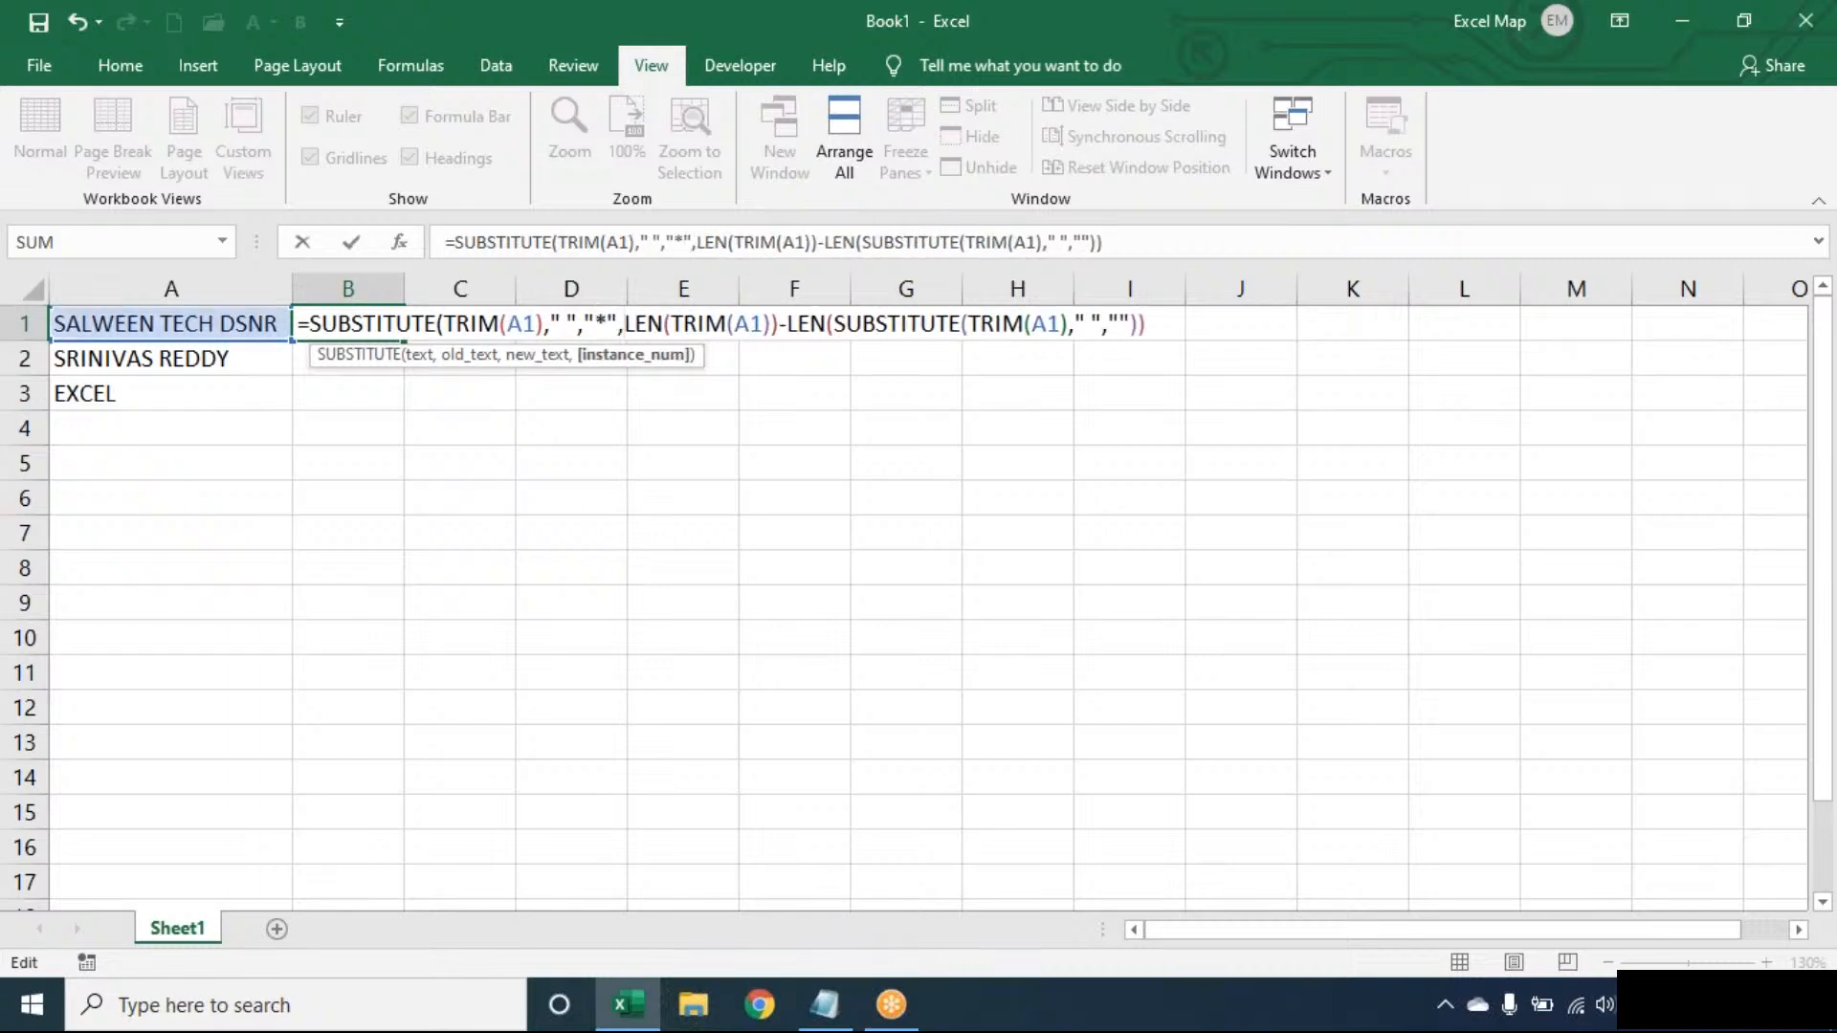
pyautogui.click(570, 321)
pyautogui.moveTo(618, 322); pyautogui.dragTo(439, 322)
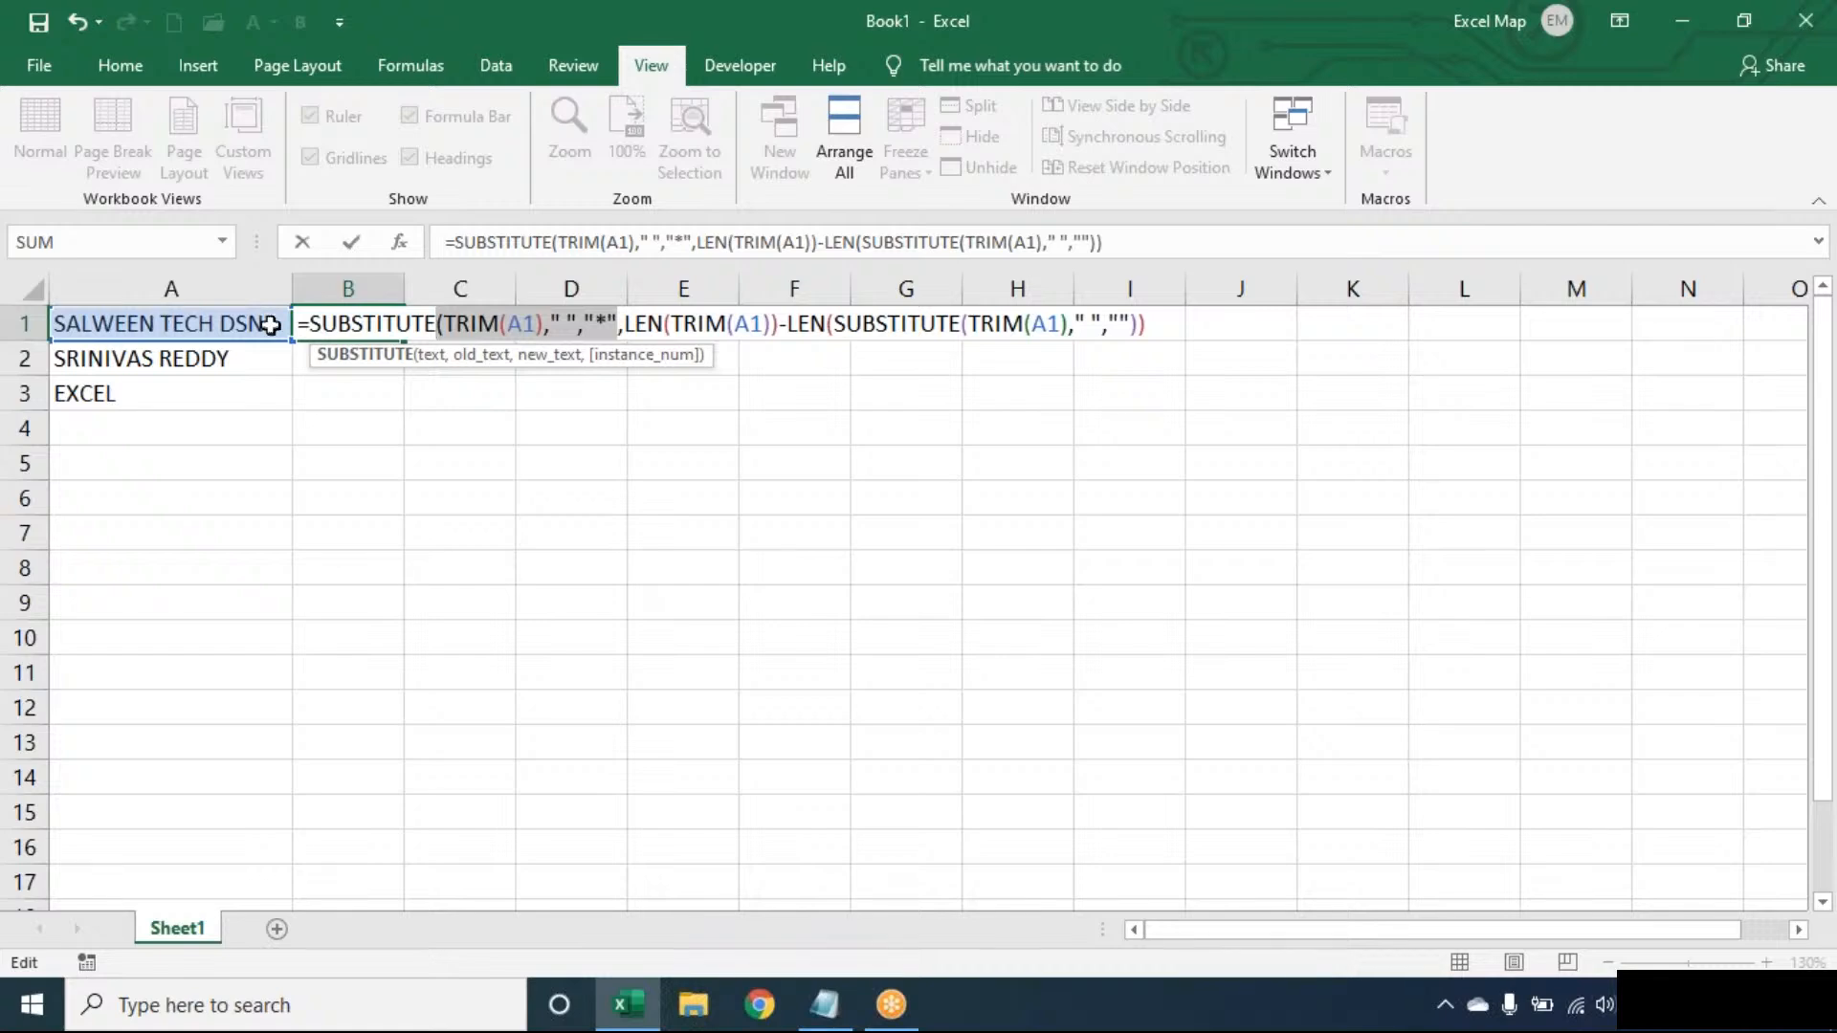
pyautogui.click(648, 323)
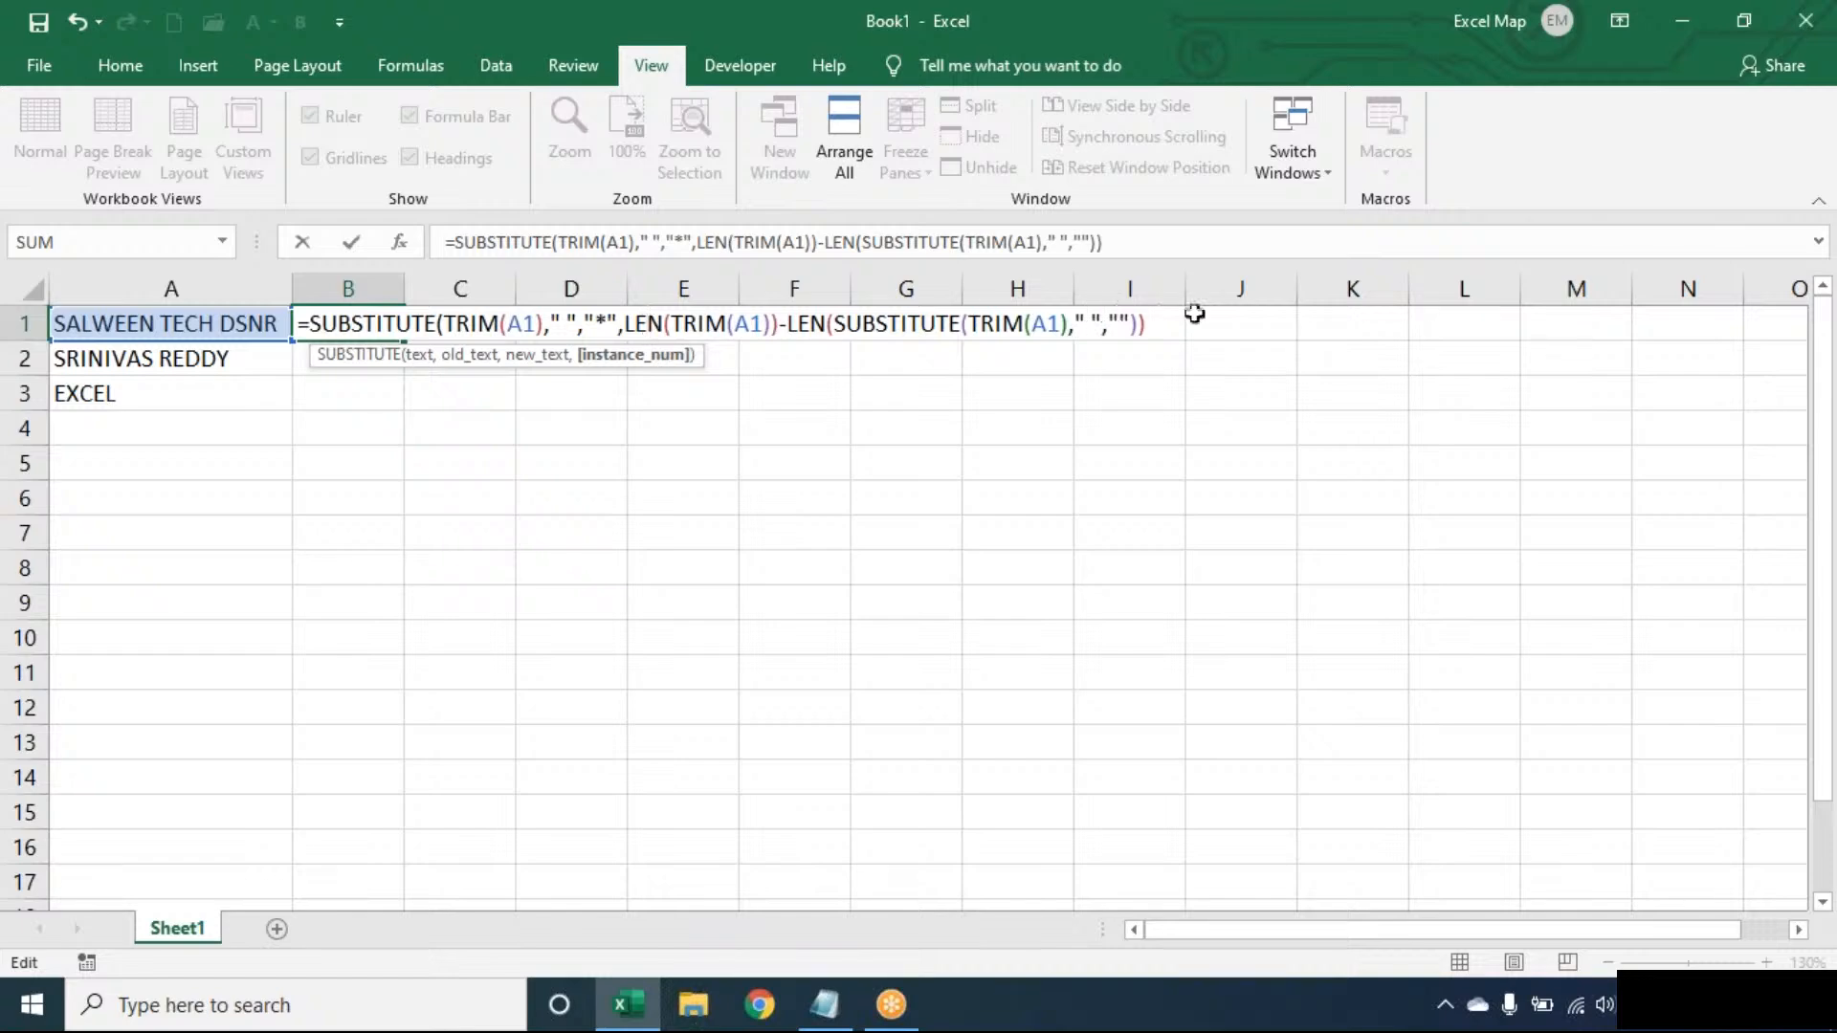
pyautogui.press('Return')
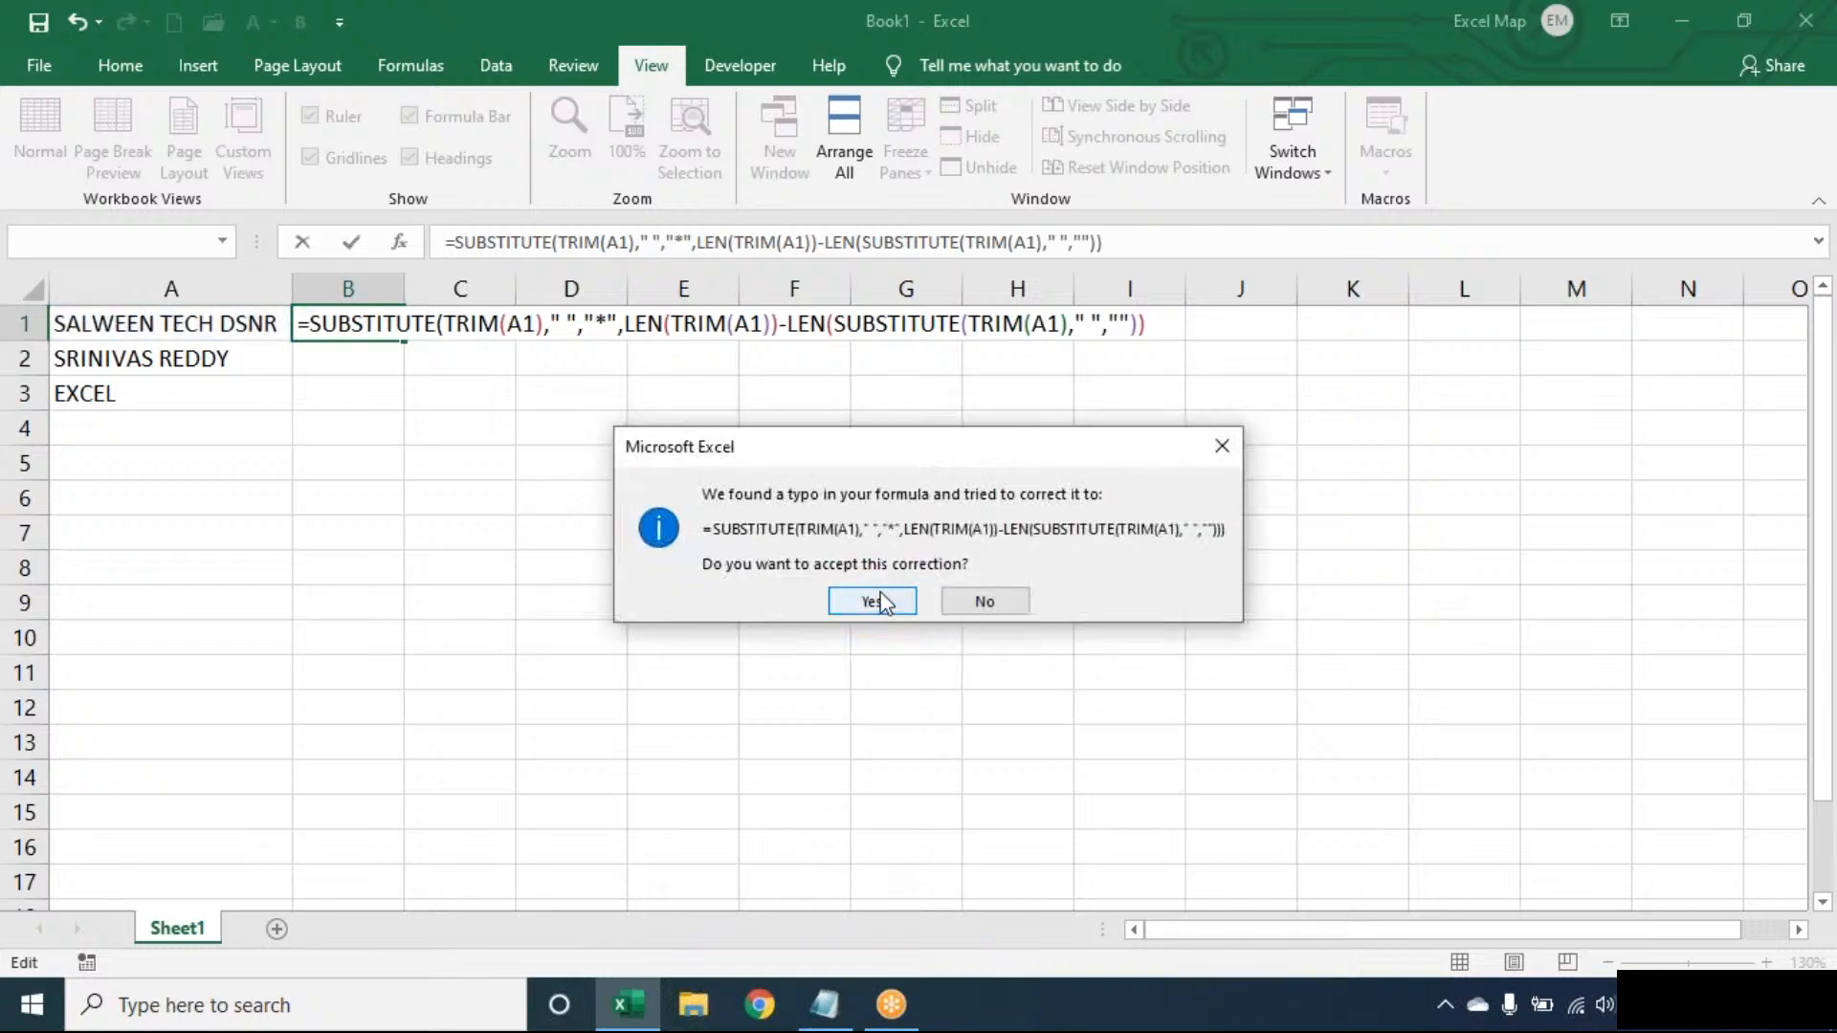
pyautogui.click(983, 591)
pyautogui.click(932, 576)
pyautogui.click(1164, 321)
pyautogui.press('Return')
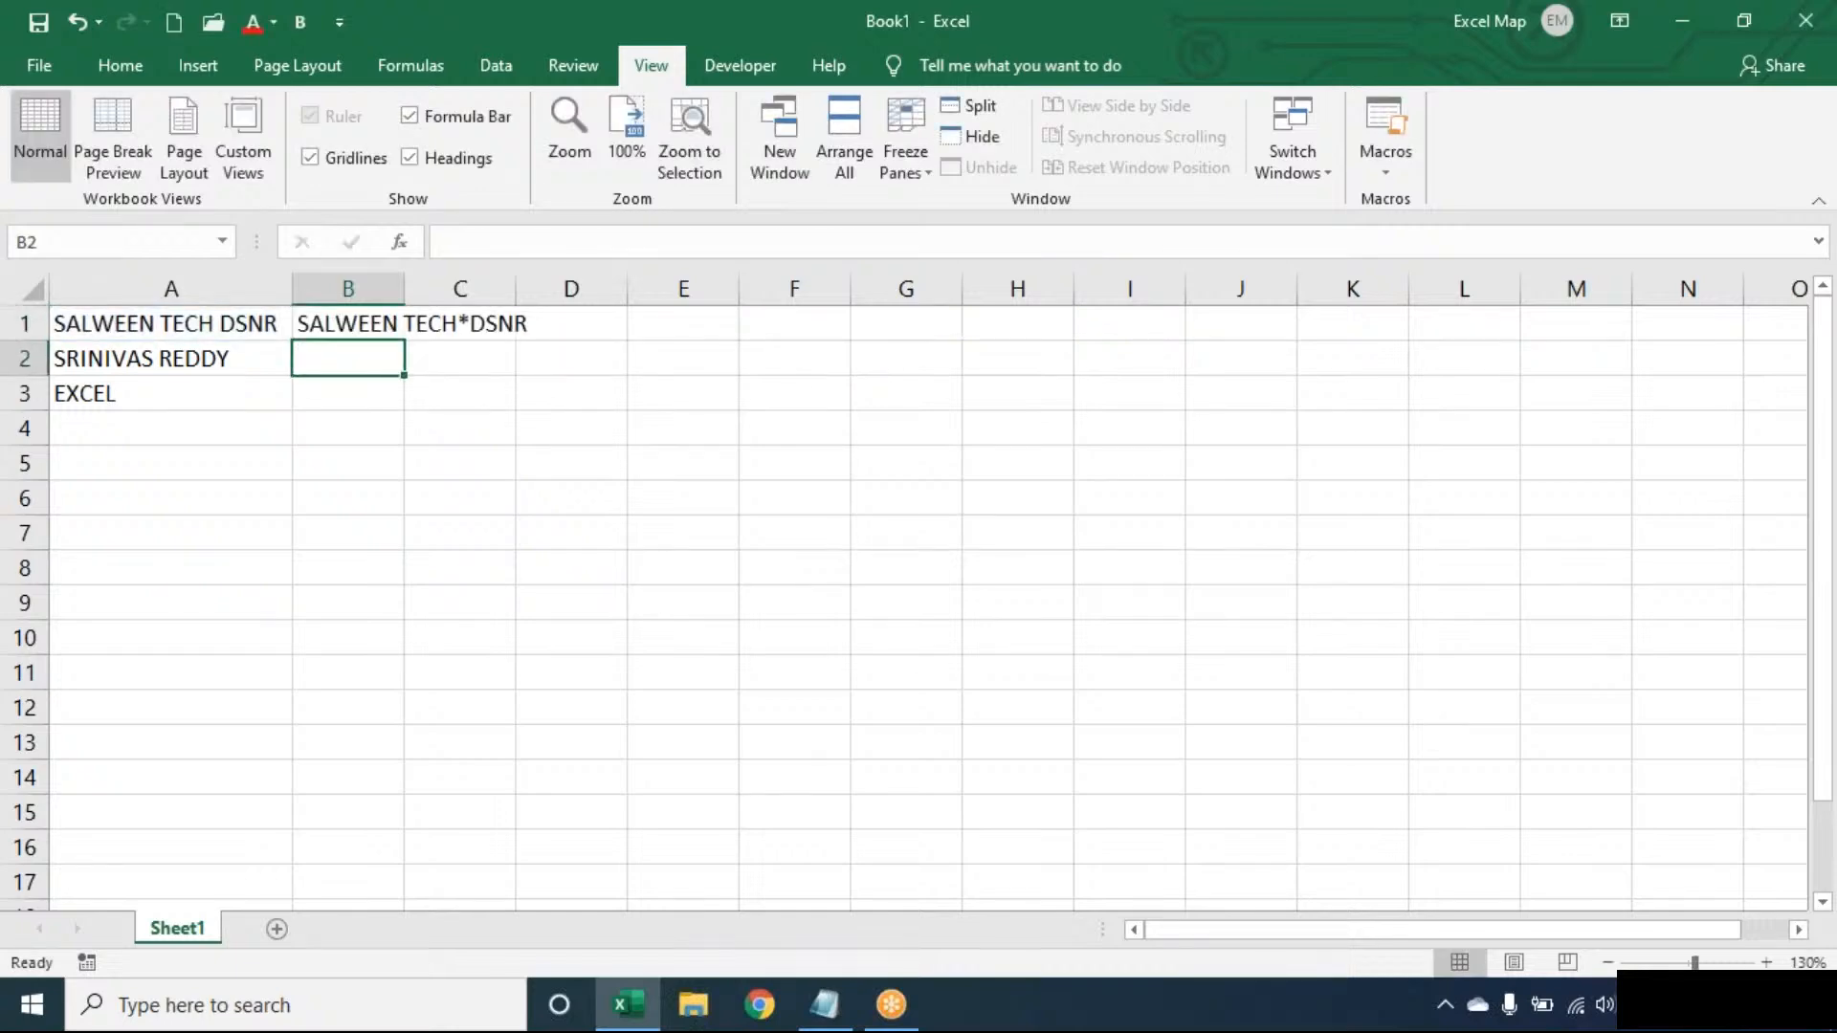
# - Copy B1 down to B2, then wrap B1's formula in FIND("*",…) to locate the asterisk
pyautogui.click(379, 327)
pyautogui.moveTo(408, 341); pyautogui.dragTo(400, 371)
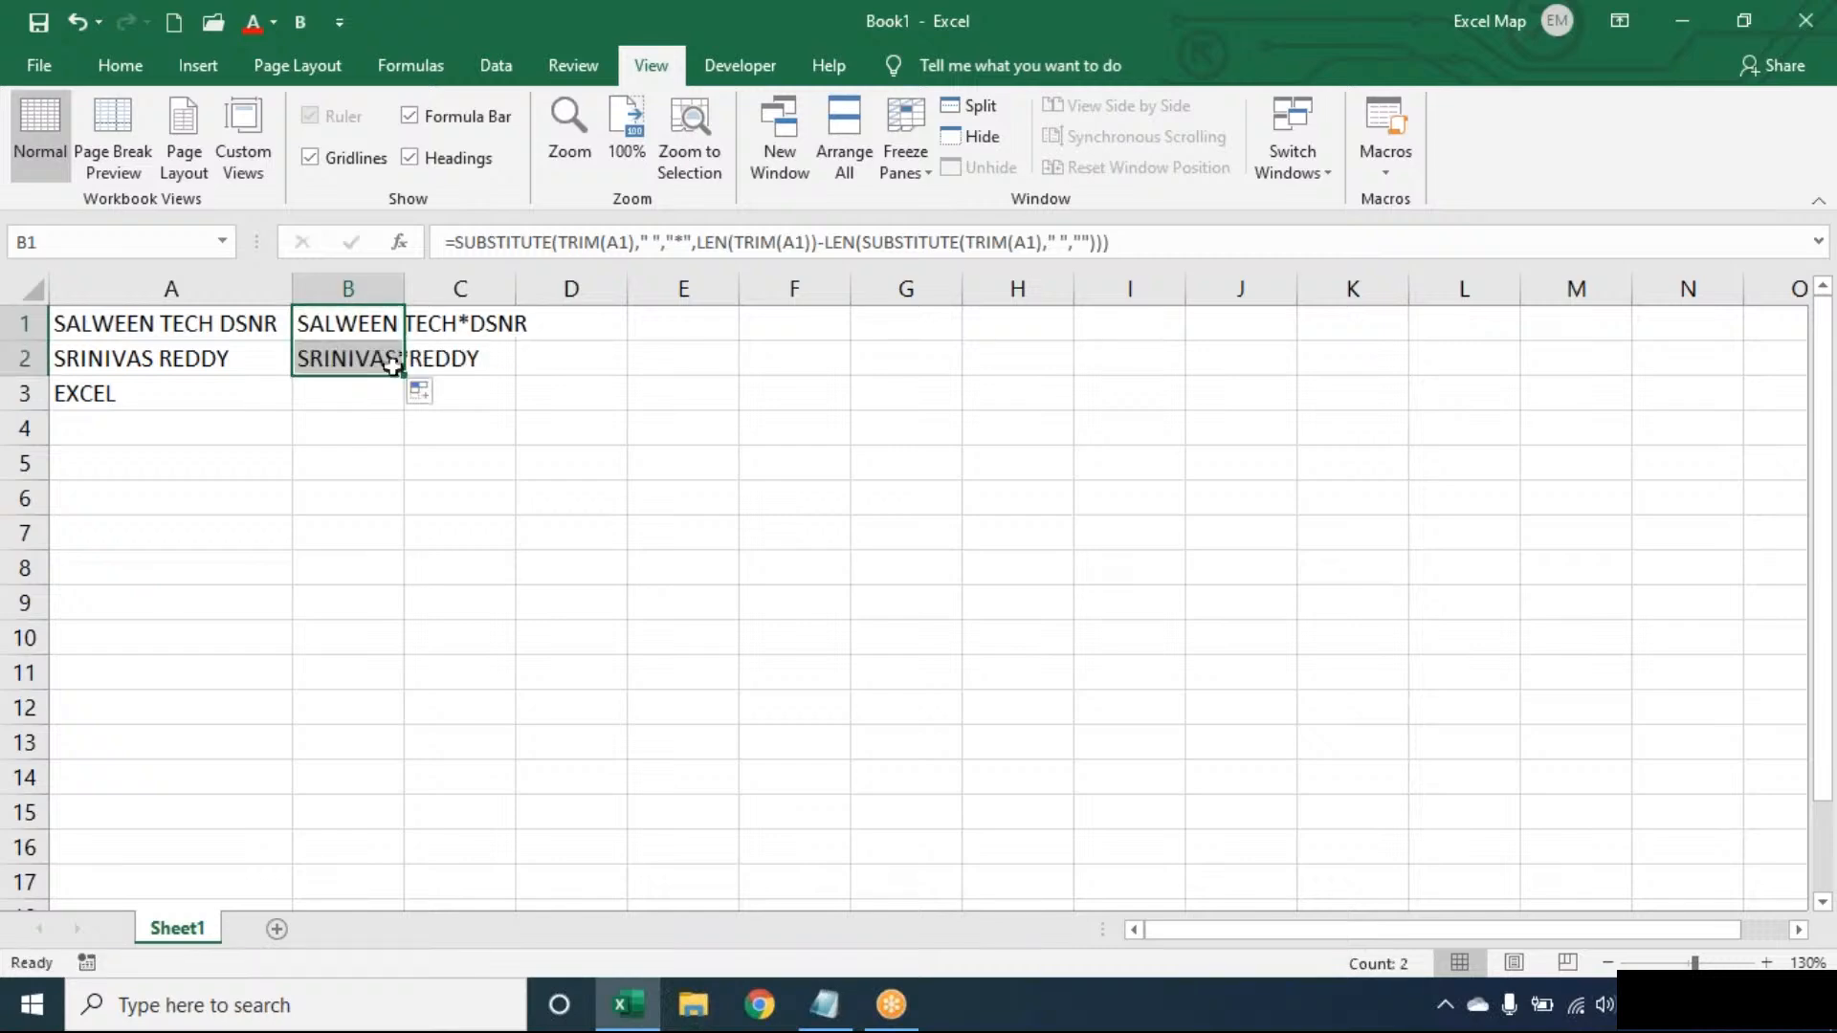
pyautogui.doubleClick(376, 325)
pyautogui.click(315, 326)
pyautogui.write('FIND("*",M')
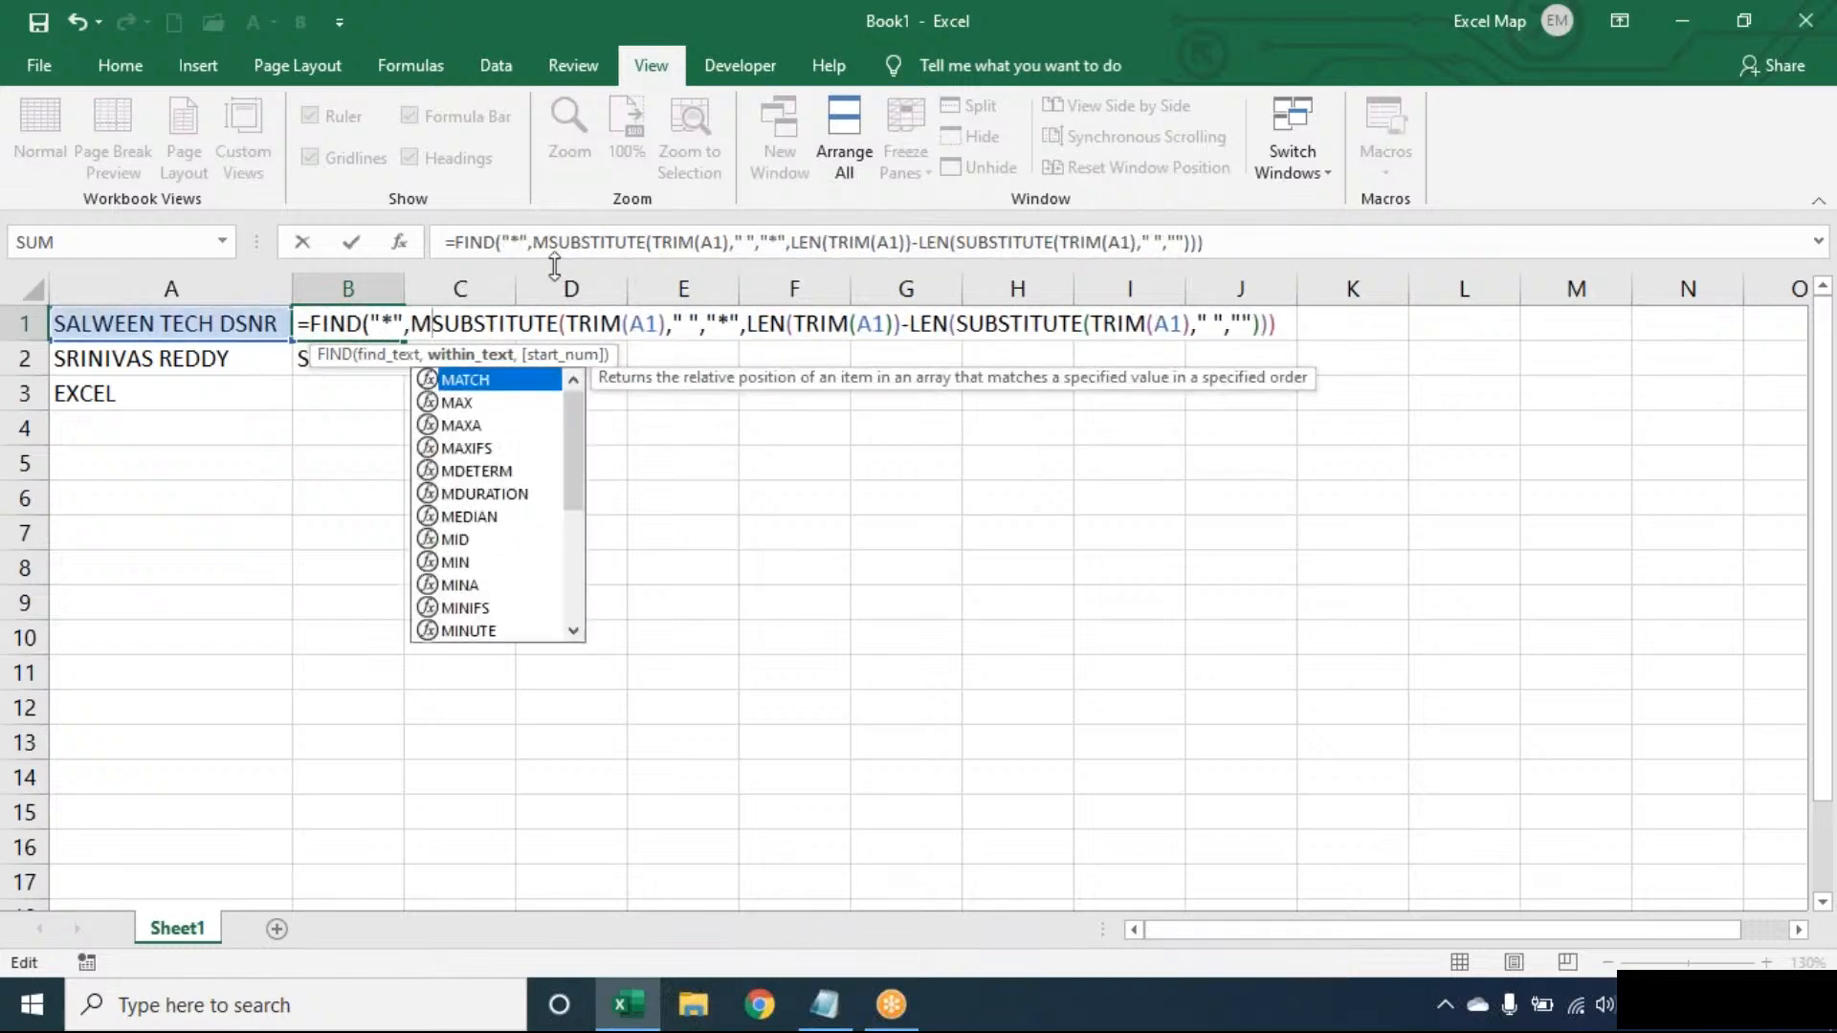
pyautogui.press('BackSpace')
pyautogui.click(1275, 326)
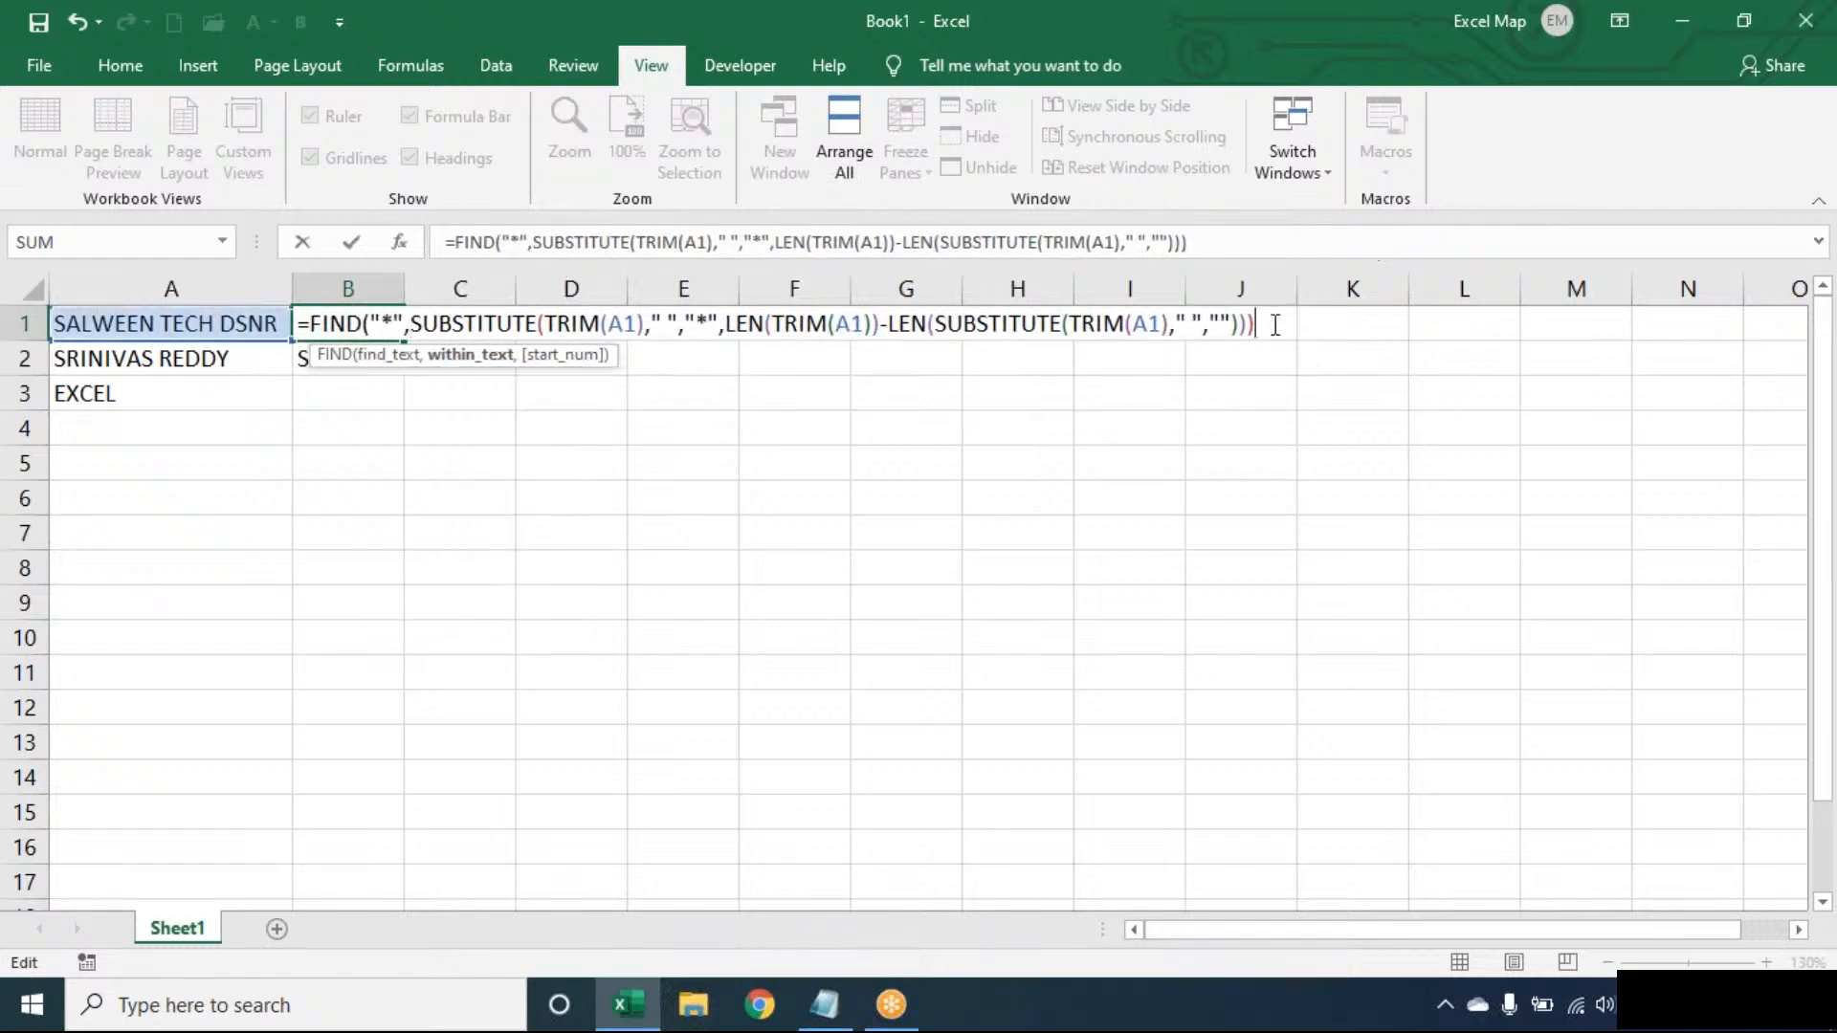
pyautogui.write(')')
pyautogui.press('Return')
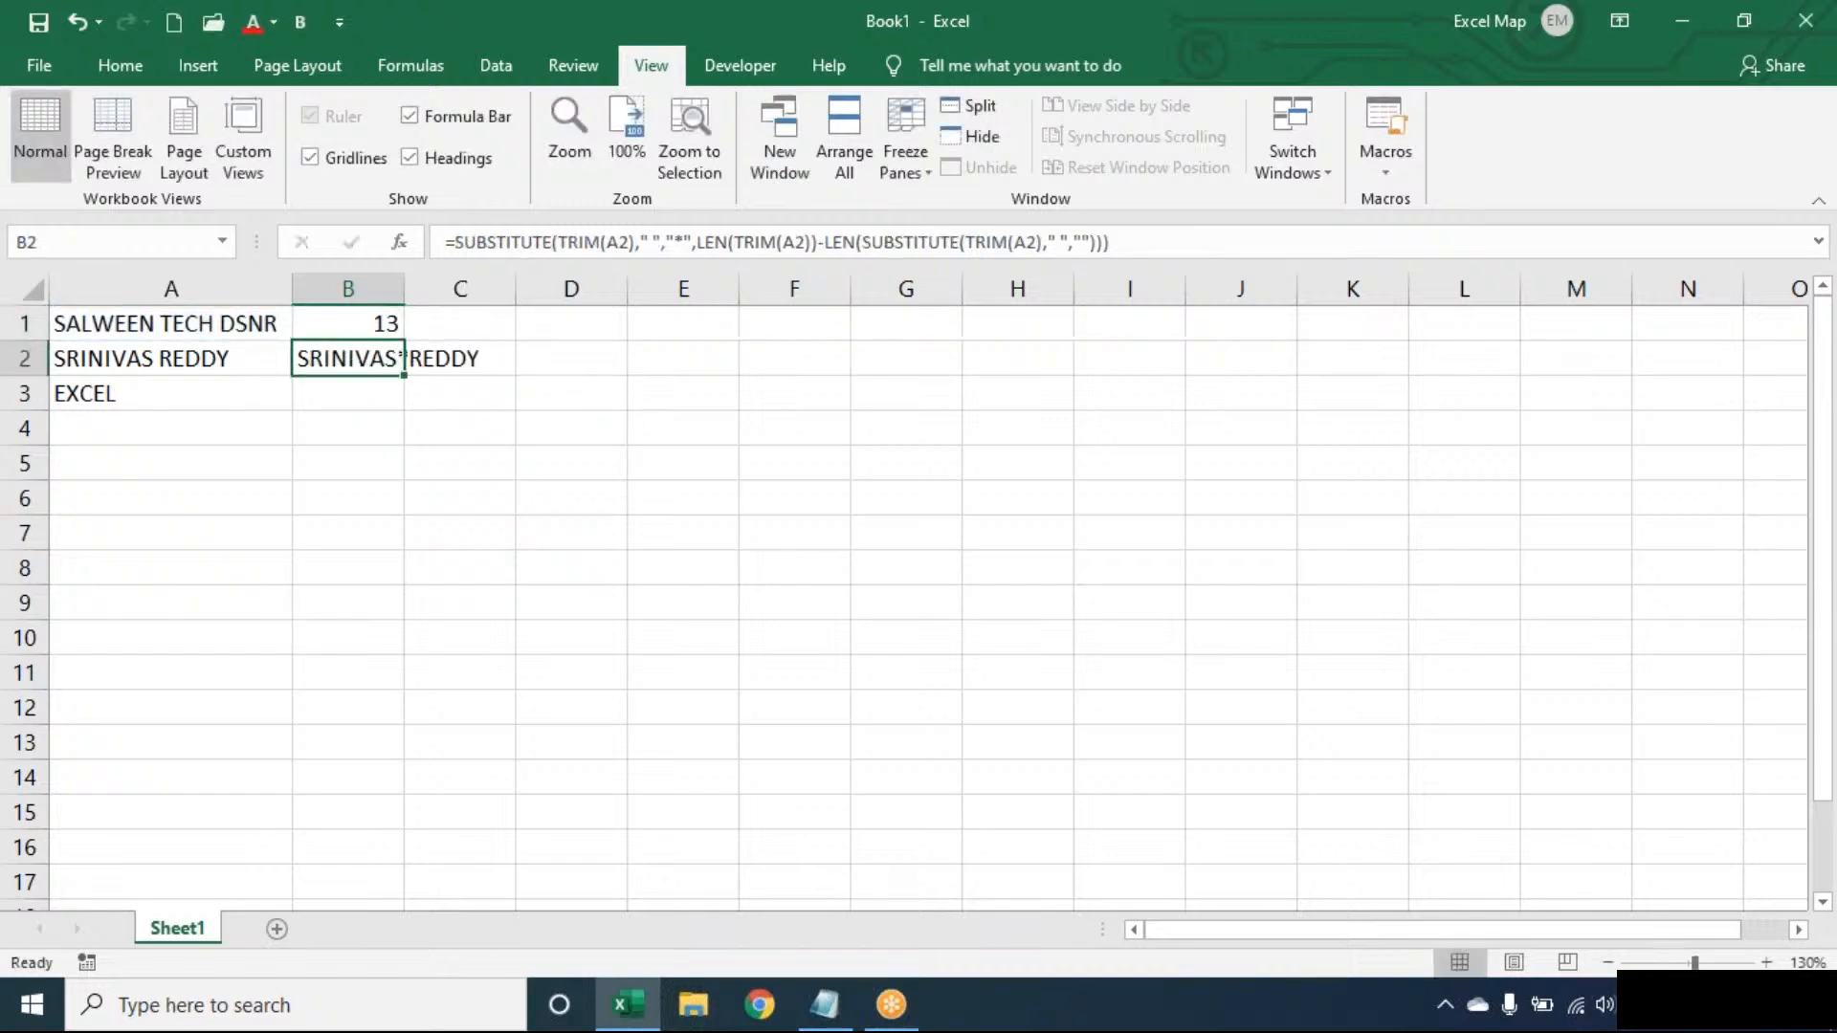
# - Prefix B1's formula with LEN(TRIM(A1))- to get the last word's length
pyautogui.doubleClick(327, 325)
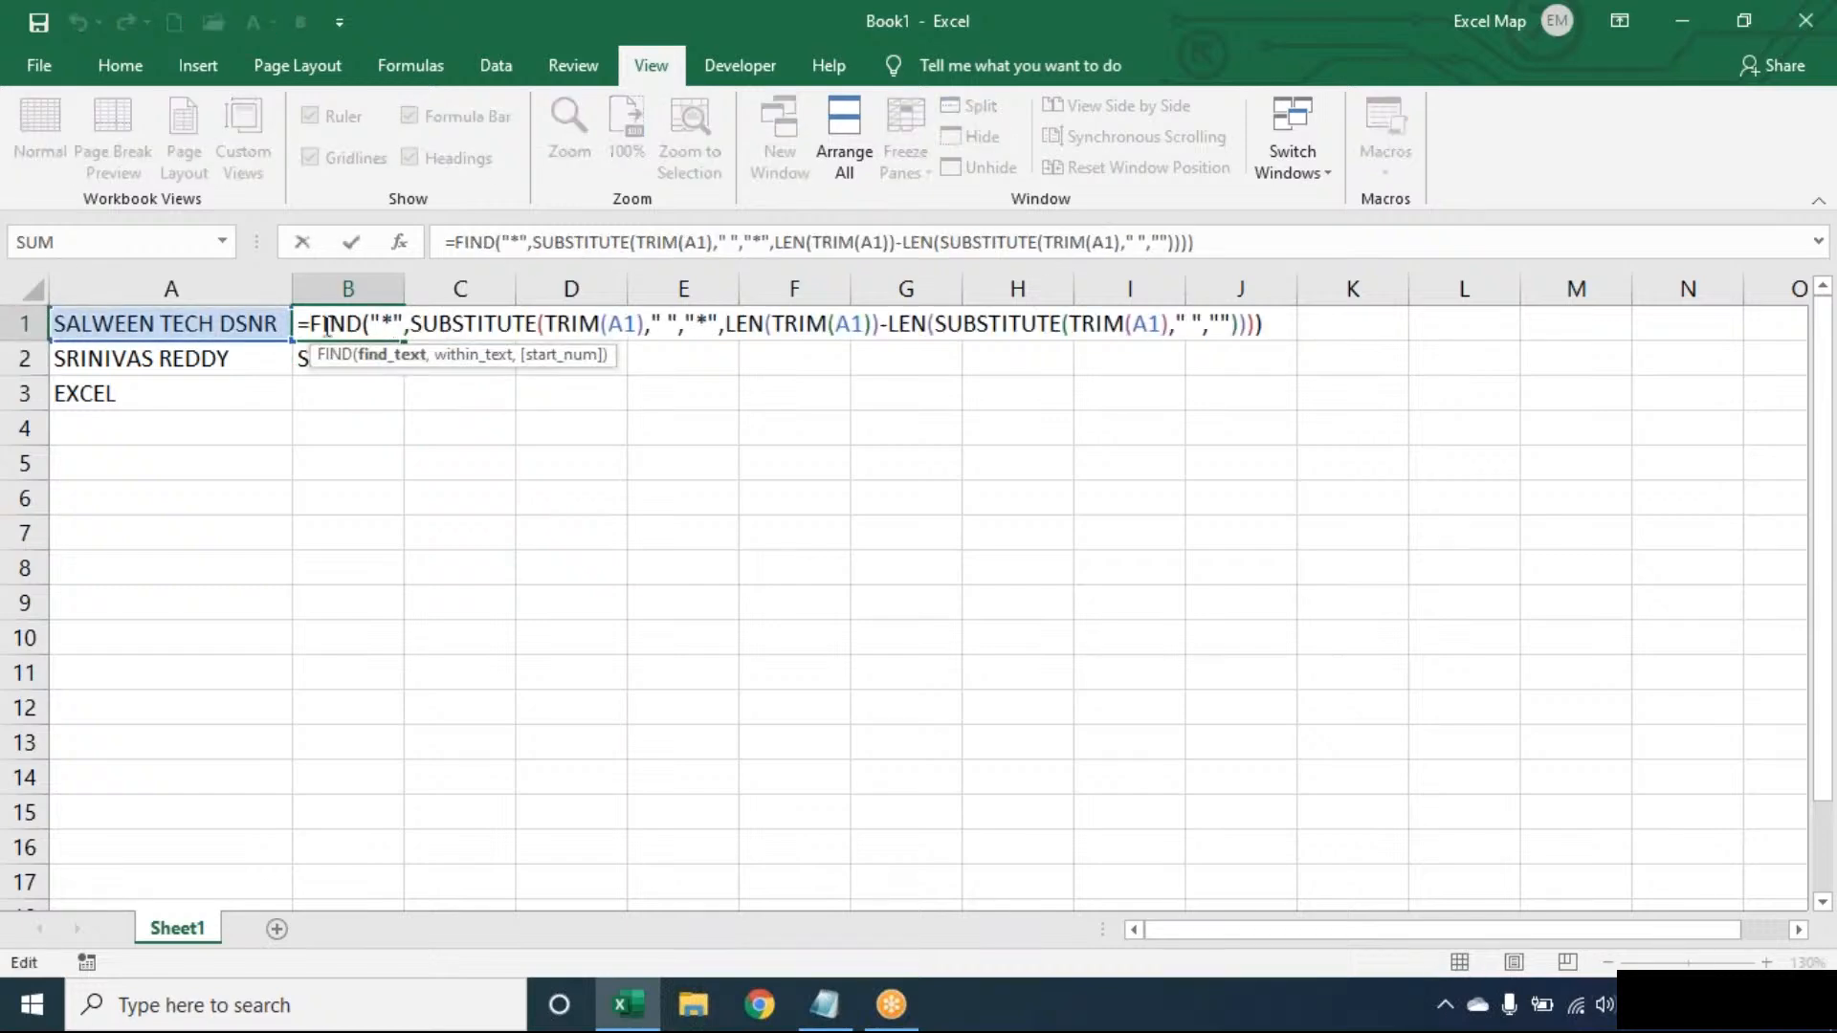
pyautogui.click(311, 326)
pyautogui.write('LEN(TRIM(A1))-')
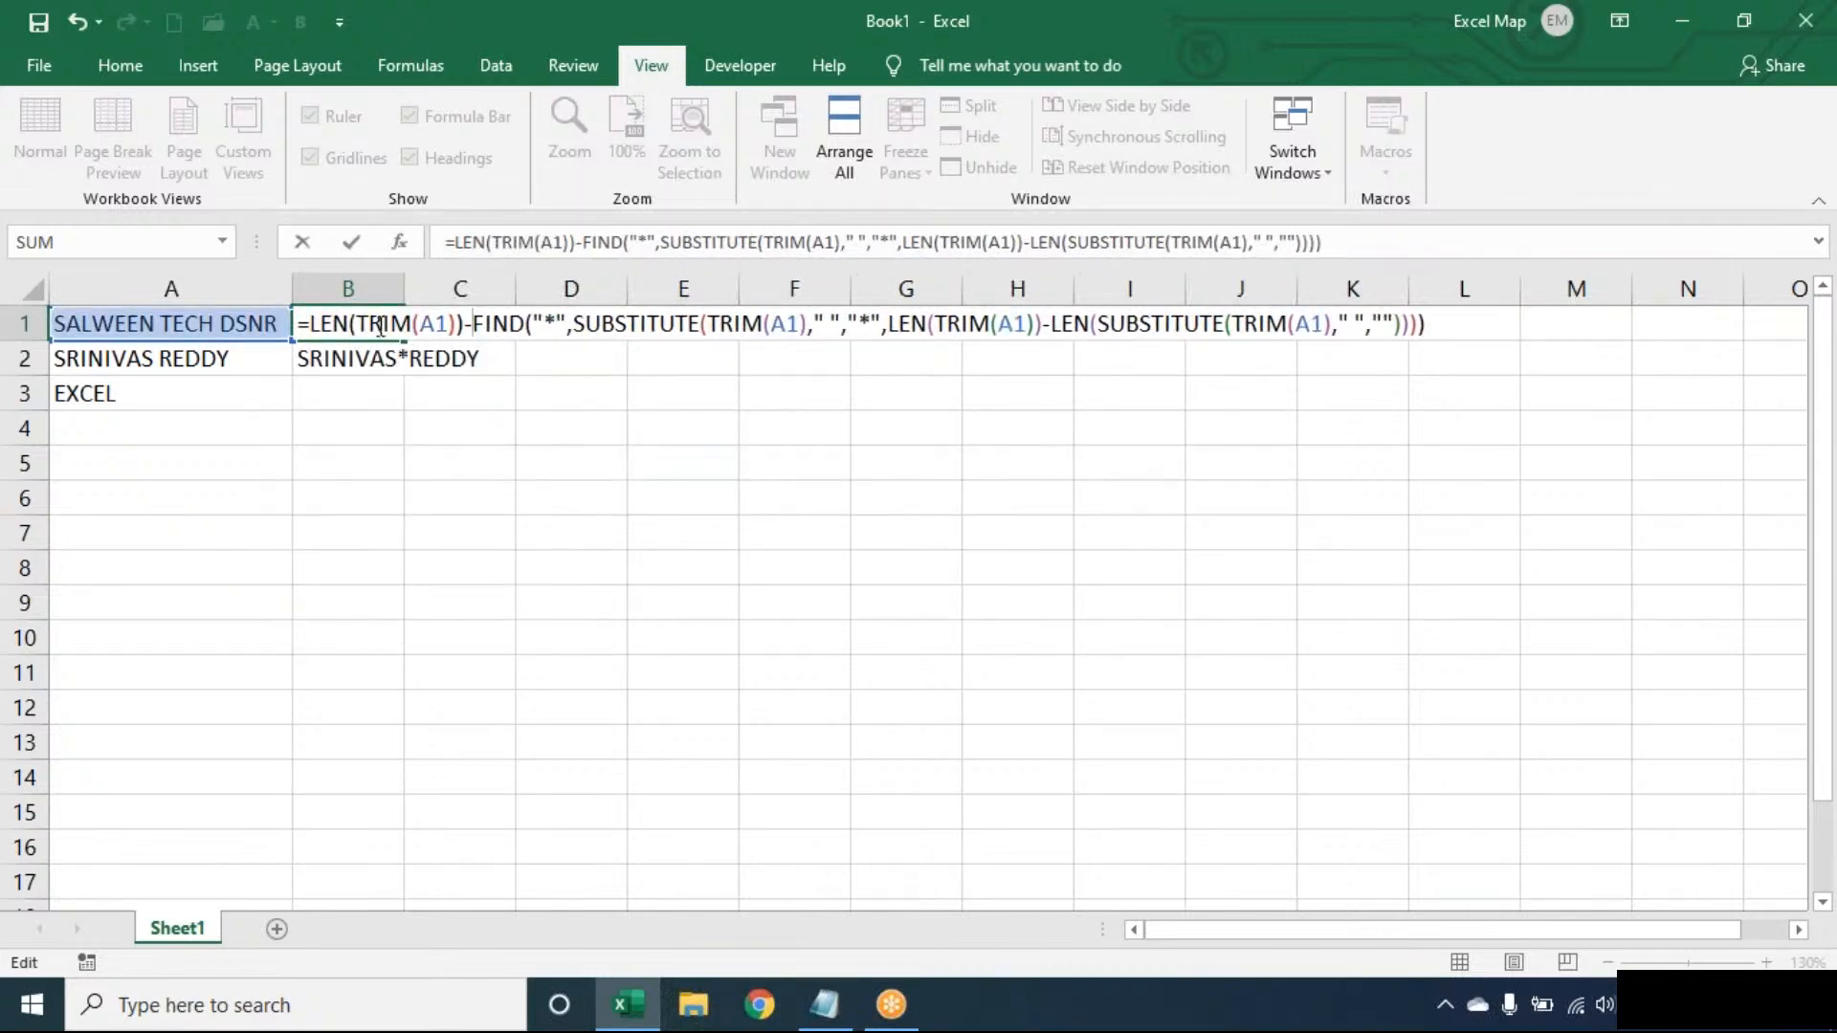
pyautogui.press('Return')
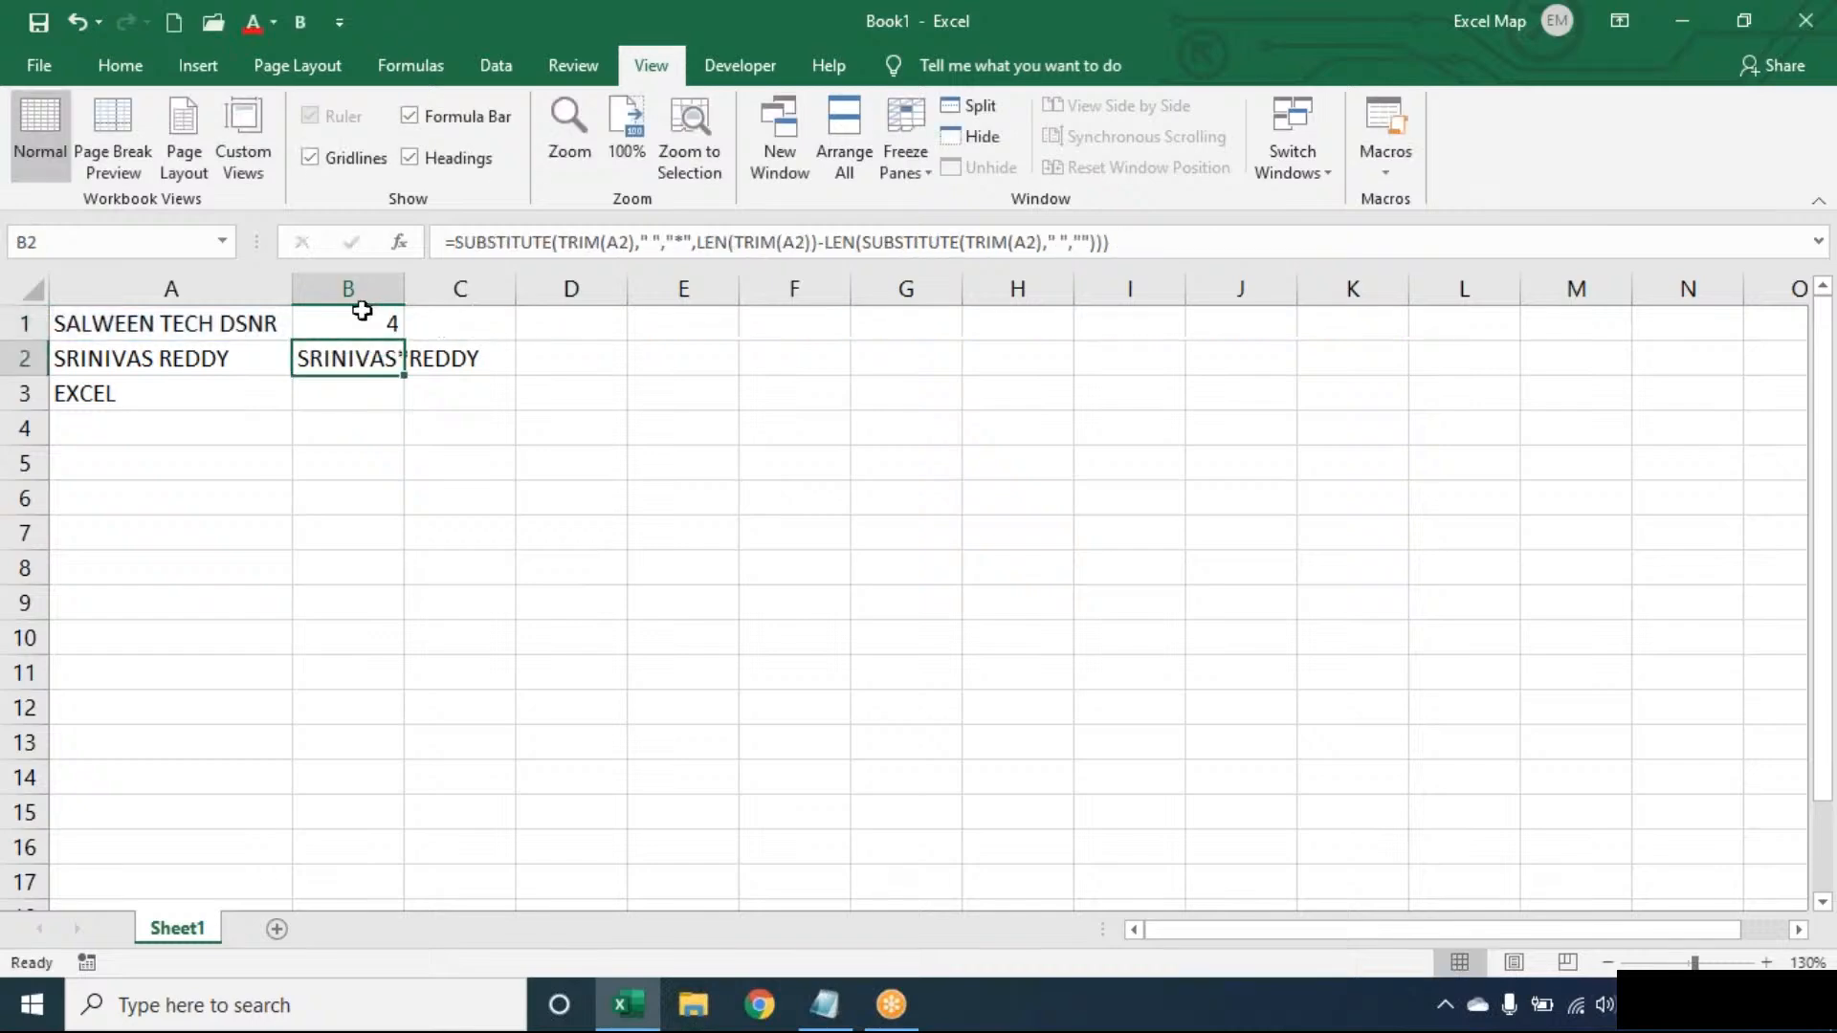
# - Wrap B1's formula in RIGHT(TRIM(A1),…) so it returns the last word DSNR
pyautogui.doubleClick(314, 325)
pyautogui.click(312, 325)
pyautogui.write('RIGHT(')
pyautogui.write('TRIM(A1)')
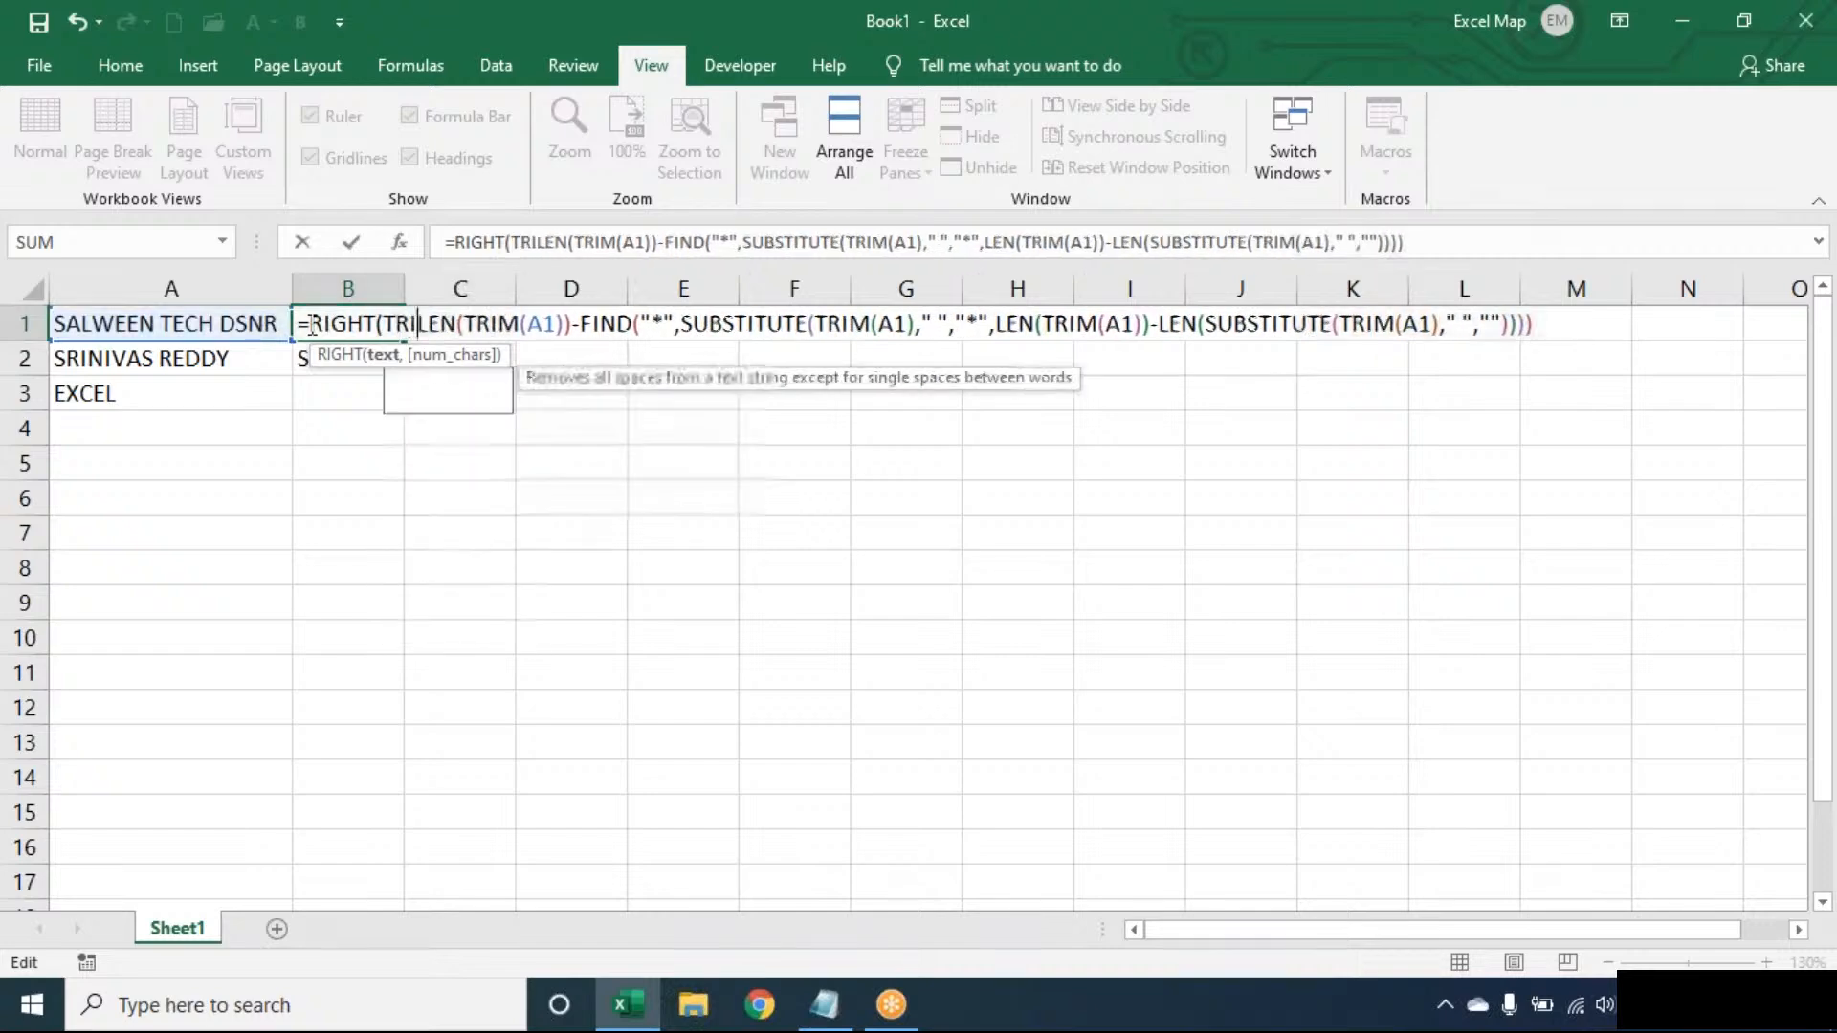
pyautogui.write(',')
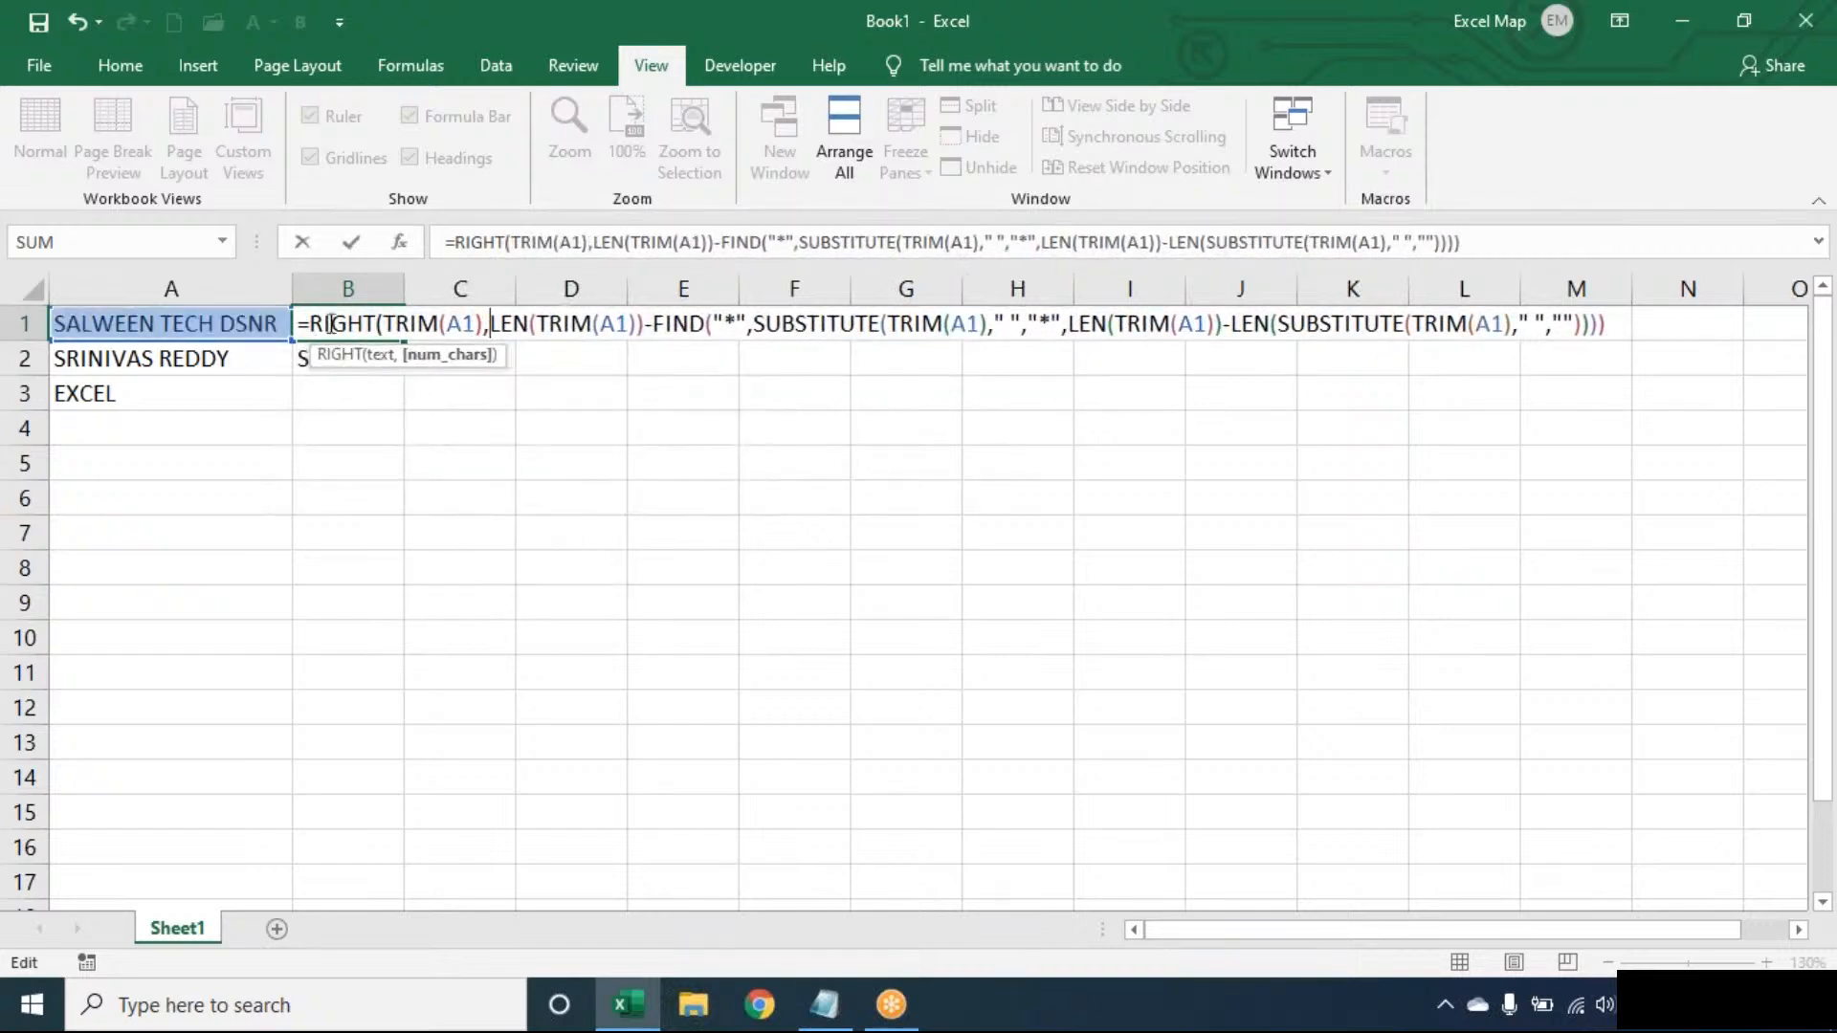
pyautogui.click(1621, 326)
pyautogui.write(')')
pyautogui.press('Return')
# - Fill the last-word formula down to B3, then start wrapping B1 in IFERROR
pyautogui.click(388, 316)
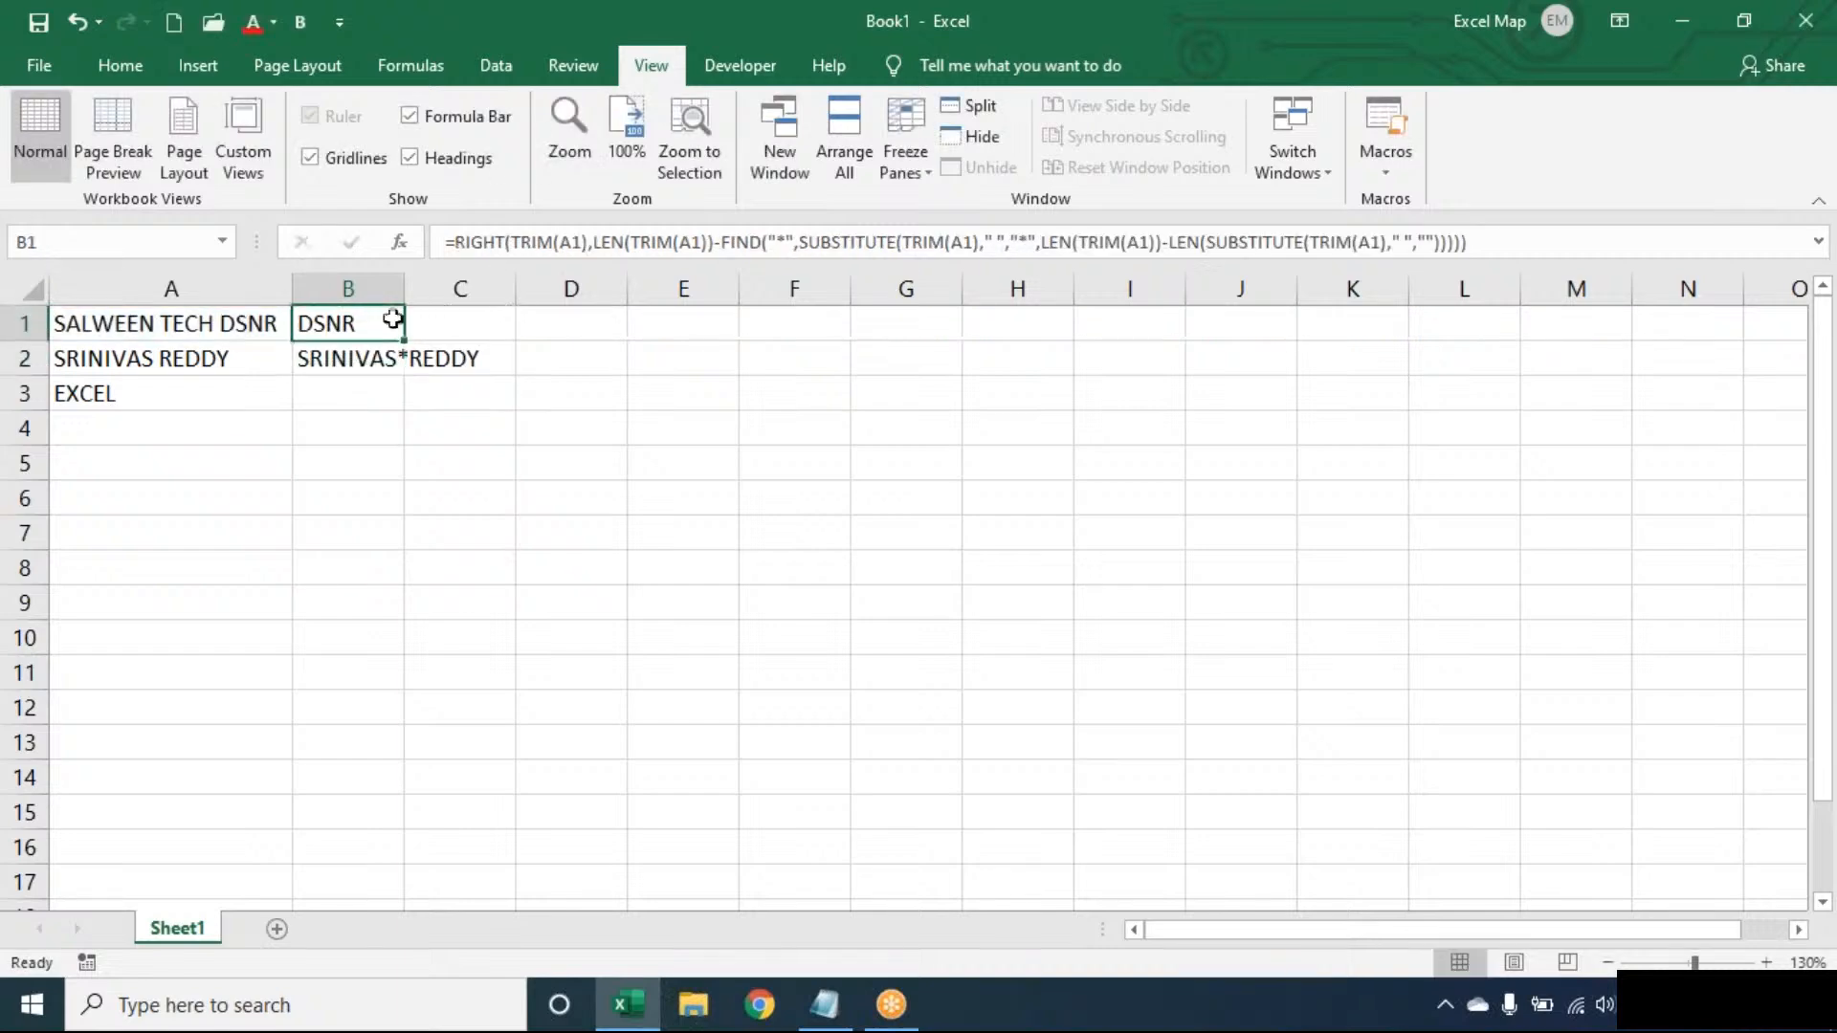
pyautogui.moveTo(404, 342); pyautogui.dragTo(406, 377)
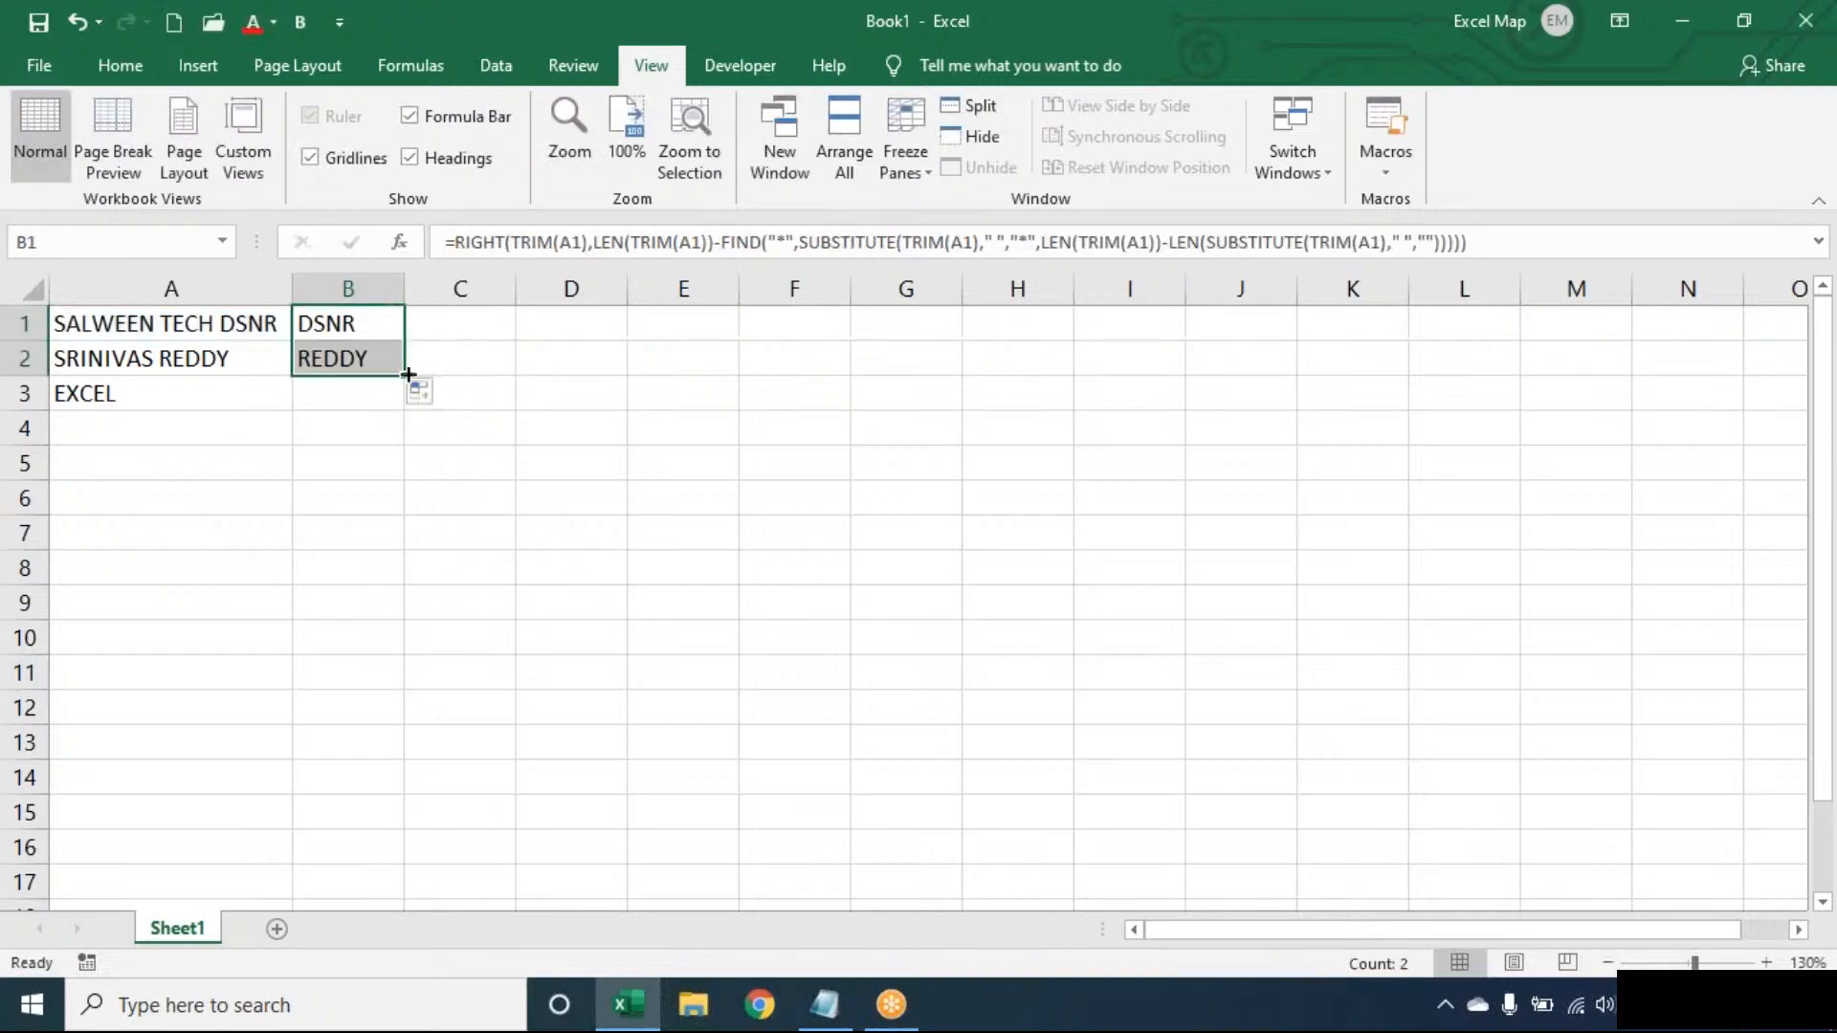
pyautogui.doubleClick(404, 376)
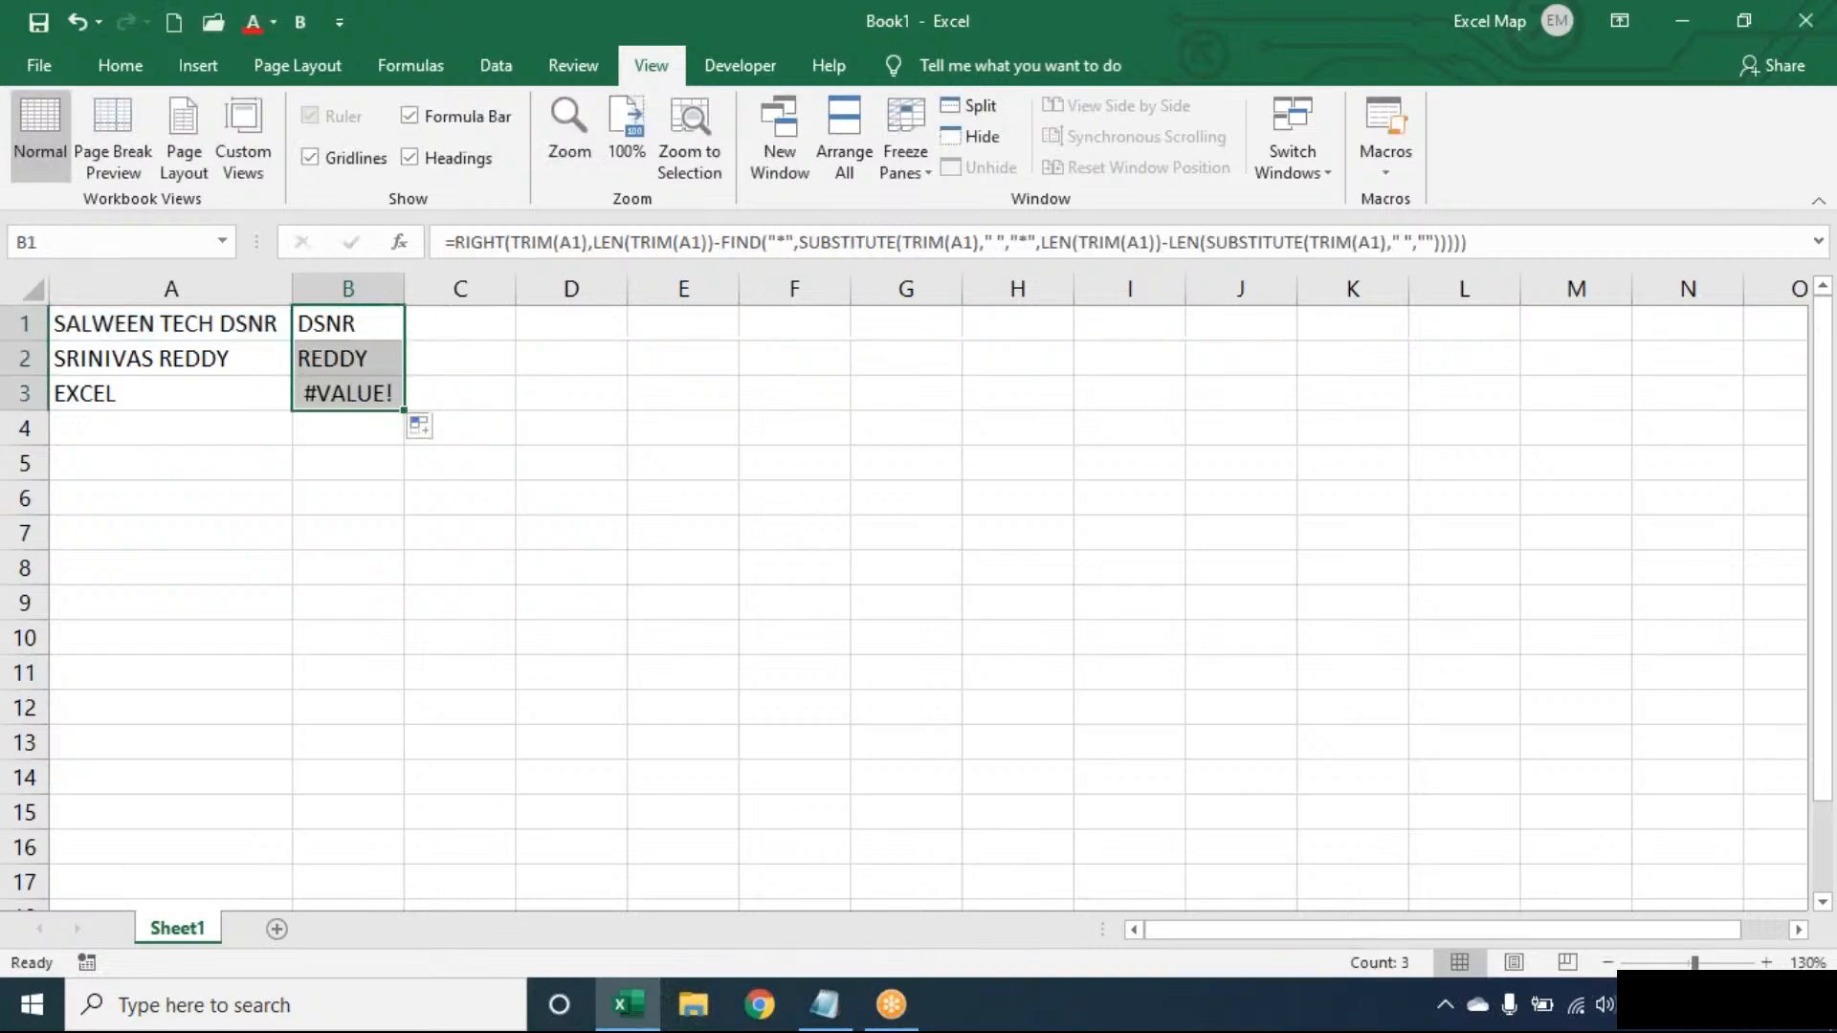
pyautogui.doubleClick(332, 317)
pyautogui.write('IFERROR(')
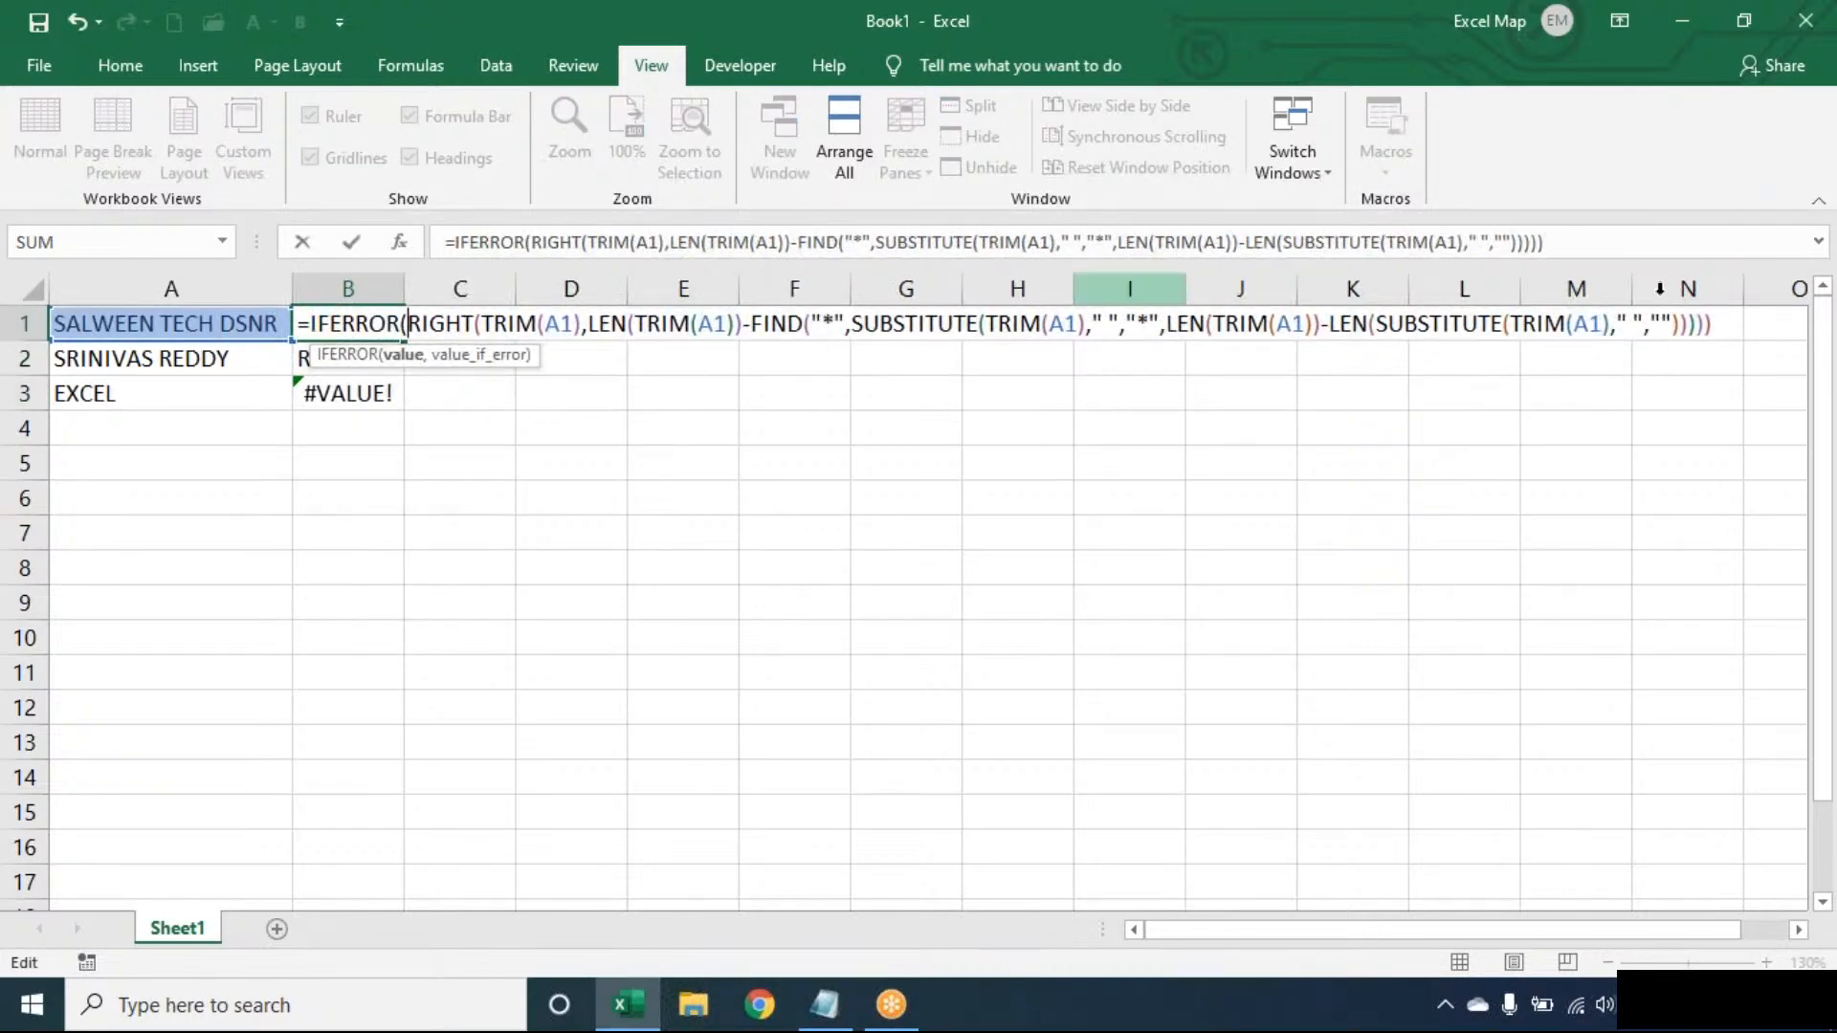
# - Finish the IFERROR wrapper with TRIM(A1) as fallback and fill it down to B3
pyautogui.click(1729, 323)
pyautogui.write(',')
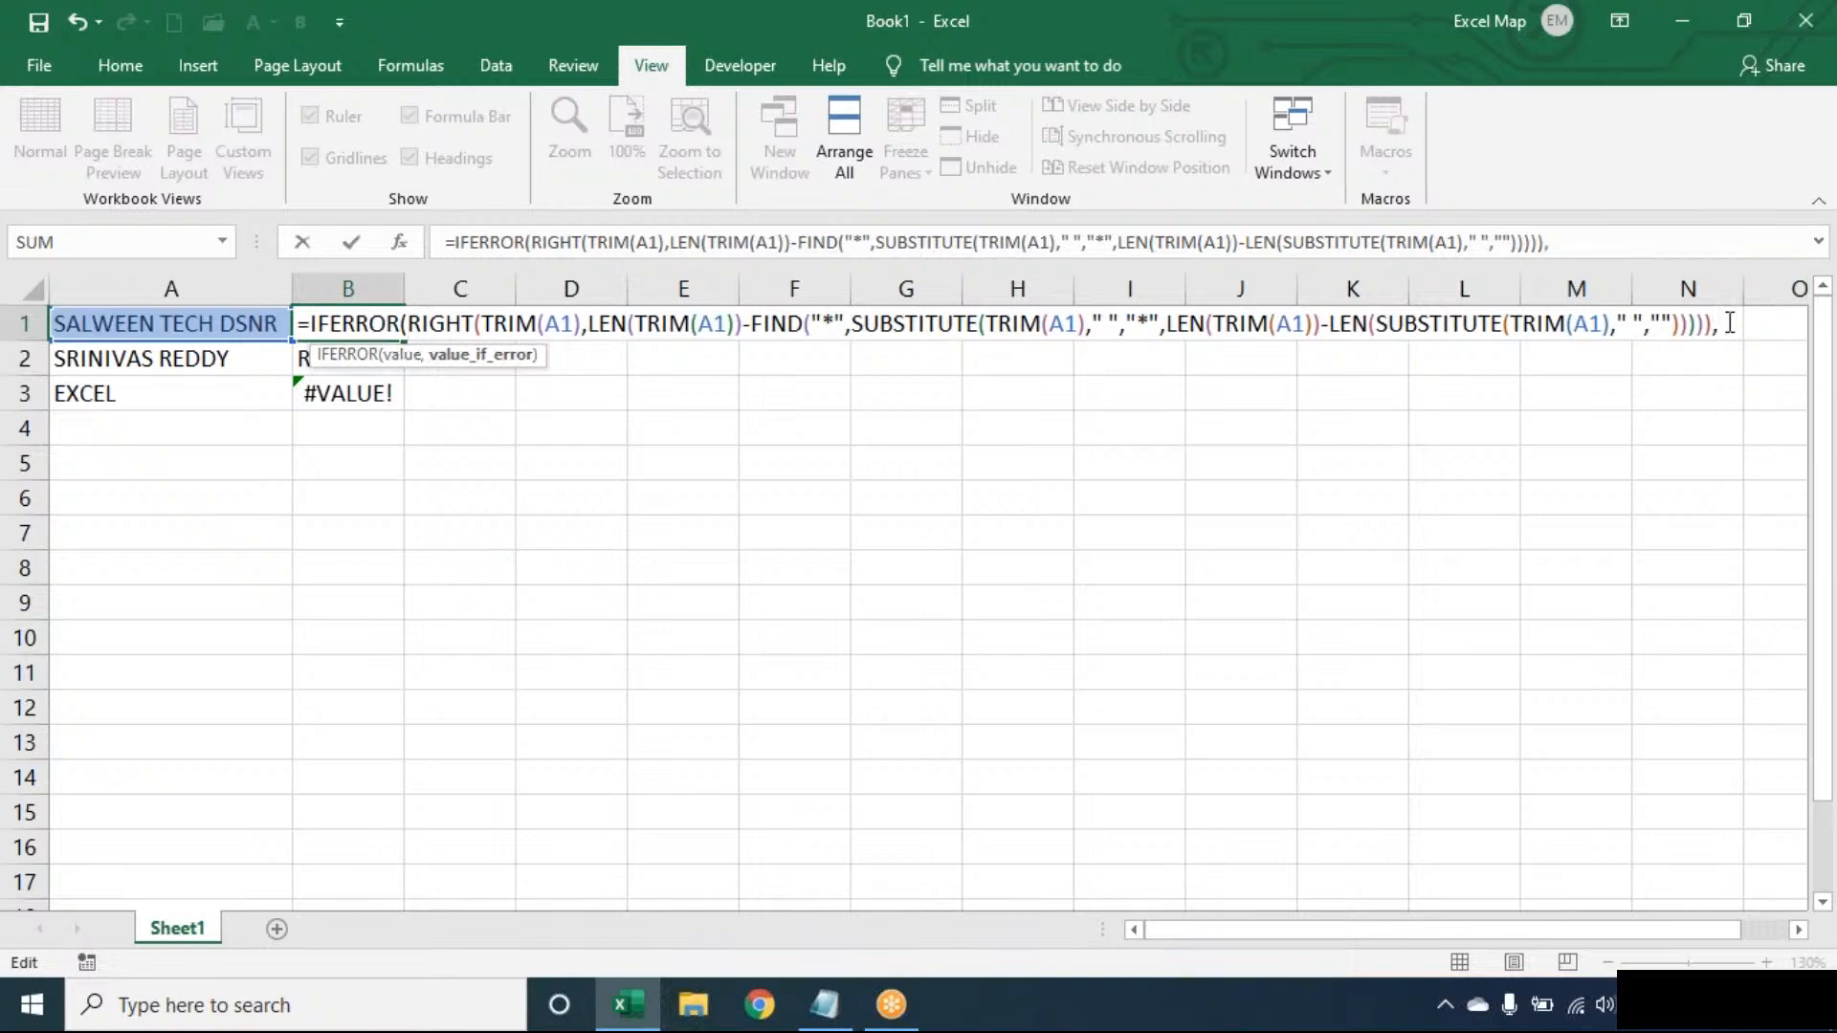
pyautogui.write('TRIM(A1))')
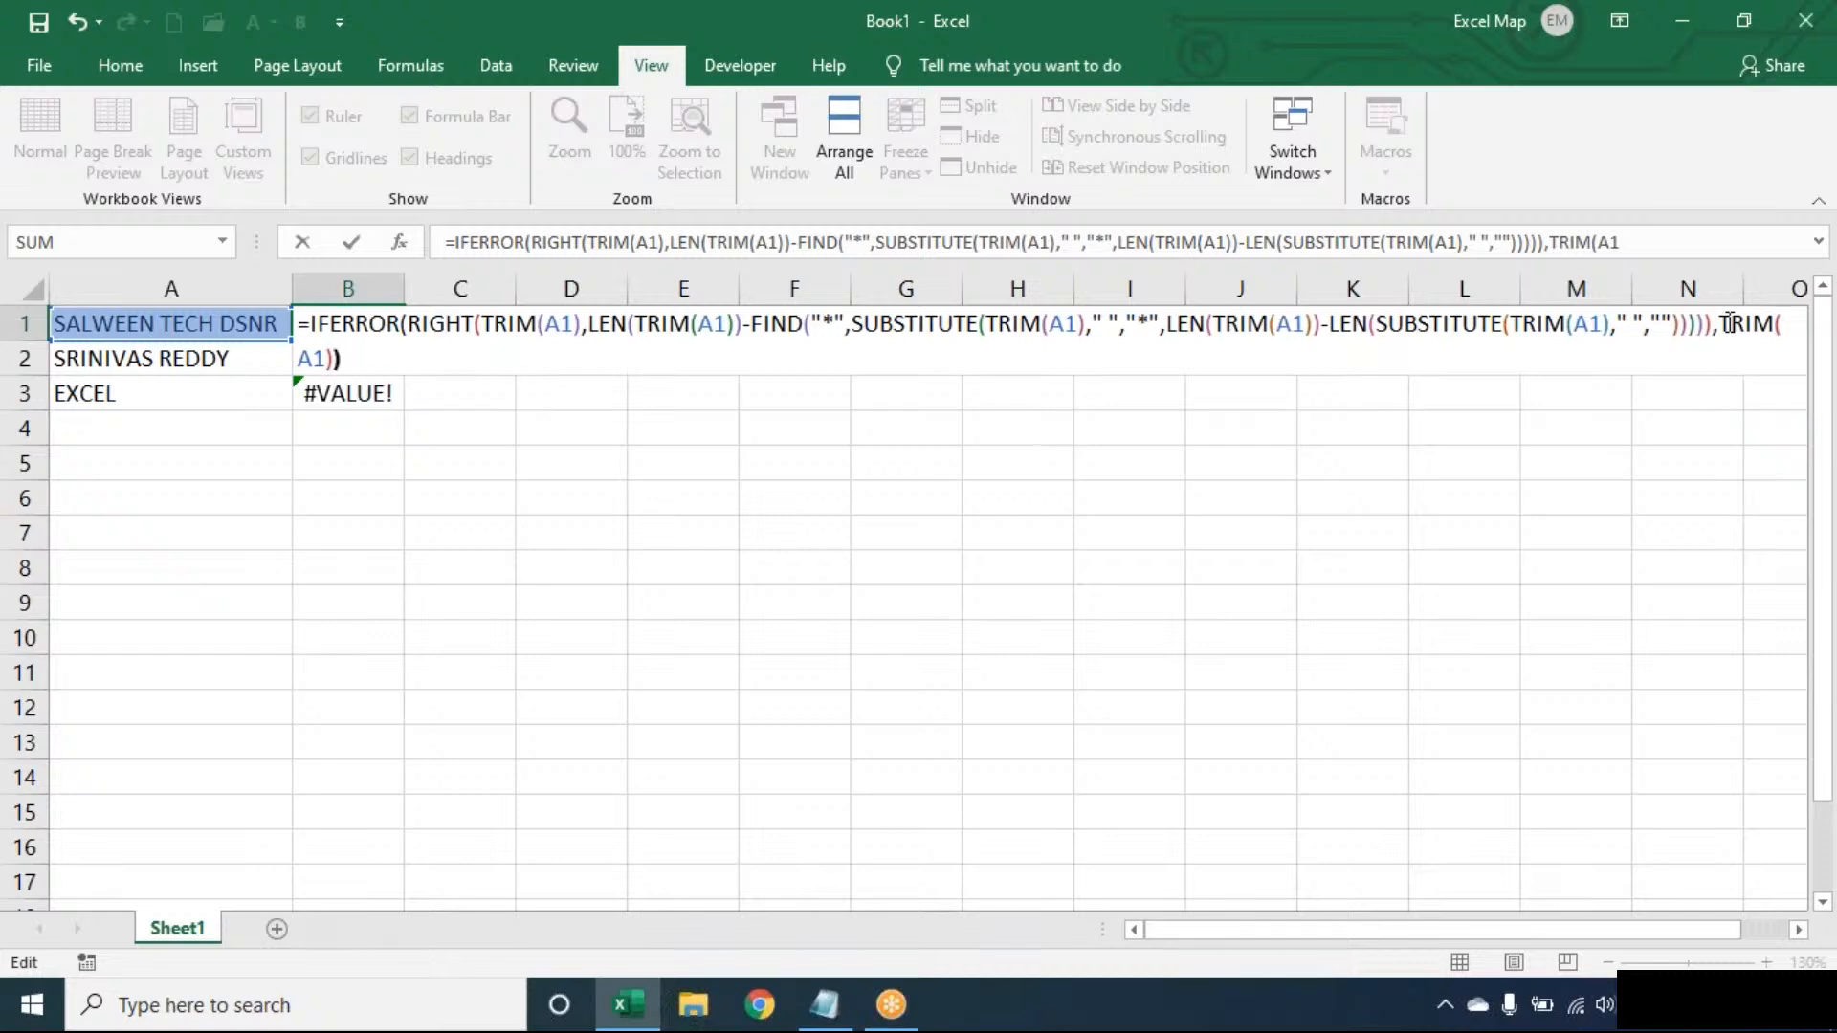
pyautogui.press('Return')
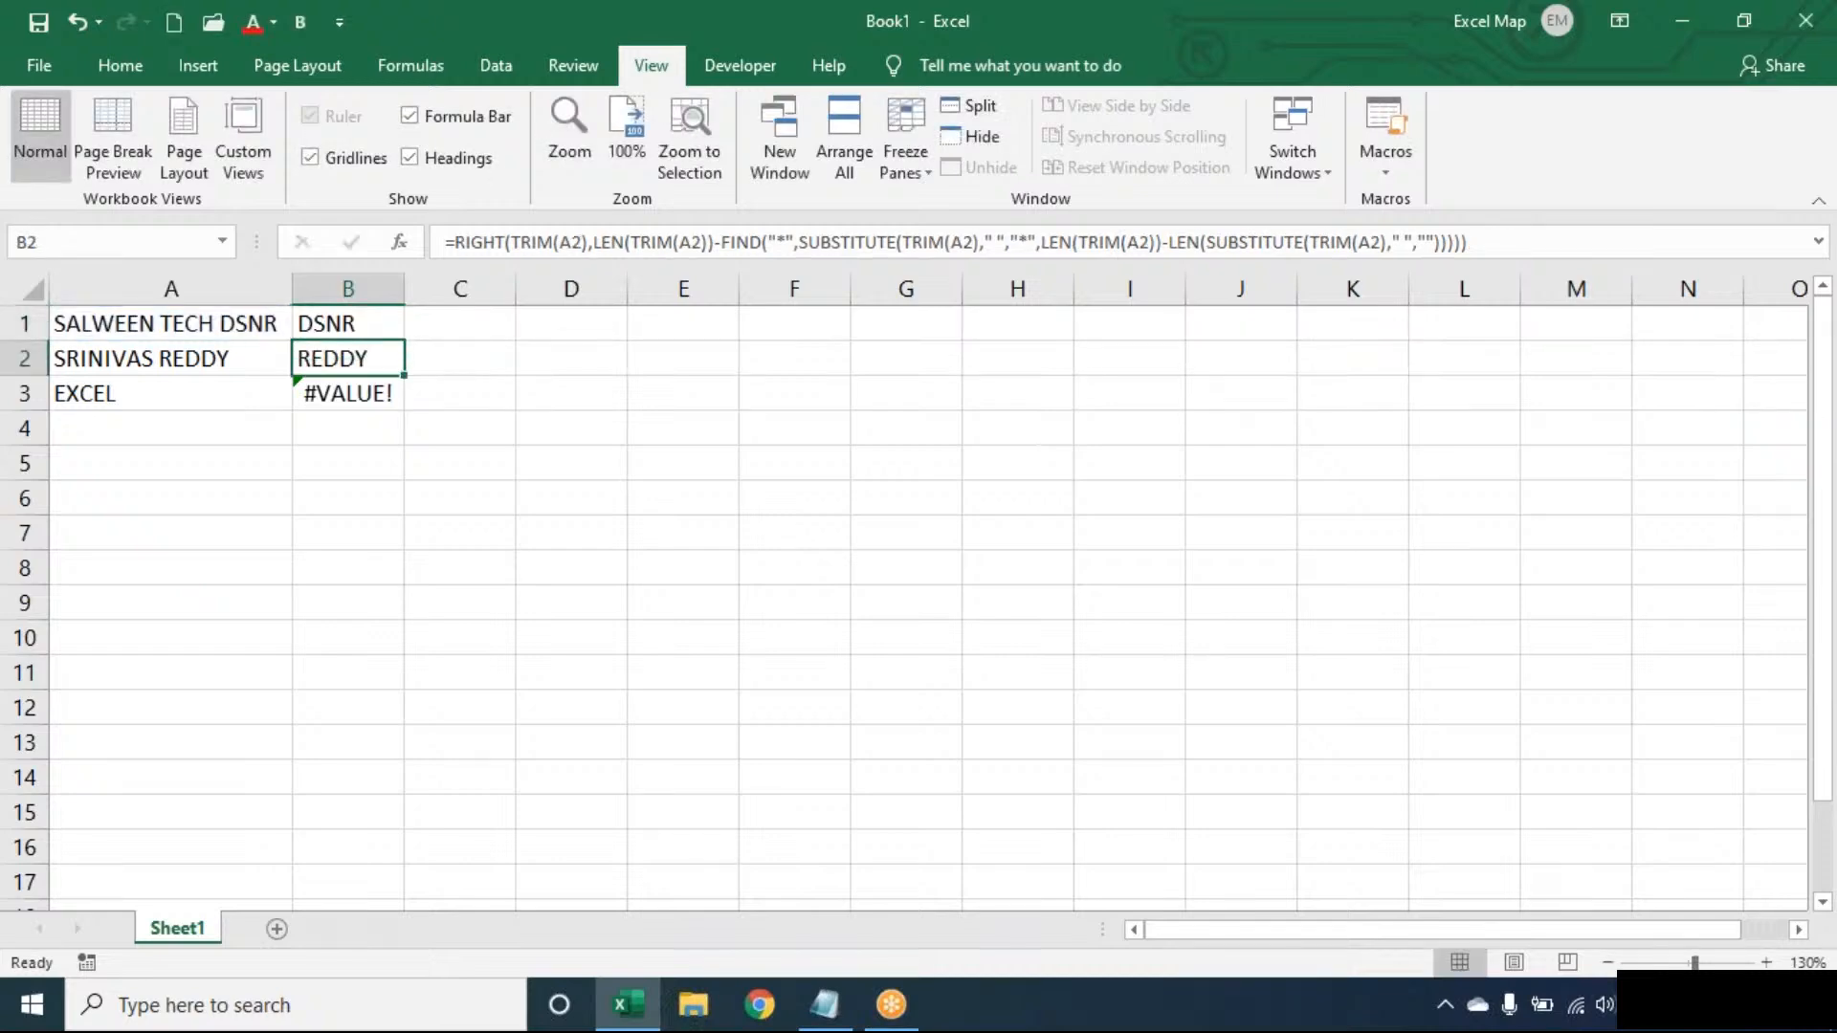
pyautogui.click(391, 328)
pyautogui.doubleClick(403, 340)
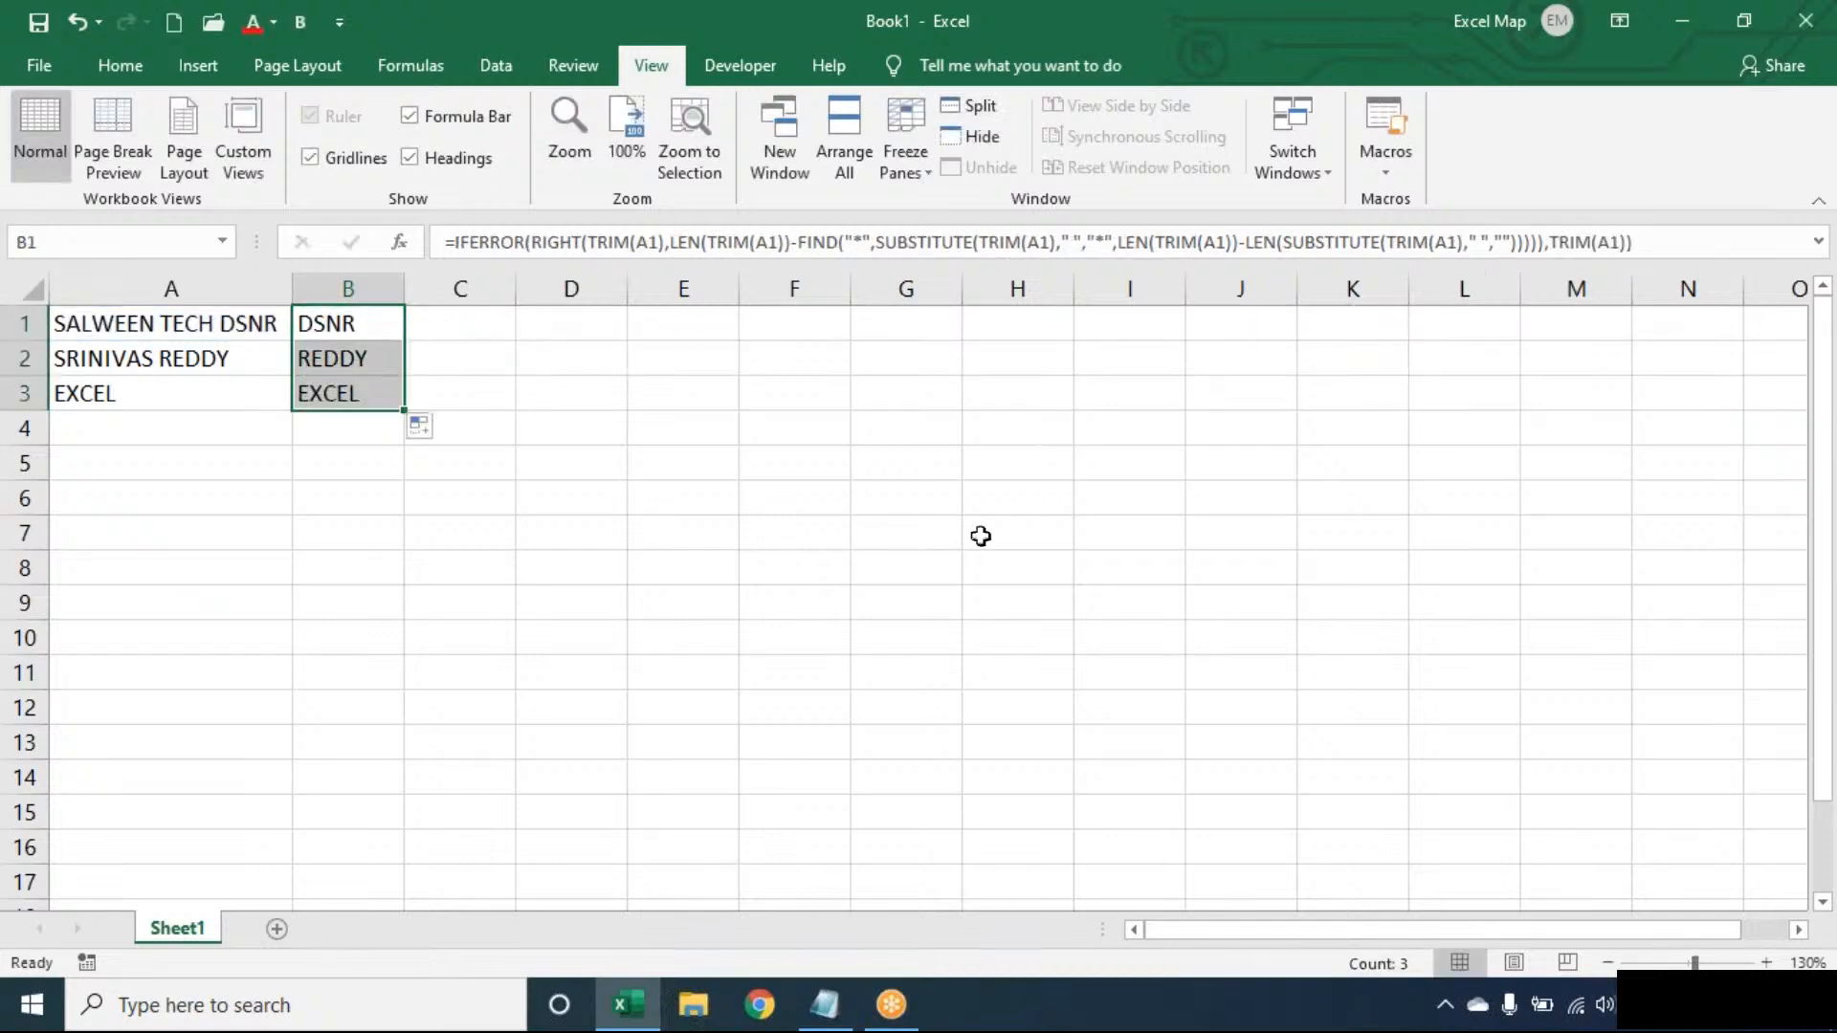
# - Zoom the sheet in two steps and show B1's formula inside the cell
pyautogui.click(1766, 963)
pyautogui.click(1766, 963)
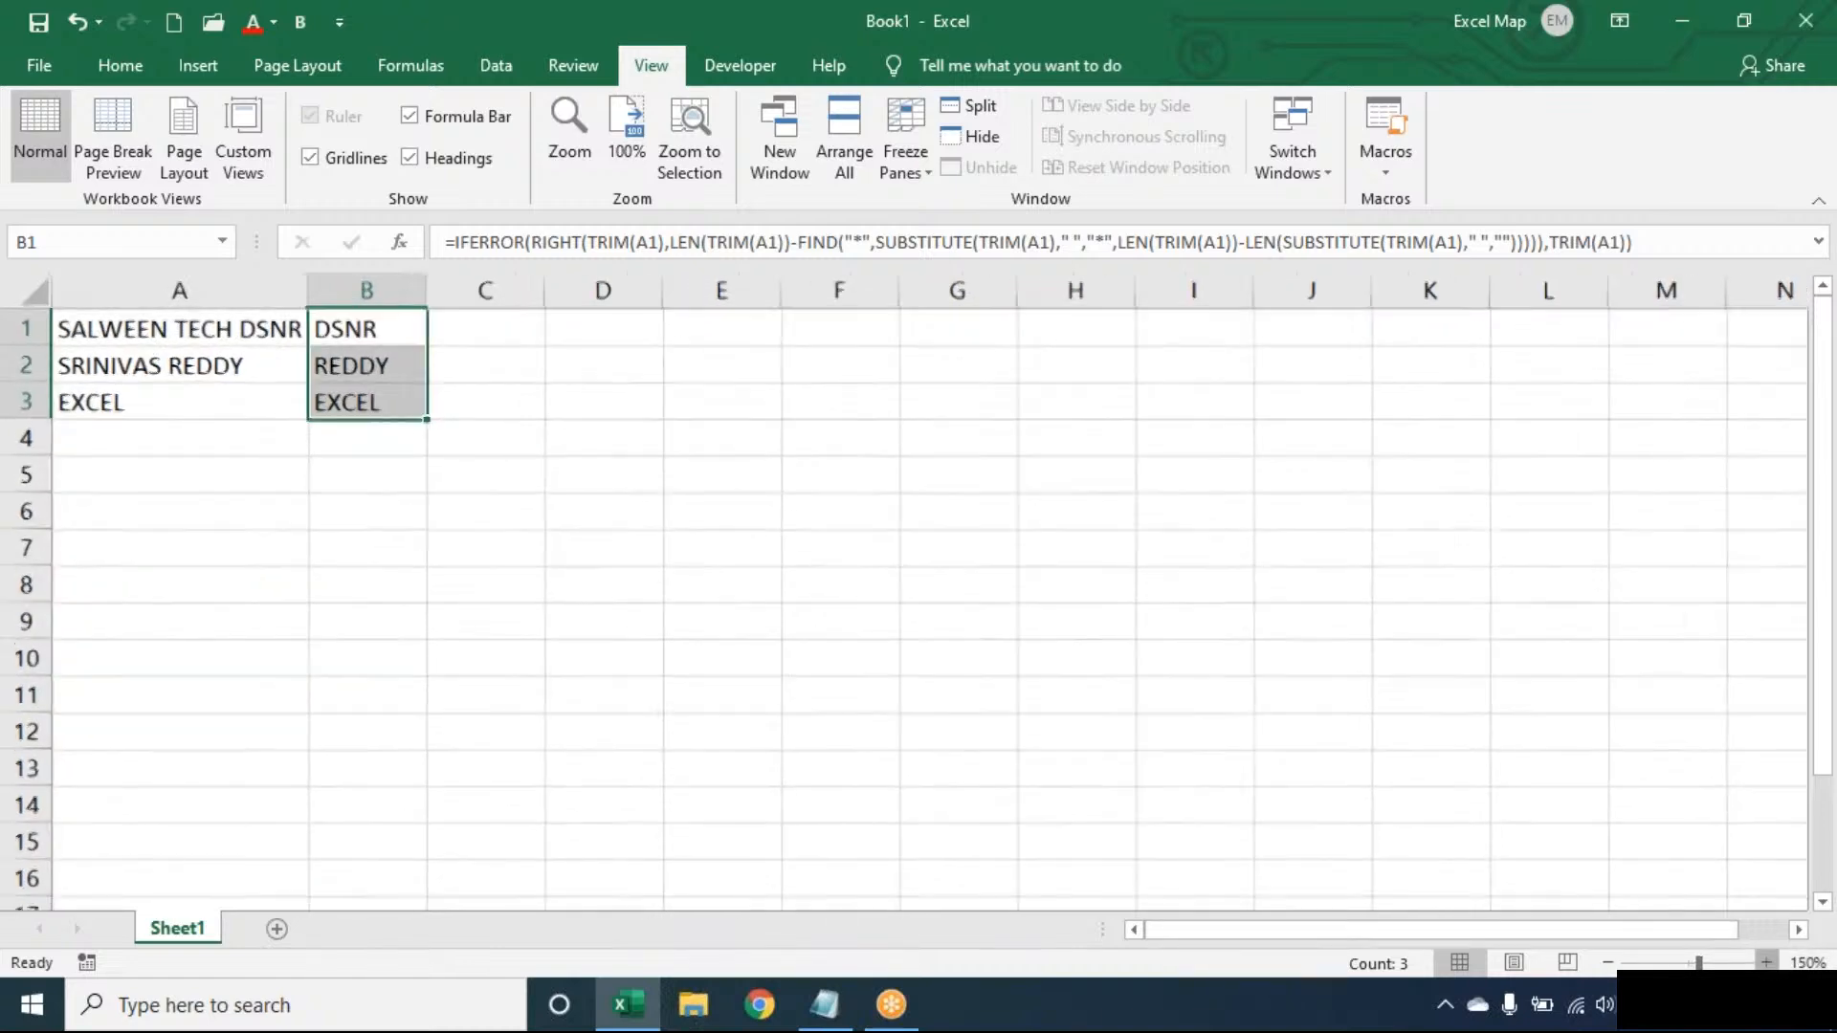
pyautogui.click(1765, 962)
pyautogui.press('F2')
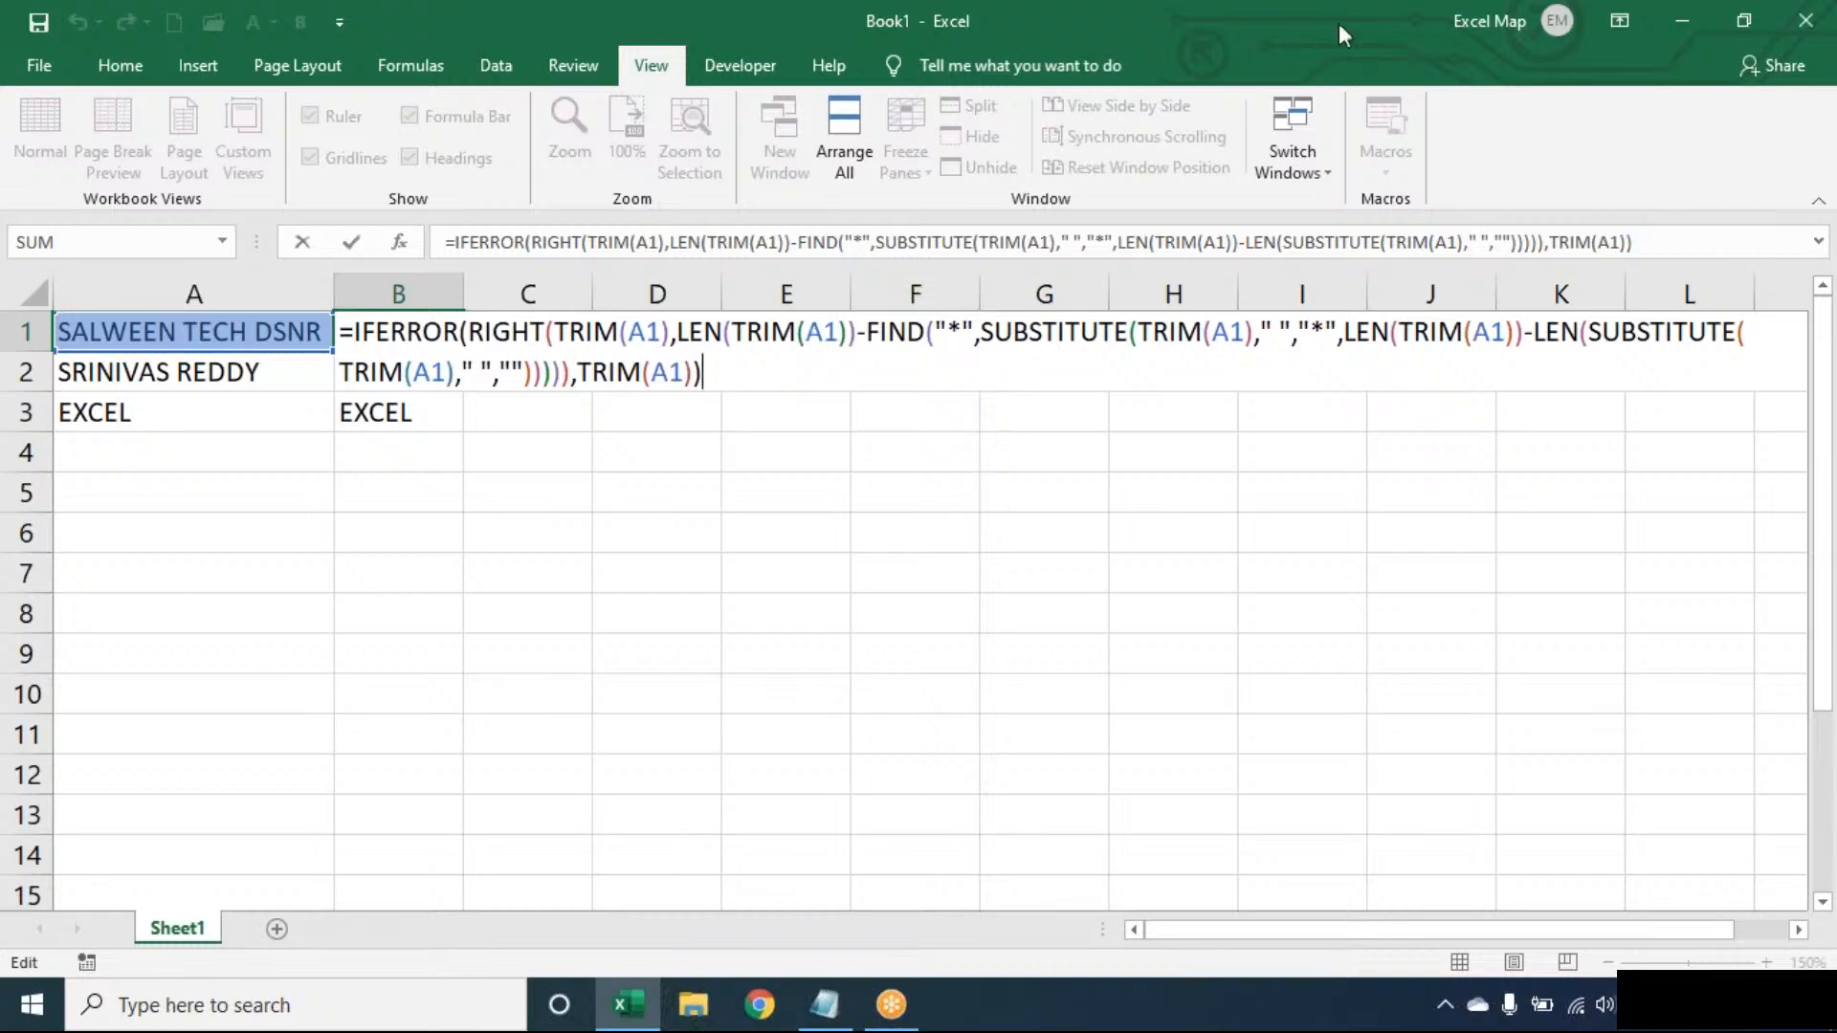
# - Review B1's last-word formula without changing it, then go to the File backstage Home page
pyautogui.click(1288, 48)
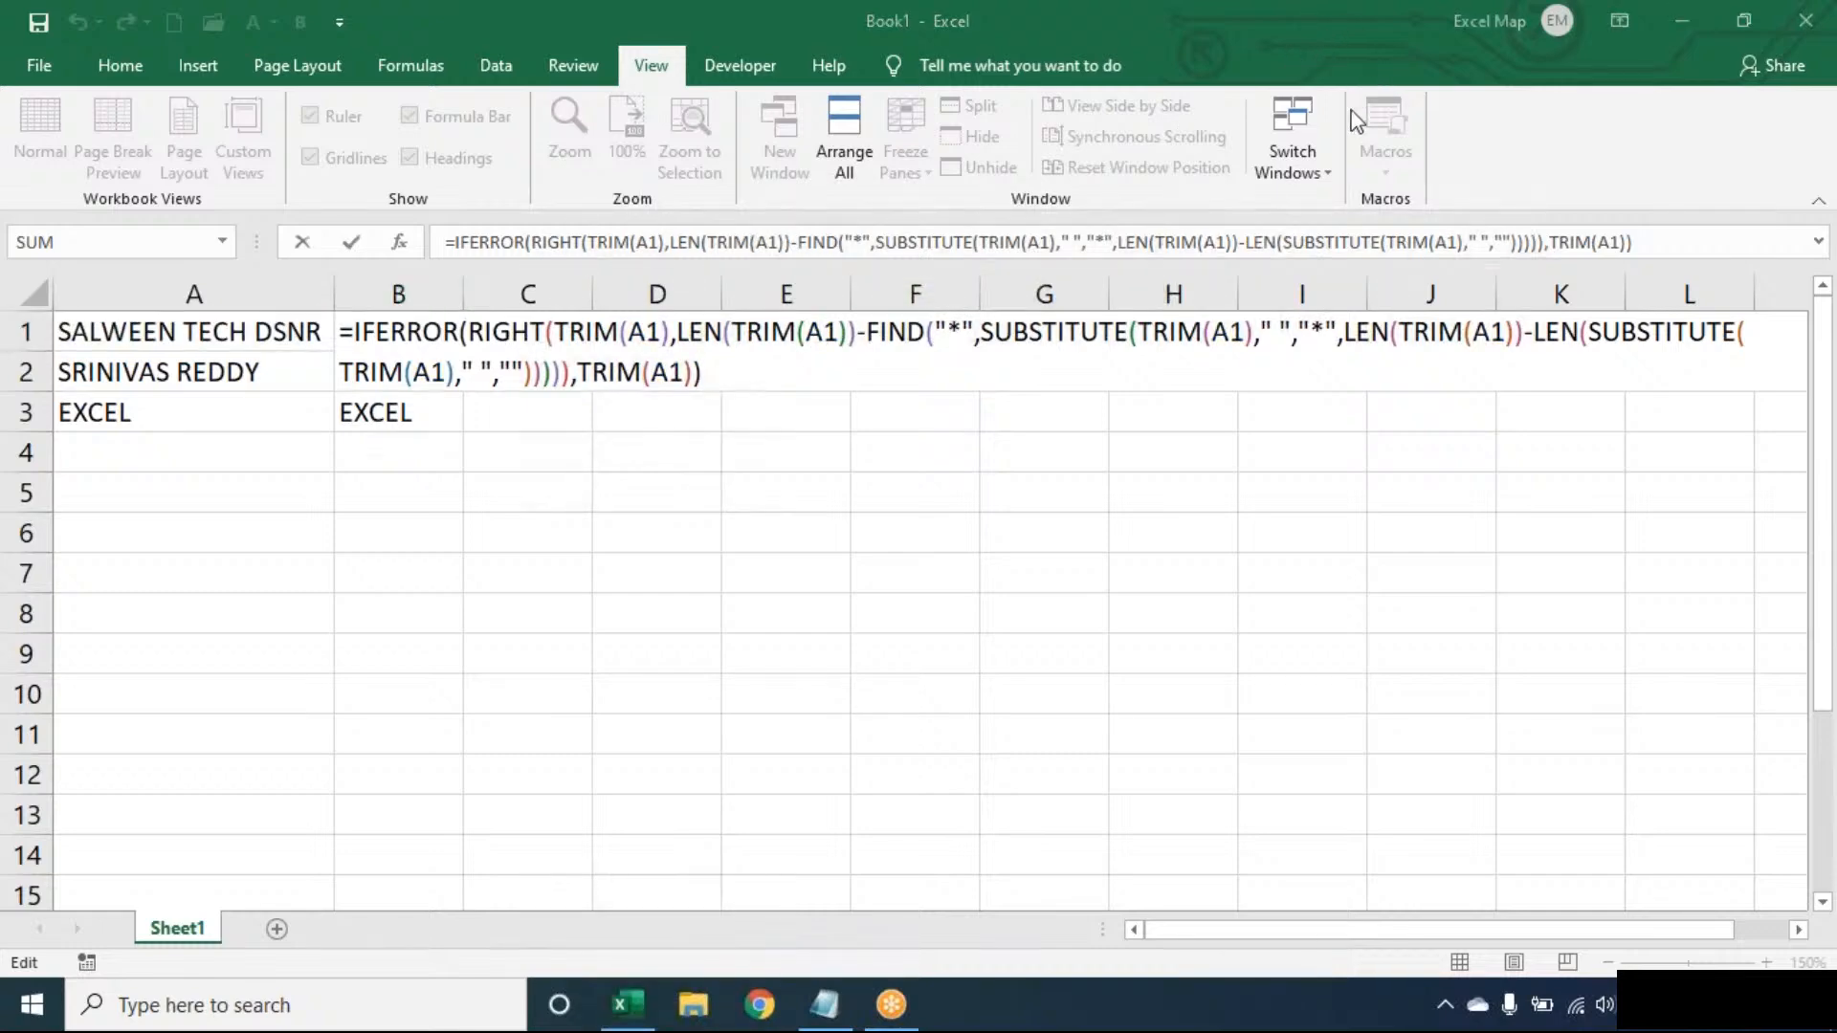
pyautogui.click(814, 386)
pyautogui.press('Return')
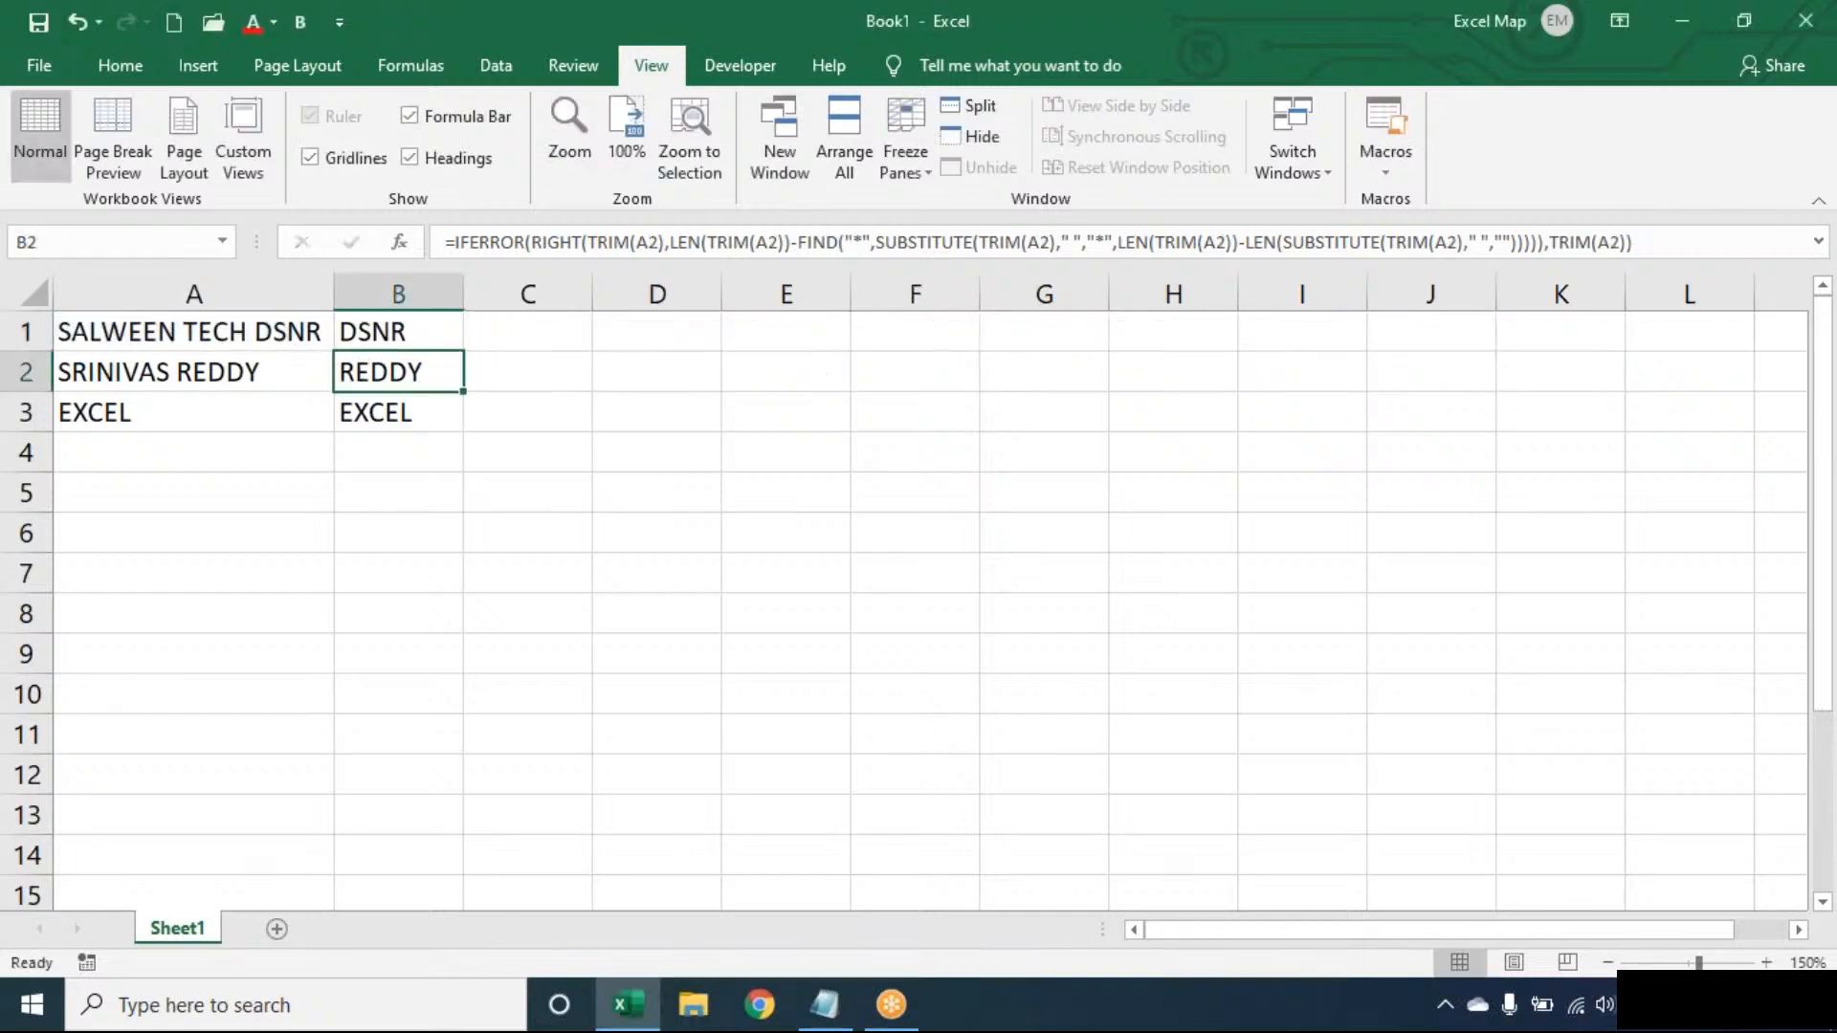
pyautogui.press('Up')
pyautogui.doubleClick(424, 332)
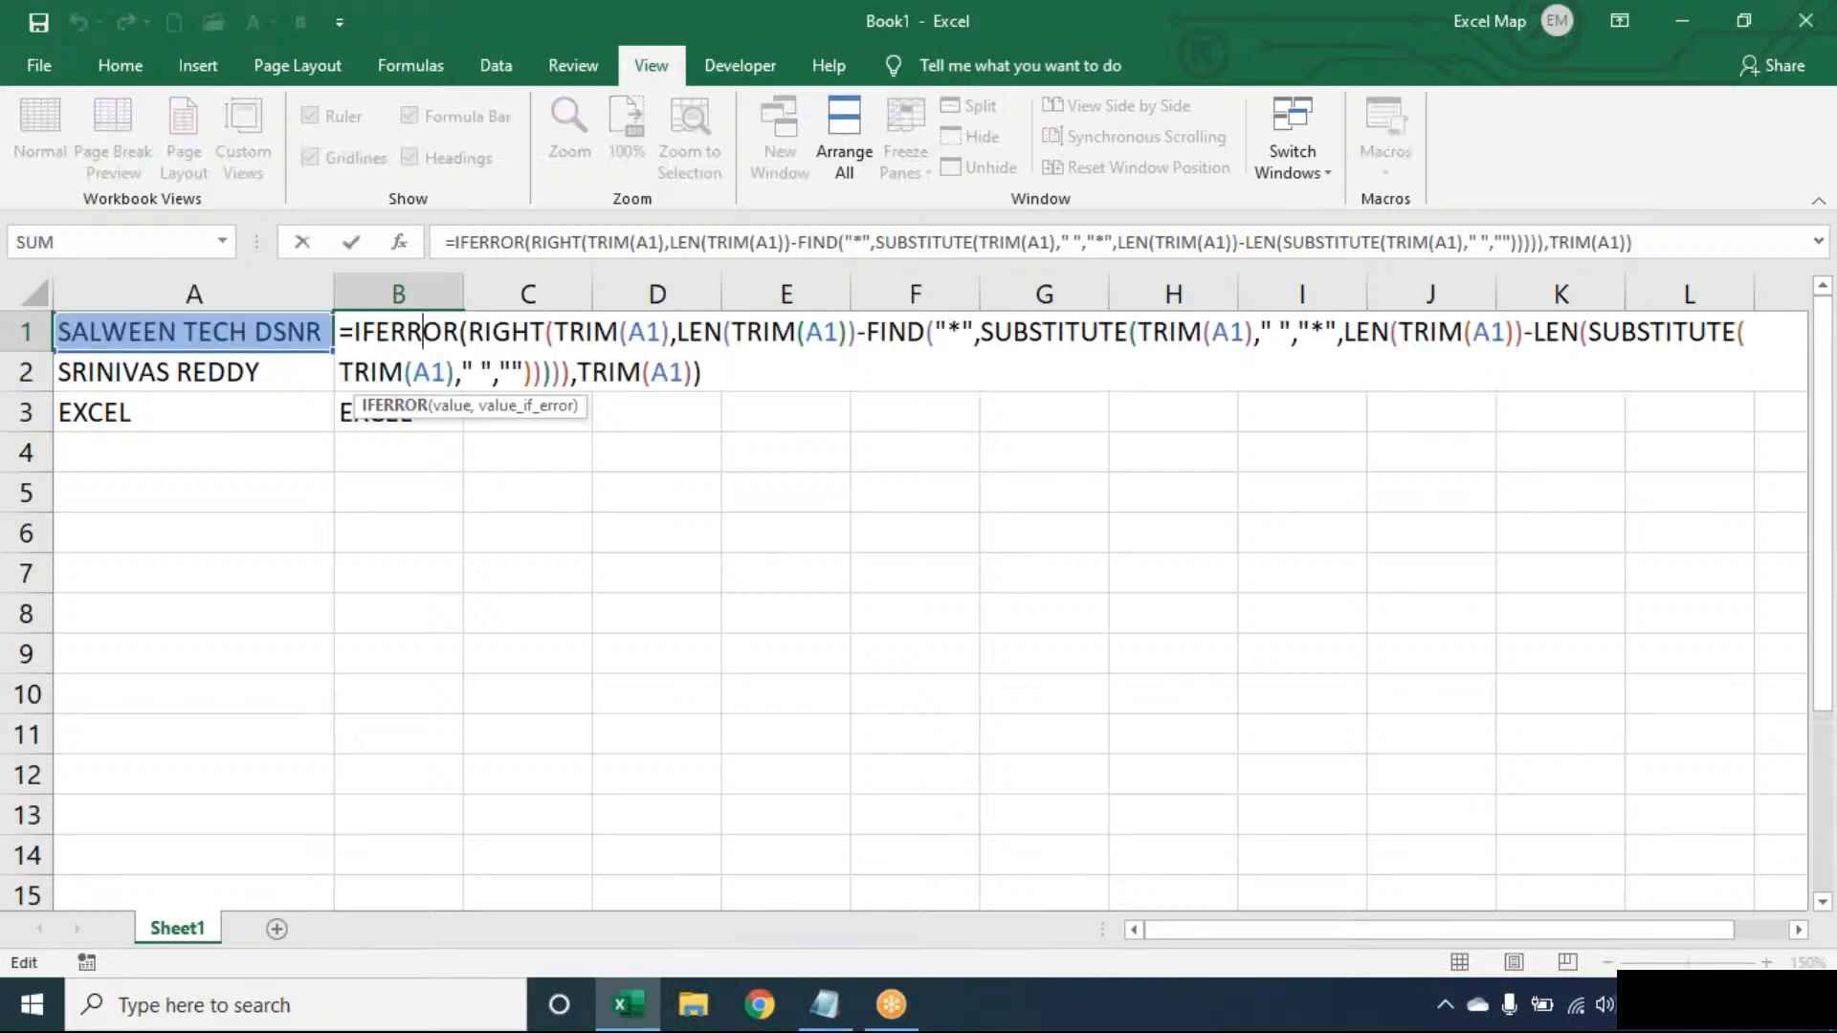
pyautogui.press('Escape')
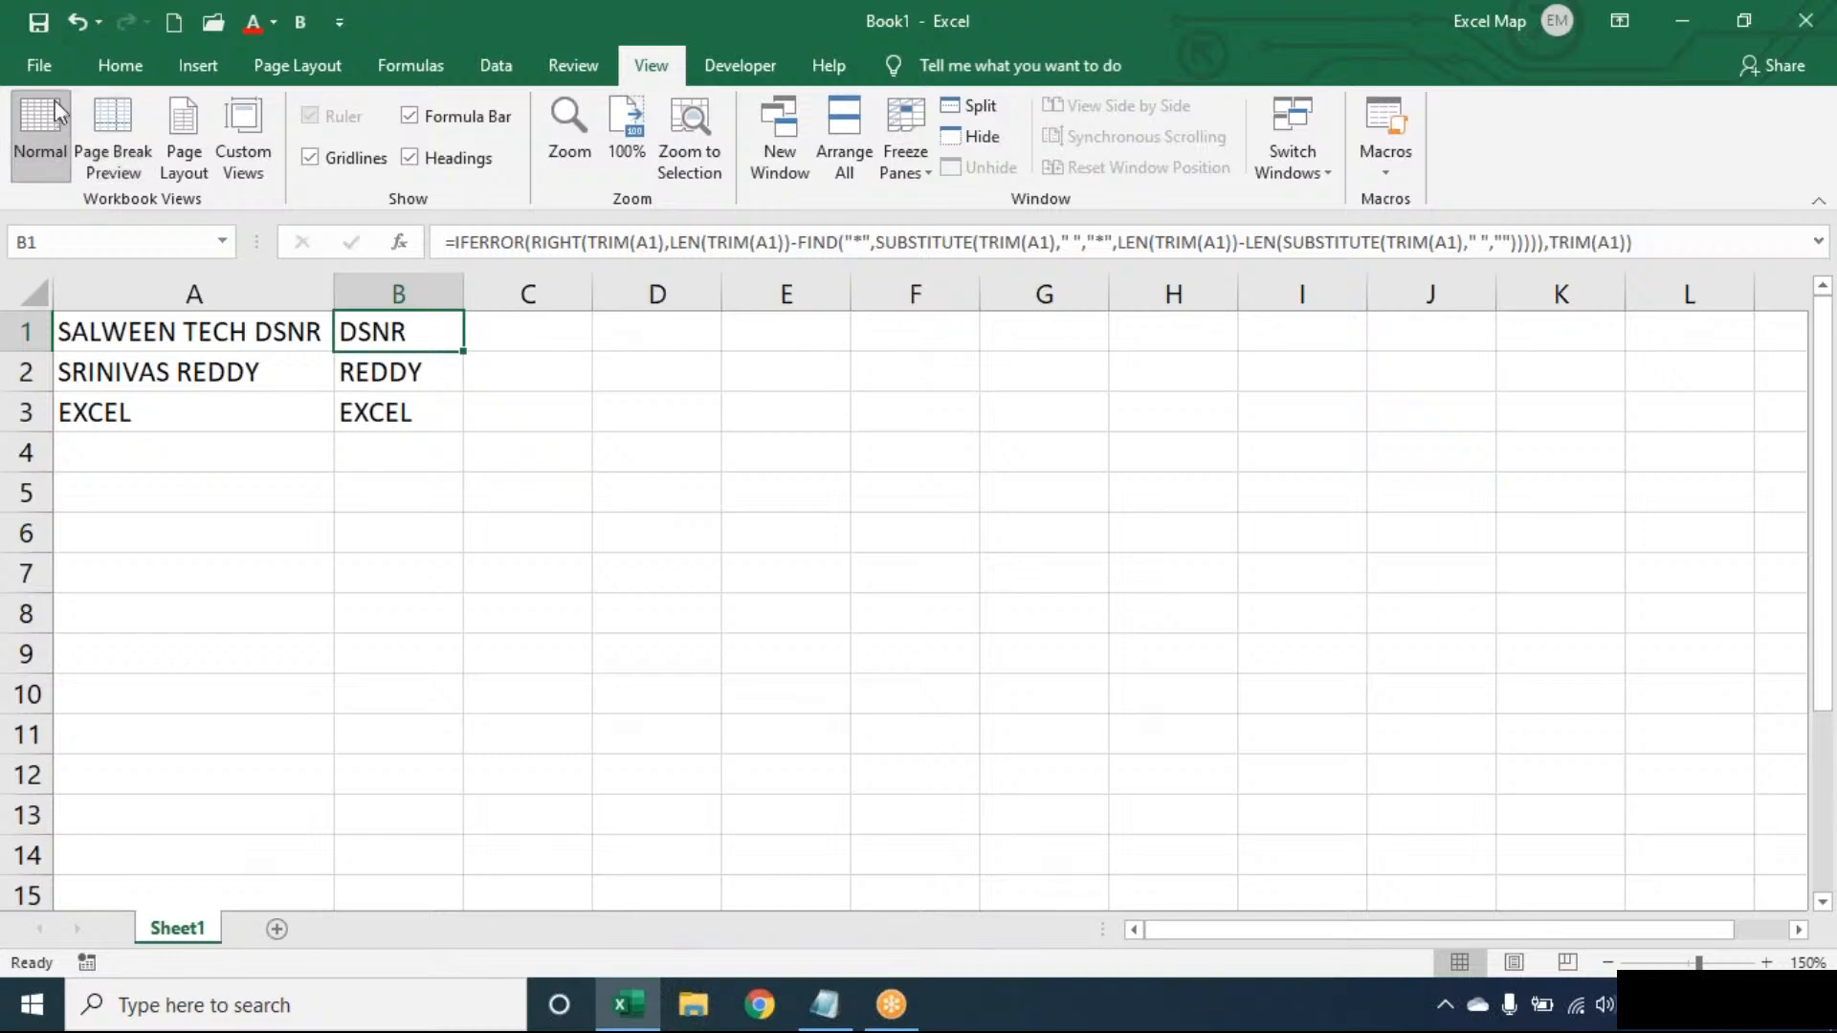
pyautogui.click(43, 65)
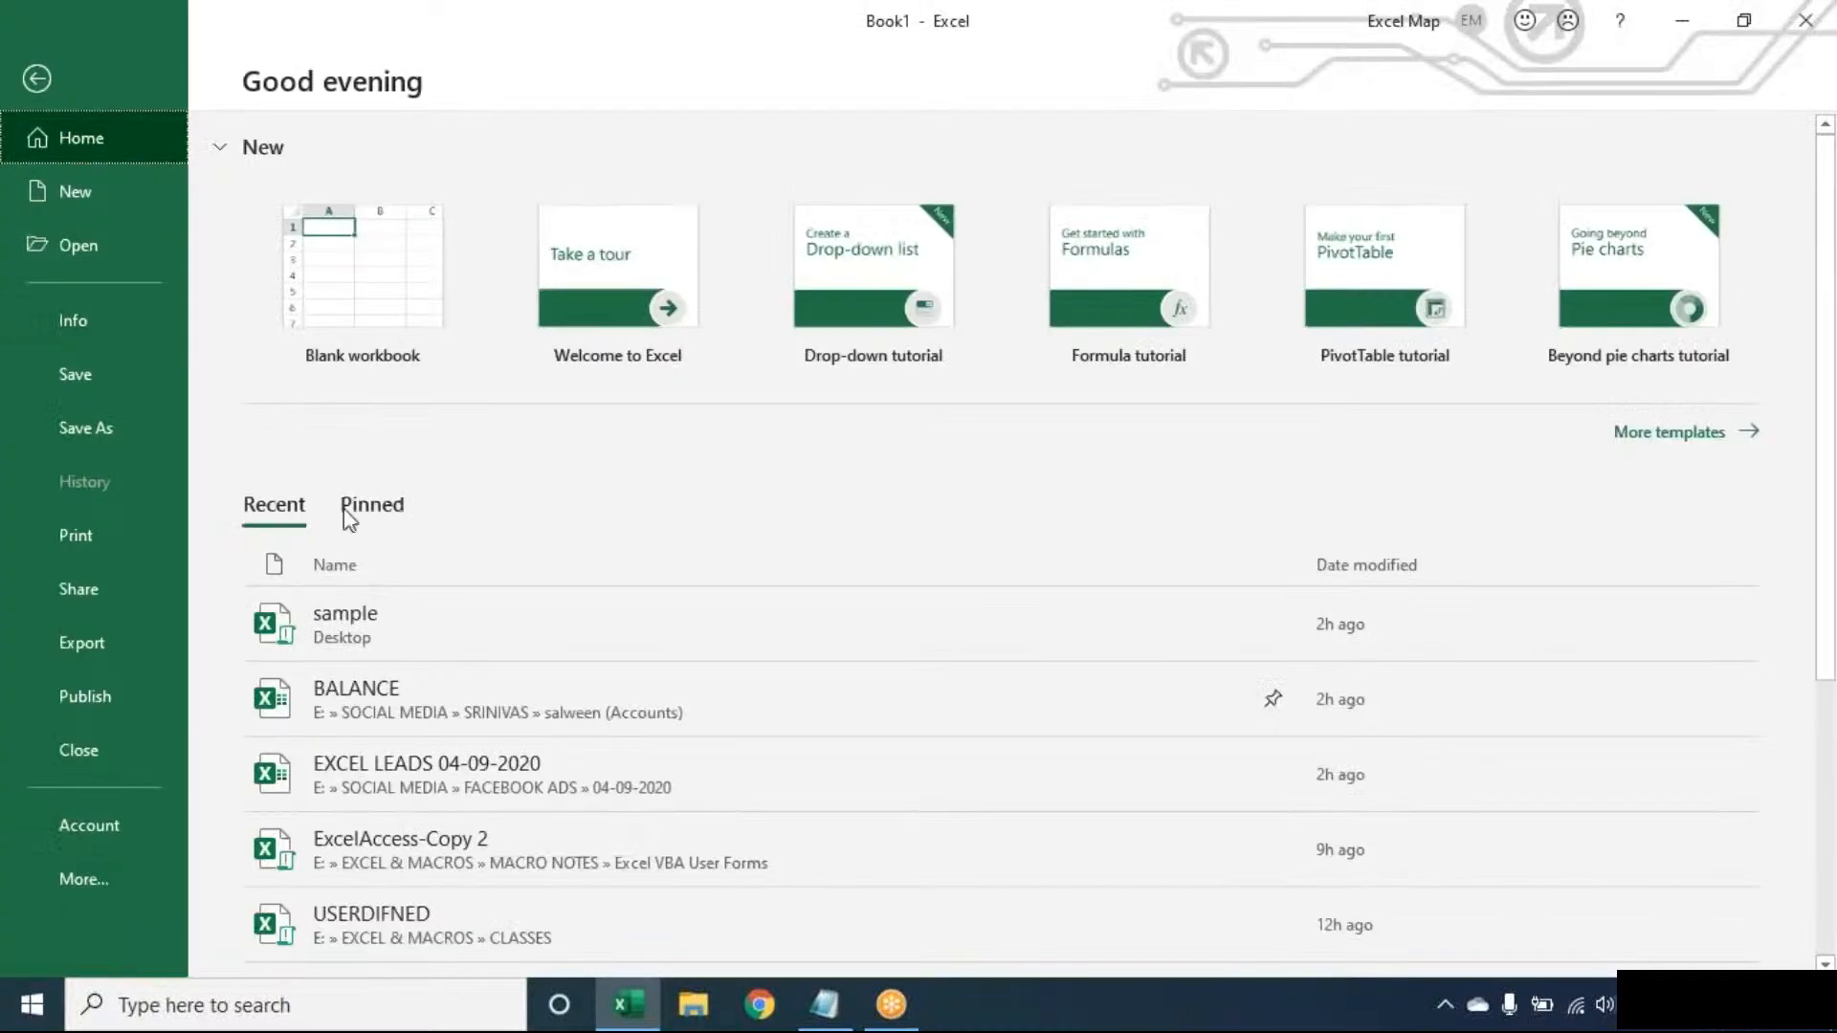
# - Open the SALES REPORT workbook from the recent files list
pyautogui.click(118, 259)
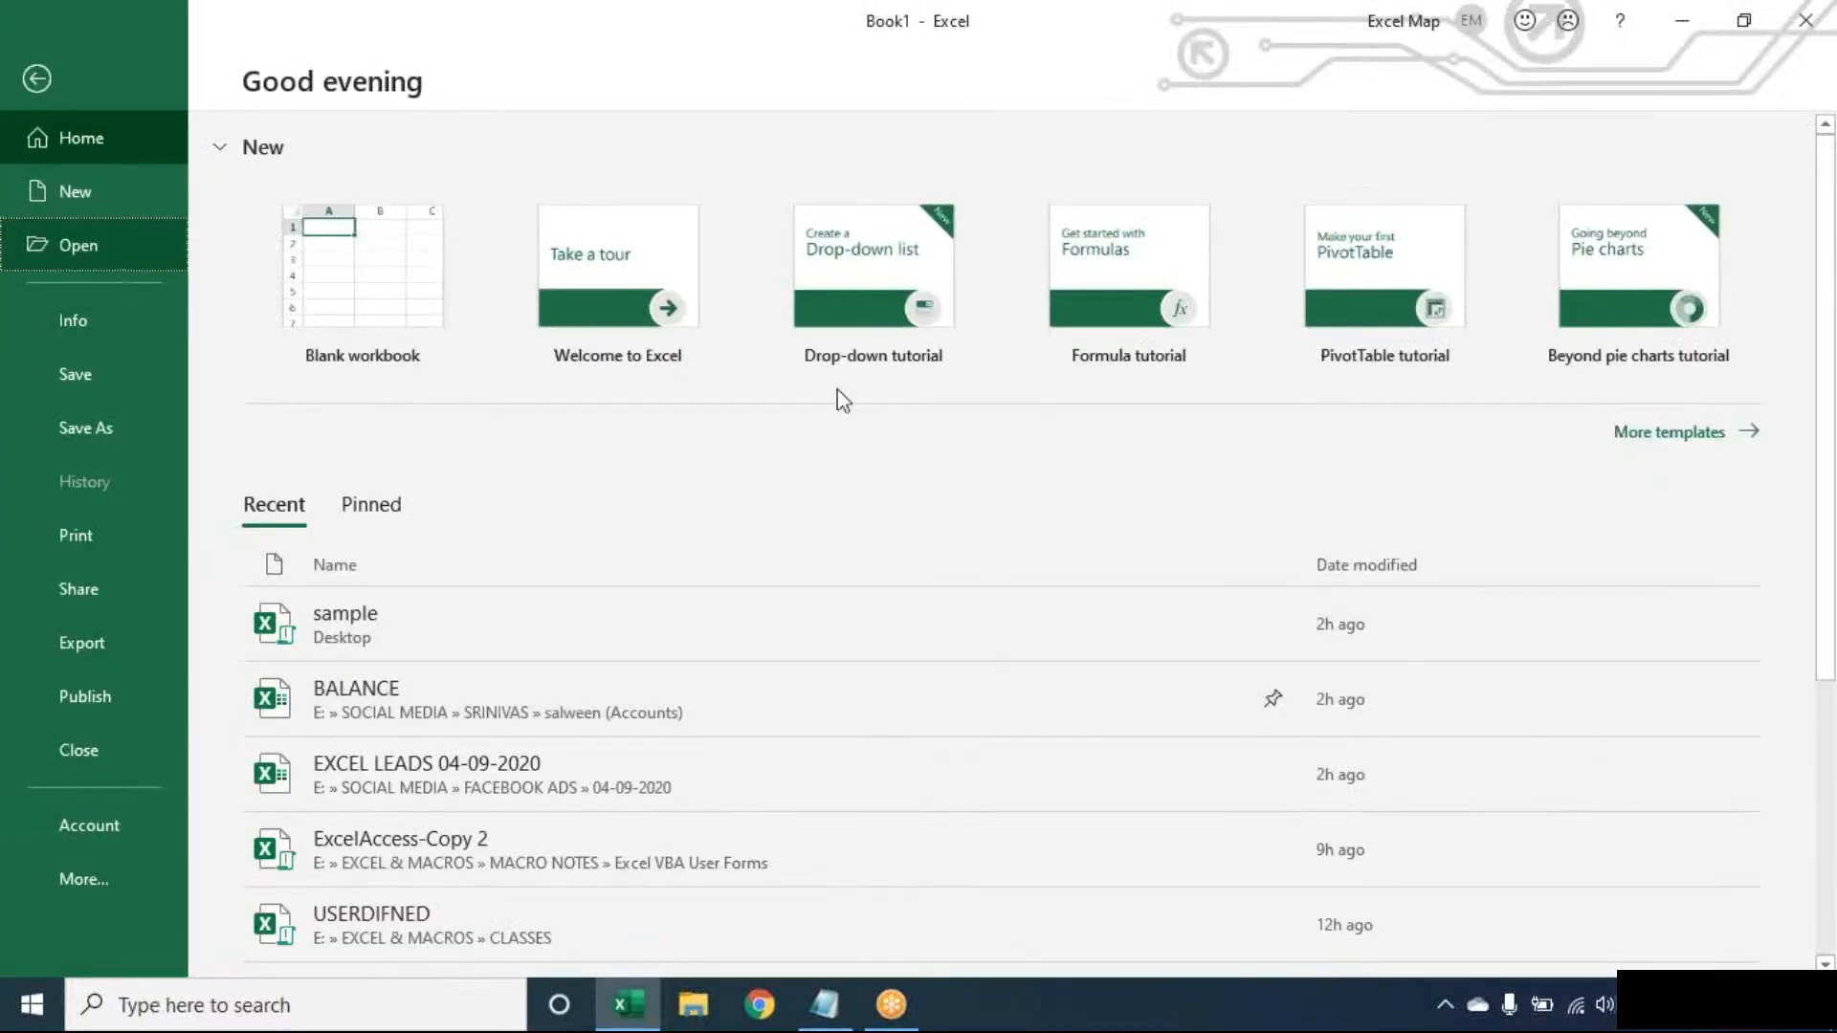
pyautogui.moveTo(1741, 318); pyautogui.dragTo(1749, 469)
pyautogui.click(1201, 455)
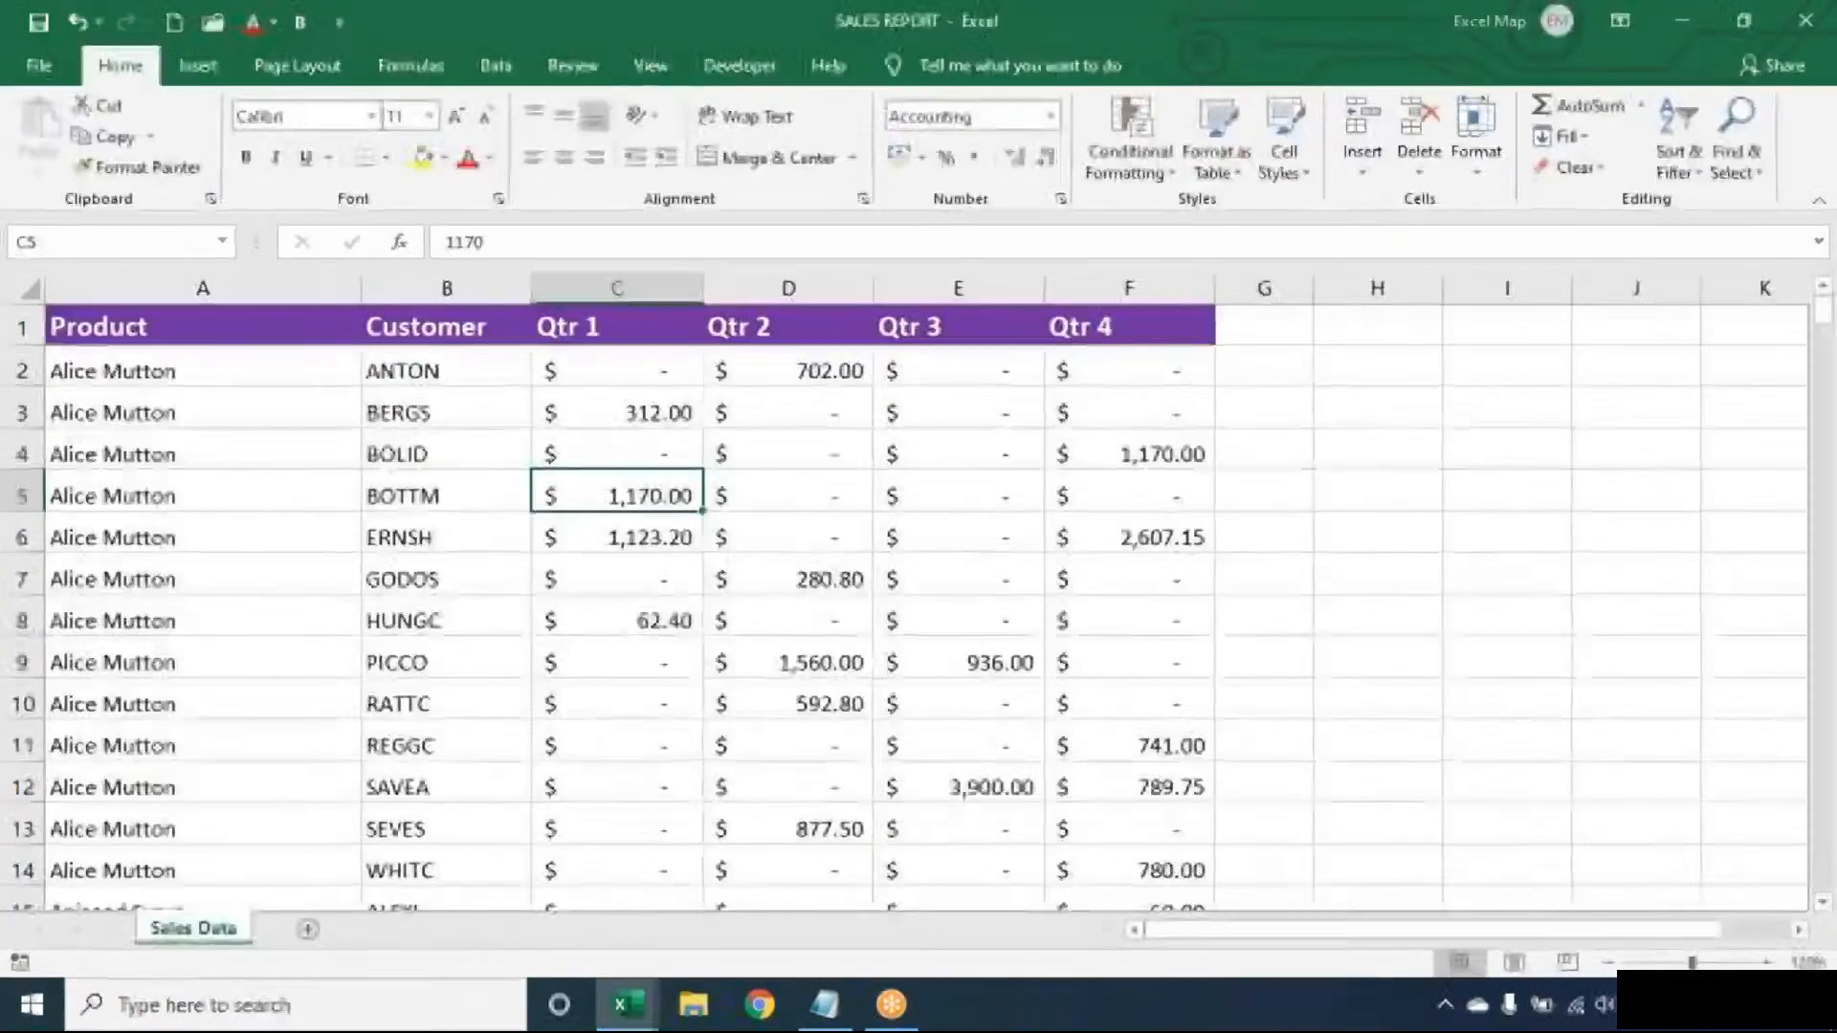
# - Try a Text that Contains highlight for BOTTM on the whole table, cancel it, and reselect B5
pyautogui.click(454, 501)
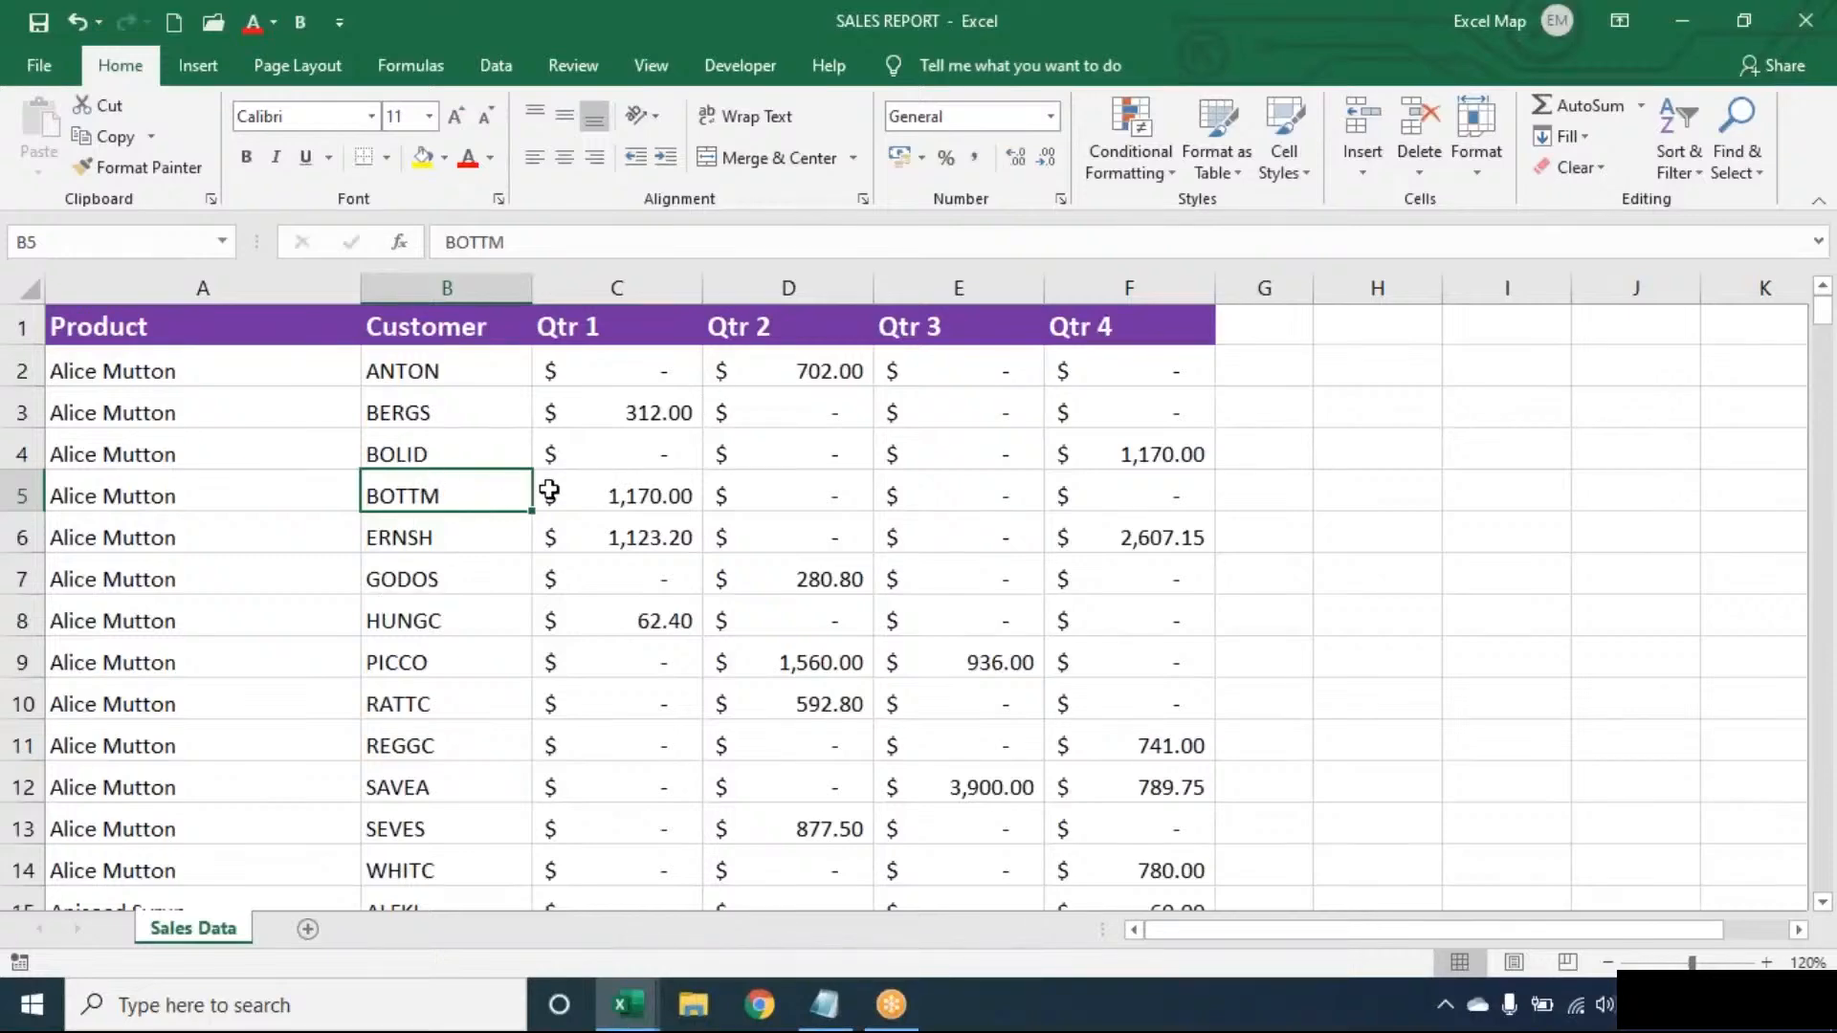
pyautogui.hotkey('ctrl', 'a')
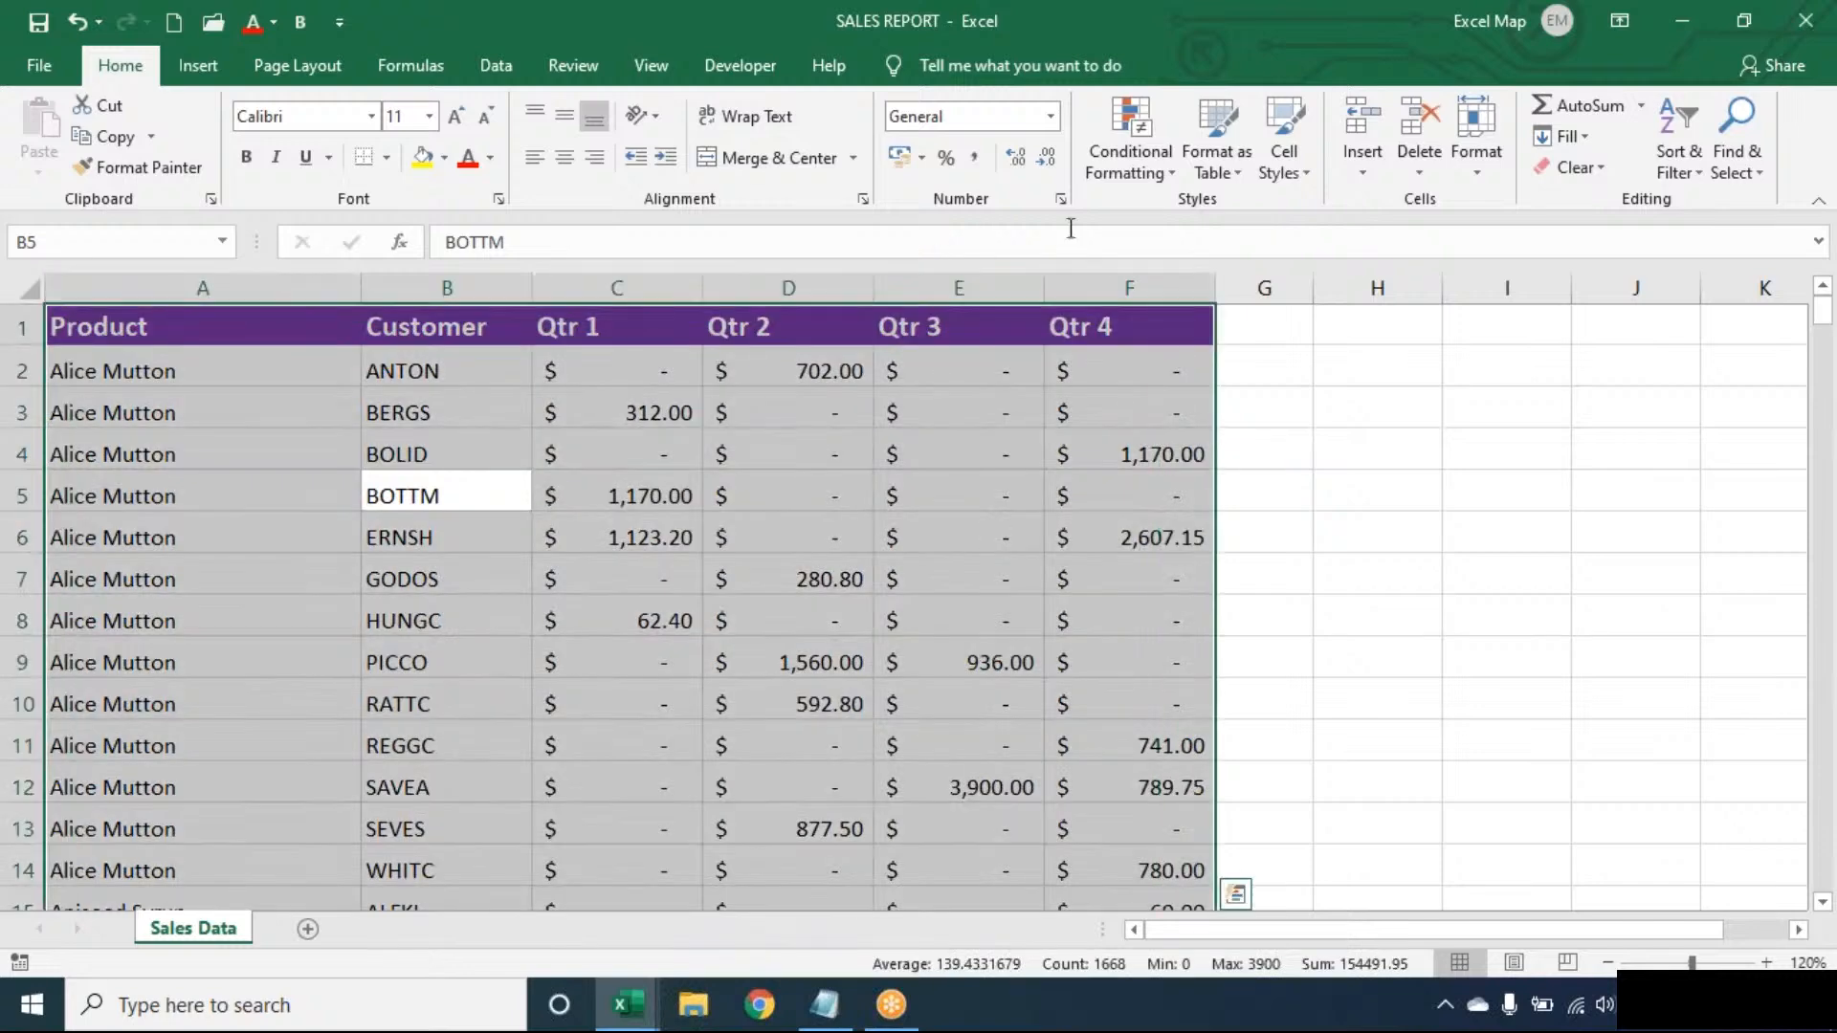
pyautogui.click(1130, 158)
pyautogui.moveTo(1156, 220)
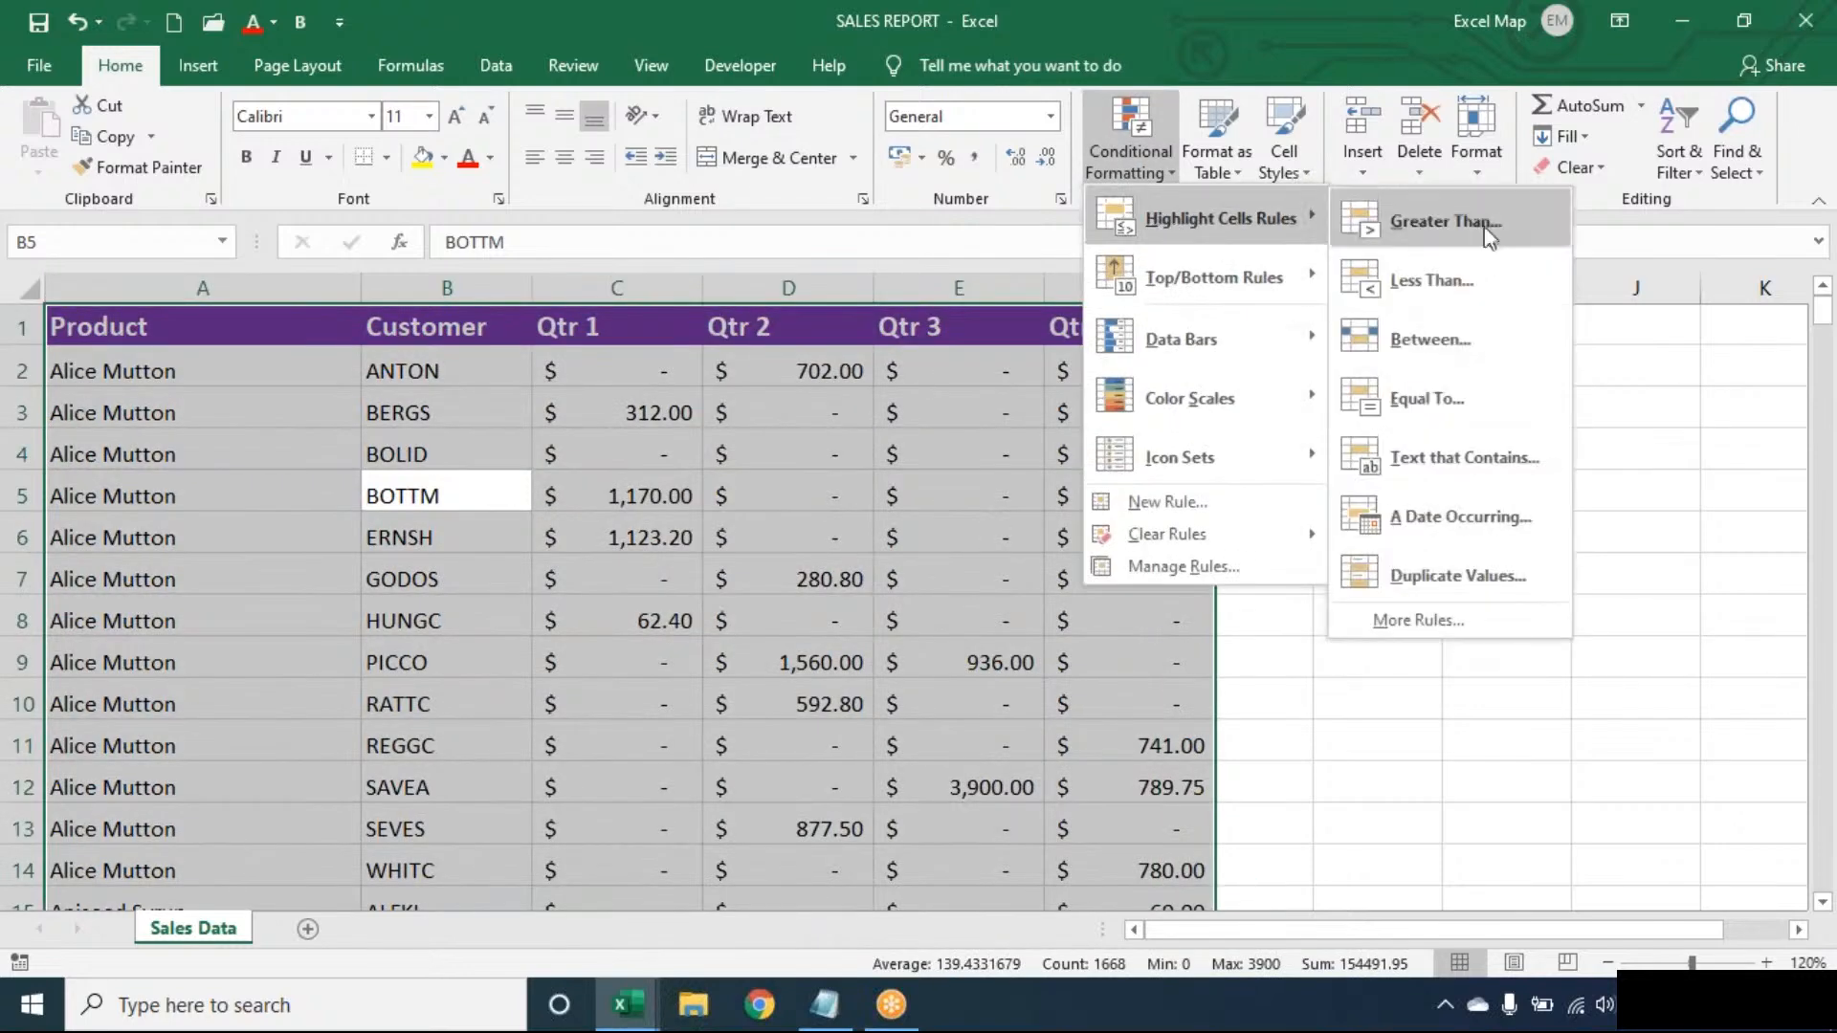
pyautogui.click(1454, 457)
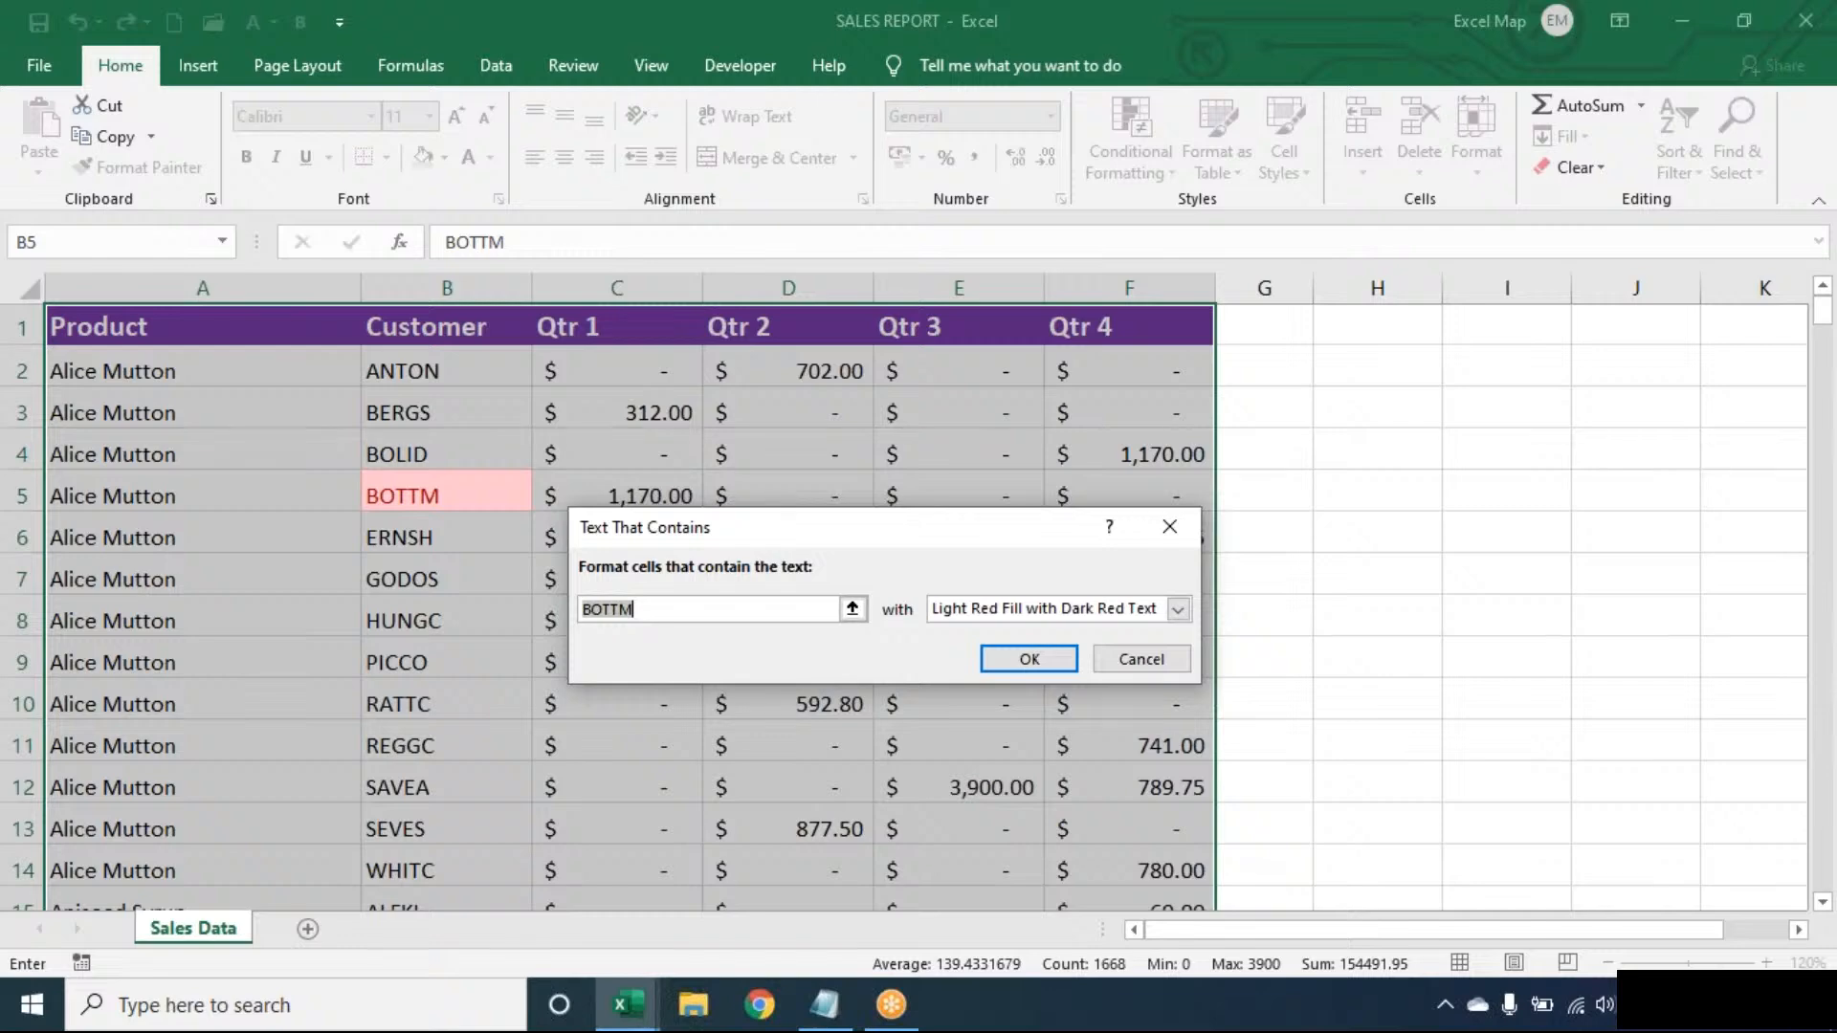
pyautogui.press('Escape')
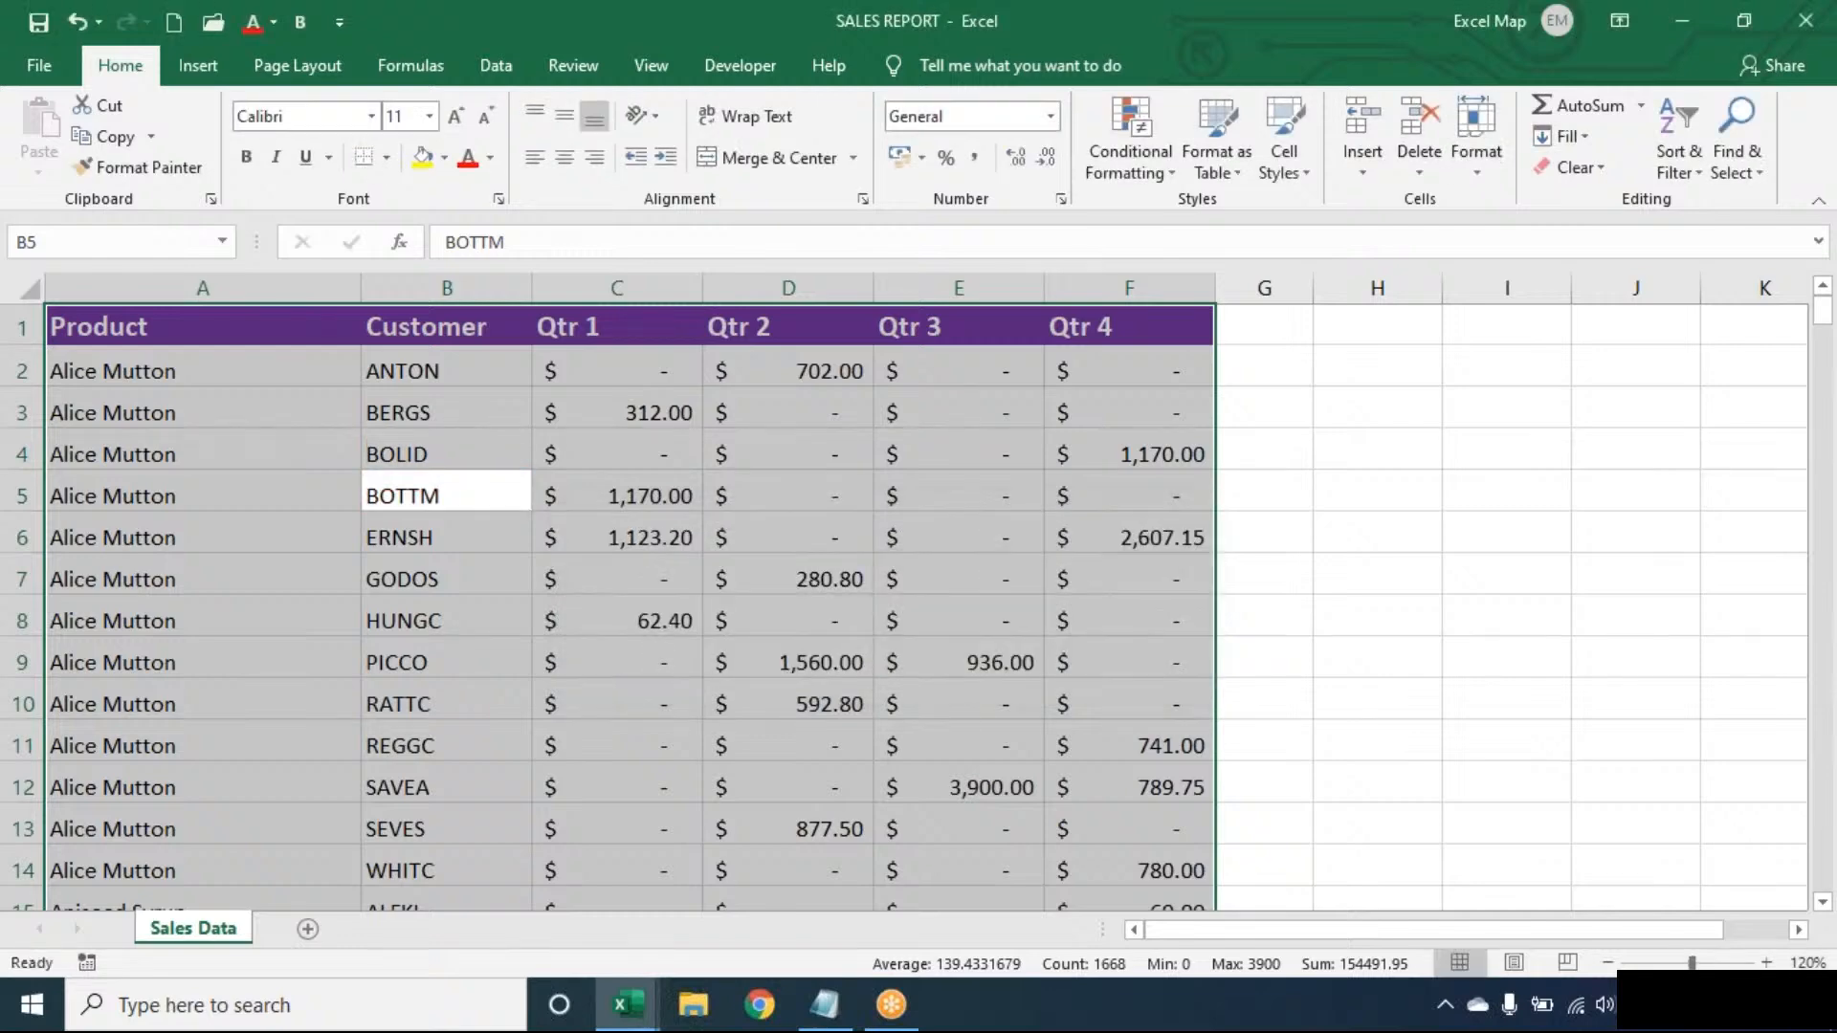
pyautogui.click(20, 494)
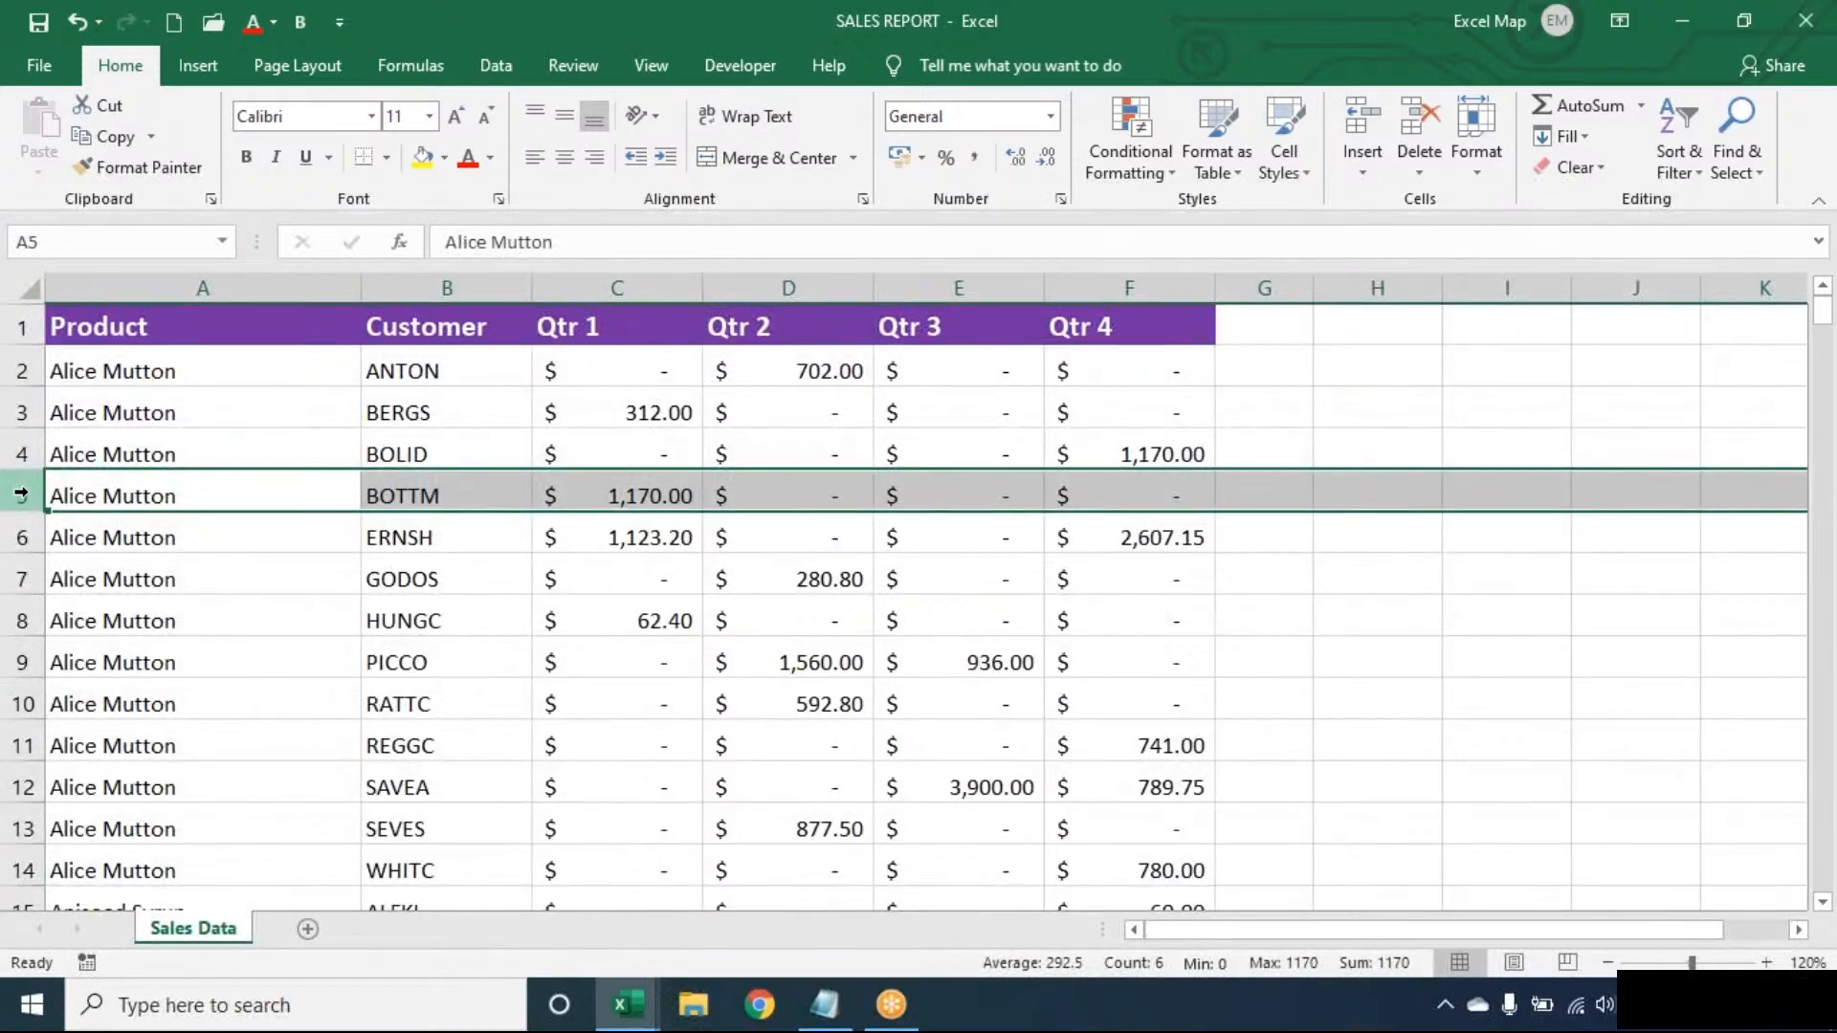
pyautogui.click(485, 495)
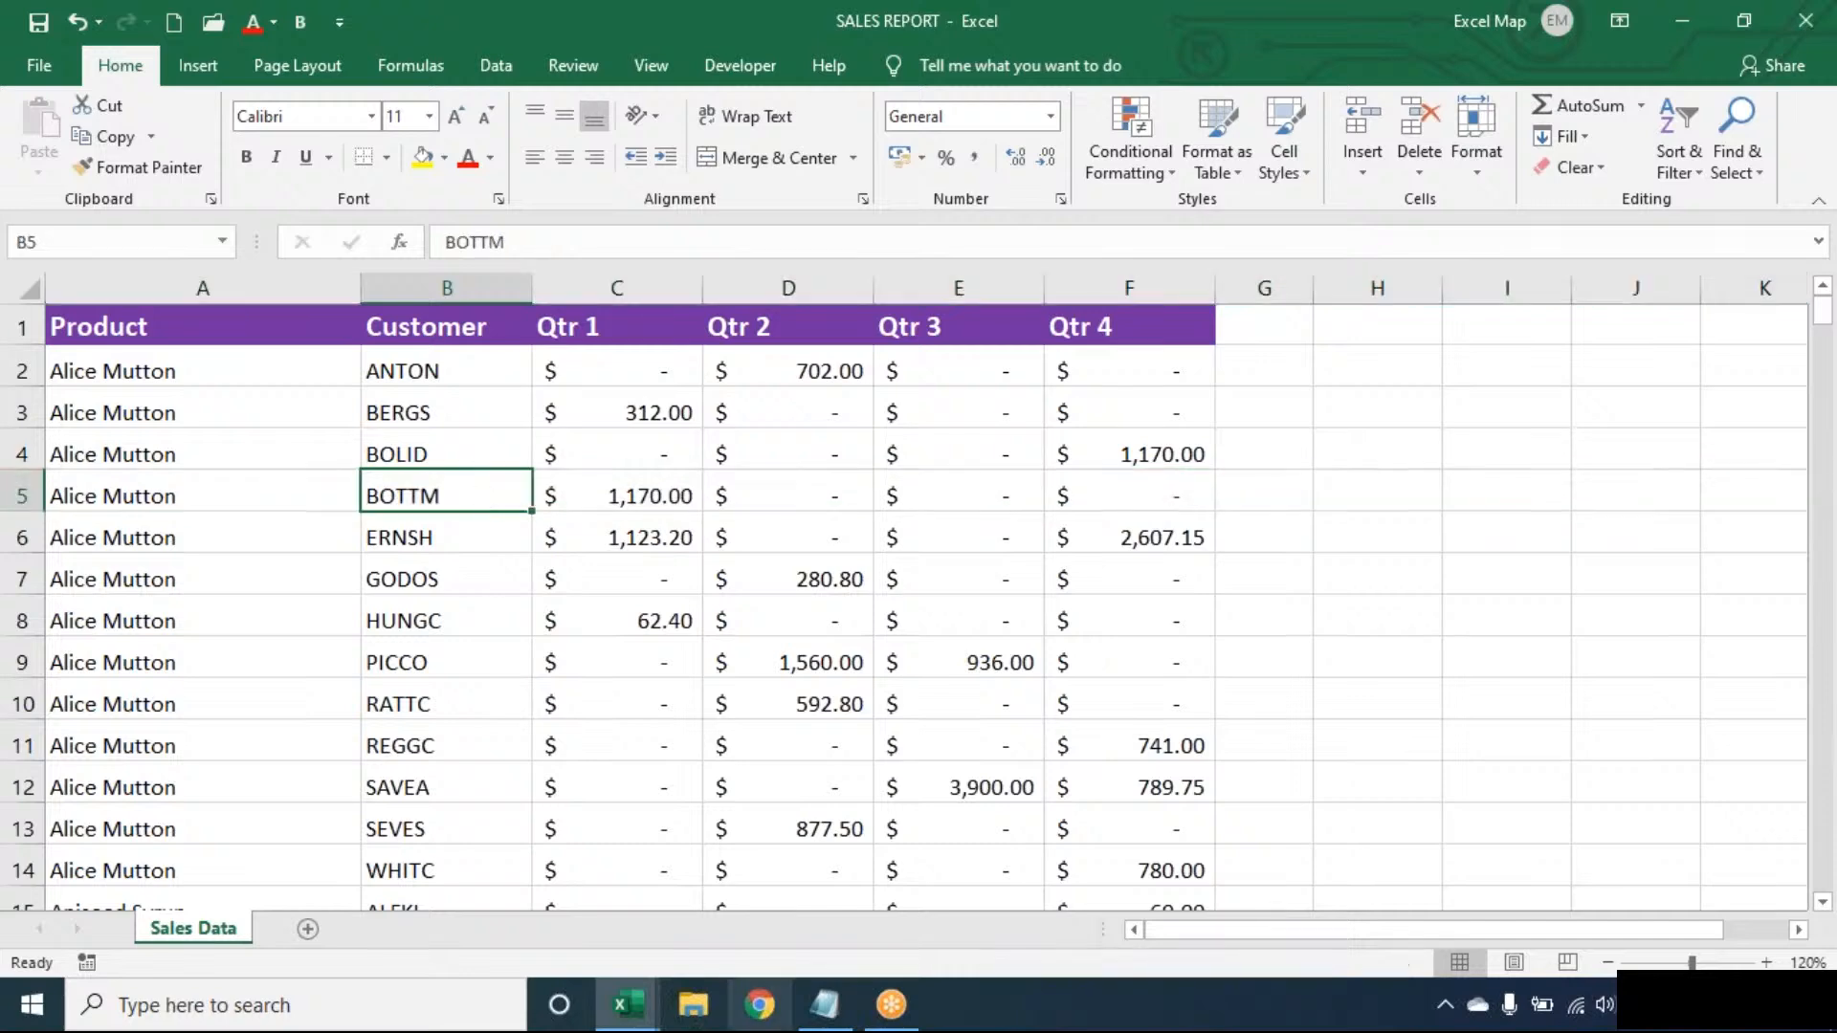
# - Read the tutorial notes in Notepad, then minimise it to return to SALES REPORT
pyautogui.click(832, 1009)
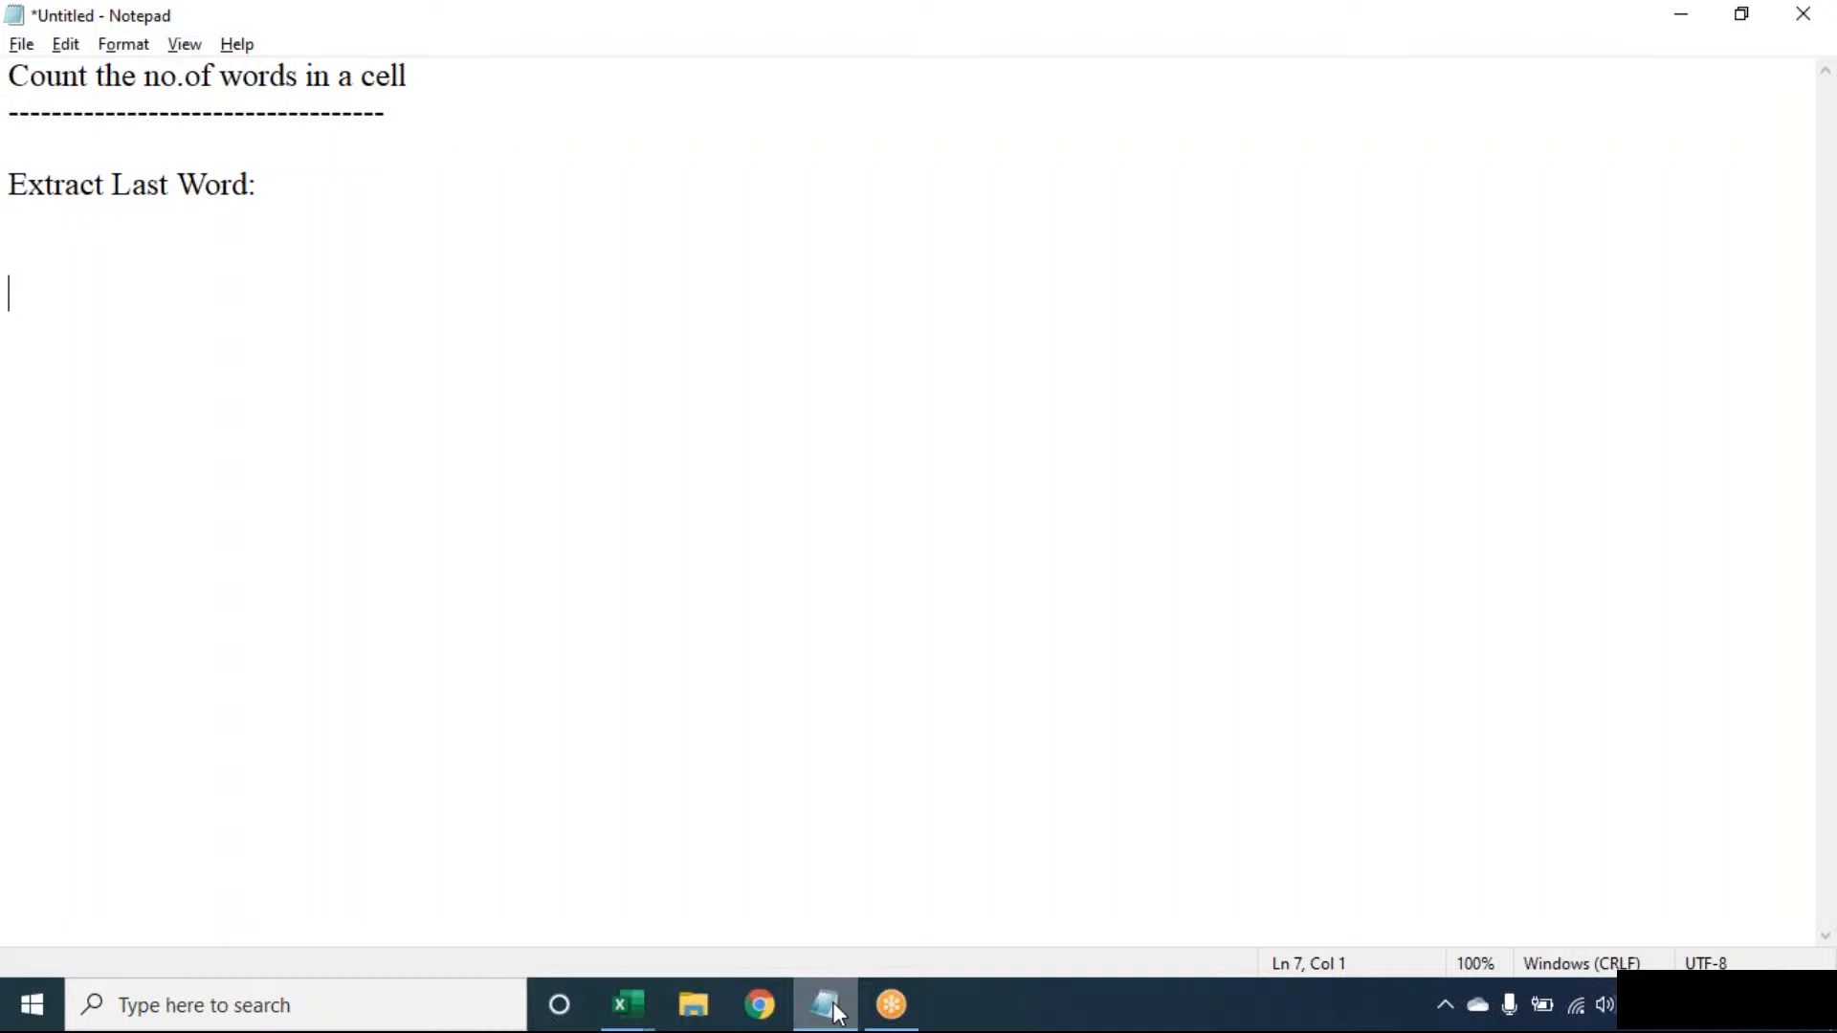
pyautogui.click(828, 1004)
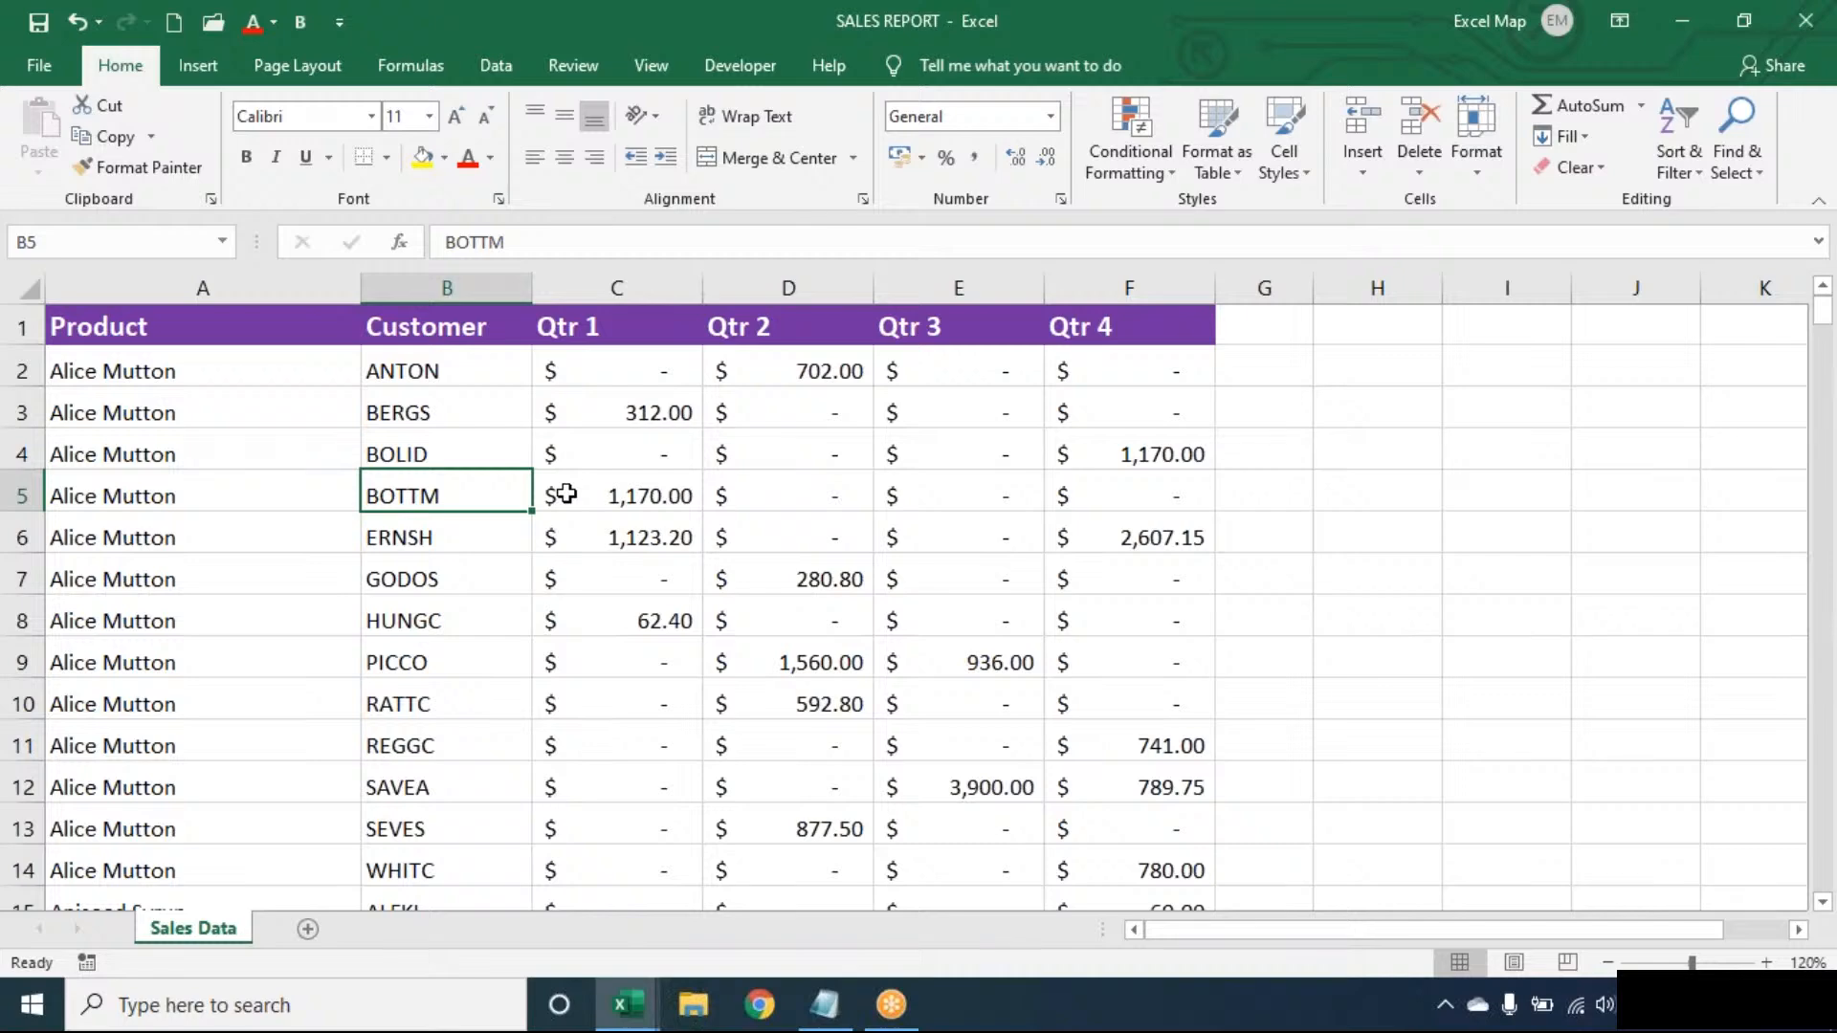
# - Start a new rule from Home > Conditional Formatting > New Rule
pyautogui.click(1138, 153)
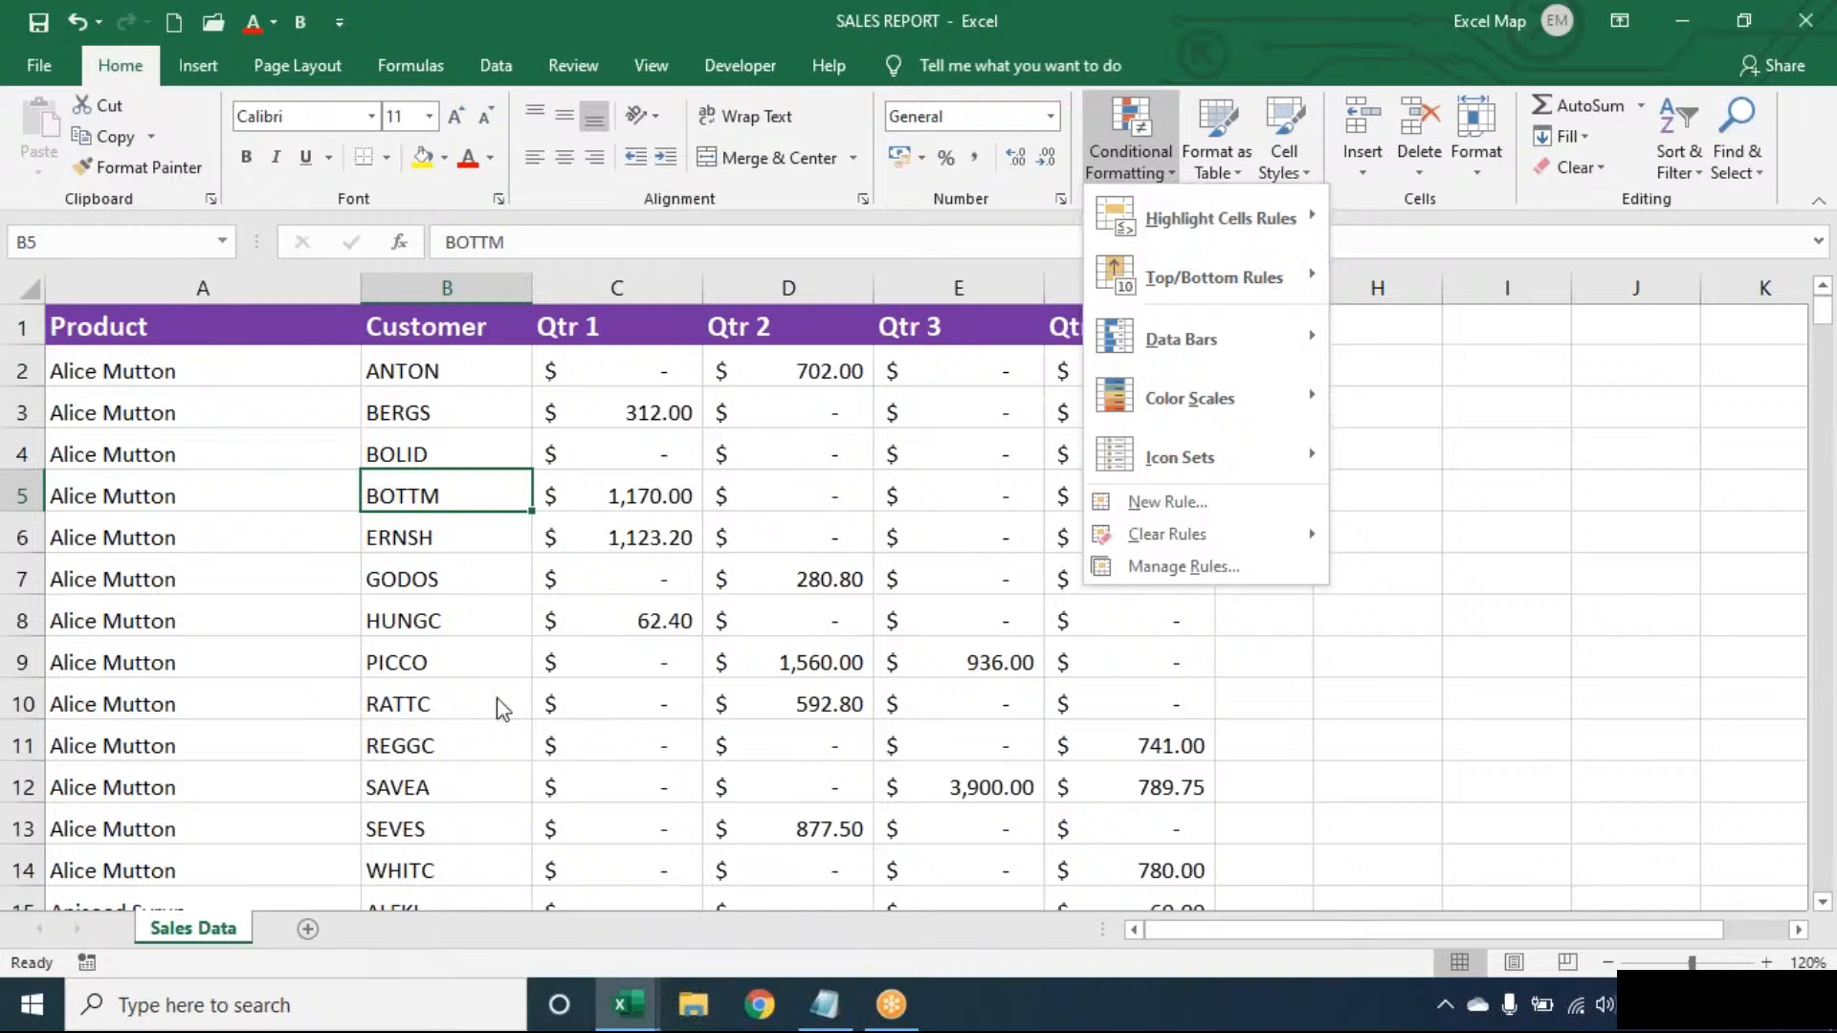
pyautogui.click(1115, 522)
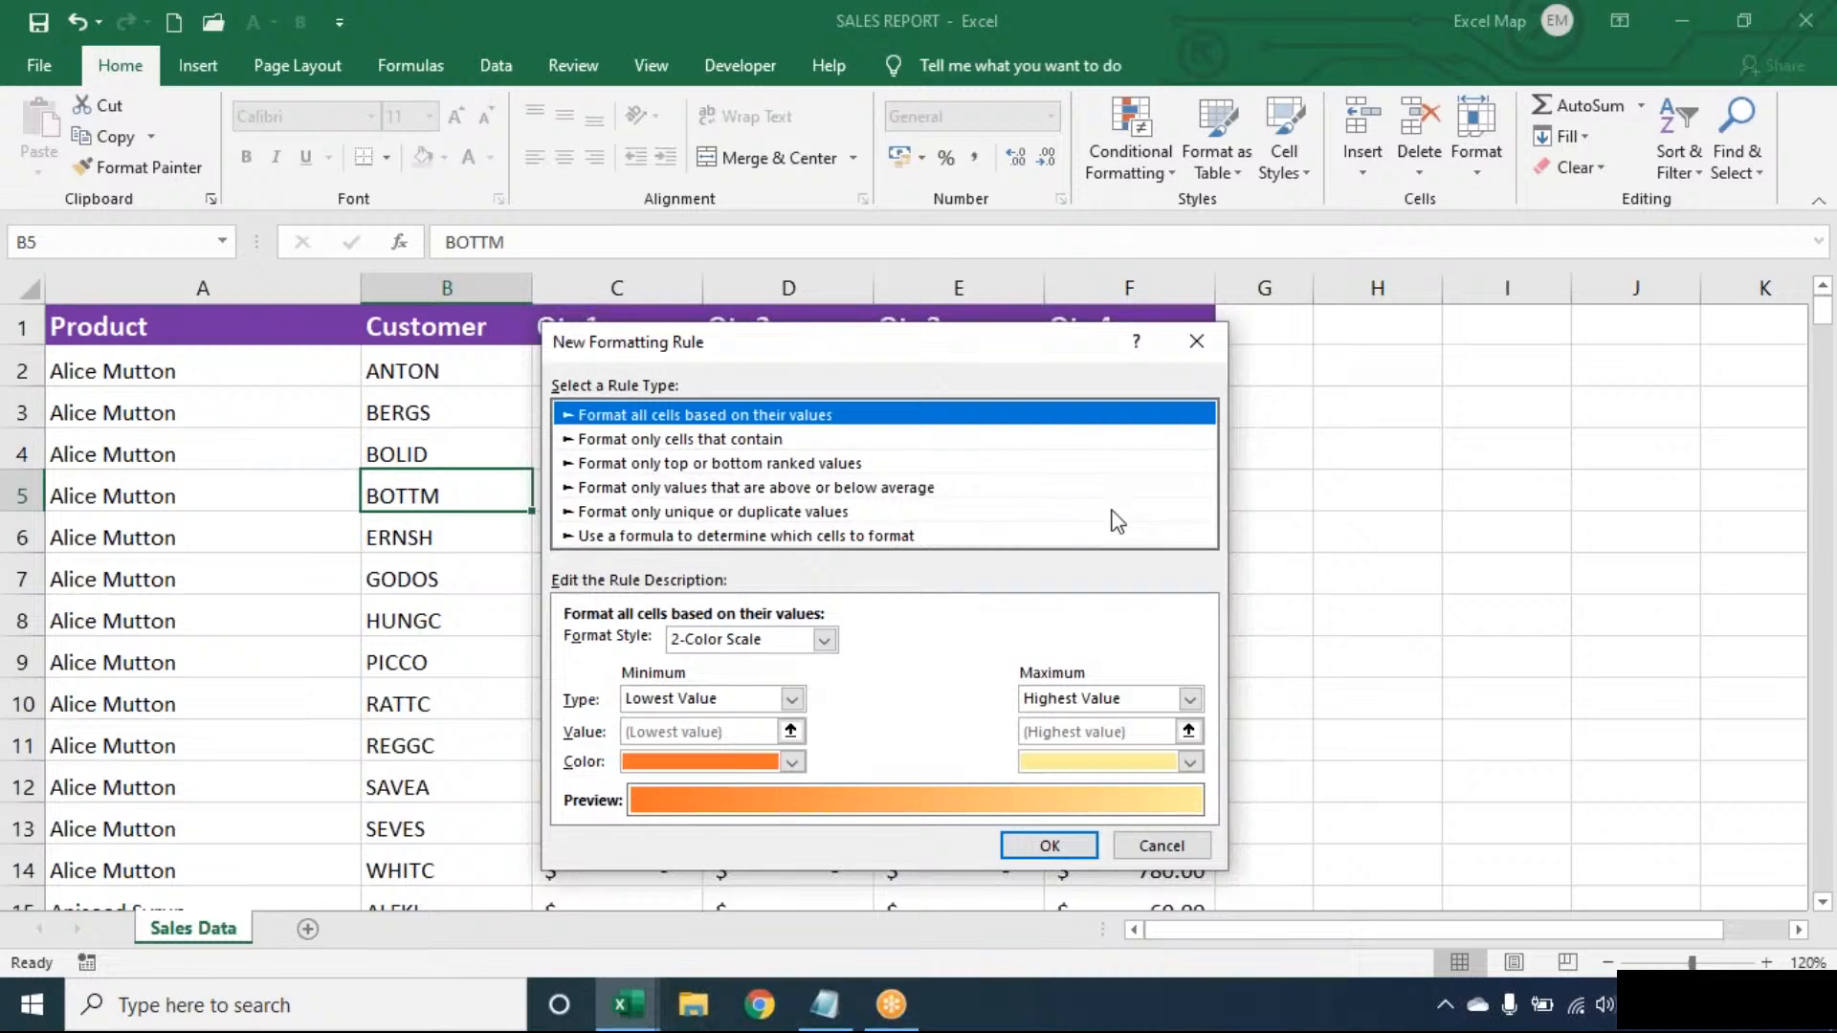
# - Choose the 'Use a formula to determine which cells to format' rule type and focus its formula box
pyautogui.click(745, 536)
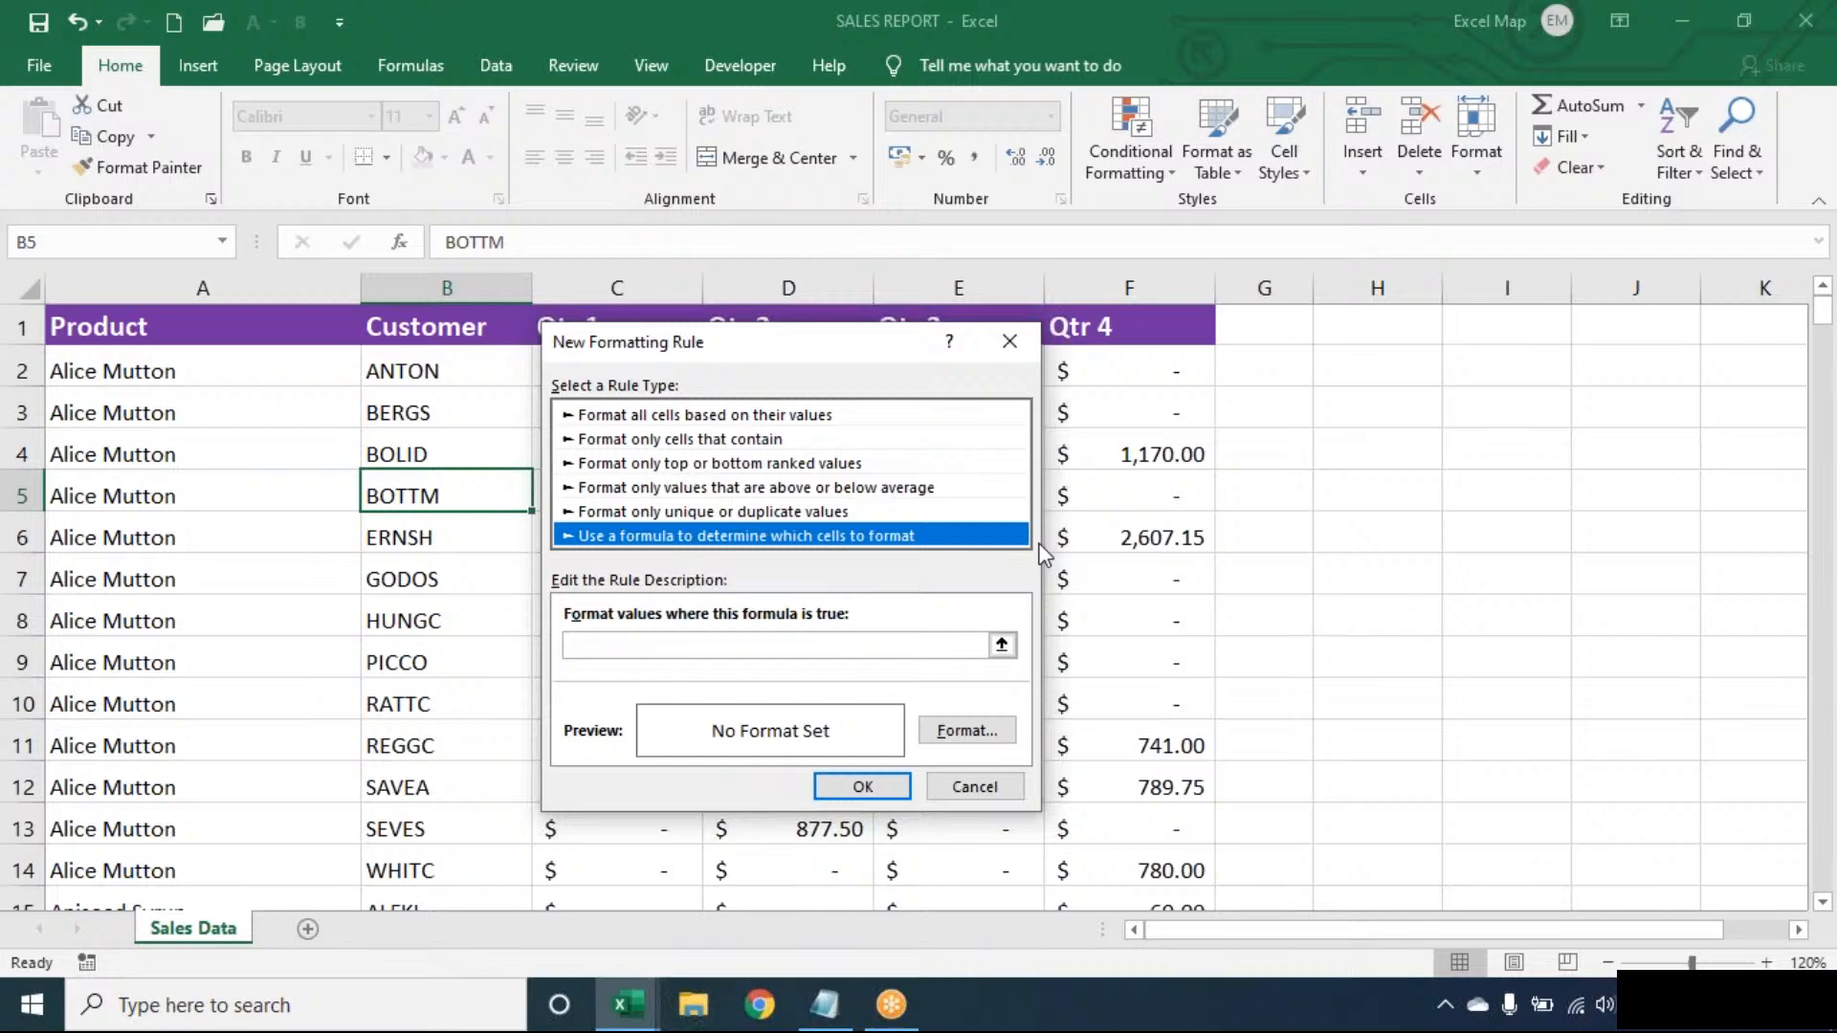
pyautogui.click(967, 645)
# - Enter =$B5="BOTTM" as the rule's formula condition
pyautogui.write('=$B')
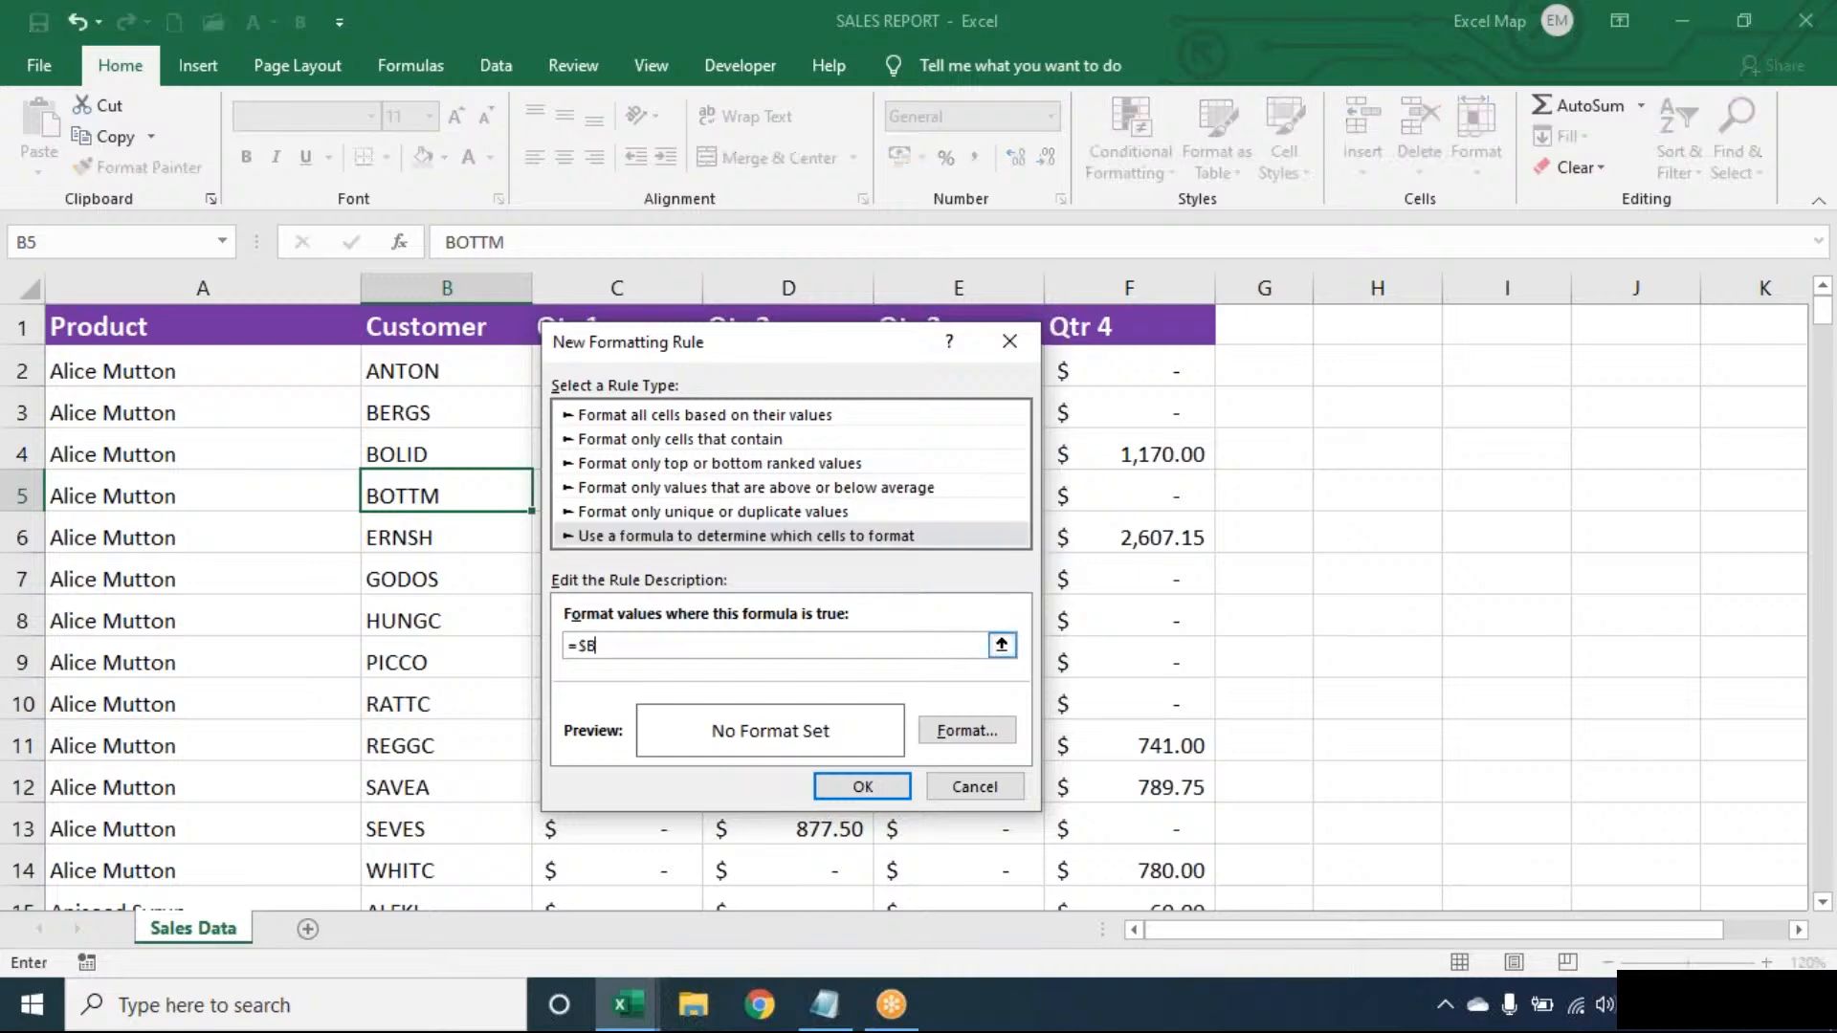
pyautogui.write('5="BOTTM"')
# - Pick a light blue background fill in the rule's Format Cells dialog and confirm it
pyautogui.click(969, 742)
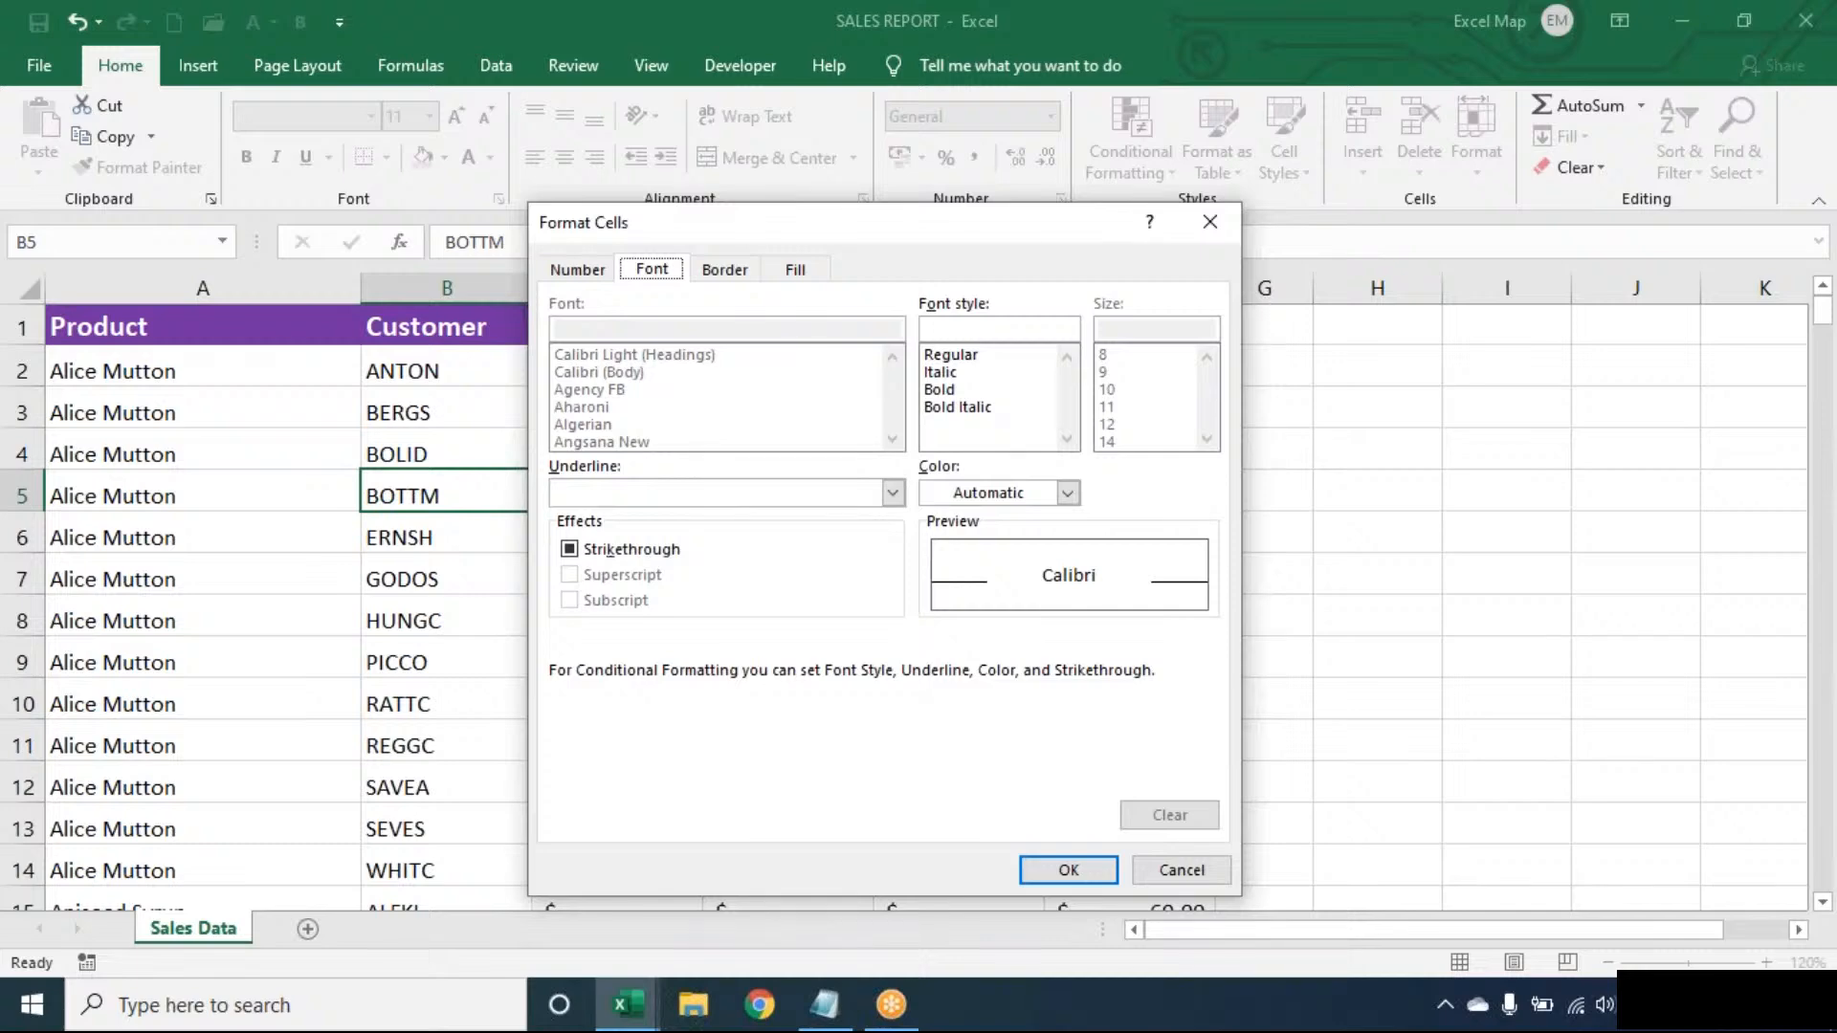
pyautogui.click(798, 270)
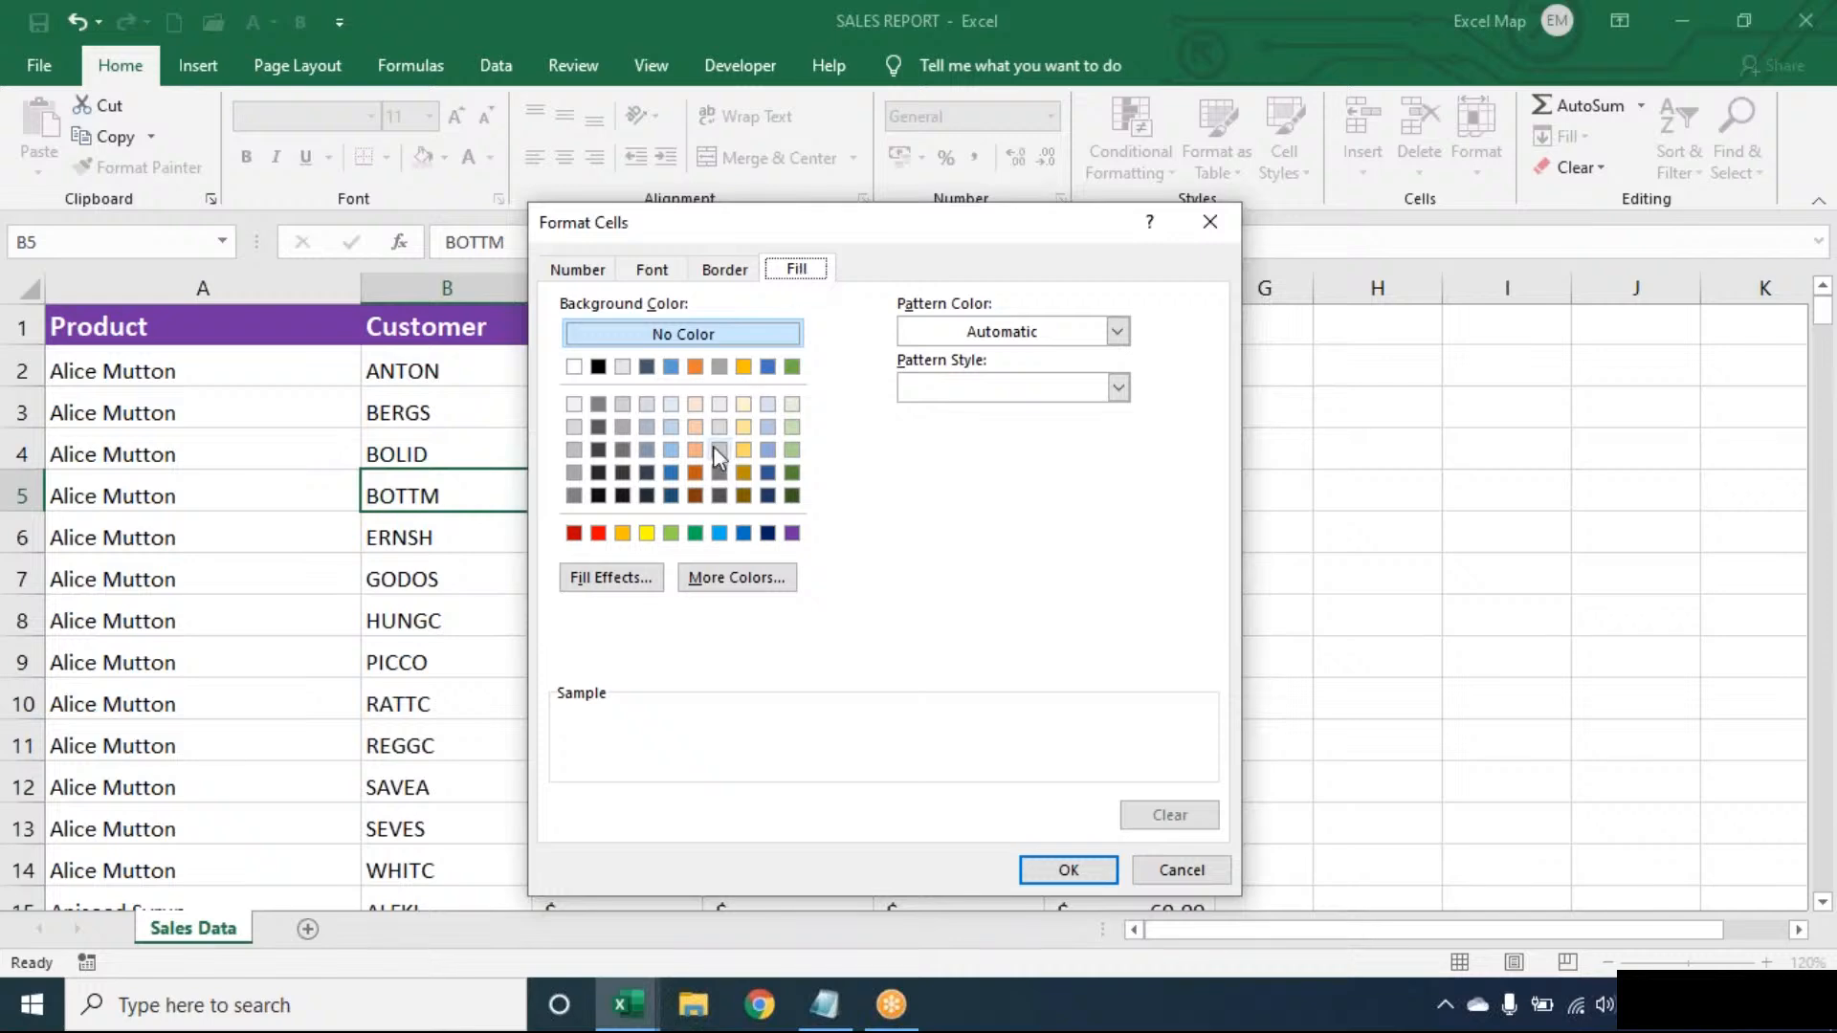
pyautogui.click(718, 534)
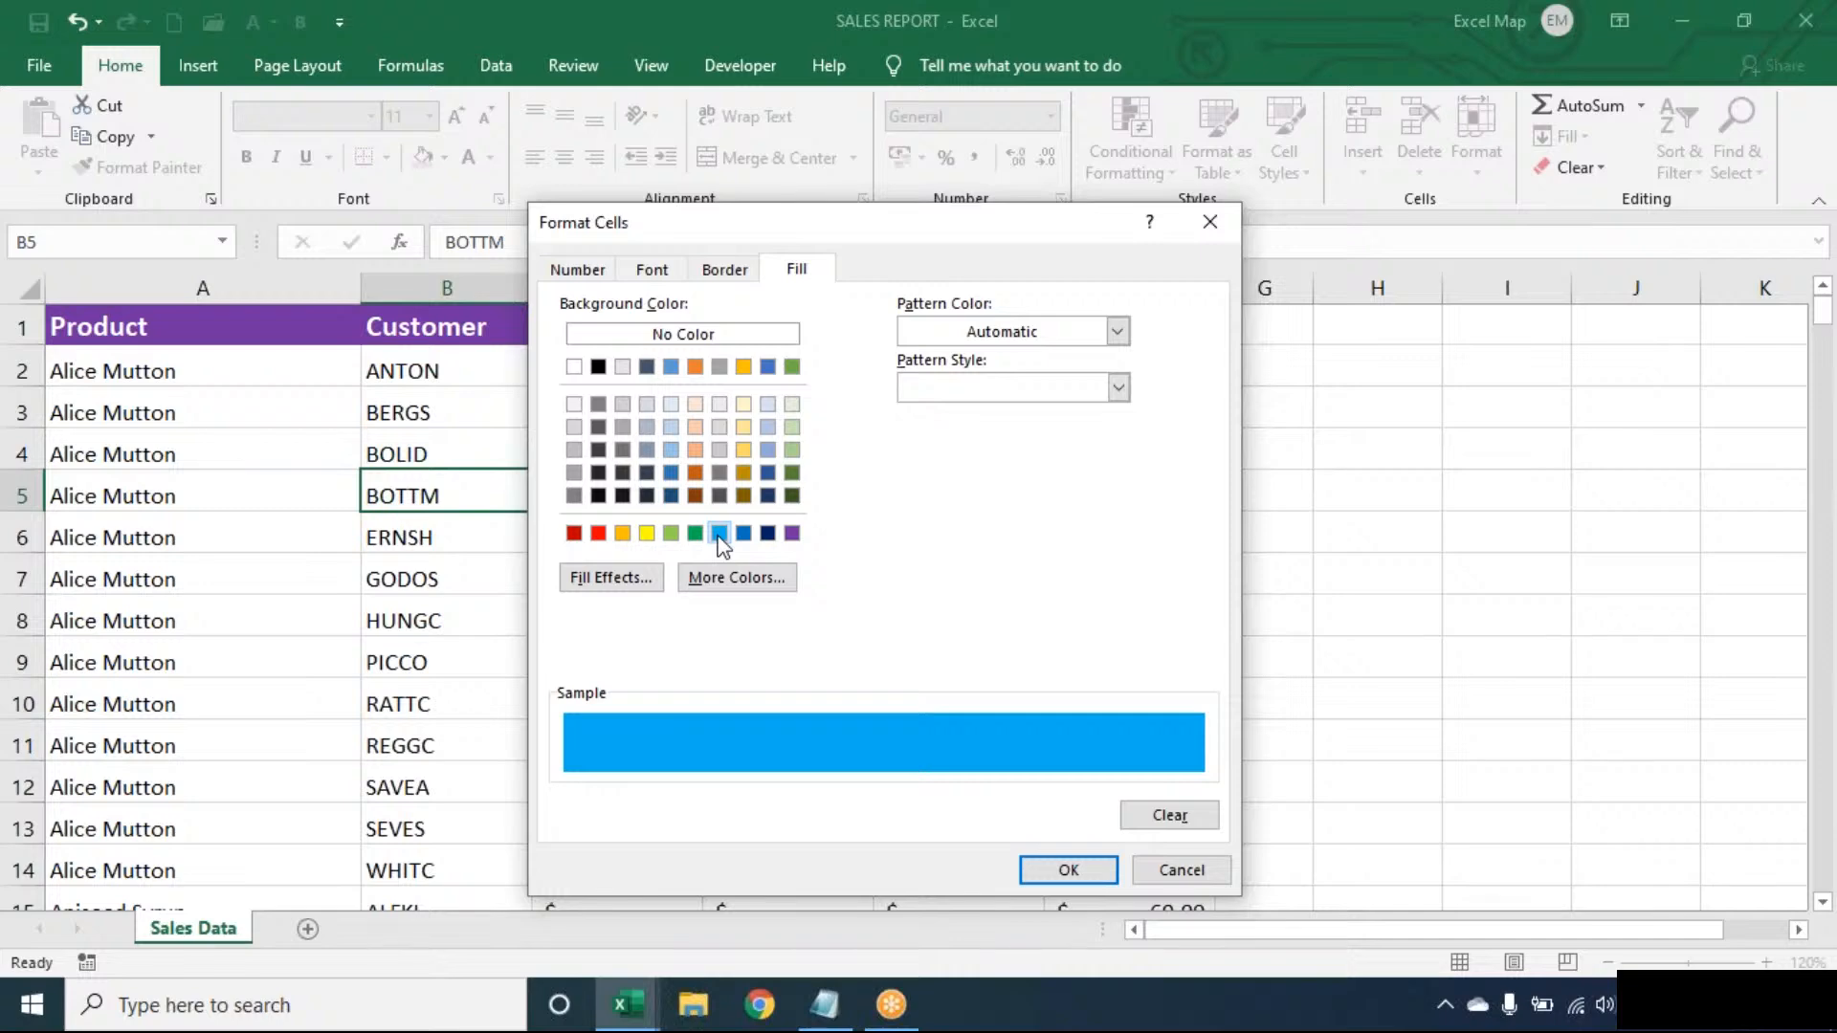
pyautogui.click(1086, 881)
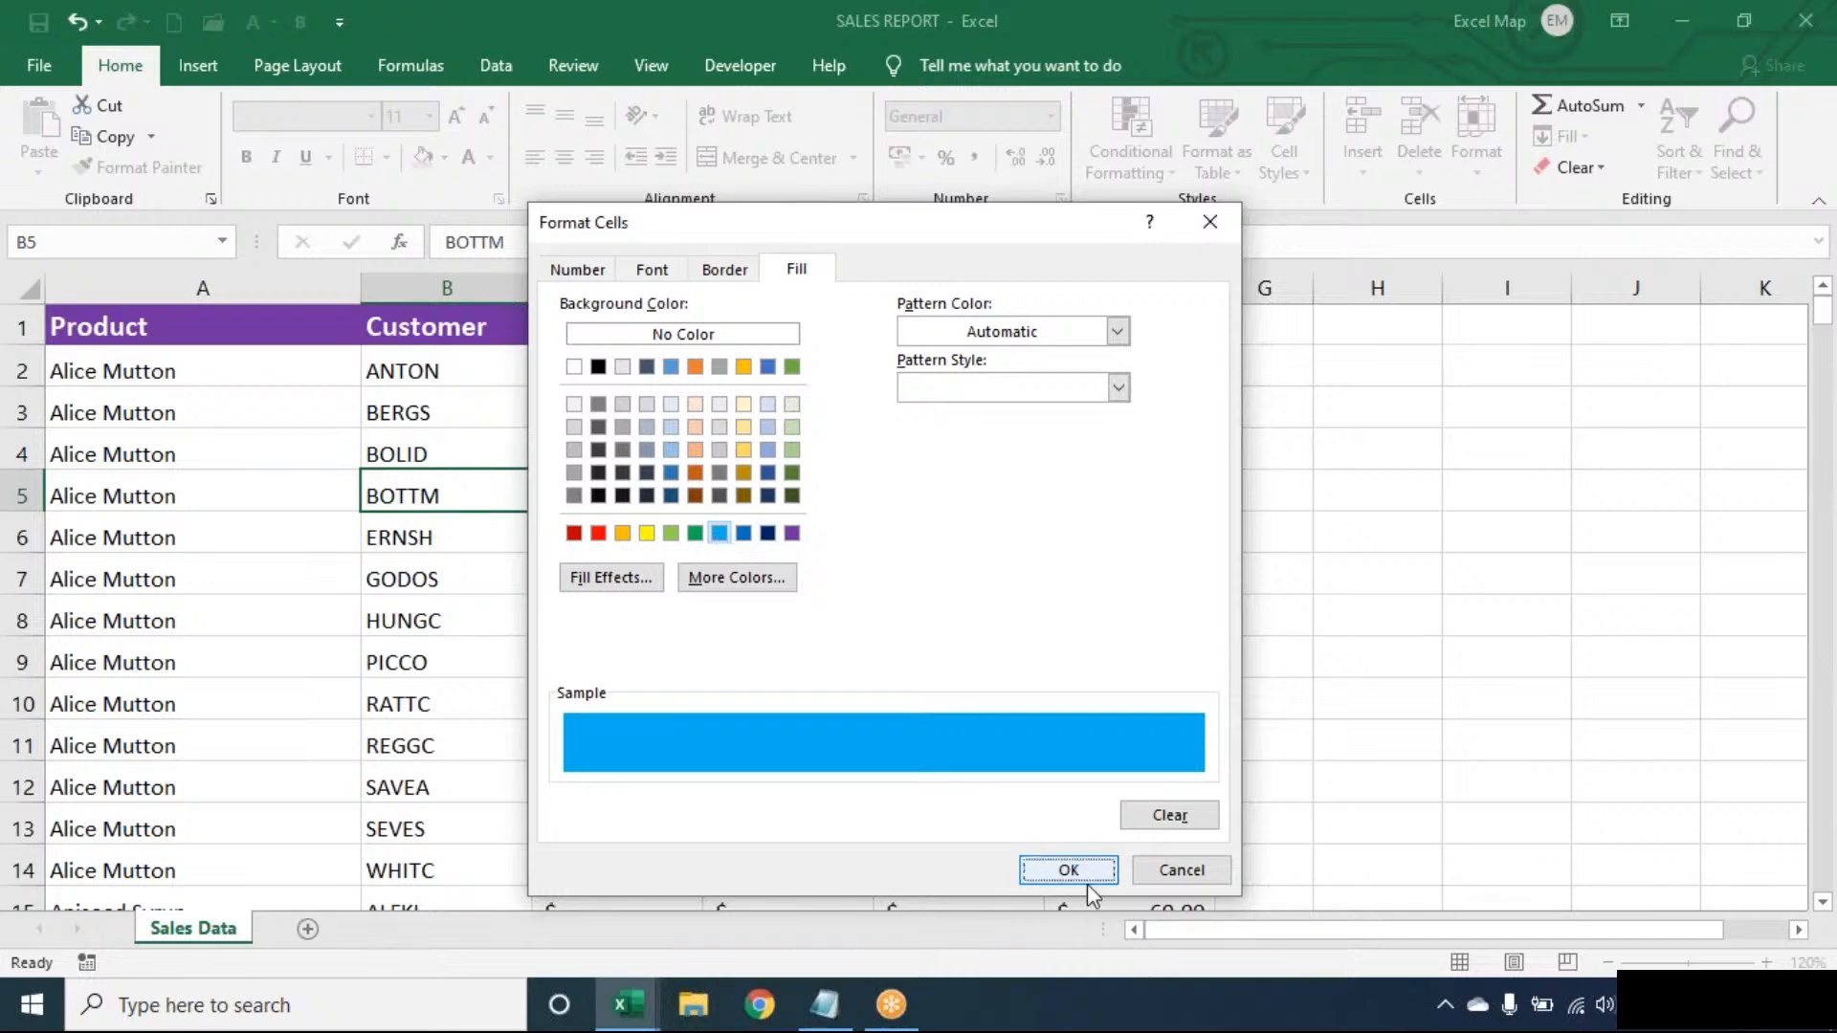
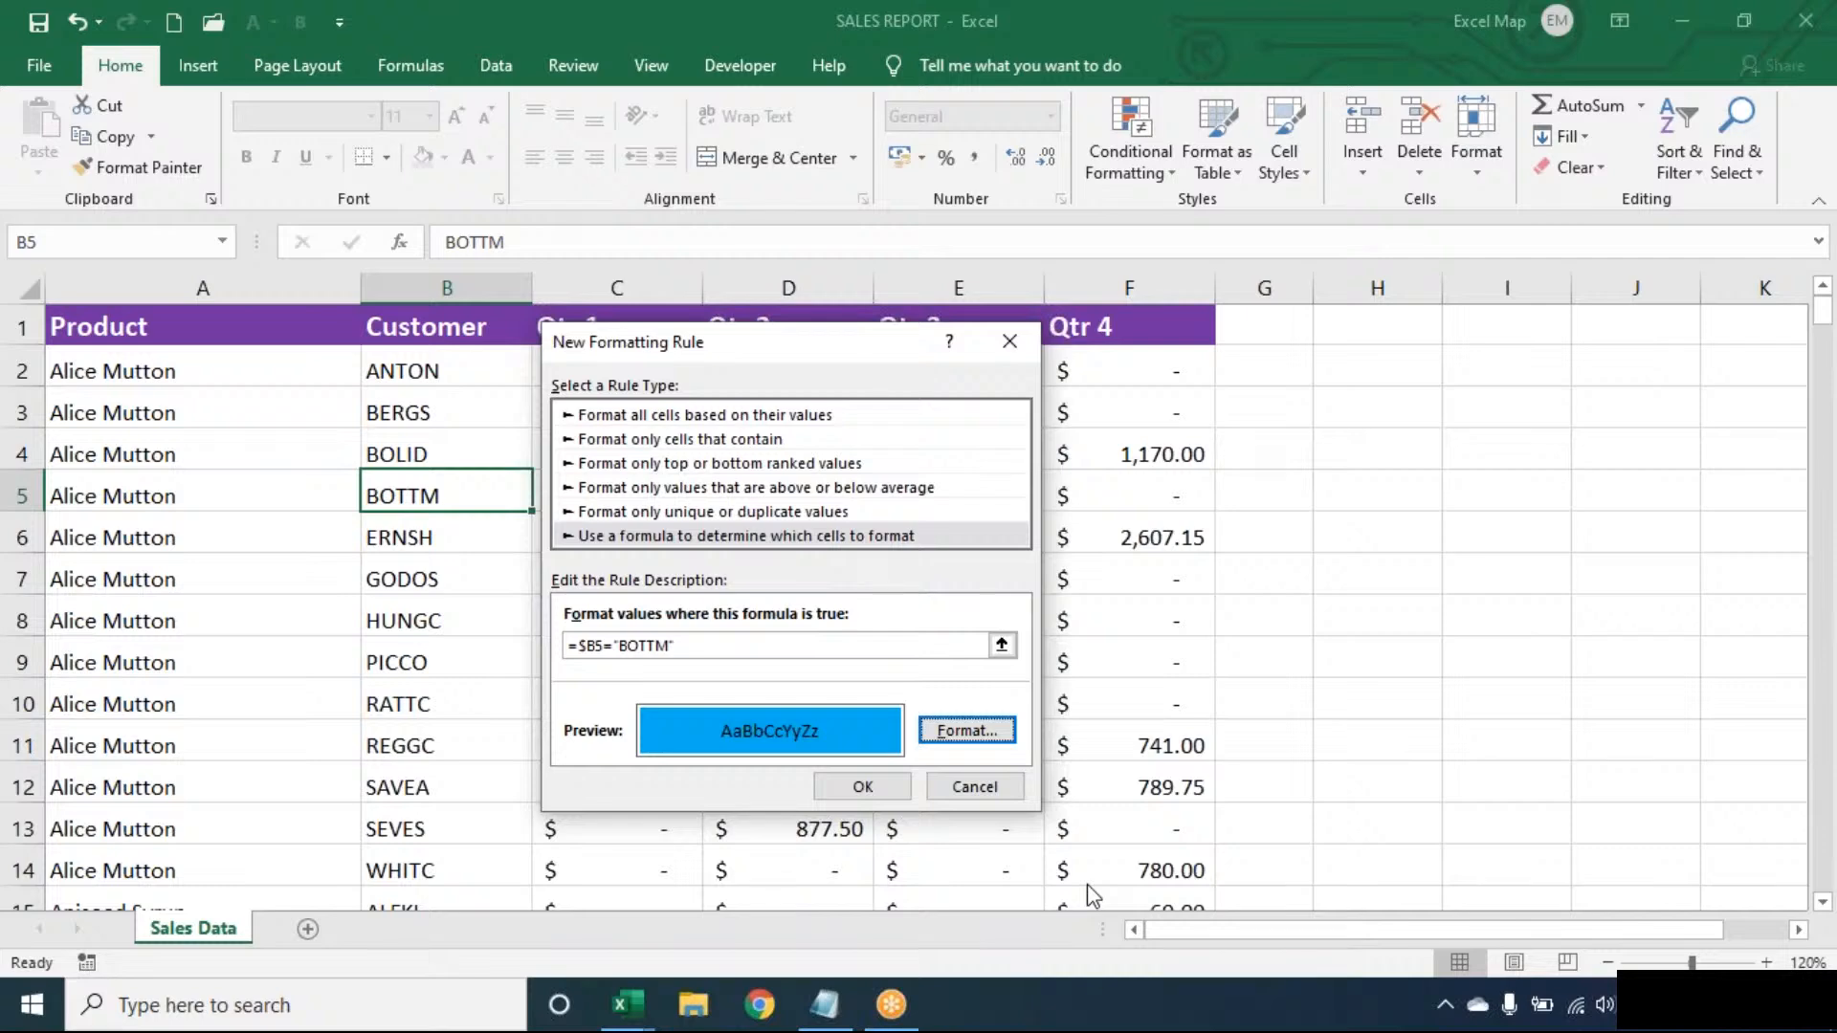
# - Save the =$B5="BOTTM" blue-fill rule so B5 turns blue, then open Conditional Formatting
pyautogui.click(891, 786)
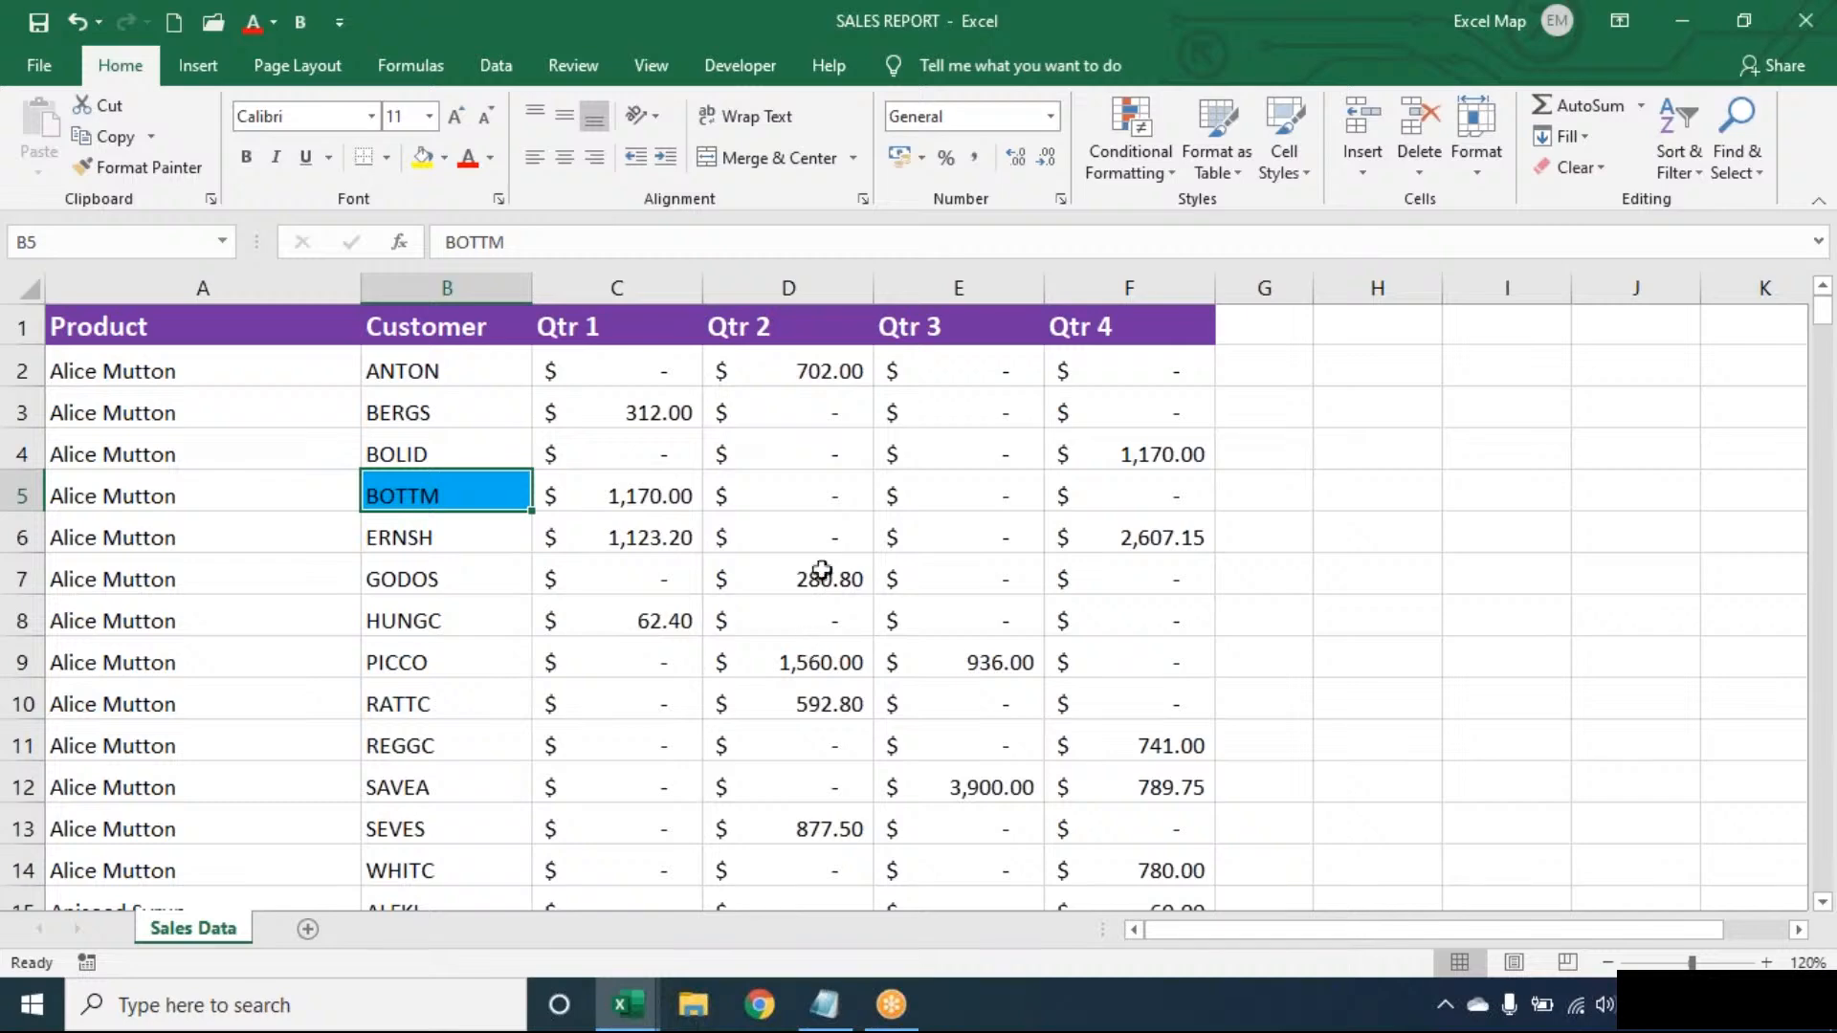
pyautogui.click(1150, 157)
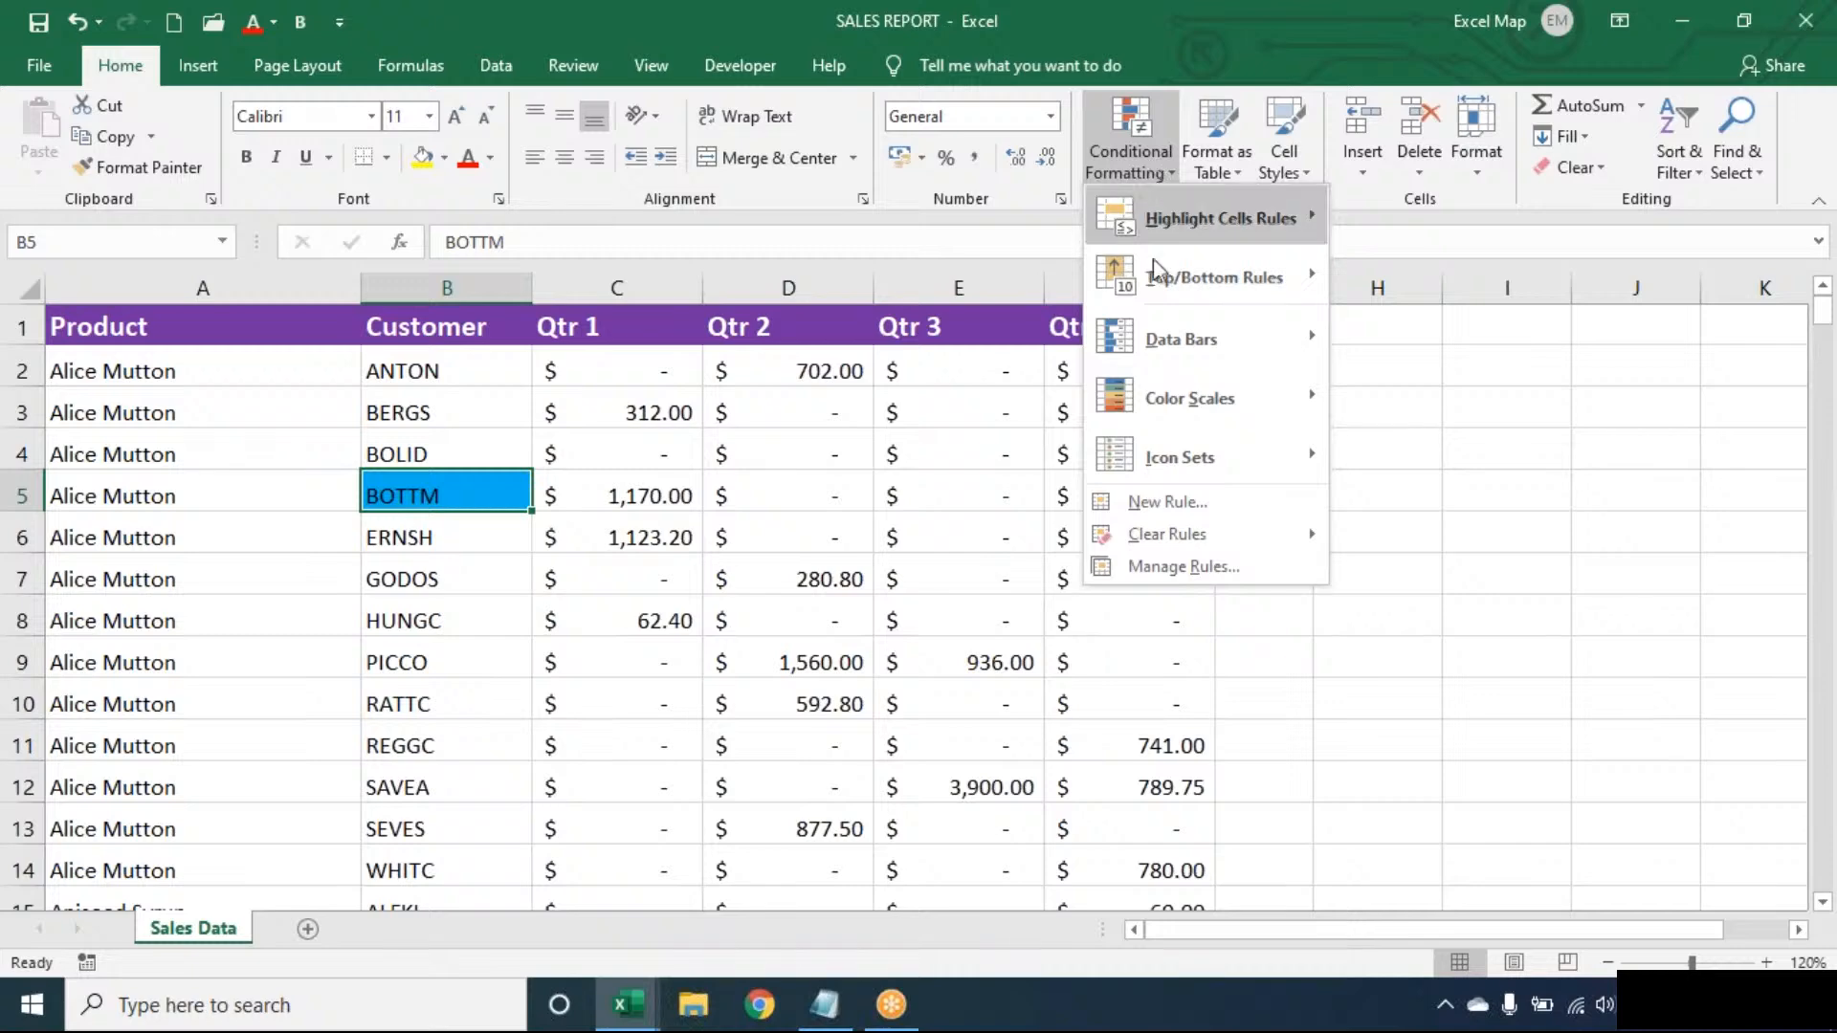
# - In Manage Rules, change the BOTTM rule's Applies to range to $A$1:$F$278
pyautogui.click(1173, 567)
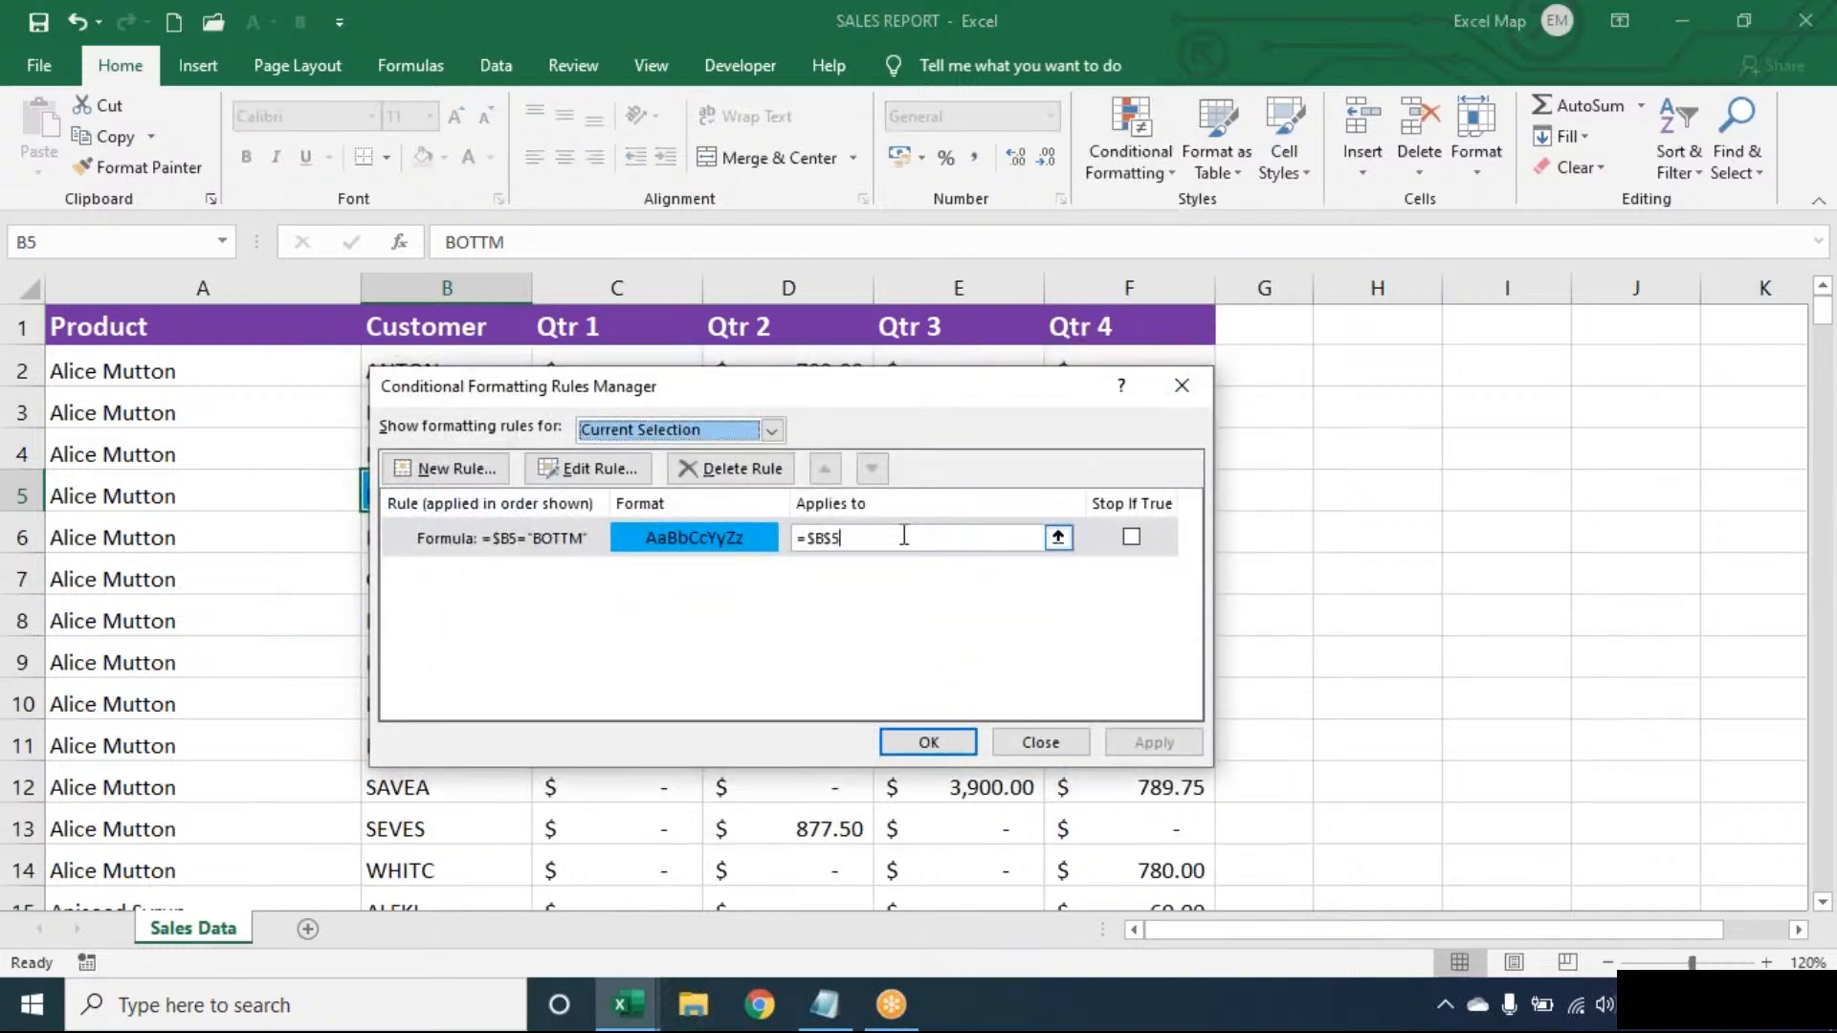
pyautogui.click(904, 537)
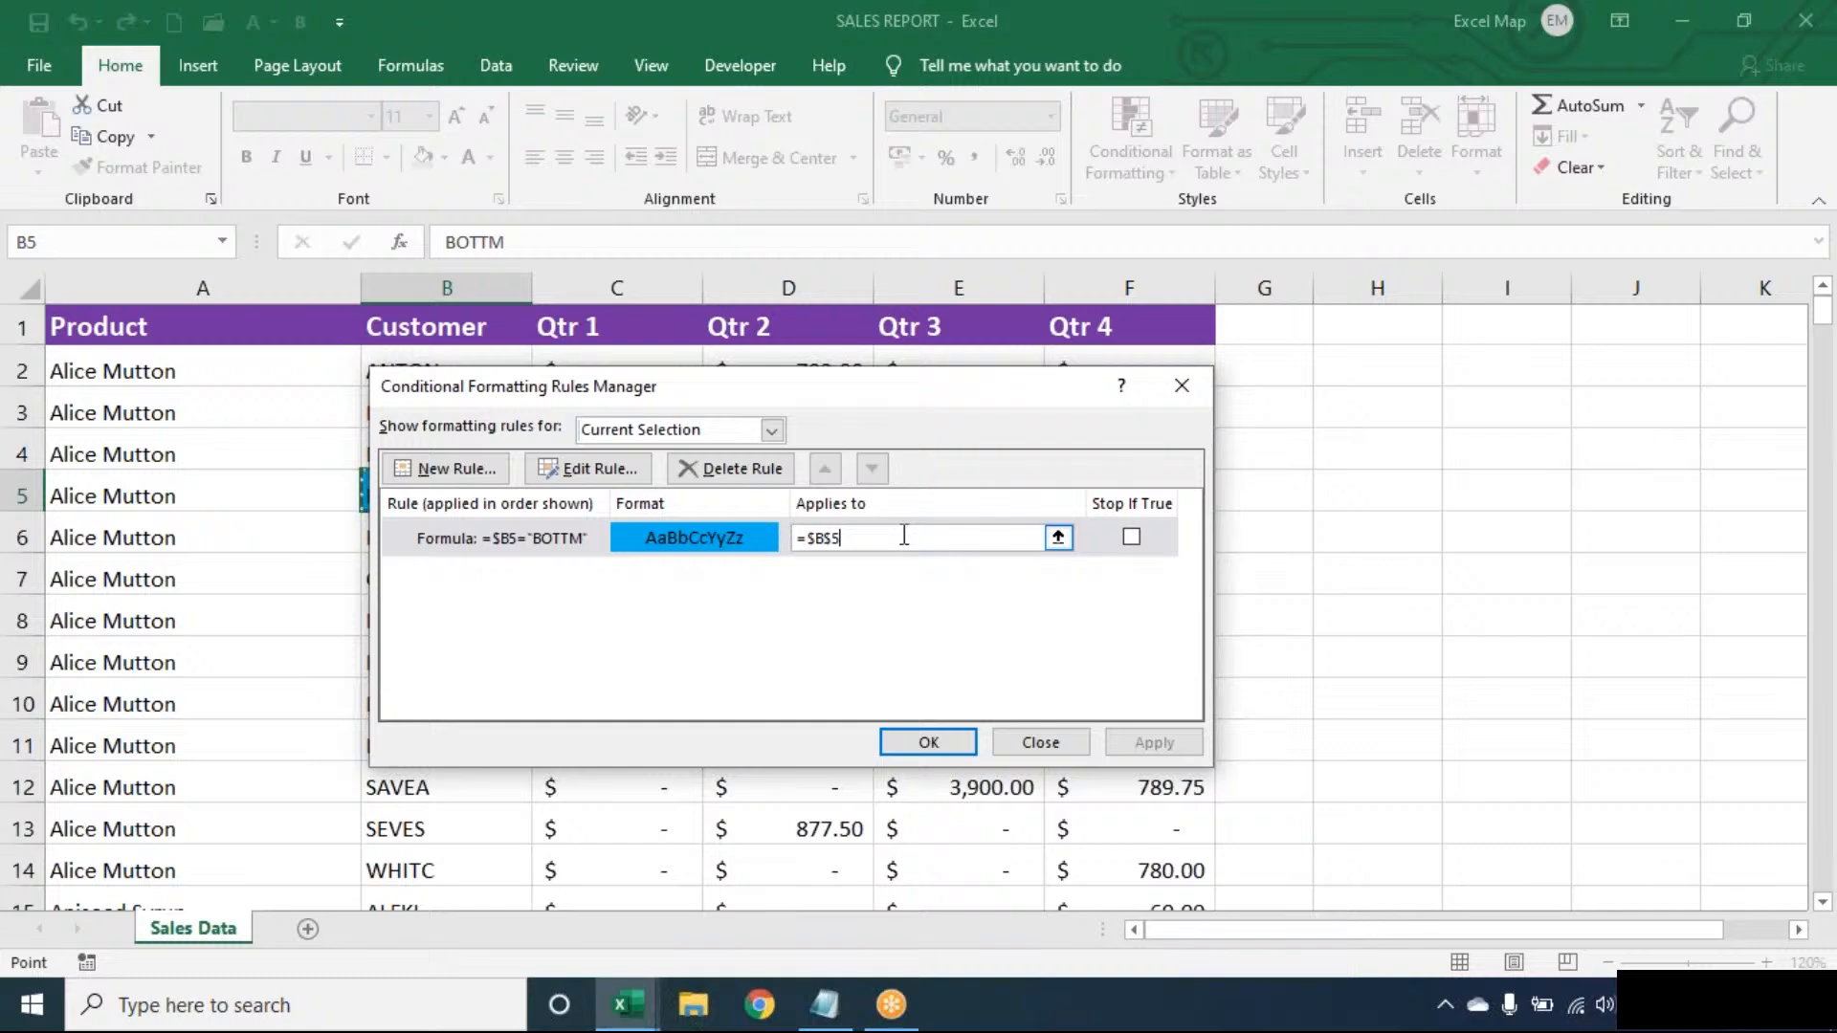
pyautogui.press('BackSpace')
pyautogui.press('BackSpace')
pyautogui.press('BackSpace')
pyautogui.press('BackSpace')
pyautogui.press('BackSpace')
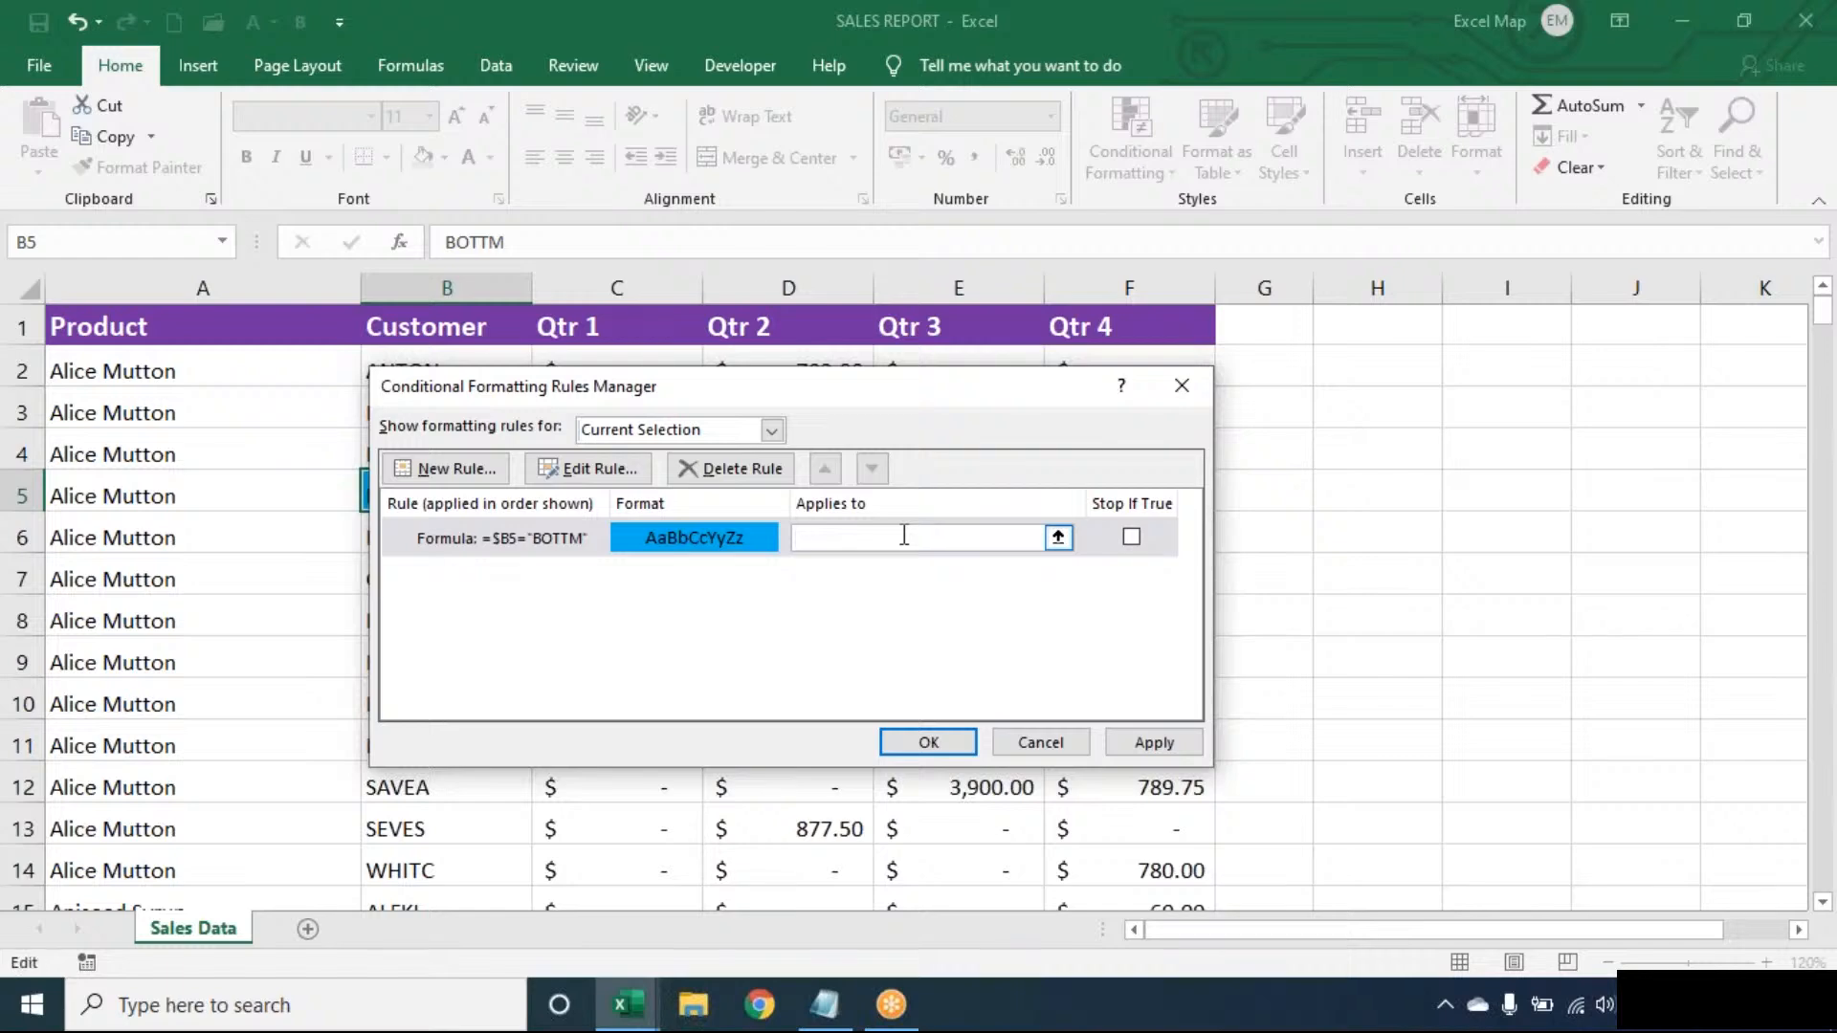
pyautogui.click(59, 458)
pyautogui.hotkey('ctrl', 'a')
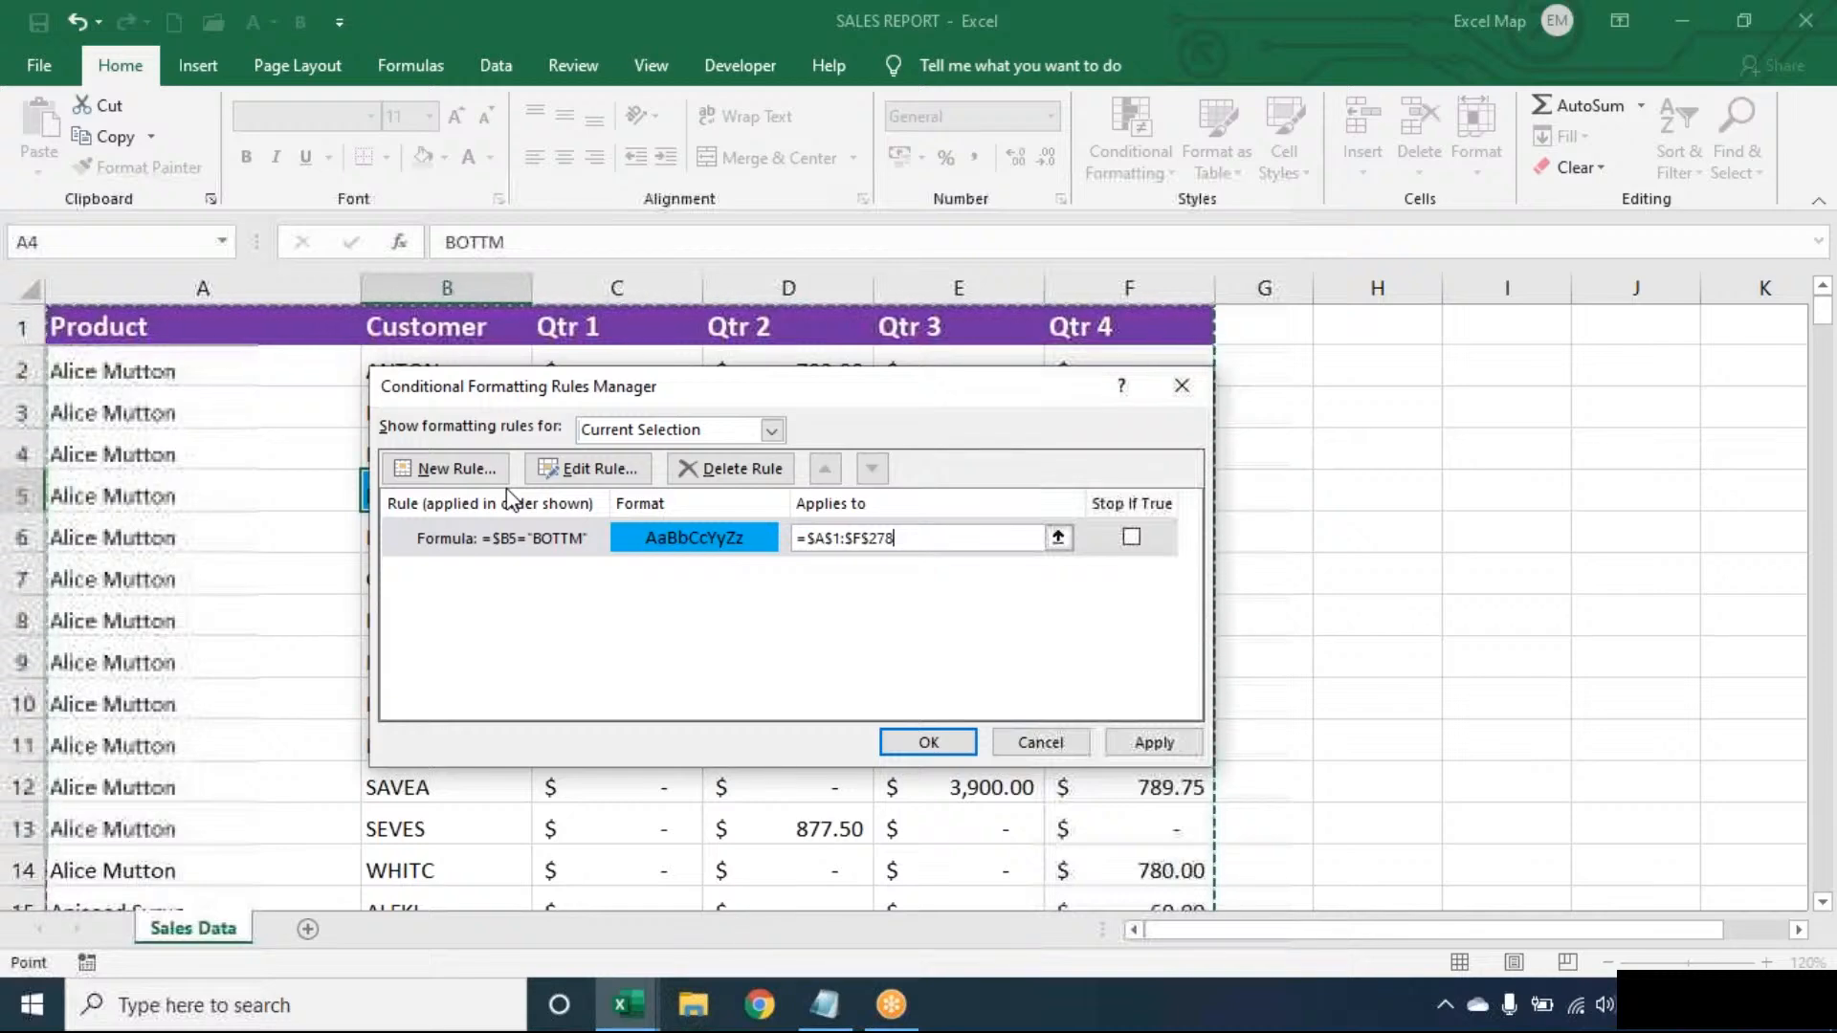
pyautogui.click(893, 739)
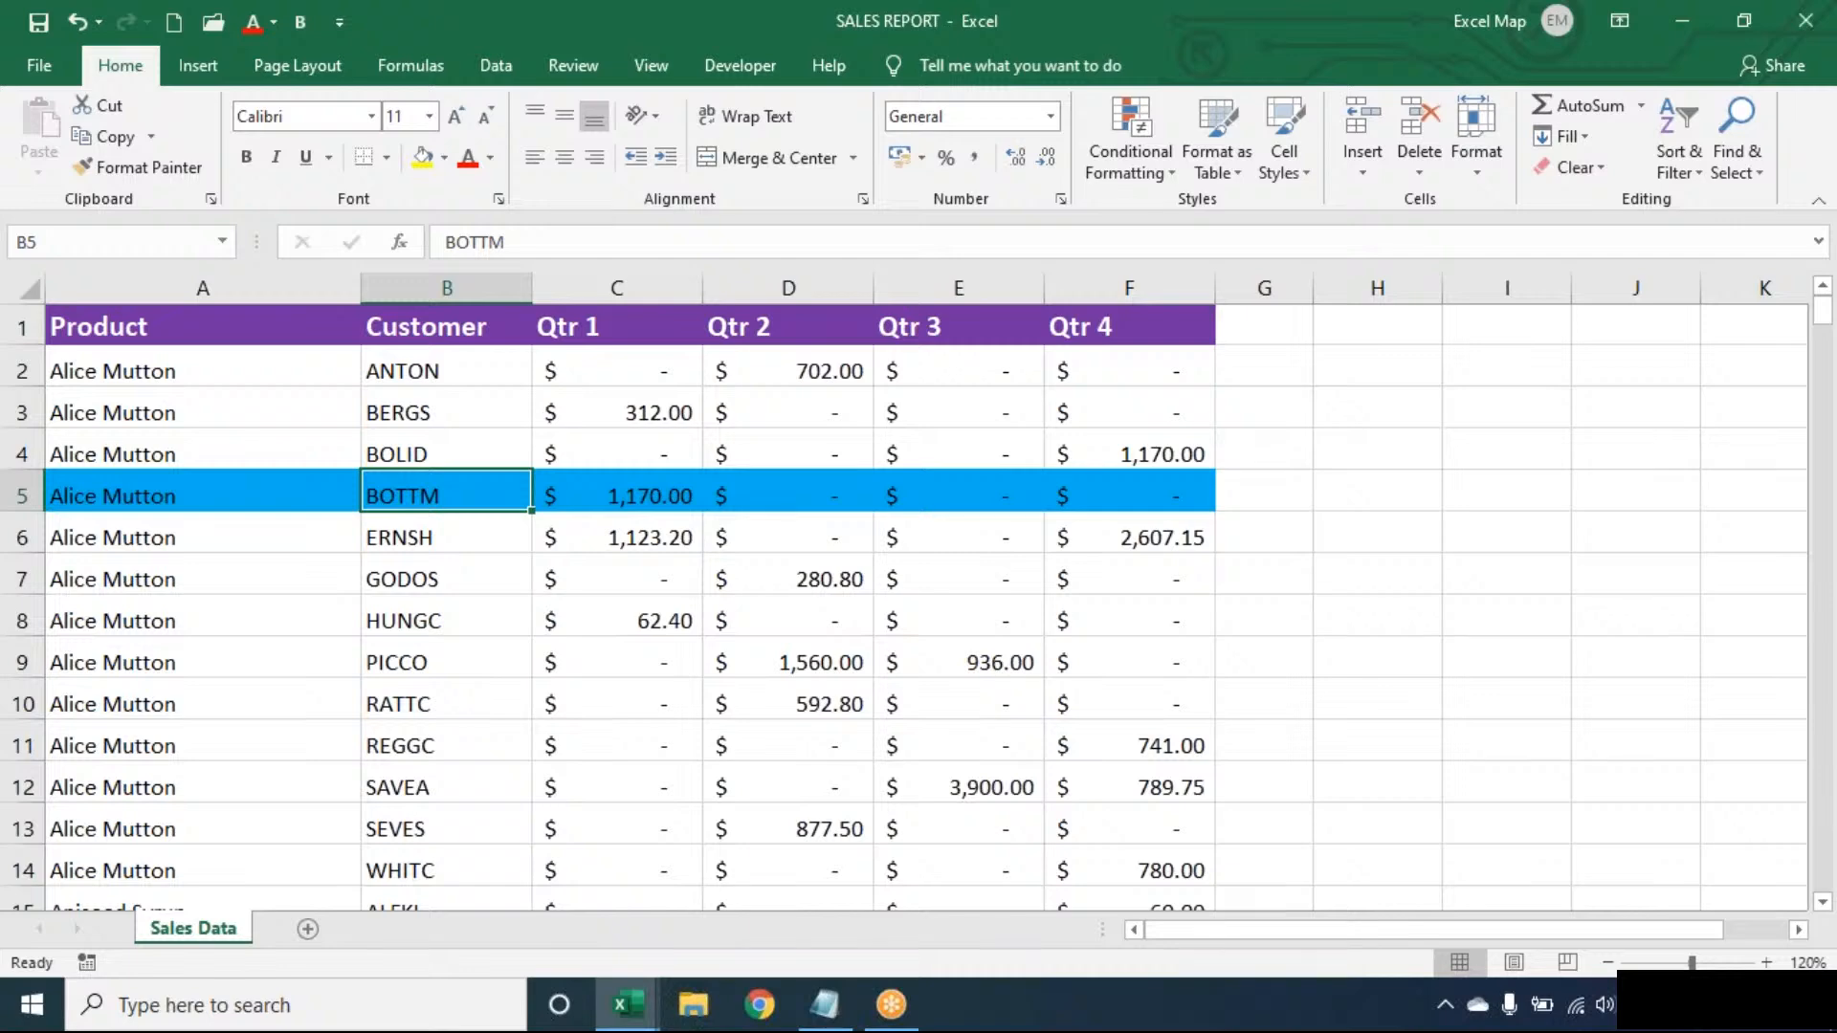
# - Jump up and down column B to check the blue BOTTM rows, ending at BERGS in B3
pyautogui.press('Down')
pyautogui.press('Down')
pyautogui.press('Down')
pyautogui.press('Down')
pyautogui.press('Down')
pyautogui.press('Down')
pyautogui.press('Down')
pyautogui.press('Down')
pyautogui.press('Down')
pyautogui.press('Down')
pyautogui.press('Down')
pyautogui.press('Down')
pyautogui.press('Down')
pyautogui.press('Down')
pyautogui.press('Down')
pyautogui.press('Down')
pyautogui.press('Down')
pyautogui.press('Down')
pyautogui.press('Down')
pyautogui.press('Down')
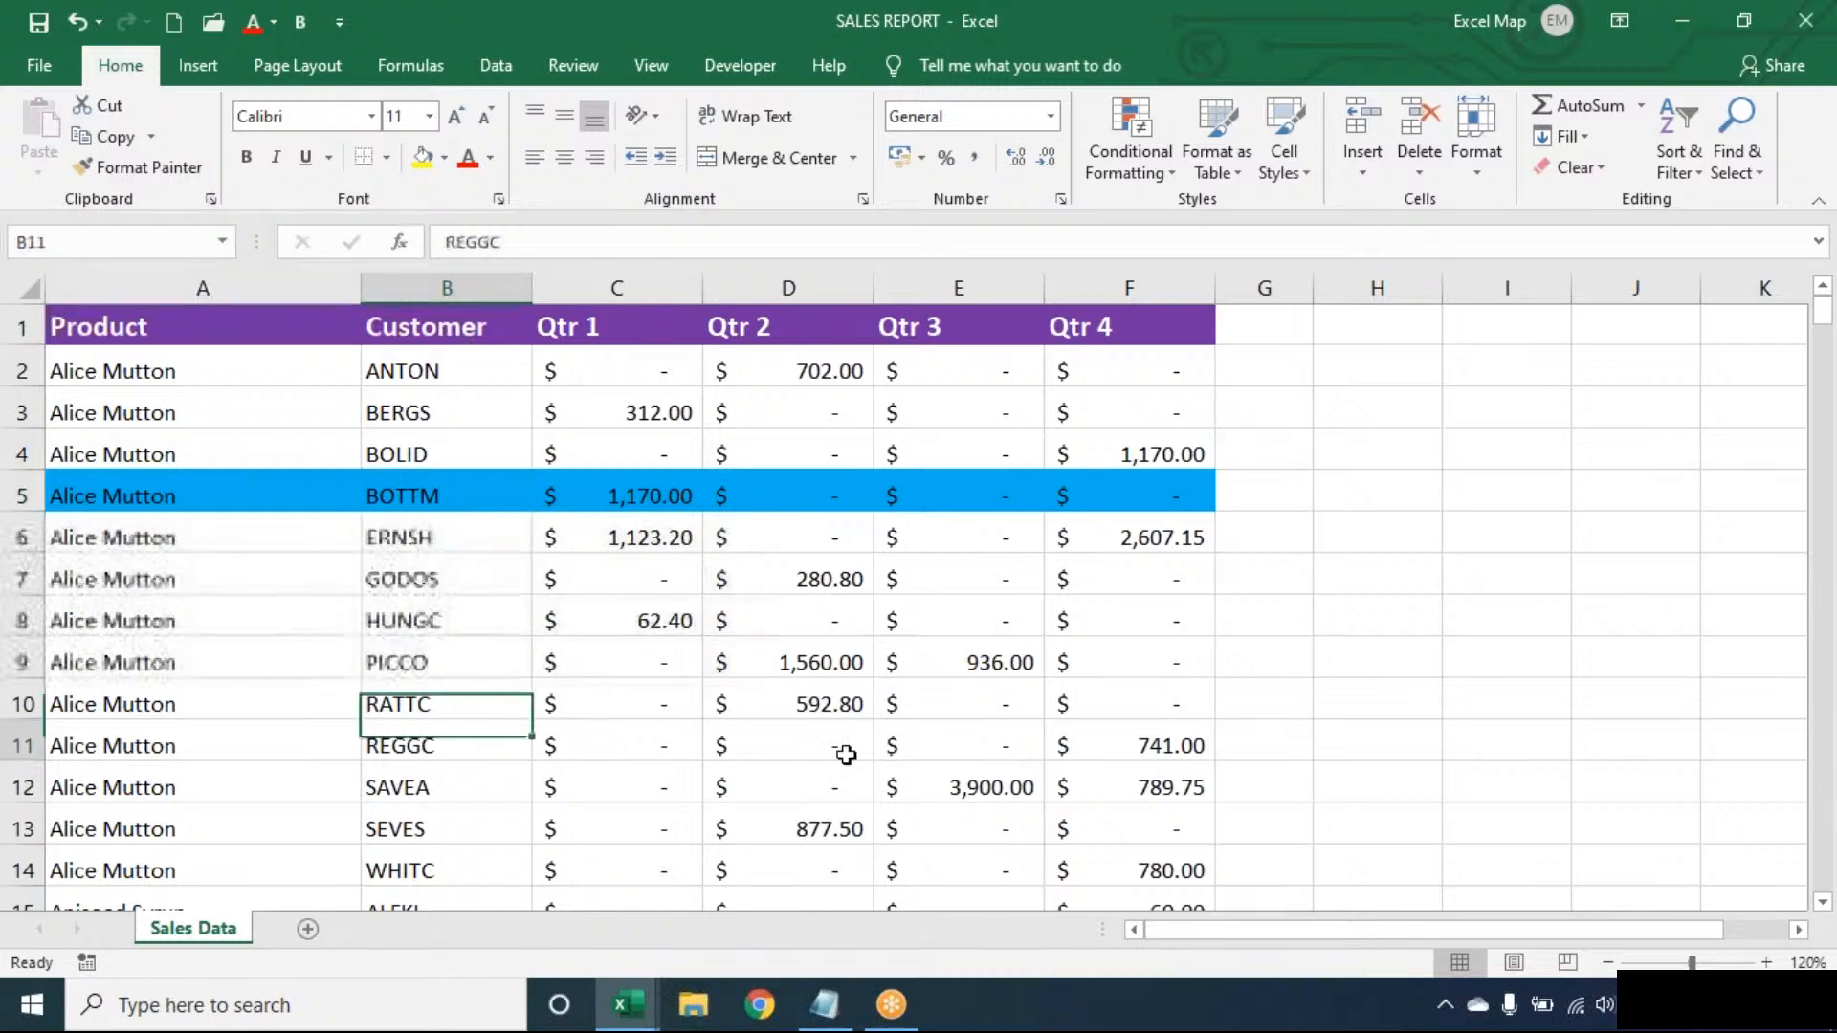
pyautogui.press('Down')
pyautogui.press('Down')
pyautogui.press('Down')
pyautogui.press('Down')
pyautogui.press('Down')
pyautogui.press('Down')
pyautogui.press('Down')
pyautogui.press('Down')
pyautogui.press('Down')
pyautogui.press('Down')
pyautogui.press('Down')
pyautogui.press('Down')
pyautogui.press('Down')
pyautogui.press('Down')
pyautogui.press('Down')
pyautogui.press('Down')
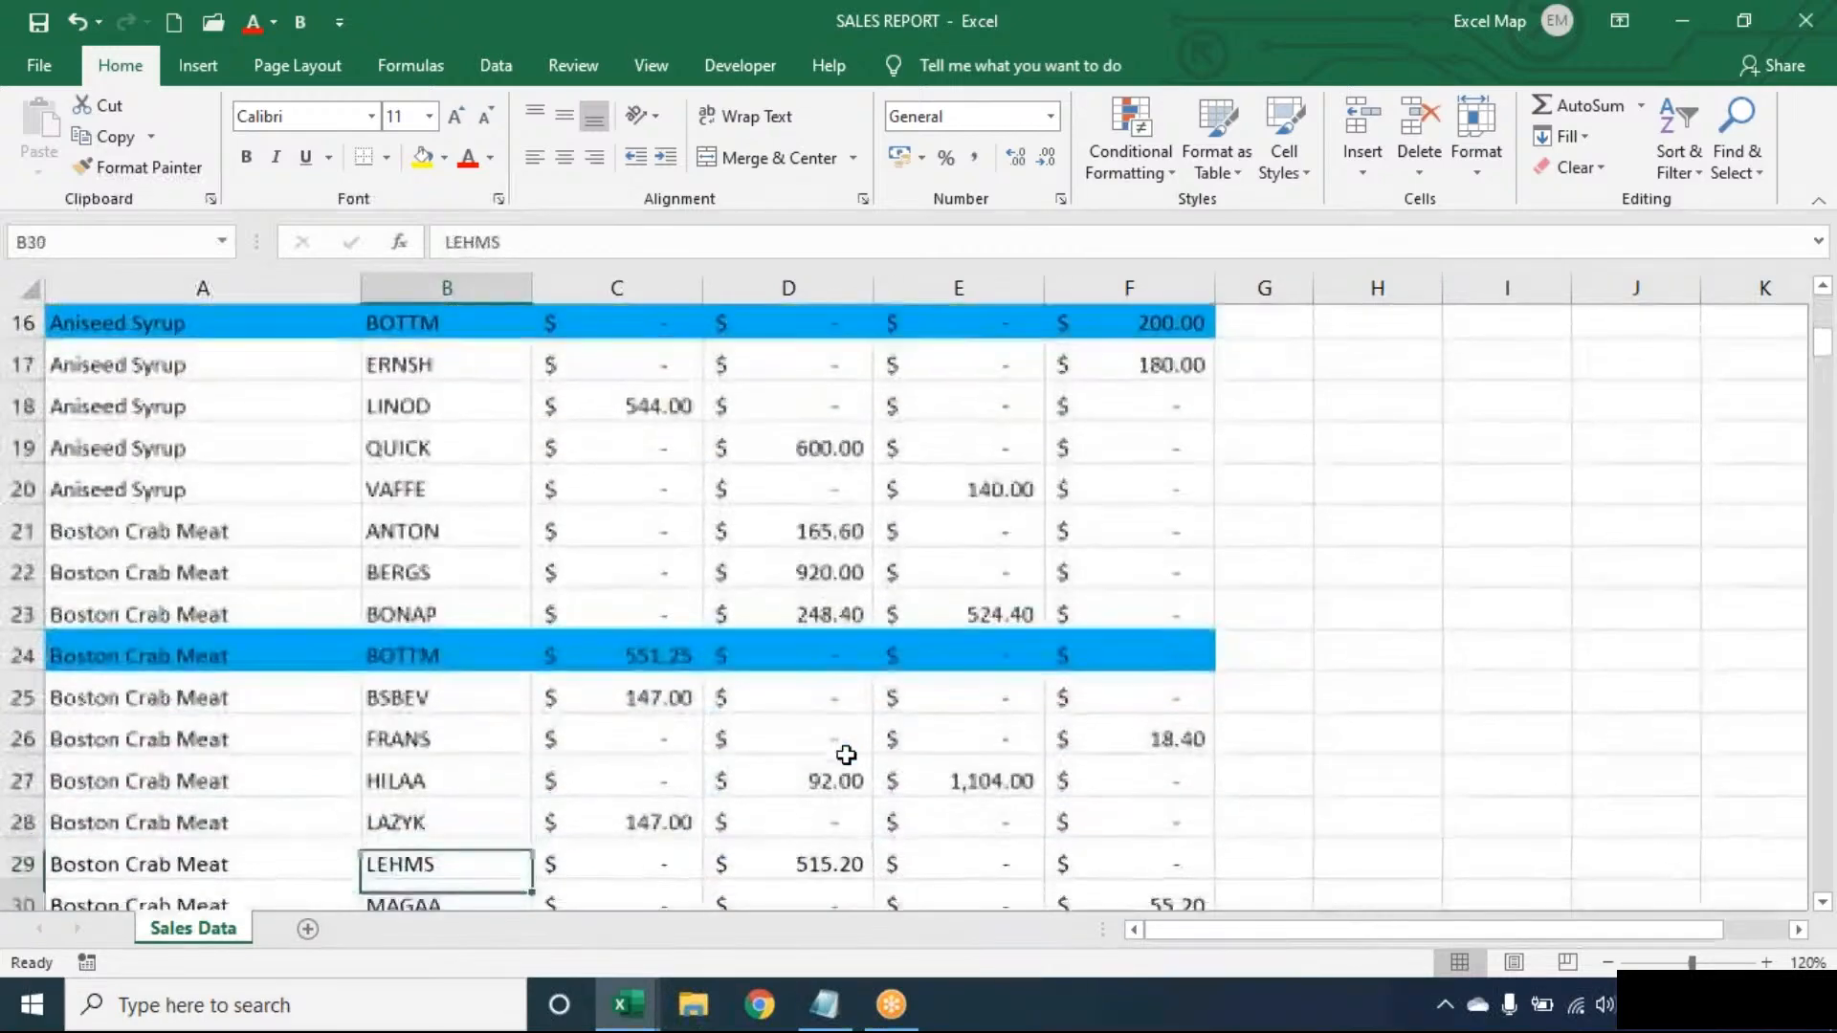
pyautogui.press('Up')
pyautogui.press('Up')
pyautogui.press('Up')
pyautogui.press('Up')
pyautogui.press('Up')
pyautogui.press('Up')
pyautogui.press('Up')
pyautogui.press('Up')
pyautogui.press('Up')
pyautogui.press('Up')
pyautogui.press('Up')
pyautogui.press('Up')
pyautogui.press('Up')
pyautogui.press('Up')
pyautogui.press('Up')
pyautogui.press('Up')
pyautogui.press('Up')
pyautogui.press('Up')
pyautogui.press('Up')
pyautogui.press('Up')
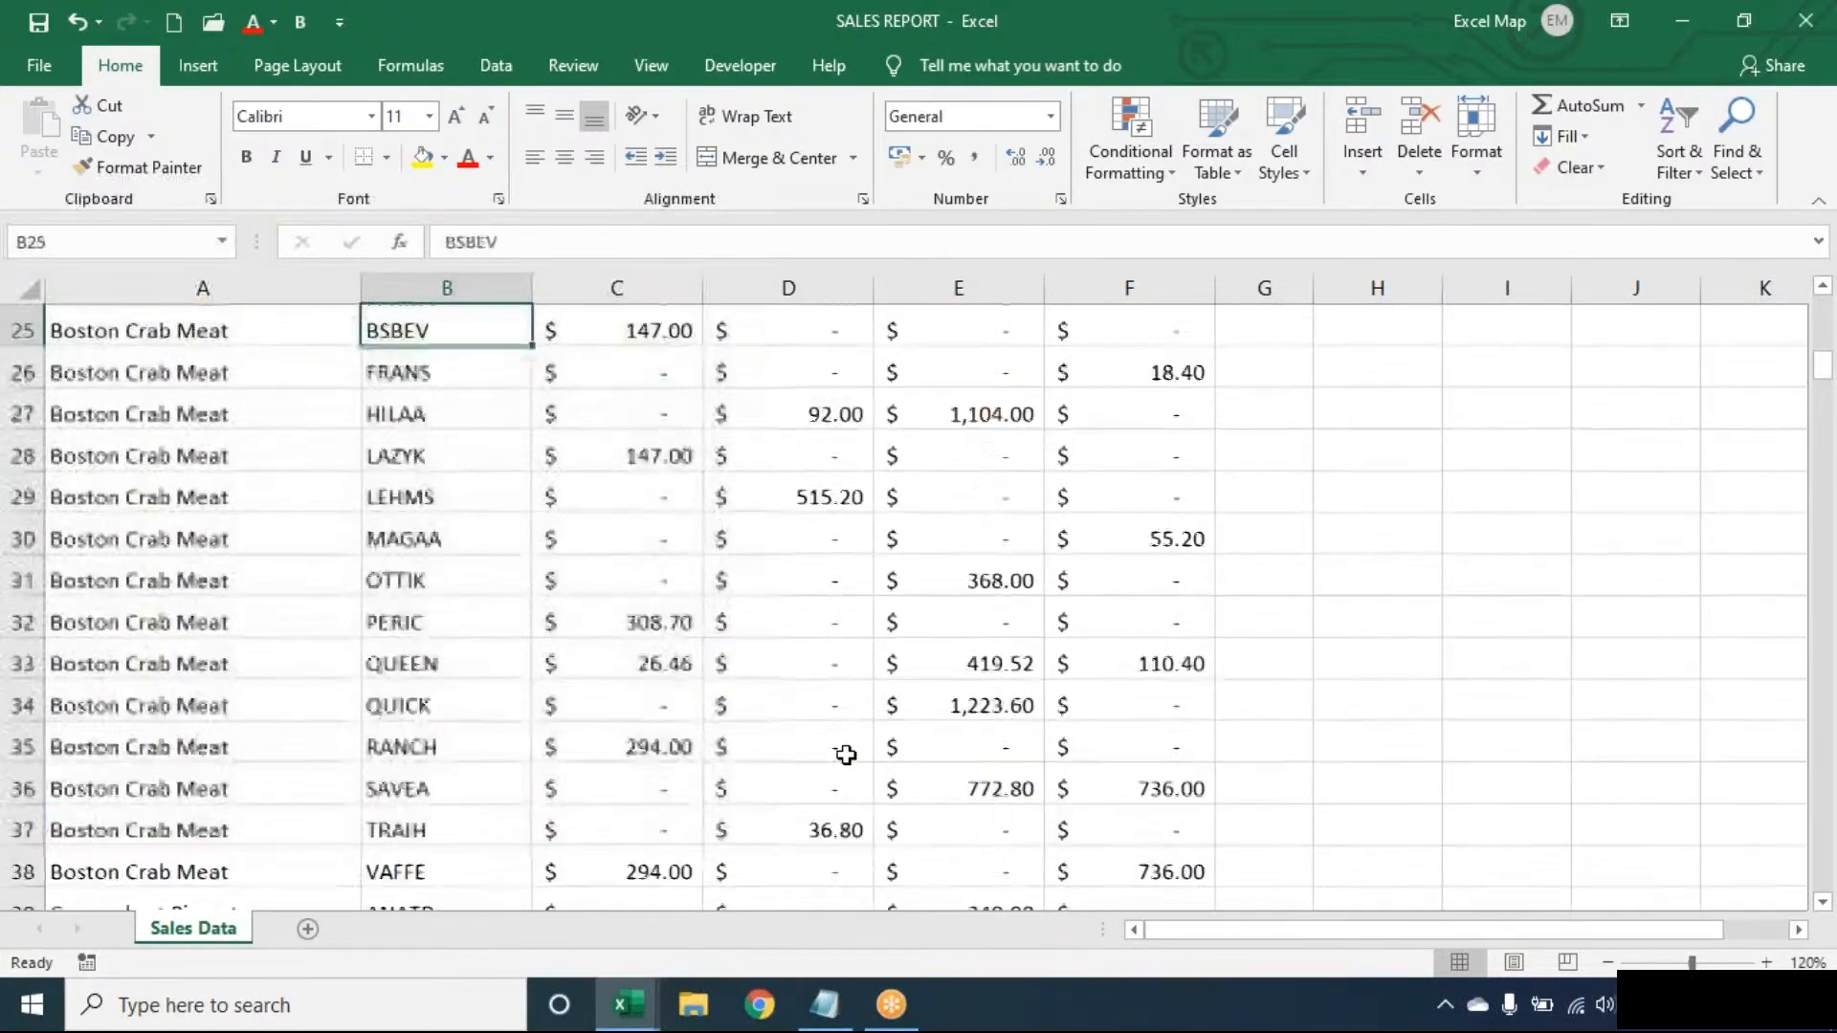
pyautogui.press('Down')
pyautogui.press('Down')
pyautogui.press('Down')
pyautogui.press('Down')
pyautogui.press('Down')
pyautogui.press('Down')
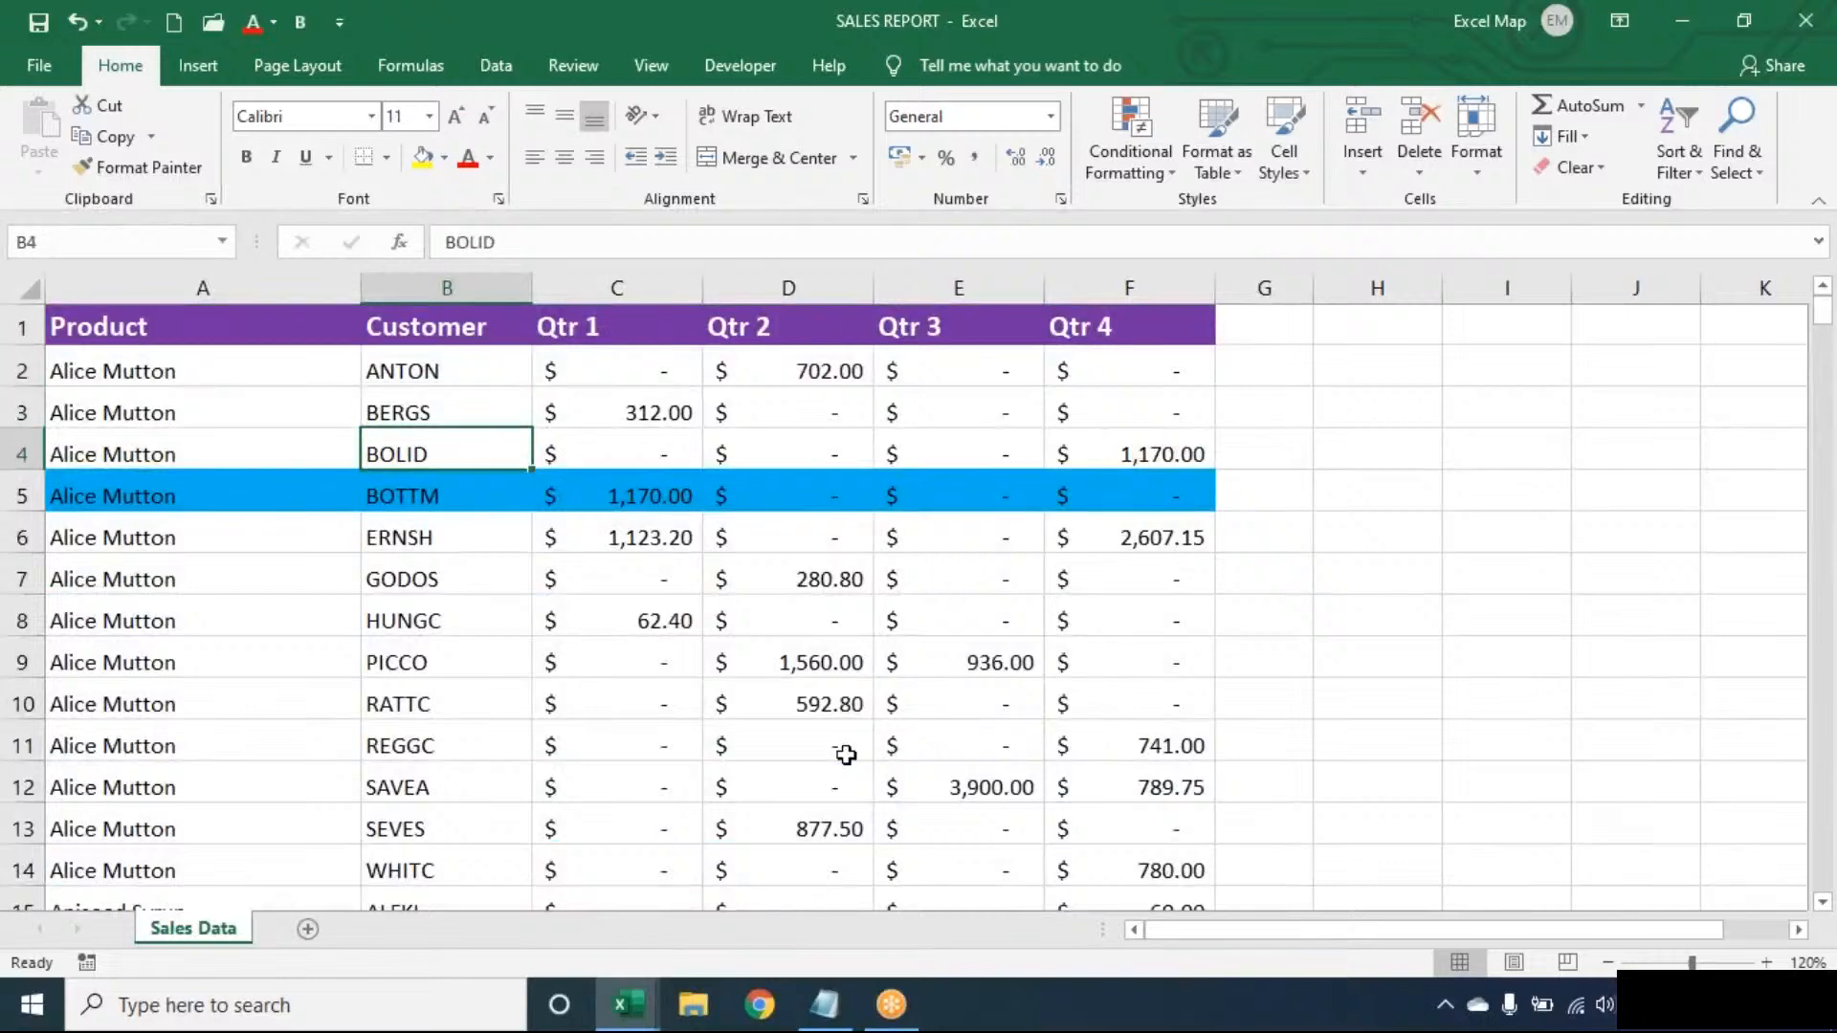
pyautogui.press('Up')
pyautogui.press('Up')
pyautogui.press('Up')
pyautogui.press('Up')
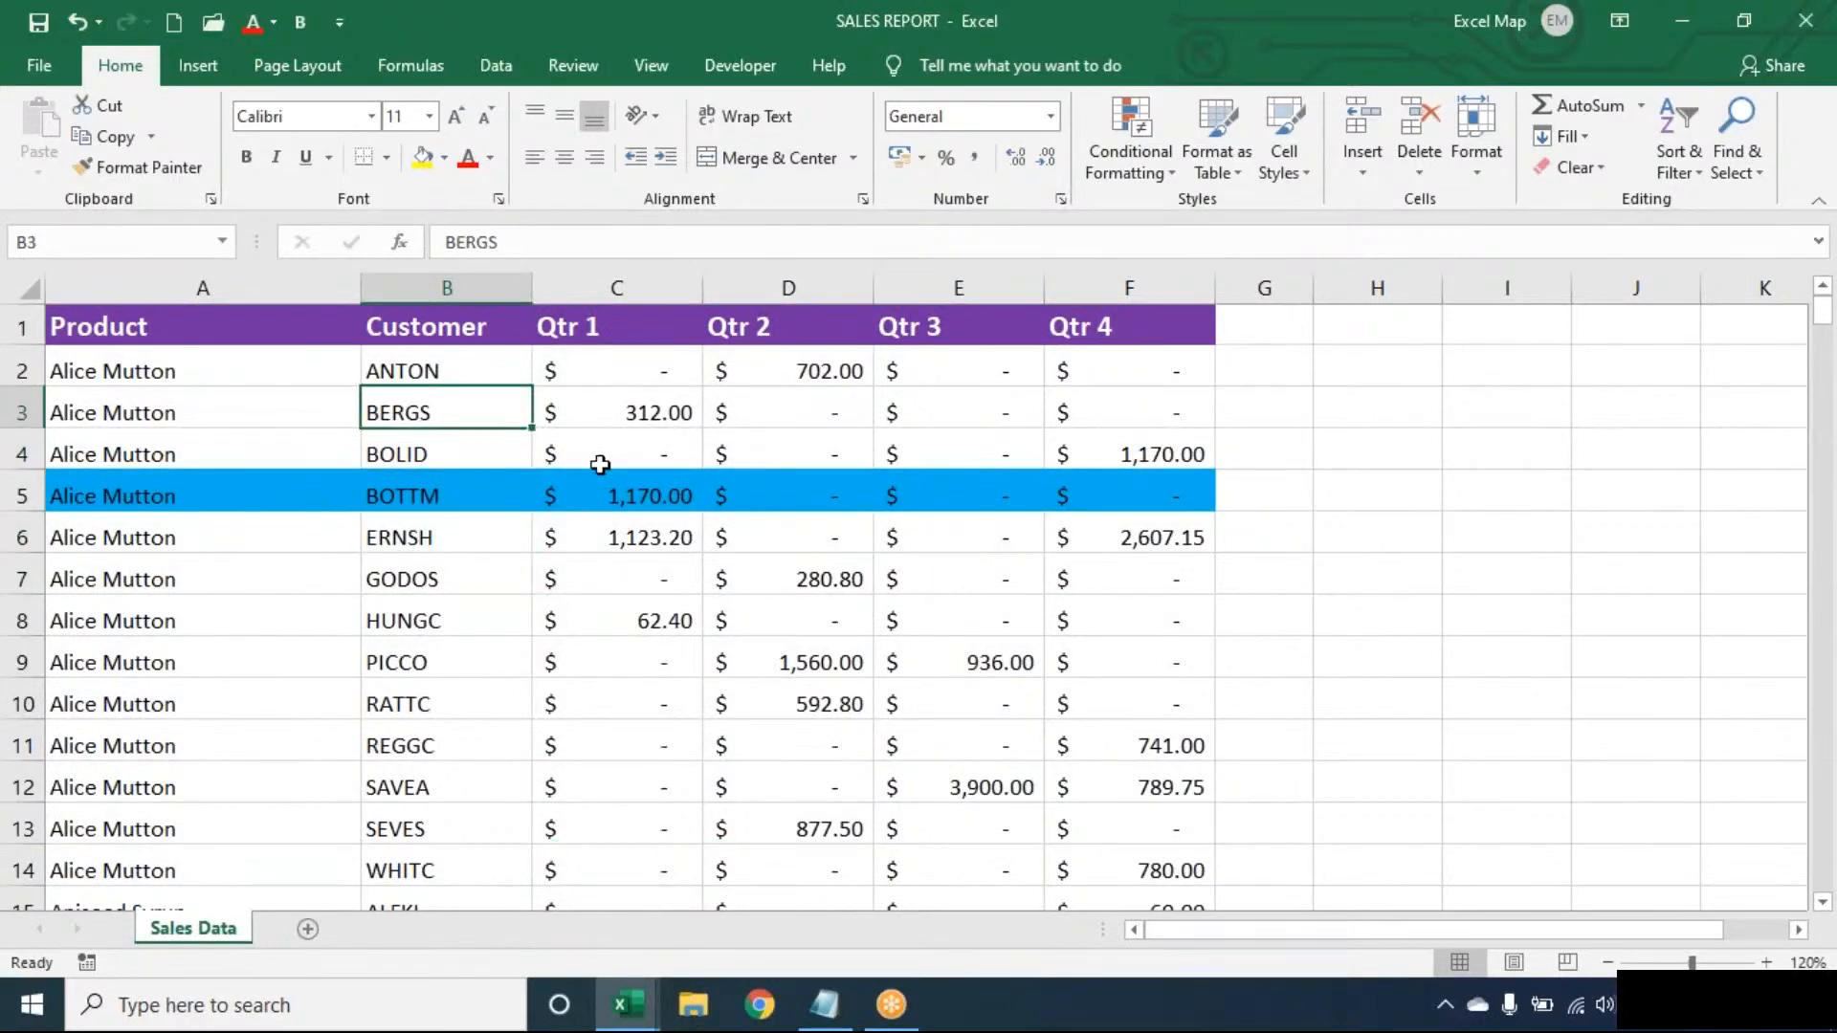
# - Start a new formula-based rule with the condition =$B3="BERGS"
pyautogui.click(1135, 151)
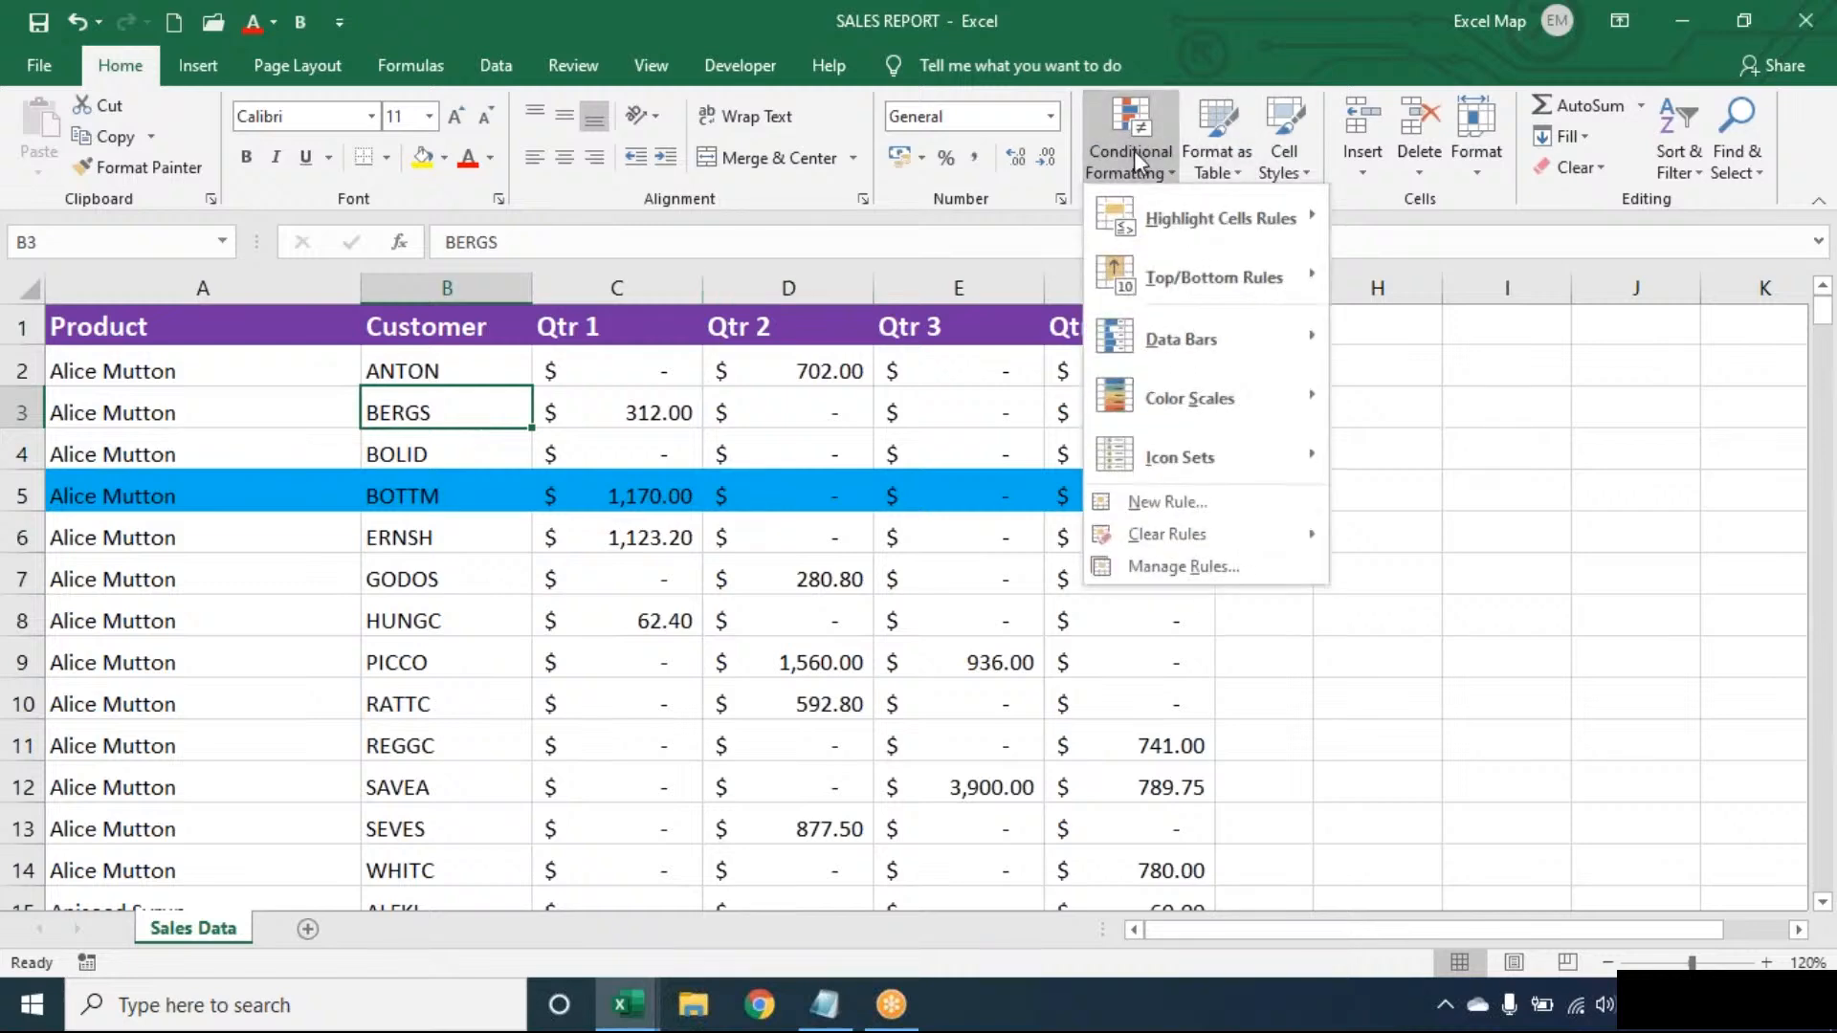
pyautogui.press('Escape')
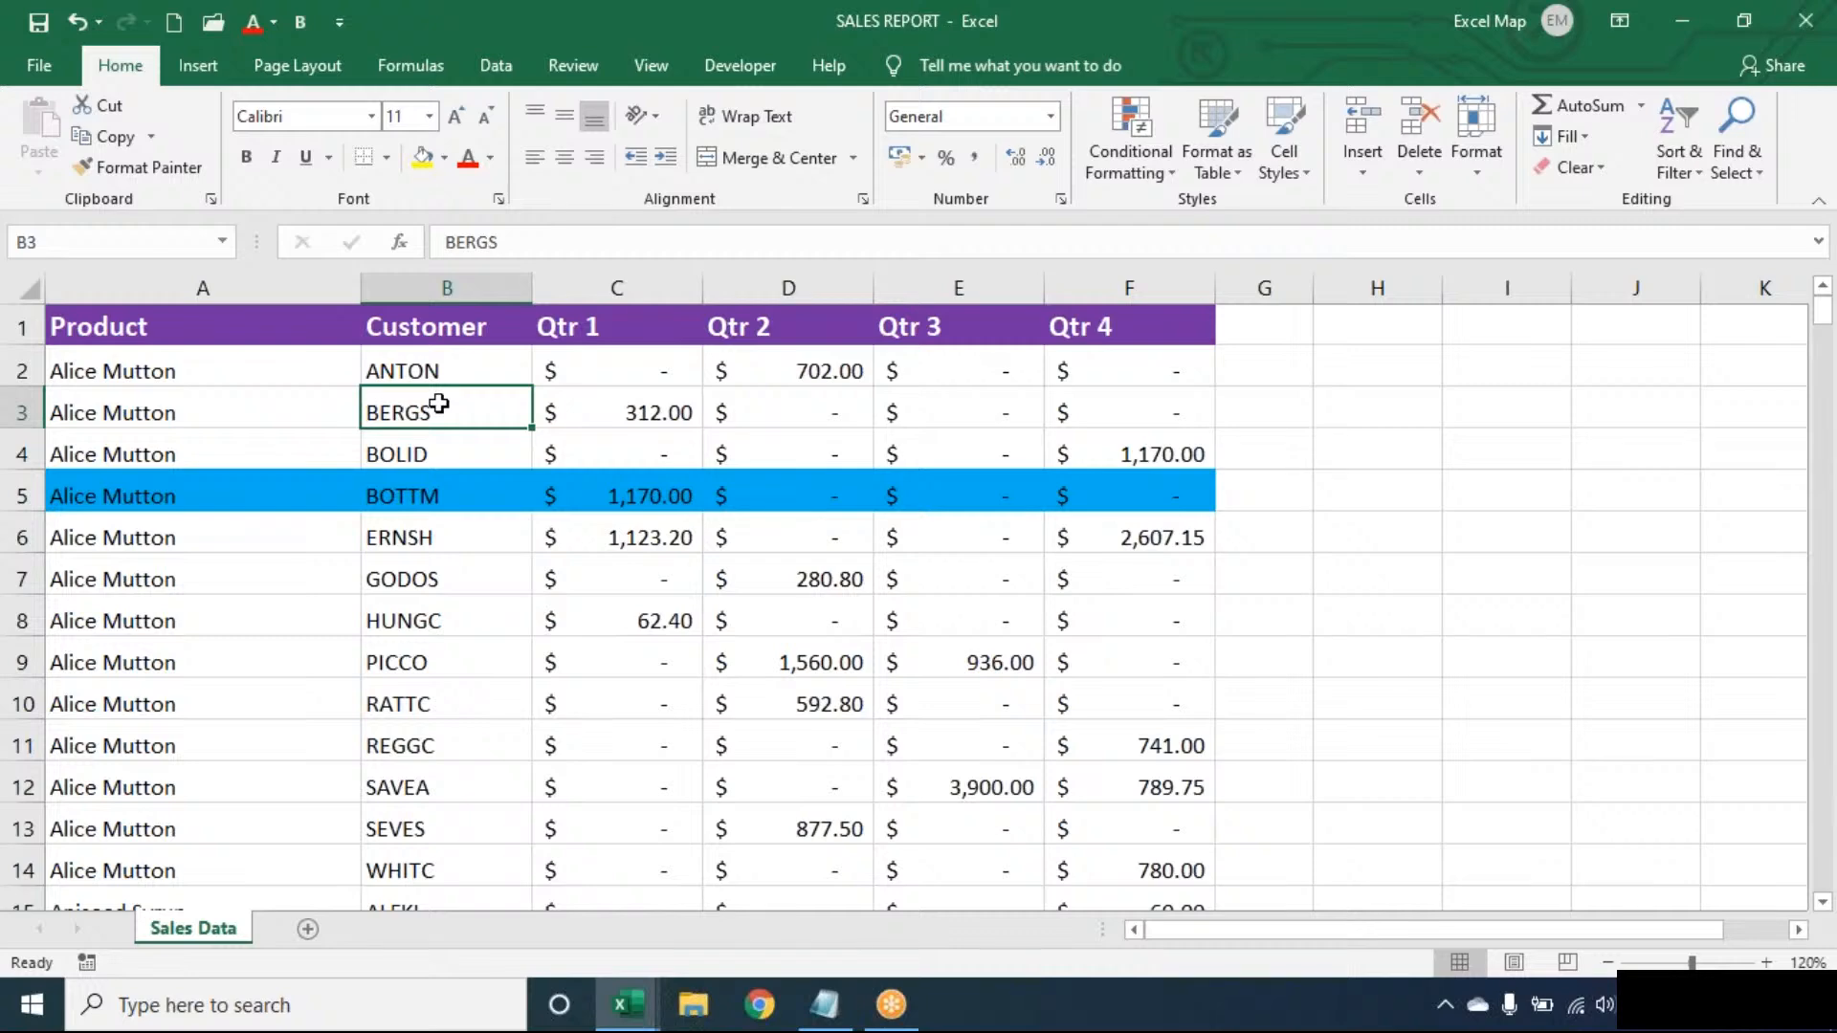
pyautogui.click(1148, 165)
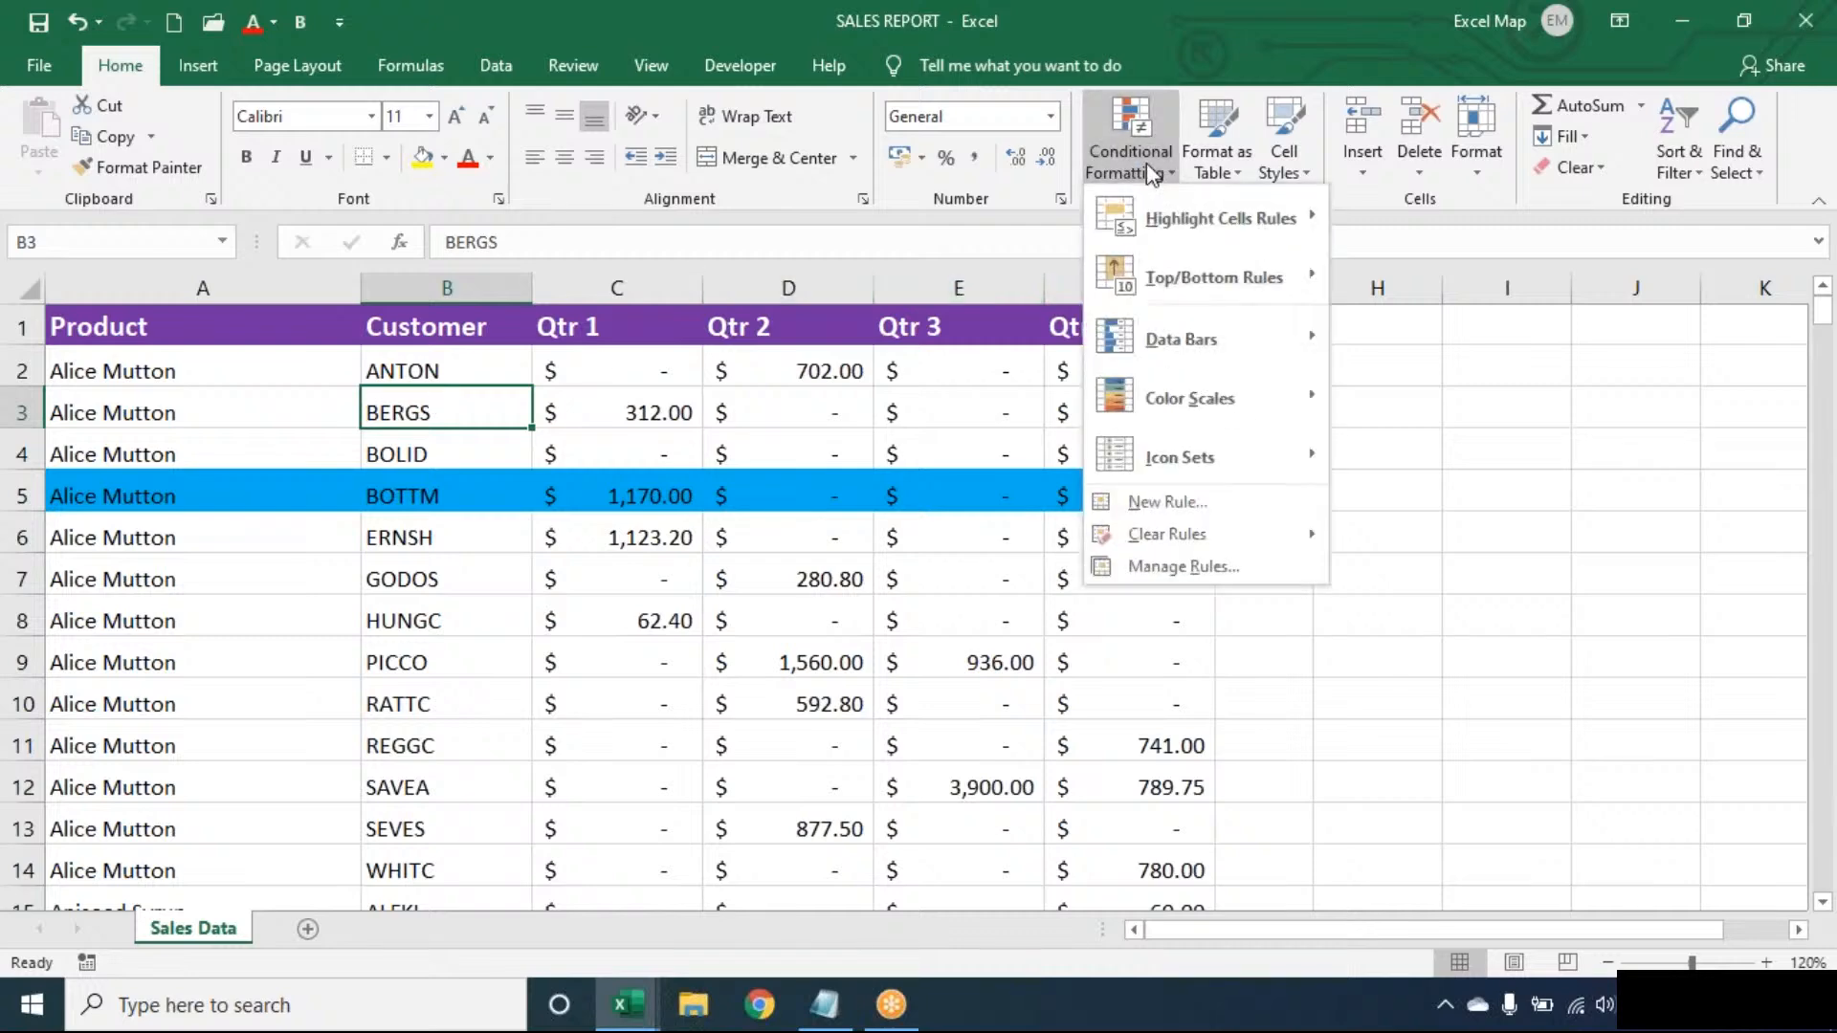
pyautogui.click(1209, 507)
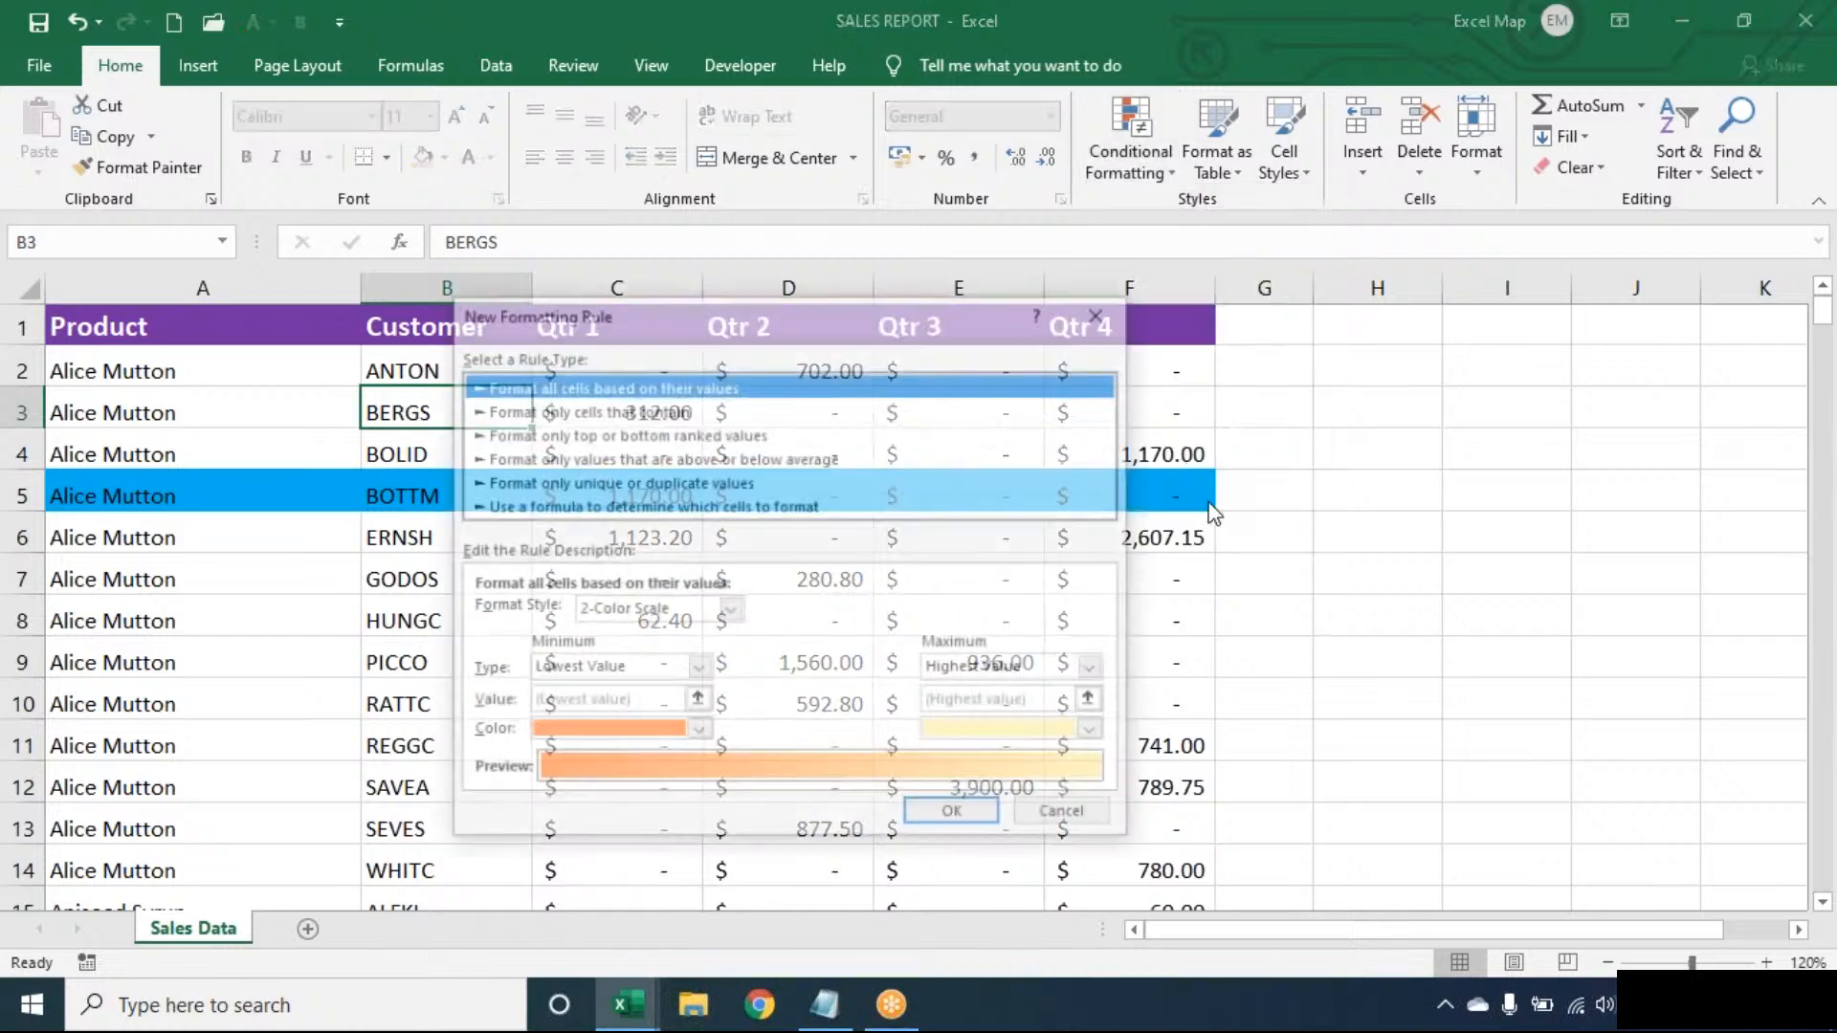
pyautogui.click(806, 507)
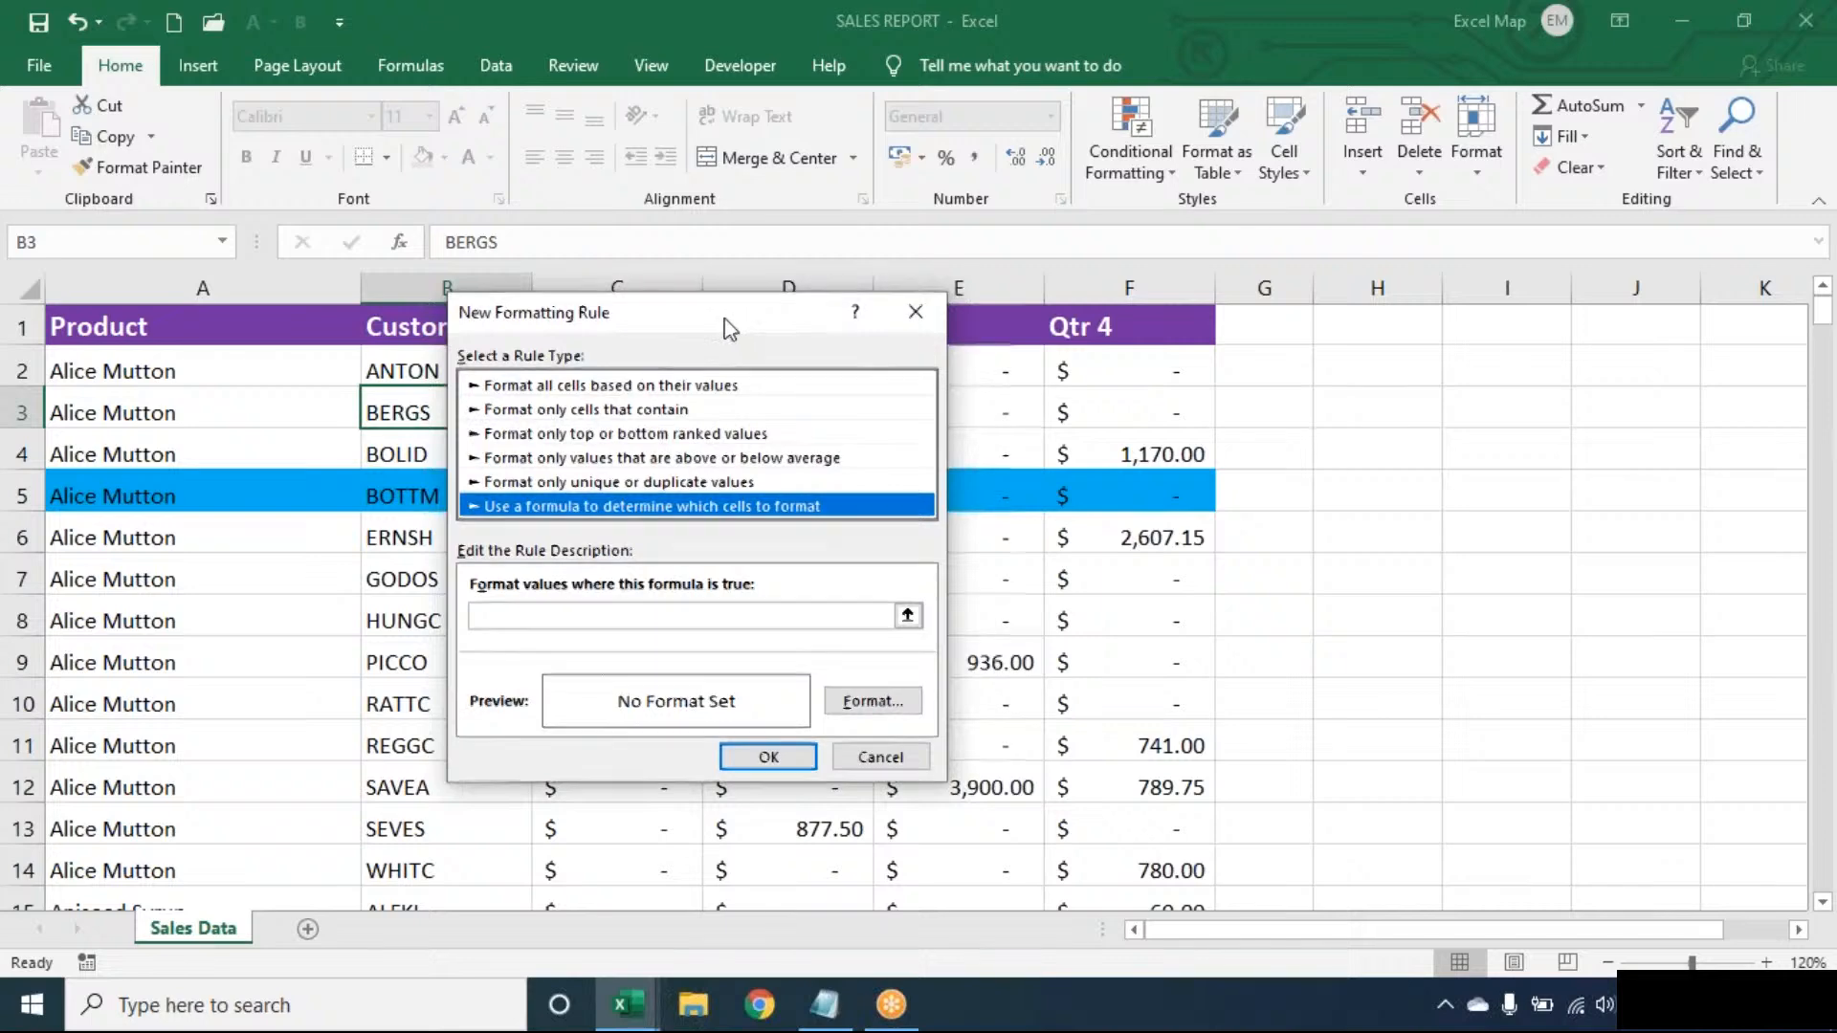
pyautogui.moveTo(727, 313); pyautogui.dragTo(976, 301)
pyautogui.click(831, 605)
pyautogui.write('=$B3')
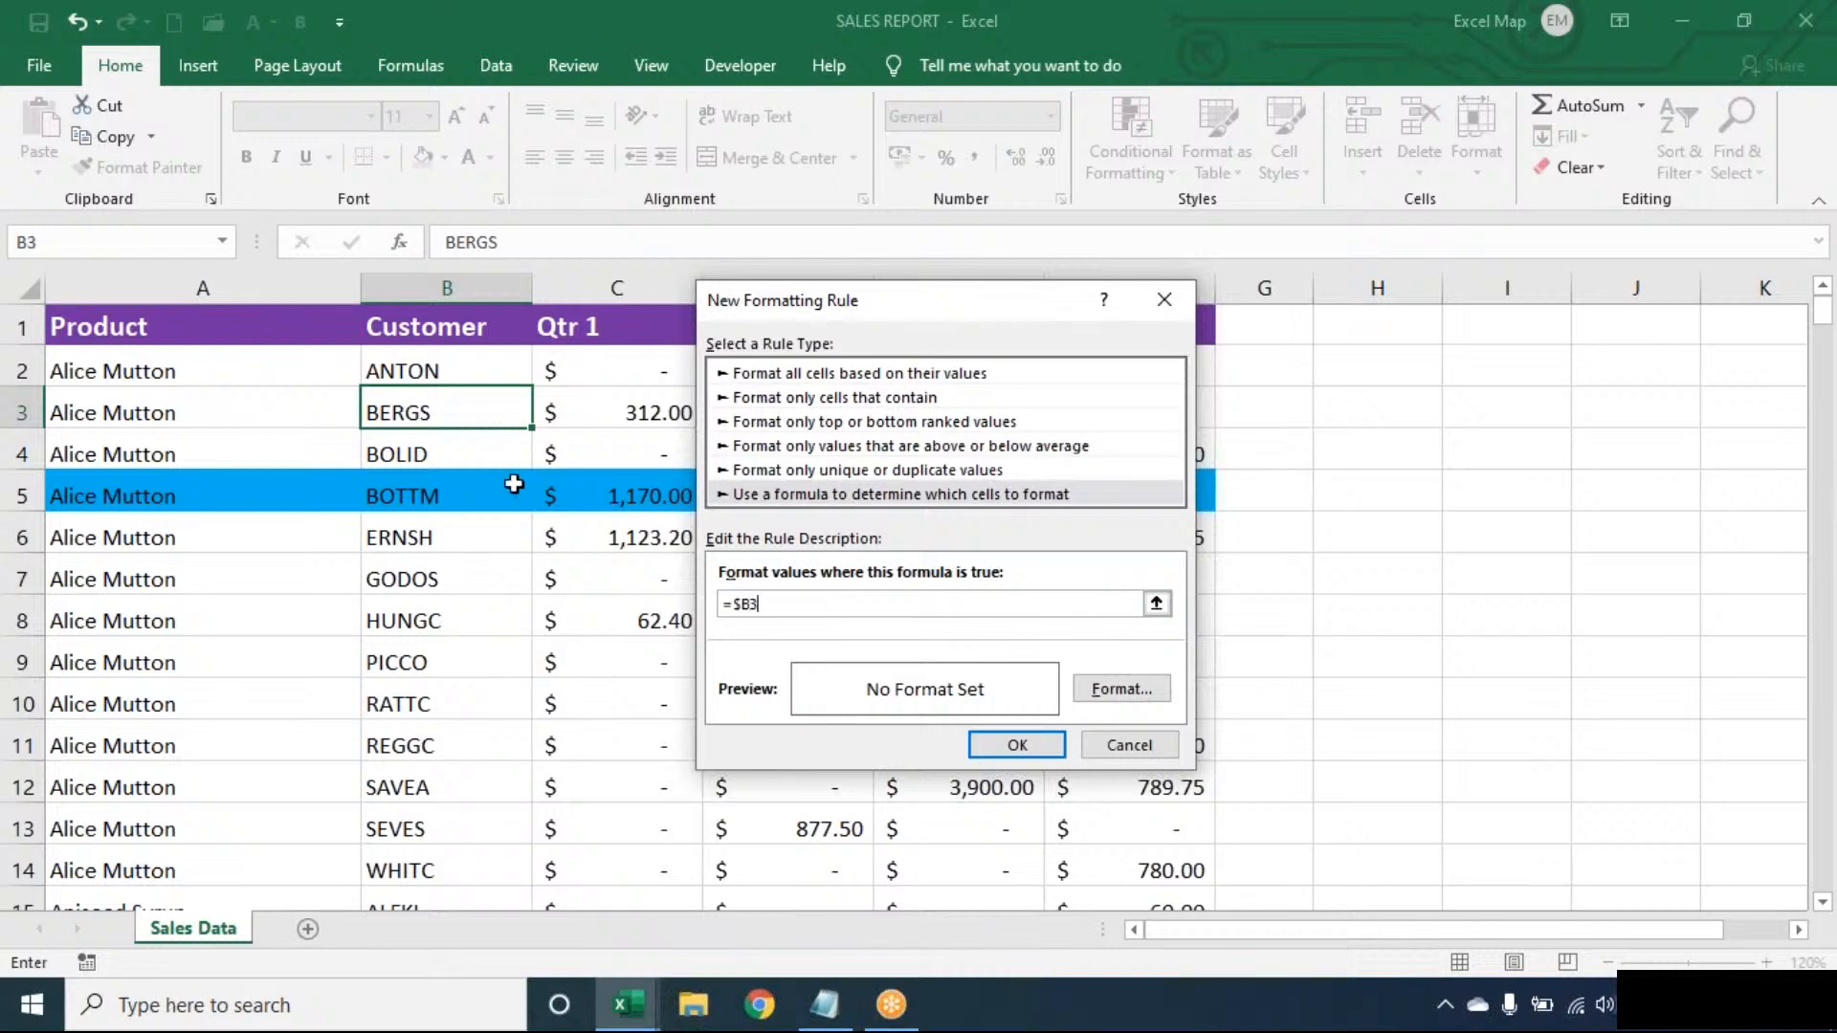
pyautogui.write('="BERGS"')
# - Give the BERGS rule an orange fill and save it
pyautogui.click(1119, 689)
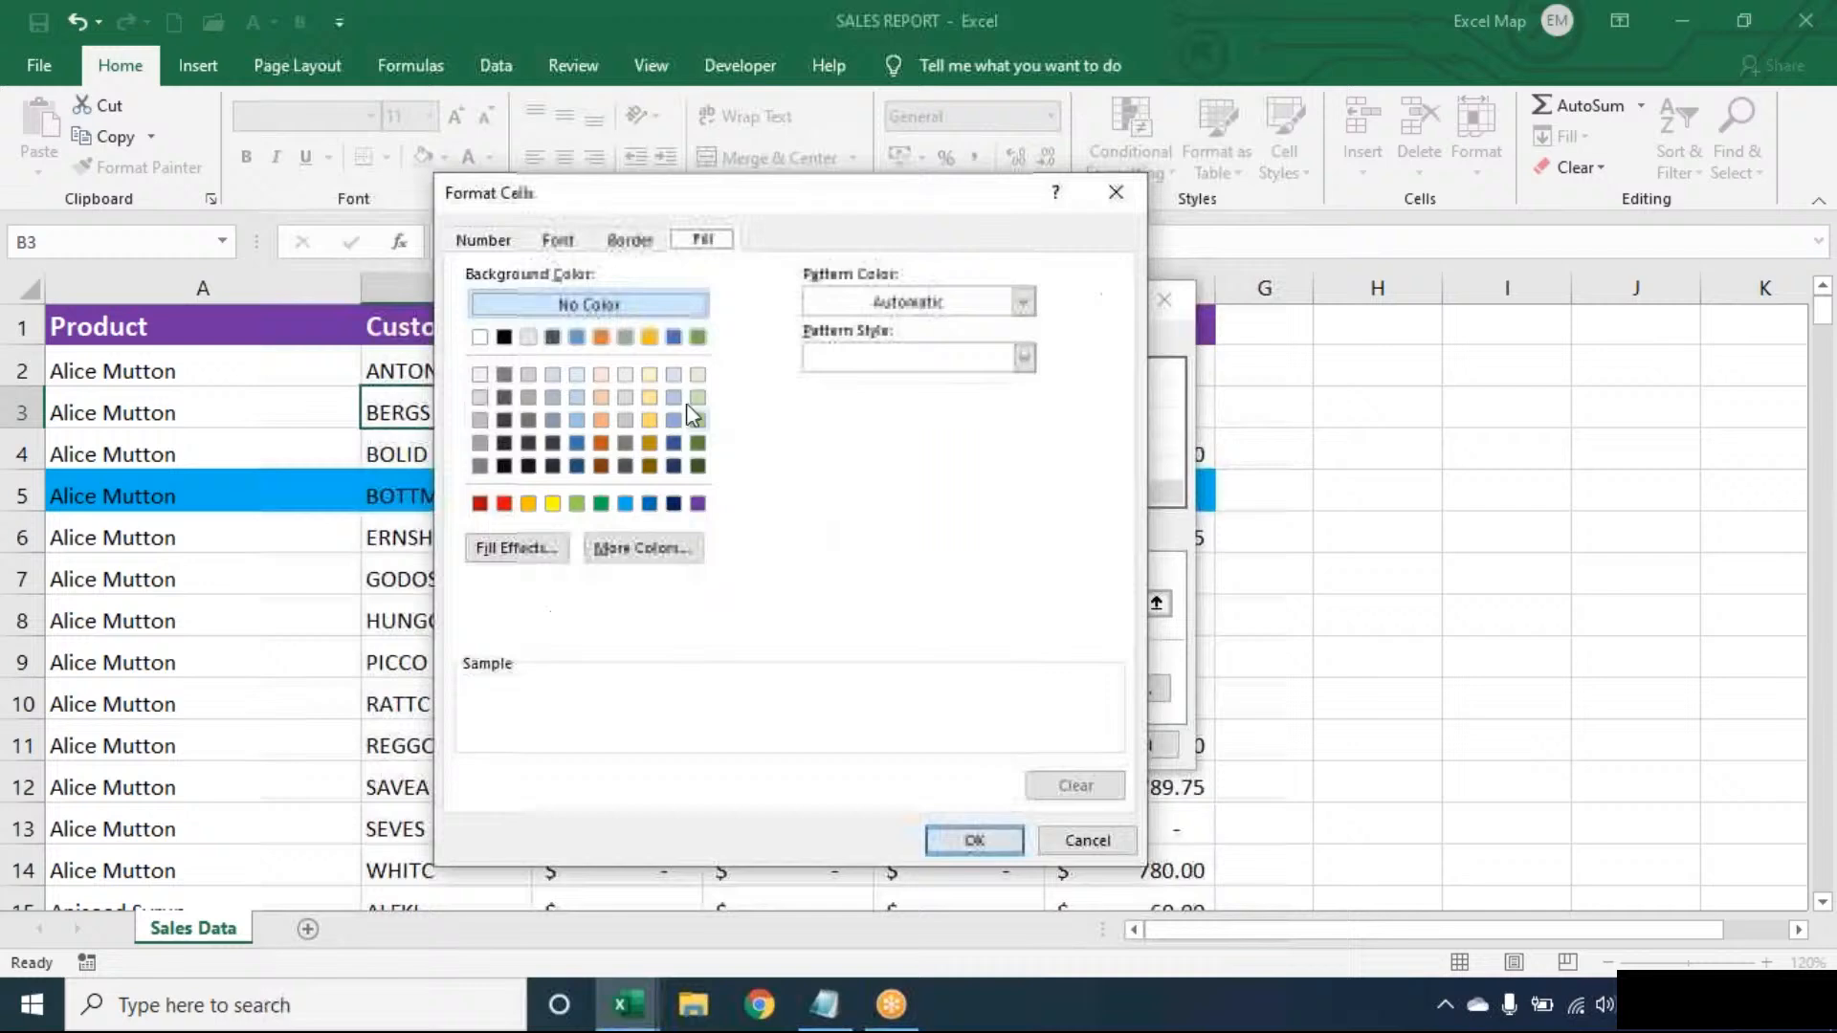
pyautogui.click(528, 503)
pyautogui.click(1014, 844)
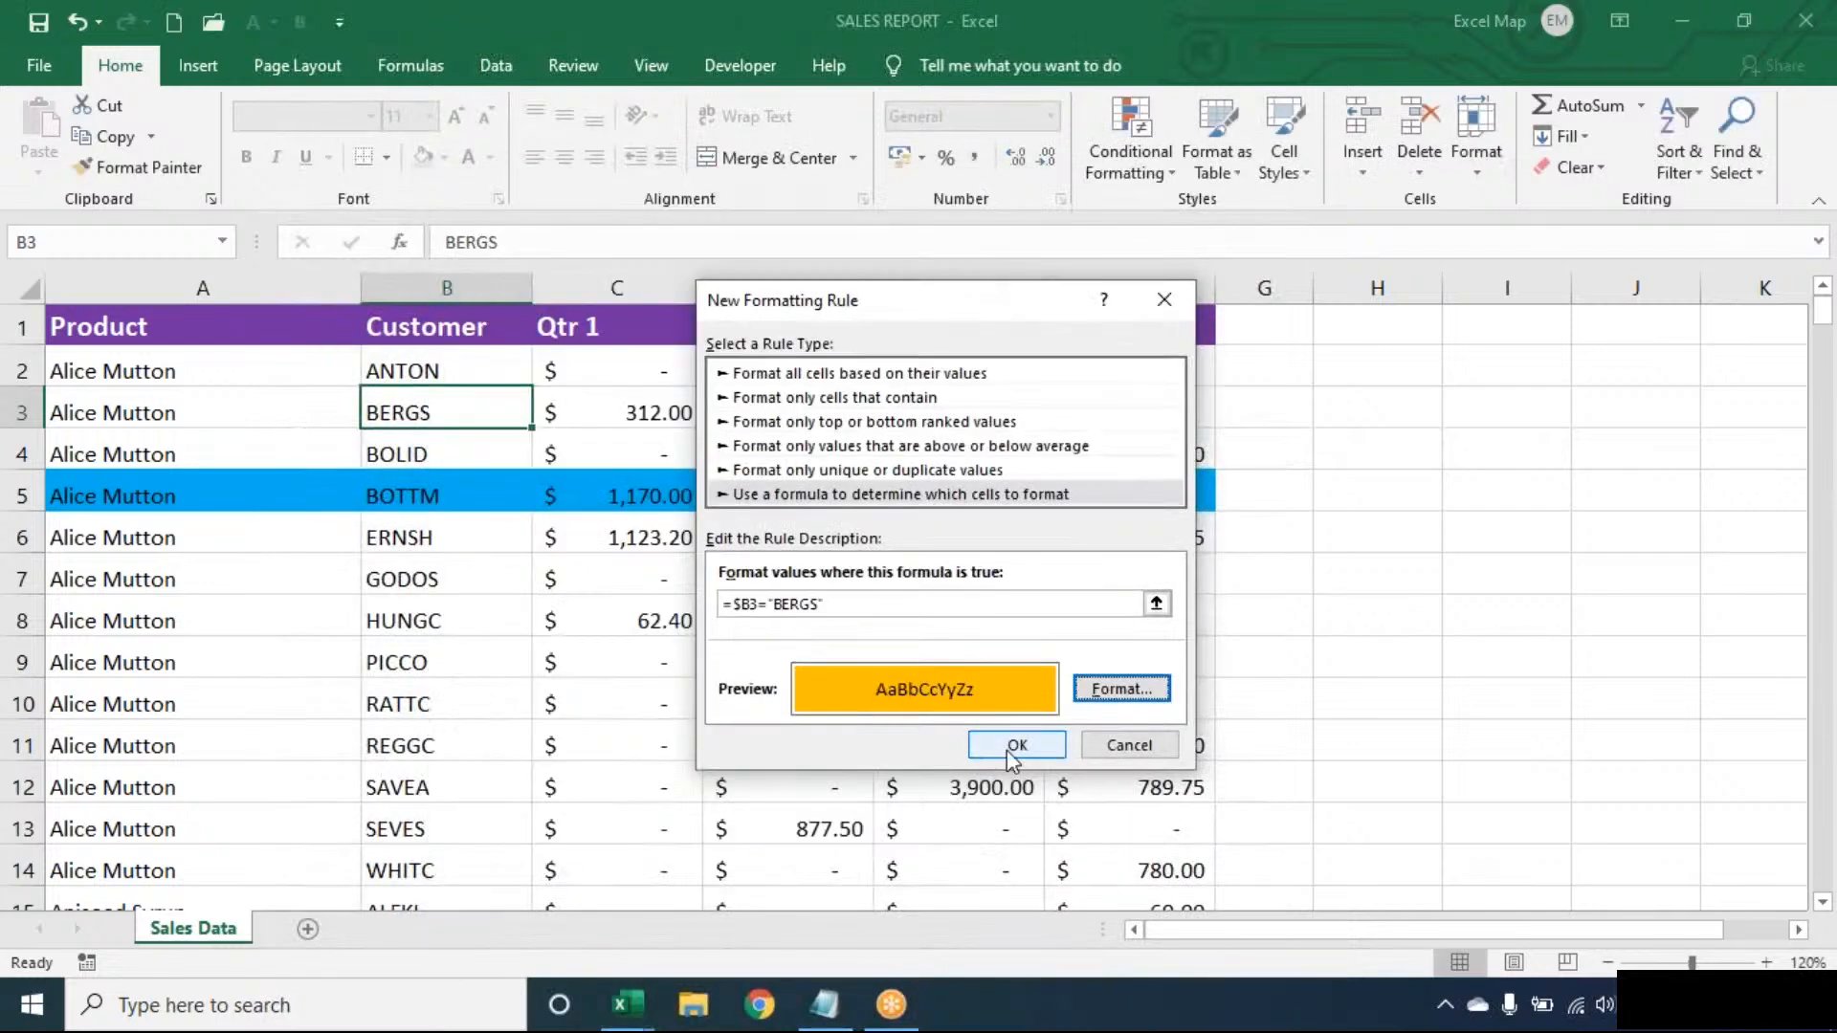
pyautogui.click(1014, 745)
# - Extend the BERGS rule's Applies to range to $A$1:$F$278 in Manage Rules
pyautogui.click(1121, 117)
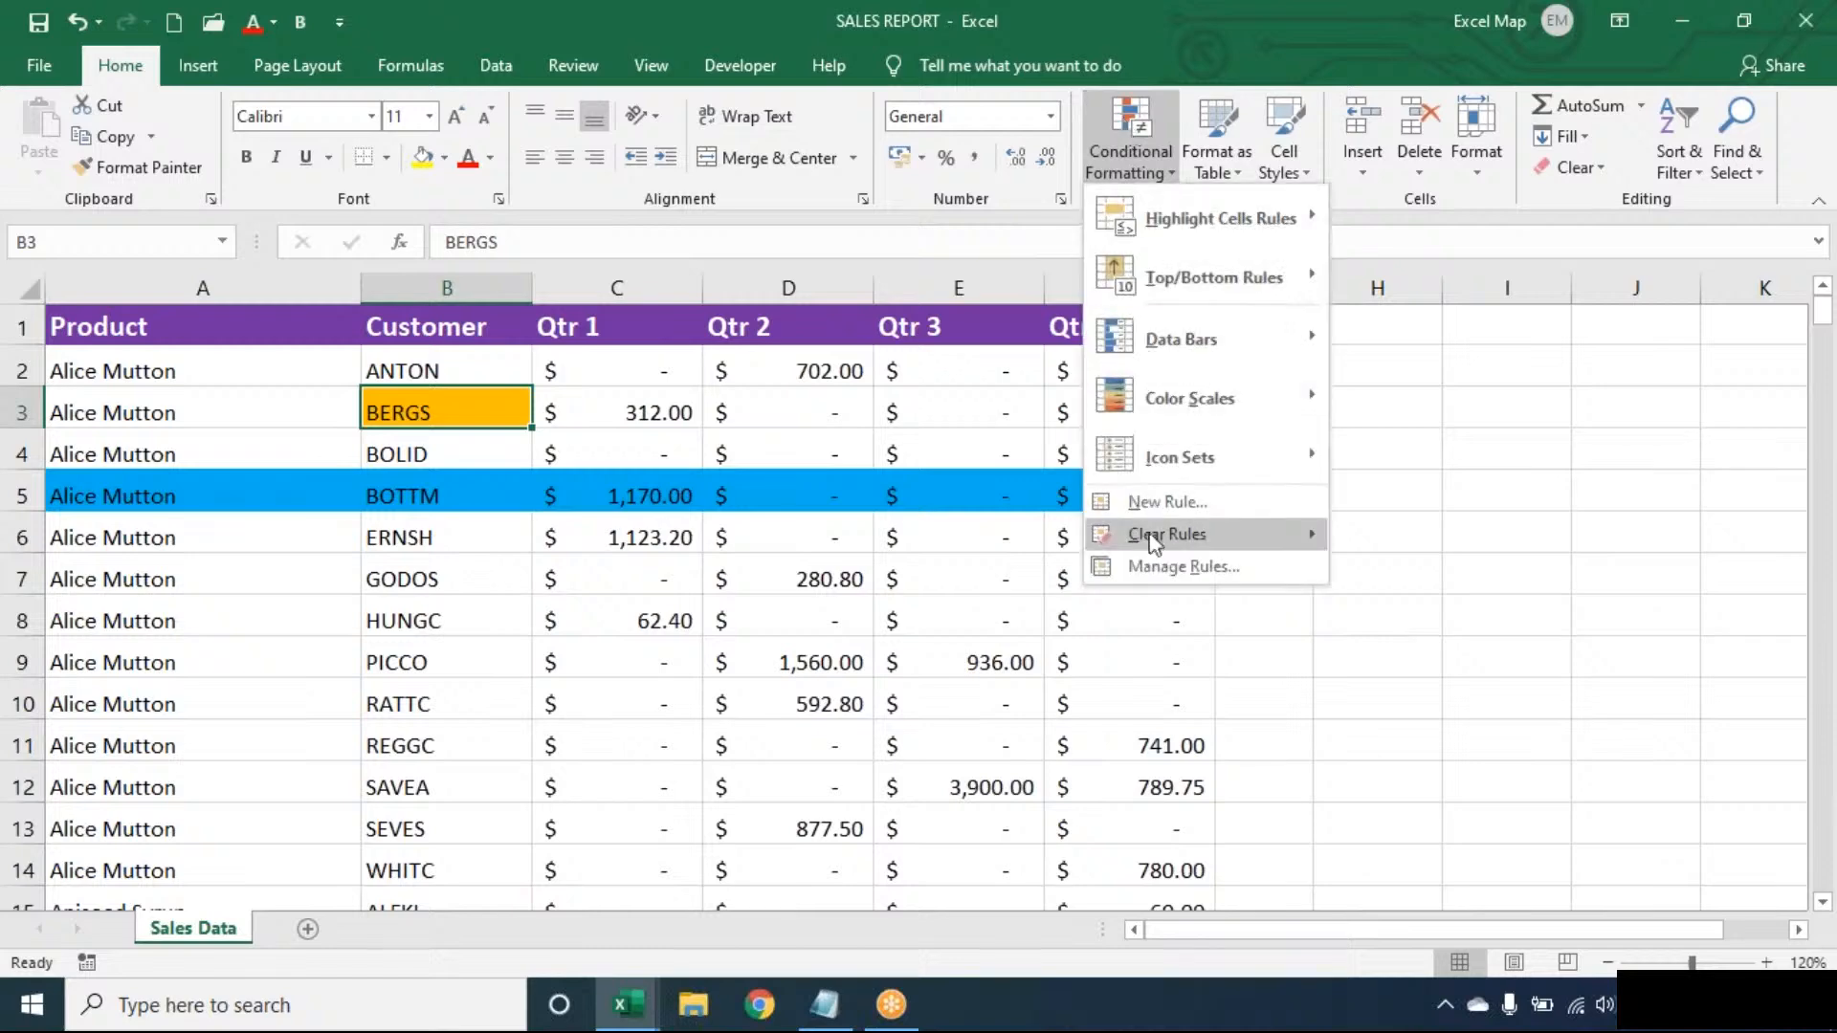
pyautogui.click(1146, 564)
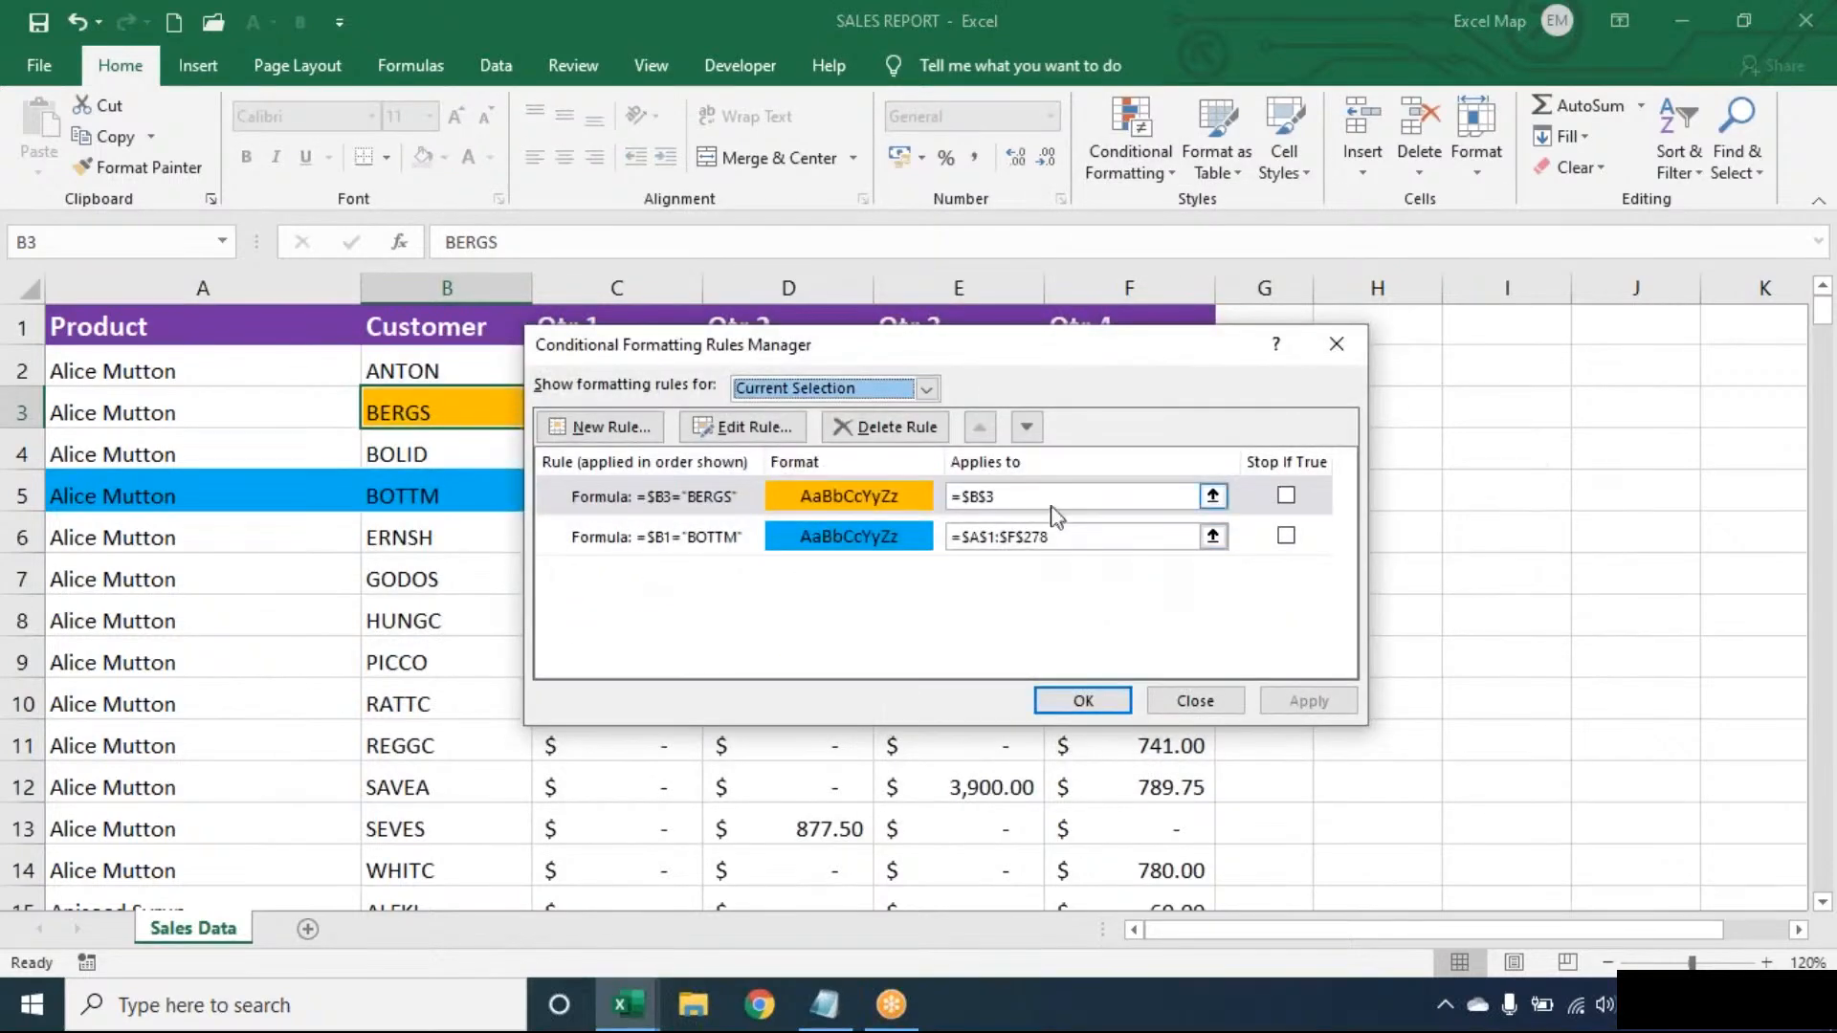
pyautogui.click(1049, 501)
pyautogui.press('BackSpace')
pyautogui.press('BackSpace')
pyautogui.press('BackSpace')
pyautogui.press('BackSpace')
pyautogui.press('BackSpace')
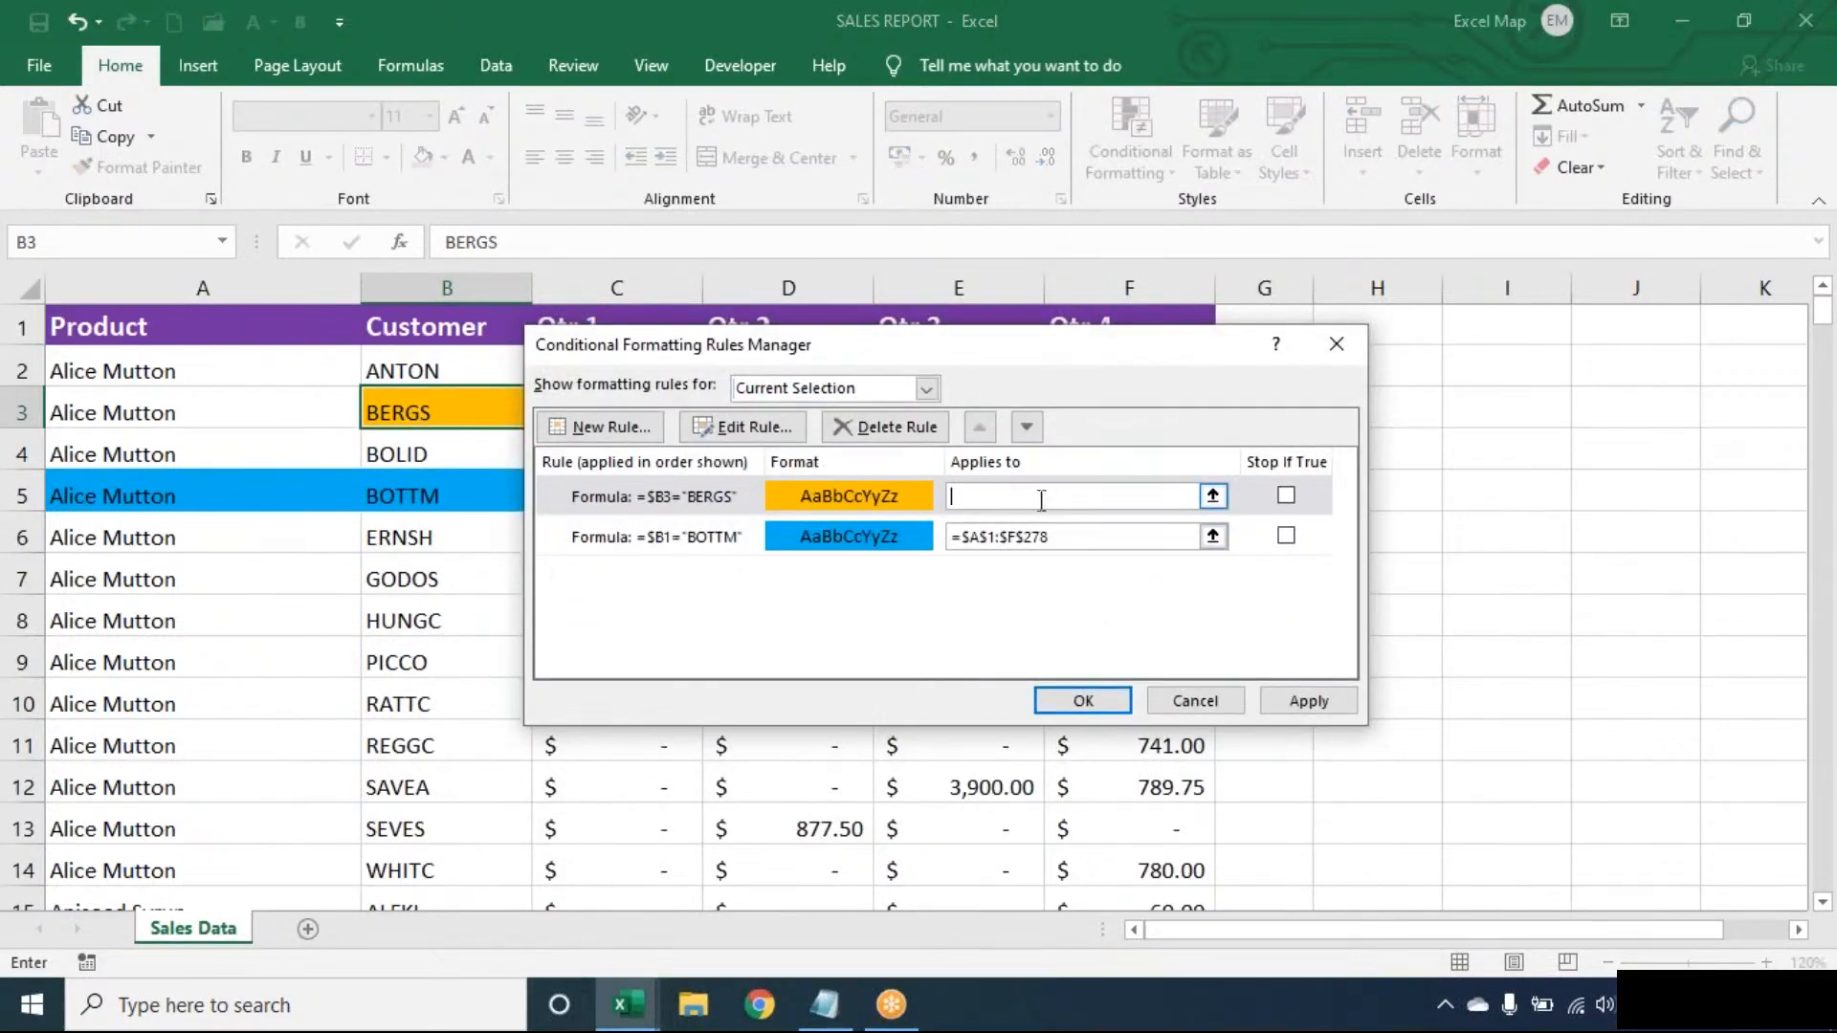
pyautogui.click(303, 445)
pyautogui.hotkey('ctrl', 'a')
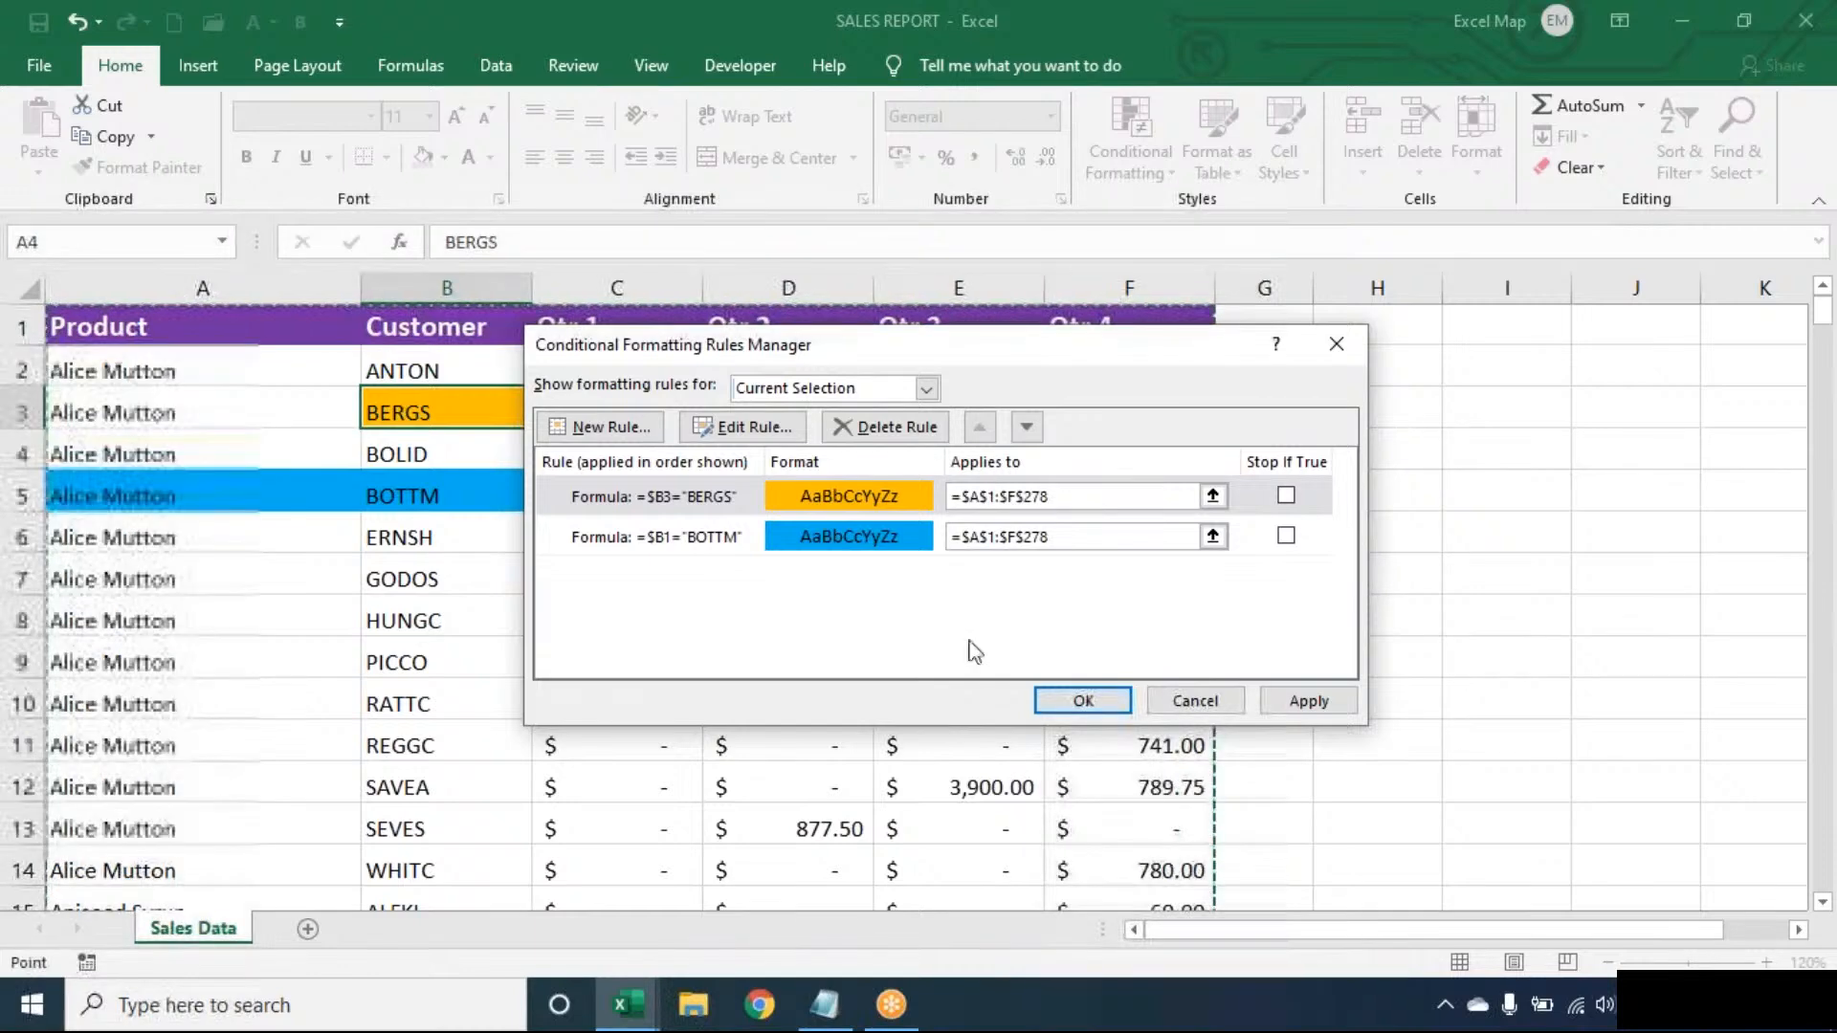
pyautogui.click(1077, 698)
# - Browse column B to check the orange BERGS rows, returning to the first customer entry
pyautogui.press('Down')
pyautogui.press('Down')
pyautogui.press('Down')
pyautogui.press('Down')
pyautogui.press('Down')
pyautogui.press('Down')
pyautogui.press('Down')
pyautogui.press('Down')
pyautogui.press('Down')
pyautogui.press('Down')
pyautogui.press('Down')
pyautogui.press('Down')
pyautogui.press('Down')
pyautogui.press('Down')
pyautogui.press('Down')
pyautogui.press('Down')
pyautogui.press('Down')
pyautogui.press('Down')
pyautogui.press('Down')
pyautogui.press('Down')
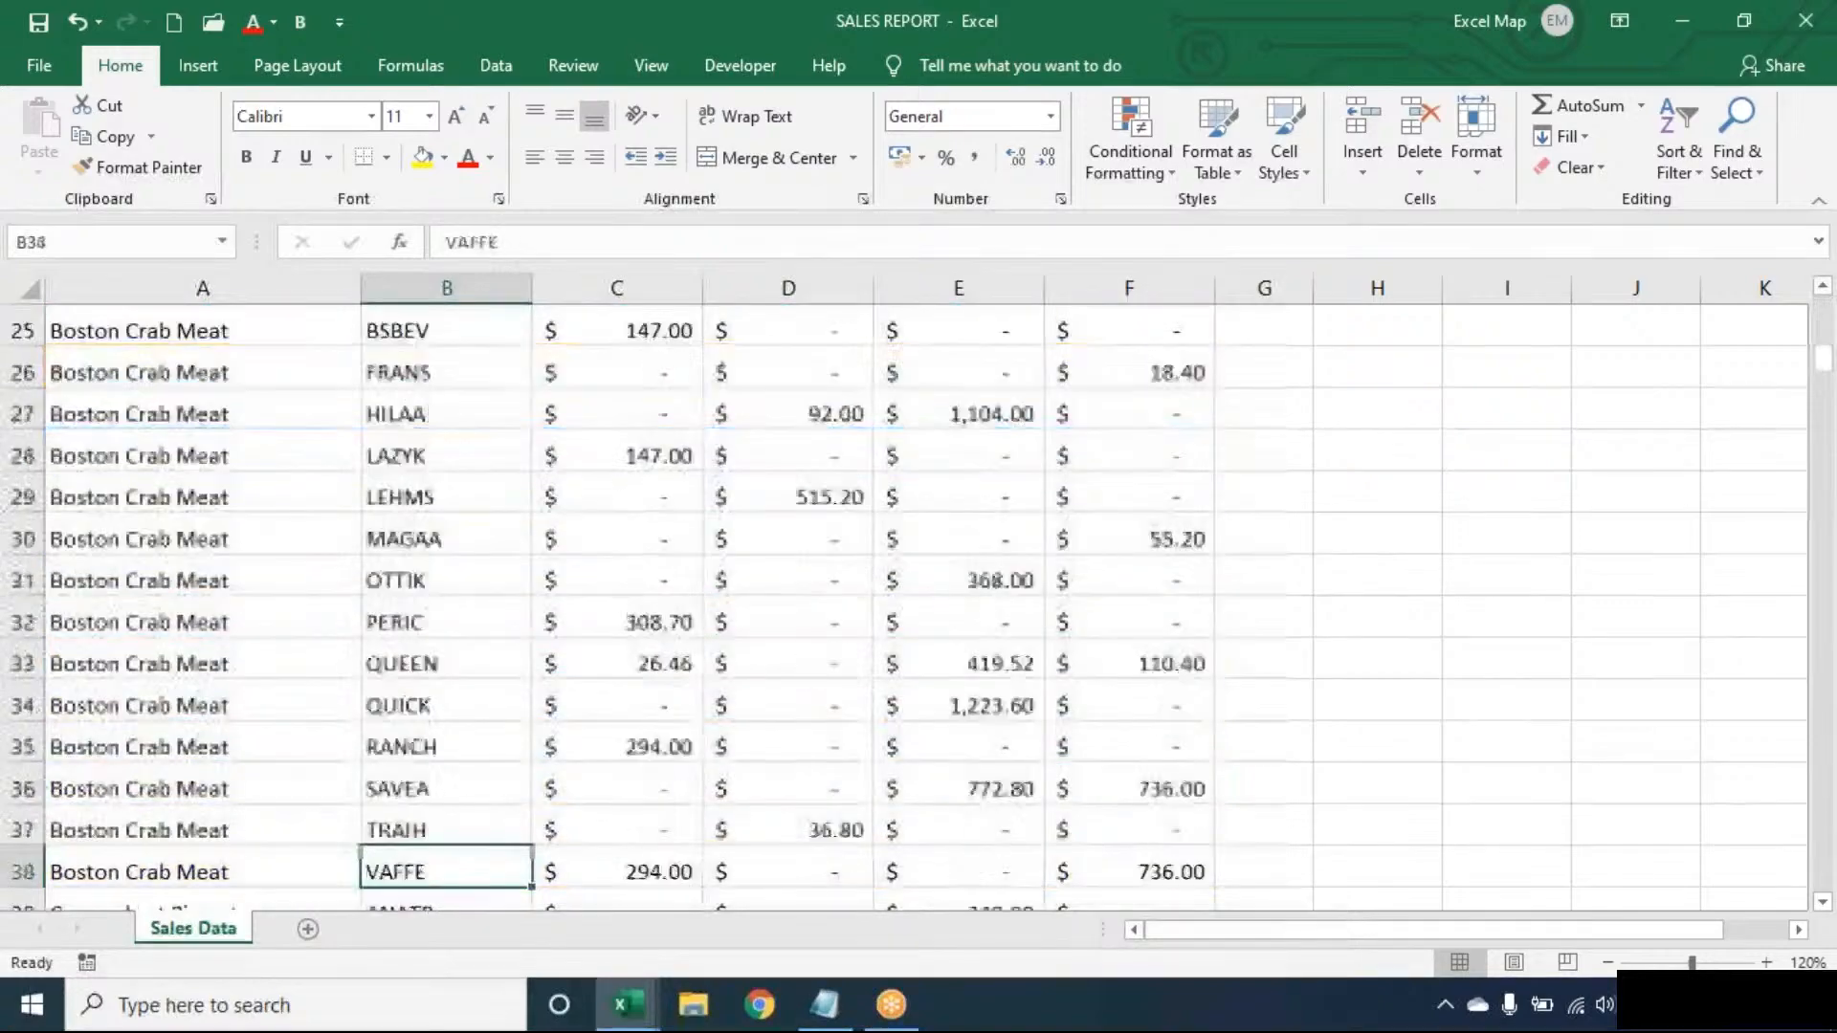
pyautogui.press('Down')
pyautogui.press('Down')
pyautogui.press('Down')
pyautogui.press('Down')
pyautogui.press('Down')
pyautogui.press('Down')
pyautogui.press('Down')
pyautogui.press('Down')
pyautogui.press('Down')
pyautogui.press('Down')
pyautogui.press('Up')
pyautogui.press('Up')
pyautogui.press('Up')
pyautogui.press('Up')
pyautogui.press('Up')
pyautogui.press('Up')
pyautogui.press('Up')
pyautogui.press('Up')
pyautogui.press('Up')
pyautogui.press('Up')
pyautogui.press('Up')
pyautogui.press('Up')
pyautogui.press('Up')
pyautogui.press('Up')
pyautogui.press('Up')
pyautogui.press('Up')
pyautogui.press('Up')
pyautogui.press('Up')
pyautogui.press('Up')
pyautogui.press('Up')
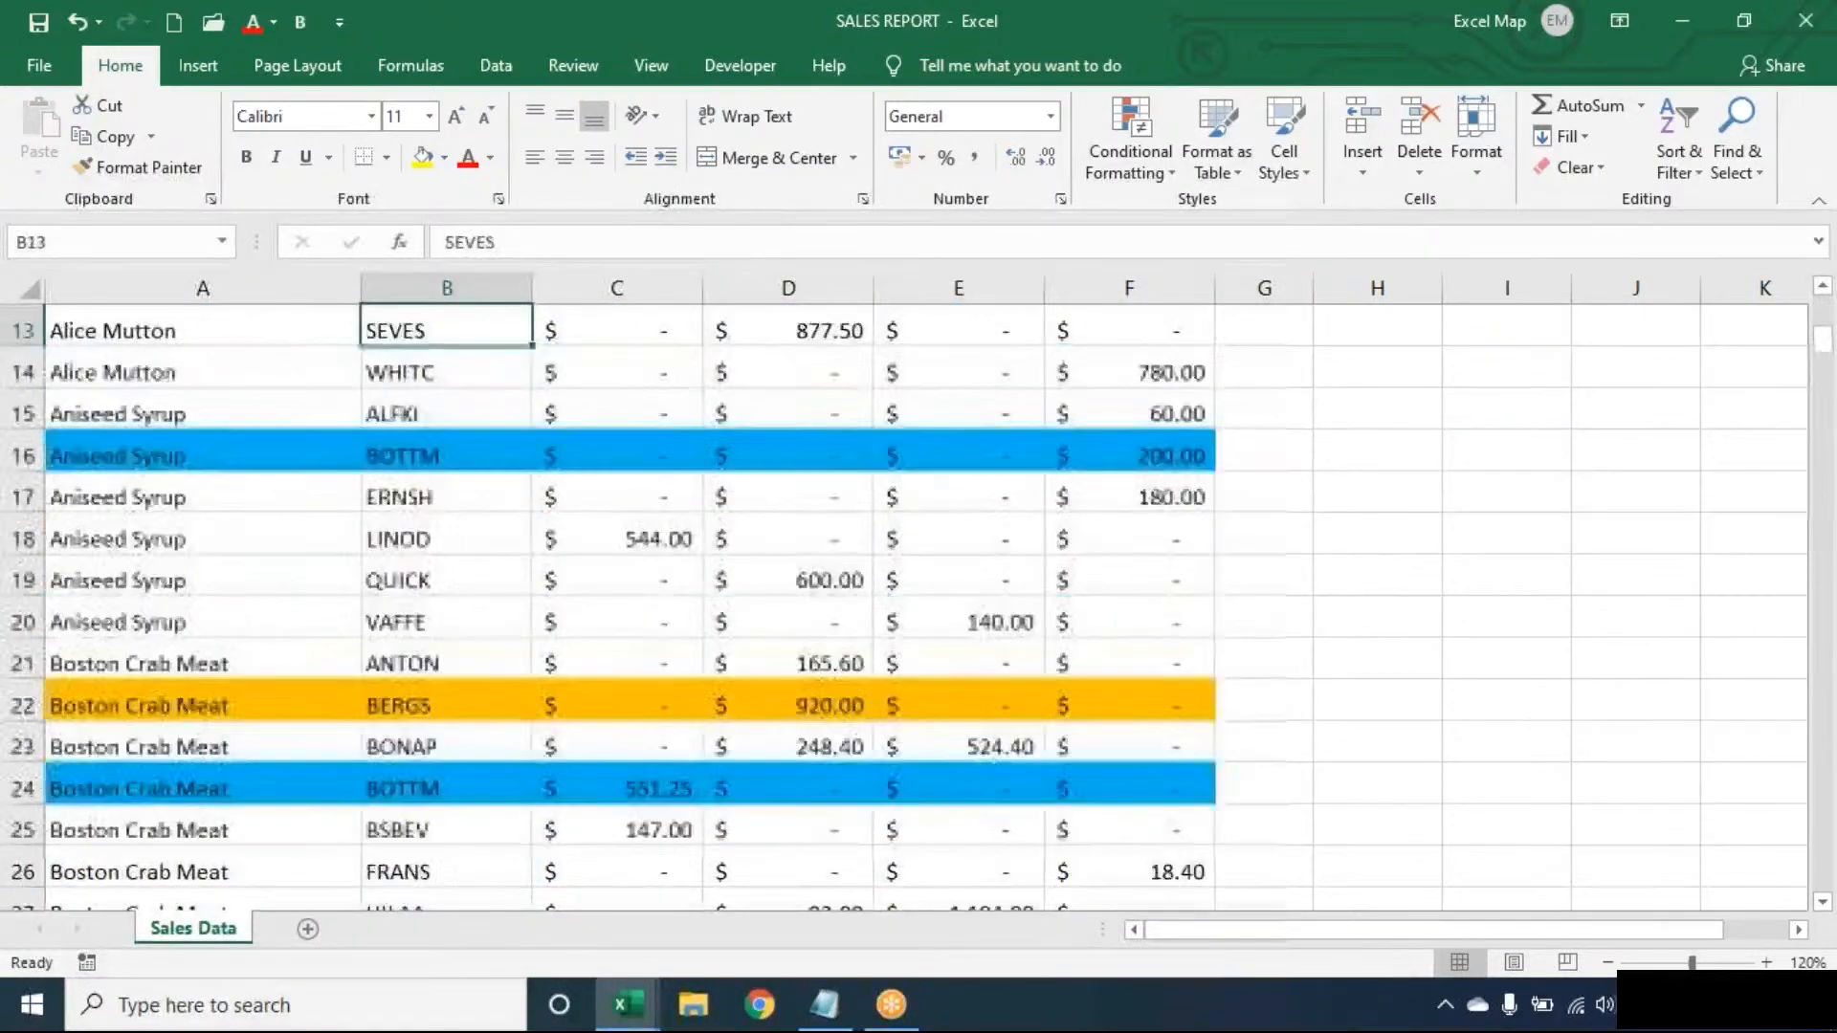
pyautogui.press('Up')
pyautogui.press('Up')
pyautogui.press('Up')
pyautogui.press('Up')
pyautogui.press('Up')
pyautogui.press('Up')
pyautogui.press('Up')
pyautogui.press('Up')
pyautogui.press('Up')
pyautogui.press('Up')
pyautogui.press('Up')
pyautogui.press('Up')
pyautogui.press('Down')
pyautogui.hotkey('alt', 'd')
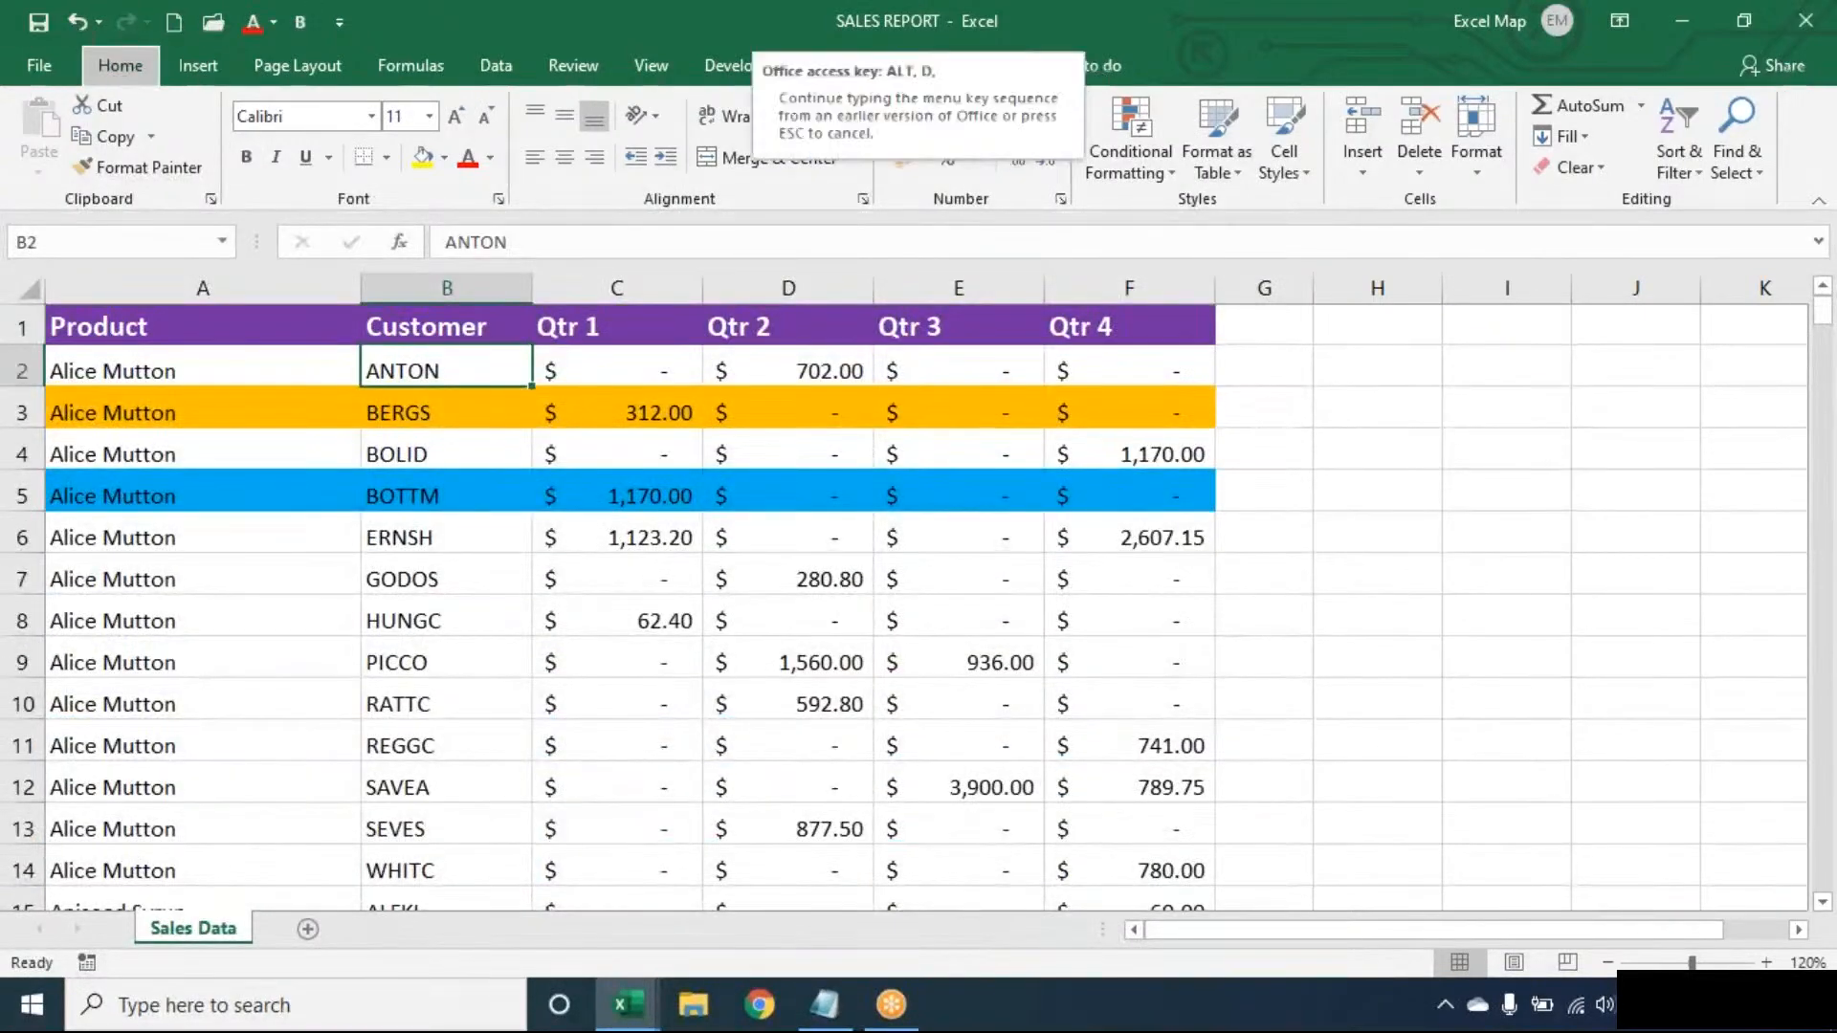
# - Set a Customer sort on Cell Color with orange On Top
pyautogui.press('s')
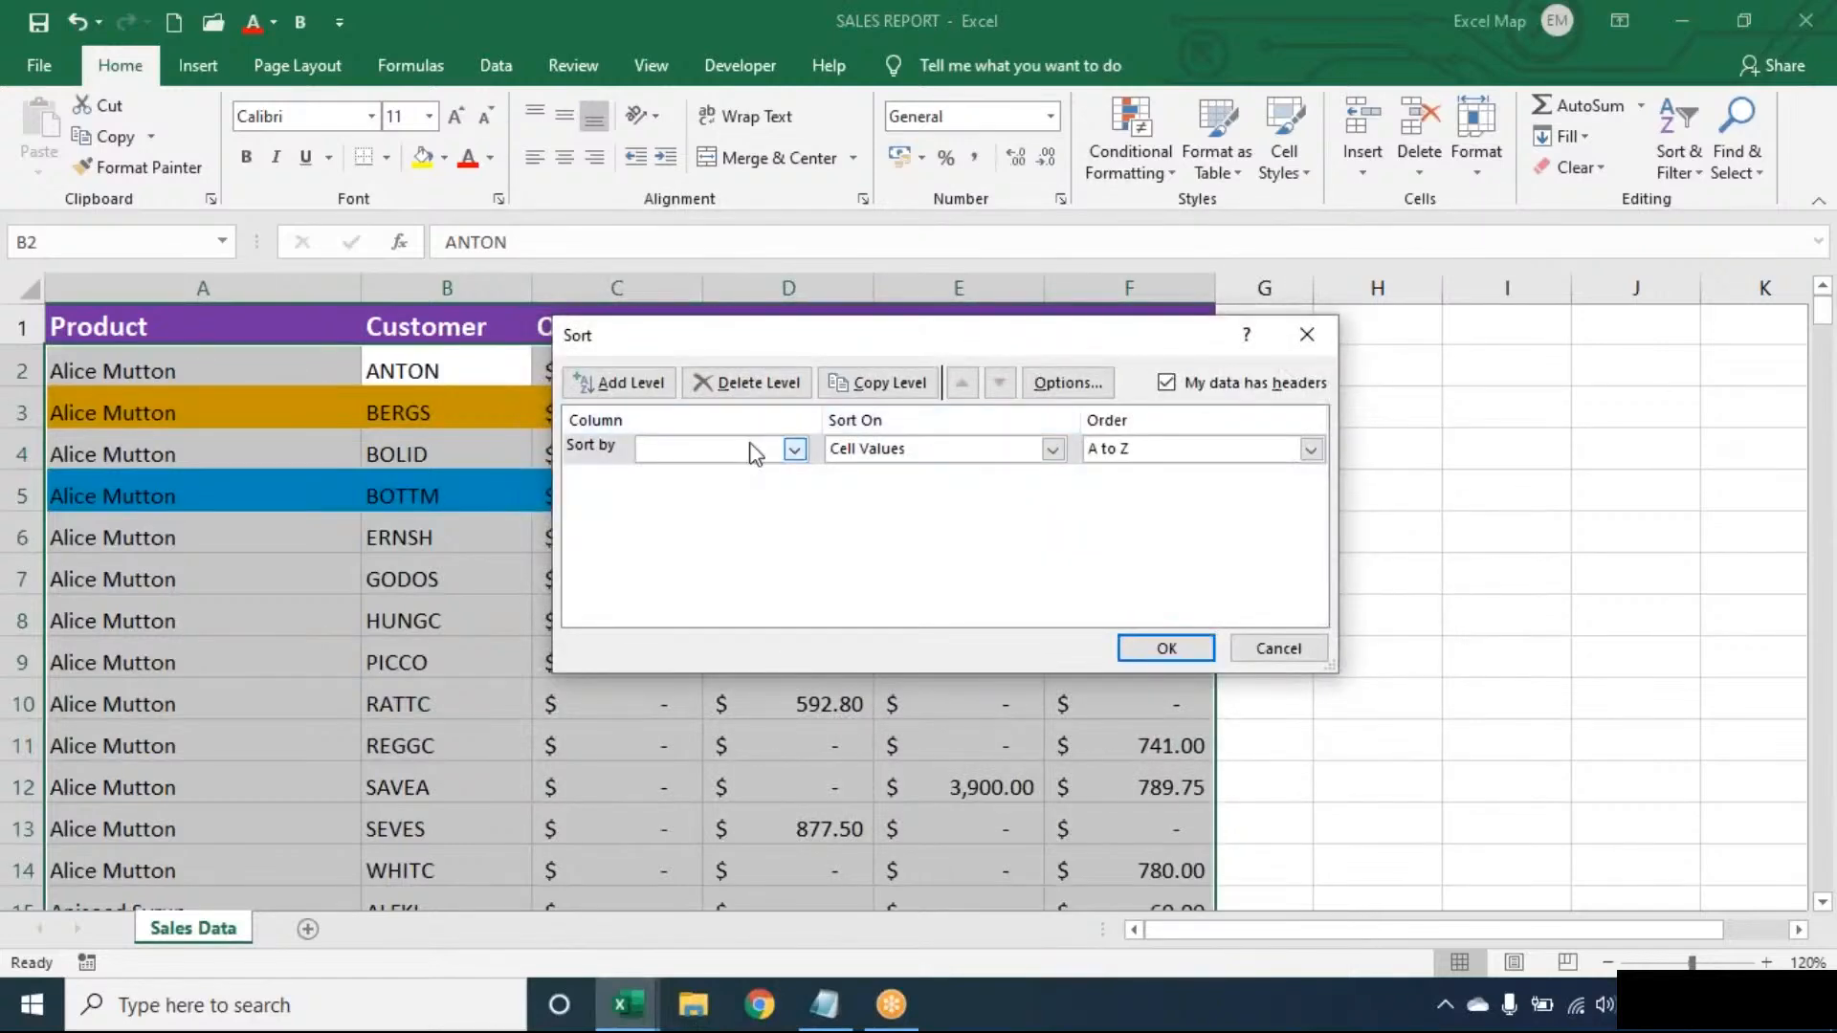
pyautogui.click(755, 453)
pyautogui.click(729, 485)
pyautogui.click(922, 464)
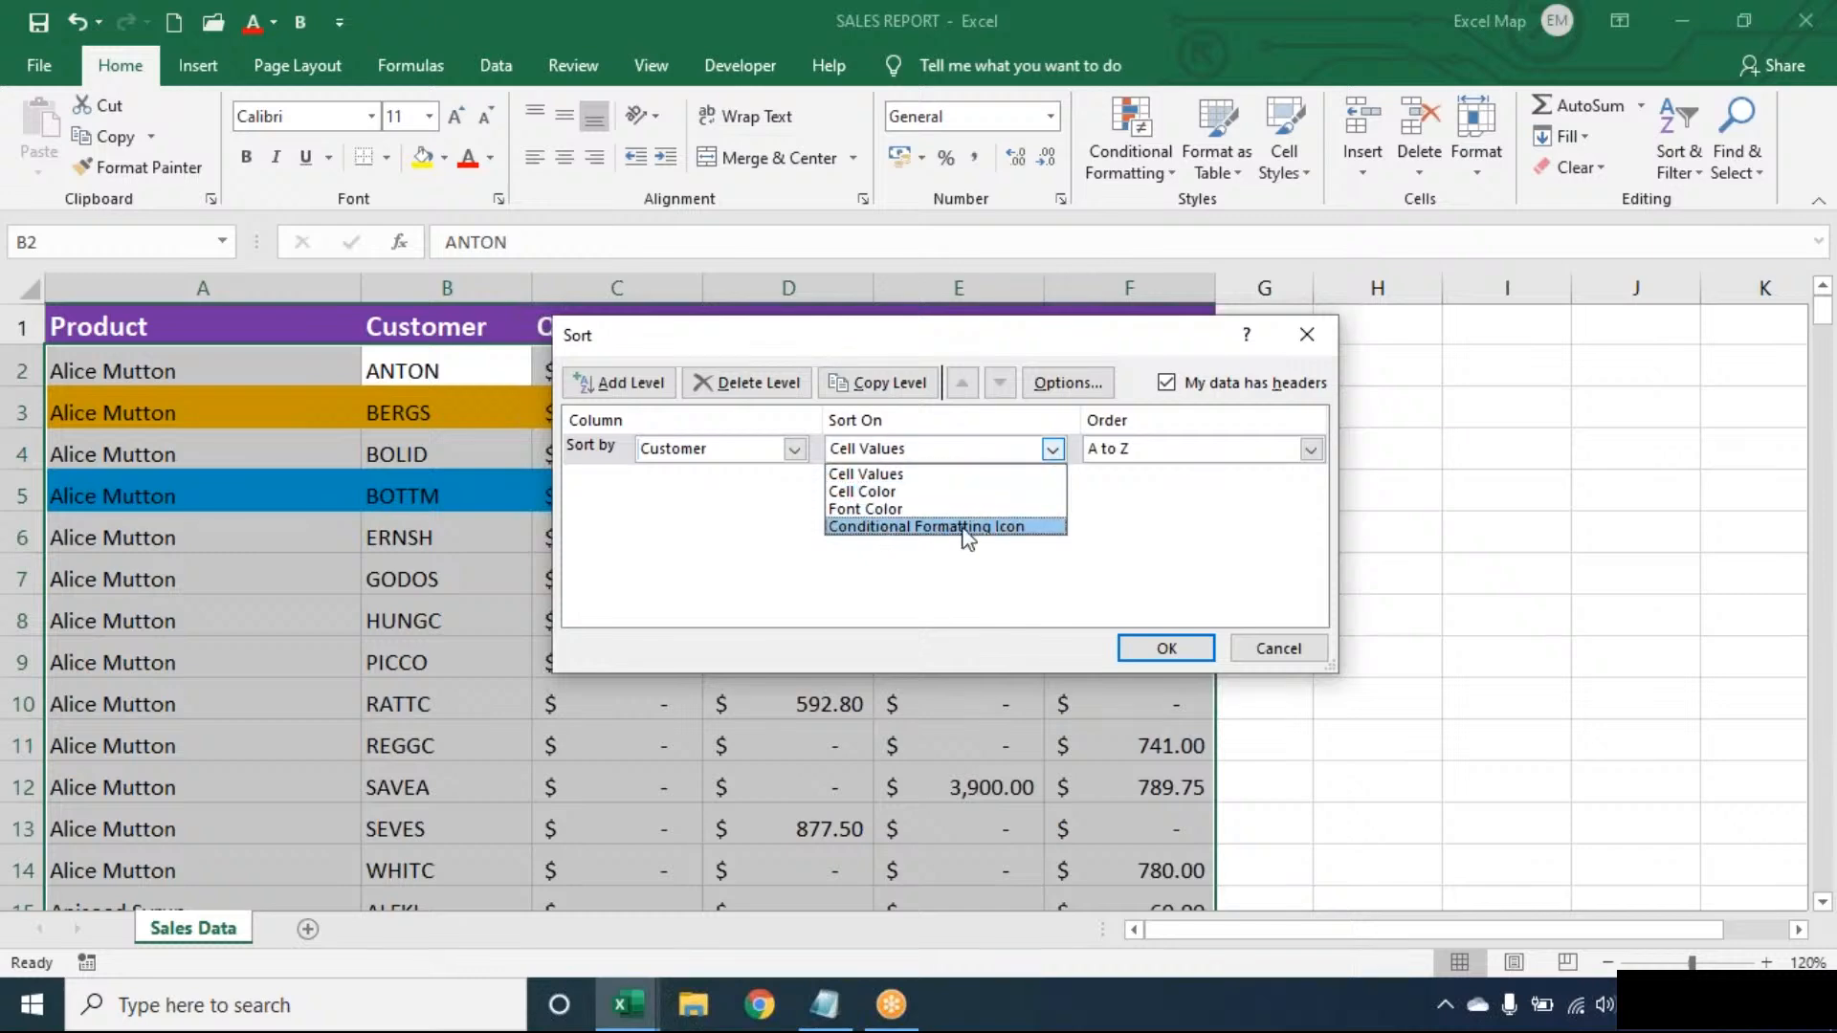
pyautogui.click(922, 491)
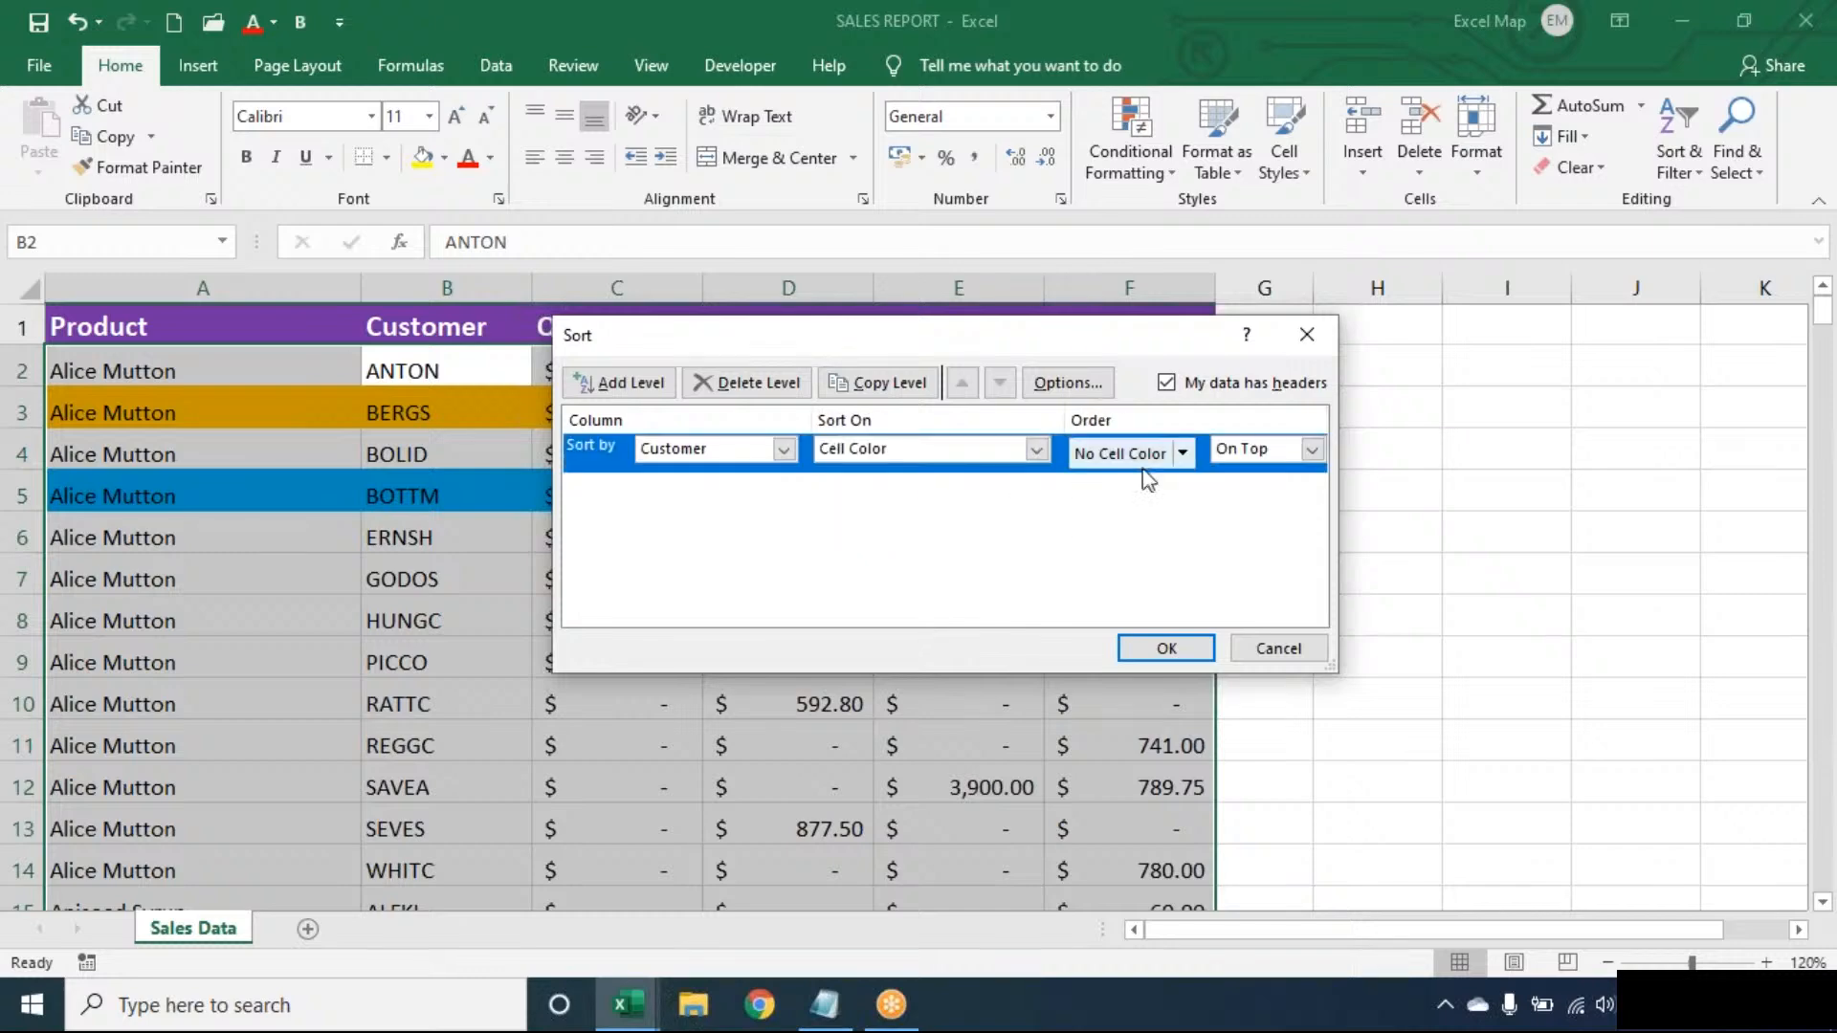
pyautogui.click(1182, 455)
pyautogui.click(1089, 516)
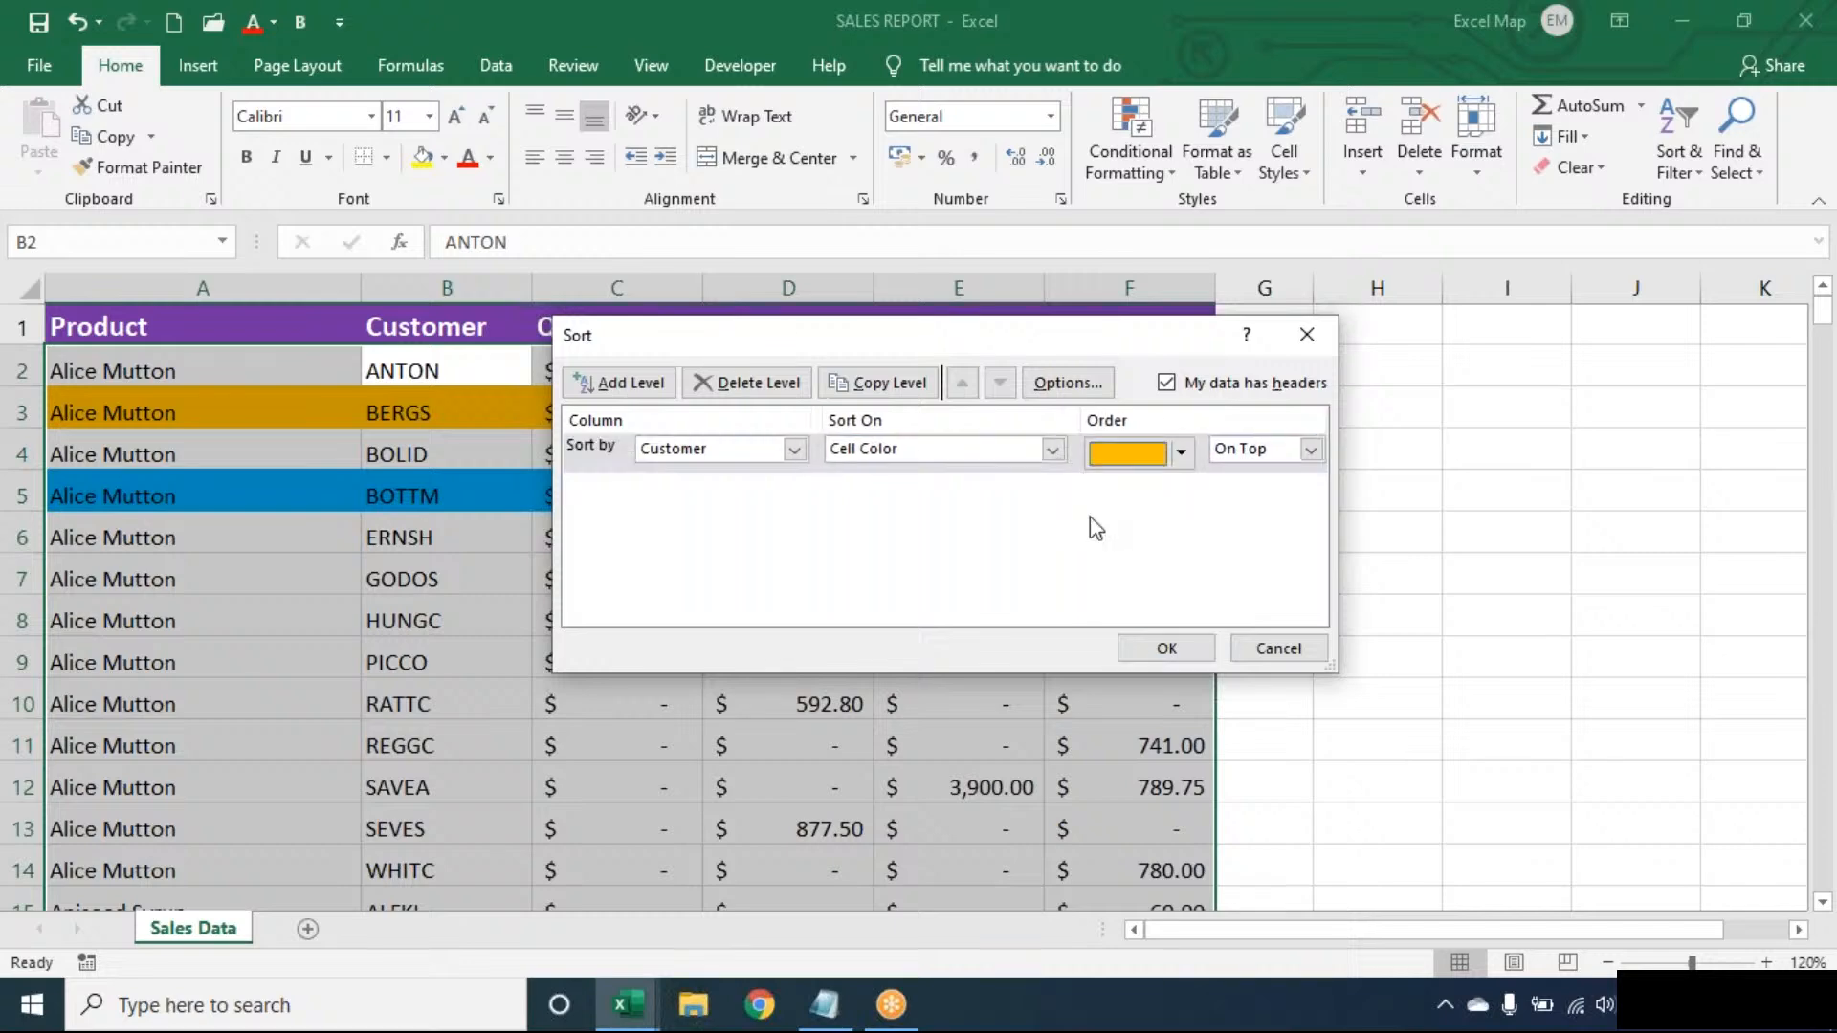
# - Add a second Customer level by Cell Color with blue On Top and apply the sort
pyautogui.click(633, 383)
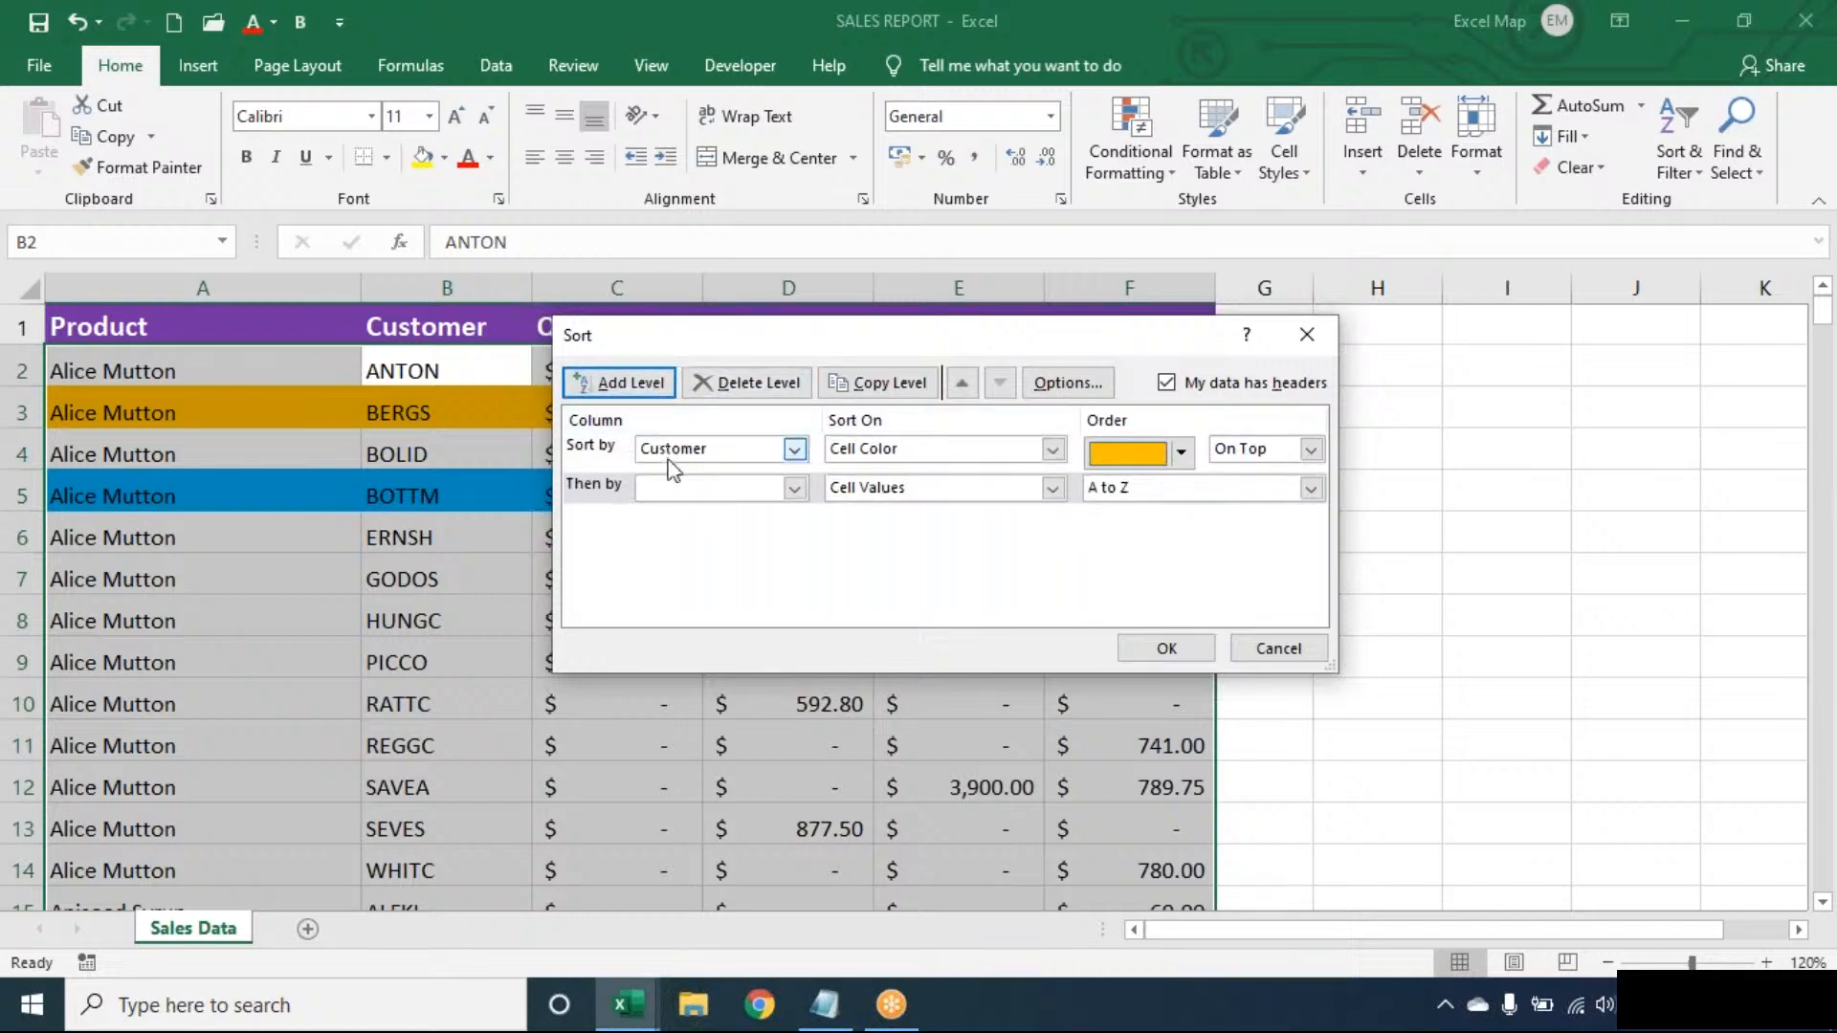
pyautogui.click(668, 493)
pyautogui.click(673, 533)
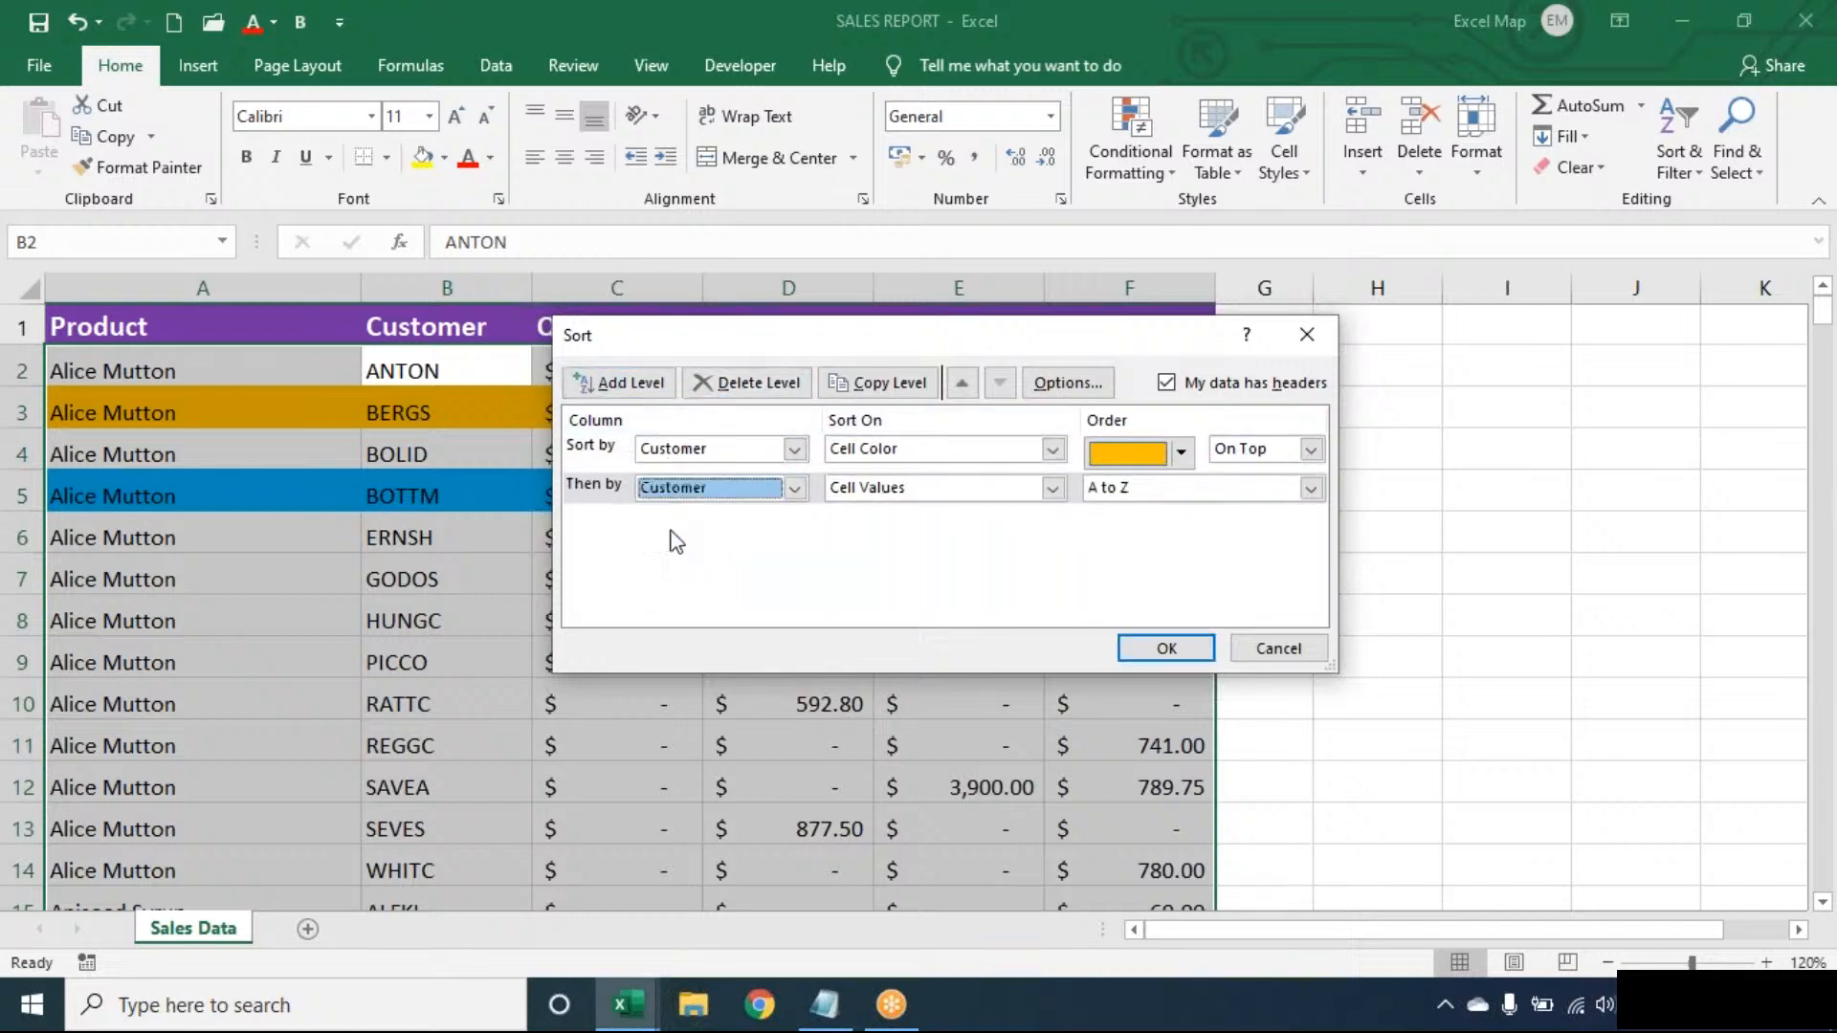
pyautogui.click(894, 495)
pyautogui.click(885, 525)
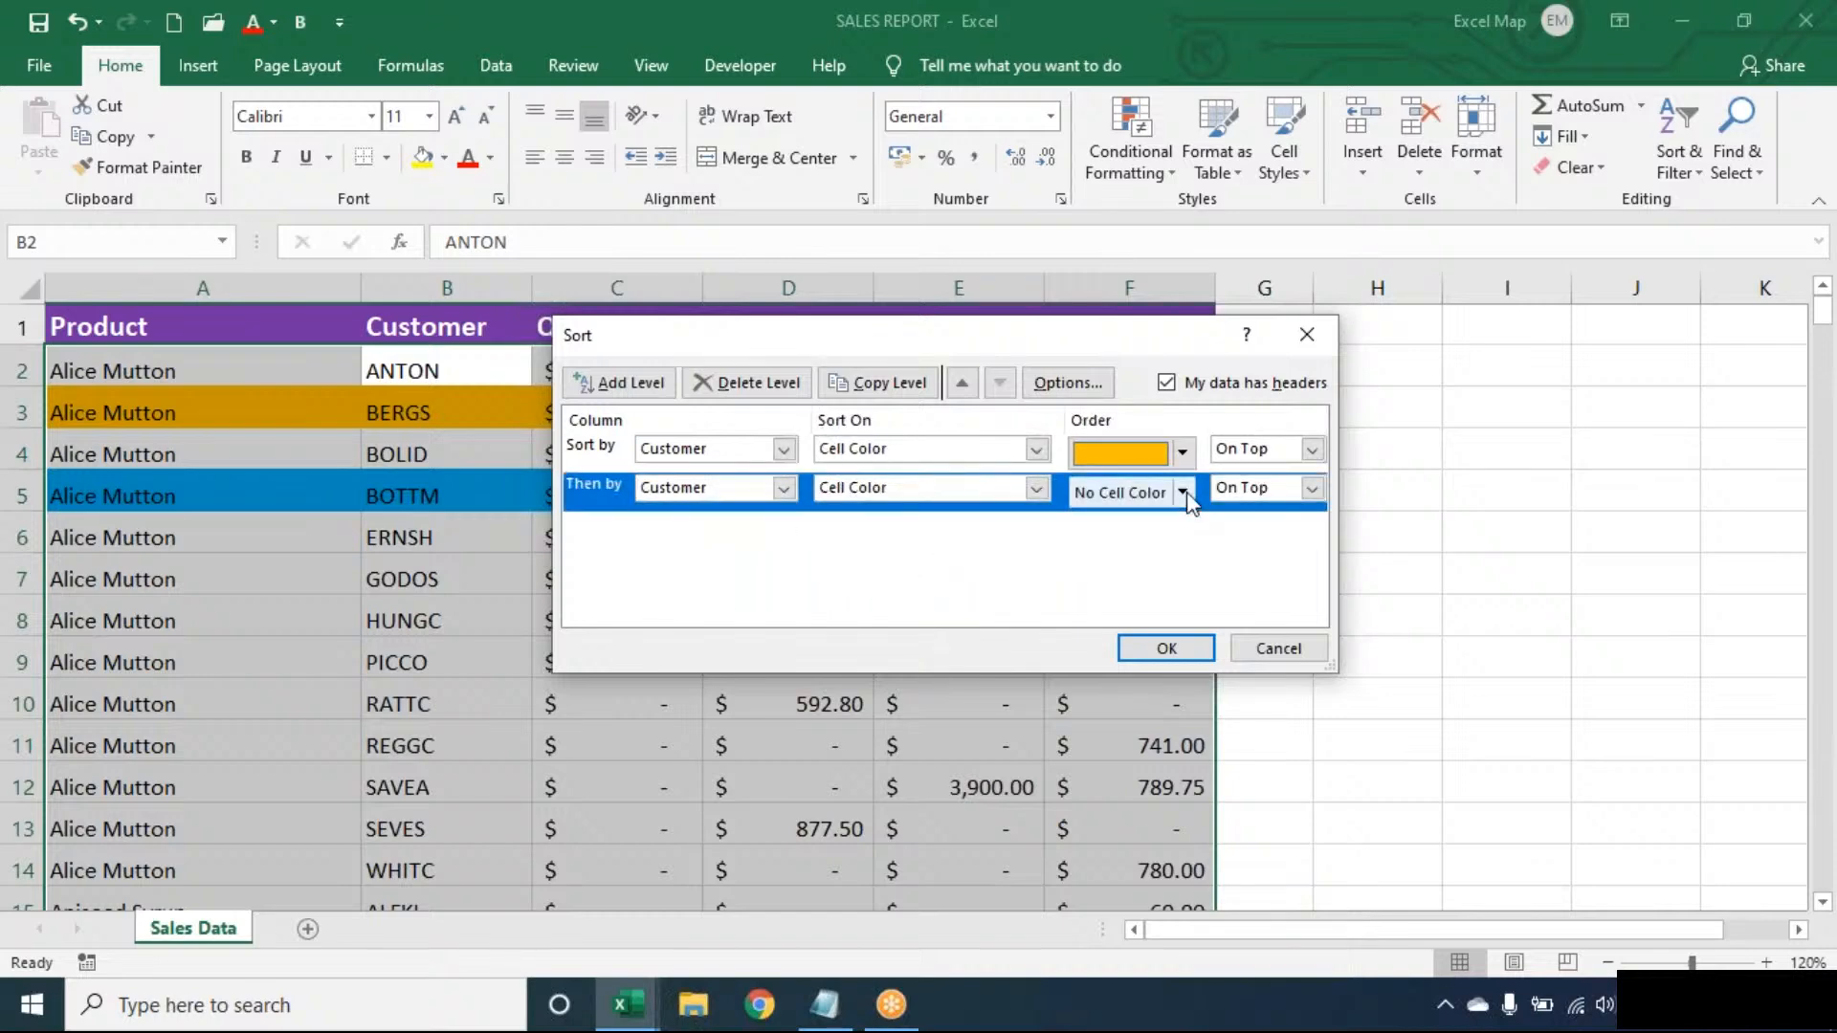
pyautogui.click(1184, 492)
pyautogui.click(1123, 564)
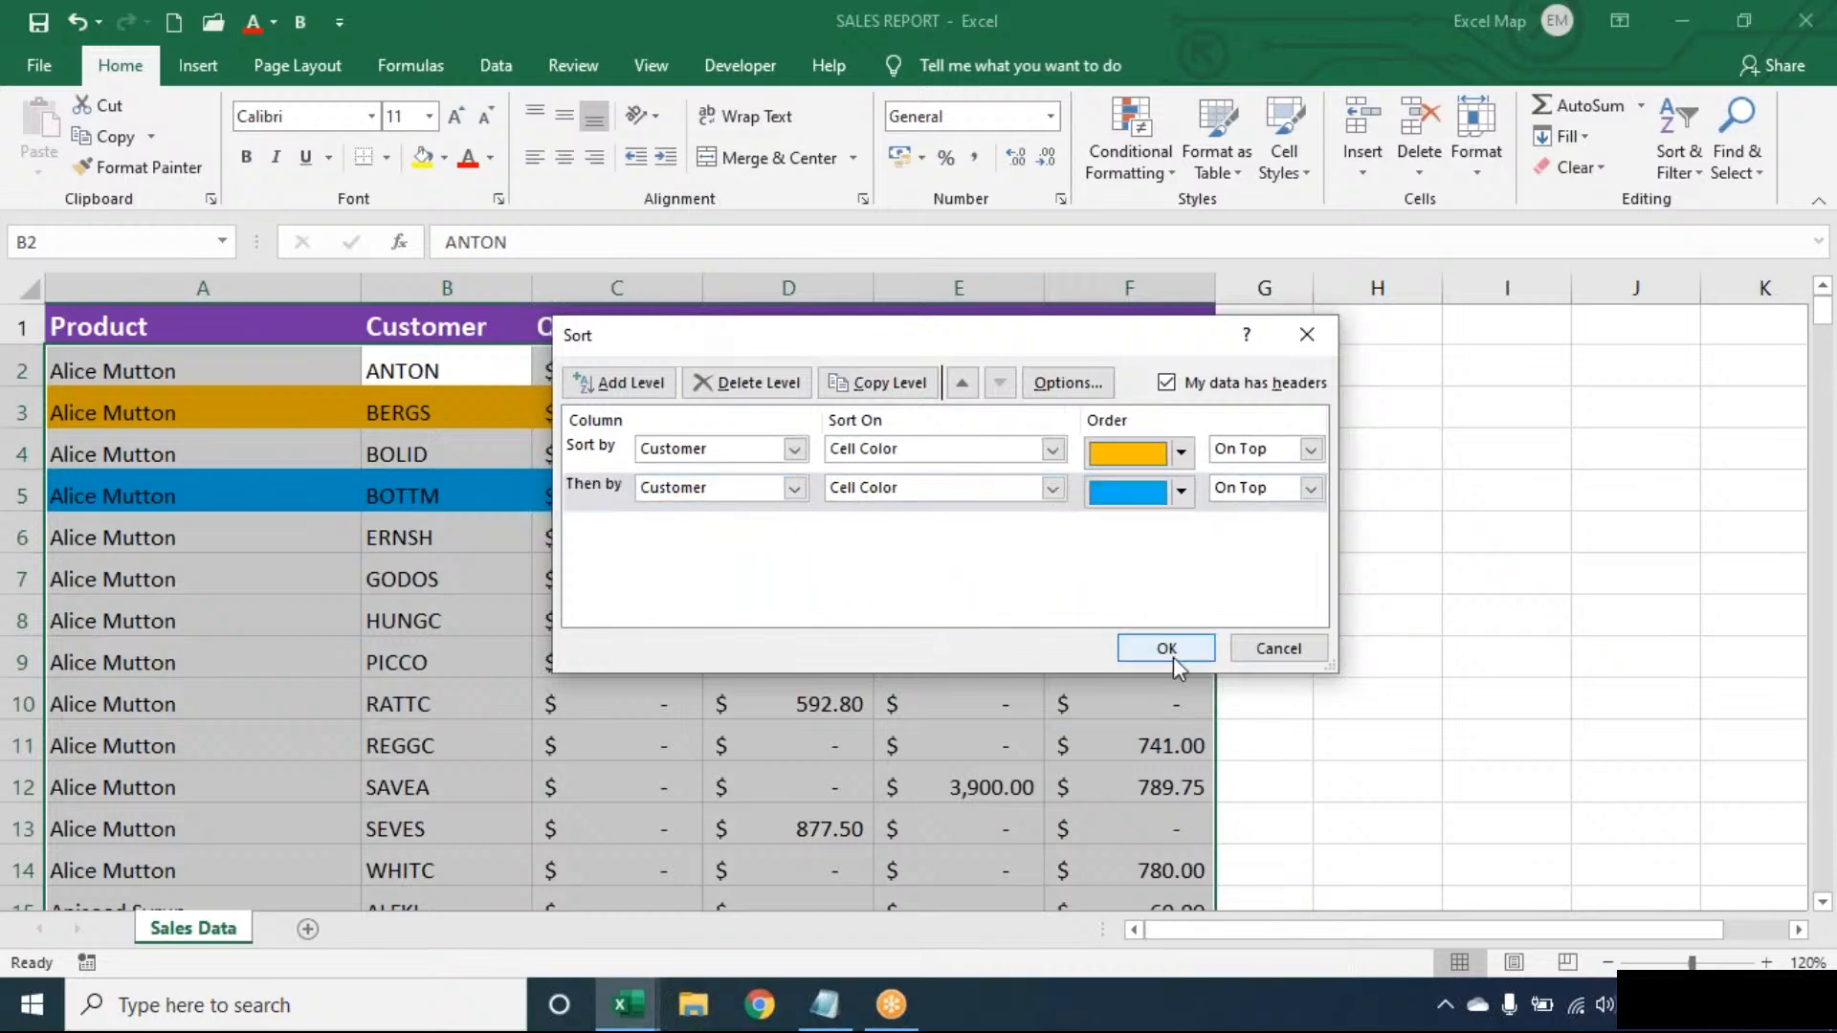
pyautogui.click(1171, 654)
# - Undo the colour sort to restore the original row order and select B3
pyautogui.click(676, 453)
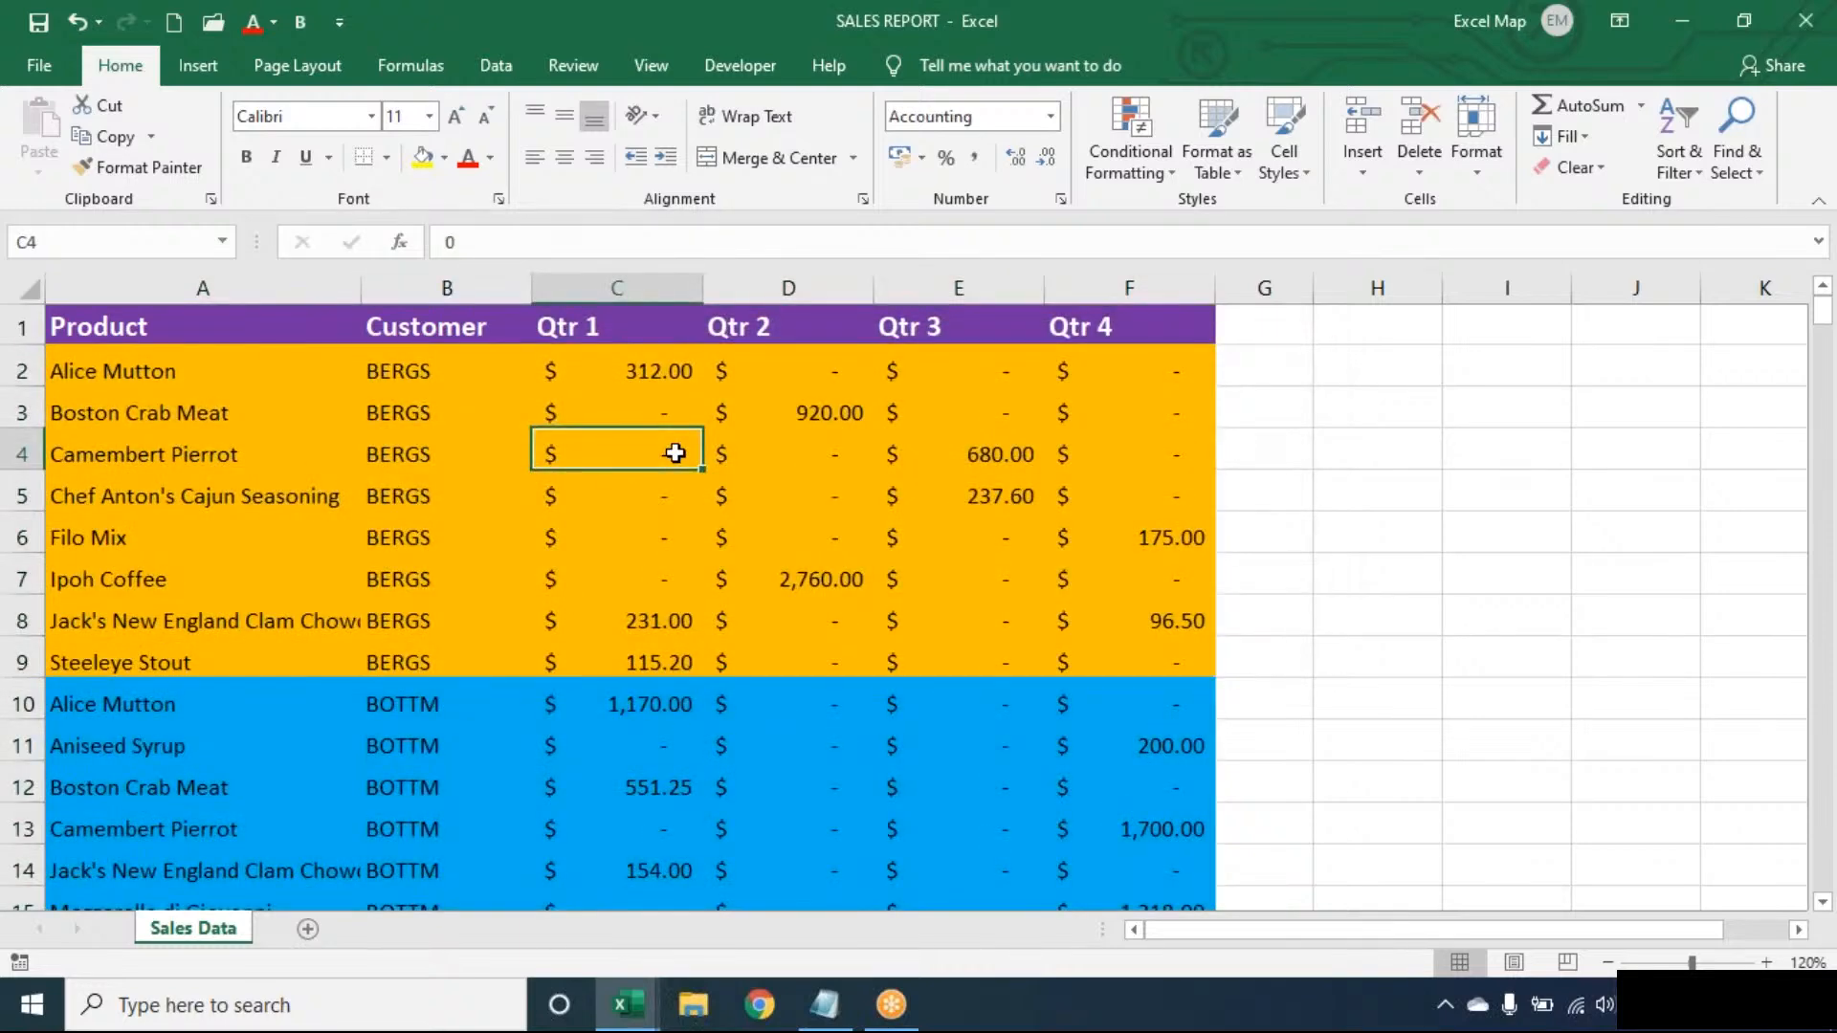
pyautogui.hotkey('ctrl', 'z')
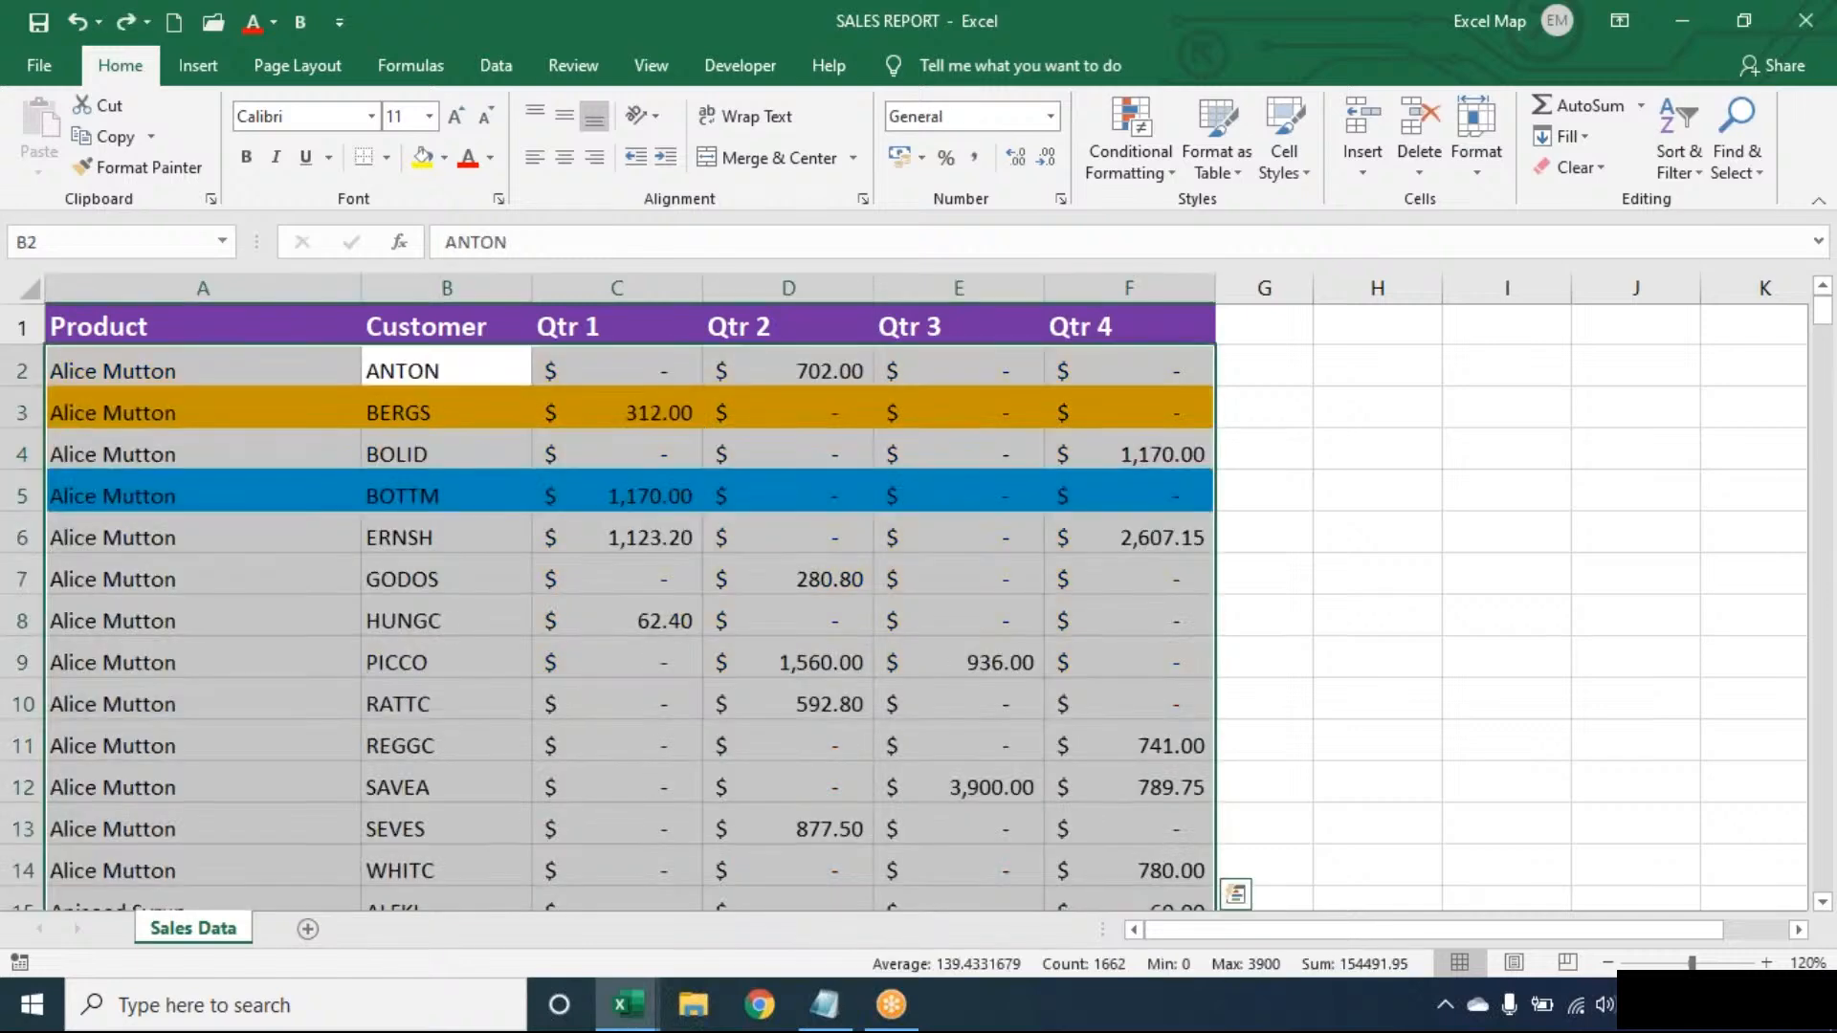
pyautogui.click(446, 413)
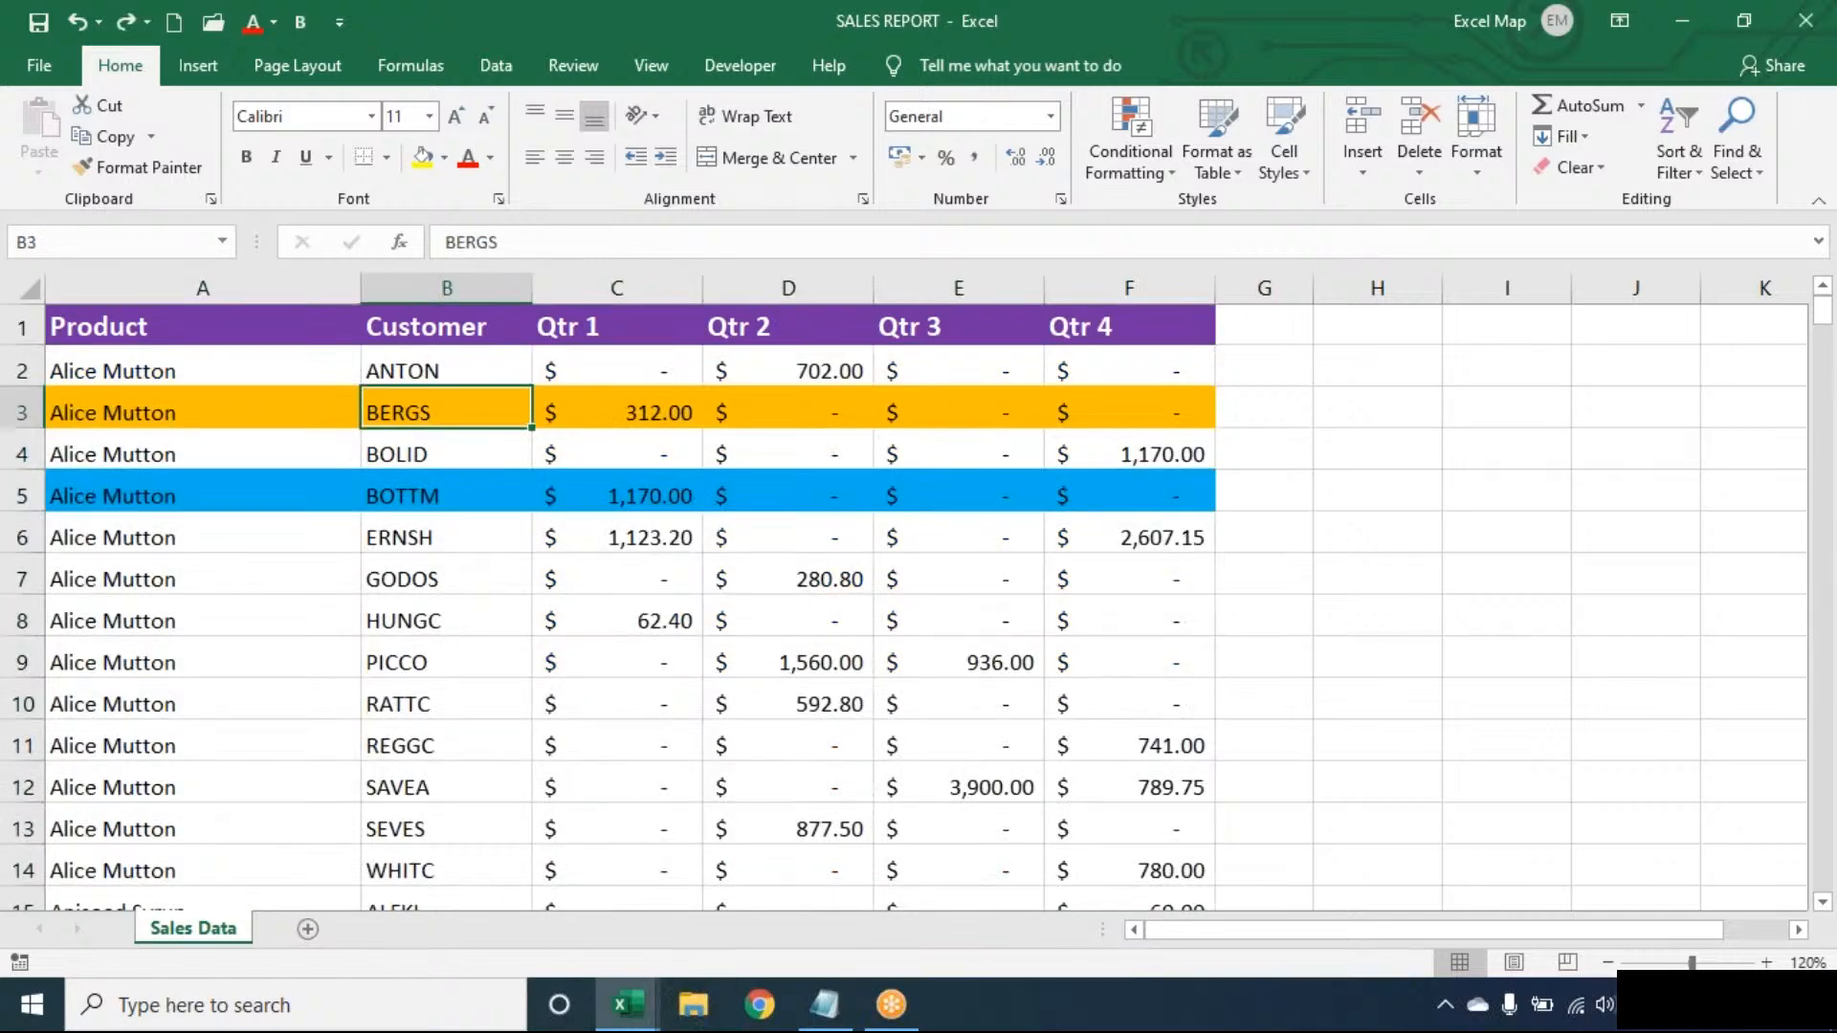
# - Undo and redo the row 3 orange highlight, then select GODOS in B7
pyautogui.hotkey('ctrl', 'z')
pyautogui.hotkey('ctrl', 'y')
pyautogui.press('Up')
pyautogui.press('Up')
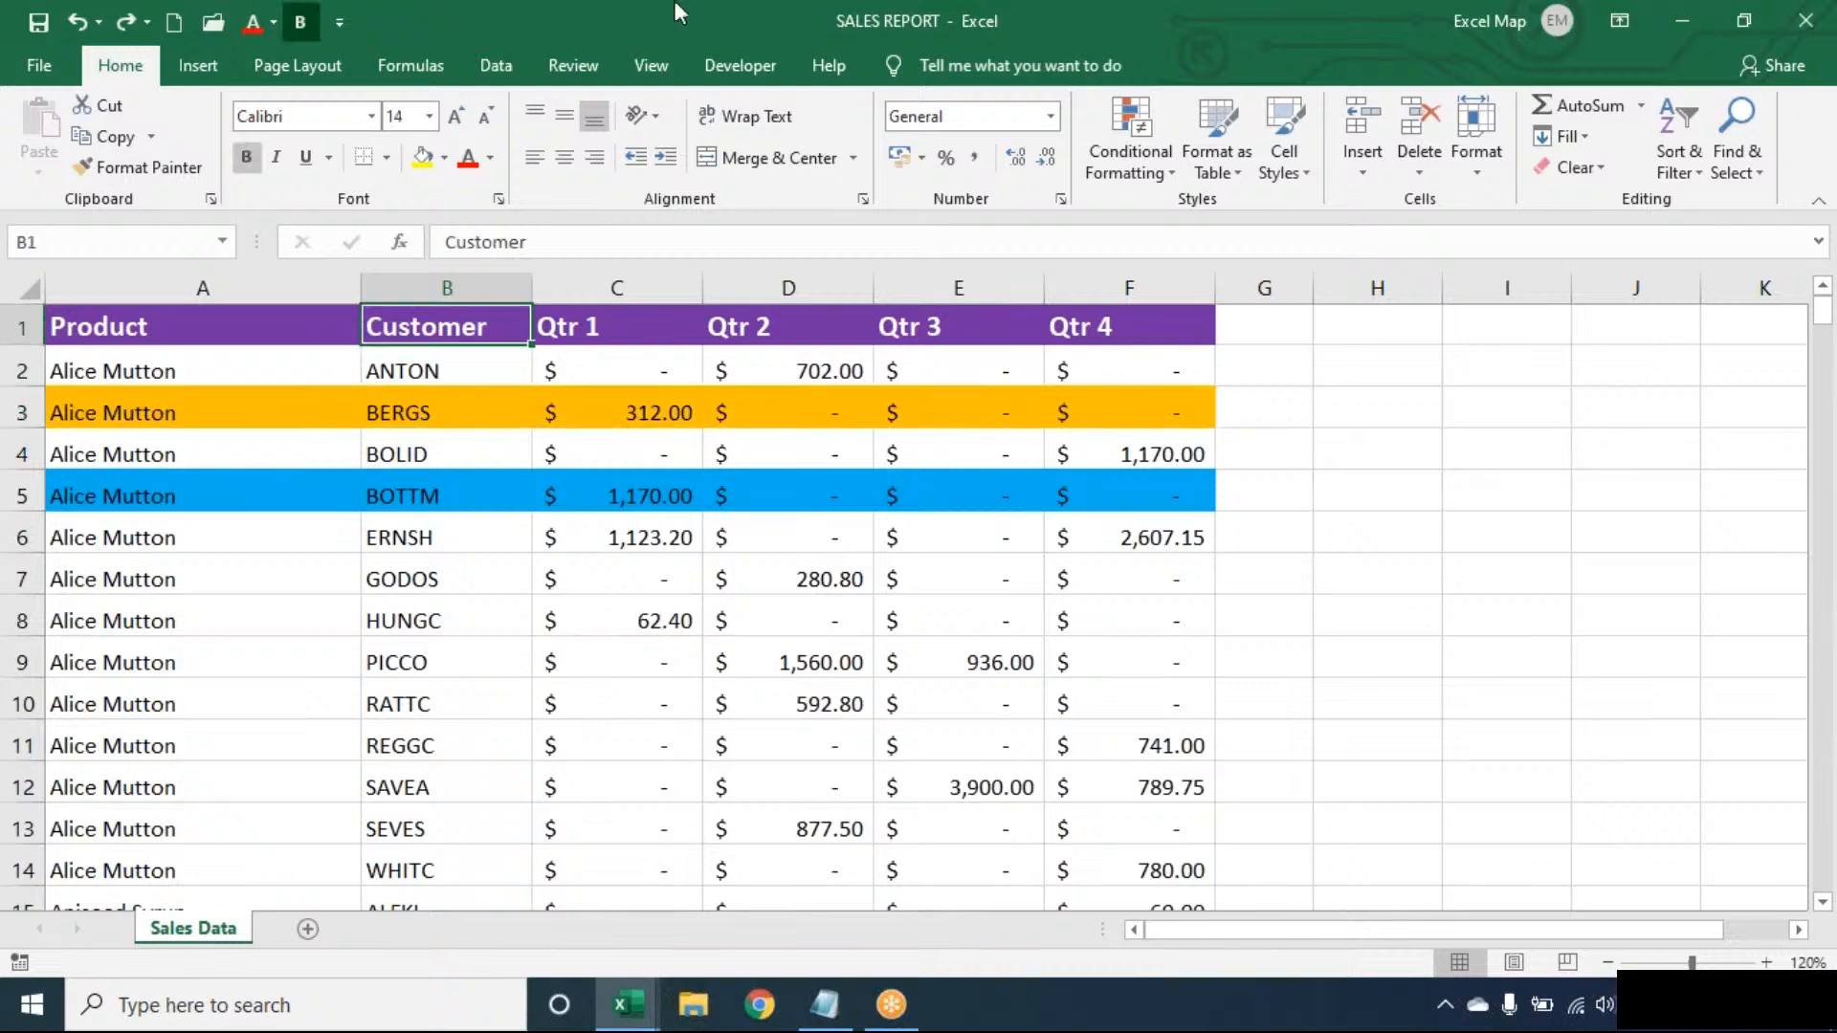
pyautogui.click(479, 553)
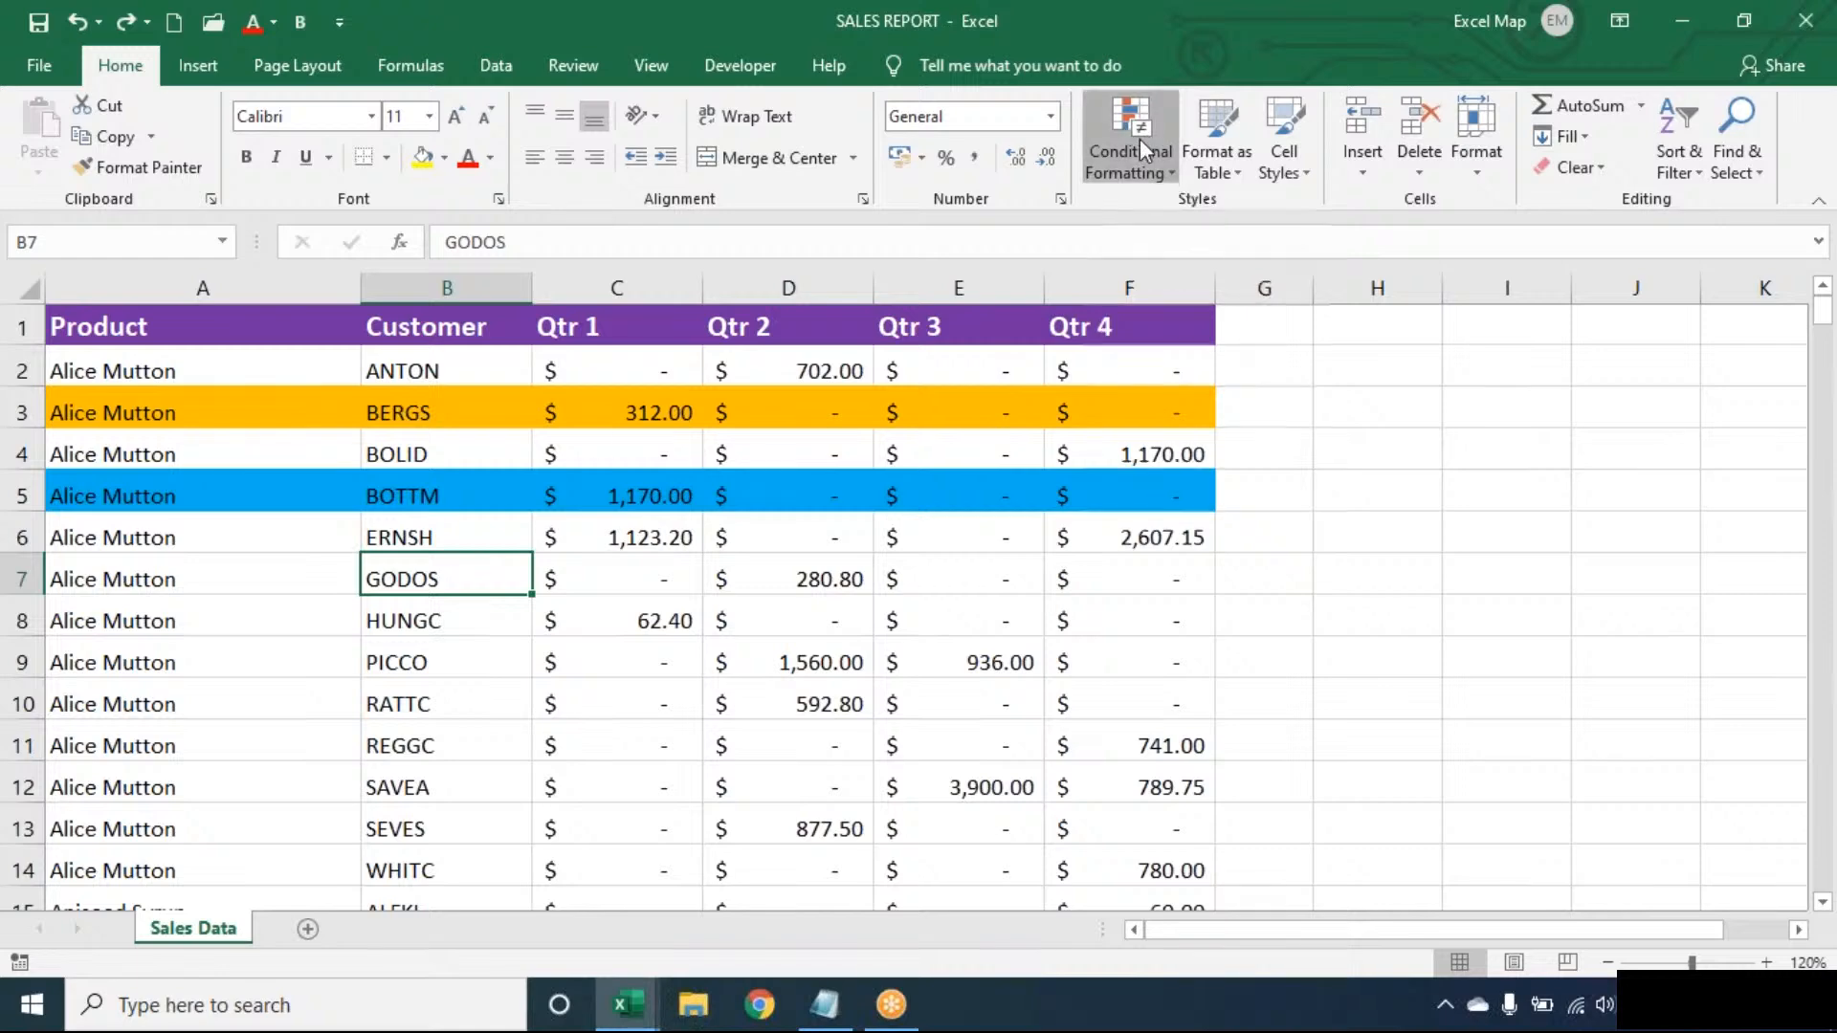
# - Clear all conditional formatting rules from the entire sheet
pyautogui.click(1140, 141)
pyautogui.moveTo(1200, 553)
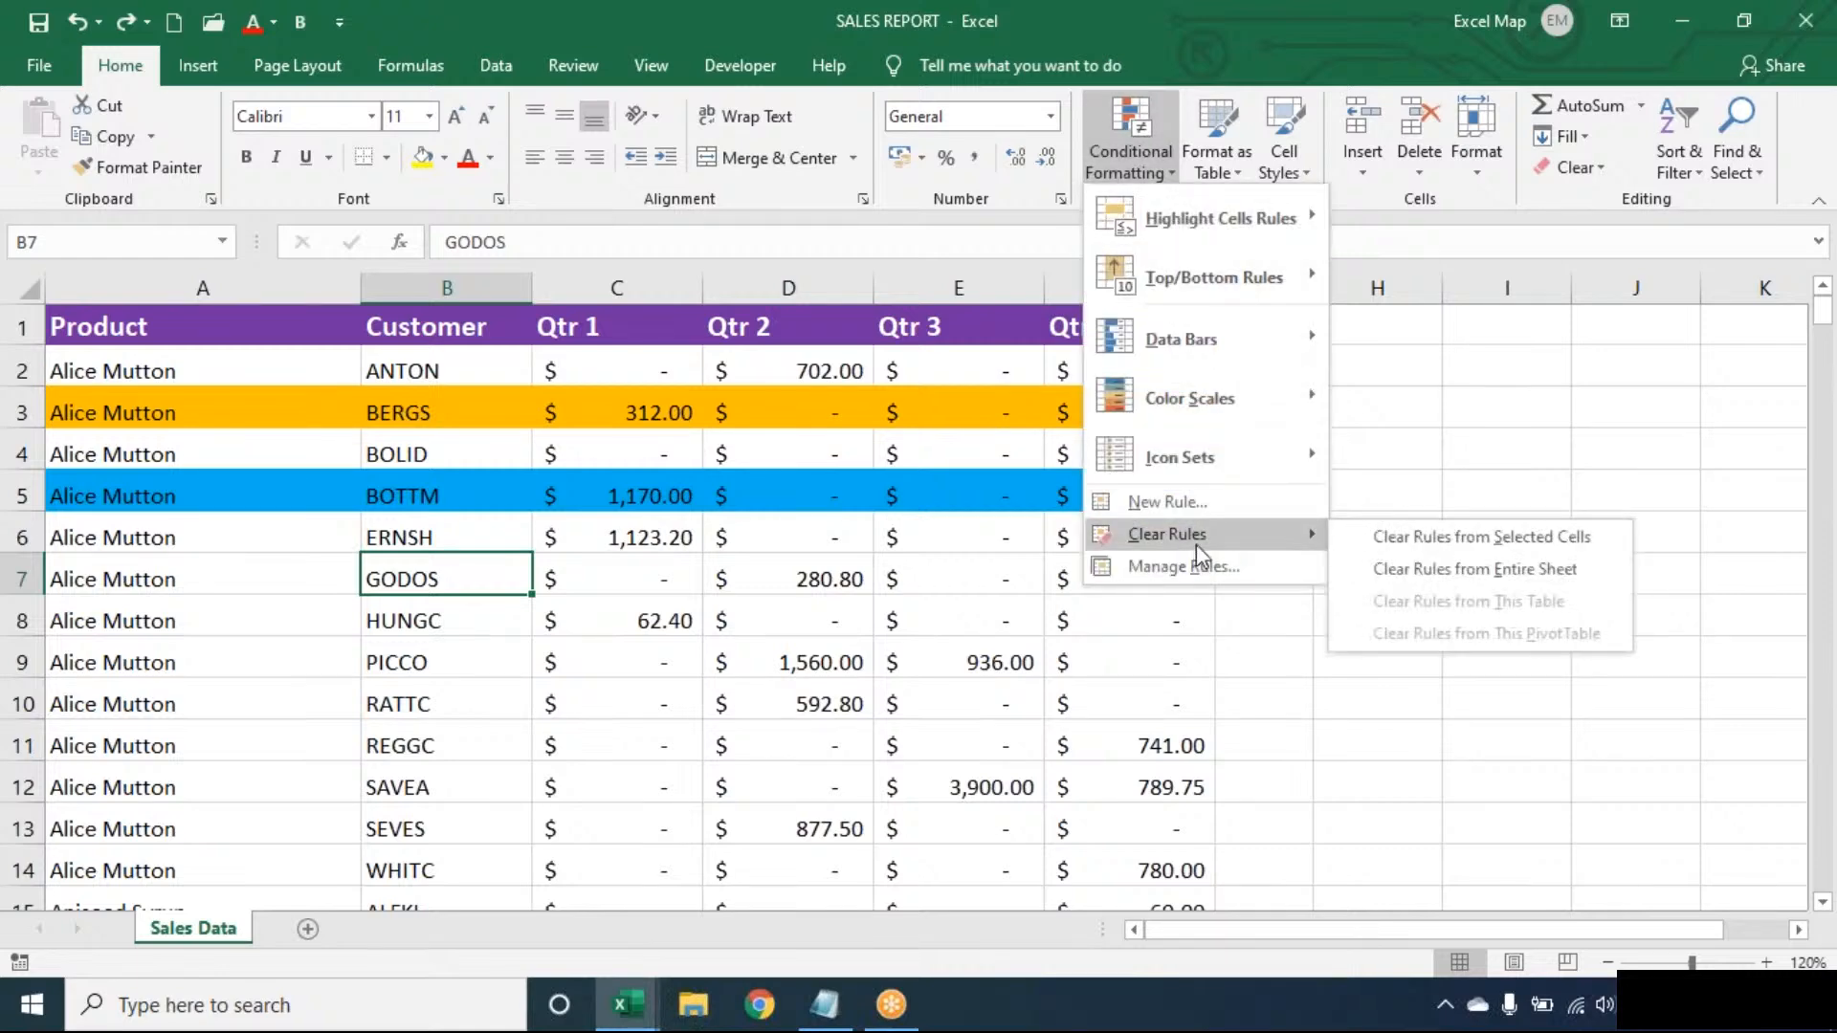
pyautogui.click(1428, 571)
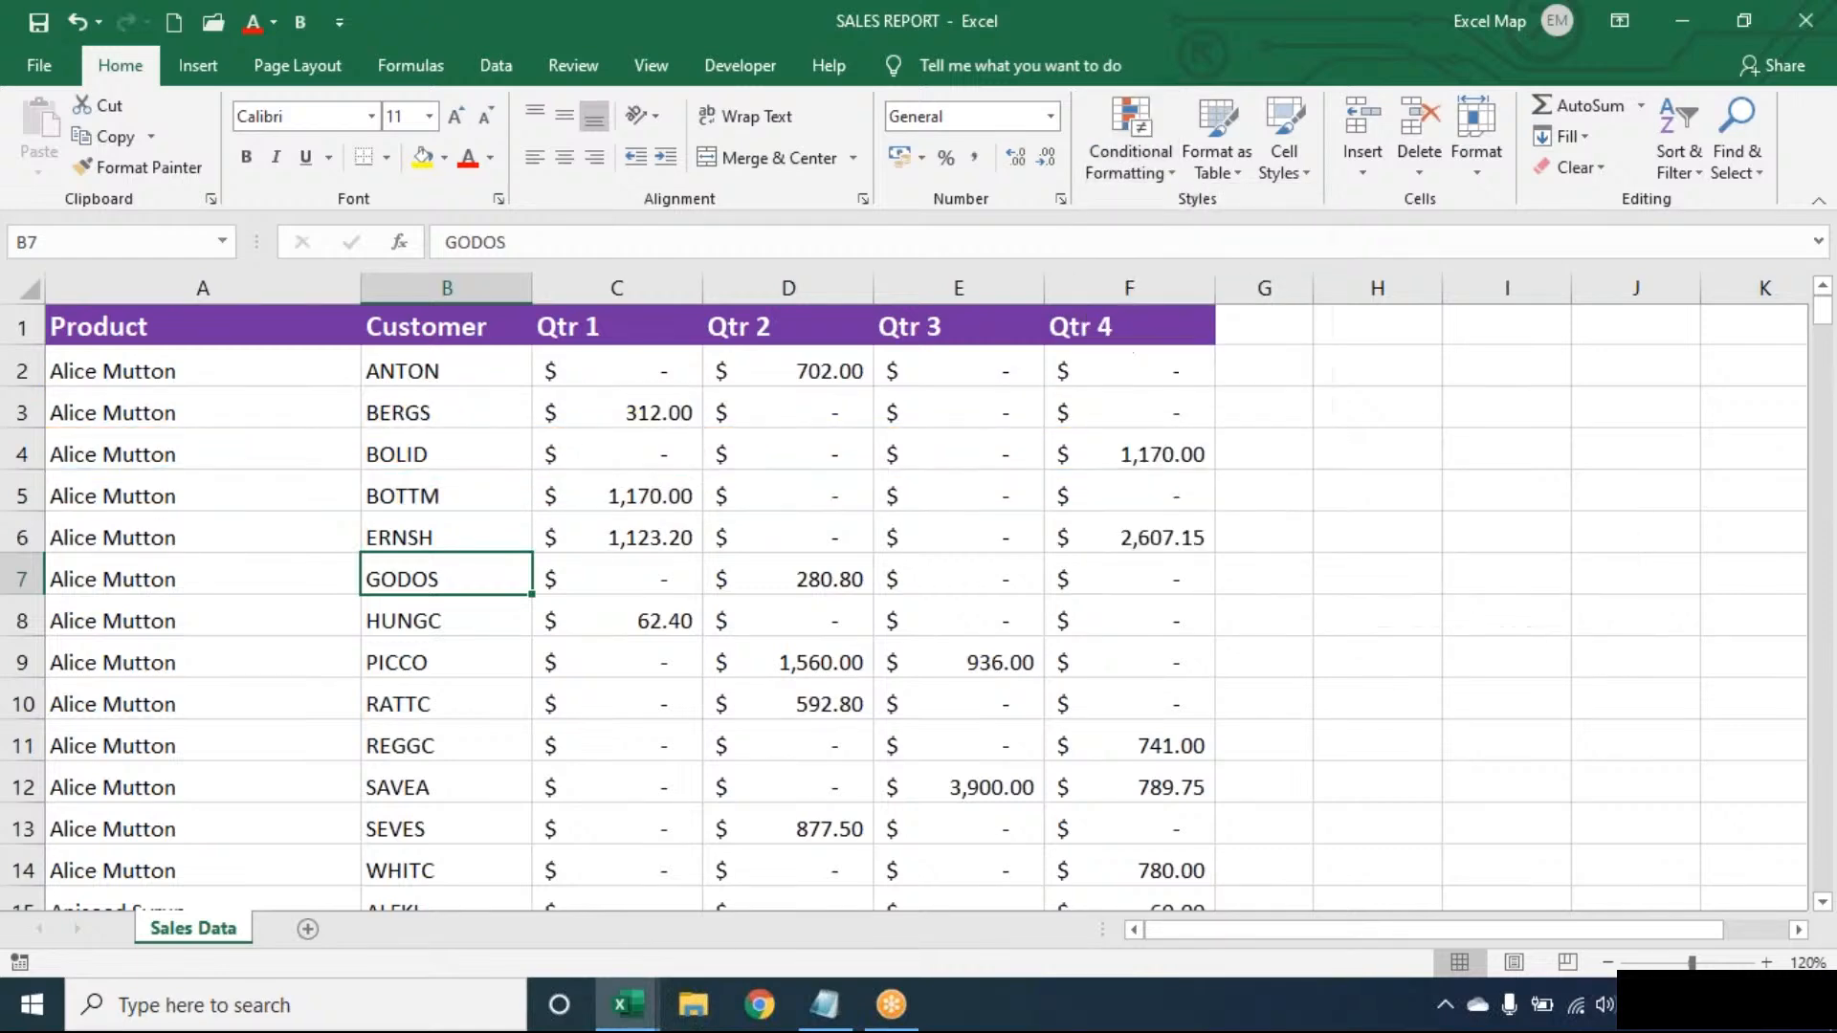
pyautogui.click(594, 543)
pyautogui.click(383, 454)
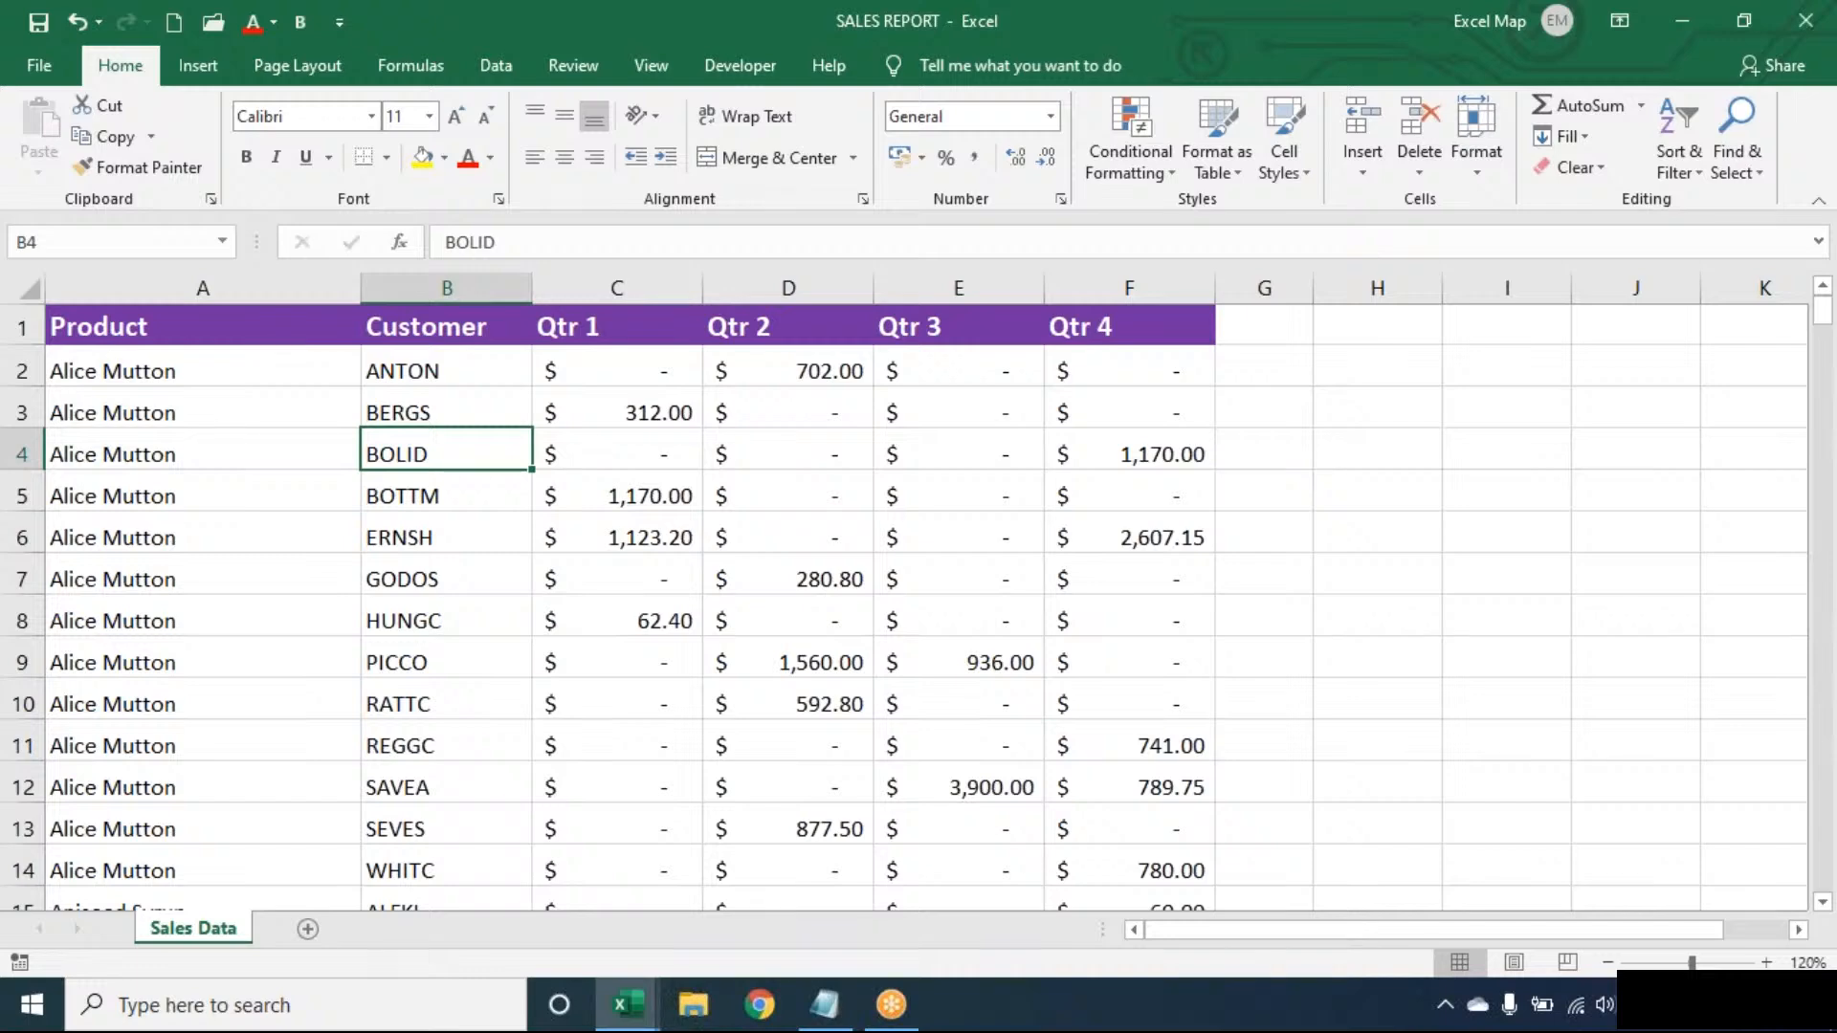
pyautogui.click(1287, 50)
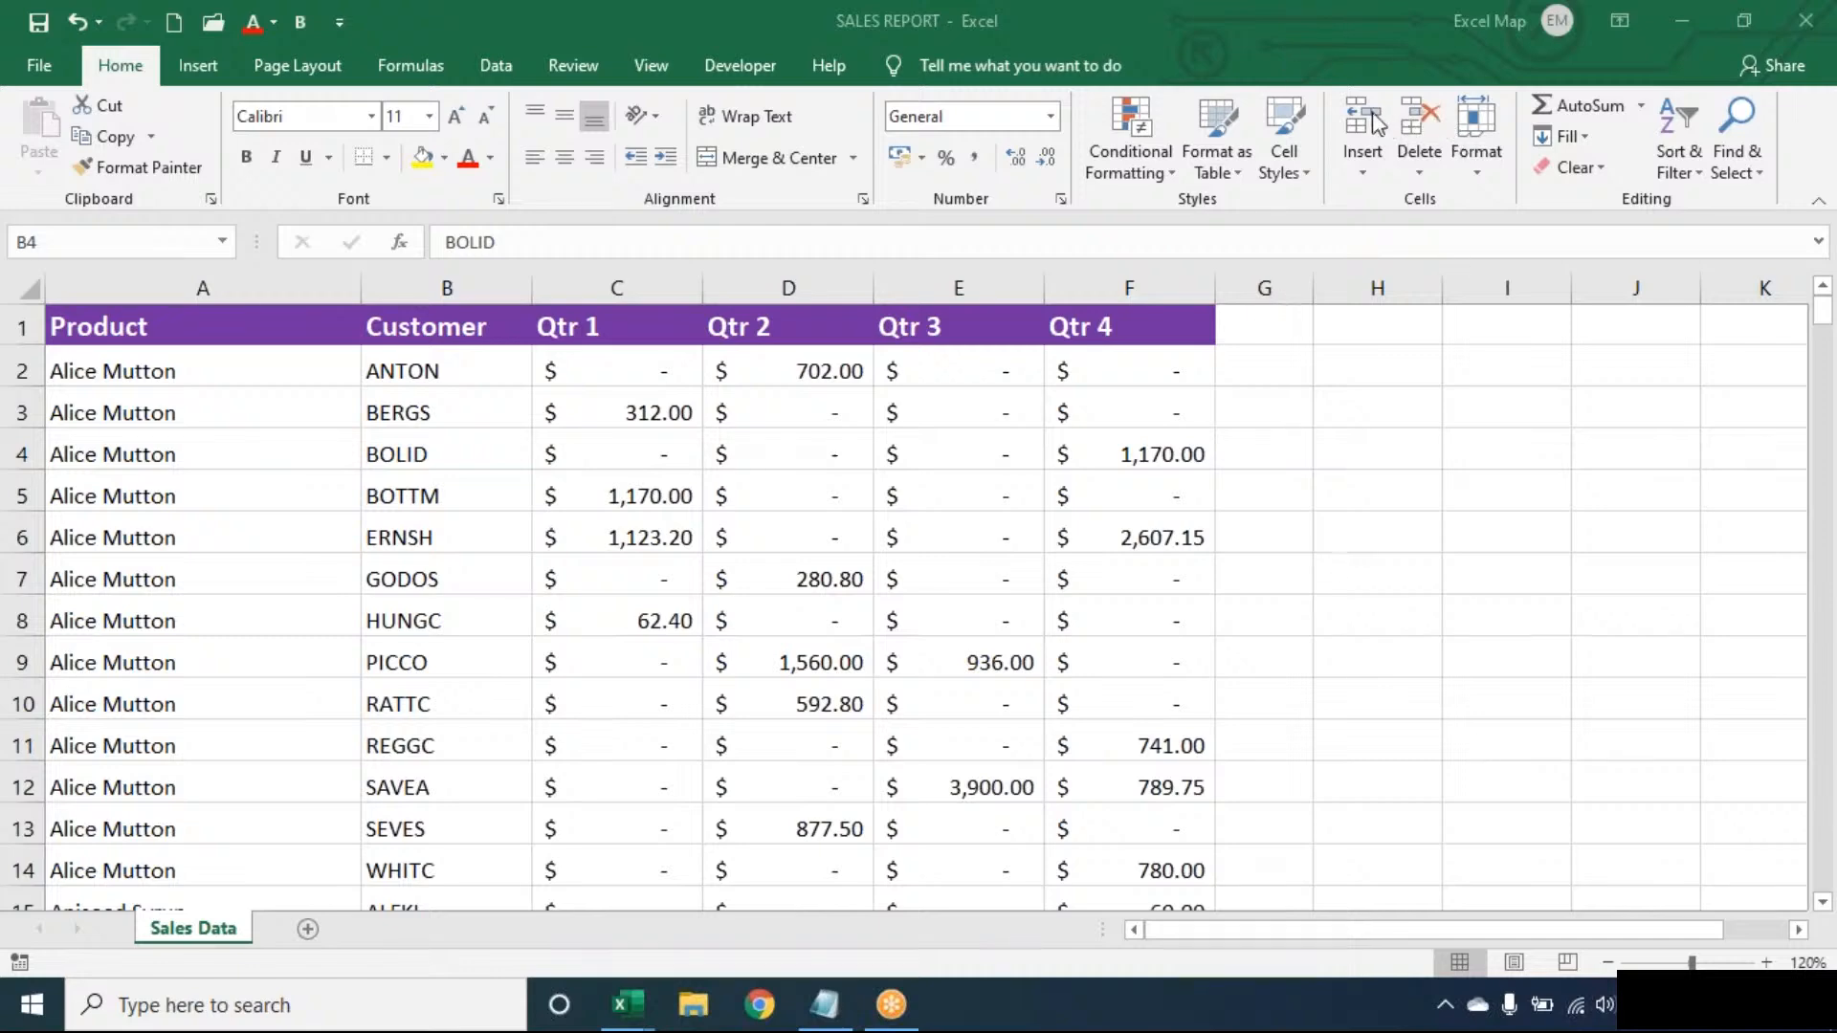
pyautogui.click(446, 452)
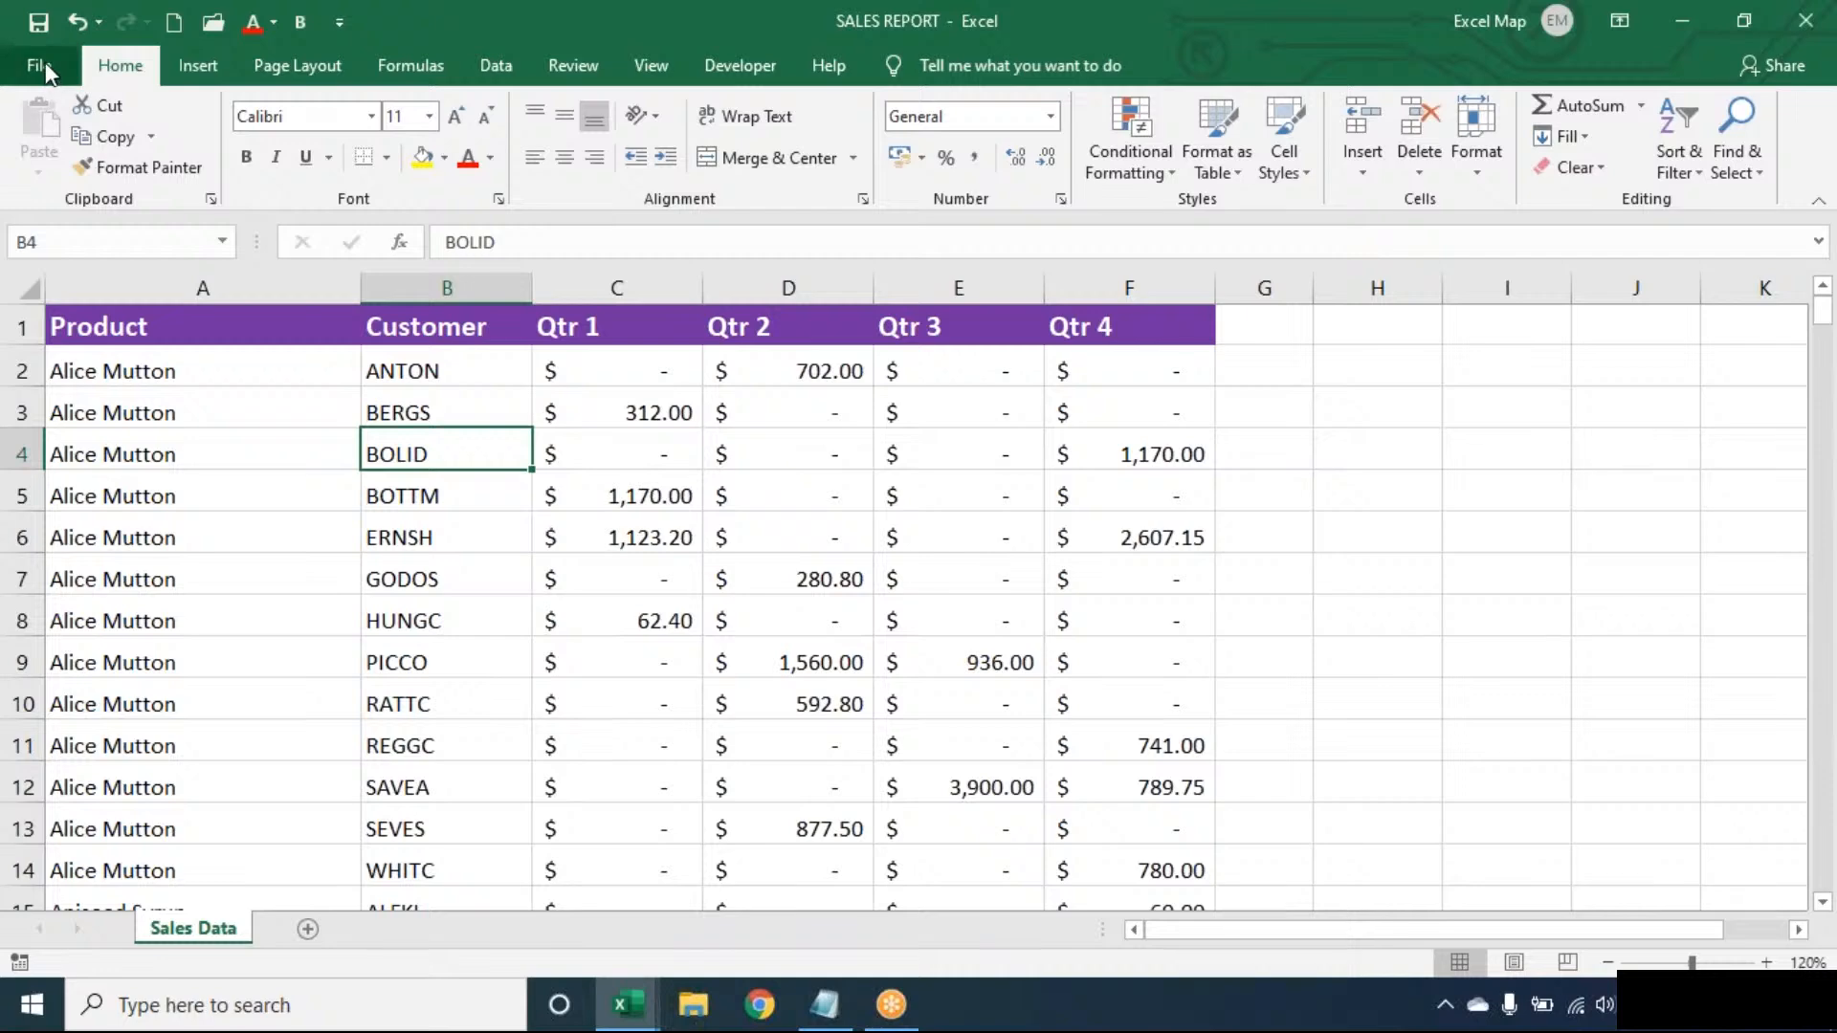
# - Look through the Formulas > Lookup & Reference function list, then close it
pyautogui.click(428, 68)
pyautogui.click(520, 139)
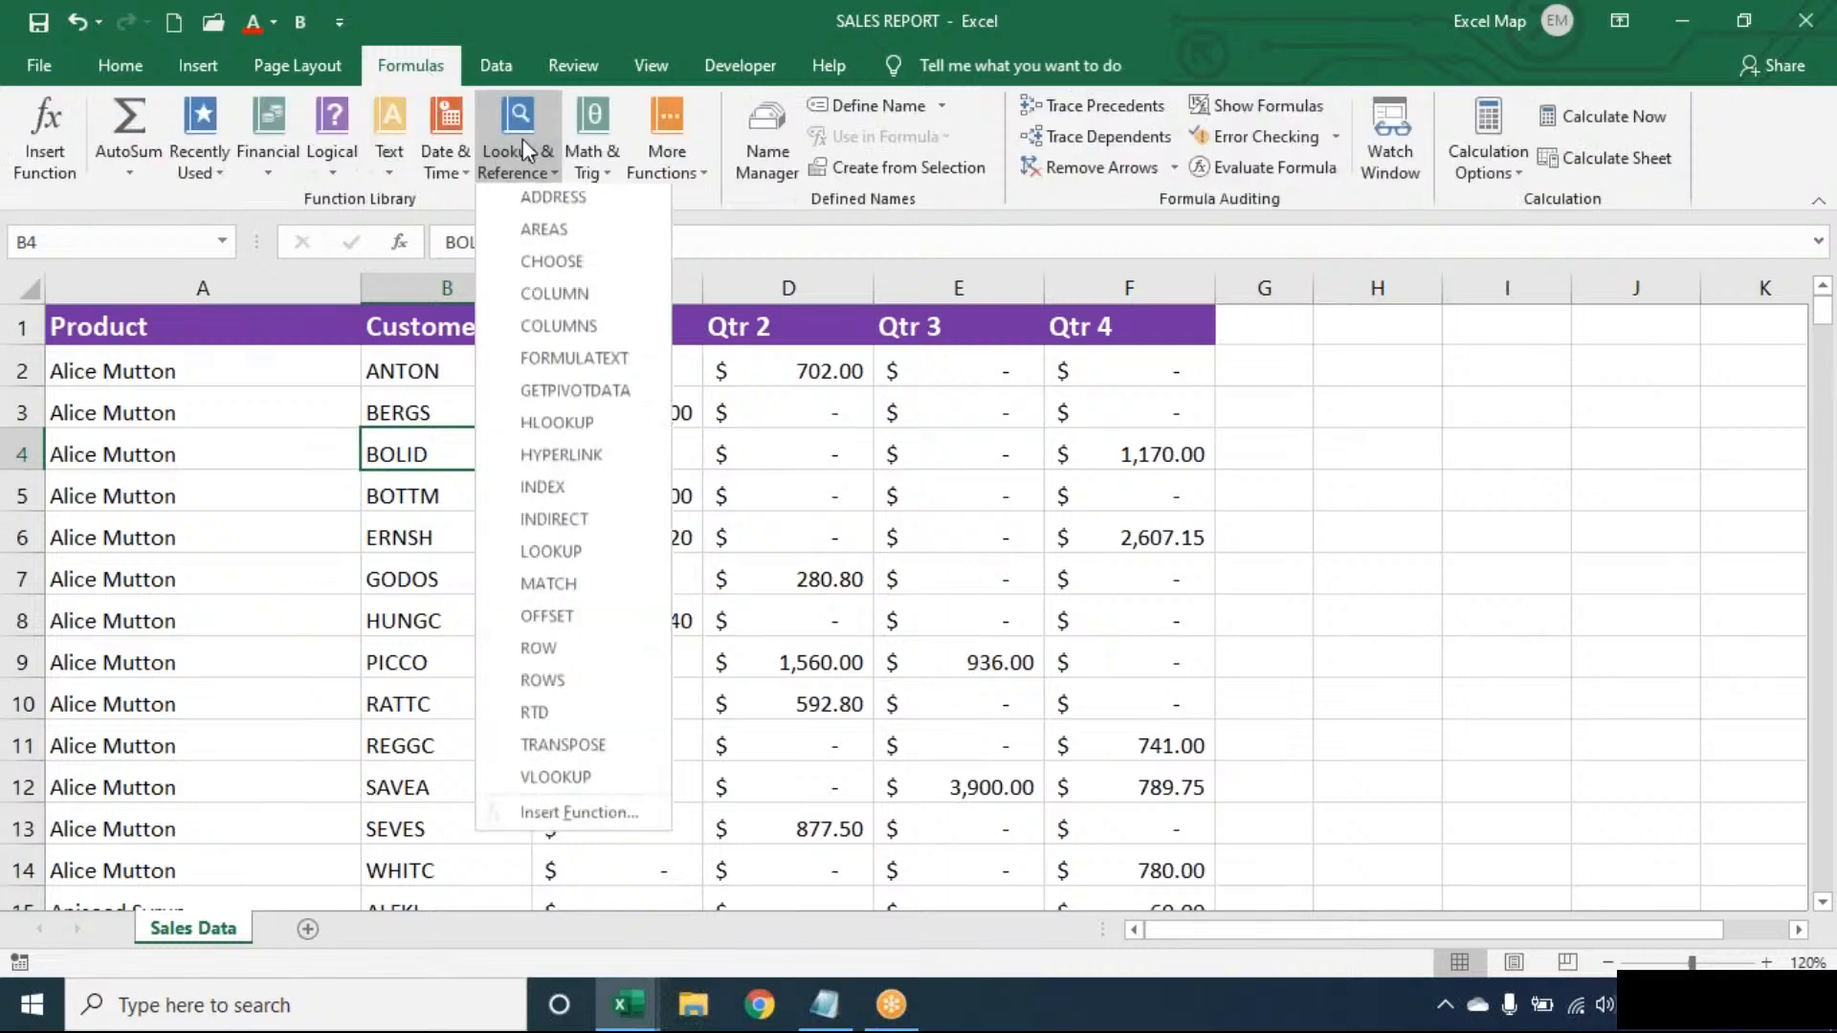
pyautogui.click(335, 394)
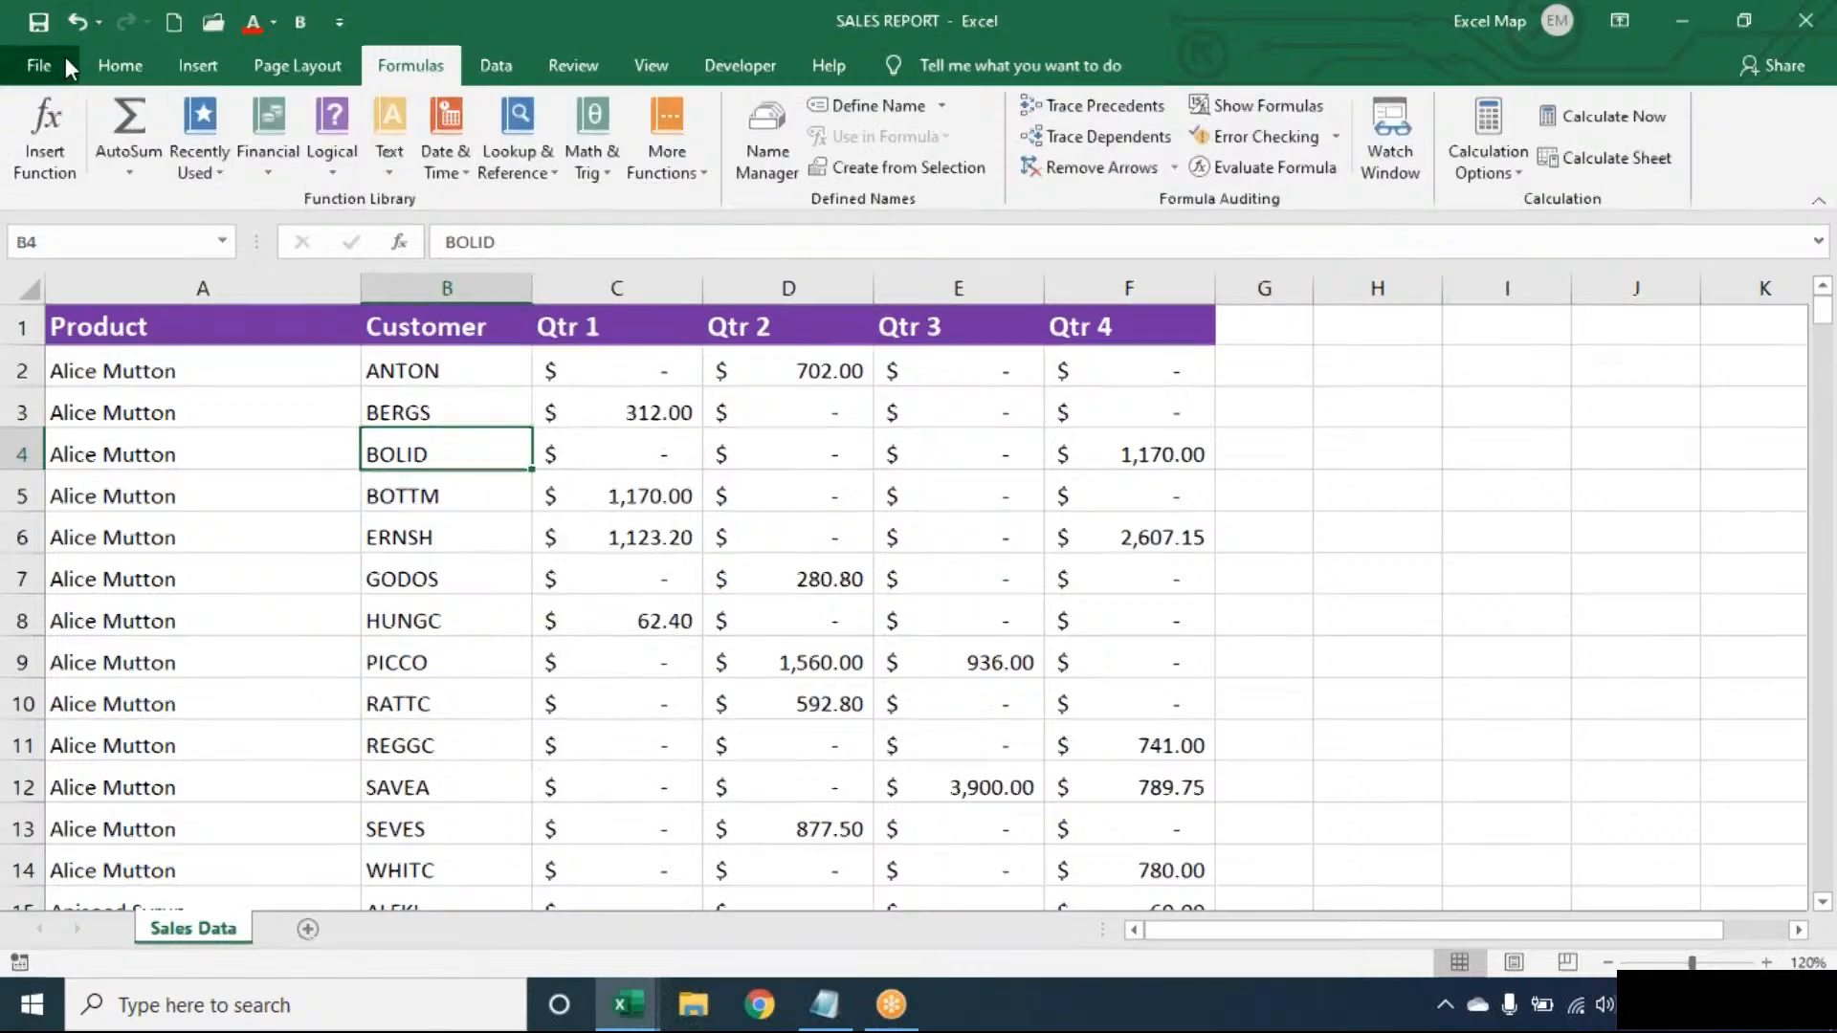
# - Open LookupFunctions from recent workbooks, entering the workbook password
pyautogui.click(38, 65)
pyautogui.click(95, 240)
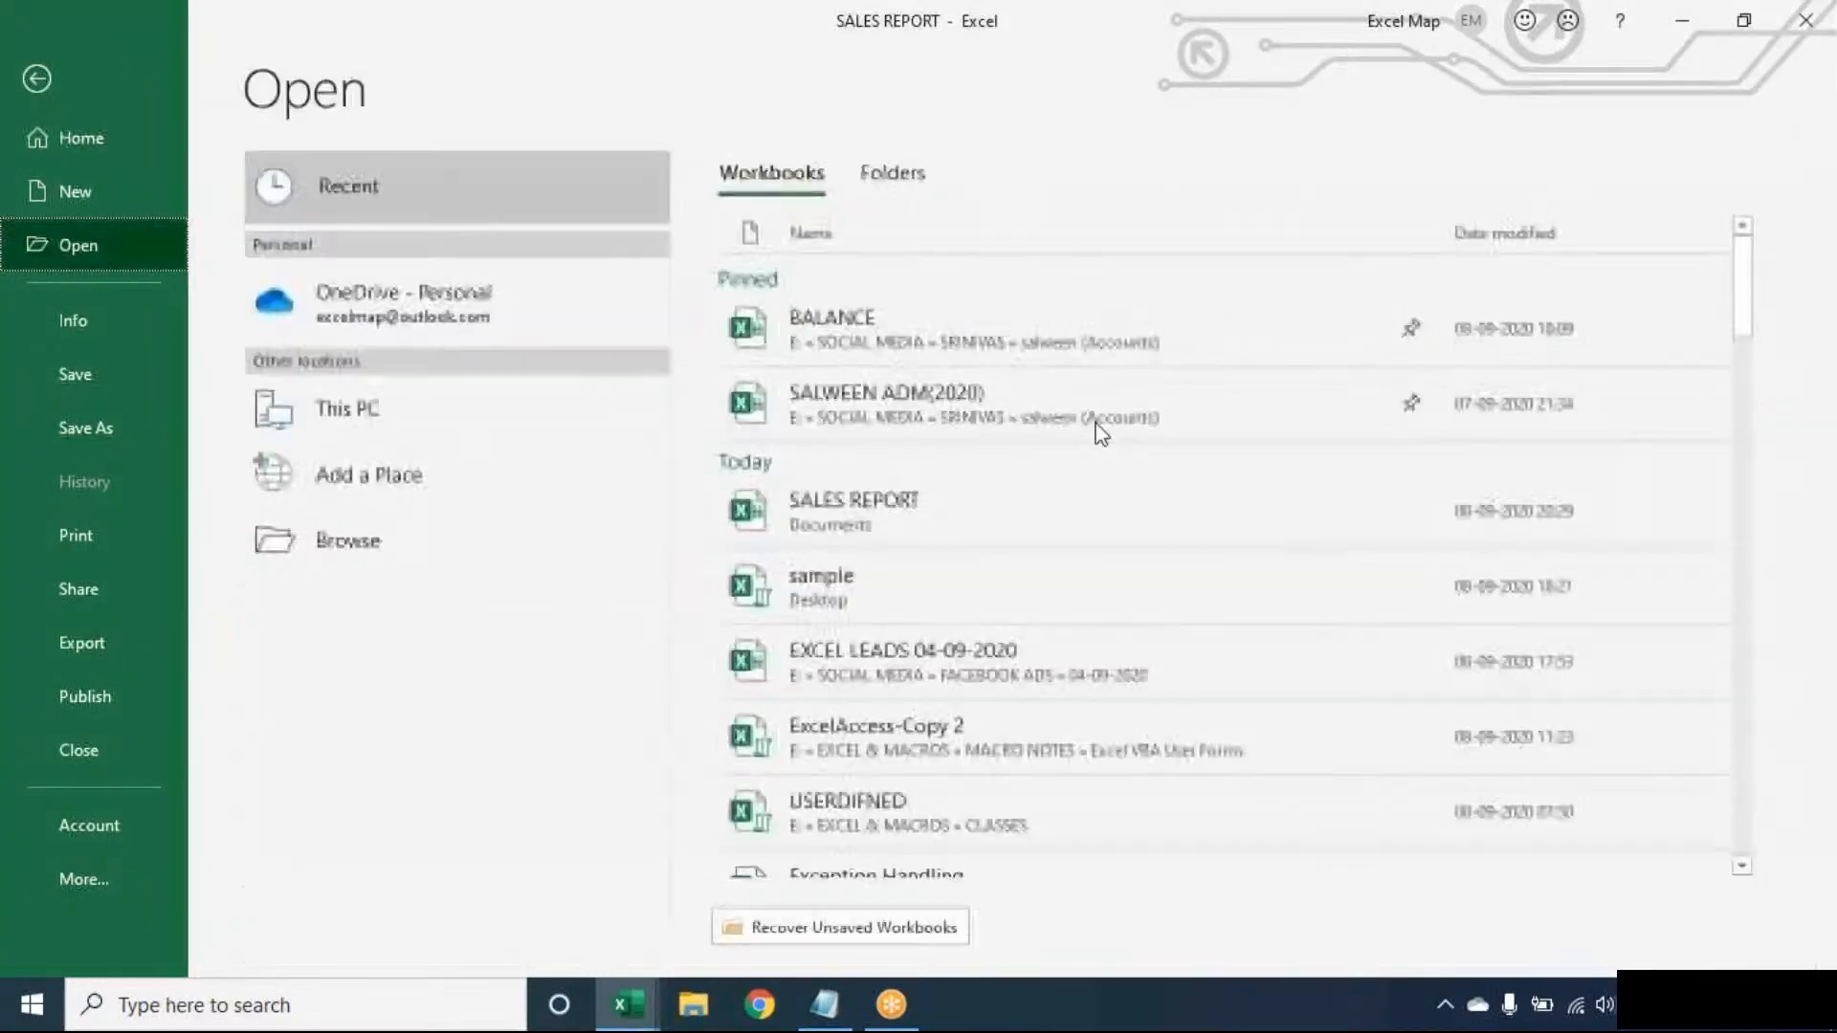
pyautogui.moveTo(1743, 292); pyautogui.dragTo(1763, 477)
pyautogui.click(1342, 387)
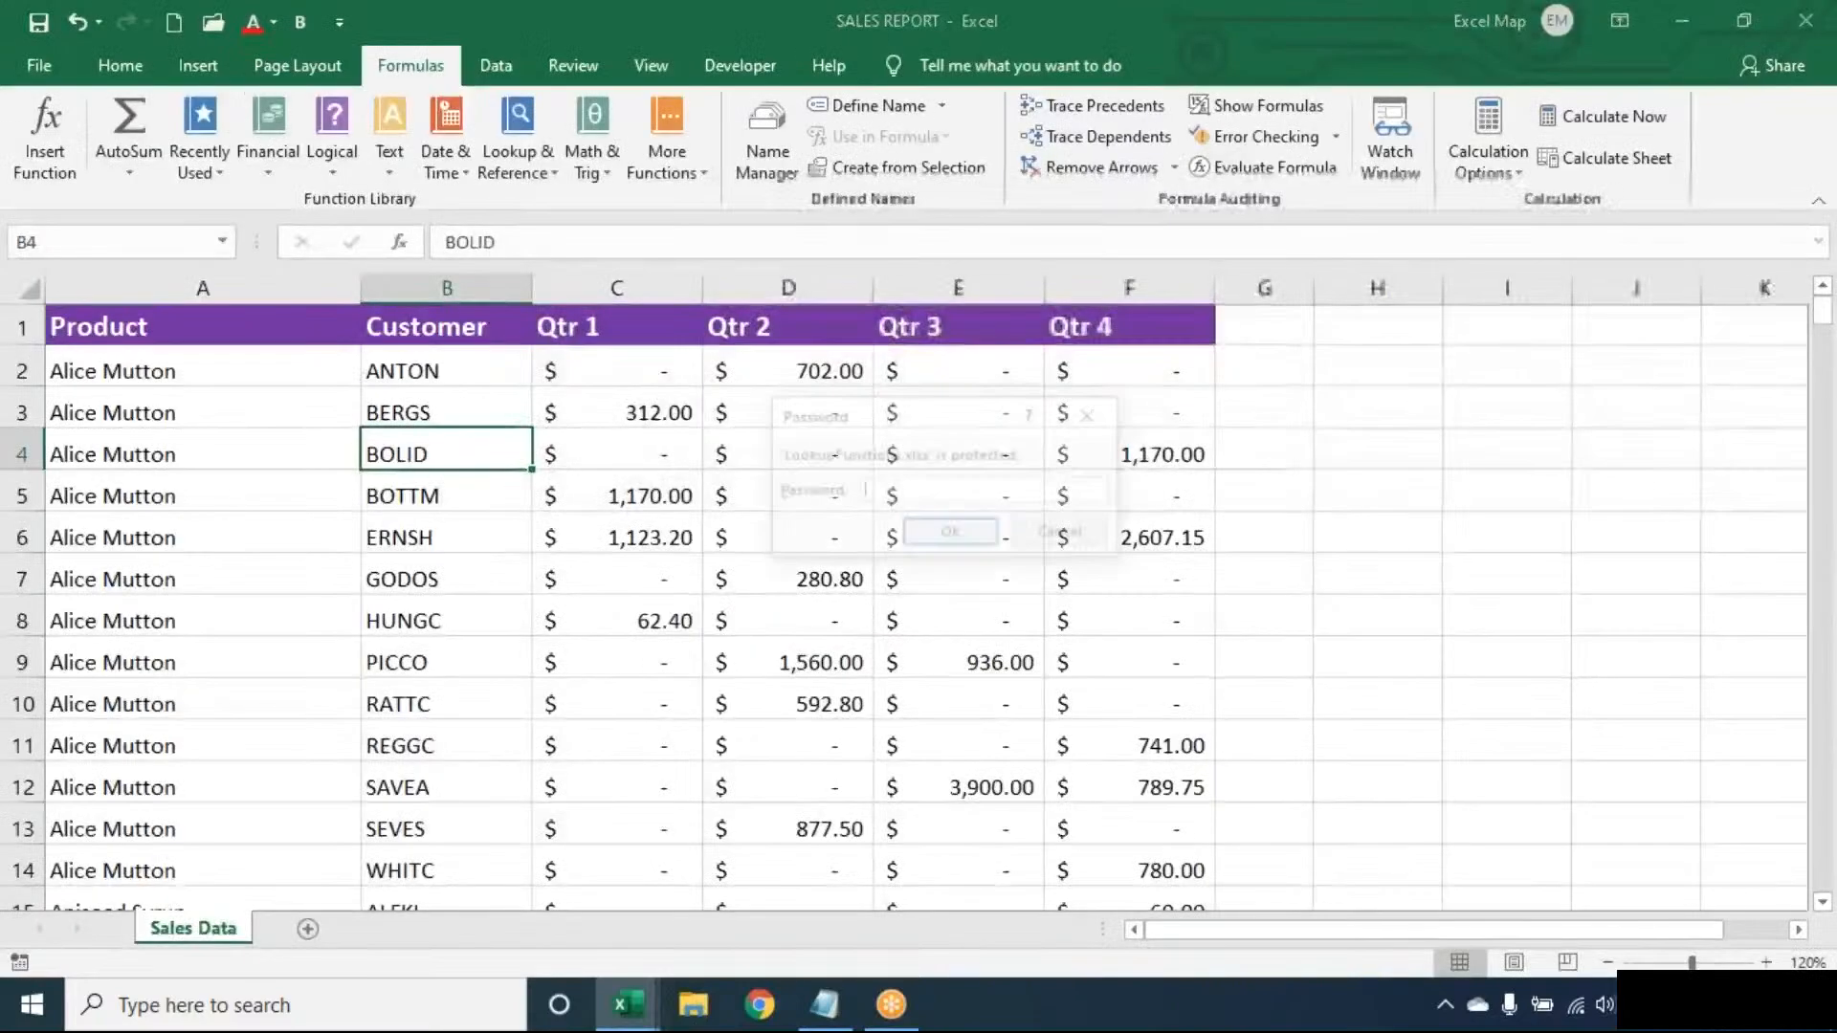
pyautogui.write('•••••••')
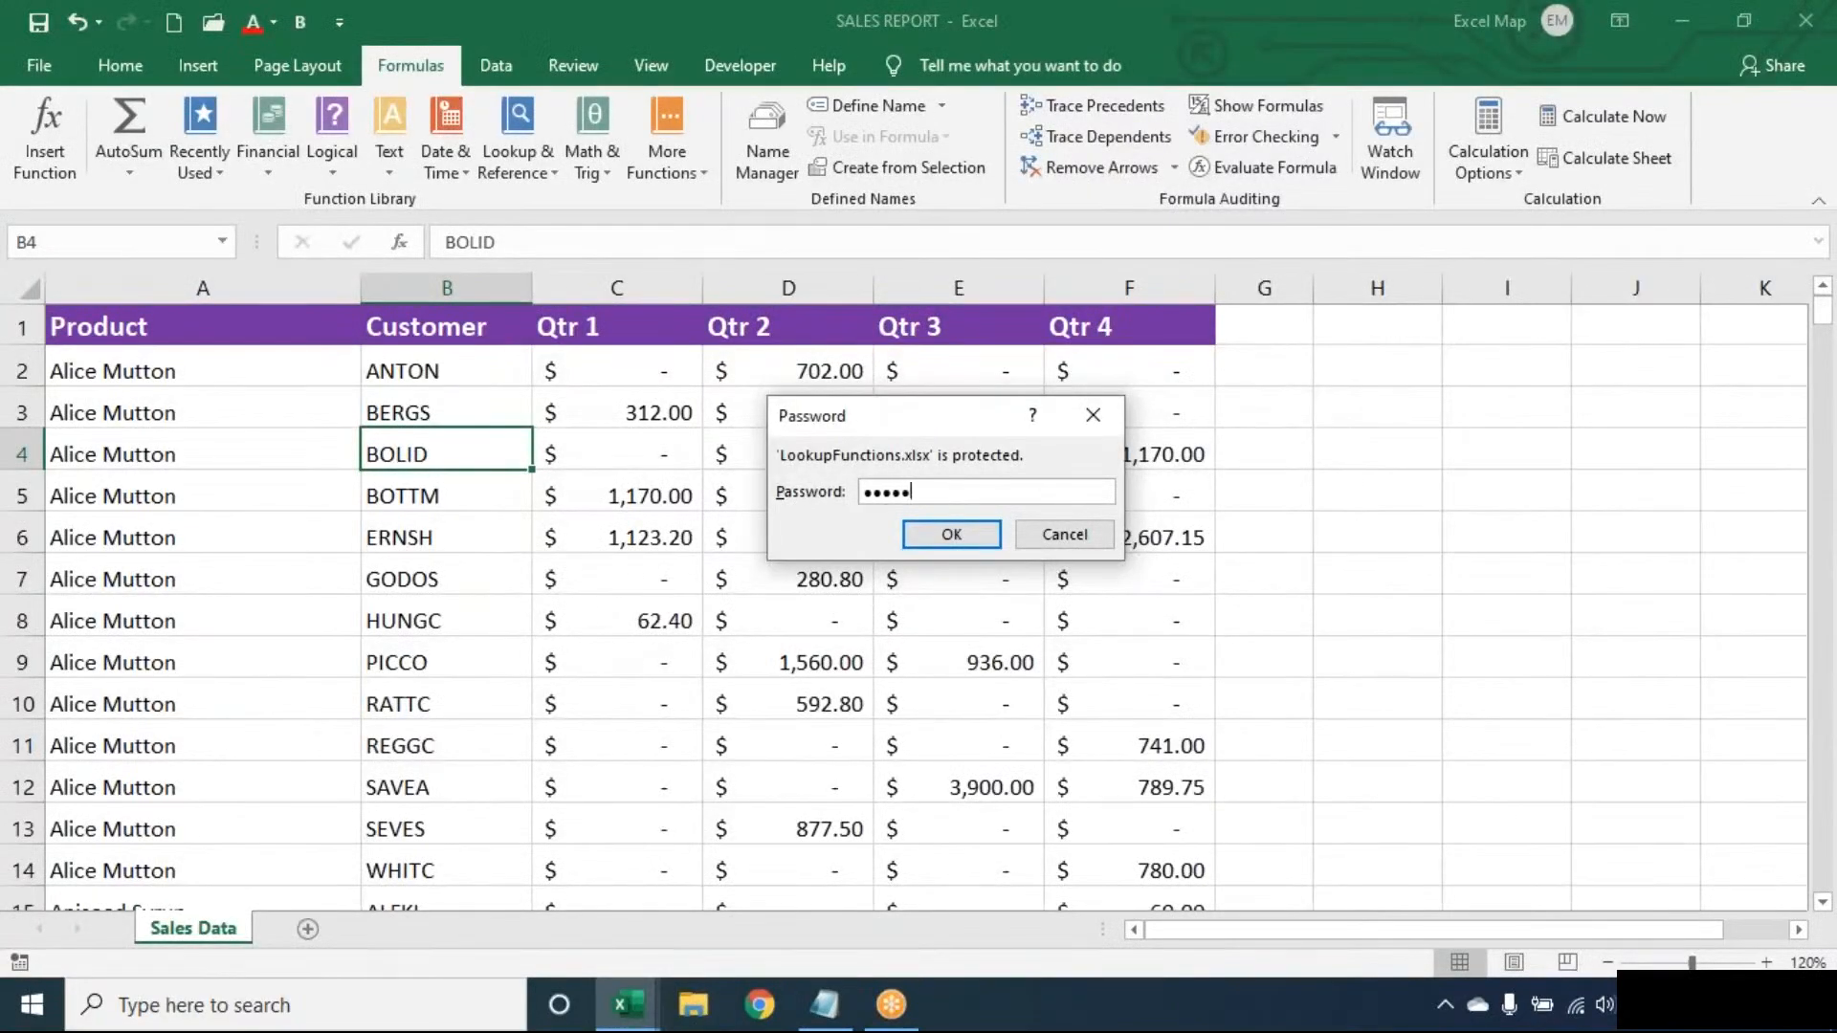
pyautogui.press('Return')
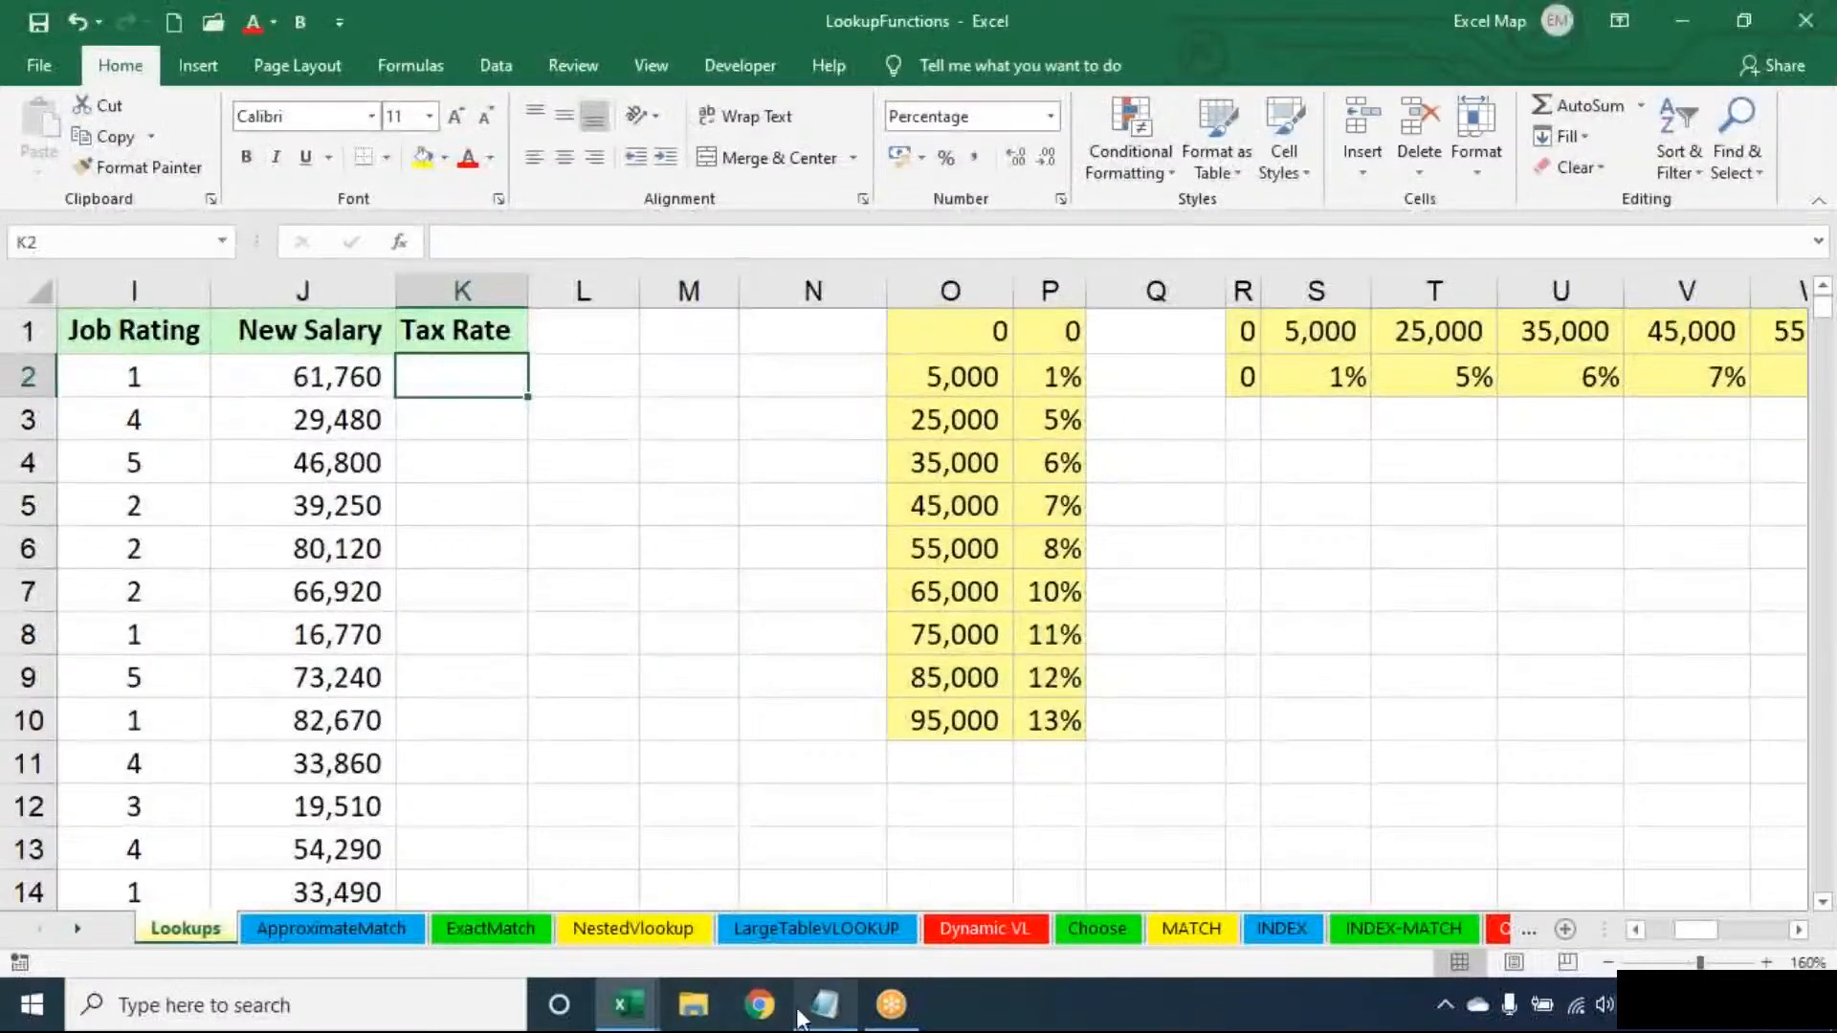
pyautogui.click(828, 1006)
# - Wipe the old notes and type 'Lookup & Reference:' with a line of dashes beneath it
pyautogui.hotkey('ctrl', 'a')
pyautogui.press('Return')
pyautogui.press('Return')
pyautogui.write('LOO')
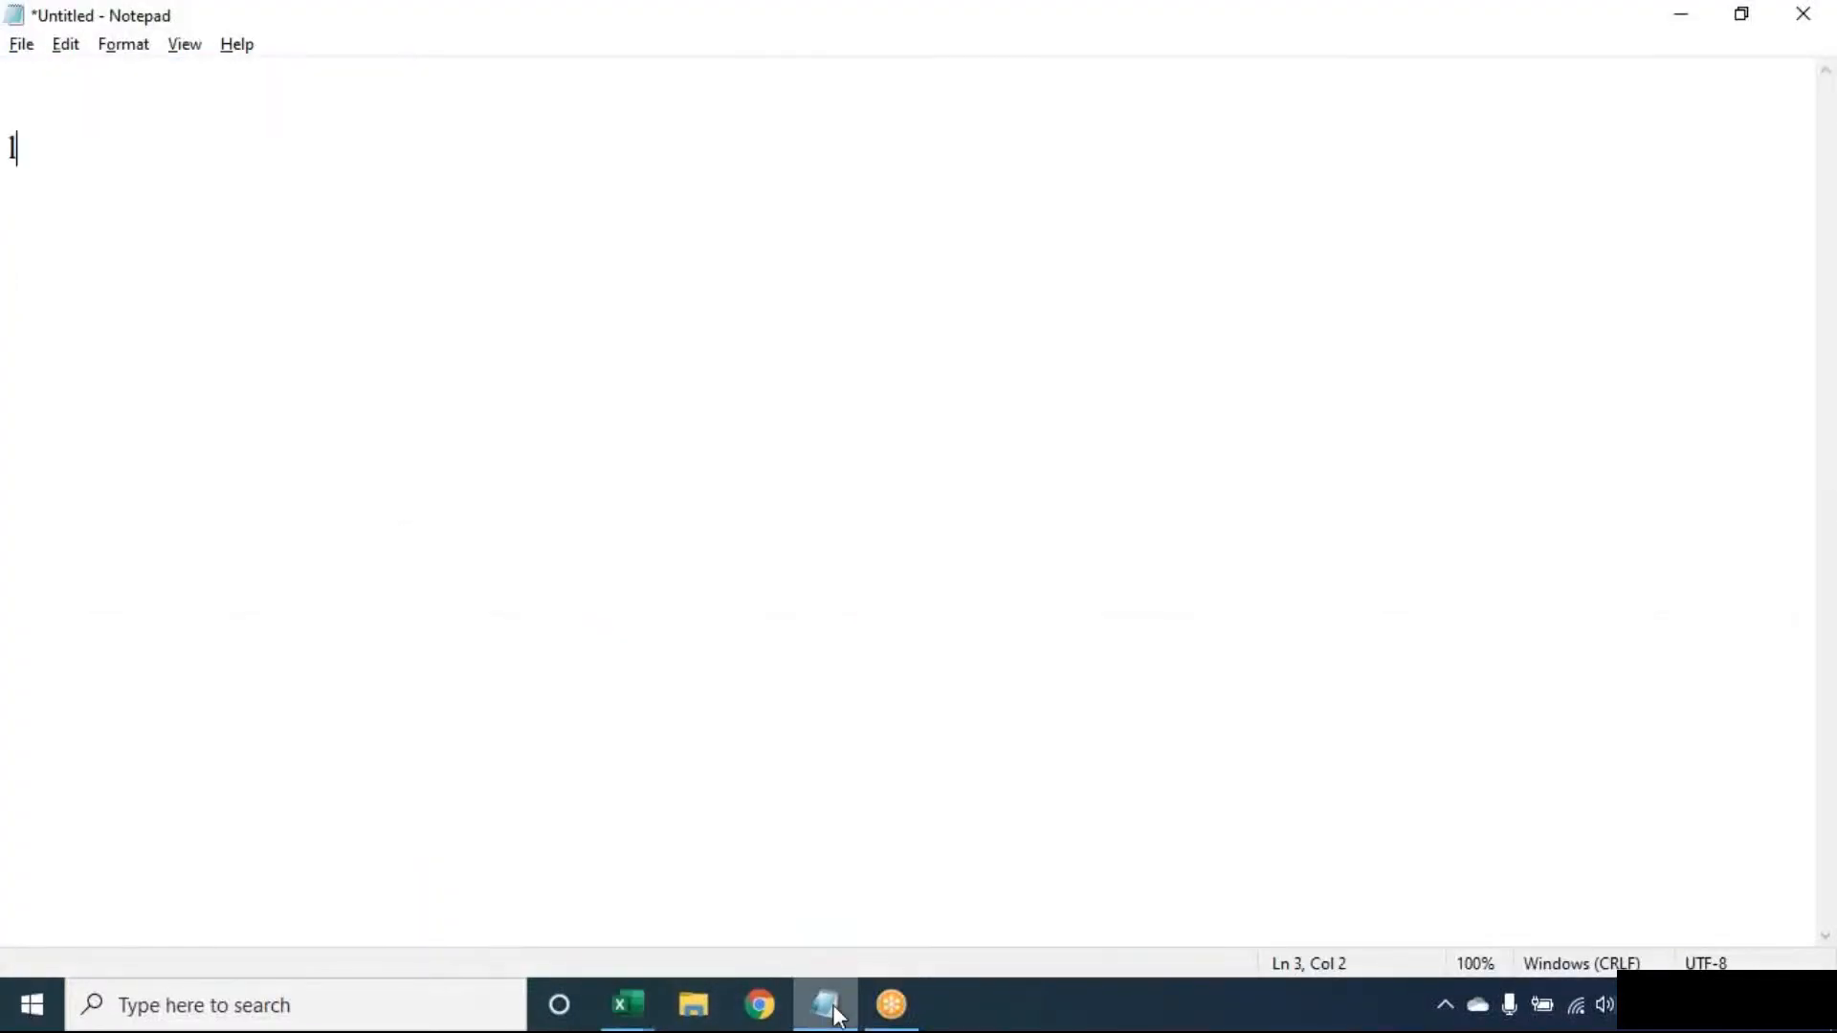
pyautogui.press('BackSpace')
pyautogui.press('BackSpace')
pyautogui.press('BackSpace')
pyautogui.write('Lookup *&')
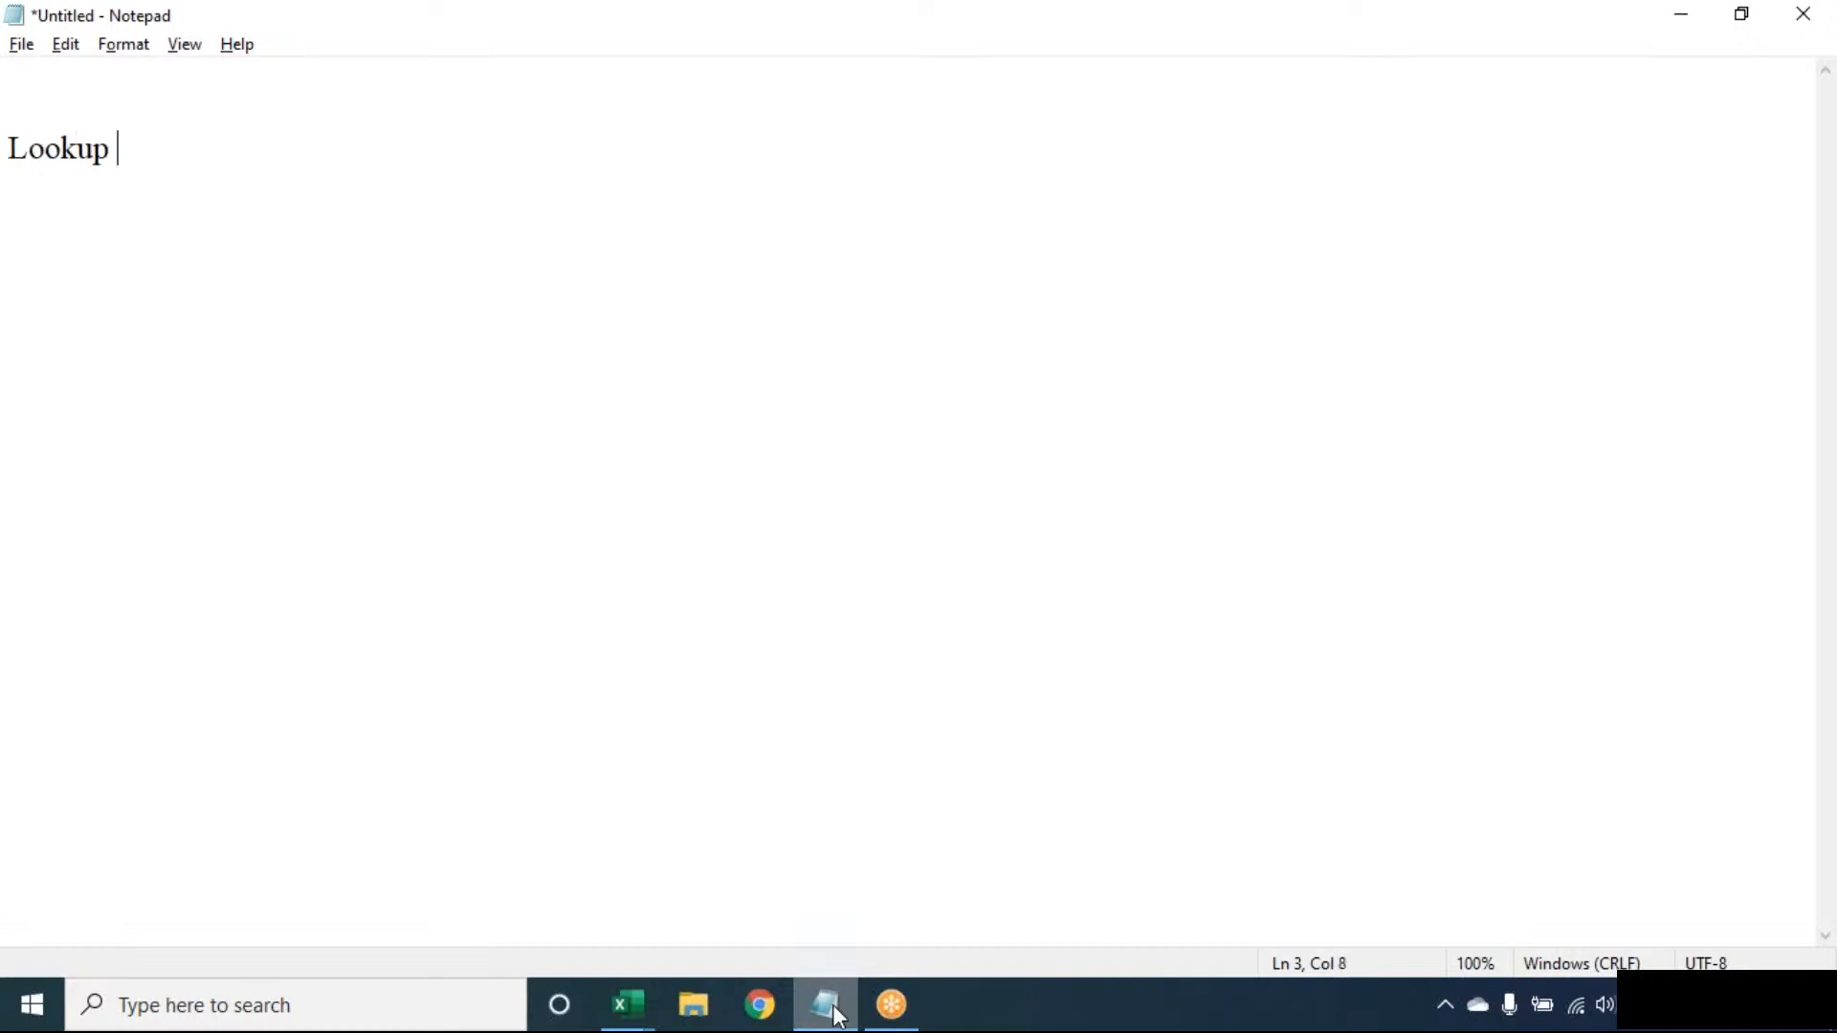
pyautogui.press('BackSpace')
pyautogui.press('BackSpace')
pyautogui.write('& Reference:')
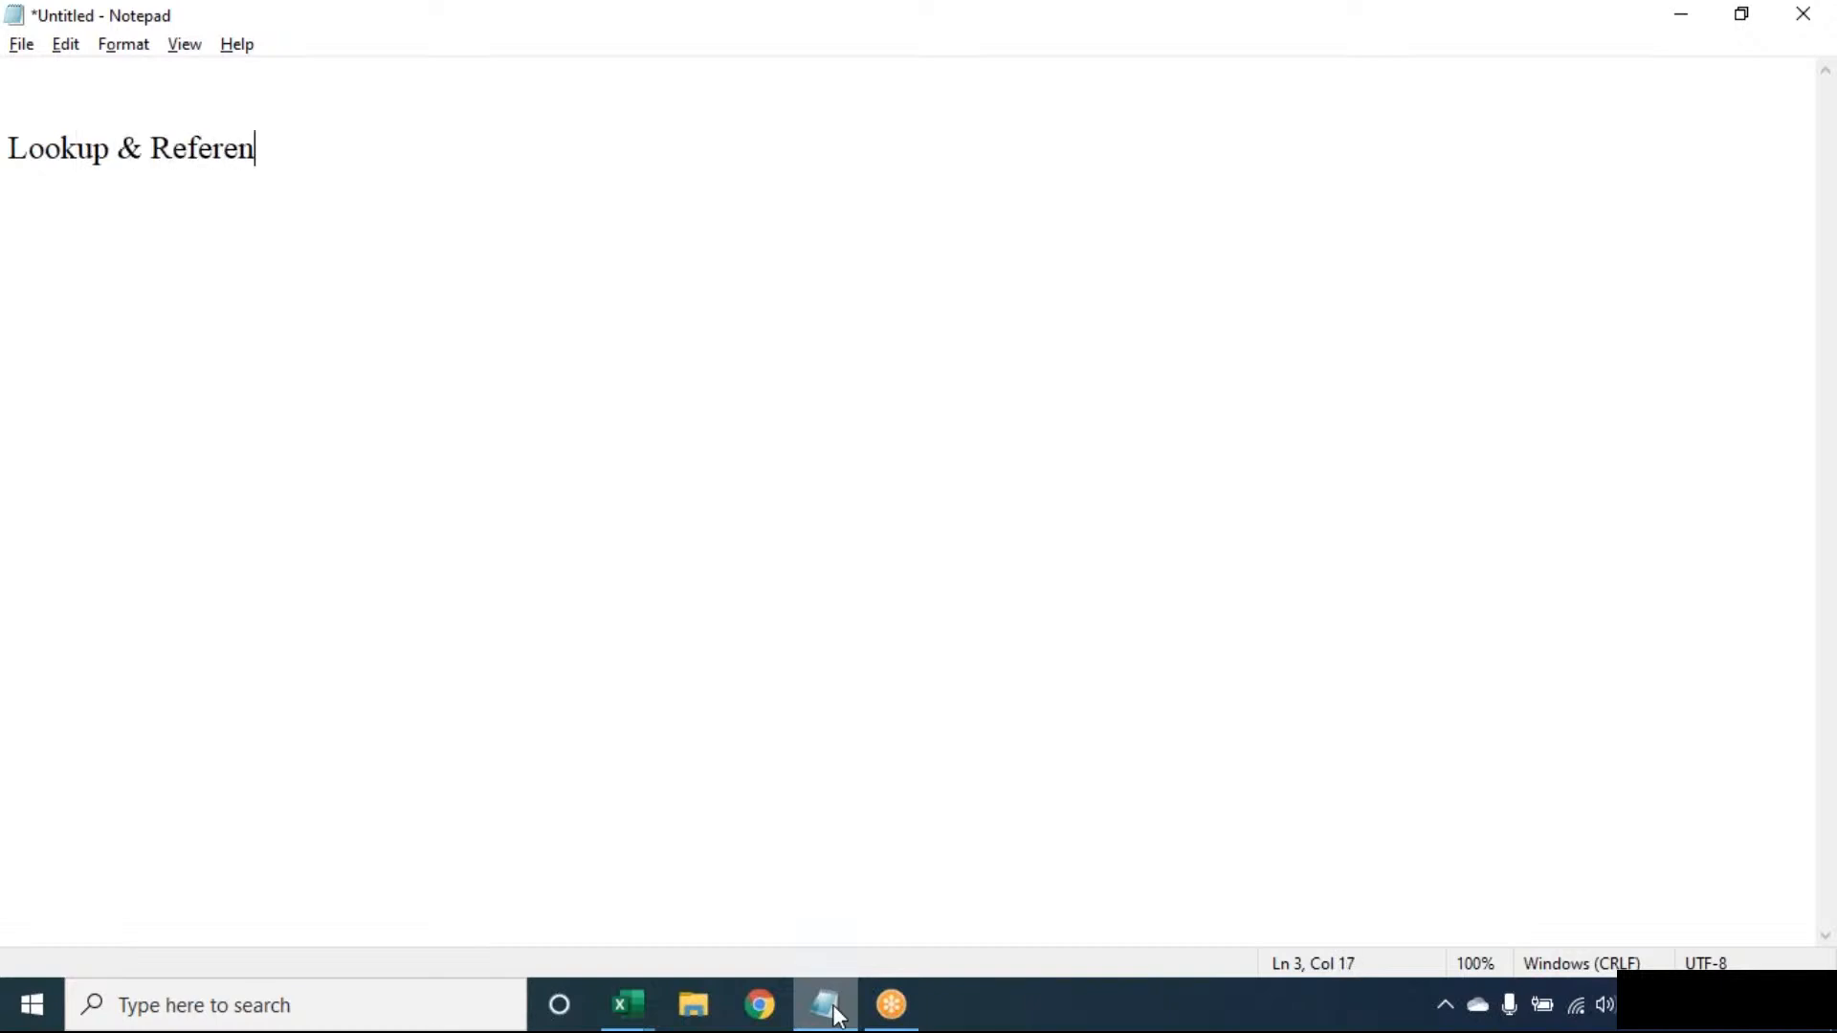
pyautogui.press('Return')
pyautogui.write('--------------------------')
pyautogui.press('Return')
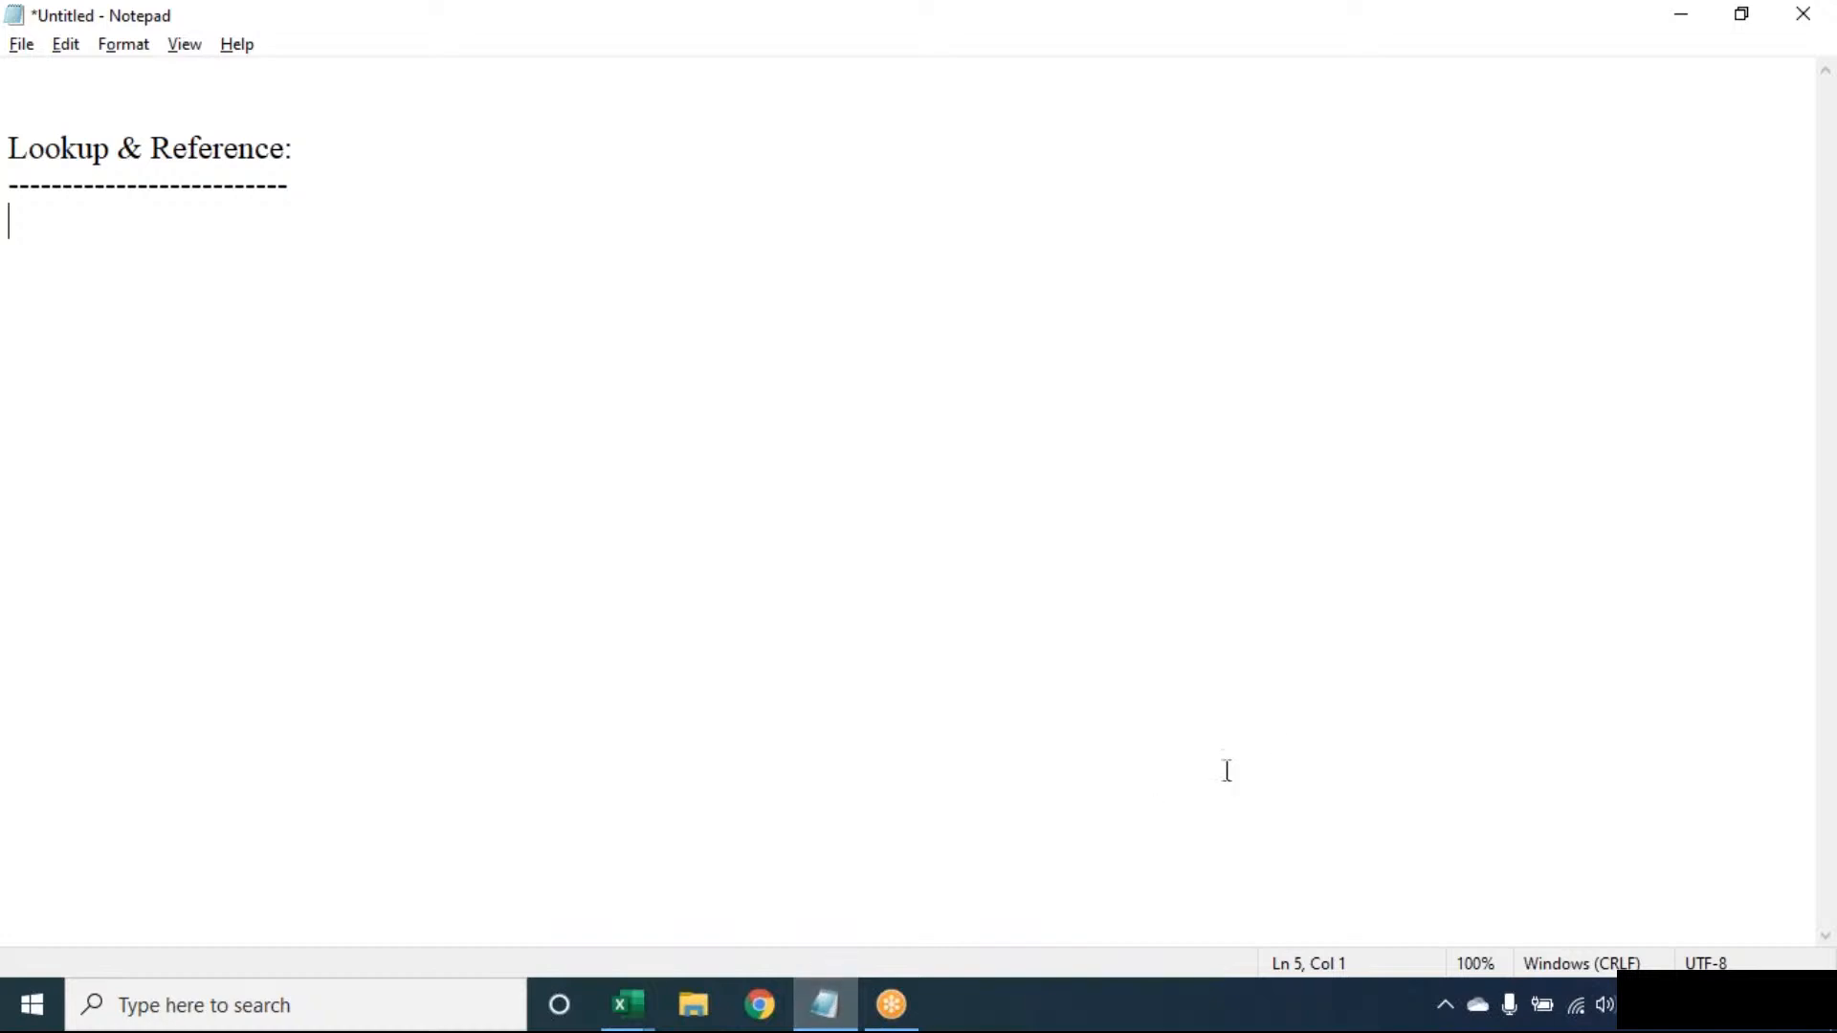
pyautogui.click(1277, 46)
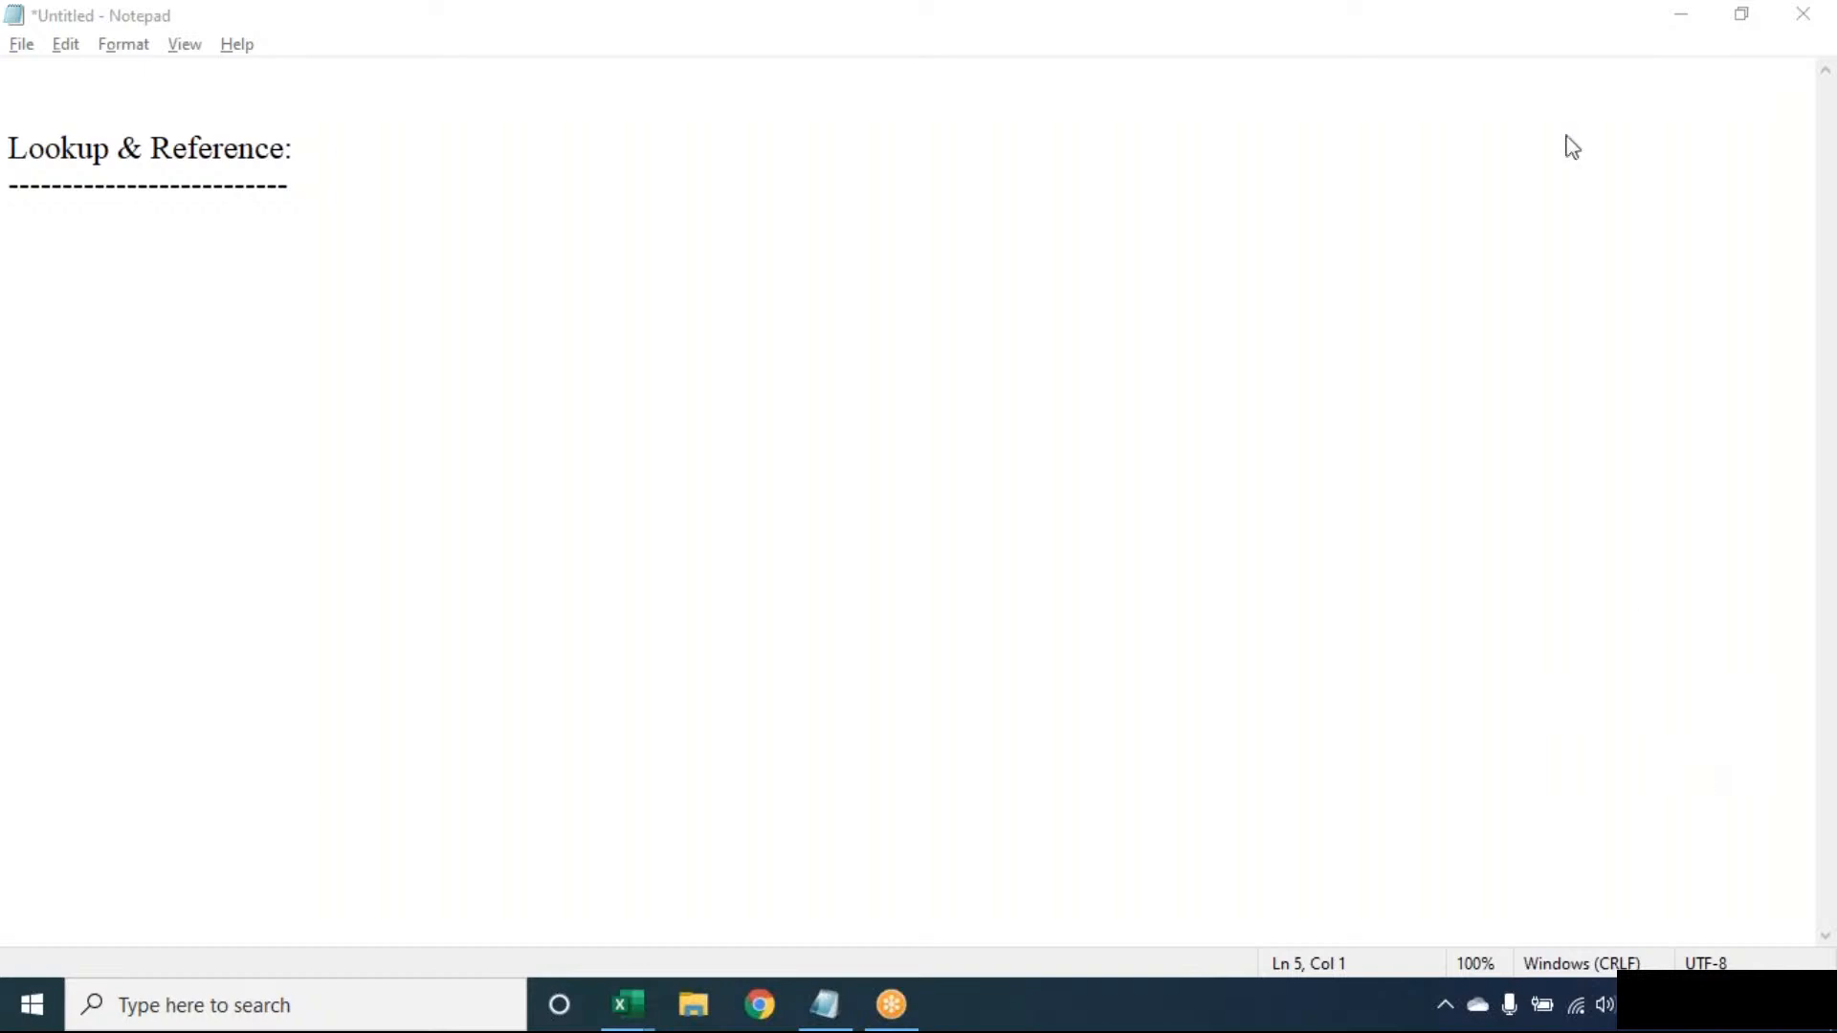
# - Select and delete the 'Lookup & Reference:' heading and dashes, leaving one blank line
pyautogui.click(1362, 110)
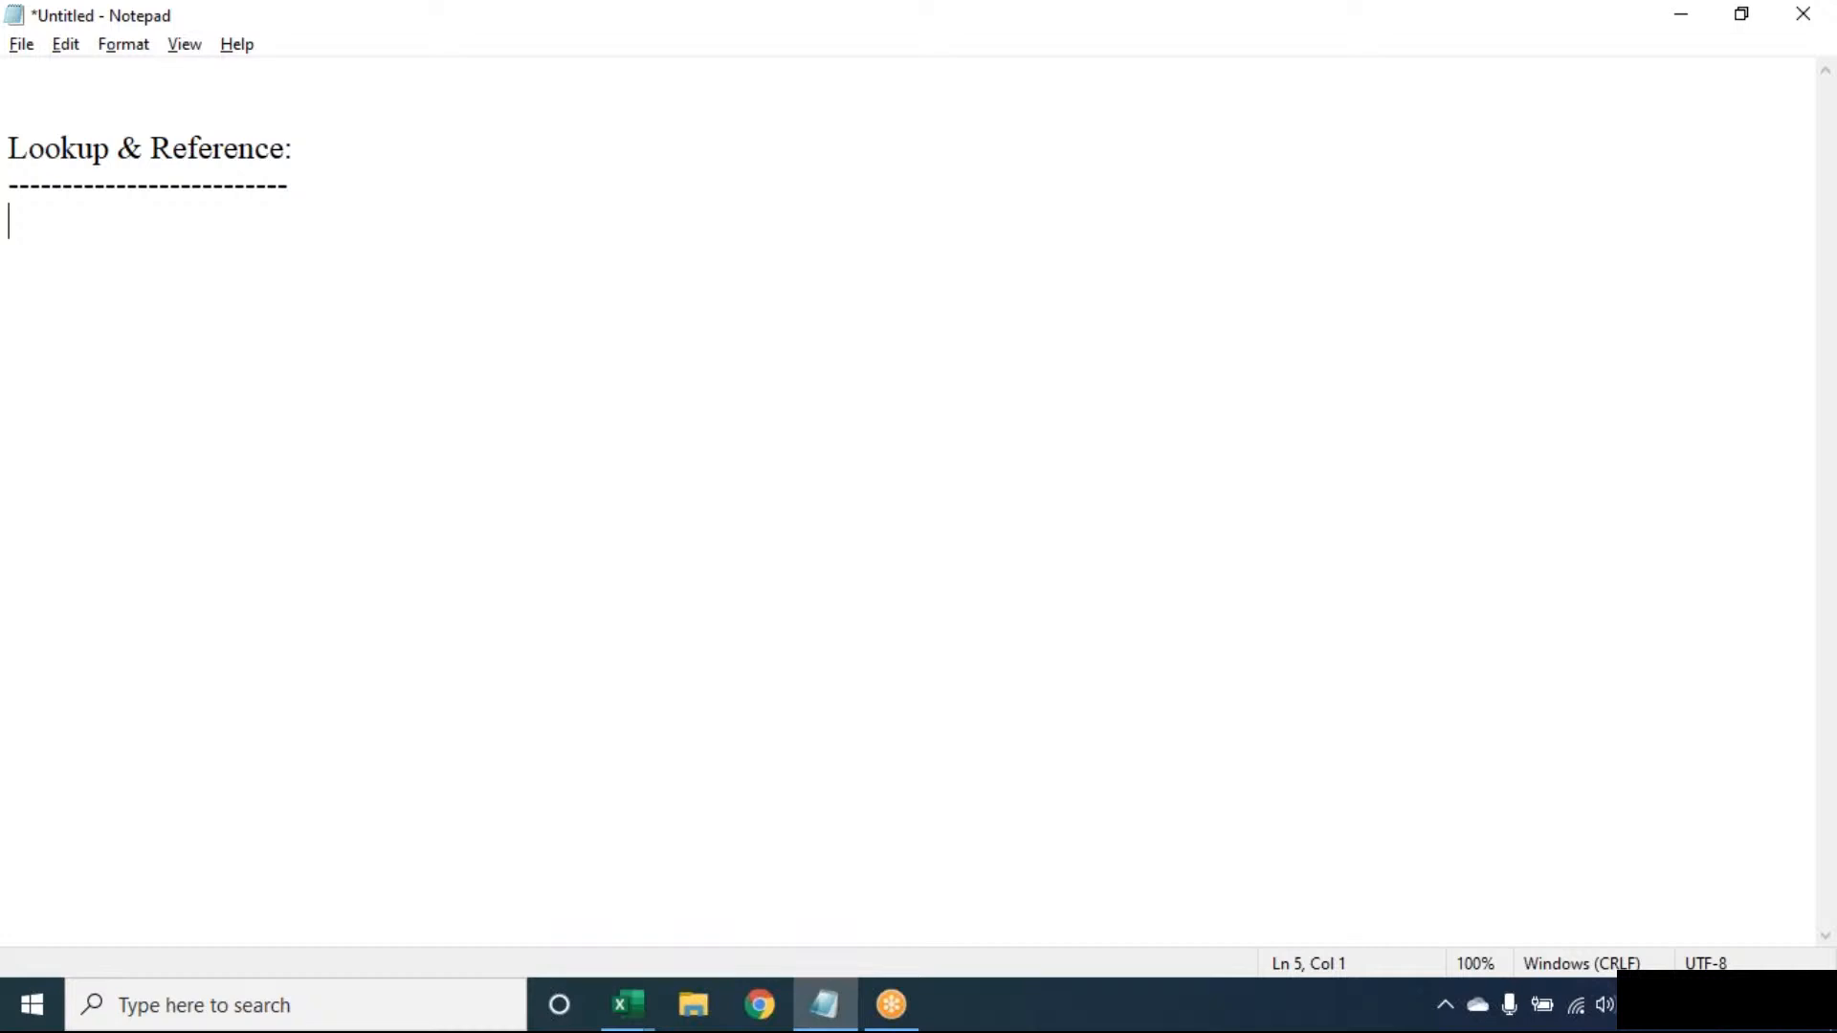
pyautogui.click(1282, 35)
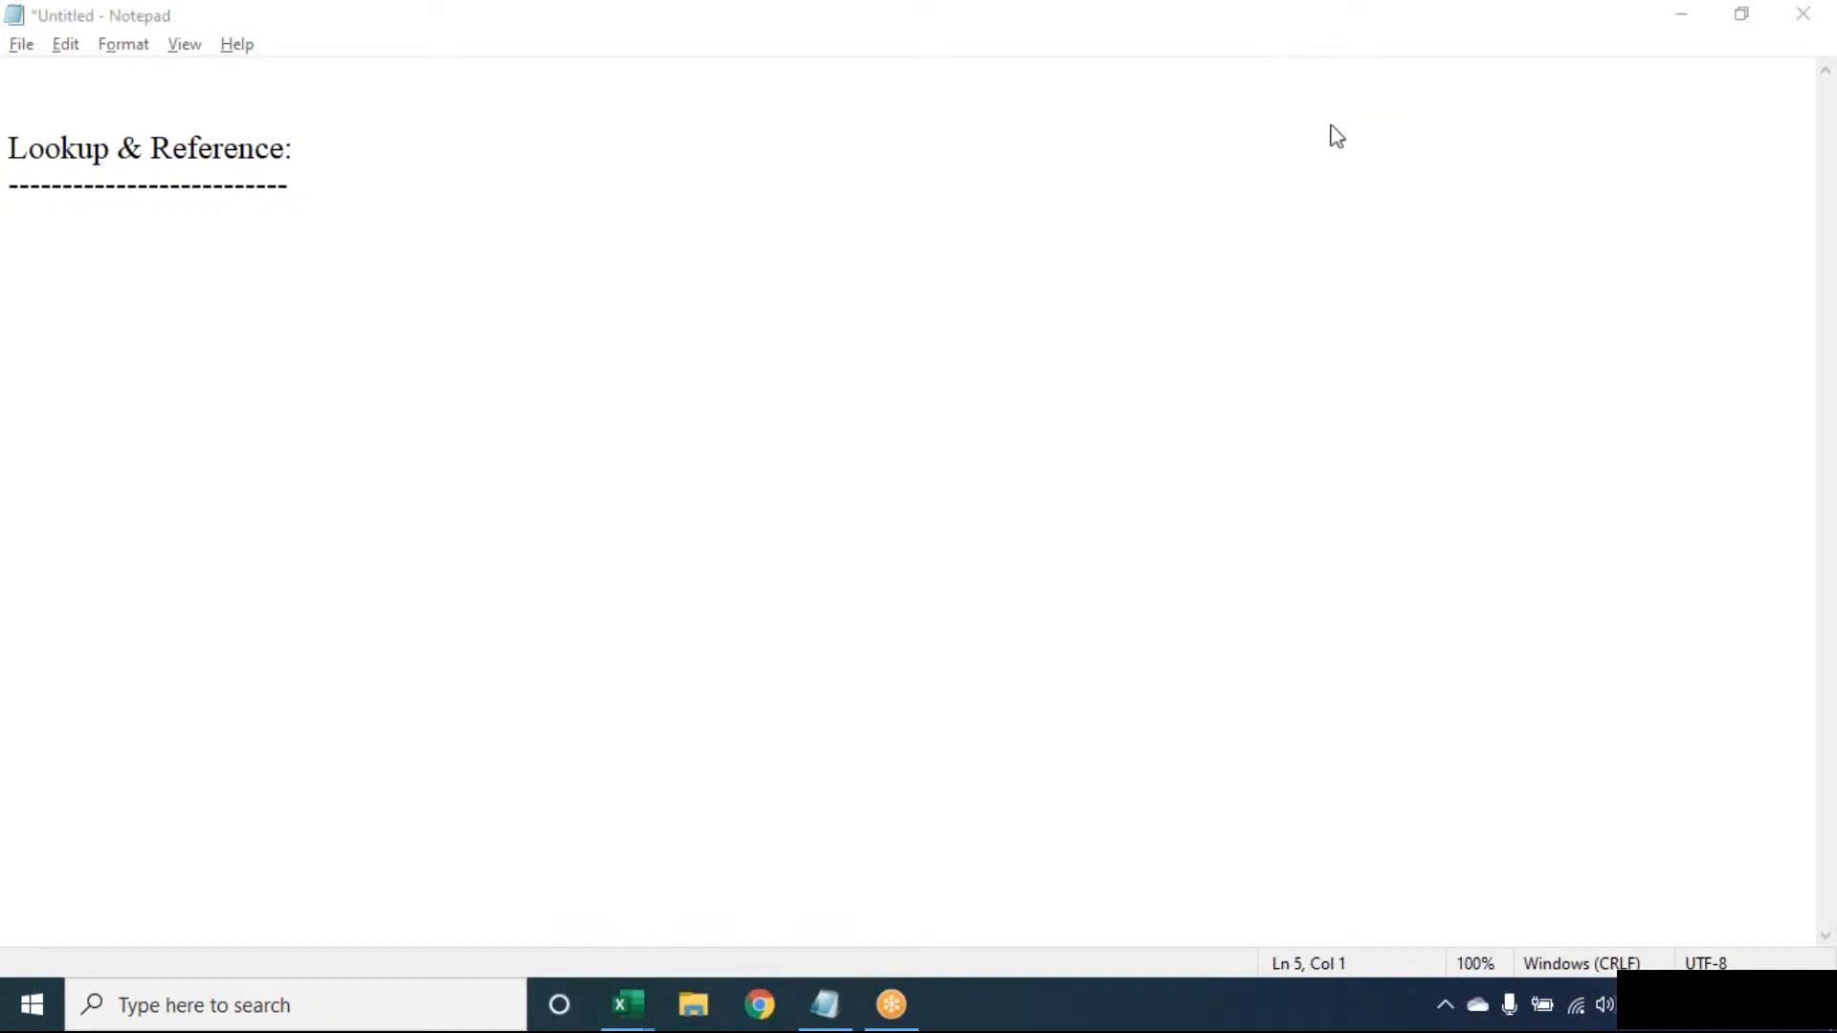
pyautogui.click(520, 393)
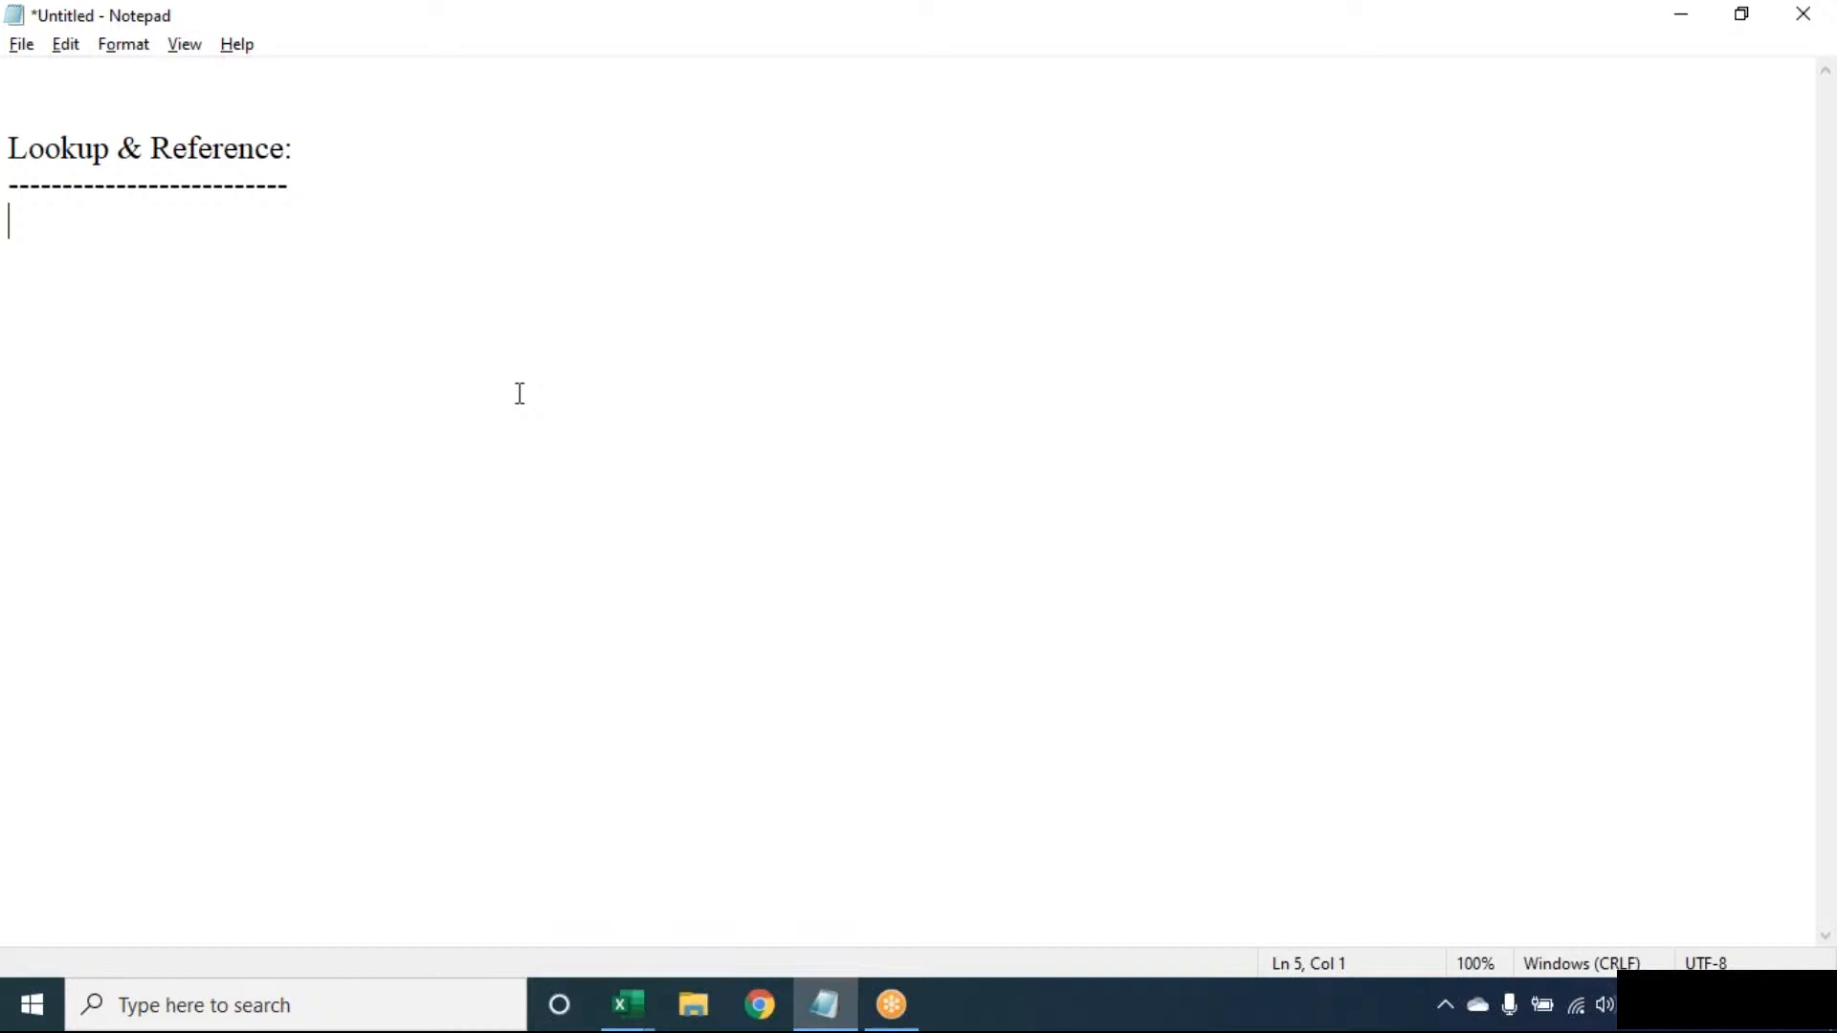
pyautogui.hotkey('ctrl', 'a')
pyautogui.press('BackSpace')
pyautogui.press('Return')
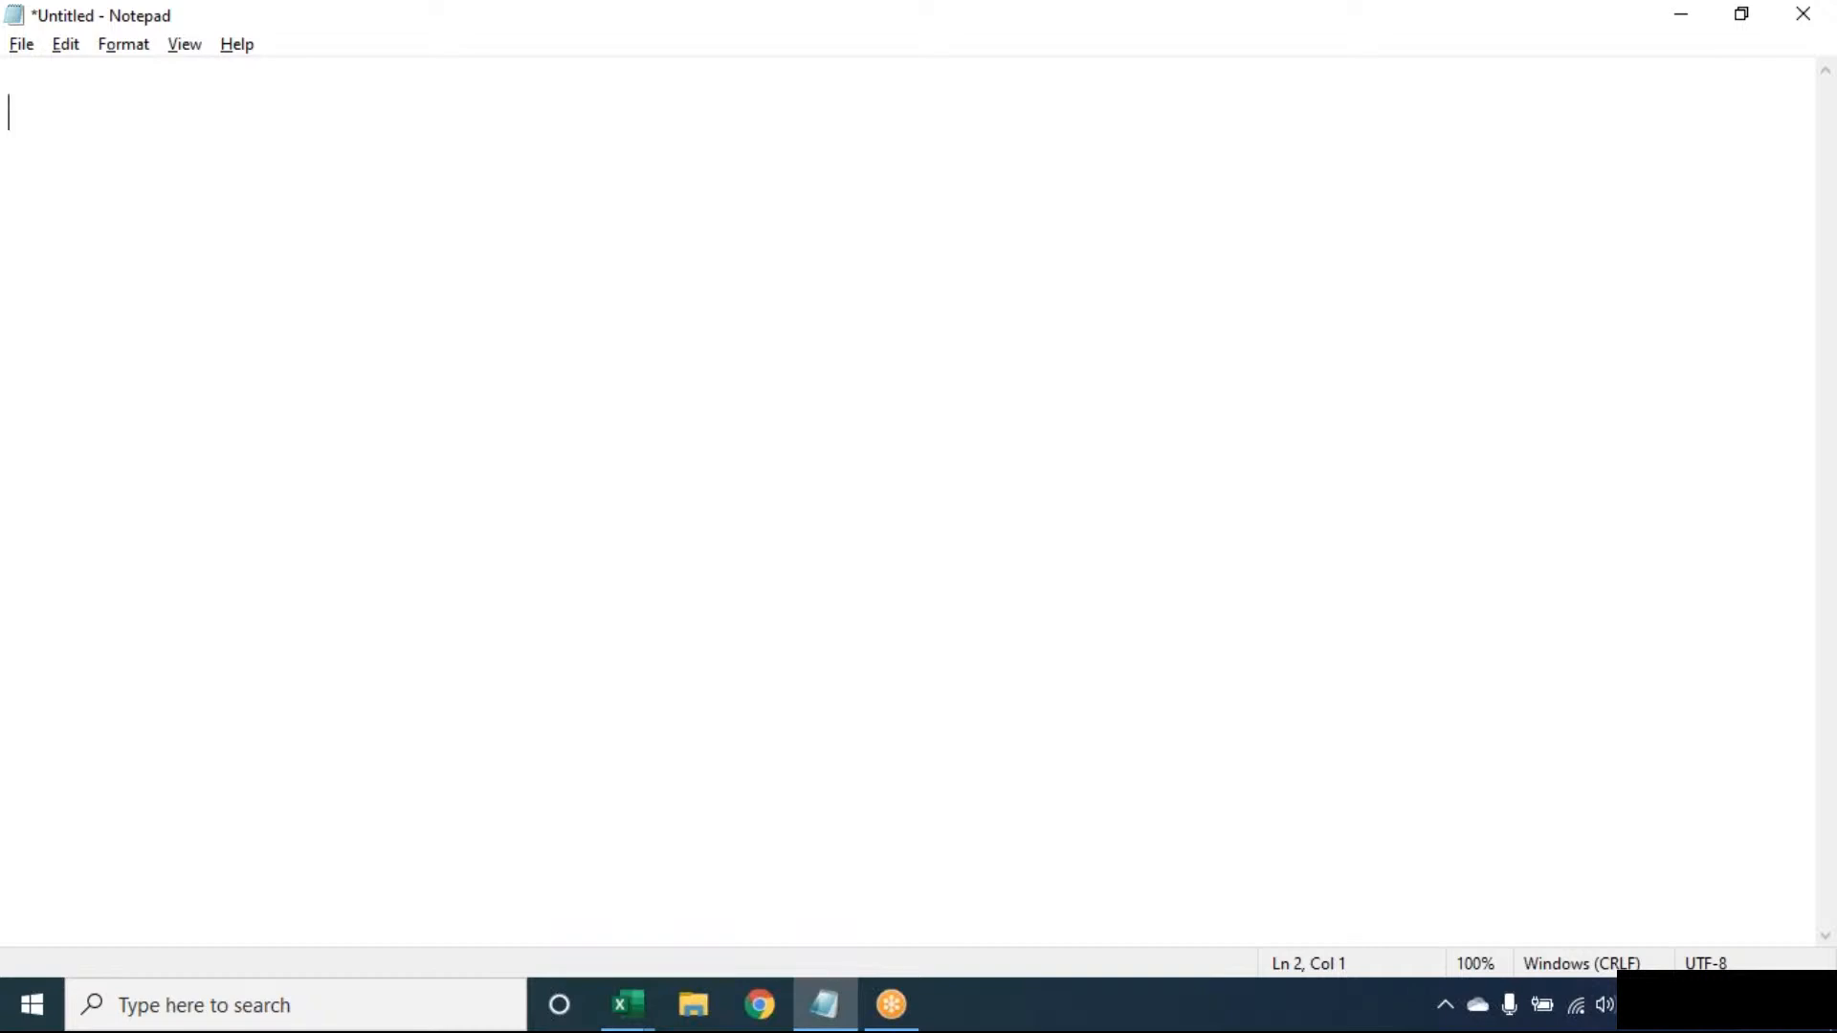
# - Switch to the Book1 workbook and select its filled range A1:B3
pyautogui.click(627, 1004)
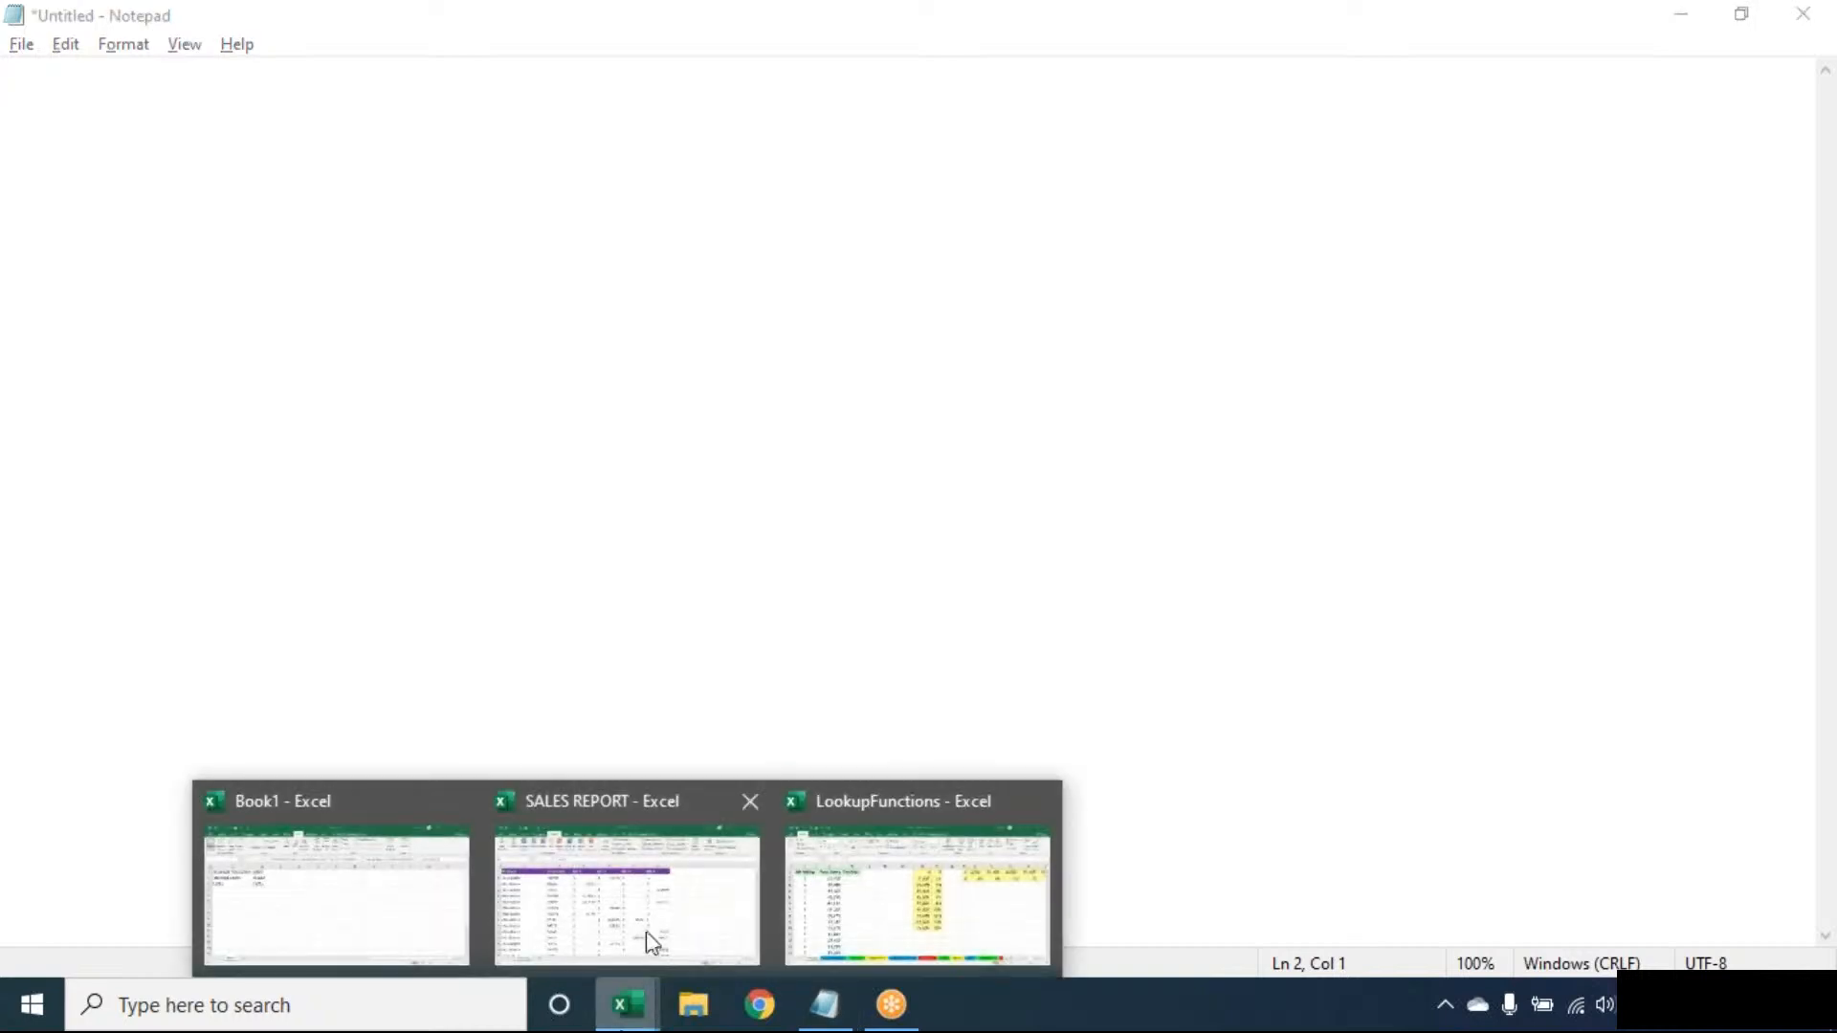
pyautogui.click(344, 926)
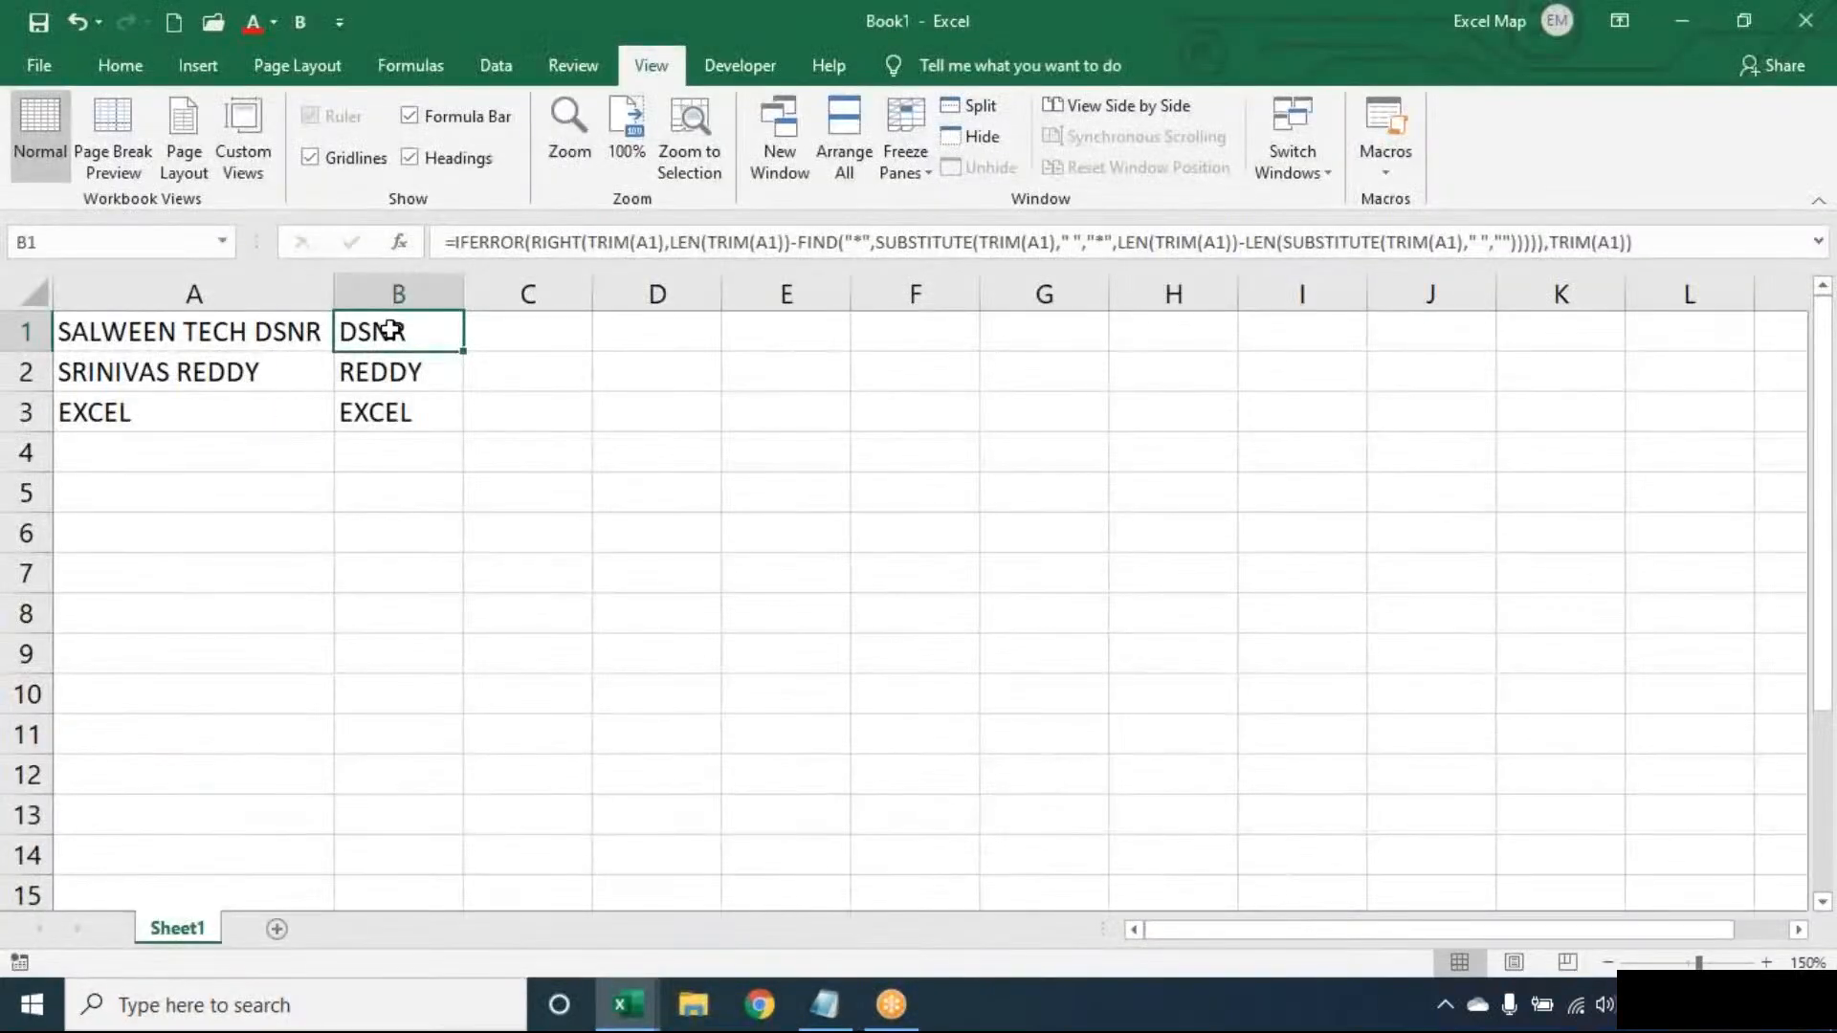
pyautogui.hotkey('ctrl', 'a')
pyautogui.hotkey('ctrl', 's')
pyautogui.press('Escape')
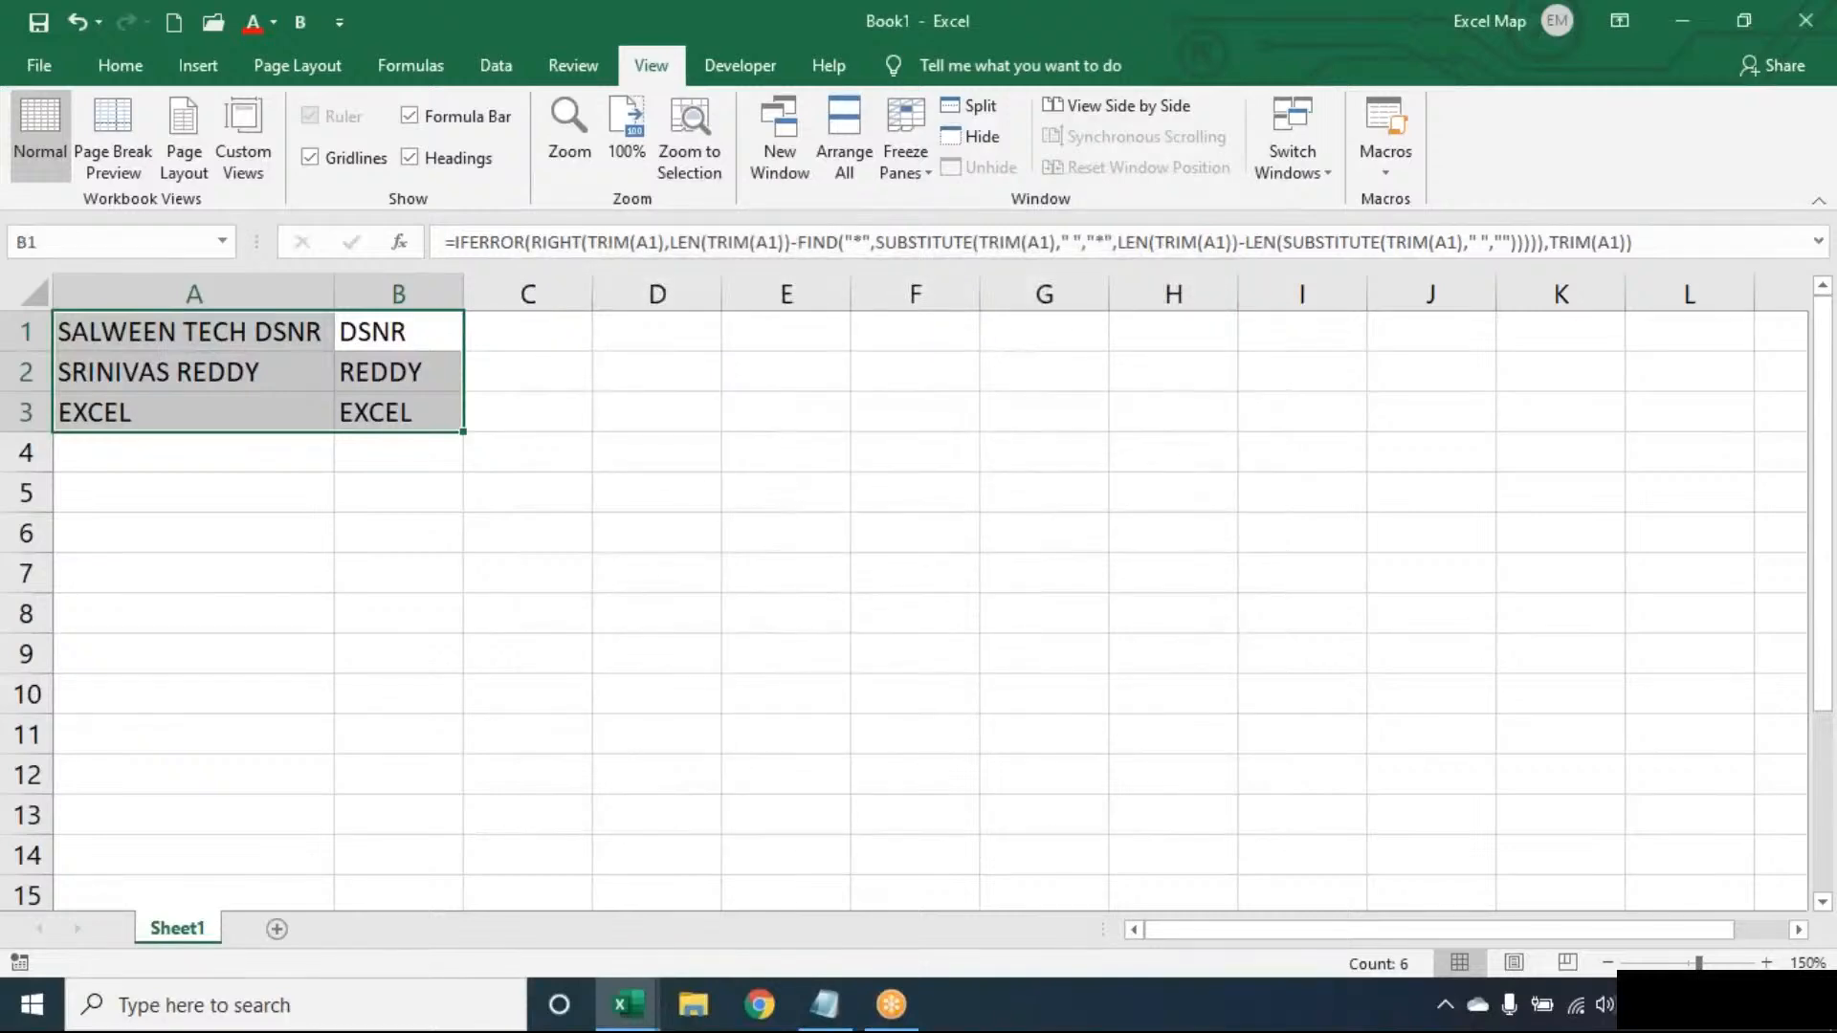
pyautogui.press('Delete')
pyautogui.hotkey('ctrl', 'Home')
# - Delete the formulas in B1:B3, keeping the three text entries in A1:A3
pyautogui.moveTo(191, 332); pyautogui.dragTo(191, 492)
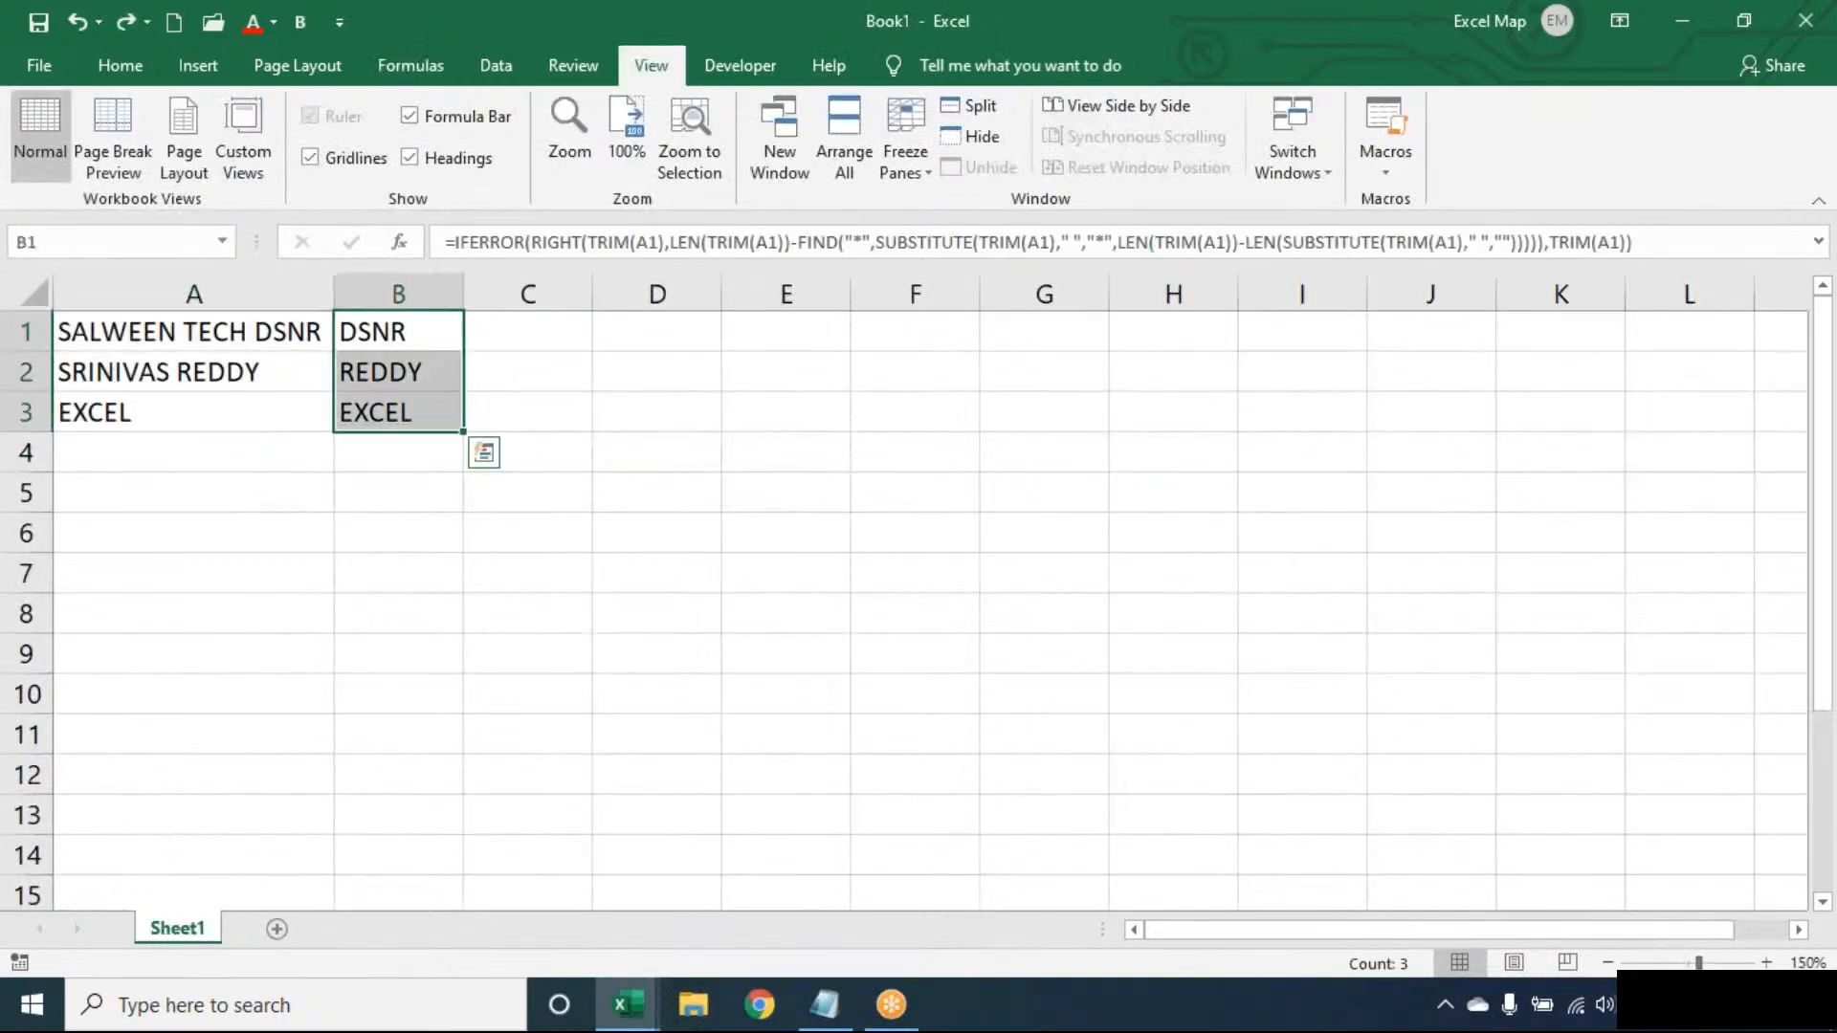
pyautogui.press('Delete')
pyautogui.click(398, 332)
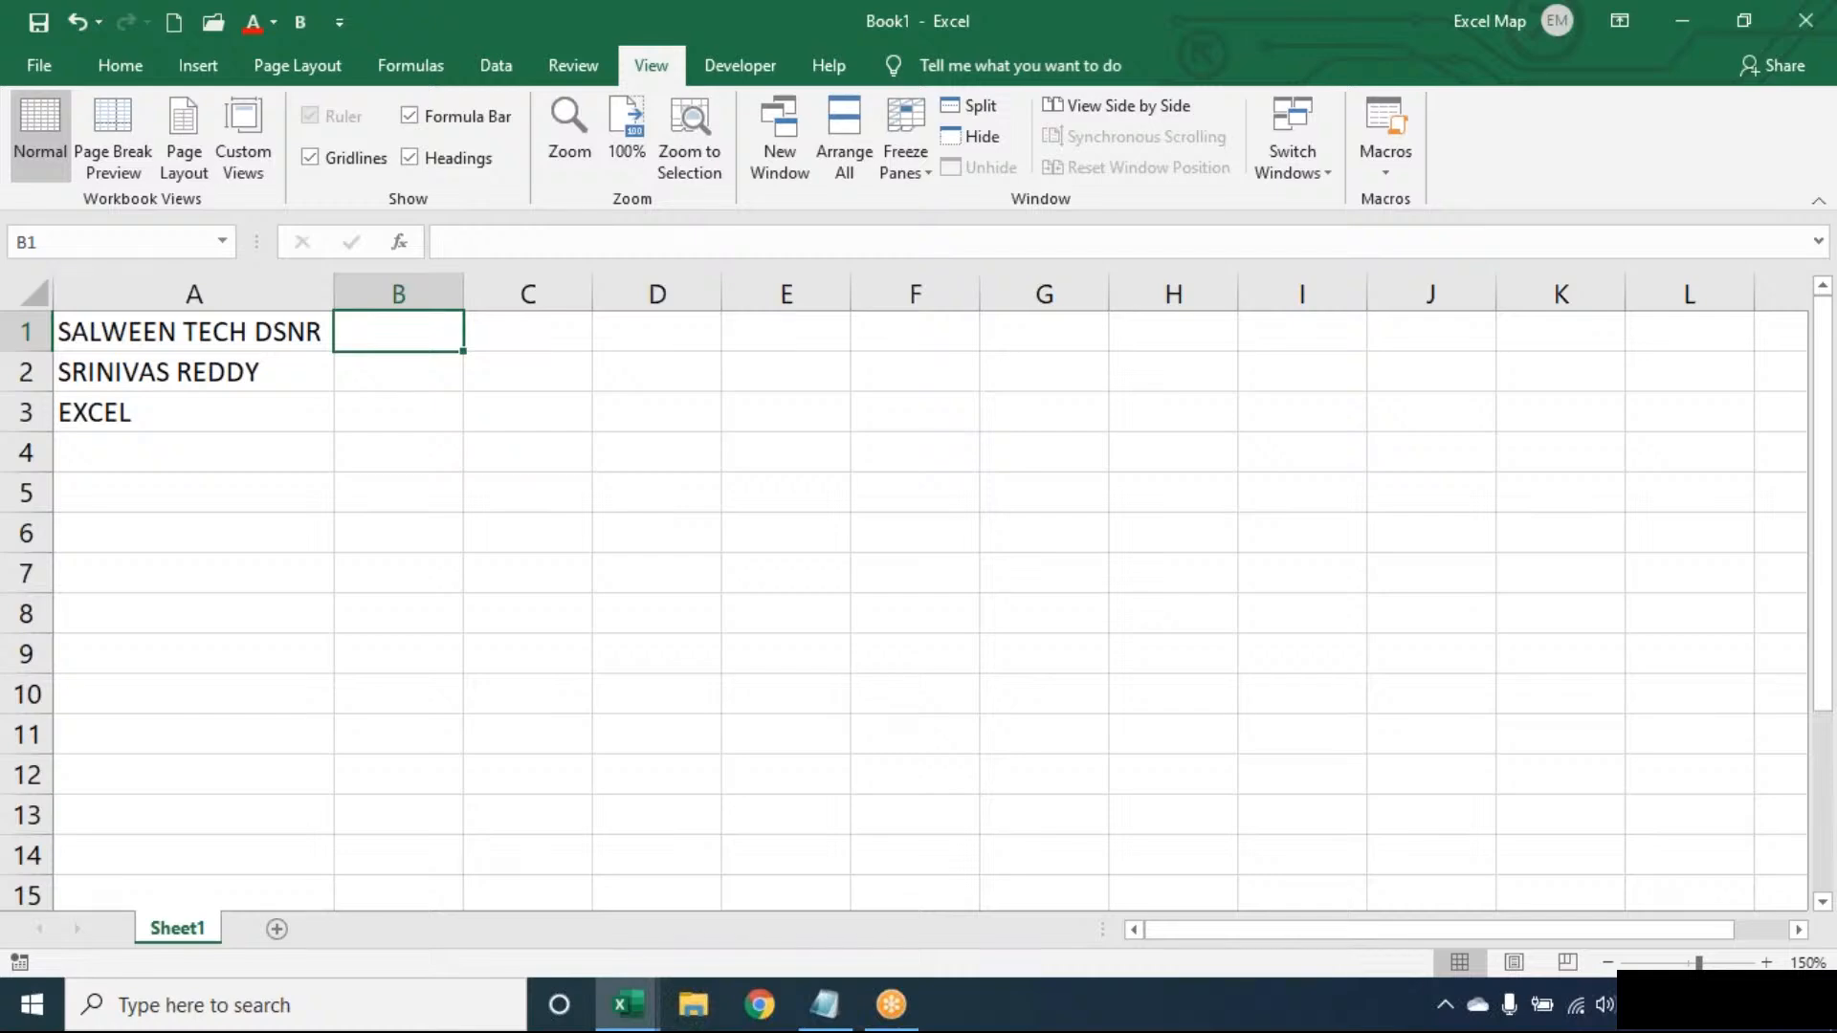
# - Enter the value 1 in cell B1, next to the company title in A1
pyautogui.press('Left')
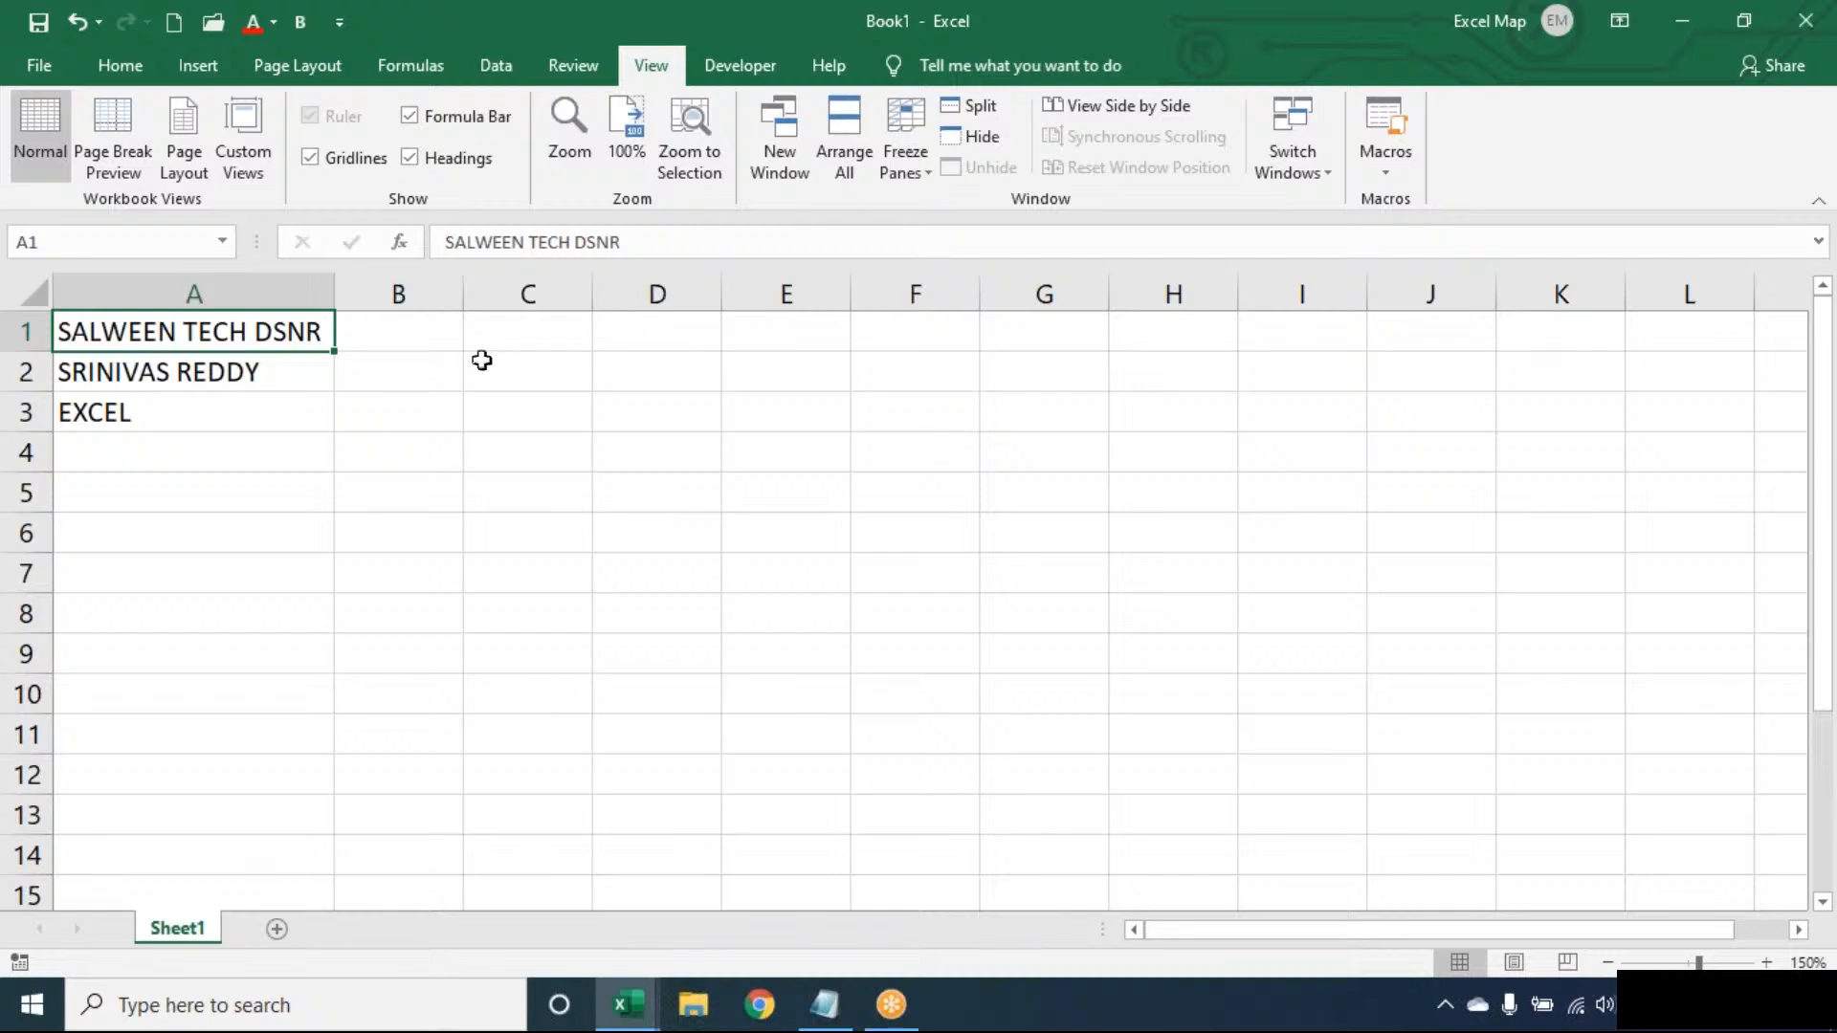
pyautogui.click(405, 328)
pyautogui.write('3')
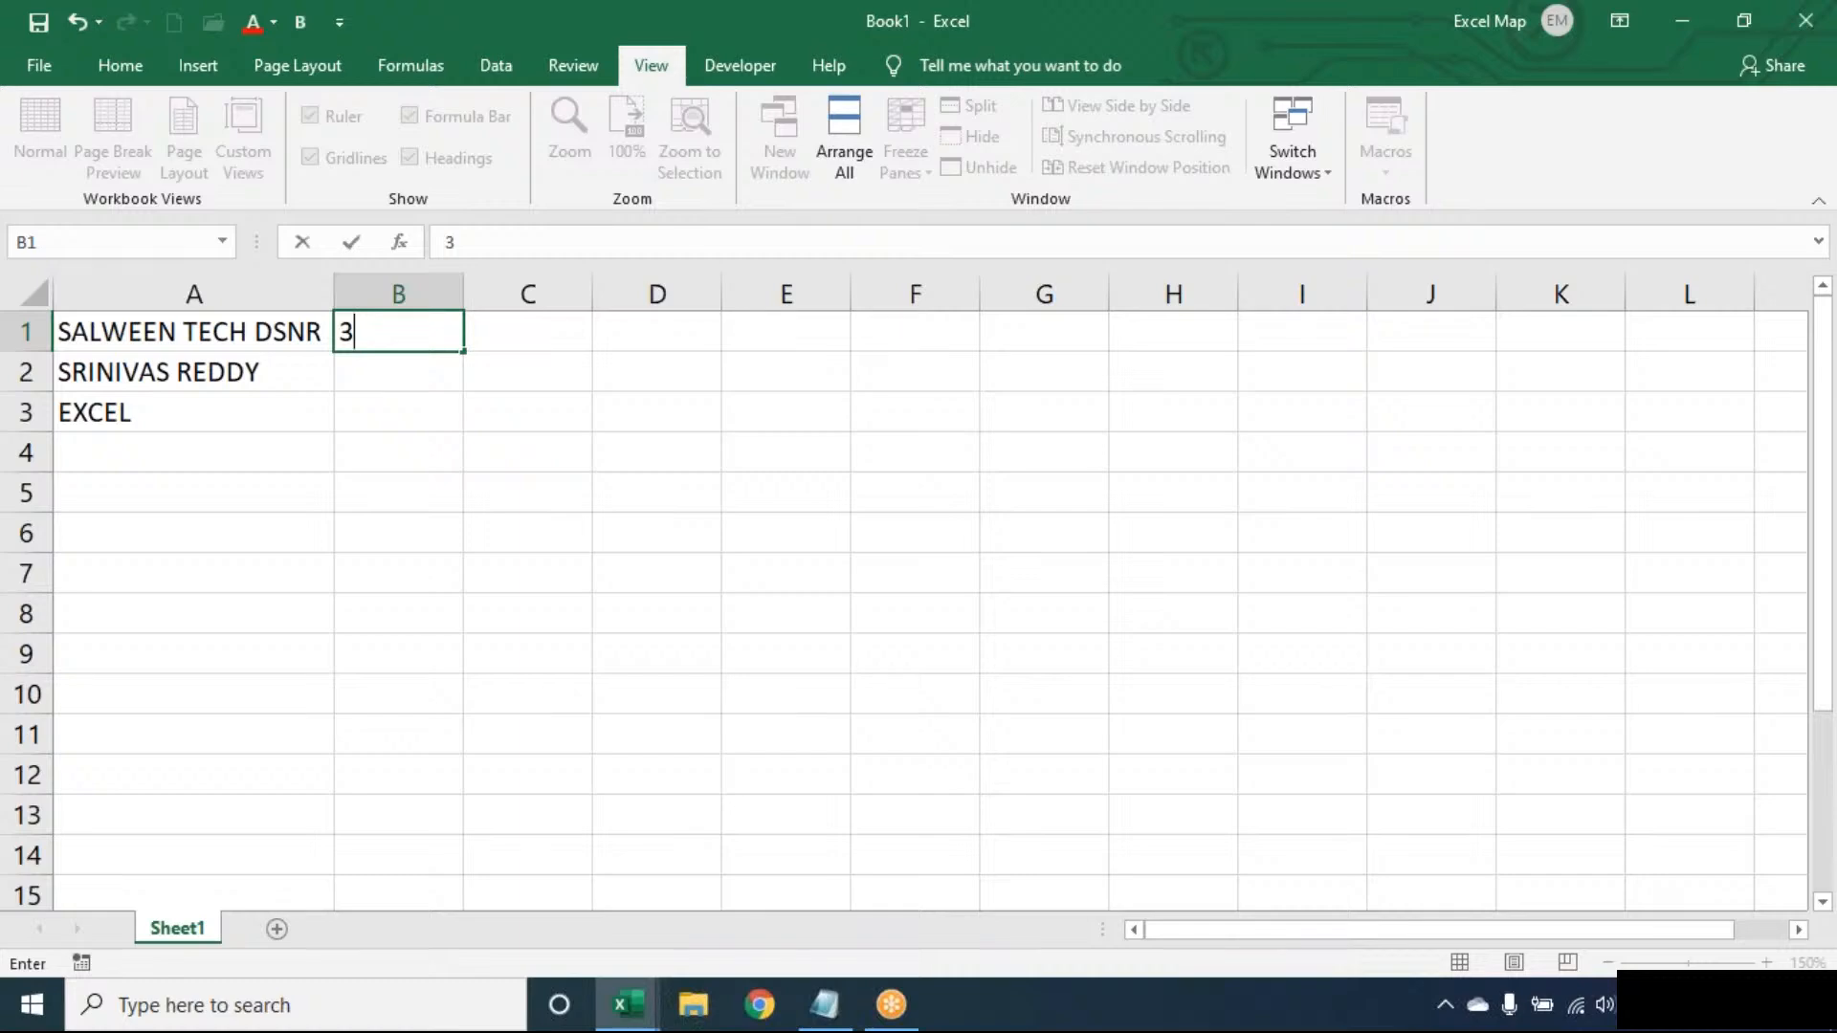
pyautogui.press('BackSpace')
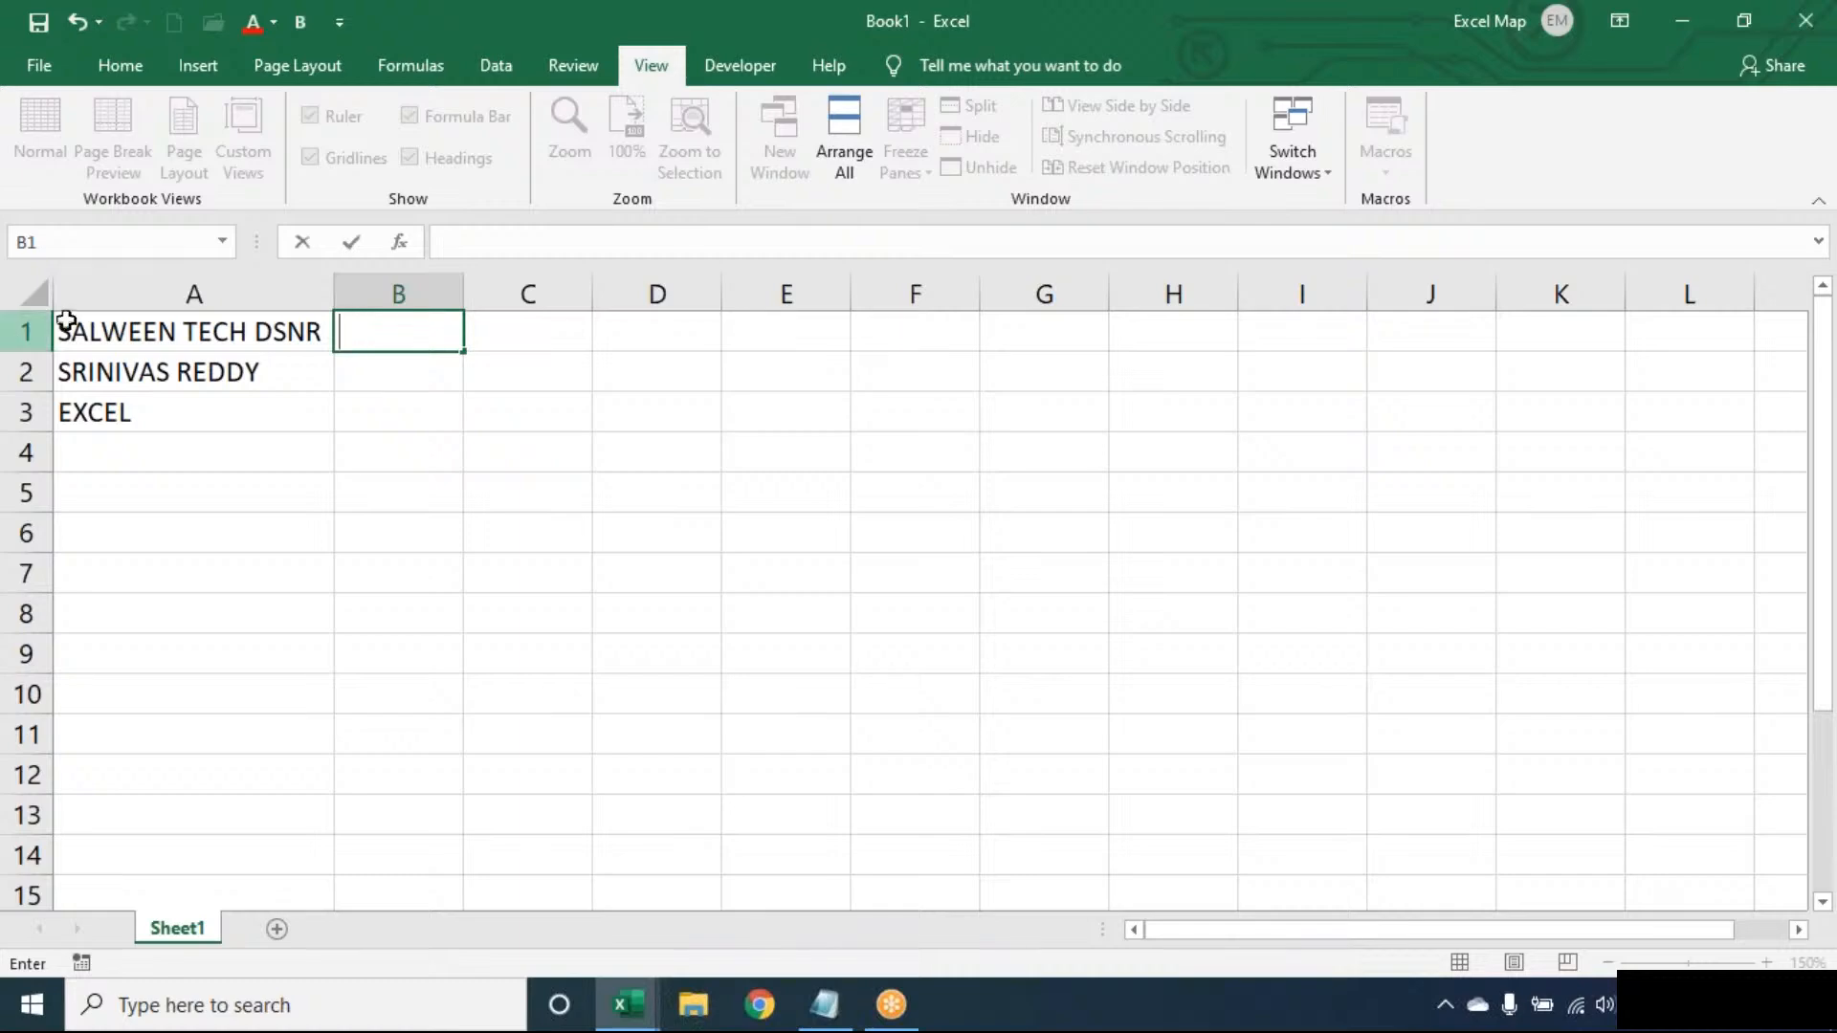
pyautogui.write('1')
pyautogui.hotkey('ctrl', 'Return')
pyautogui.press('Return')
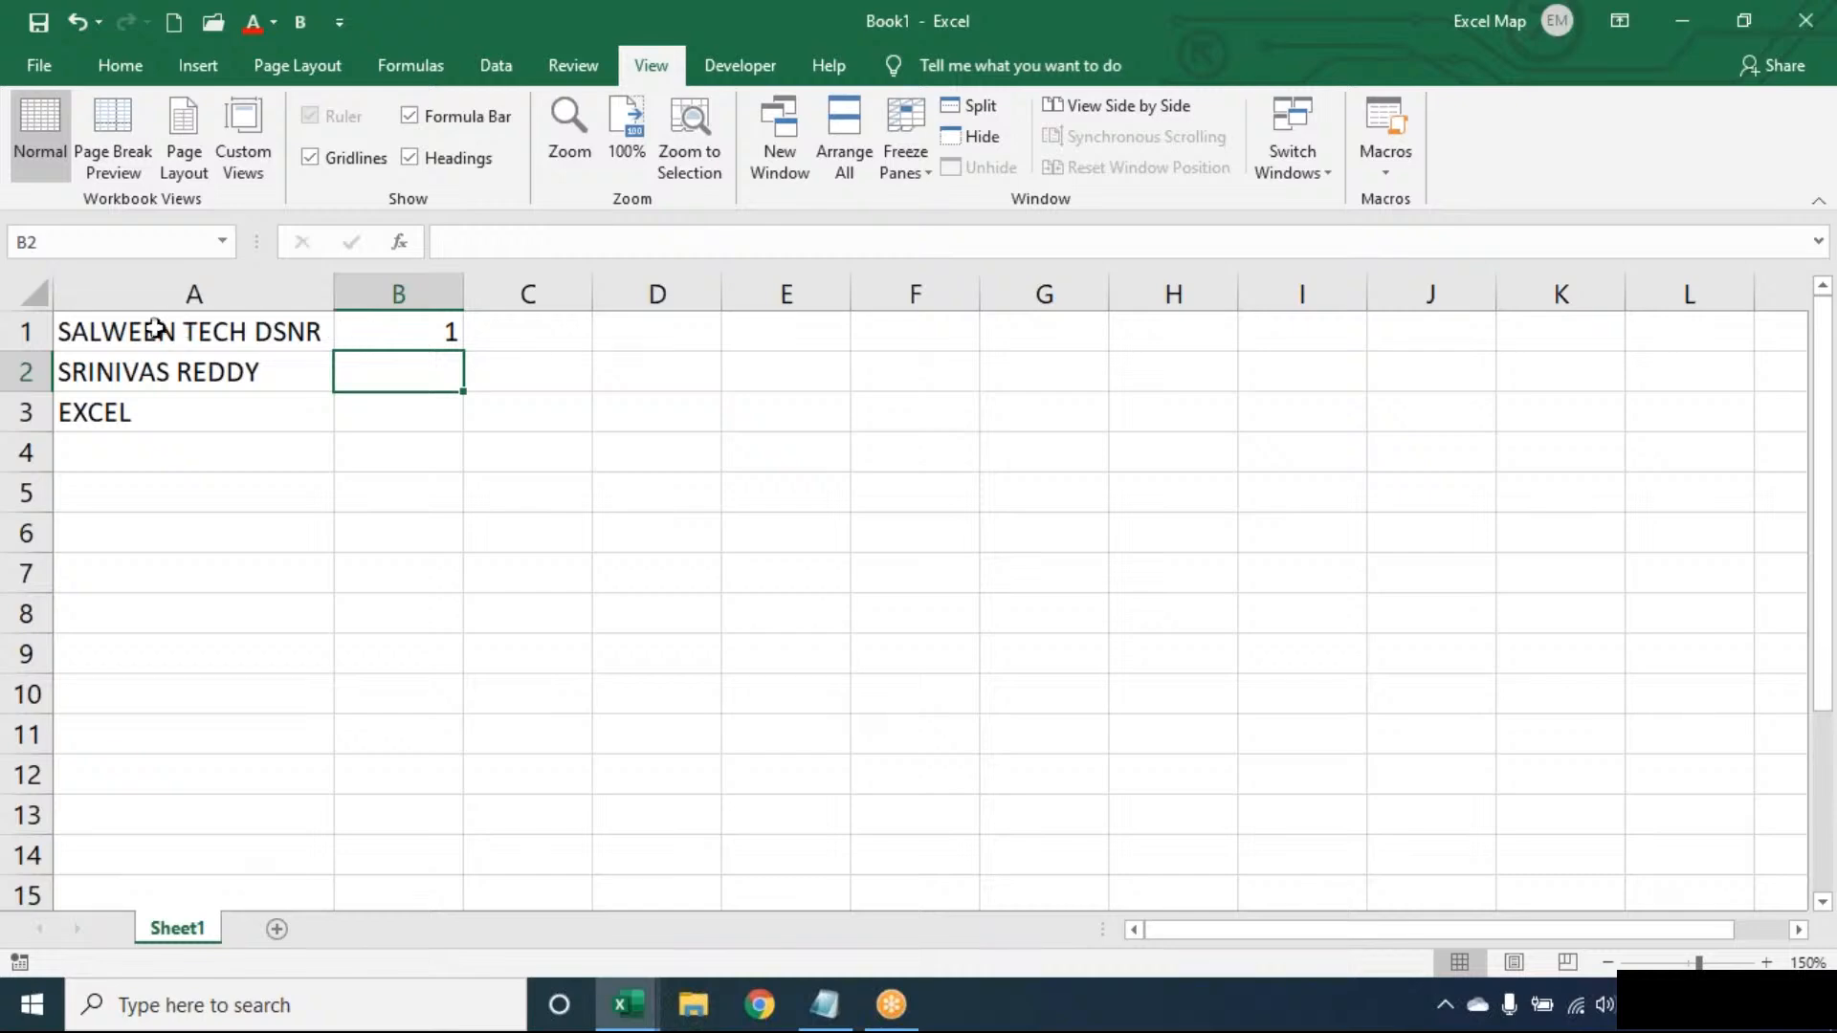
# - Insert a capital E into two words of the A1 text
pyautogui.doubleClick(212, 332)
pyautogui.write('e')
pyautogui.press('Return')
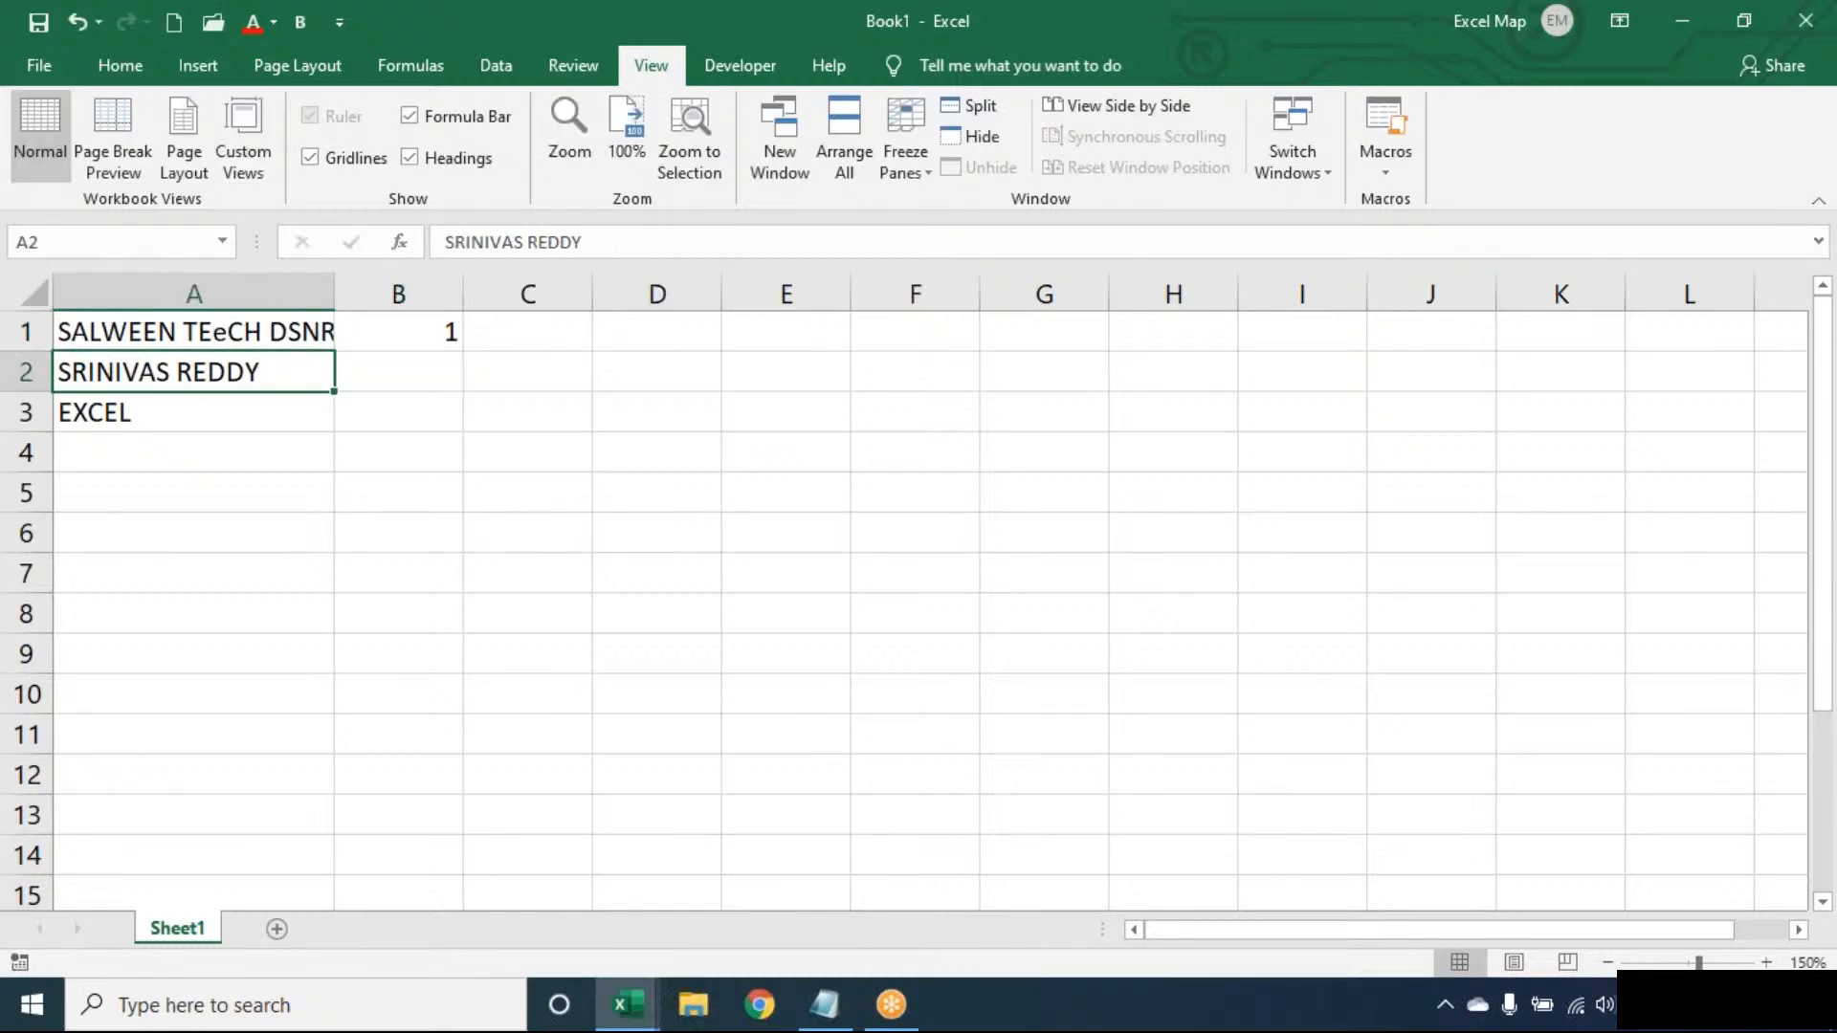
pyautogui.doubleClick(224, 330)
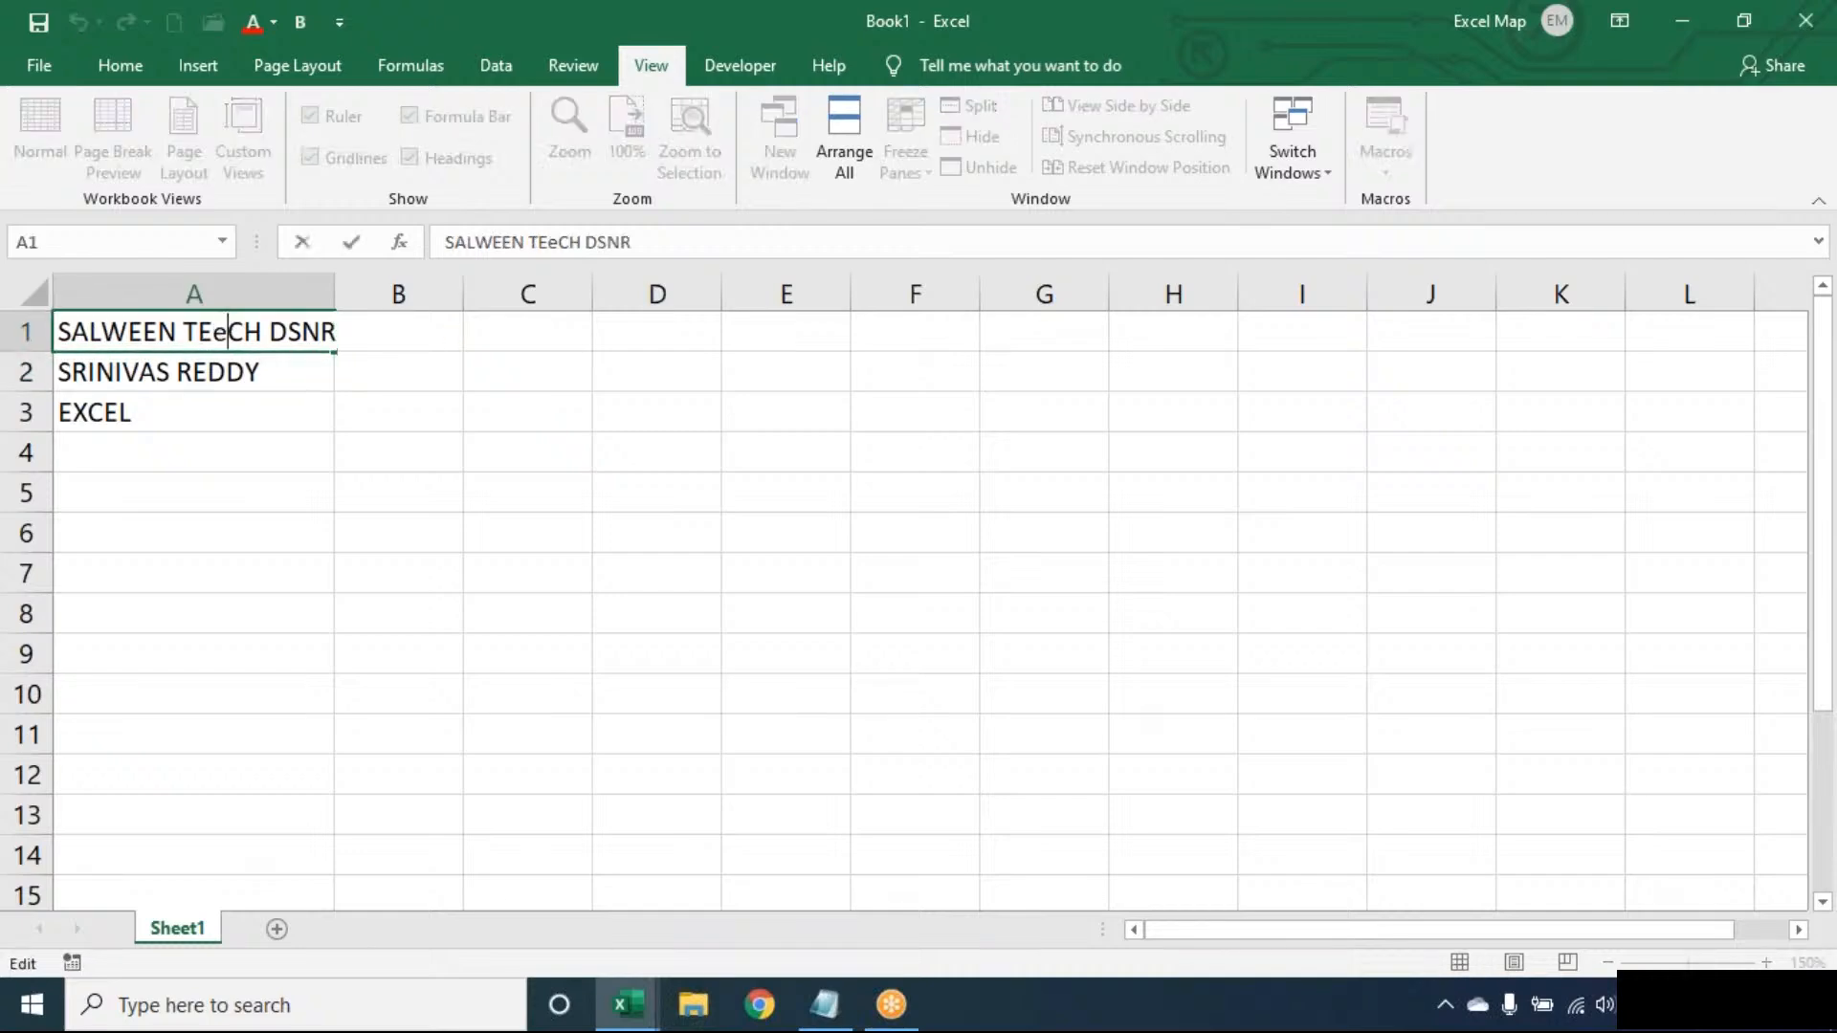
pyautogui.press('BackSpace')
pyautogui.write('E')
pyautogui.click(304, 328)
pyautogui.write('E')
pyautogui.press('Return')
# - Autofit column A to its text and clear the value 1 from B1
pyautogui.doubleClick(334, 294)
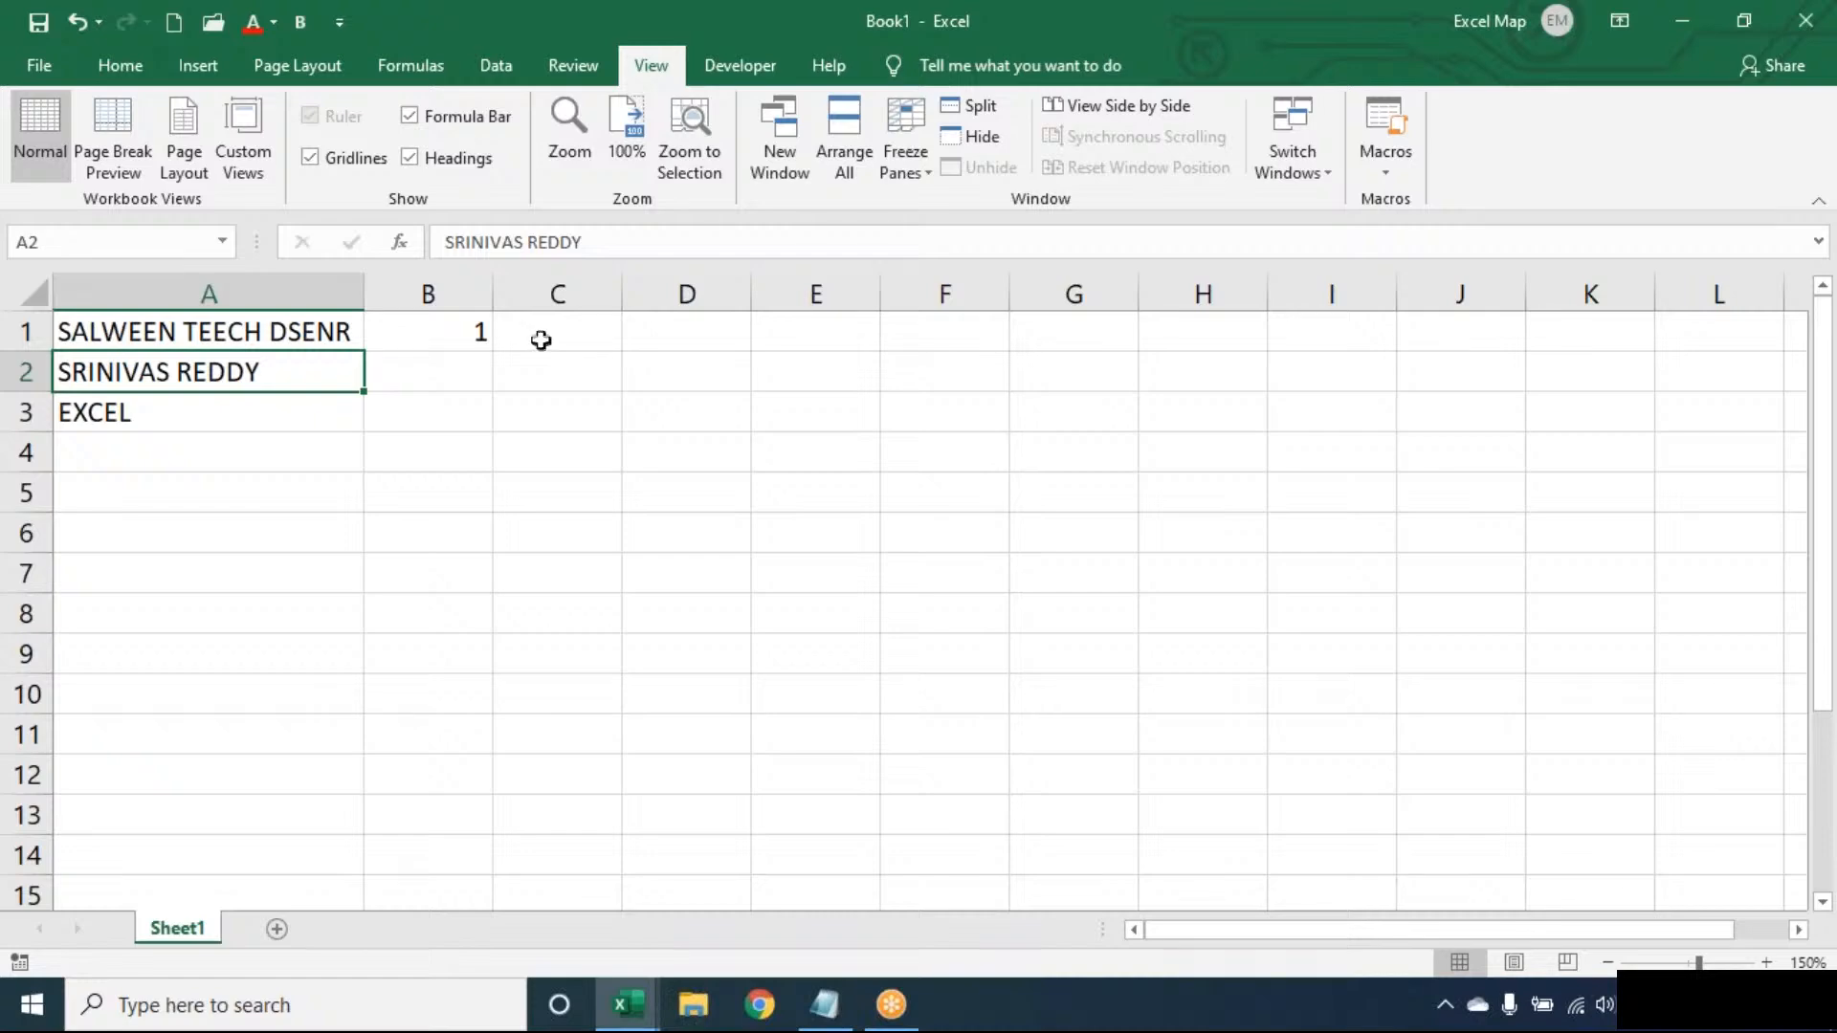
pyautogui.click(275, 330)
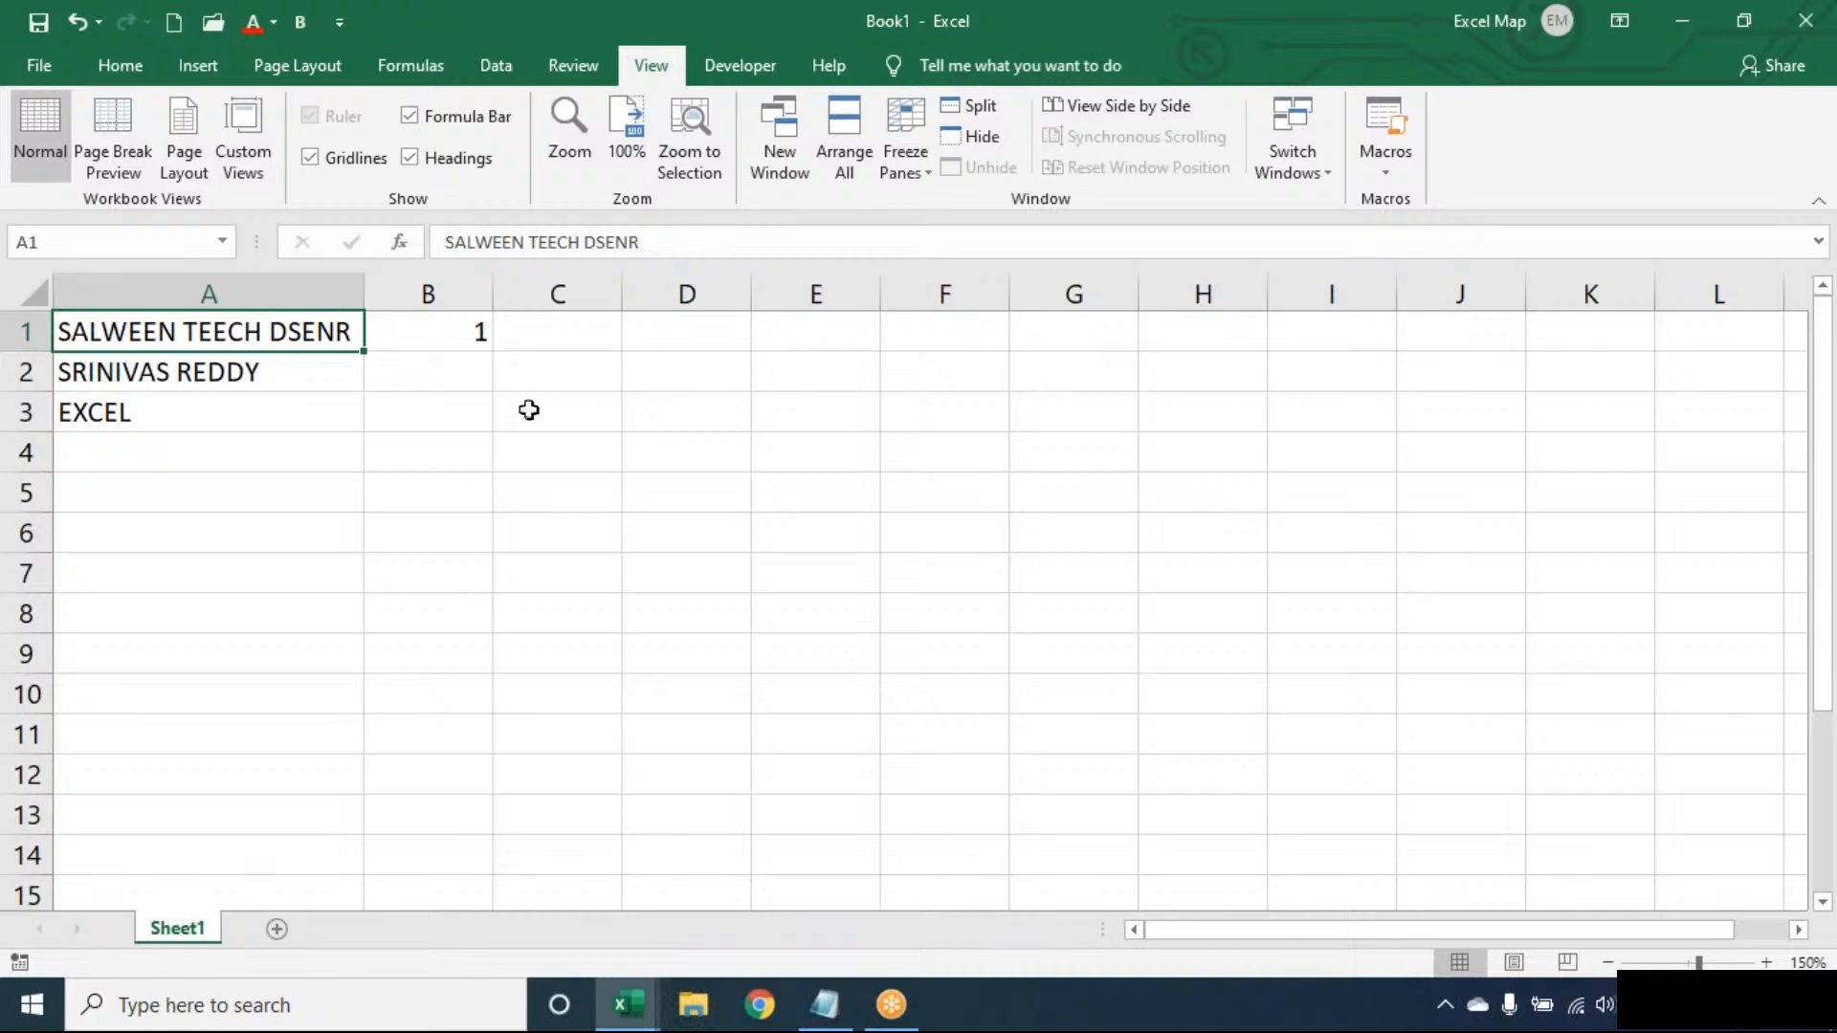
pyautogui.click(484, 330)
pyautogui.press('Delete')
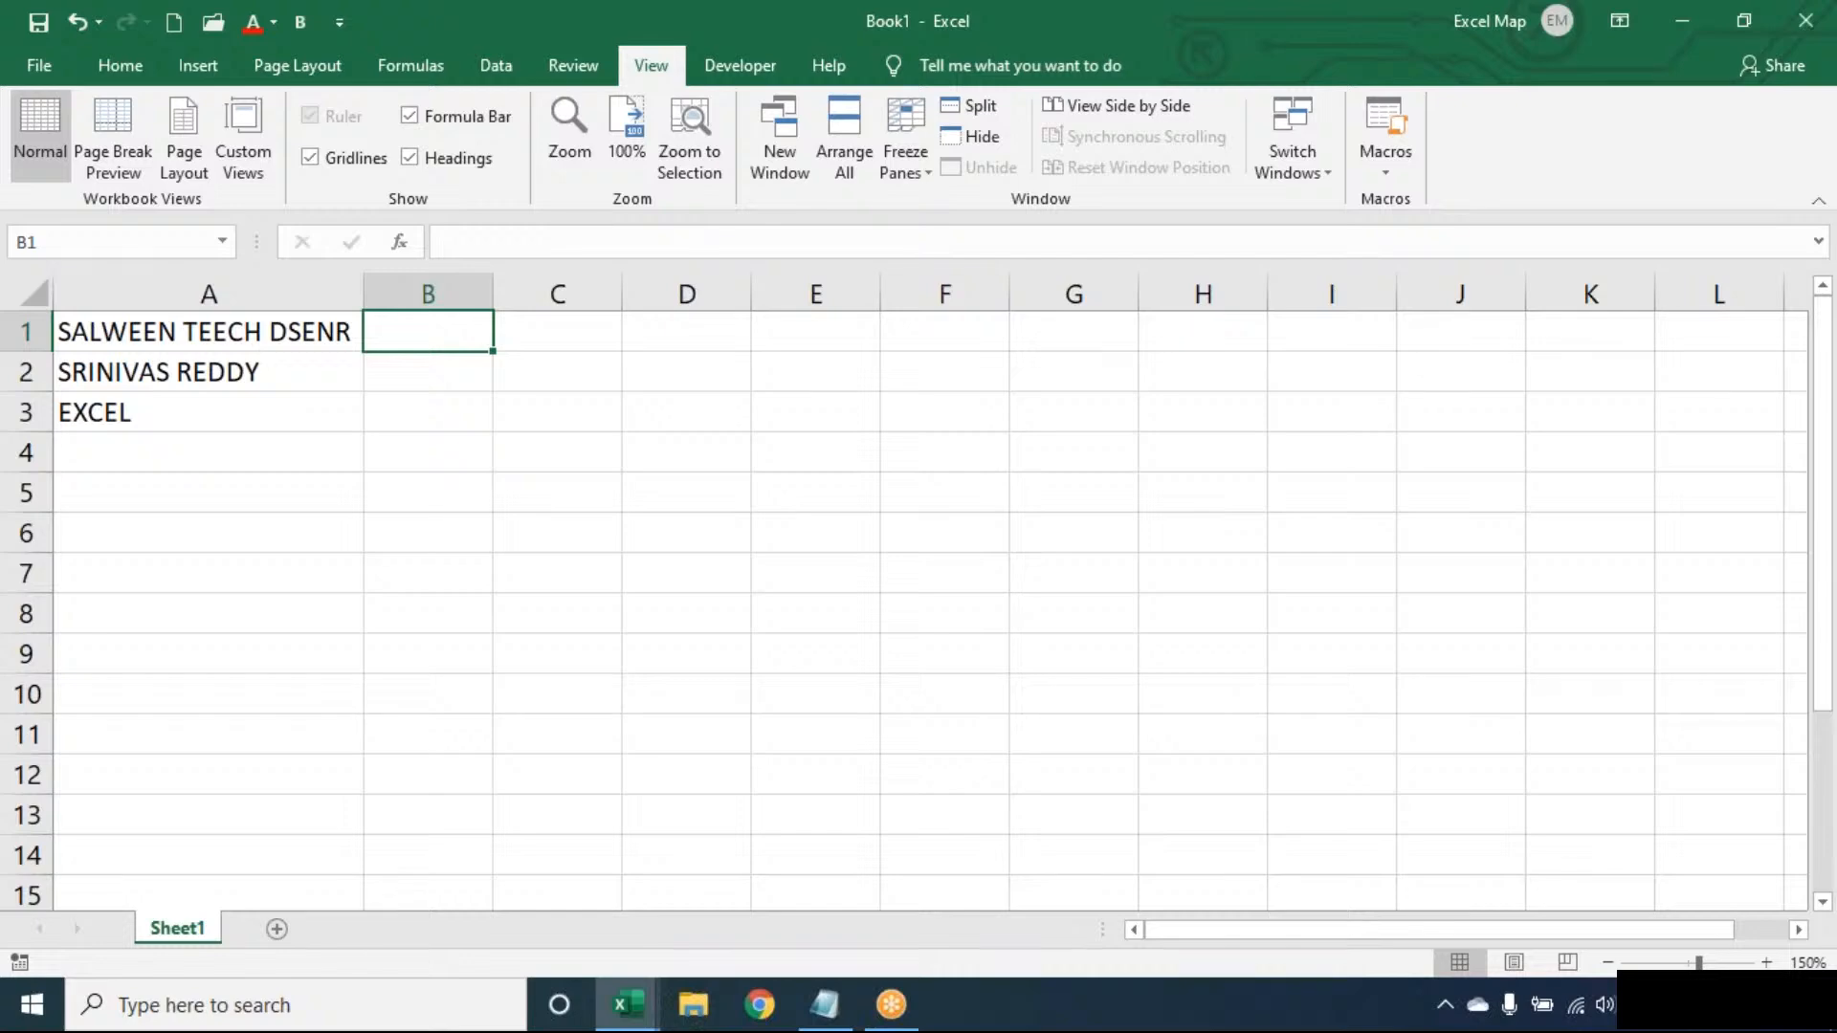
pyautogui.click(1796, 17)
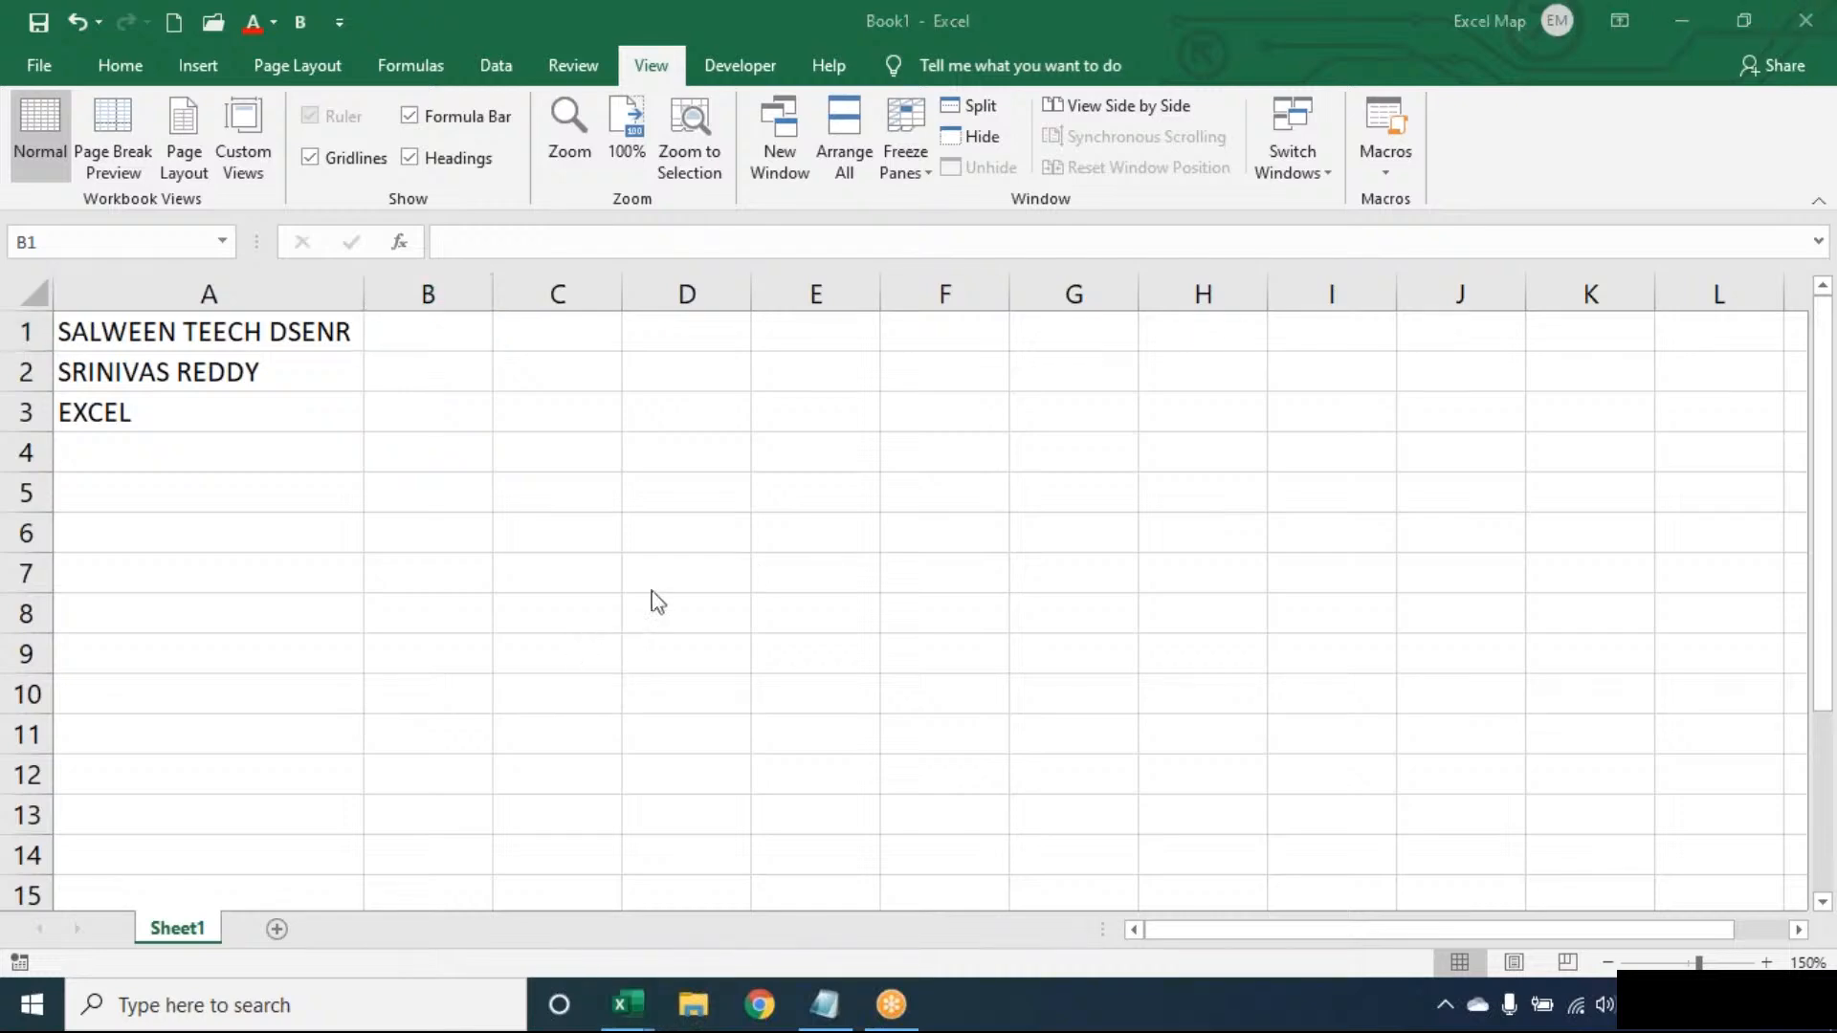